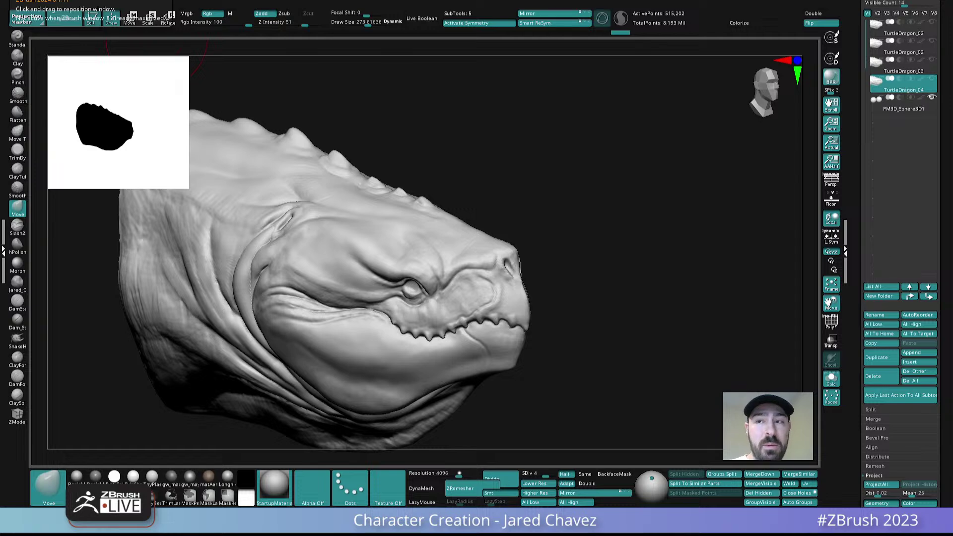
- Compare the head's sculpt stages by viewing both TurtleDragon_02 subtools, TurtleDragon_03 and TurtleDragon_04
drag(558, 268, 582, 251)
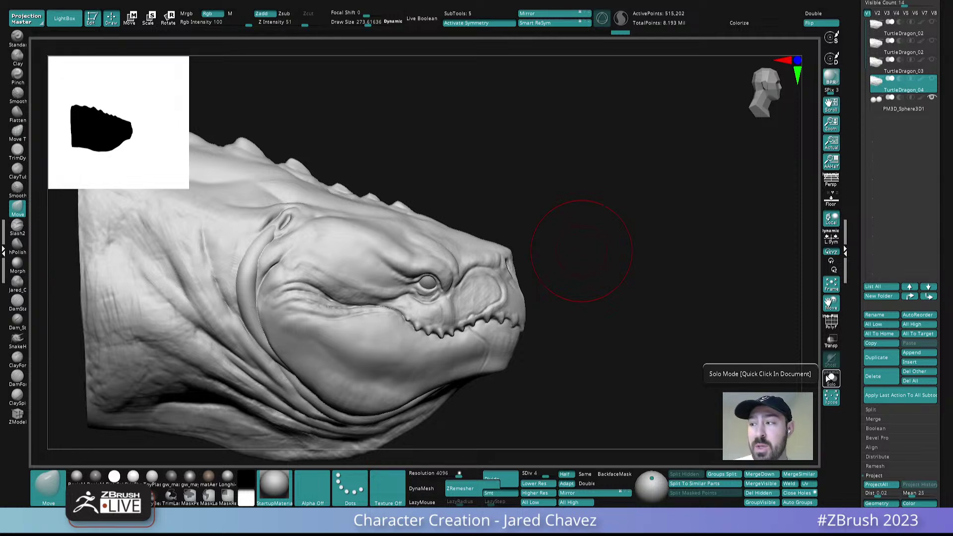
mouse_move(528, 247)
mouse_down()
mouse_move(615, 219)
mouse_move(621, 248)
mouse_move(593, 254)
mouse_up()
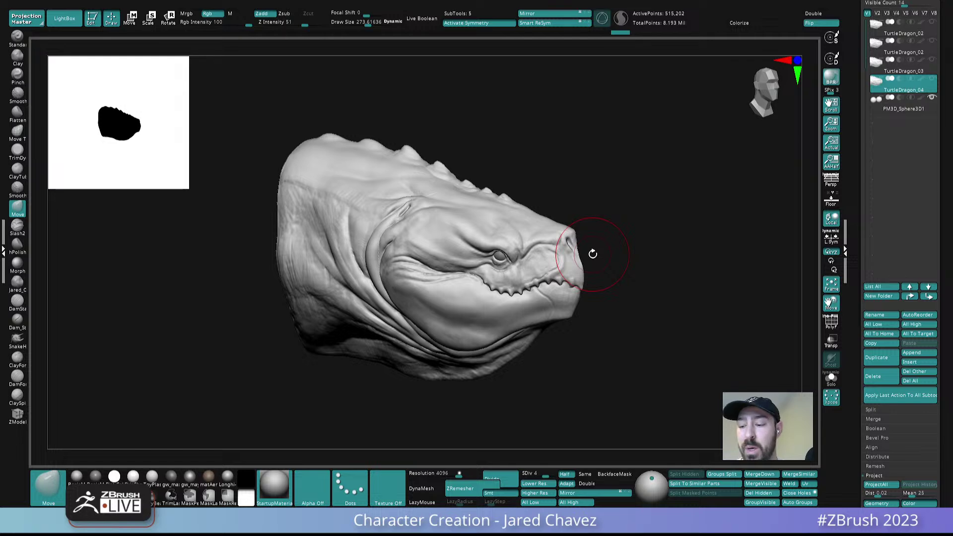
mouse_move(607, 291)
mouse_down()
mouse_move(627, 304)
mouse_move(644, 289)
mouse_move(602, 290)
mouse_up()
click(877, 31)
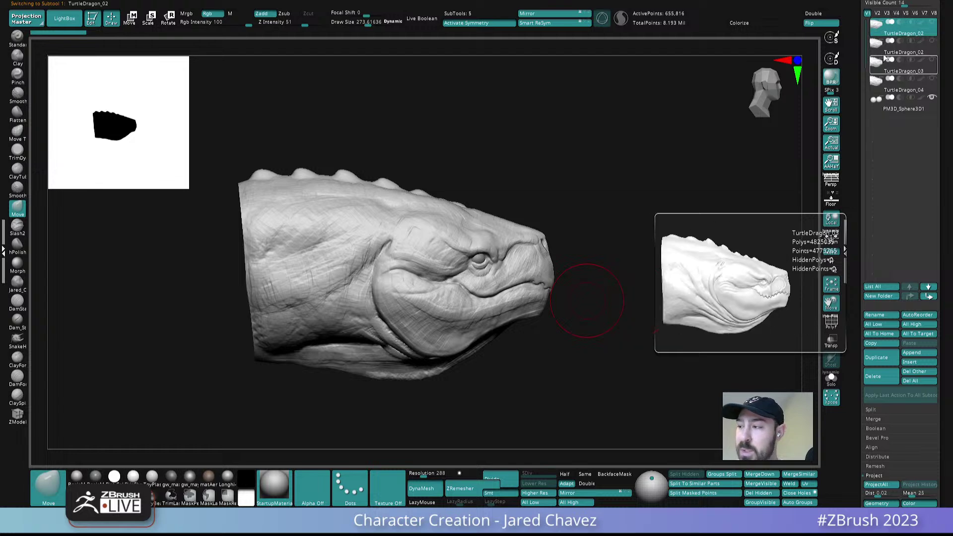
click(878, 48)
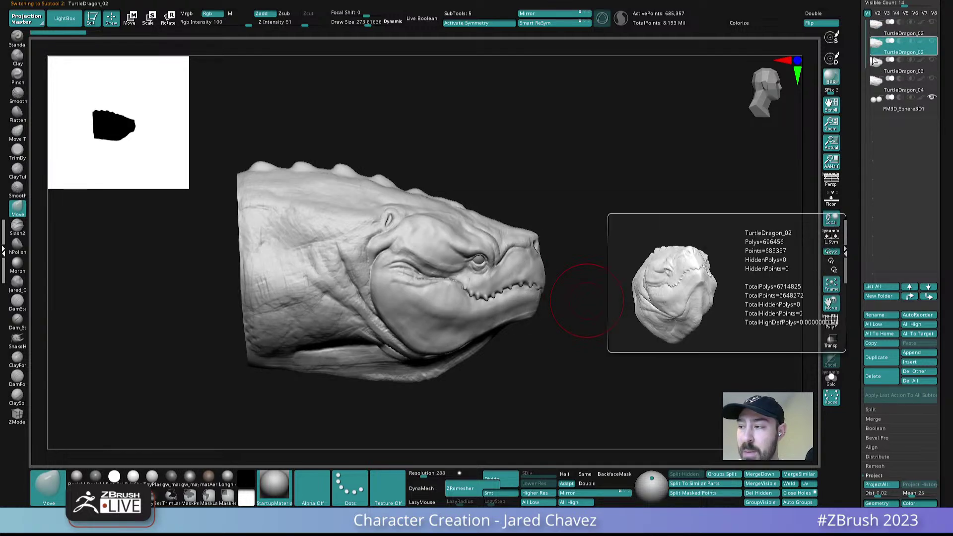
click(878, 70)
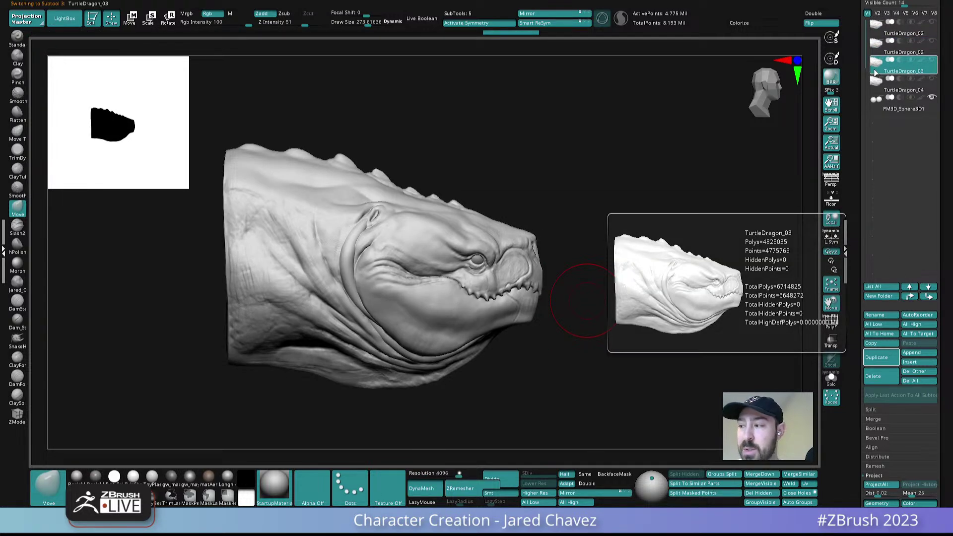
click(878, 89)
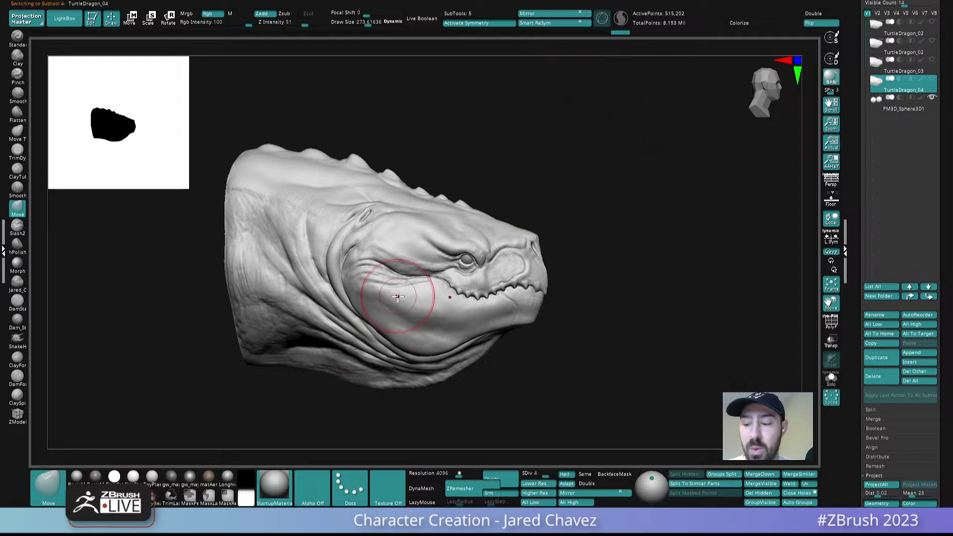
- Take the ClayForms brush and start building up the surface between the eye and the snout plate on TurtleDragon_04
alt+drag(584, 301, 586, 245)
mouse_move(479, 215)
ctrl+right_down()
mouse_move(482, 239)
mouse_move(501, 240)
ctrl+right_up()
alt+right_drag(323, 216, 365, 211)
alt+right_drag(442, 251, 424, 242)
alt+right_drag(557, 257, 550, 274)
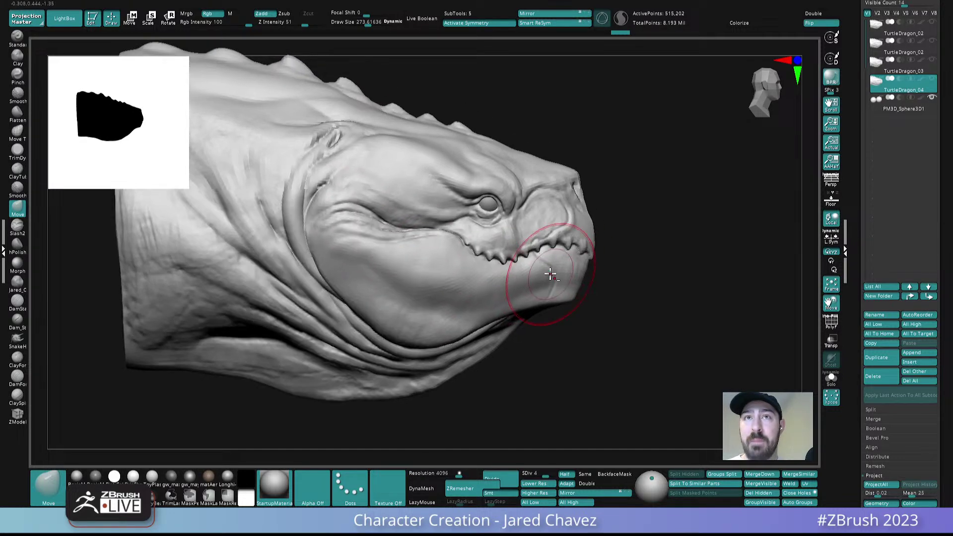
mouse_move(551, 178)
ctrl+right_down()
mouse_move(554, 227)
mouse_move(521, 215)
mouse_move(519, 230)
mouse_move(489, 252)
ctrl+right_up()
key(s)
drag(491, 250, 469, 250)
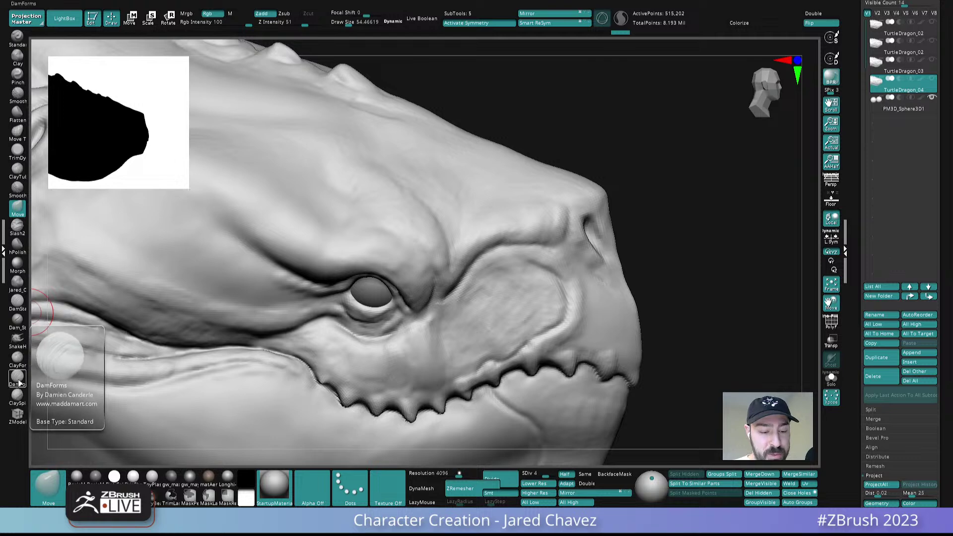
click(18, 360)
alt+right_drag(511, 284, 487, 267)
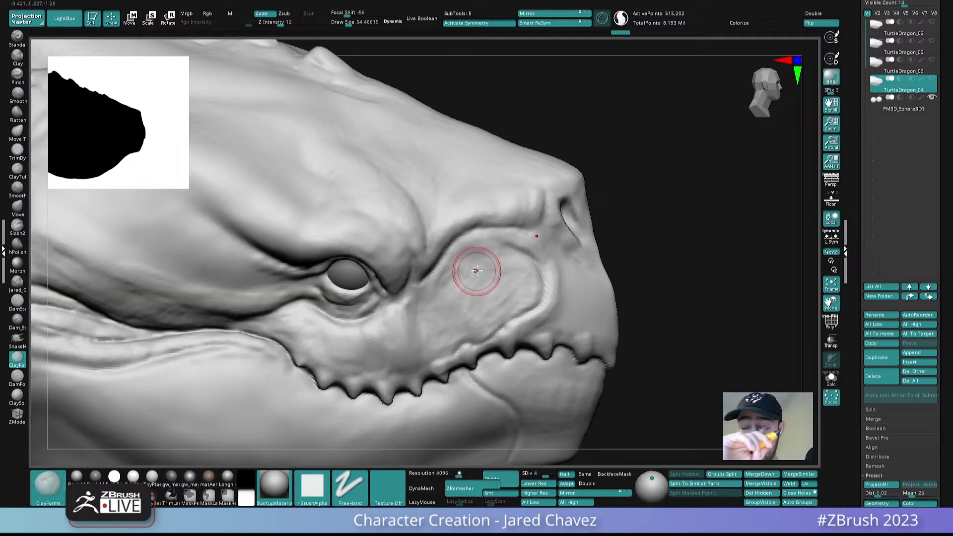
mouse_move(477, 271)
right_down()
mouse_move(486, 250)
mouse_move(440, 228)
mouse_move(477, 255)
right_up()
key(s)
mouse_move(477, 254)
mouse_down()
mouse_move(494, 234)
mouse_move(489, 223)
mouse_move(445, 223)
mouse_move(401, 266)
mouse_up()
key(s)
drag(436, 230, 393, 277)
- Refine the ridge in front of the eye's inner corner with short ClayForms strokes
mouse_move(392, 317)
alt+right_down()
mouse_move(426, 238)
mouse_move(424, 206)
alt+right_up()
drag(415, 185, 397, 189)
mouse_move(415, 163)
alt+right_down()
mouse_move(399, 224)
mouse_move(401, 214)
alt+right_up()
drag(401, 202, 410, 221)
right_drag(407, 197, 424, 205)
drag(411, 189, 410, 213)
right_drag(403, 217, 412, 227)
drag(406, 215, 404, 199)
right_drag(418, 186, 405, 179)
mouse_move(398, 186)
mouse_down()
mouse_move(401, 208)
mouse_move(381, 240)
mouse_up()
- Sculpt small forms around the nostril with ClayForms at a draw size of about 28
mouse_move(447, 238)
alt+right_down()
mouse_move(419, 213)
mouse_move(453, 202)
alt+right_up()
key(s)
drag(494, 229, 497, 228)
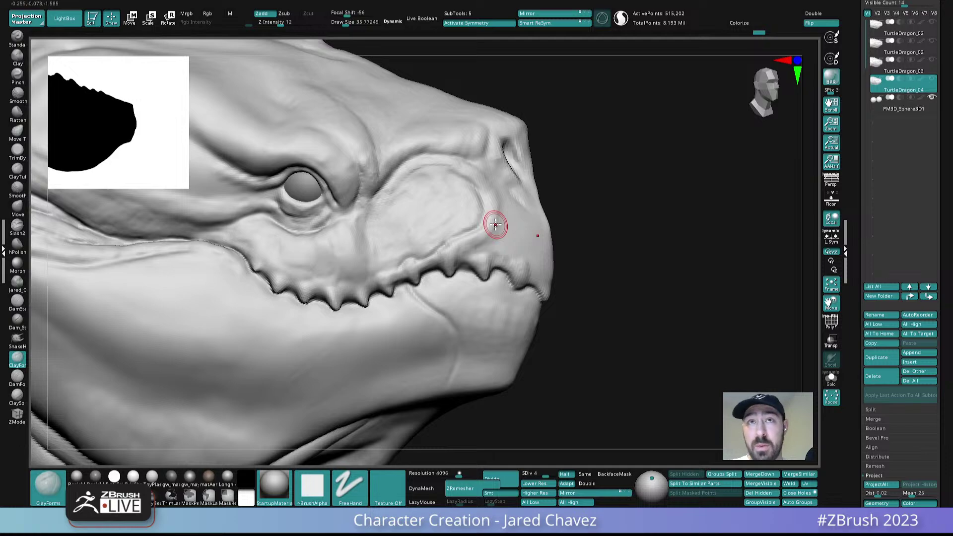
right_drag(515, 228, 495, 237)
mouse_move(557, 215)
right_down()
mouse_move(467, 236)
mouse_move(500, 191)
mouse_move(493, 170)
right_up()
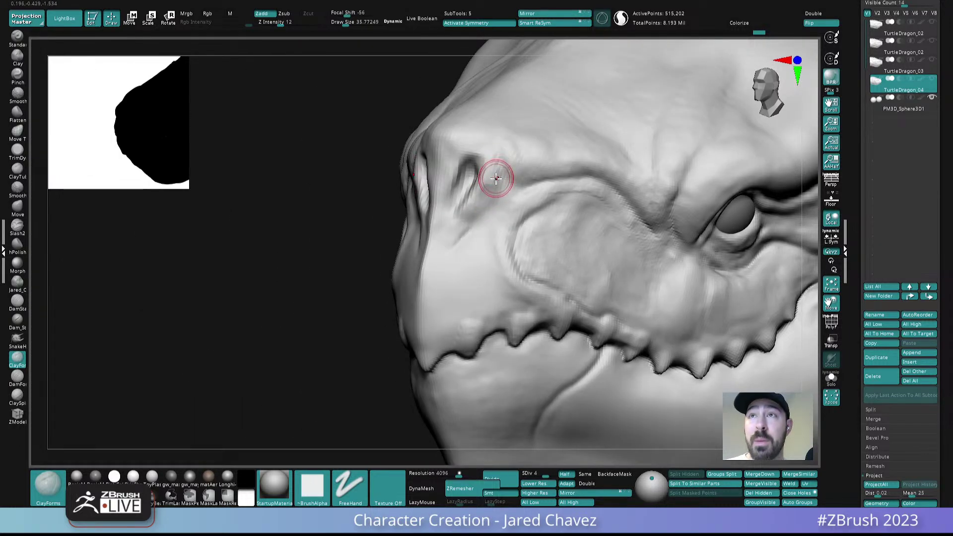
key(s)
drag(495, 179, 494, 180)
right_drag(453, 152, 443, 157)
drag(444, 157, 437, 184)
right_drag(437, 184, 447, 162)
drag(447, 162, 443, 187)
right_drag(457, 121, 489, 152)
drag(462, 146, 462, 136)
mouse_move(486, 114)
right_down()
mouse_move(471, 118)
mouse_move(469, 149)
mouse_move(536, 213)
right_up()
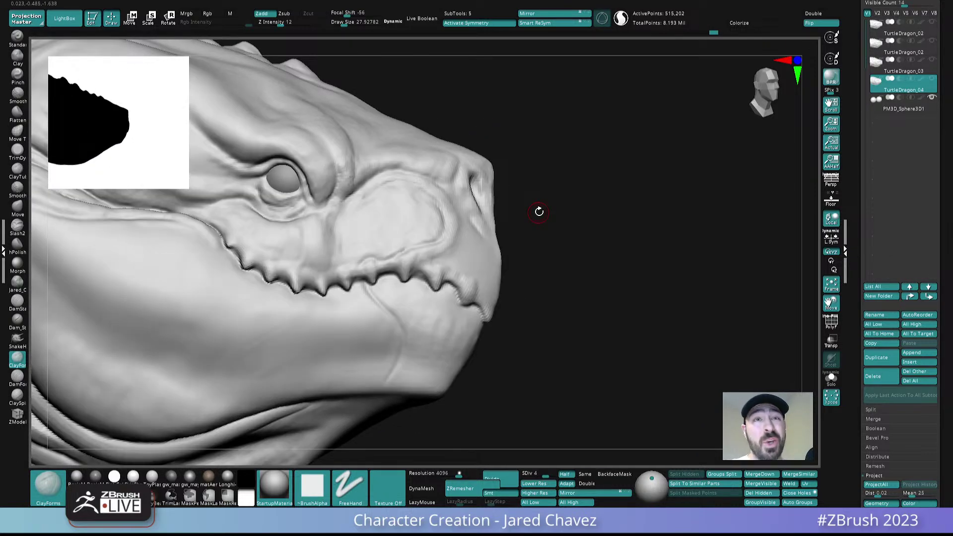
- Shape the fold running from the inner eye corner down to the upper lip with ClayForms at draw size about 39, and smooth it
right_drag(455, 213, 478, 219)
key(s)
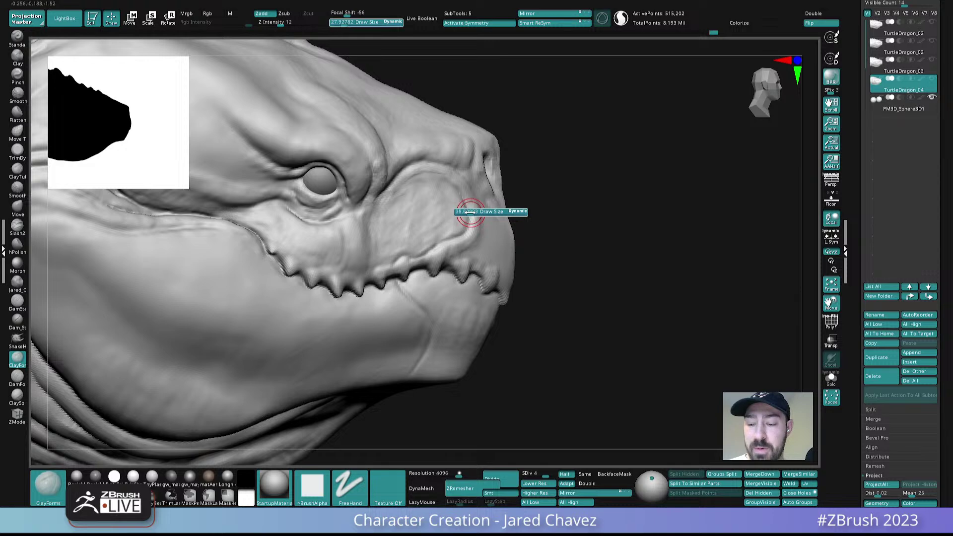
click(470, 213)
alt+right_drag(367, 241, 391, 224)
right_drag(395, 223, 364, 279)
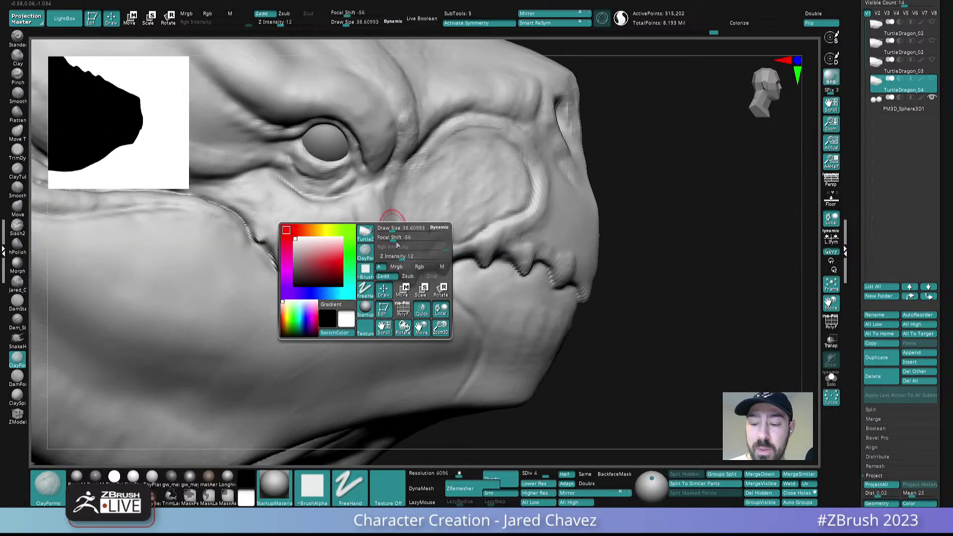
drag(389, 247, 382, 264)
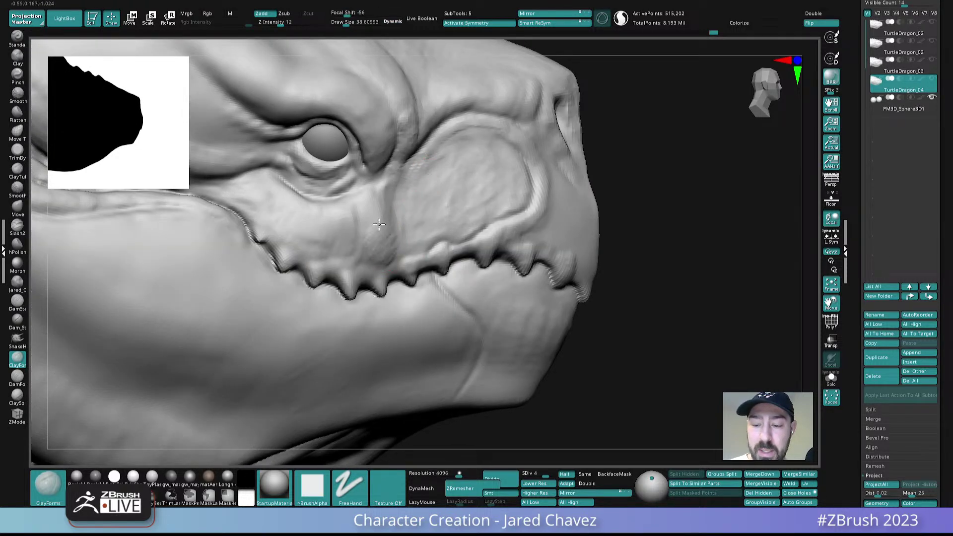
right_drag(390, 210, 415, 211)
drag(380, 195, 372, 216)
right_drag(397, 211, 374, 210)
drag(390, 196, 376, 220)
drag(389, 175, 373, 199)
drag(393, 175, 387, 219)
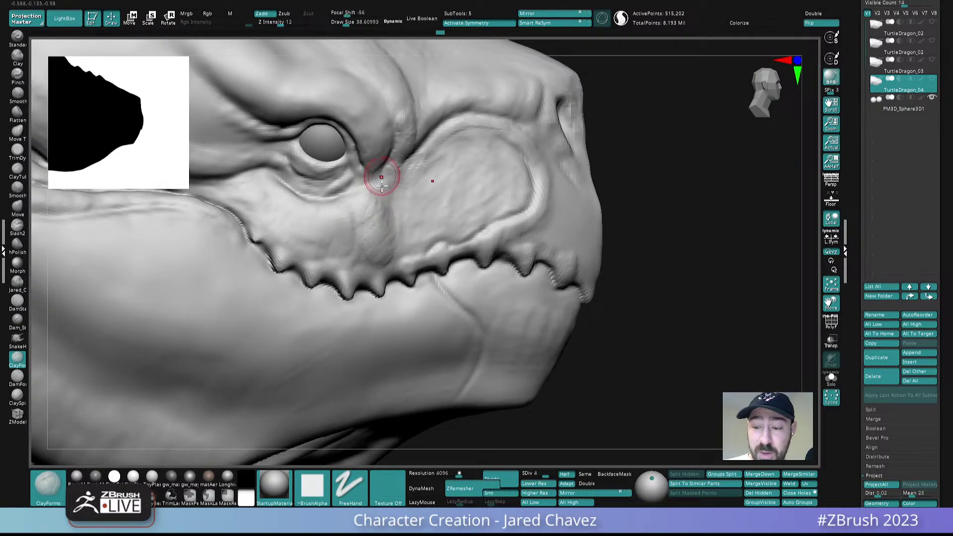
key(shift)
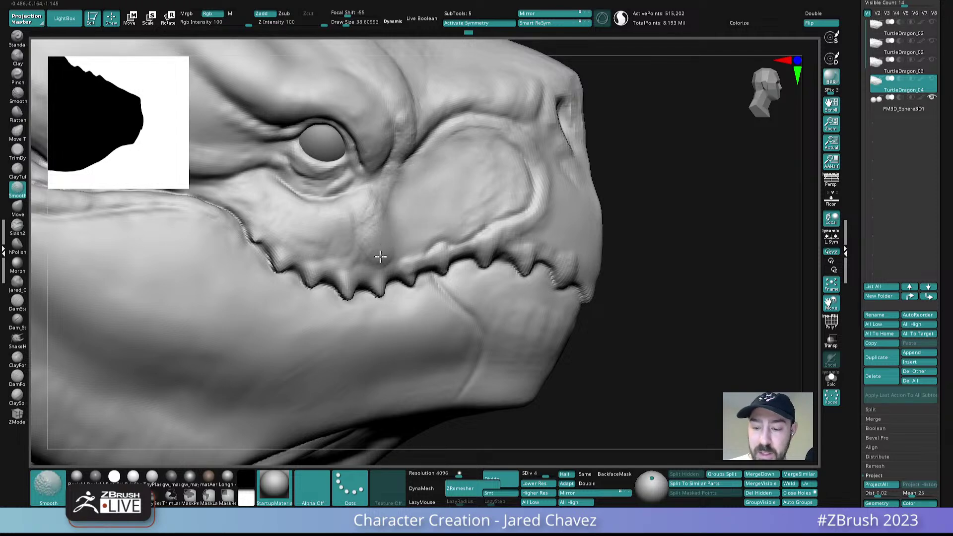
- Sculpt directional strokes along the cheek behind the eye with ClayForms at a draw size of about 45
mouse_move(244, 193)
ctrl+right_down()
mouse_move(416, 221)
mouse_move(441, 231)
mouse_move(437, 240)
ctrl+right_up()
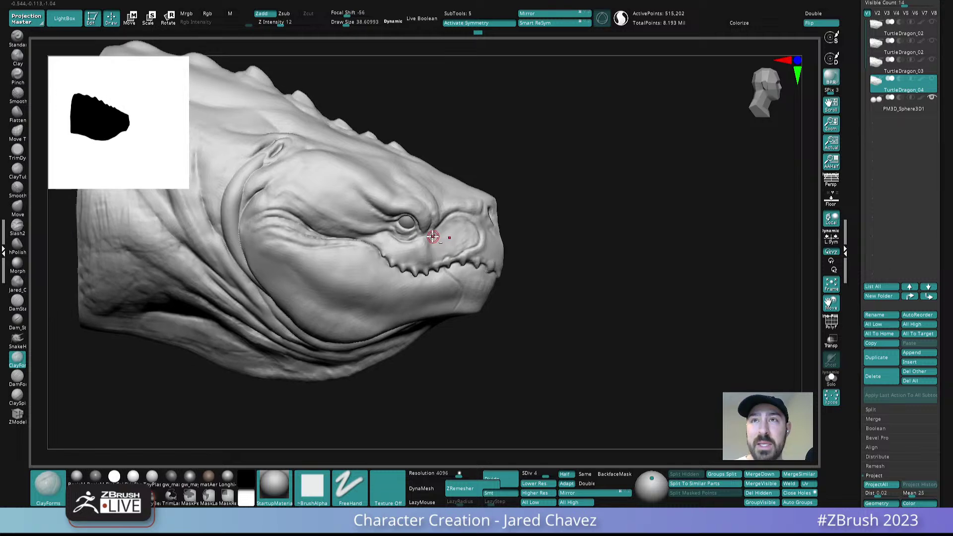
ctrl+right_drag(318, 184, 249, 171)
mouse_move(308, 217)
mouse_down()
mouse_move(377, 248)
mouse_move(369, 244)
mouse_up()
right_drag(370, 244, 405, 265)
key(s)
drag(399, 262, 387, 254)
alt+right_drag(406, 246, 450, 251)
mouse_move(425, 251)
mouse_down()
mouse_move(381, 249)
mouse_move(397, 243)
mouse_move(362, 222)
mouse_up()
right_drag(358, 220, 320, 207)
- Smooth the cheek between the eye and the ear opening so the new strokes blend in
shift+drag(306, 203, 295, 203)
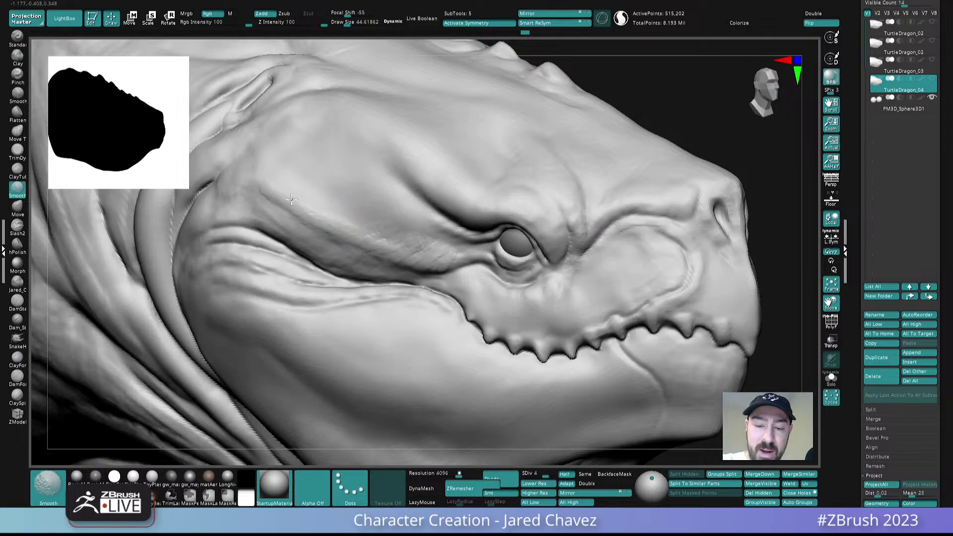
right_drag(248, 202, 293, 207)
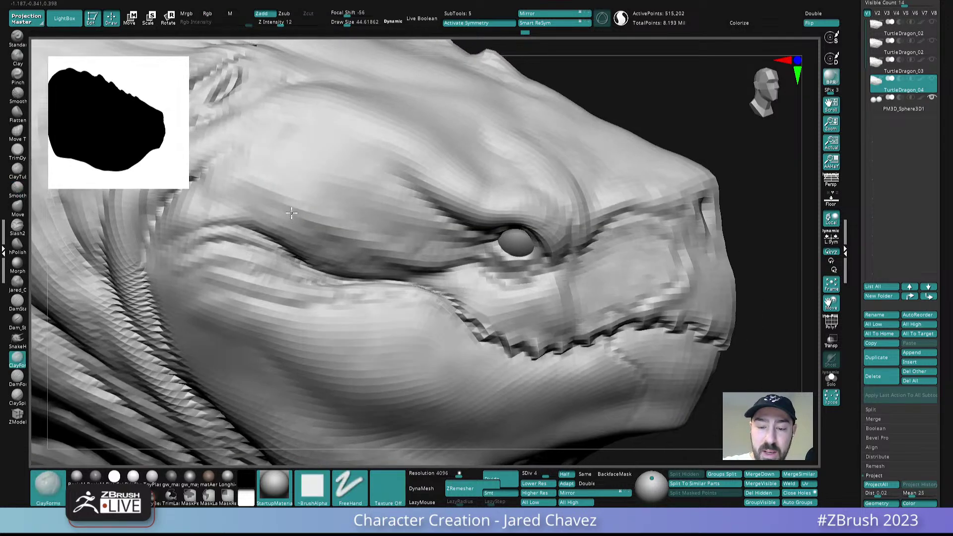
shift+drag(244, 208, 232, 207)
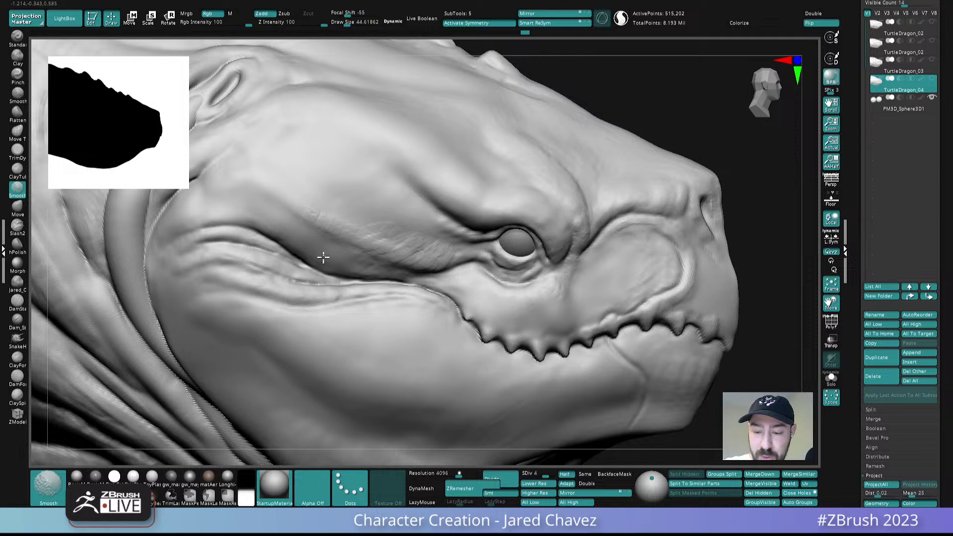
mouse_move(389, 271)
shift+mouse_down()
mouse_move(359, 267)
mouse_move(351, 224)
shift+mouse_up()
shift+drag(224, 172, 223, 182)
right_drag(424, 225, 379, 226)
shift+drag(370, 226, 388, 235)
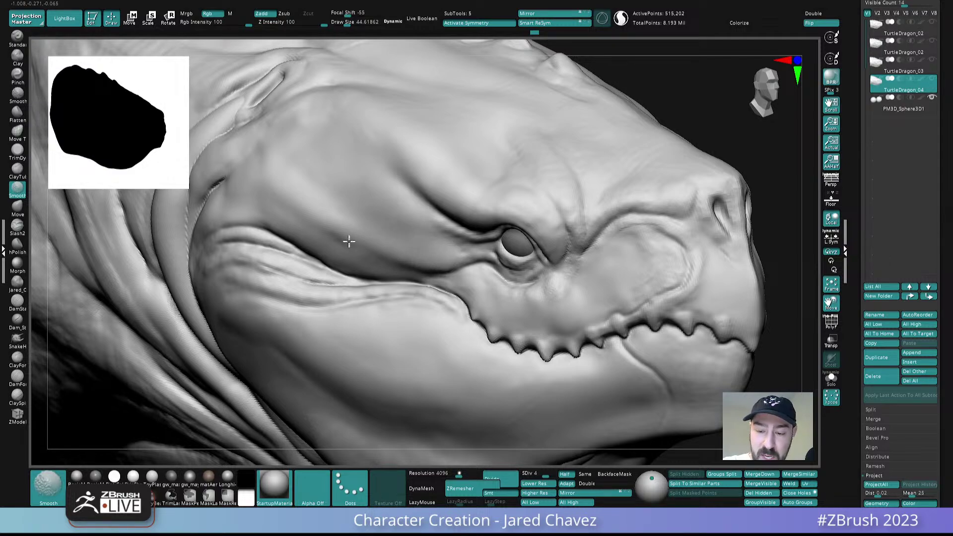
shift+drag(402, 259, 396, 258)
- Sculpt the eyelid fold behind the outer eye corner with ClayForms at draw size about 21, and smooth its edges
mouse_move(304, 202)
ctrl+right_down()
mouse_move(394, 140)
mouse_move(501, 210)
mouse_move(471, 280)
mouse_move(394, 260)
mouse_move(386, 185)
mouse_move(370, 196)
ctrl+right_up()
key(s)
drag(425, 213, 424, 213)
ctrl+right_drag(424, 211, 455, 185)
key(s)
drag(478, 218, 365, 203)
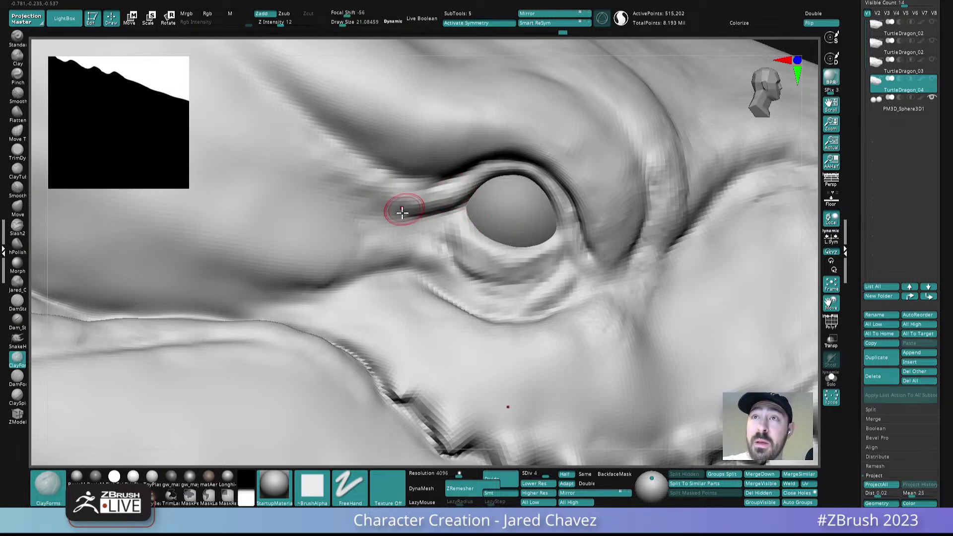
mouse_move(431, 210)
right_down()
mouse_move(451, 204)
mouse_move(432, 213)
right_up()
right_drag(353, 193, 389, 187)
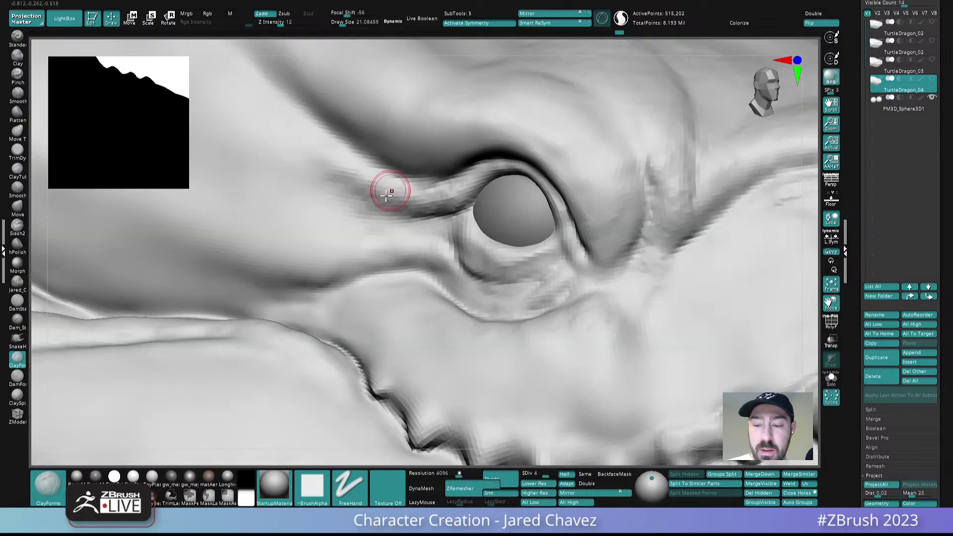
key(shift)
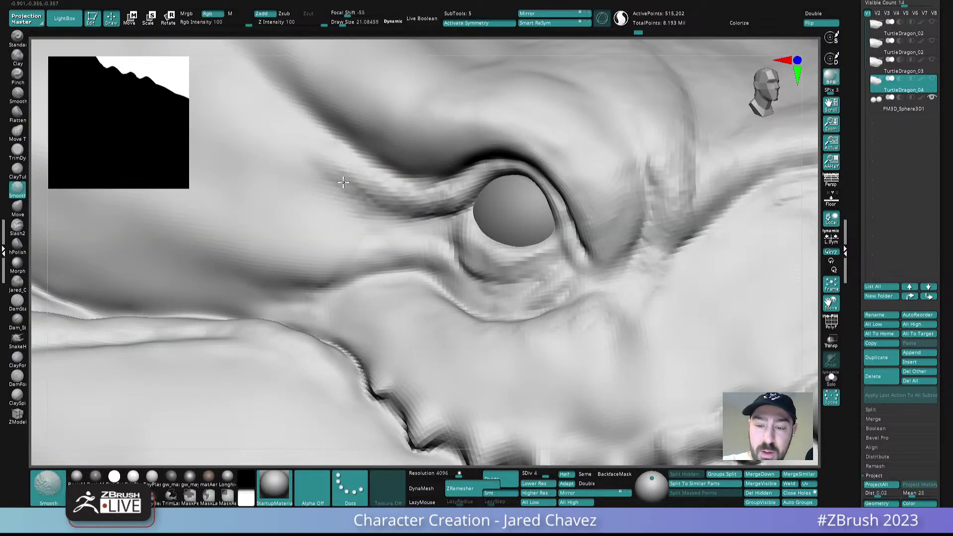
shift+drag(377, 194, 424, 196)
shift+drag(363, 178, 456, 189)
- Smooth the skin around the lower edge of the ear opening at a draw size of about 42
ctrl+right_drag(482, 223, 485, 74)
ctrl+right_drag(523, 269, 501, 145)
right_drag(525, 289, 516, 270)
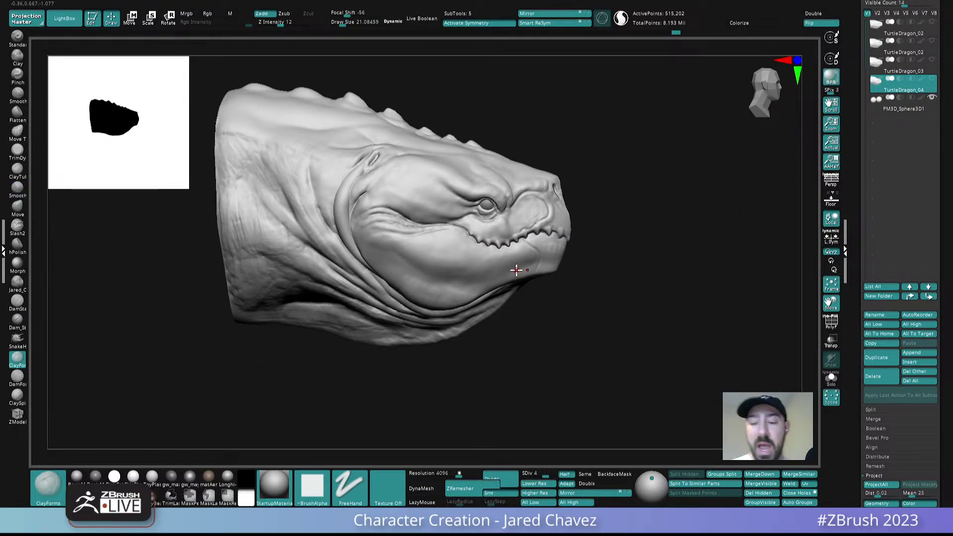
mouse_move(344, 229)
ctrl+right_down()
mouse_move(351, 317)
mouse_move(378, 219)
ctrl+right_up()
key(s)
drag(377, 208, 379, 208)
mouse_move(361, 194)
ctrl+right_down()
mouse_move(372, 209)
mouse_move(368, 226)
ctrl+right_up()
shift+drag(381, 203, 373, 207)
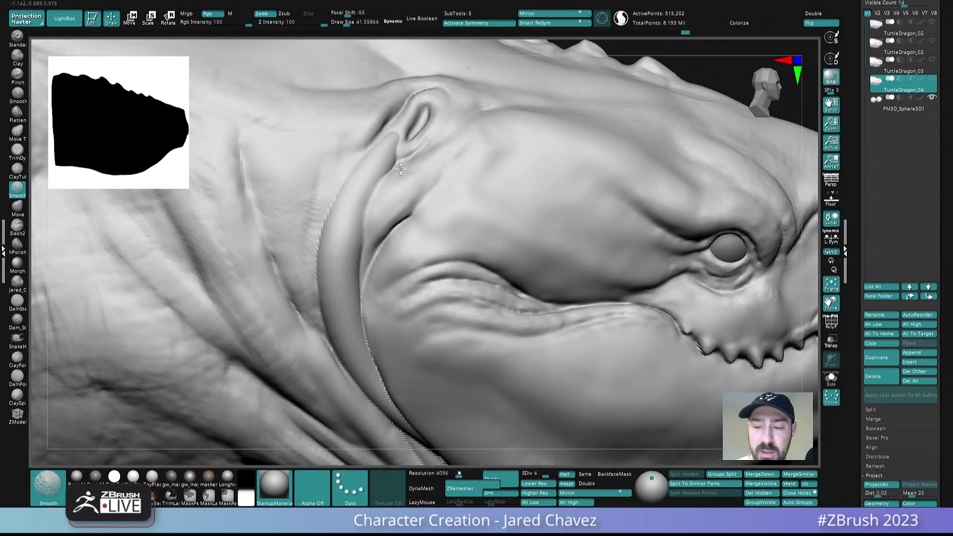
shift+drag(394, 138, 413, 149)
- Build up the lower rim of the ear opening with ClayForms at draw size about 28, and smooth its transition into the neck fold
mouse_move(434, 153)
ctrl+right_down()
mouse_move(422, 199)
mouse_move(395, 186)
ctrl+right_up()
key(s)
drag(395, 183, 392, 182)
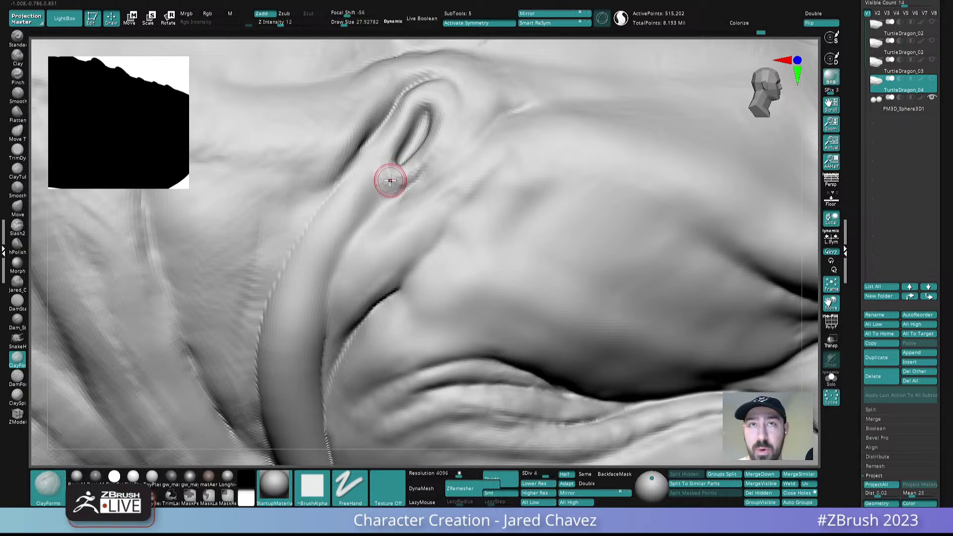
right_drag(421, 166, 377, 164)
key(shift)
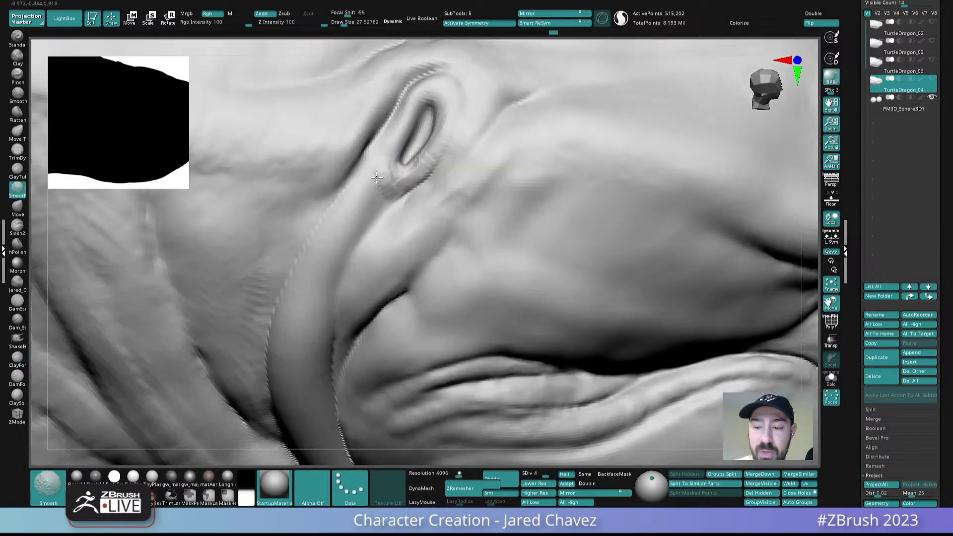
shift+drag(393, 184, 415, 182)
- Rework and smooth the fold behind and above the ear opening at a draw size of about 36
ctrl+right_drag(419, 183, 417, 94)
mouse_move(472, 222)
alt+right_down()
mouse_move(453, 185)
mouse_move(421, 212)
alt+right_up()
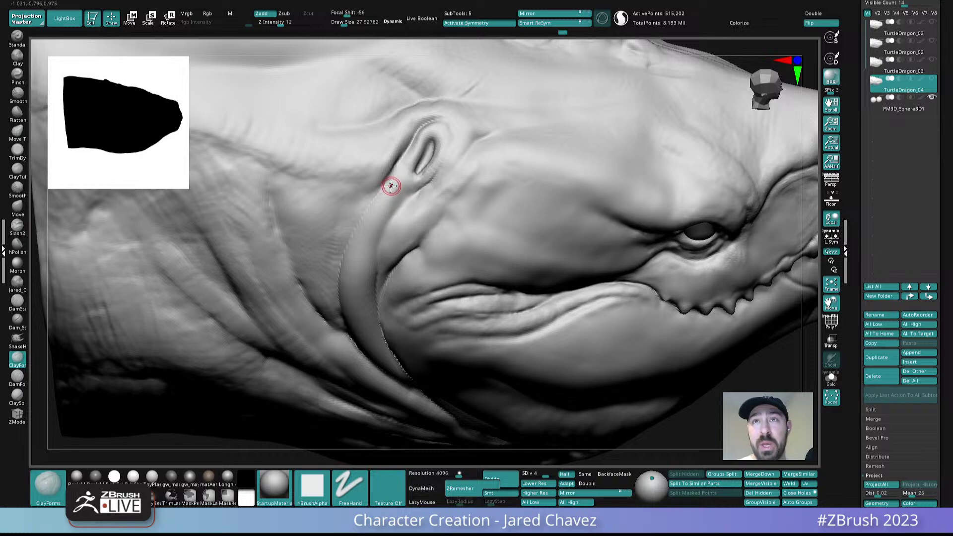
key(s)
drag(391, 187, 395, 186)
mouse_move(401, 128)
right_down()
mouse_move(397, 159)
mouse_move(414, 173)
right_up()
key(s)
drag(417, 165, 413, 165)
right_drag(383, 184, 386, 169)
right_drag(419, 137, 446, 109)
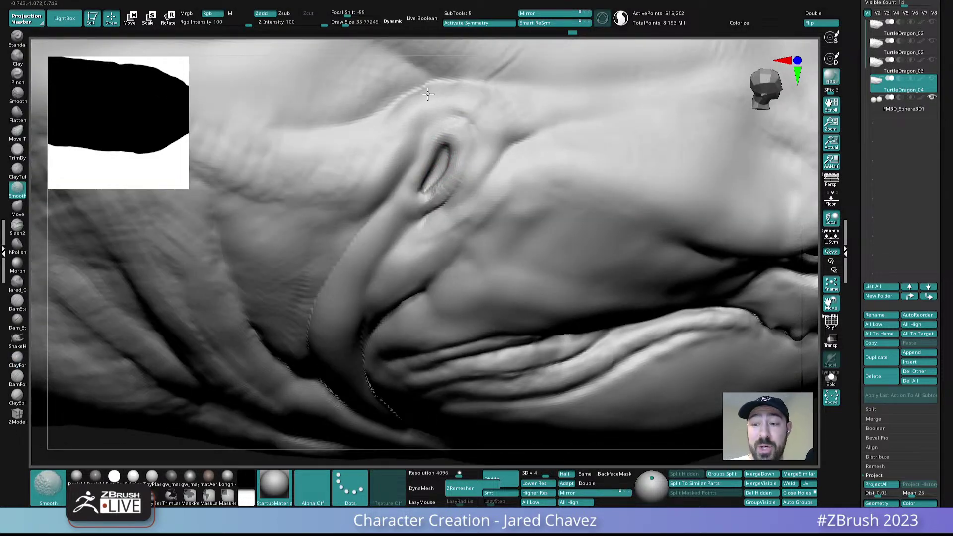
- Add volume above the ear opening with ClayForms at draw size about 54, and smooth the area behind it
mouse_move(432, 144)
ctrl+right_down()
mouse_move(443, 124)
mouse_move(456, 155)
mouse_move(462, 129)
mouse_move(461, 173)
mouse_move(475, 162)
ctrl+right_up()
click(834, 323)
click(833, 323)
key(s)
drag(475, 162, 477, 164)
right_drag(477, 163, 469, 134)
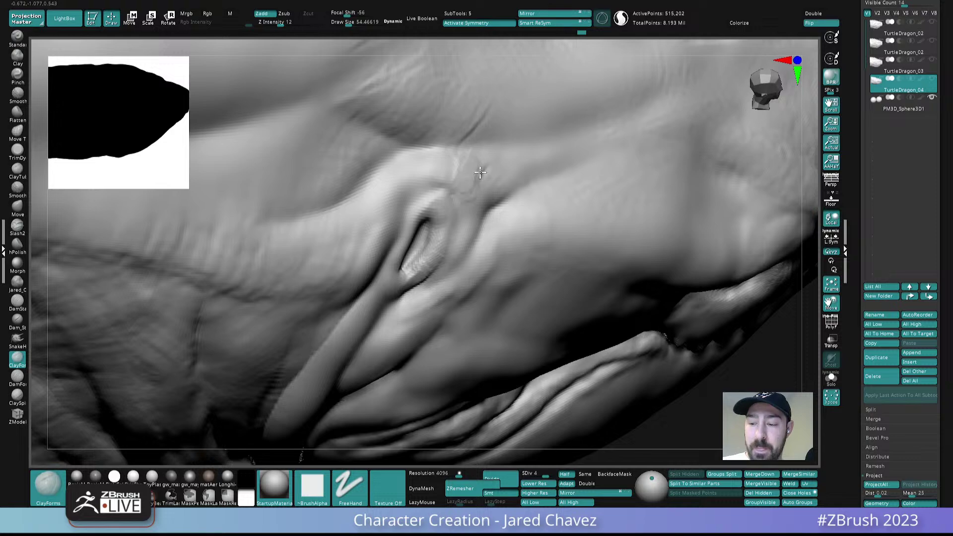
drag(420, 167, 391, 174)
mouse_move(420, 166)
right_down()
mouse_move(425, 147)
mouse_move(417, 168)
right_up()
mouse_move(366, 243)
ctrl+right_down()
mouse_move(400, 182)
mouse_move(387, 164)
mouse_move(396, 175)
ctrl+right_up()
shift+drag(431, 152, 392, 175)
- Inspect the first TurtleDragon_02 subtool with its polygroup display for comparison, and return to TurtleDragon_04
click(879, 25)
ctrl+right_drag(517, 268, 530, 191)
click(832, 326)
right_drag(645, 288, 585, 279)
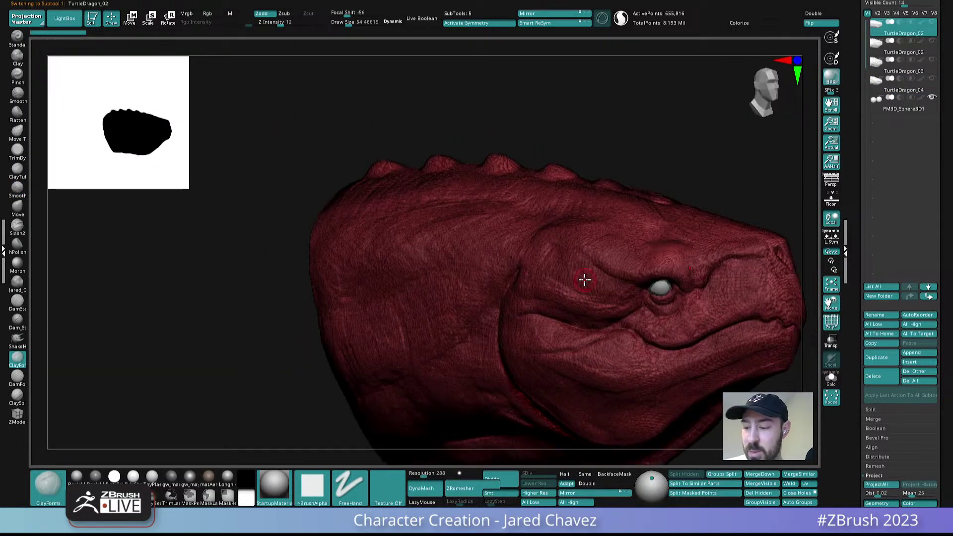
click(834, 328)
ctrl+right_drag(615, 312, 619, 283)
click(876, 84)
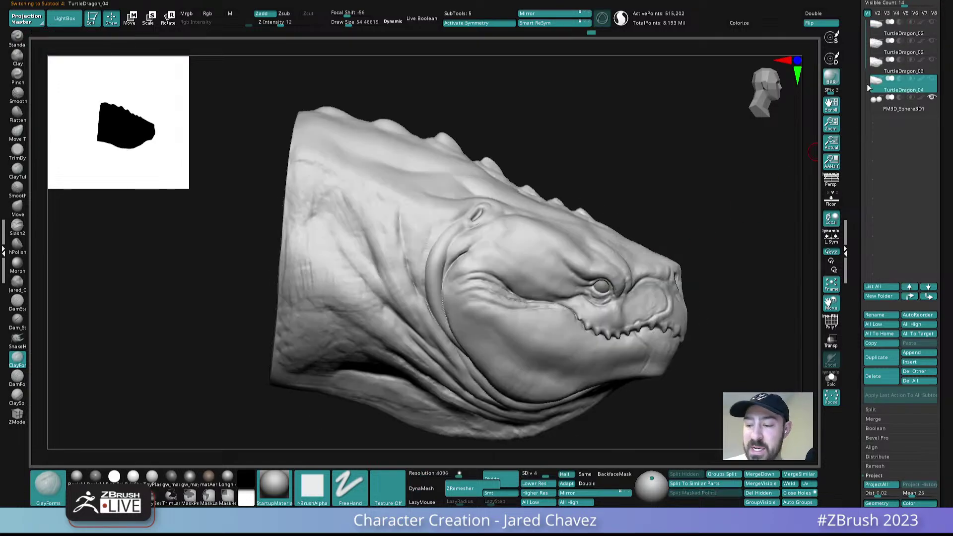
- Build up the neck surface behind the ear opening with broad ClayForms strokes at draw size about 65, and smooth them
ctrl+right_drag(445, 198, 508, 252)
mouse_move(489, 200)
right_down()
mouse_move(447, 196)
mouse_move(473, 209)
right_up()
key(s)
drag(463, 215, 387, 248)
right_drag(386, 248, 431, 251)
drag(439, 227, 325, 235)
drag(329, 209, 287, 222)
mouse_move(436, 189)
right_down()
mouse_move(437, 175)
mouse_move(405, 214)
right_up()
drag(400, 207, 371, 208)
mouse_move(431, 208)
shift+mouse_down()
mouse_move(444, 207)
mouse_move(442, 196)
mouse_move(409, 218)
shift+mouse_up()
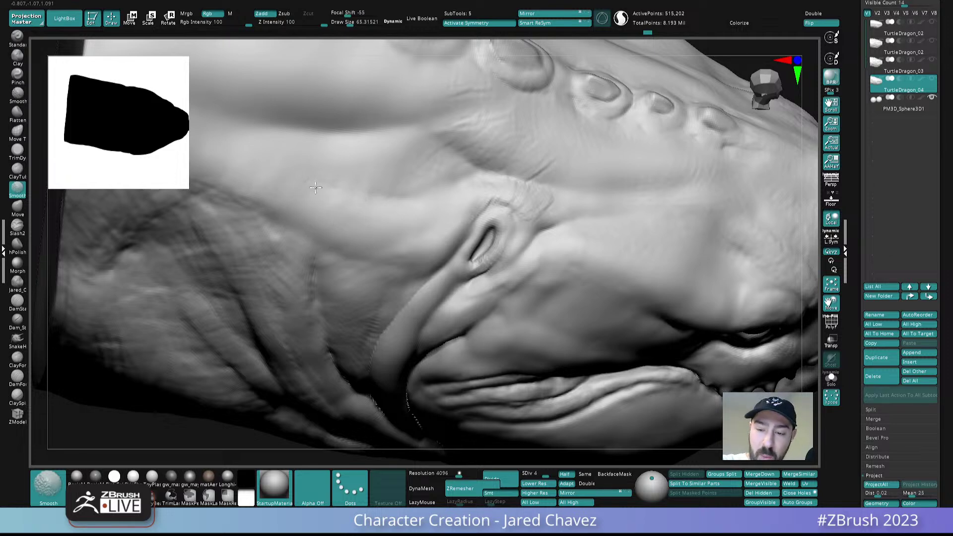
- Smooth the neck surface behind the ear opening
shift+drag(326, 224, 293, 211)
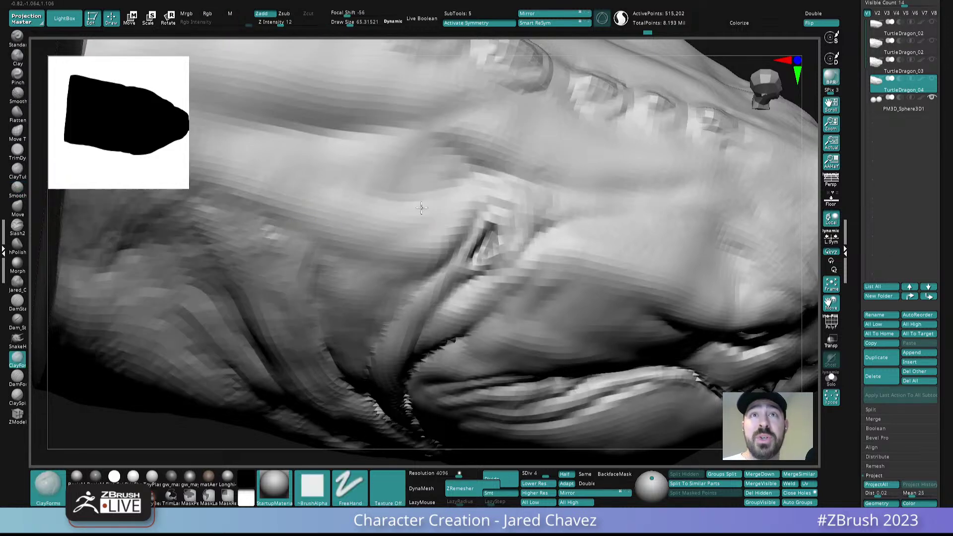
ctrl+right_drag(424, 209, 432, 198)
alt+right_drag(455, 232, 434, 217)
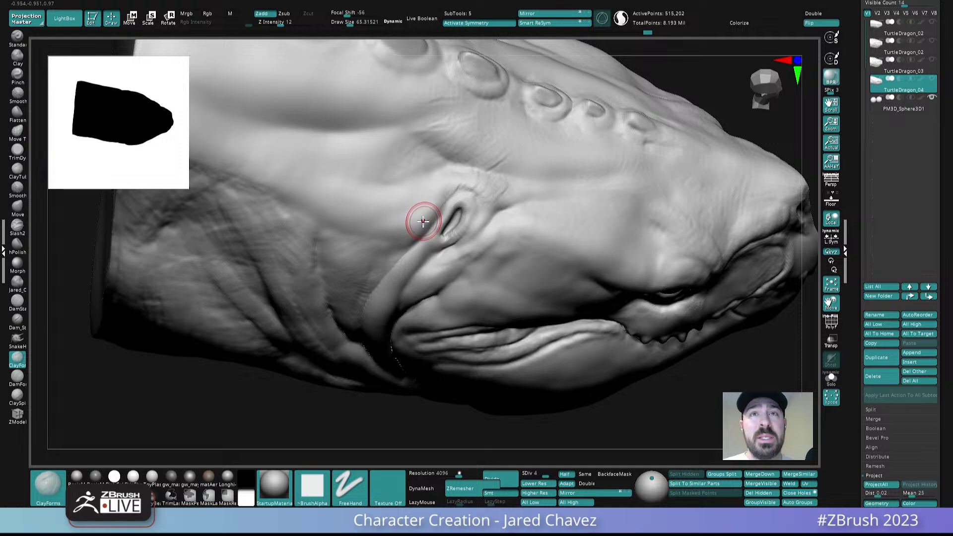
right_drag(423, 221, 450, 237)
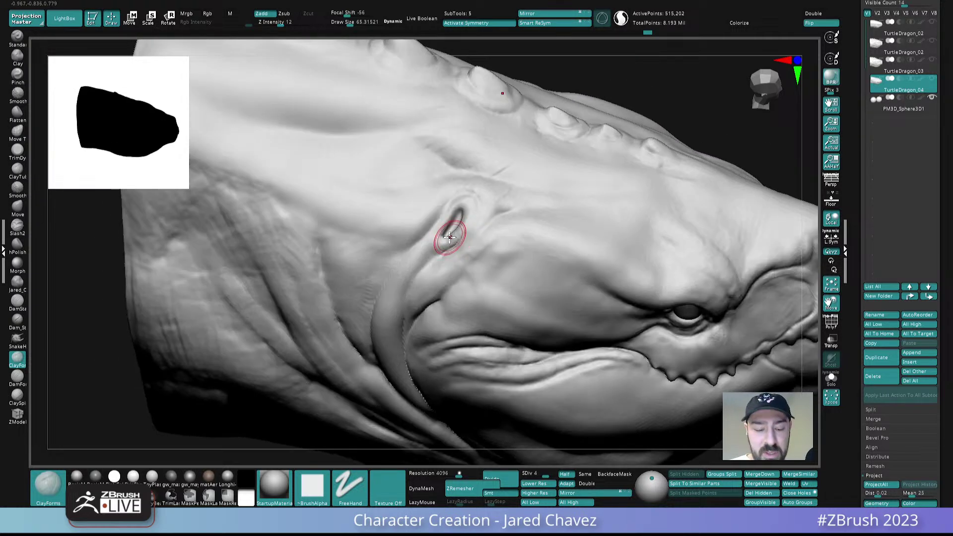
- Switch the sculpt's material to BasicMaterial and reduce the draw size to about 45
mouse_move(78, 481)
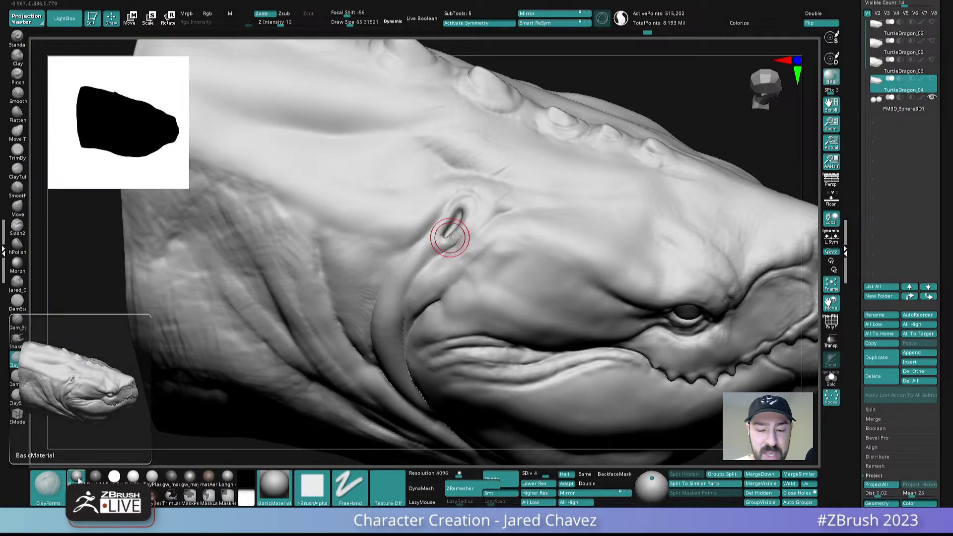
click(278, 482)
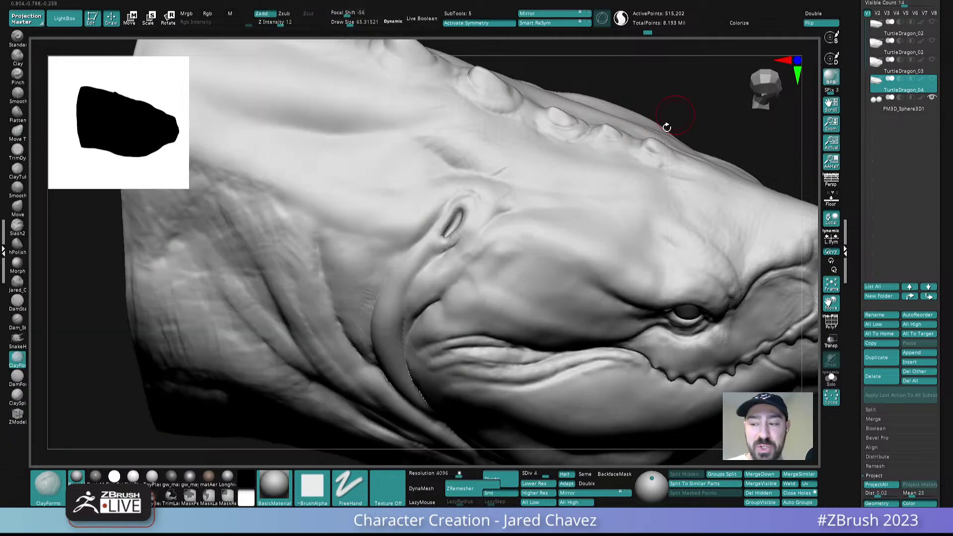
drag(665, 126, 660, 144)
mouse_move(636, 239)
ctrl+right_down()
mouse_move(620, 183)
mouse_move(595, 151)
mouse_move(641, 234)
mouse_move(547, 207)
mouse_move(548, 251)
mouse_move(564, 276)
ctrl+right_up()
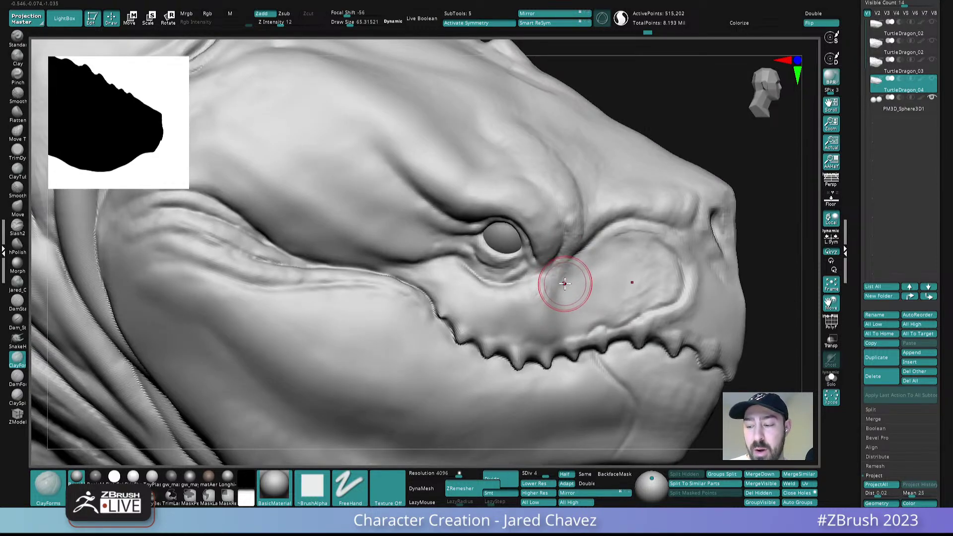
key(s)
drag(561, 284, 557, 280)
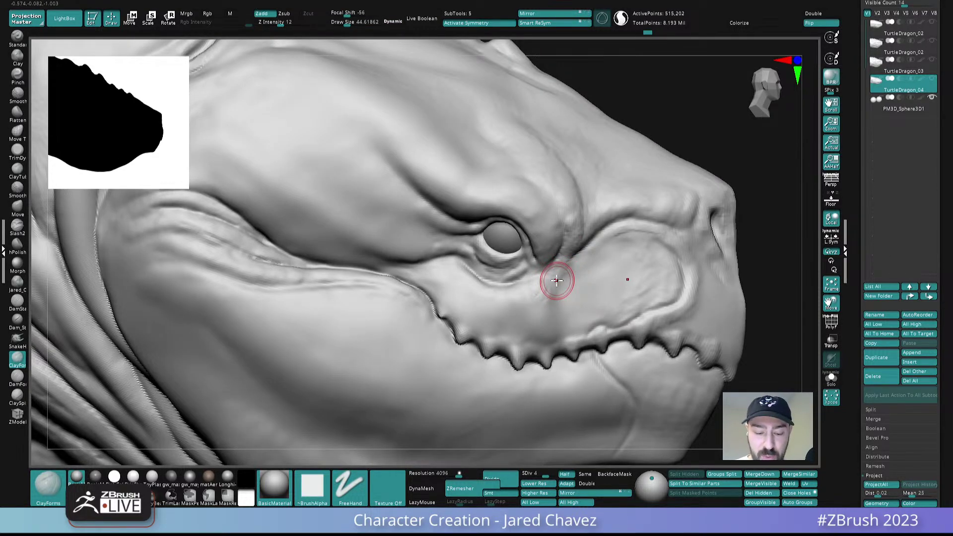
- Preview the head with the gw_maya_blinn and BasicMaterial2 materials, and return to BasicMaterial
click(195, 484)
ctrl+right_drag(608, 357, 663, 281)
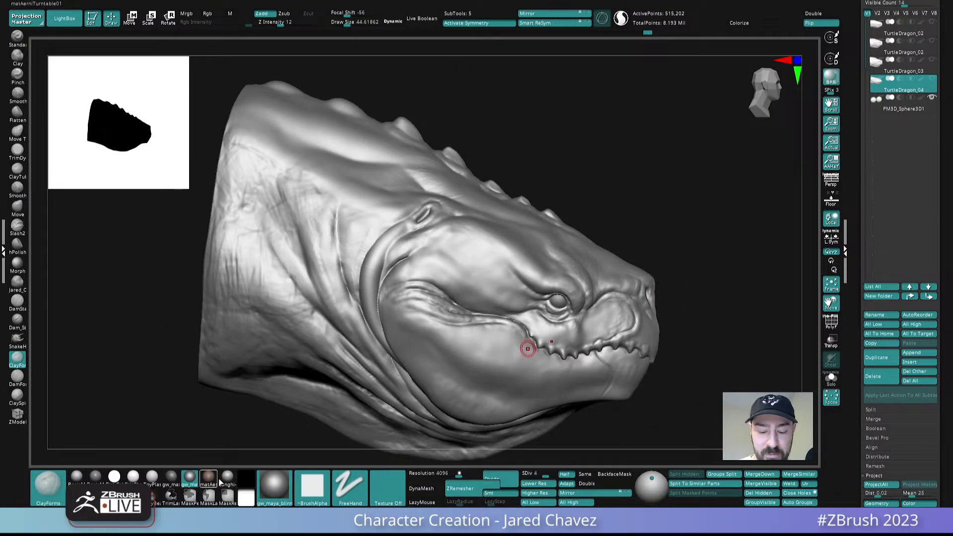
click(94, 480)
mouse_move(559, 315)
right_down()
mouse_move(538, 311)
mouse_move(575, 317)
mouse_move(538, 313)
mouse_move(559, 316)
right_up()
mouse_move(600, 338)
right_down()
mouse_move(586, 334)
mouse_move(599, 336)
right_up()
alt+right_drag(526, 302, 487, 301)
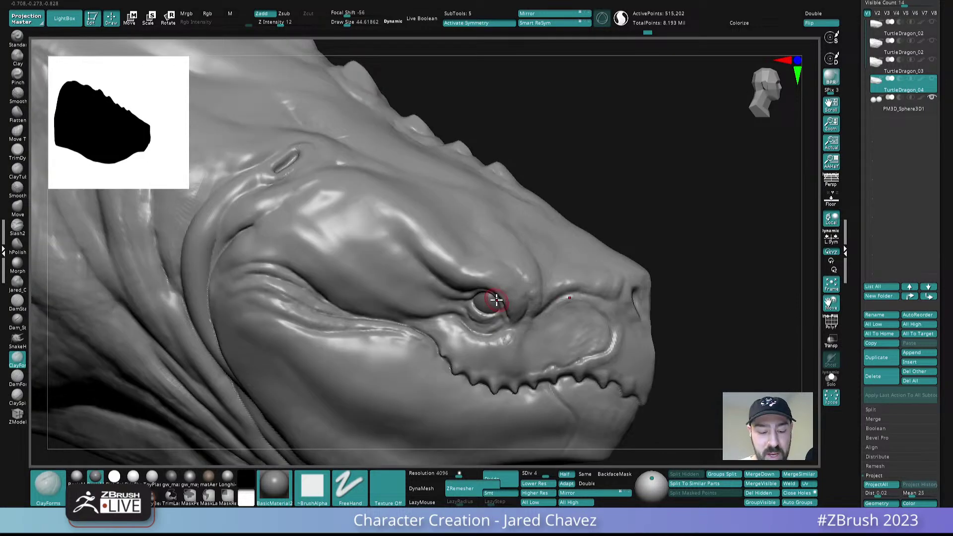
click(76, 477)
- Smooth the side of the head between the brow and the ear opening
ctrl+right_drag(475, 253, 496, 293)
right_drag(501, 274, 484, 270)
shift+drag(490, 187, 489, 214)
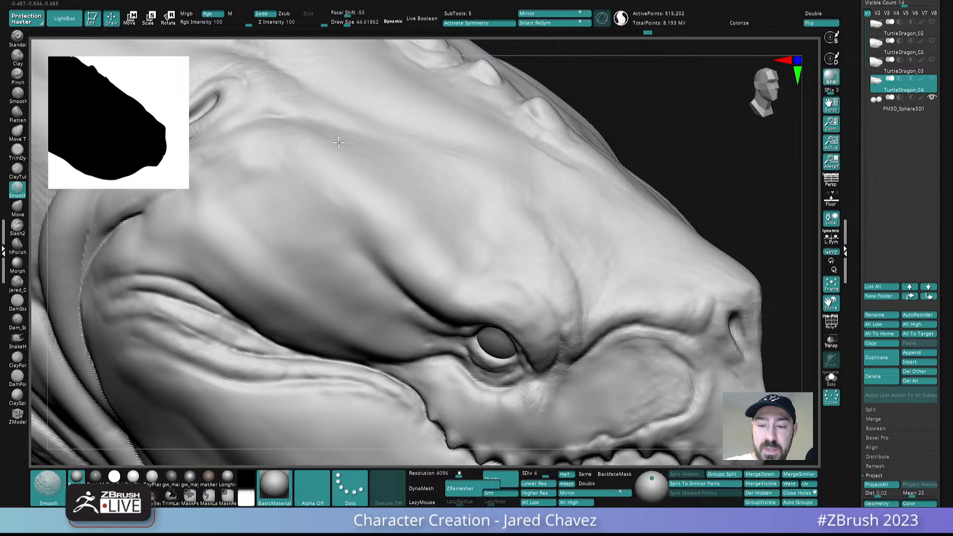
shift+drag(245, 154, 254, 178)
mouse_move(360, 252)
alt+right_down()
mouse_move(415, 236)
mouse_move(412, 206)
alt+right_up()
mouse_move(412, 206)
right_down()
mouse_move(379, 198)
mouse_move(407, 227)
right_up()
shift+drag(351, 177, 327, 190)
mouse_move(319, 177)
alt+right_down()
mouse_move(396, 204)
mouse_move(427, 196)
mouse_move(438, 219)
alt+right_up()
- At subdivision level 3, build up a ridge in front of the ear opening with ClaySpin at draw size about 42
key(w)
key(s)
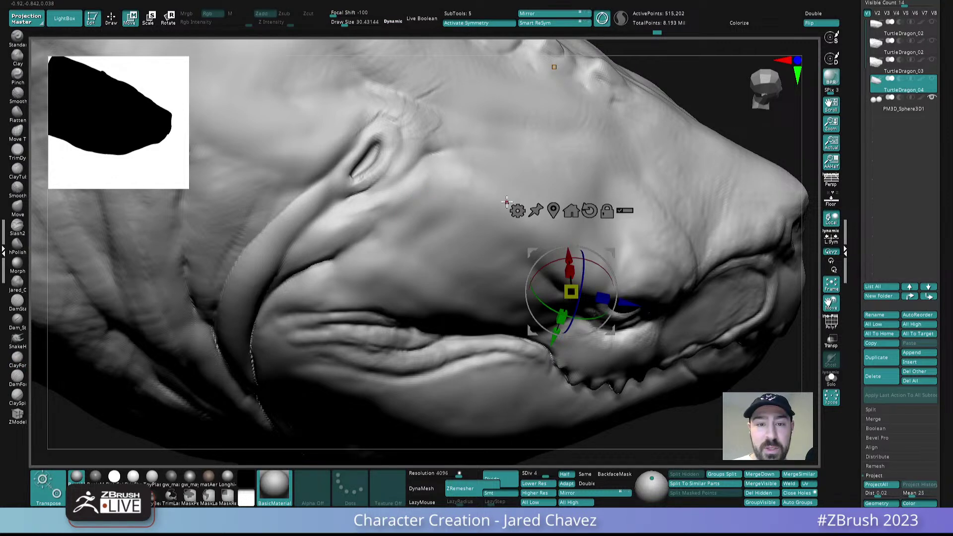
click(18, 398)
alt+right_drag(472, 192, 447, 258)
key(space)
drag(446, 261, 449, 261)
drag(547, 474, 538, 473)
mouse_move(380, 219)
mouse_down()
mouse_move(387, 231)
mouse_move(373, 226)
mouse_up()
drag(358, 267, 400, 240)
mouse_move(445, 230)
alt+right_down()
mouse_move(432, 226)
mouse_move(475, 229)
alt+right_up()
right_drag(447, 295, 459, 237)
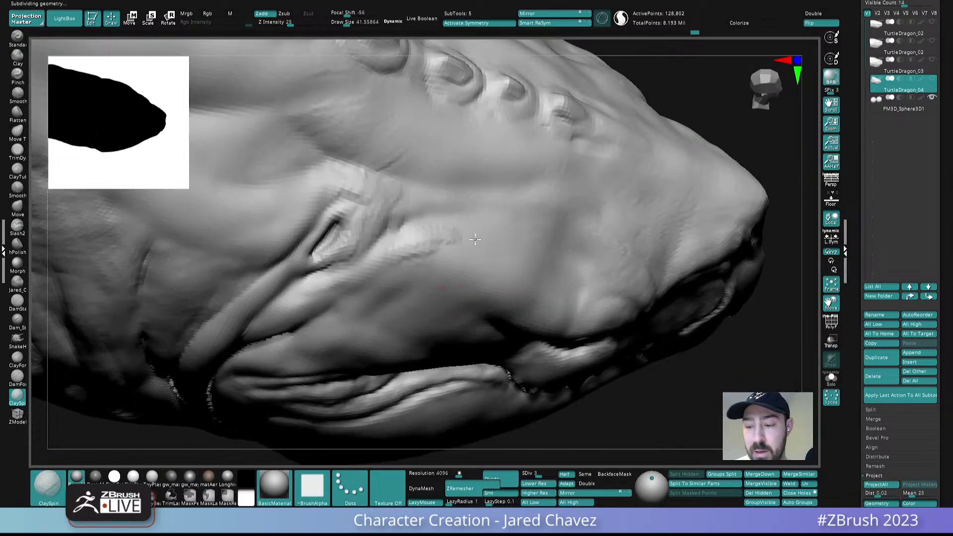
drag(413, 241, 506, 249)
- Extend the ridge from the ear opening down toward the brow with ClaySpin strokes, and smooth it into the cheek
mouse_move(512, 247)
right_down()
mouse_move(508, 215)
mouse_move(489, 267)
right_up()
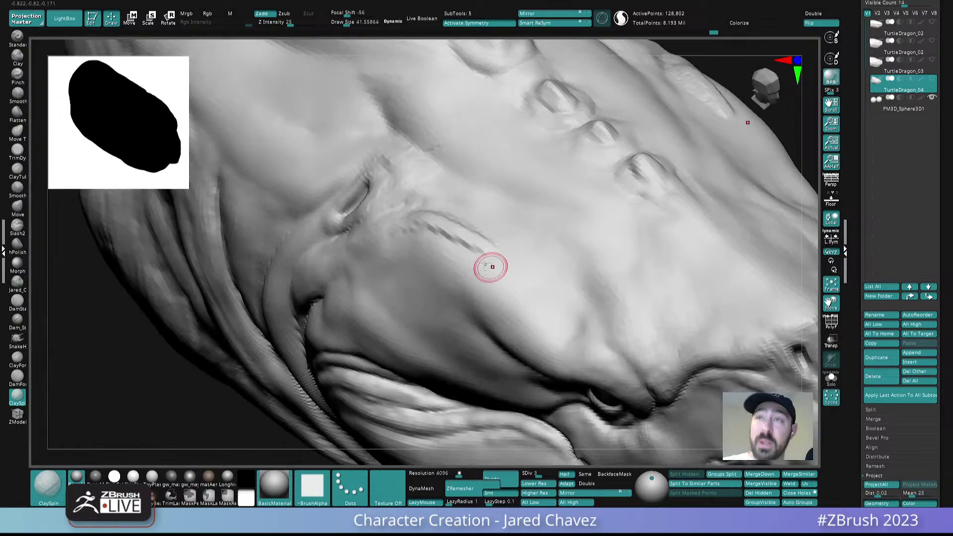
right_drag(487, 234, 479, 255)
drag(449, 229, 499, 301)
drag(467, 263, 513, 305)
alt+right_drag(496, 285, 461, 242)
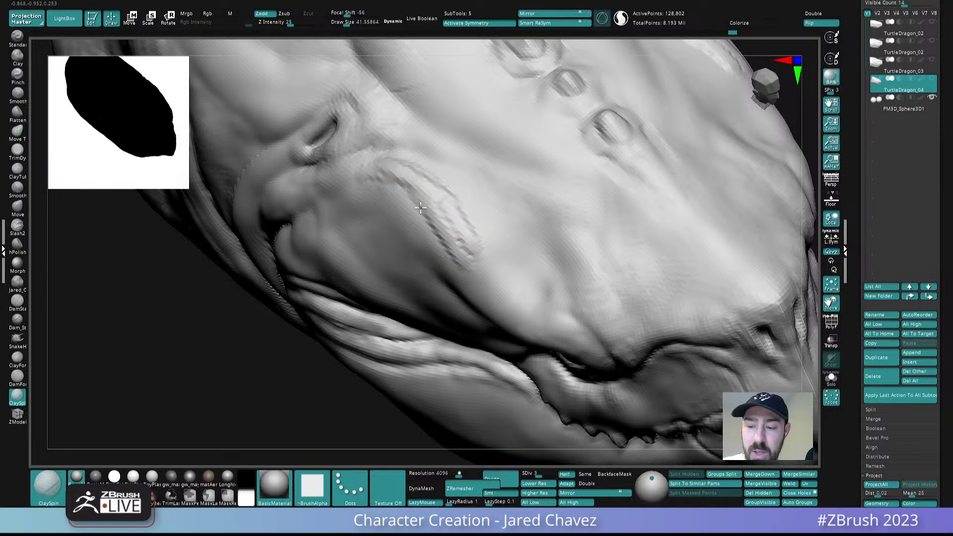
right_drag(459, 277, 417, 209)
drag(455, 280, 438, 267)
right_drag(477, 234, 451, 266)
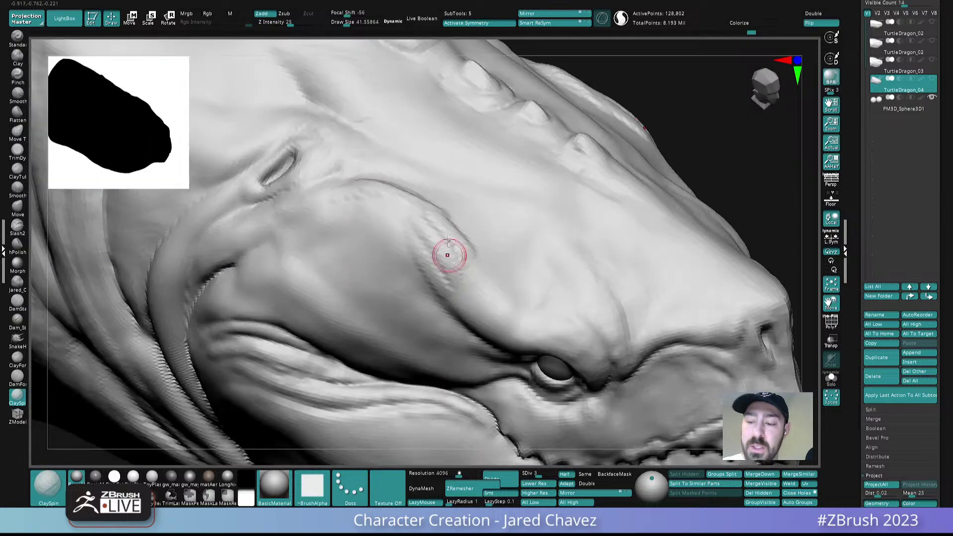
shift+drag(452, 266, 468, 254)
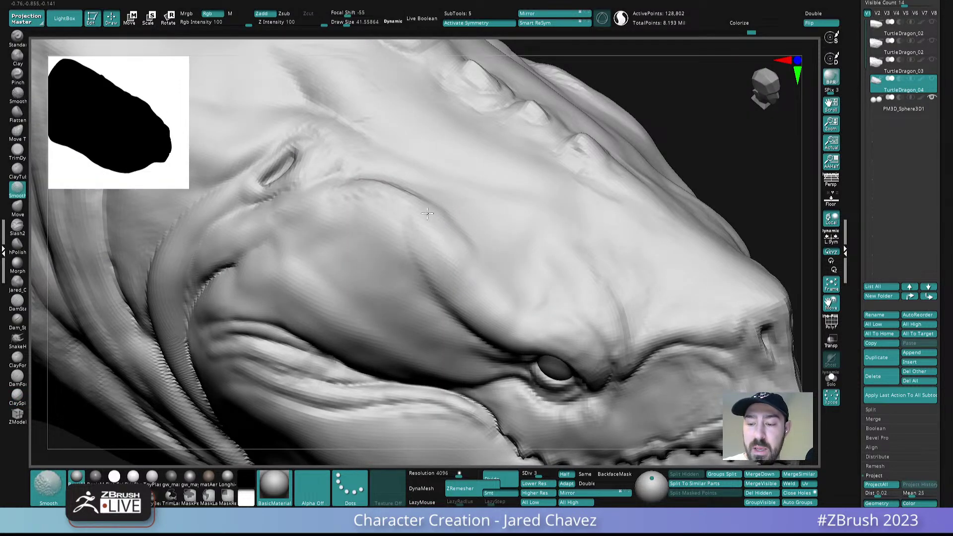
right_drag(375, 179, 451, 240)
mouse_move(382, 191)
shift+mouse_down()
mouse_move(386, 181)
mouse_move(350, 189)
shift+mouse_up()
mouse_move(366, 200)
right_down()
mouse_move(363, 189)
mouse_move(415, 221)
right_up()
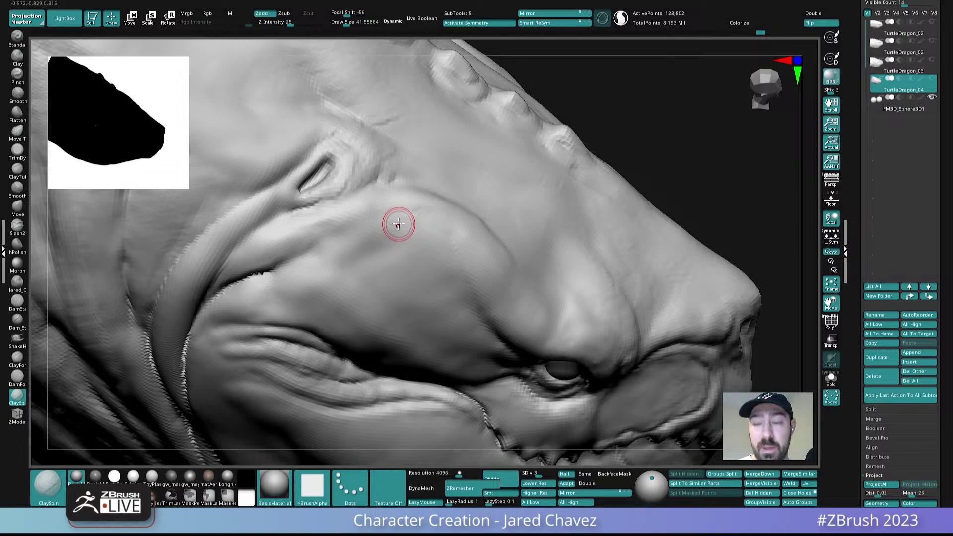
- Carve beneath the ear opening and build up the fold running from there toward the jaw
alt+drag(366, 215, 307, 241)
mouse_move(344, 244)
alt+right_down()
mouse_move(421, 219)
mouse_move(366, 204)
alt+right_up()
mouse_move(398, 207)
mouse_down()
mouse_move(331, 251)
mouse_move(345, 238)
mouse_up()
drag(358, 202, 302, 243)
mouse_move(398, 194)
right_down()
mouse_move(394, 218)
mouse_move(393, 211)
mouse_move(444, 185)
right_up()
drag(443, 186, 379, 233)
- Carry the fold below the ear forward onto the cheek bulge, and smooth the transition
right_drag(461, 216, 446, 160)
drag(463, 149, 378, 209)
mouse_move(440, 177)
mouse_down()
mouse_move(383, 223)
mouse_move(401, 213)
mouse_up()
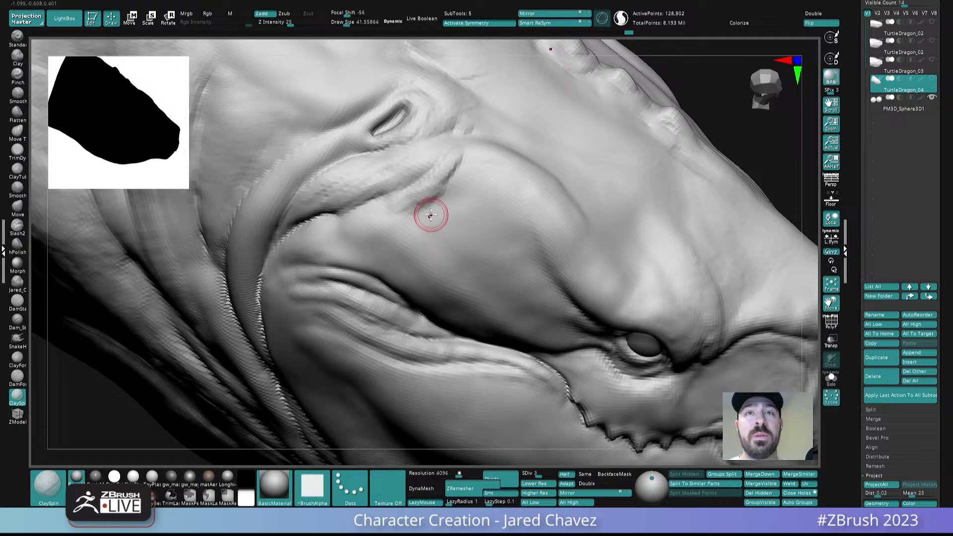
right_drag(445, 205, 433, 196)
shift+drag(456, 165, 418, 209)
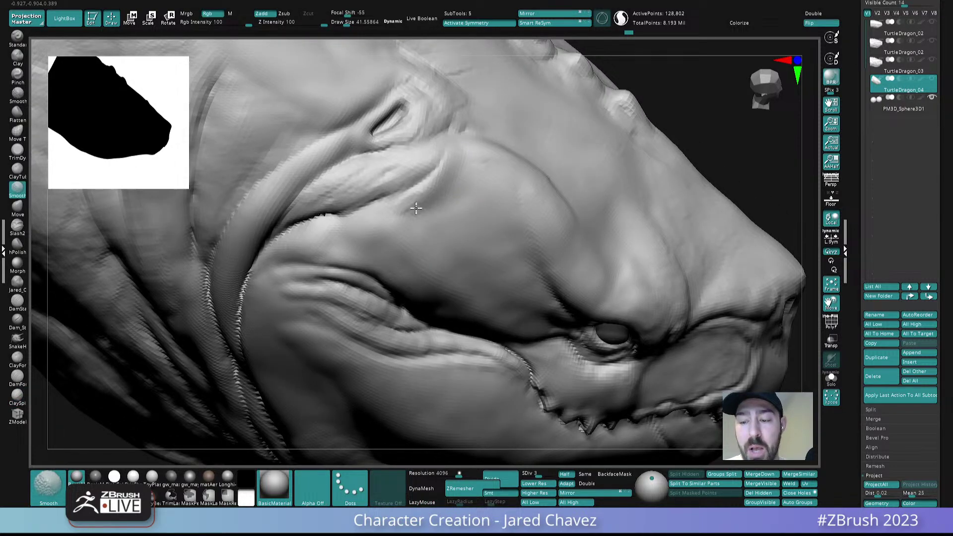
shift+drag(489, 161, 477, 184)
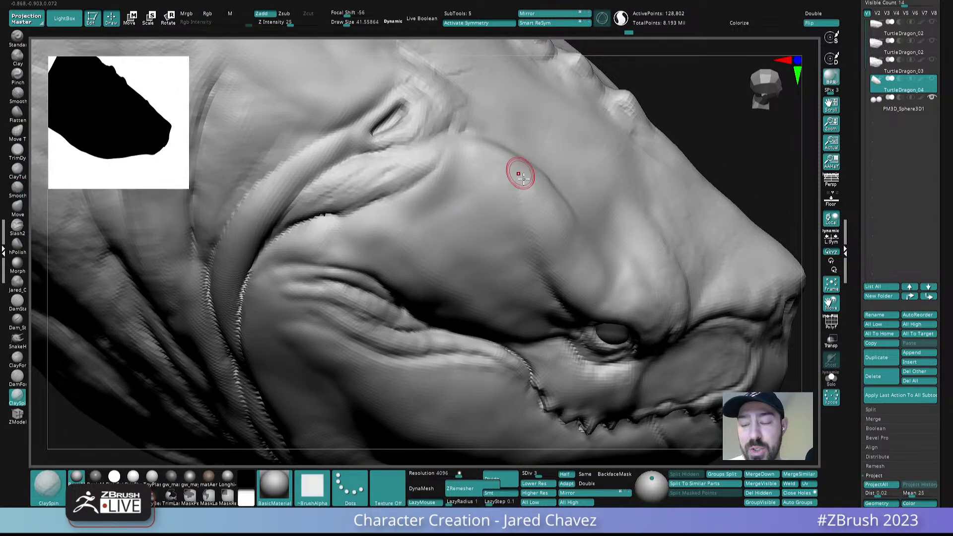
- Add short ClaySpin strokes along the upper edge of the cheek bulge in front of the ear opening
right_drag(493, 182, 475, 215)
mouse_move(464, 153)
mouse_down()
mouse_move(445, 181)
mouse_move(454, 179)
mouse_up()
drag(478, 143, 470, 180)
right_drag(532, 176, 538, 153)
mouse_move(532, 167)
mouse_down()
mouse_move(522, 183)
mouse_move(489, 143)
mouse_up()
right_drag(525, 152, 527, 172)
mouse_move(534, 168)
mouse_down()
mouse_move(517, 195)
mouse_move(519, 159)
mouse_move(481, 156)
mouse_up()
right_drag(547, 173, 564, 130)
- Smooth the new strokes along the cheek bulge's upper edge from several angles
shift+drag(534, 171, 516, 197)
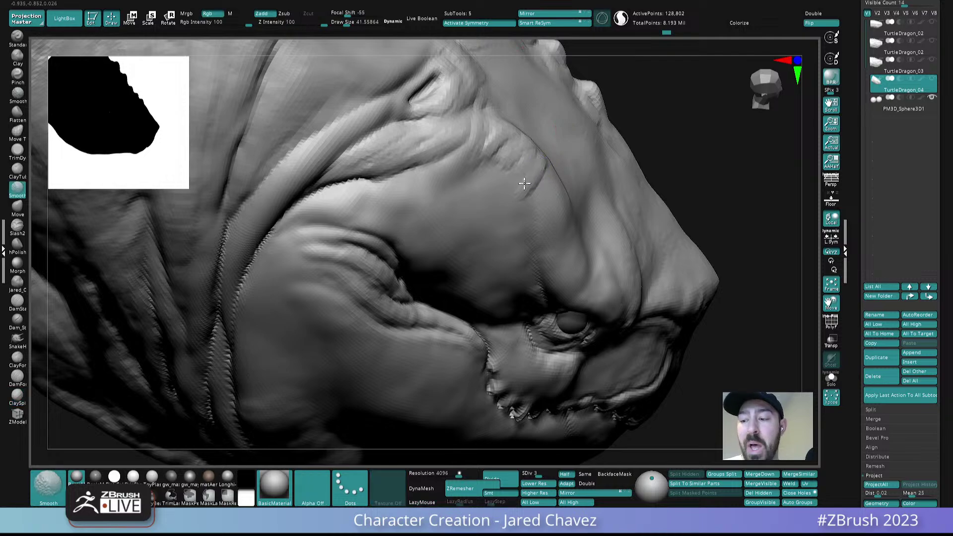
shift+drag(545, 157, 522, 161)
right_drag(541, 166, 558, 187)
mouse_move(511, 136)
shift+mouse_down()
mouse_move(494, 123)
mouse_move(502, 148)
shift+mouse_up()
right_drag(502, 149, 505, 164)
shift+drag(505, 164, 507, 181)
right_drag(506, 183, 518, 160)
shift+drag(518, 160, 518, 147)
right_drag(532, 133, 531, 211)
mouse_move(507, 156)
shift+mouse_down()
mouse_move(533, 137)
mouse_move(509, 133)
mouse_move(529, 145)
shift+mouse_up()
- Build up the top of the cheek bulge with broad ClaySpin strokes at draw size about 58
mouse_move(467, 160)
ctrl+right_down()
mouse_move(547, 66)
mouse_move(594, 136)
mouse_move(587, 247)
mouse_move(649, 232)
mouse_move(586, 219)
mouse_move(467, 219)
ctrl+right_up()
mouse_move(426, 144)
alt+right_down()
mouse_move(411, 189)
mouse_move(437, 230)
mouse_move(430, 210)
alt+right_up()
key(s)
drag(430, 211, 434, 209)
right_drag(435, 198, 467, 214)
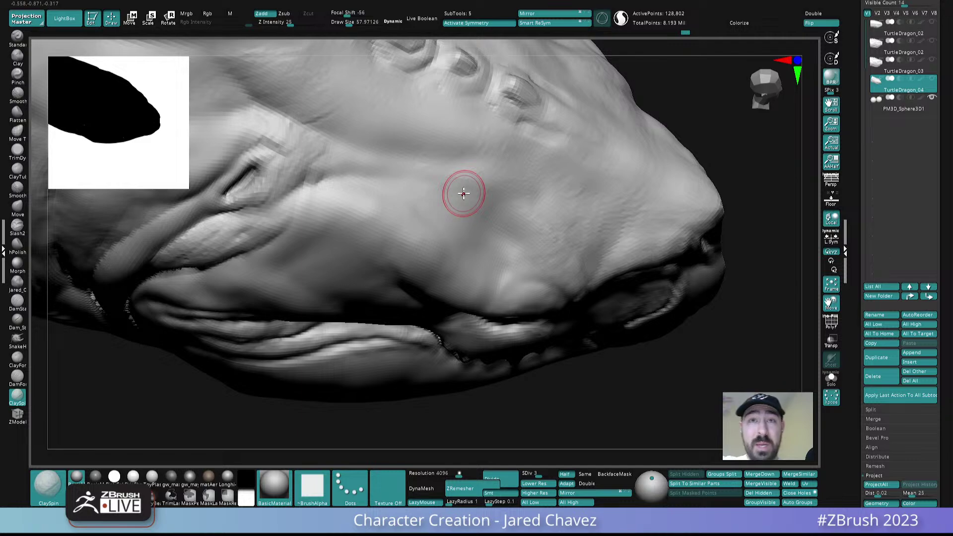
right_drag(447, 190, 432, 203)
mouse_move(449, 202)
mouse_down()
mouse_move(433, 228)
mouse_move(419, 200)
mouse_move(398, 194)
mouse_move(388, 211)
mouse_up()
mouse_move(373, 171)
right_down()
mouse_move(410, 157)
mouse_move(437, 219)
mouse_move(442, 209)
right_up()
mouse_move(463, 205)
mouse_down()
mouse_move(432, 246)
mouse_move(413, 243)
mouse_up()
drag(433, 200, 392, 233)
- Smooth the broad strokes on the cheek bulge and blend its side toward the eye
shift+drag(466, 213, 444, 237)
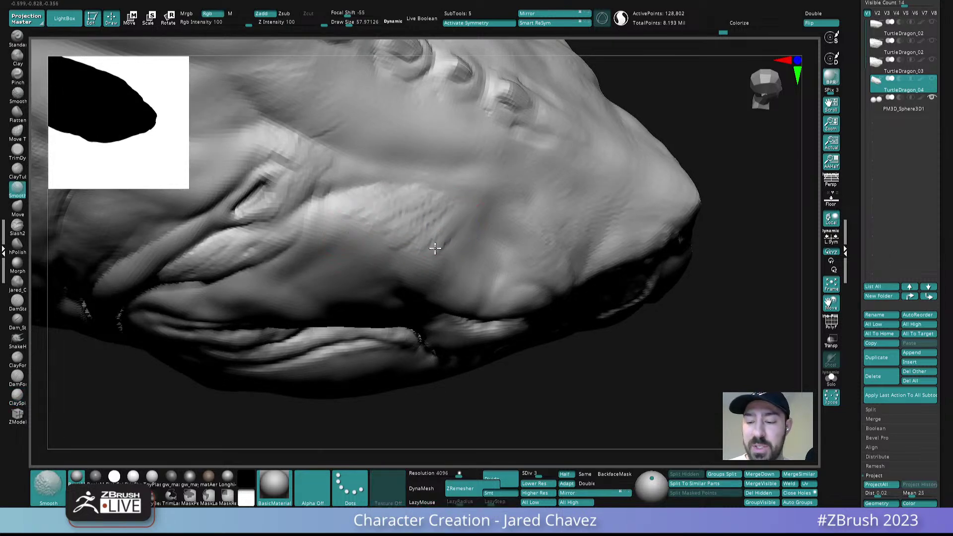
shift+drag(375, 219, 387, 225)
right_drag(395, 226, 413, 206)
shift+drag(365, 229, 359, 251)
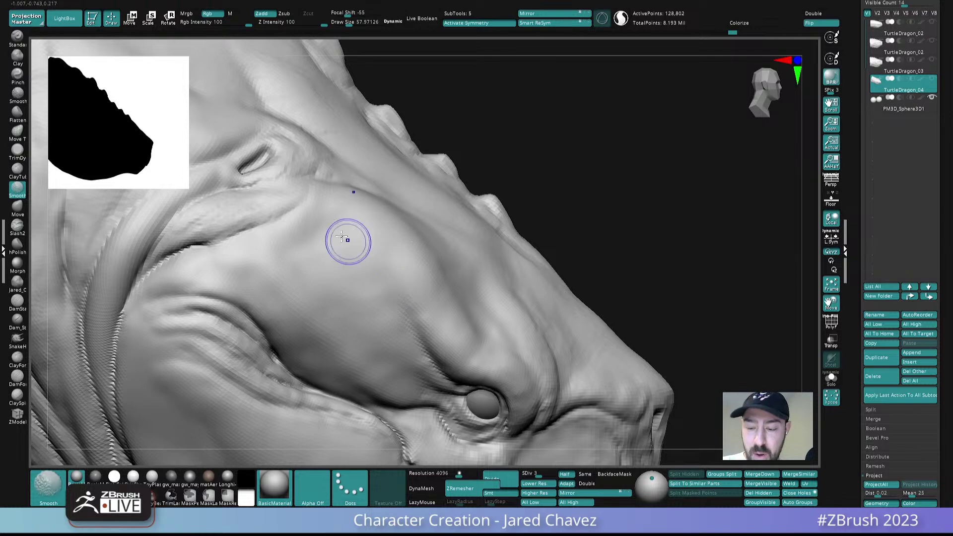
shift+drag(346, 316, 334, 292)
- Rework the skin fold around the front of the ear opening with ClaySpin at draw size about 36
ctrl+right_drag(416, 299, 393, 233)
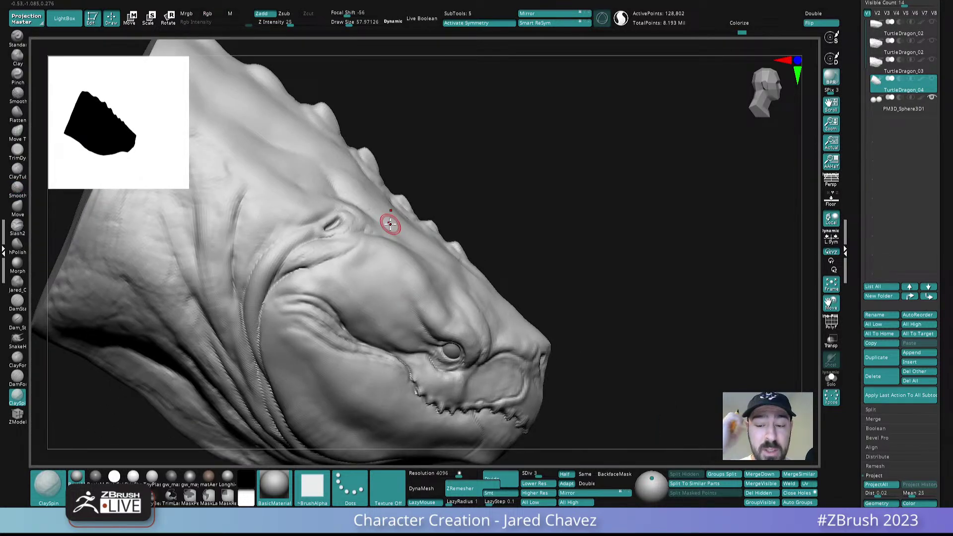
ctrl+right_drag(390, 225, 395, 250)
key(s)
mouse_move(394, 249)
mouse_down()
mouse_move(401, 228)
mouse_move(355, 243)
mouse_move(400, 232)
mouse_move(399, 245)
mouse_move(364, 237)
mouse_up()
mouse_move(347, 239)
right_down()
mouse_move(400, 179)
mouse_move(398, 219)
right_up()
mouse_move(342, 161)
shift+mouse_down()
mouse_move(317, 156)
mouse_move(313, 170)
shift+mouse_up()
right_drag(307, 163, 330, 149)
mouse_move(308, 165)
mouse_down()
mouse_move(307, 156)
mouse_move(268, 181)
mouse_up()
right_drag(272, 182, 263, 216)
- Smooth the skin around the ear opening and add a ClaySpin stroke to the ridge in front of it
shift+drag(302, 175, 239, 187)
mouse_move(313, 138)
shift+mouse_down()
mouse_move(302, 161)
mouse_move(258, 164)
shift+mouse_up()
right_drag(258, 164, 211, 178)
mouse_move(327, 171)
shift+mouse_down()
mouse_move(315, 153)
mouse_move(308, 171)
mouse_move(297, 166)
shift+mouse_up()
right_drag(338, 169, 325, 178)
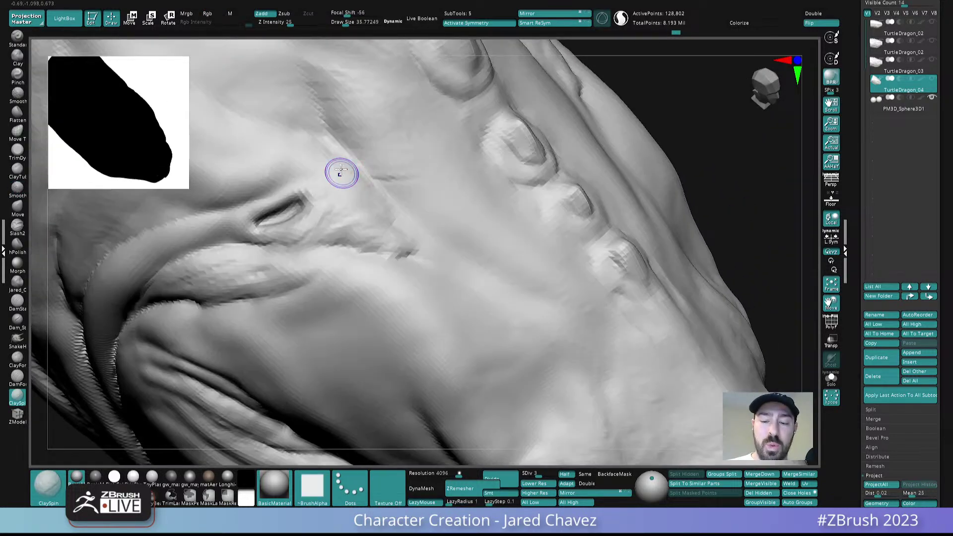
right_drag(383, 219, 388, 206)
mouse_move(394, 257)
mouse_down()
mouse_move(416, 241)
mouse_move(423, 249)
mouse_move(380, 222)
mouse_up()
- Adjust the form above and in front of the ear opening with the Move brush at draw size about 163
right_drag(380, 222, 451, 238)
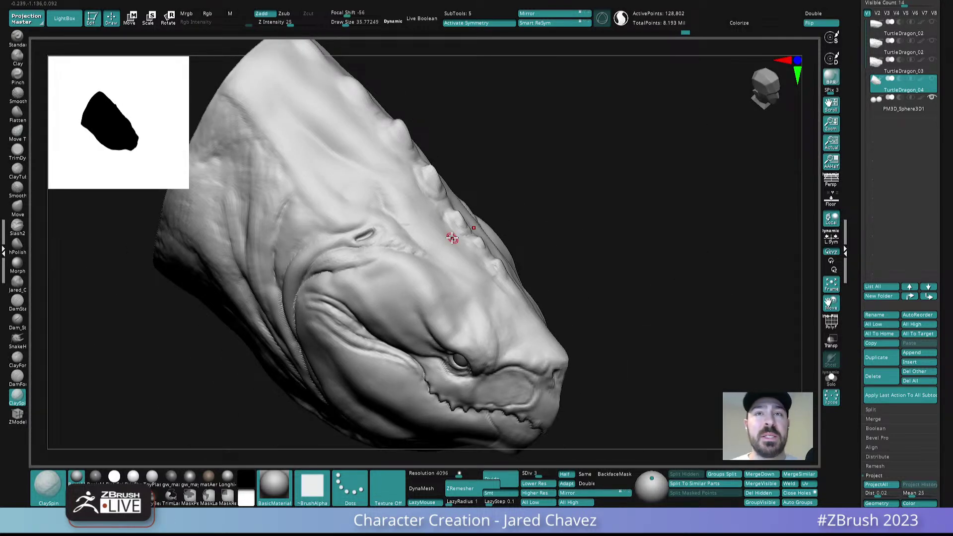
right_drag(452, 238, 435, 320)
right_drag(469, 255, 472, 296)
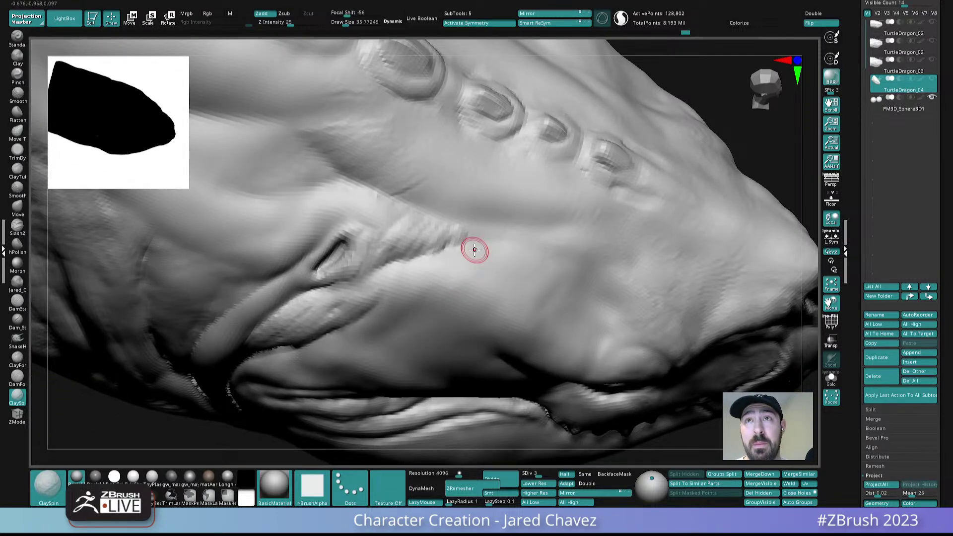
right_drag(475, 250, 442, 166)
key(ctrl+1)
key(s)
drag(449, 240, 463, 238)
drag(410, 219, 431, 223)
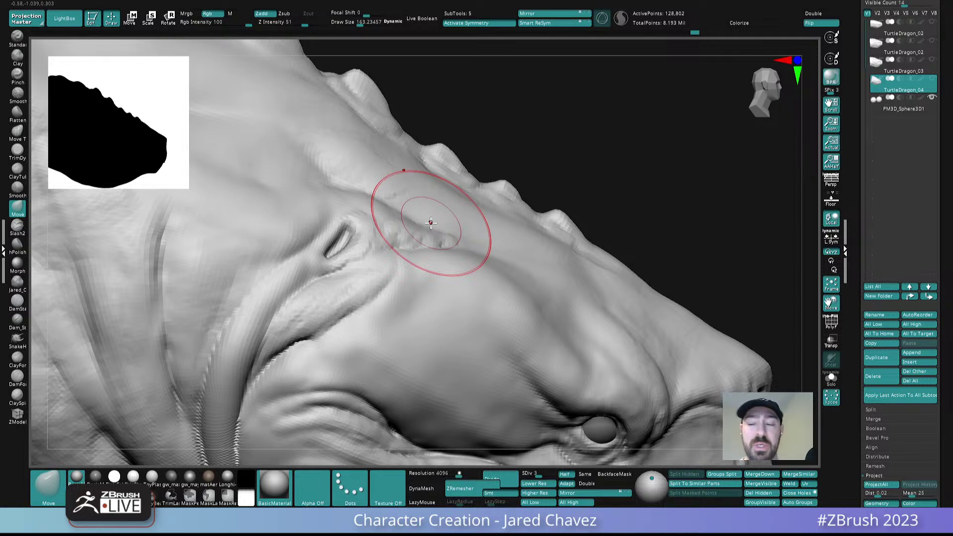
- Enlarge the Move brush to a draw size of about 188 and review the whole head from the side and above
mouse_move(465, 206)
alt+right_down()
mouse_move(477, 245)
mouse_move(490, 237)
alt+right_up()
key(s)
drag(475, 235, 477, 234)
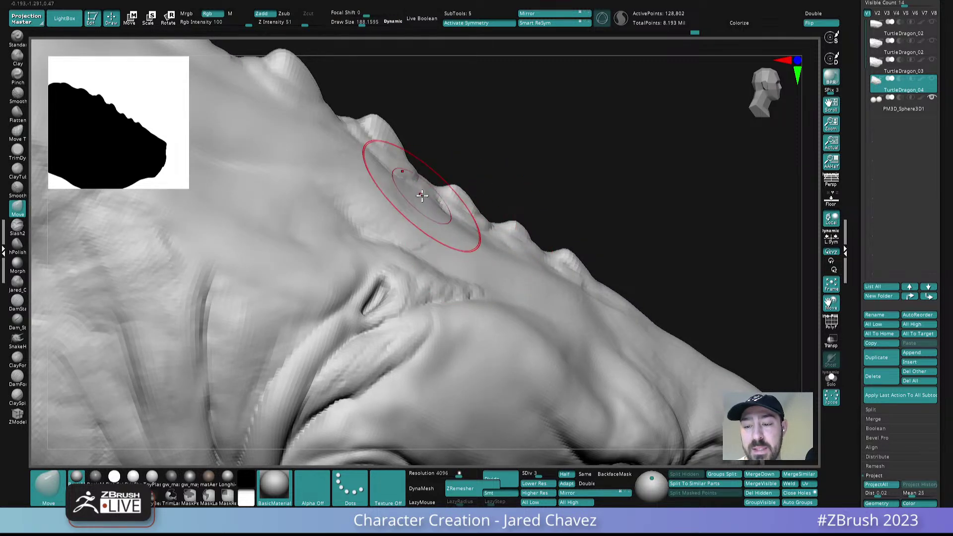
ctrl+right_drag(392, 165, 465, 90)
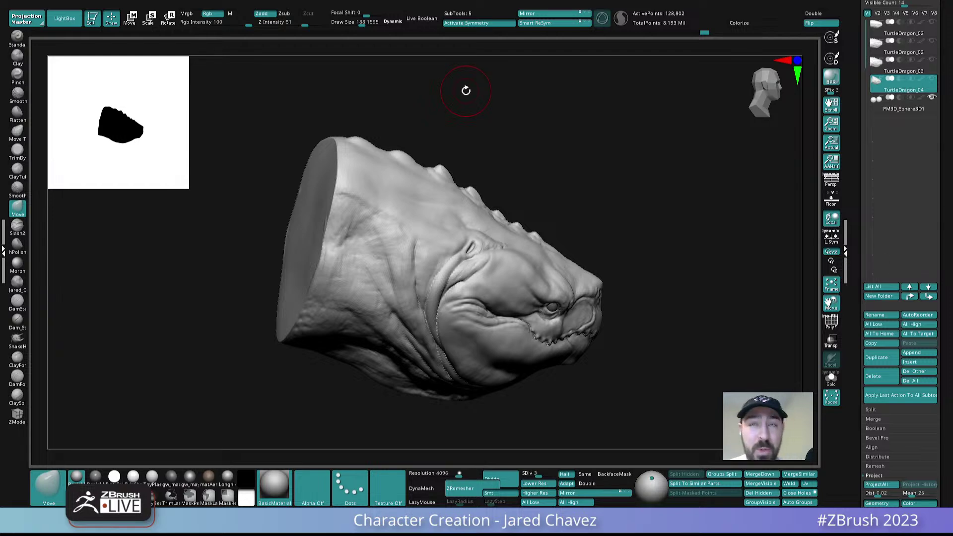
mouse_move(465, 91)
mouse_down()
mouse_move(544, 207)
mouse_move(561, 206)
mouse_move(511, 211)
mouse_move(462, 235)
mouse_up()
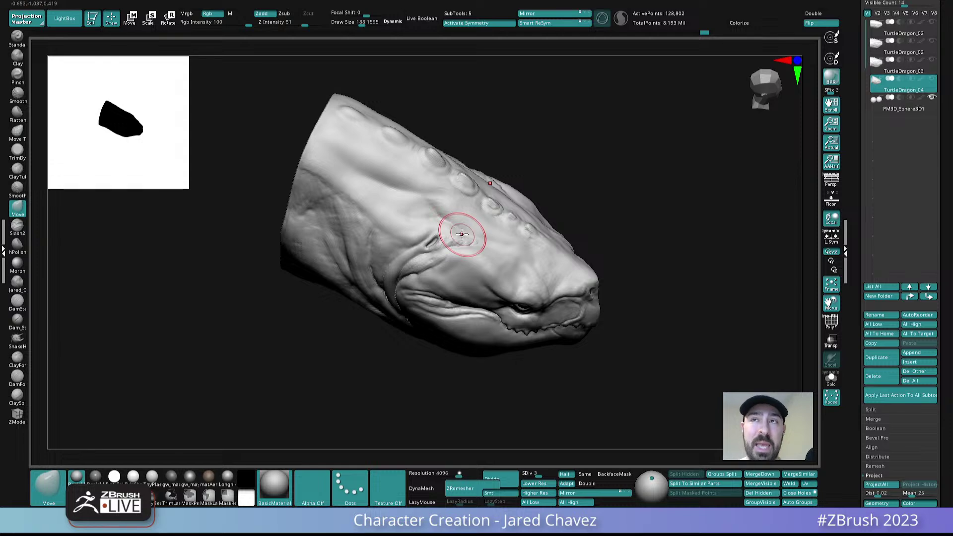
- Refine the crown beside the row of head bumps with the Move brush at draw sizes of about 129 and 222
right_drag(461, 234, 525, 268)
key(s)
drag(520, 270, 510, 265)
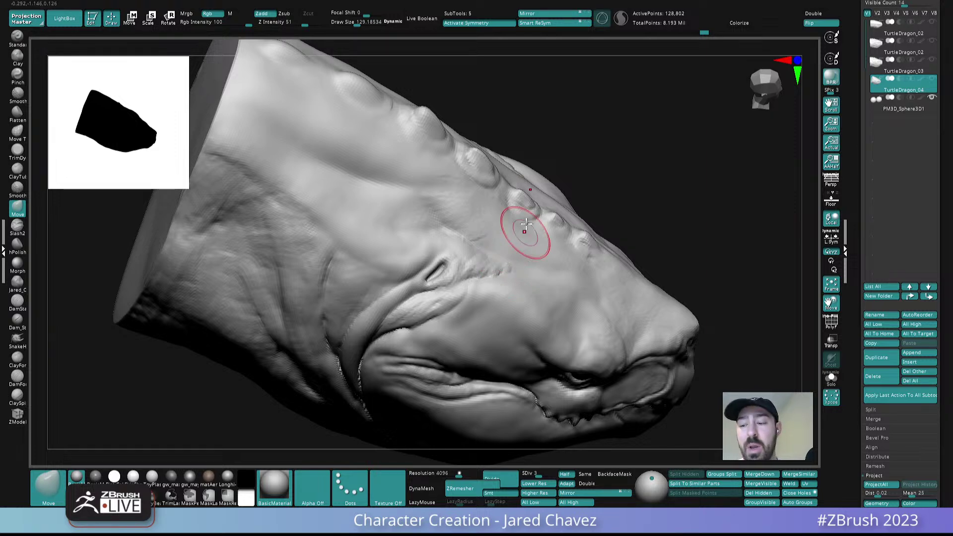
right_drag(522, 245, 530, 168)
alt+right_drag(636, 225, 557, 197)
key(s)
drag(471, 208, 478, 211)
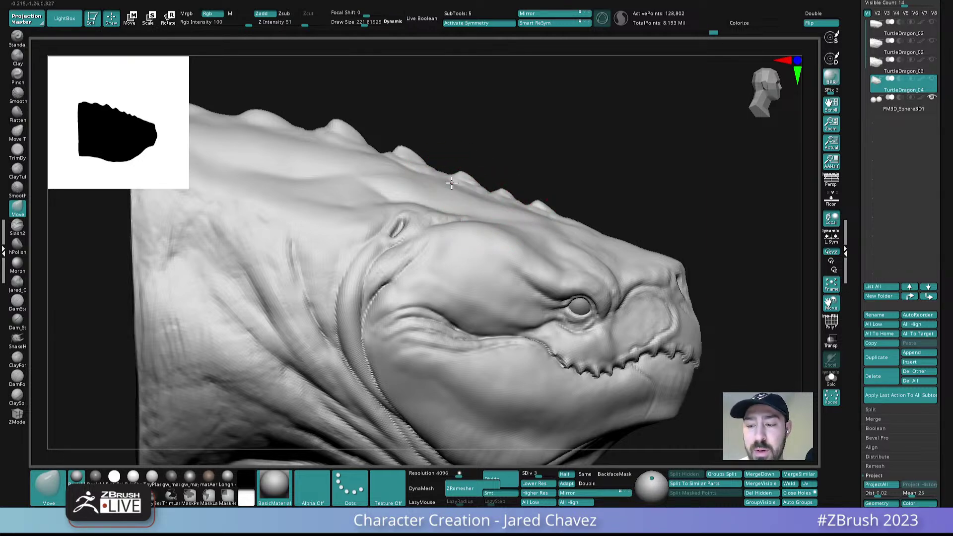
- Reduce the Move brush to a draw size of about 69 and inspect the brow and snout from above
ctrl+right_drag(565, 226, 486, 262)
ctrl+right_drag(505, 213, 495, 254)
key(s)
drag(476, 232, 464, 232)
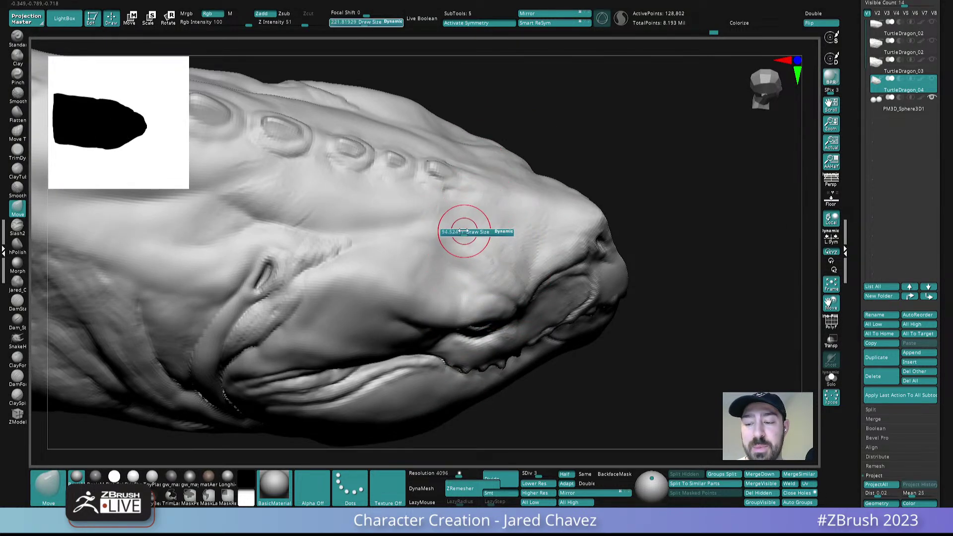
right_drag(464, 222, 513, 165)
mouse_move(534, 222)
right_down()
mouse_move(542, 240)
mouse_move(527, 280)
right_up()
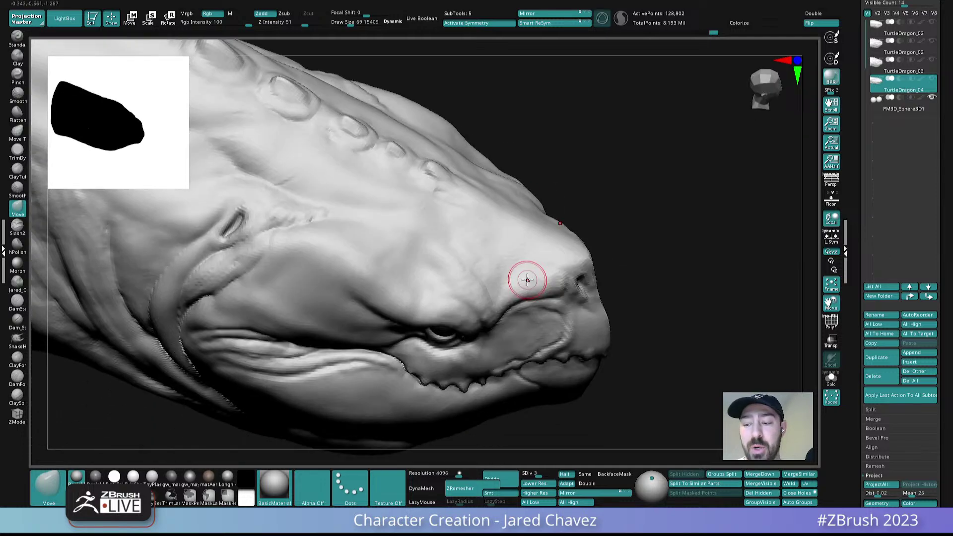
- Build up the bridge of the snout with the ClaySpin brush at a draw size of about 48 and smooth it
click(18, 398)
mouse_move(494, 256)
right_down()
mouse_move(467, 258)
mouse_move(472, 268)
mouse_move(470, 253)
right_up()
key(s)
drag(468, 257, 461, 257)
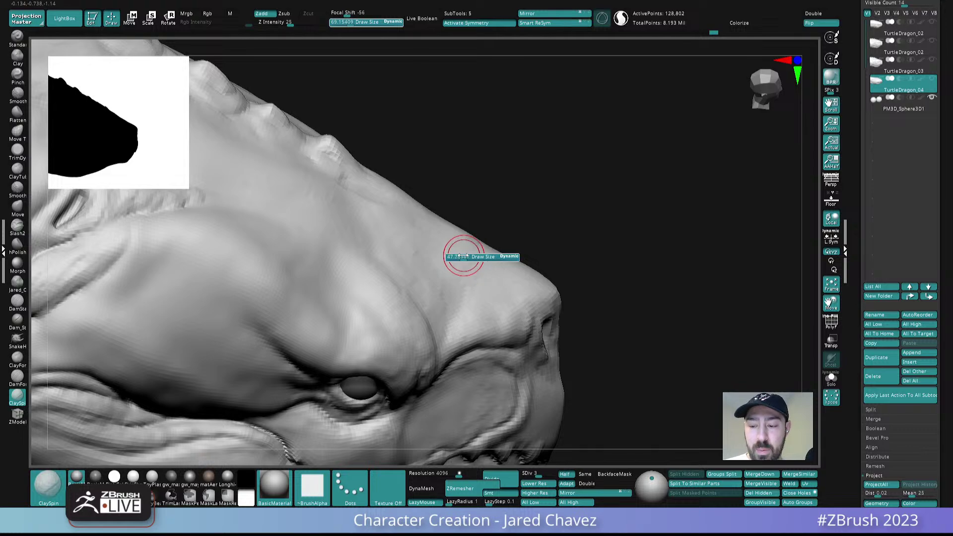
right_drag(441, 218, 445, 233)
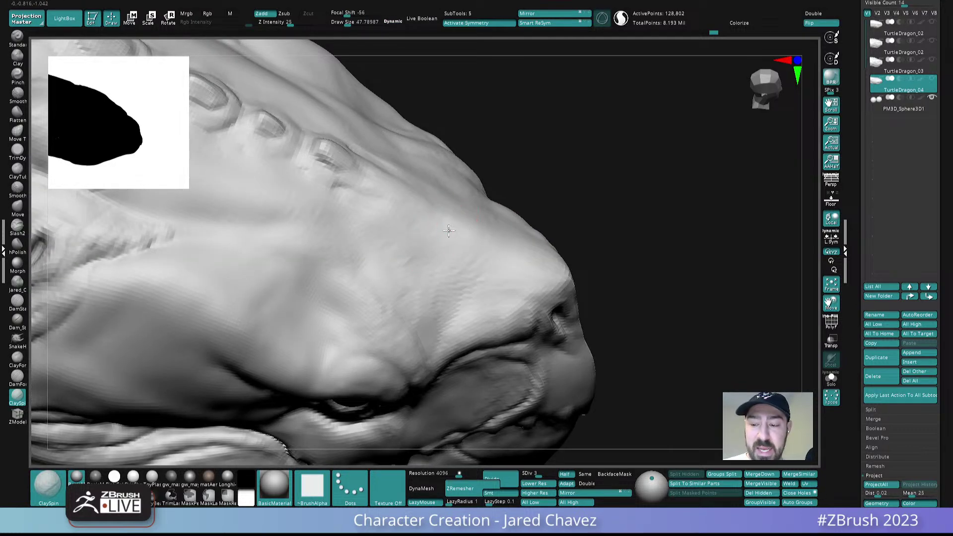
mouse_move(371, 187)
right_down()
mouse_move(390, 144)
mouse_move(371, 197)
right_up()
mouse_move(381, 184)
mouse_down()
mouse_move(404, 153)
mouse_move(417, 168)
mouse_move(396, 179)
mouse_move(402, 156)
mouse_move(452, 245)
mouse_move(474, 244)
mouse_move(501, 203)
mouse_up()
key(shift)
ctrl+right_drag(493, 286, 472, 195)
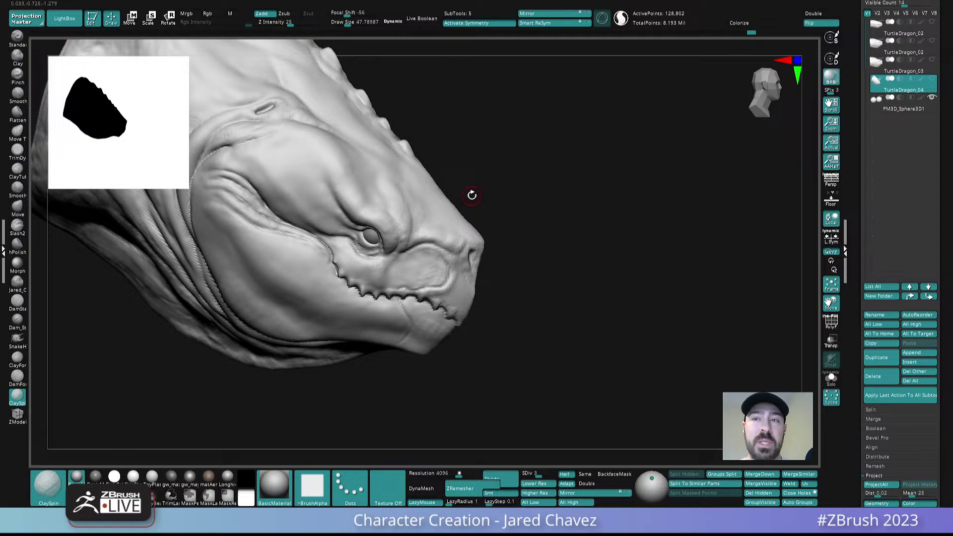
- Smooth the transition between the brow above the eye and the side of the snout
mouse_move(471, 195)
right_down()
mouse_move(451, 188)
mouse_move(442, 219)
right_up()
shift+drag(442, 219, 427, 250)
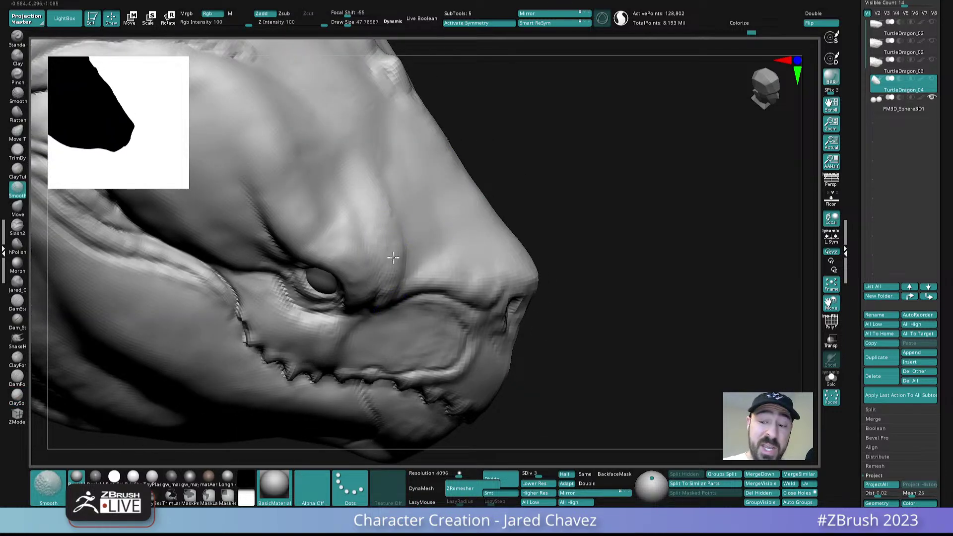
mouse_move(398, 206)
right_down()
mouse_move(392, 201)
mouse_move(404, 213)
right_up()
key(space)
drag(356, 114, 361, 137)
right_drag(401, 135, 384, 123)
shift+drag(387, 122, 384, 234)
right_drag(389, 198, 422, 184)
mouse_move(411, 200)
shift+mouse_down()
mouse_move(410, 235)
mouse_move(420, 177)
shift+mouse_up()
- Build up the brow above the eye with the ClaySpin brush at a draw size of about 39
mouse_move(393, 258)
right_down()
mouse_move(399, 246)
mouse_move(379, 220)
mouse_move(390, 249)
mouse_move(375, 221)
mouse_move(377, 230)
right_up()
key(s)
drag(377, 230, 368, 256)
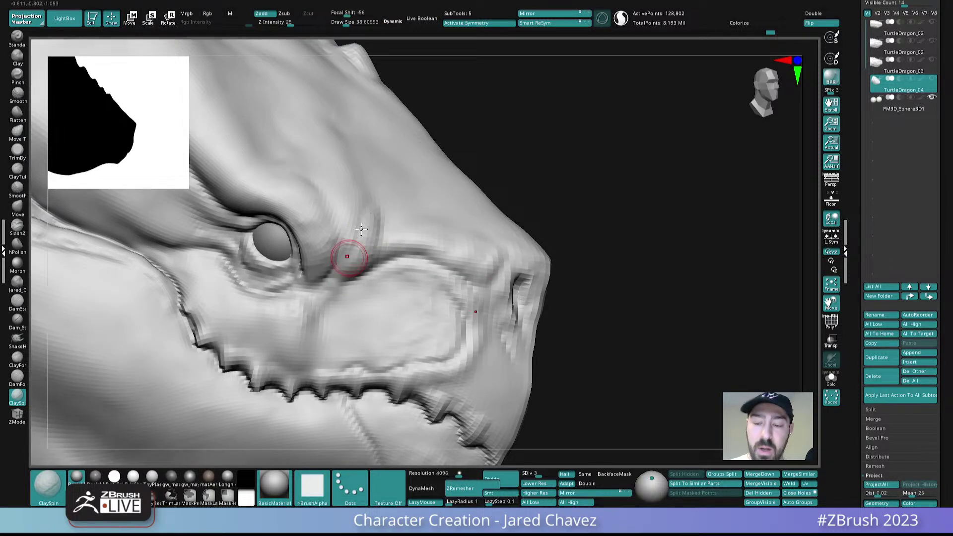
mouse_move(348, 270)
right_down()
mouse_move(371, 259)
mouse_move(364, 196)
mouse_move(376, 113)
mouse_move(368, 305)
right_up()
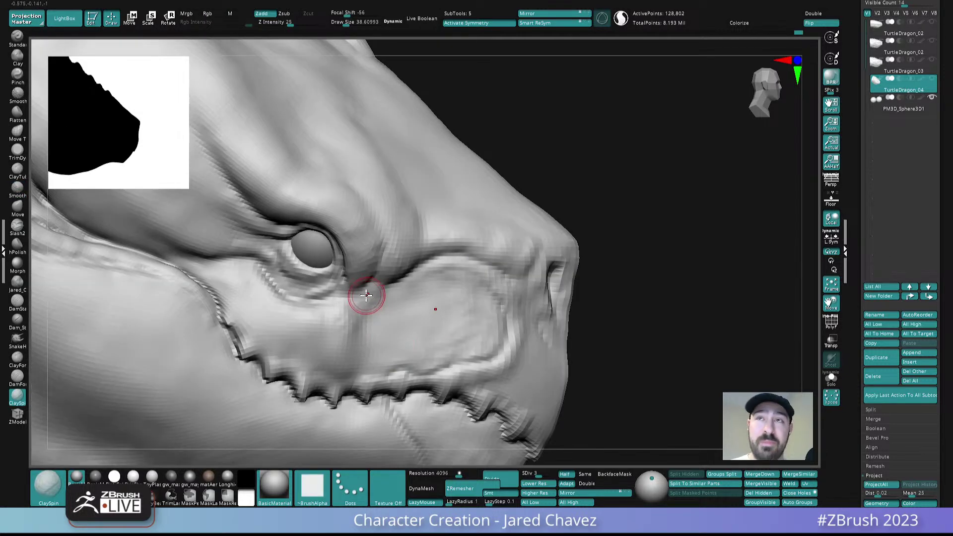
key(s)
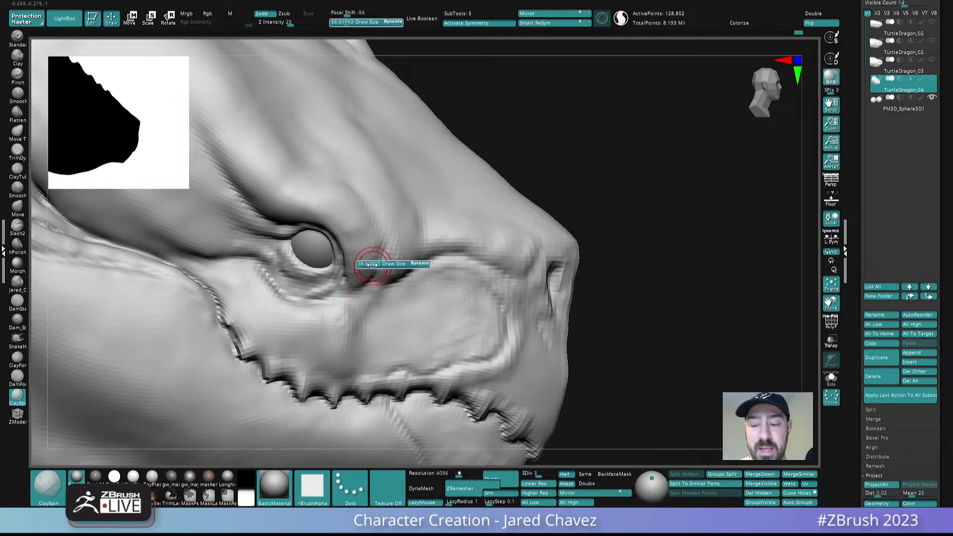
mouse_move(373, 264)
right_down()
mouse_move(345, 217)
mouse_move(358, 198)
mouse_move(355, 173)
mouse_move(335, 177)
mouse_move(349, 169)
mouse_move(369, 201)
mouse_move(364, 186)
mouse_move(348, 178)
mouse_move(389, 242)
mouse_move(387, 213)
right_up()
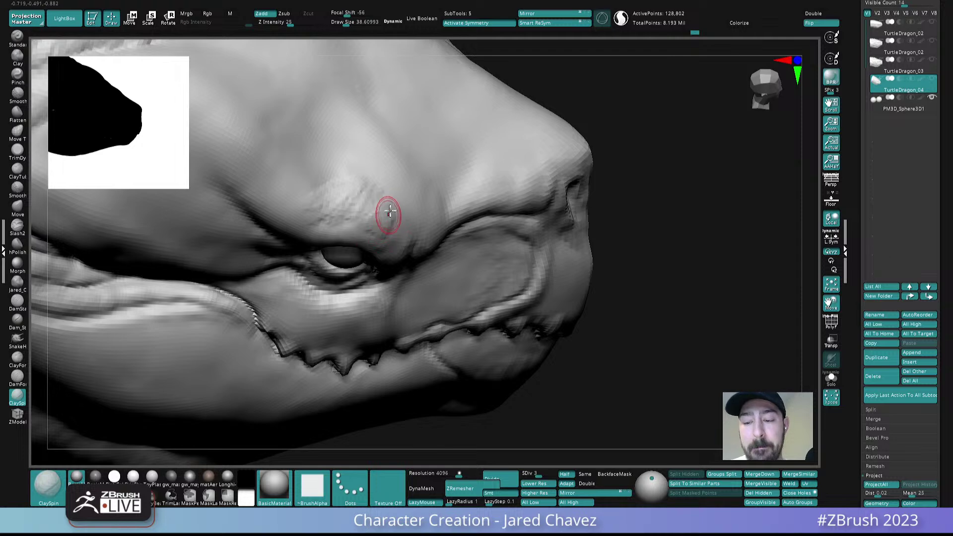
mouse_move(370, 187)
mouse_down()
mouse_move(355, 174)
mouse_move(311, 207)
mouse_up()
mouse_move(311, 207)
right_down()
mouse_move(383, 172)
mouse_move(371, 243)
right_up()
- Smooth the fresh clay on the brow and blend it into the forehead behind the eye
shift+drag(347, 182, 355, 197)
shift+drag(283, 165, 350, 167)
right_drag(425, 219, 374, 186)
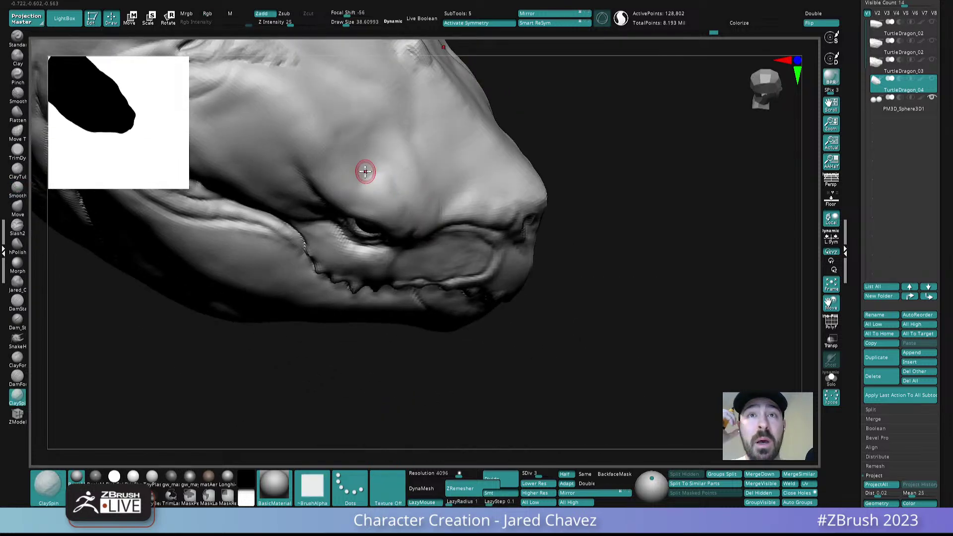
alt+right_drag(439, 208, 459, 270)
right_drag(460, 270, 449, 237)
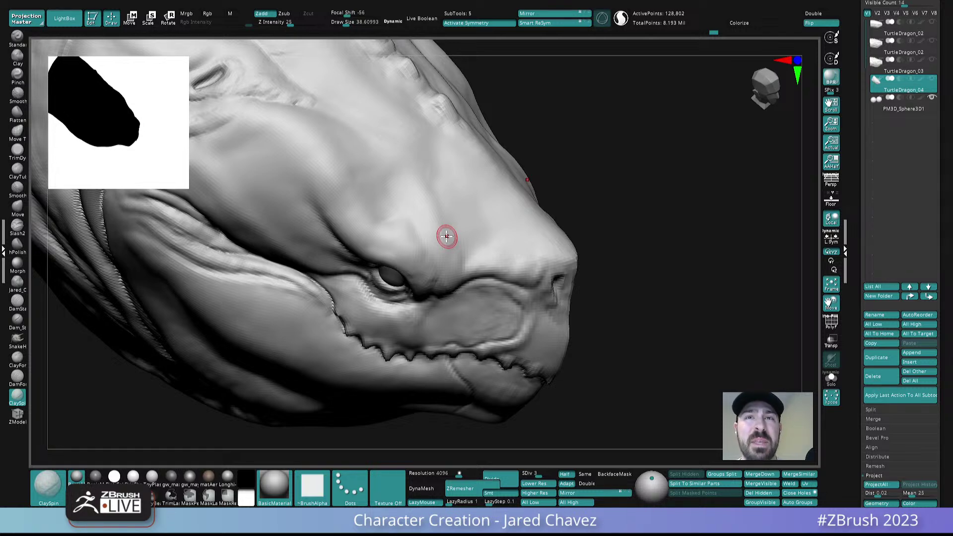
- Switch to the TurtleDragon_03 subtool and inspect its polygroups by turning the polyframe display on and off
alt+right_drag(461, 259, 495, 257)
alt+click(495, 257)
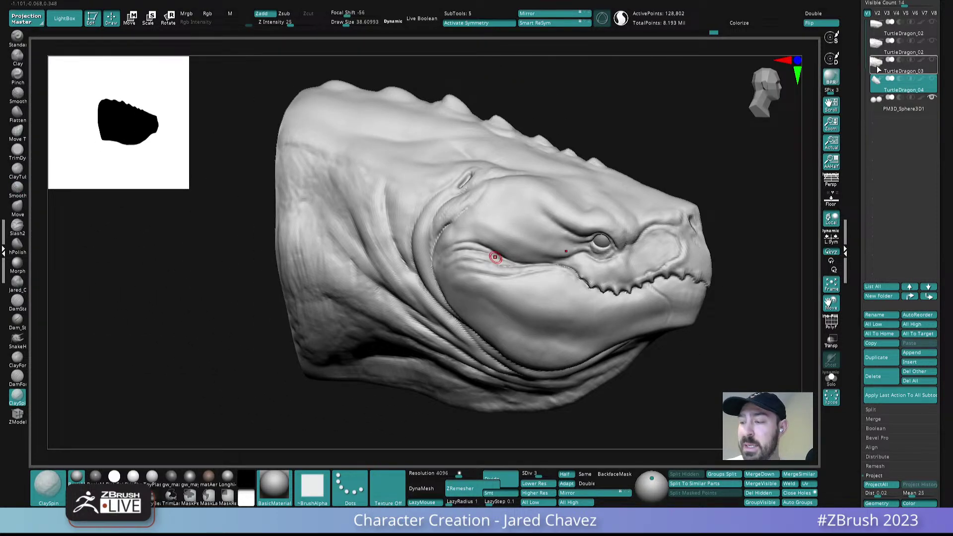
click(830, 322)
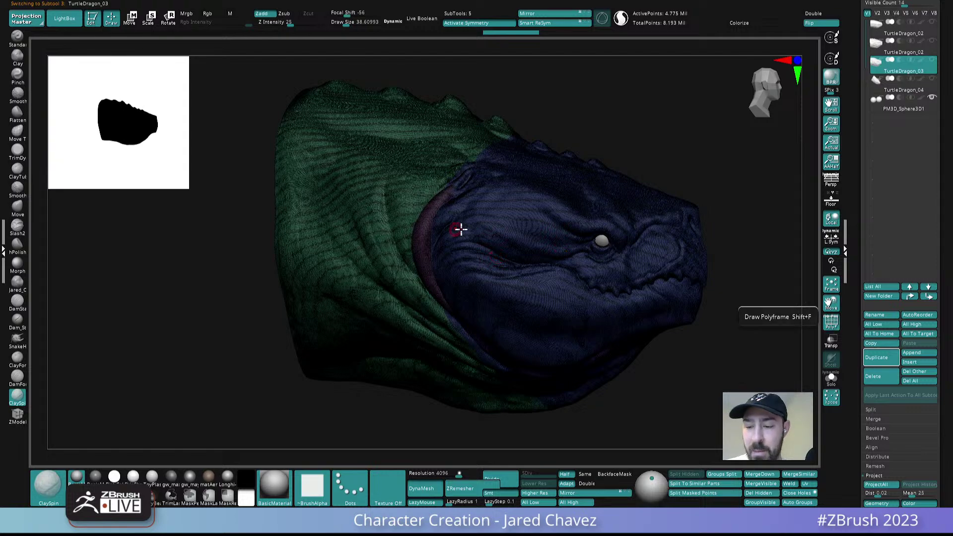
click(828, 321)
mouse_move(459, 229)
ctrl+right_down()
mouse_move(454, 263)
mouse_move(480, 257)
ctrl+right_up()
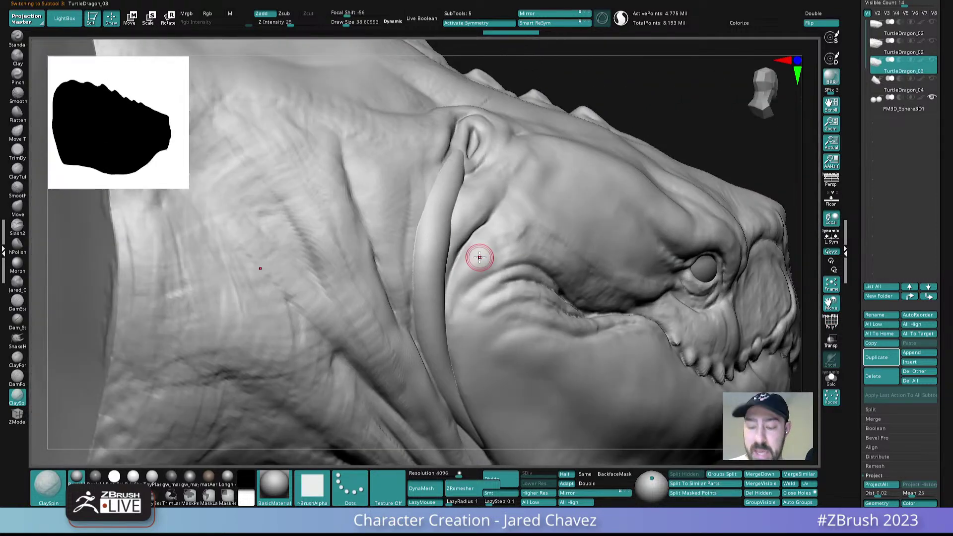
- Examine the neck folds and the band behind the jaw on TurtleDragon_03 from several angles
click(48, 495)
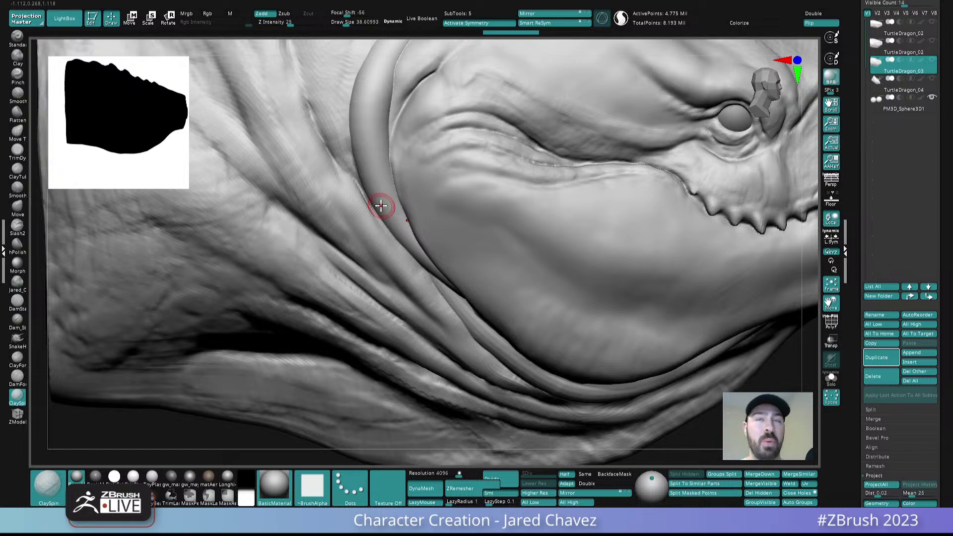
mouse_move(427, 229)
ctrl+right_down()
mouse_move(447, 186)
mouse_move(440, 232)
mouse_move(431, 233)
mouse_move(455, 227)
ctrl+right_up()
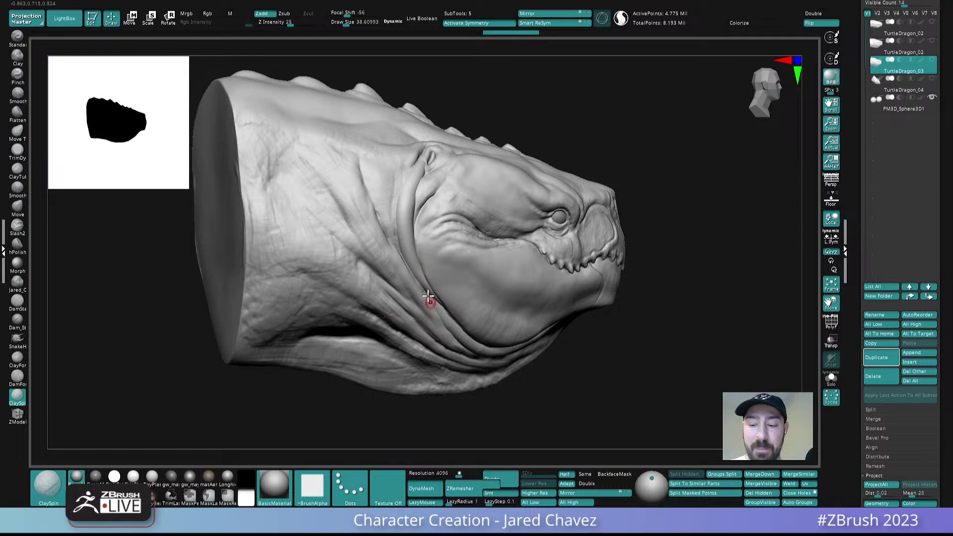
right_drag(468, 303, 431, 291)
right_drag(479, 180, 453, 314)
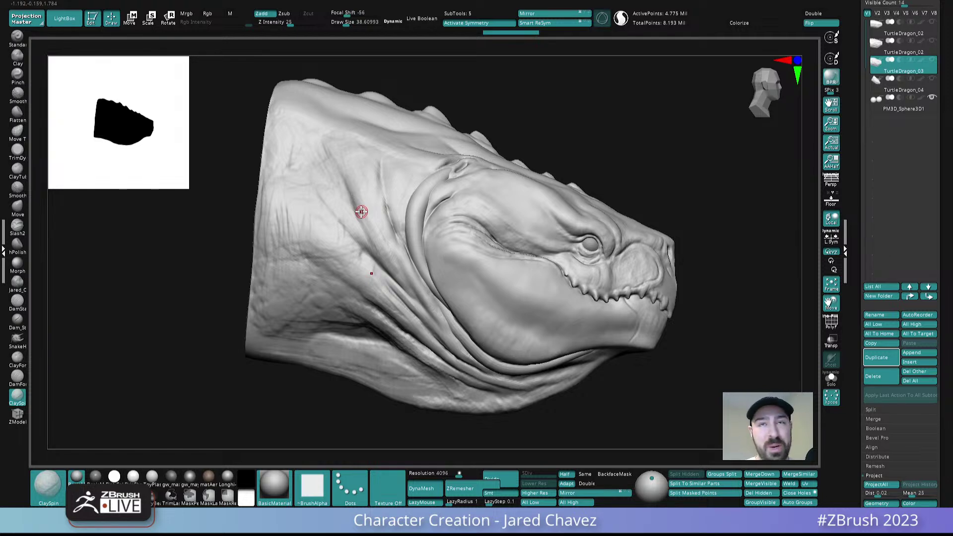
right_drag(510, 343, 487, 364)
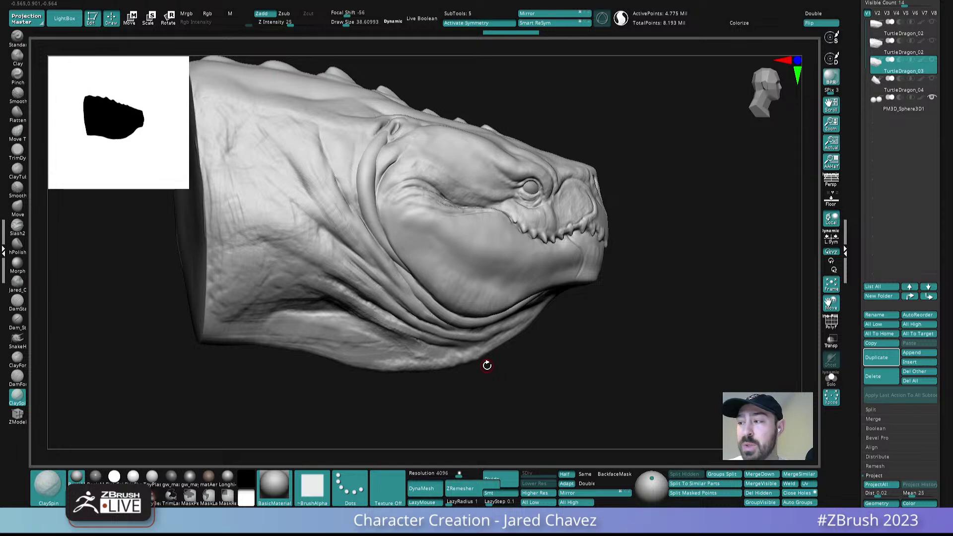
- Return to the TurtleDragon_04 subtool and examine the folds beneath the jaw and along the neck
click(878, 85)
right_drag(591, 286, 551, 296)
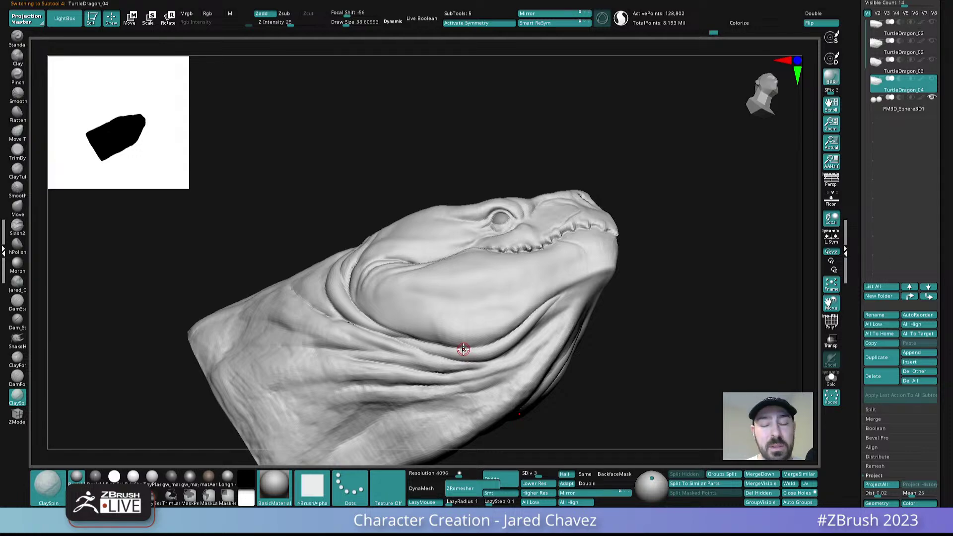
right_drag(548, 301, 504, 337)
right_drag(403, 390, 420, 450)
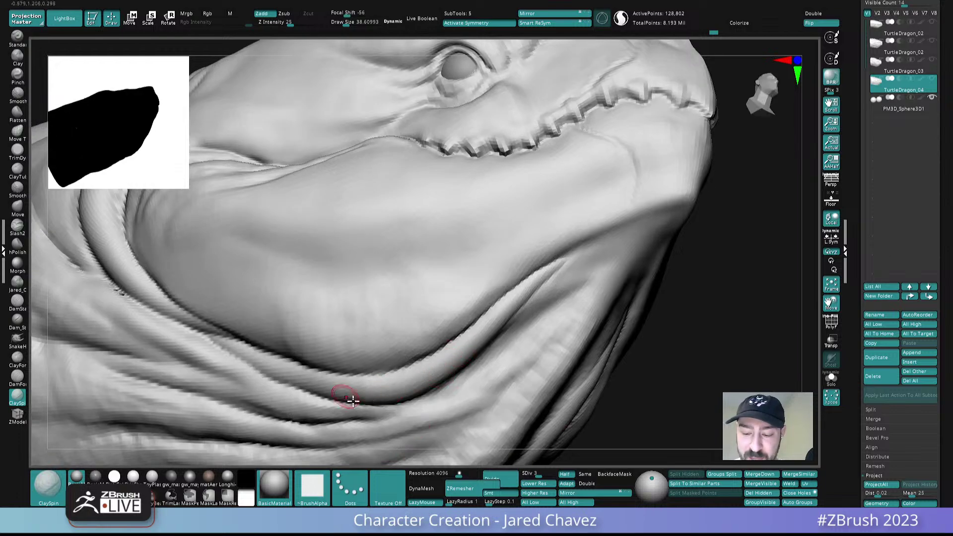
mouse_move(465, 377)
right_down()
mouse_move(442, 323)
mouse_move(470, 286)
mouse_move(457, 293)
mouse_move(445, 332)
mouse_move(383, 298)
mouse_move(365, 309)
mouse_move(396, 303)
mouse_move(372, 332)
right_up()
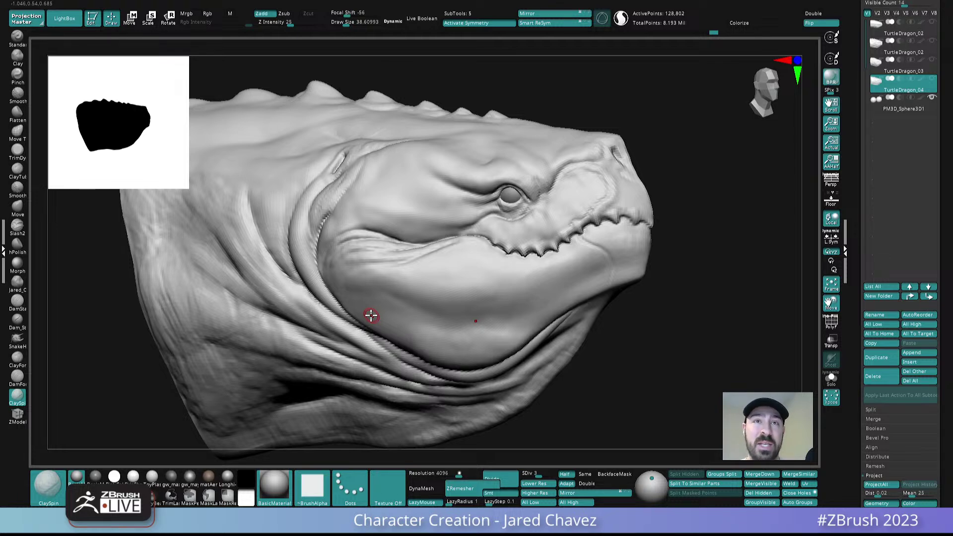
mouse_move(371, 316)
right_down()
mouse_move(395, 293)
mouse_move(471, 281)
mouse_move(386, 286)
mouse_move(427, 310)
mouse_move(458, 305)
right_up()
- Raise the mesh to subdivision level 4 and add ClaySpin strokes to the mouth-corner folds at a draw size of about 26
mouse_move(378, 251)
ctrl+right_down()
mouse_move(425, 323)
mouse_move(424, 288)
ctrl+right_up()
key(s)
drag(415, 285, 412, 283)
click(545, 473)
right_drag(477, 318, 466, 278)
drag(452, 267, 397, 270)
right_drag(475, 266, 469, 253)
mouse_move(462, 267)
mouse_down()
mouse_move(429, 260)
mouse_move(460, 274)
mouse_up()
- Smooth the skin folds behind the corner of the mouth out into the cheek
right_drag(464, 271, 469, 244)
shift+drag(468, 273, 437, 270)
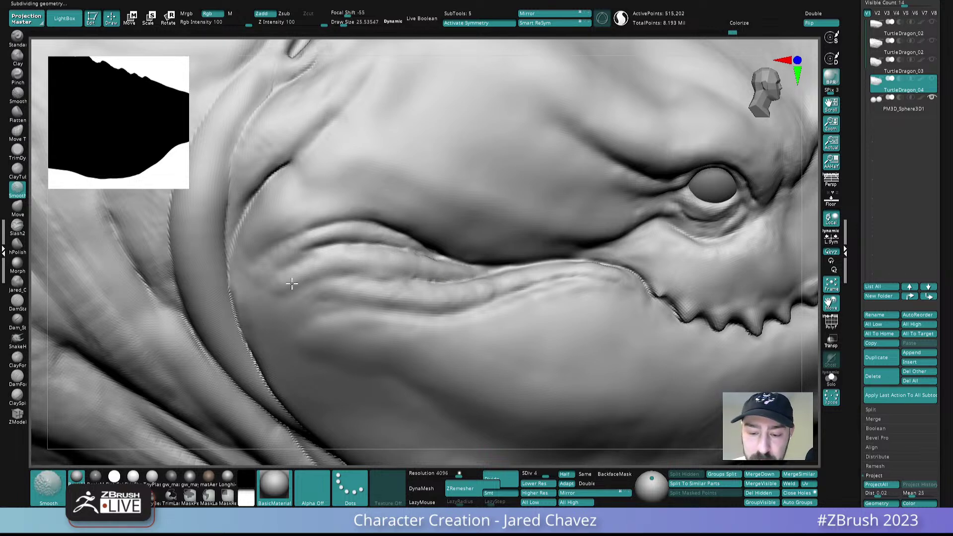
shift+drag(284, 285, 278, 289)
alt+right_drag(355, 270, 398, 255)
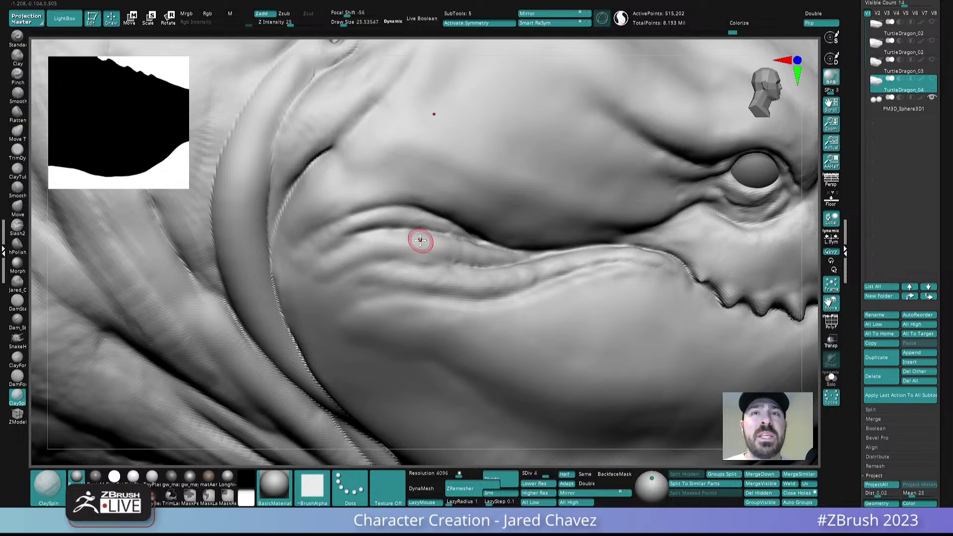
right_drag(421, 240, 411, 257)
- Fill the upper mouth-corner crease with a ClaySpin stroke and smooth it into the surrounding folds
drag(485, 231, 433, 240)
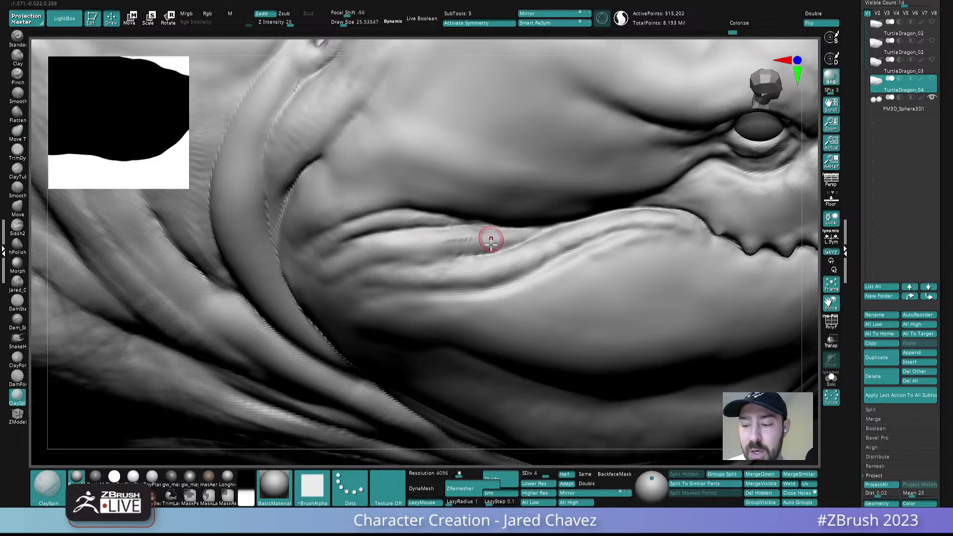
right_drag(483, 238, 486, 259)
shift+drag(479, 232, 416, 253)
mouse_move(456, 254)
right_down()
mouse_move(466, 214)
mouse_move(415, 281)
mouse_move(420, 253)
mouse_move(448, 262)
mouse_move(461, 301)
right_up()
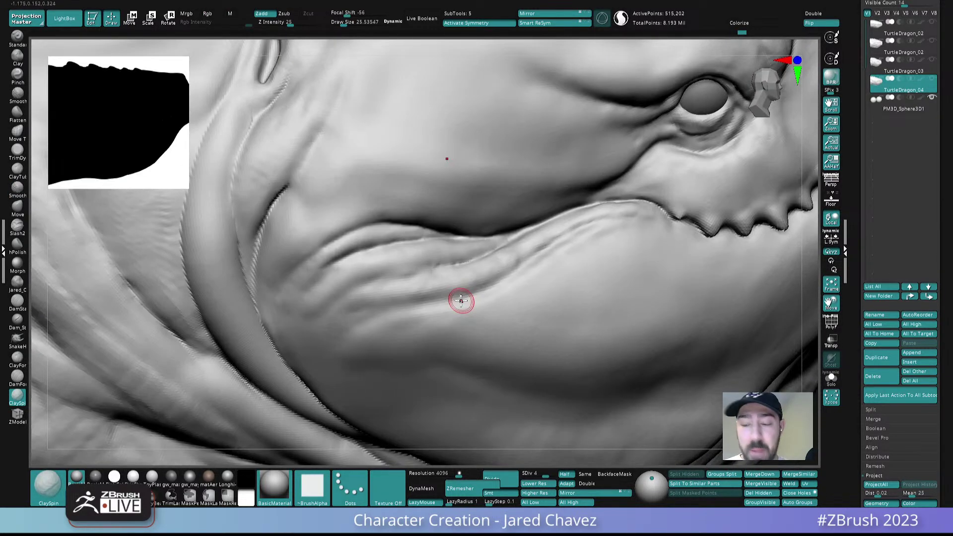
- Select the DamForms brush and look through the full list of sculpting brushes
click(17, 379)
right_drag(485, 249, 486, 290)
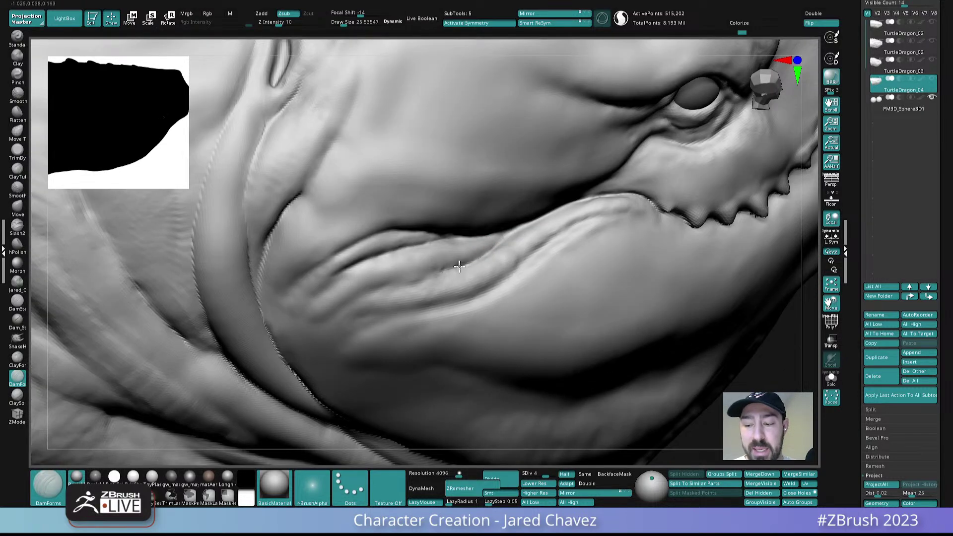
click(48, 489)
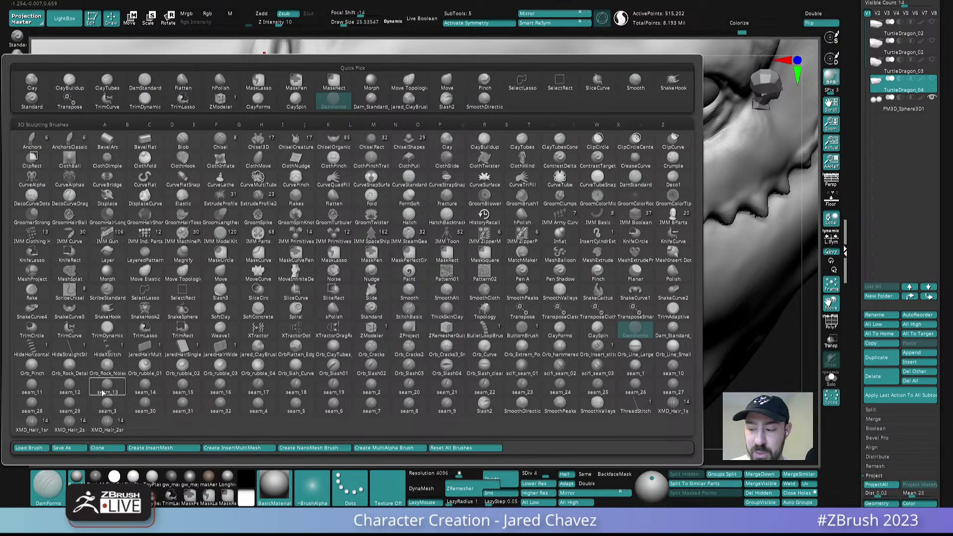
right_drag(715, 268, 715, 229)
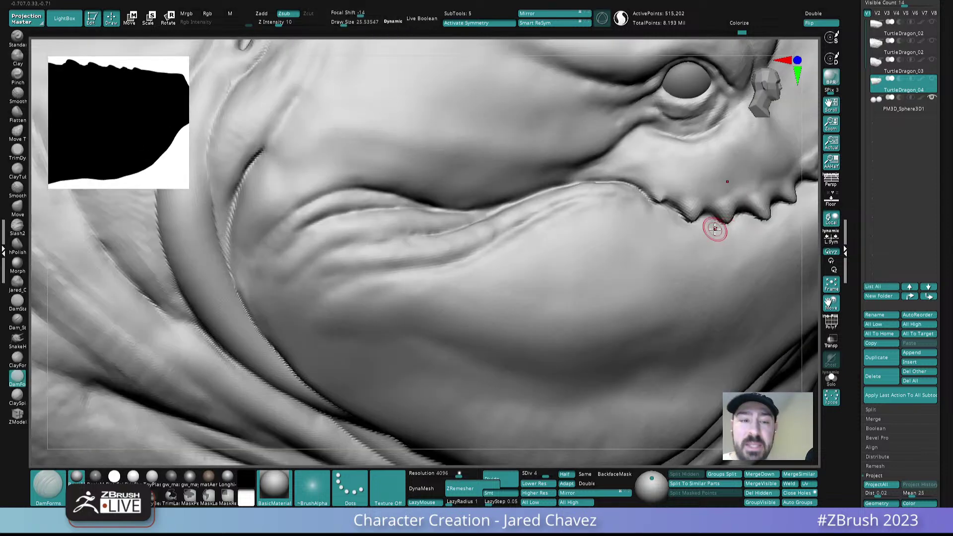
- Locate the ClaySpin brush in the Clay folder of LightBox's brush library, then hide the library
click(74, 18)
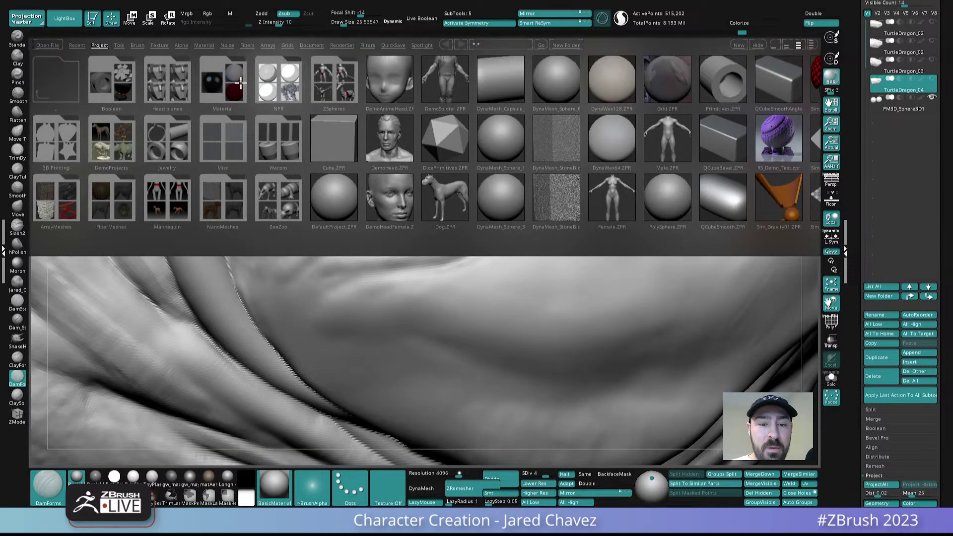
click(137, 45)
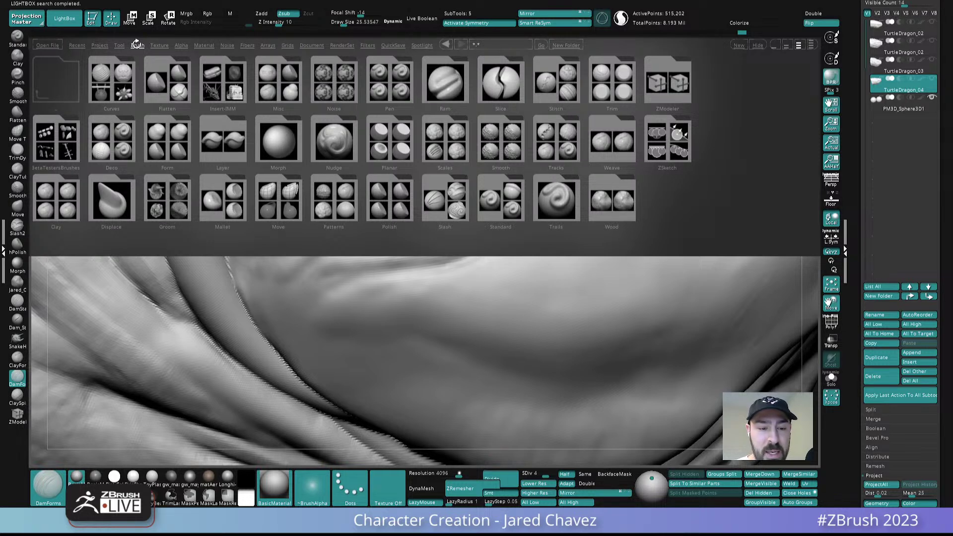
click(64, 209)
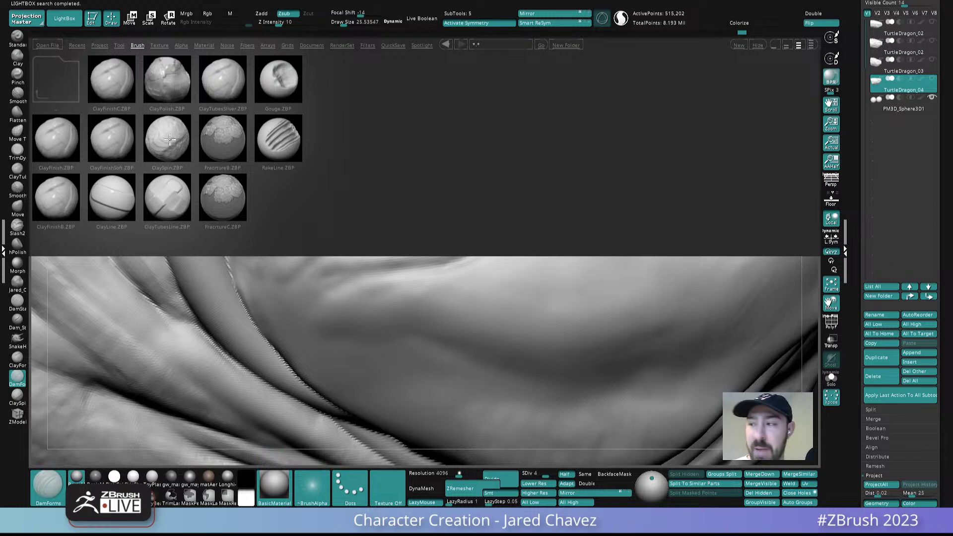
click(759, 45)
- Lay a ClaySpin stroke across the lower cheek at a draw size of about 73 and inspect its raised profile
mouse_move(413, 252)
right_down()
mouse_move(422, 268)
mouse_move(385, 203)
mouse_move(416, 286)
mouse_move(479, 249)
right_up()
key(s)
drag(454, 269, 458, 268)
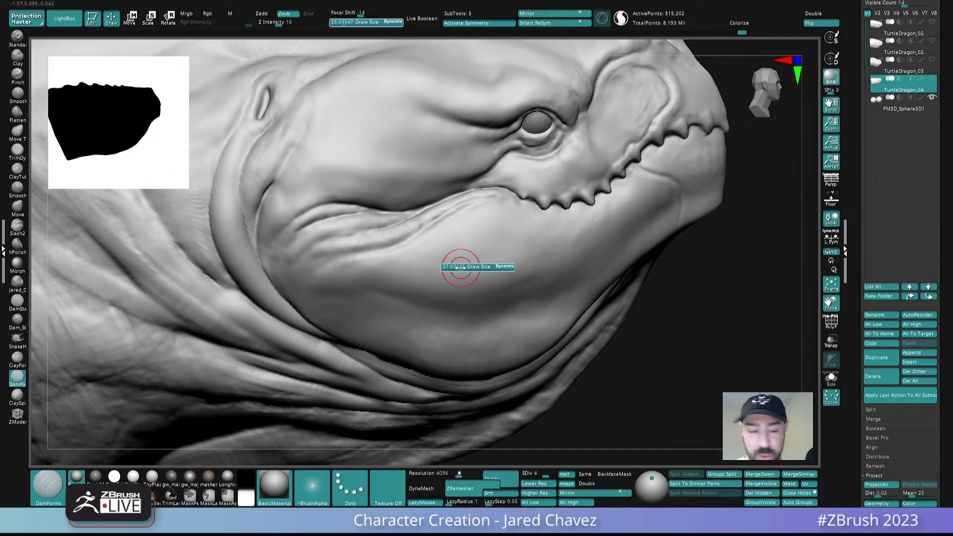
key(2)
drag(526, 253, 426, 281)
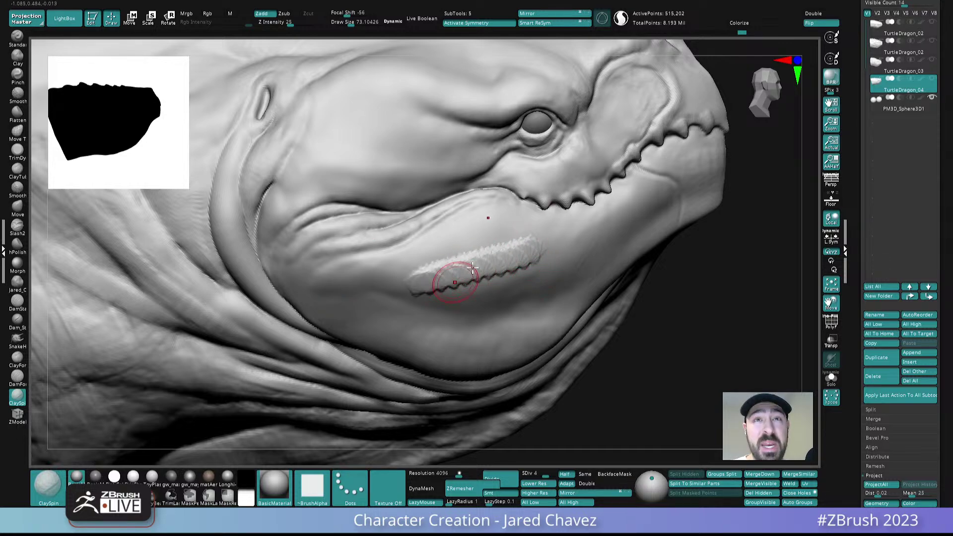
mouse_move(405, 290)
ctrl+right_down()
mouse_move(437, 258)
mouse_move(536, 277)
mouse_move(539, 254)
mouse_move(551, 260)
ctrl+right_up()
mouse_move(489, 251)
ctrl+right_down()
mouse_move(532, 296)
mouse_move(476, 253)
ctrl+right_up()
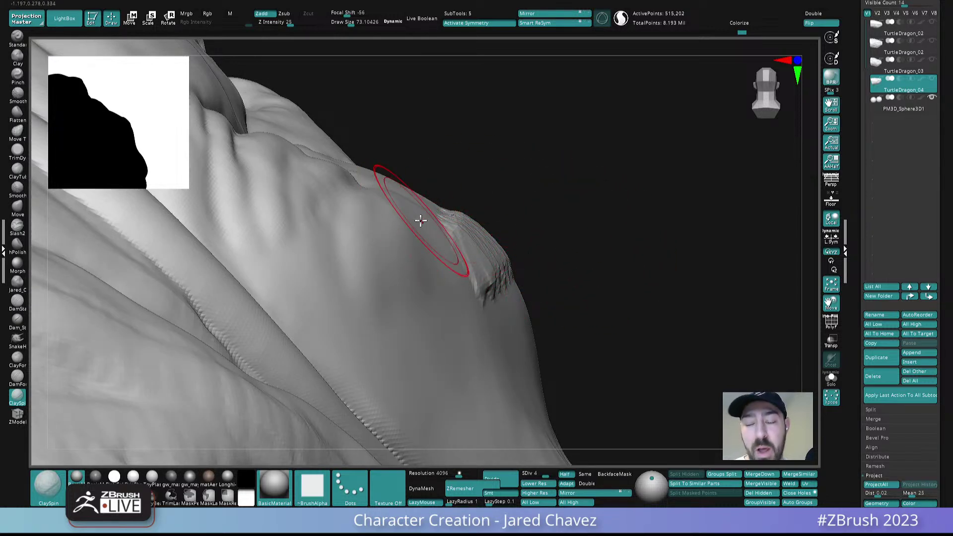
- Try a ClayTubes stroke across the same cheek area to compare its profile with the ClaySpin stroke
mouse_move(553, 255)
mouse_down()
mouse_move(478, 308)
mouse_move(457, 296)
mouse_up()
click(20, 174)
right_drag(556, 199, 543, 214)
drag(450, 280, 536, 234)
mouse_move(525, 251)
right_down()
mouse_move(544, 230)
mouse_move(579, 252)
mouse_move(568, 218)
right_up()
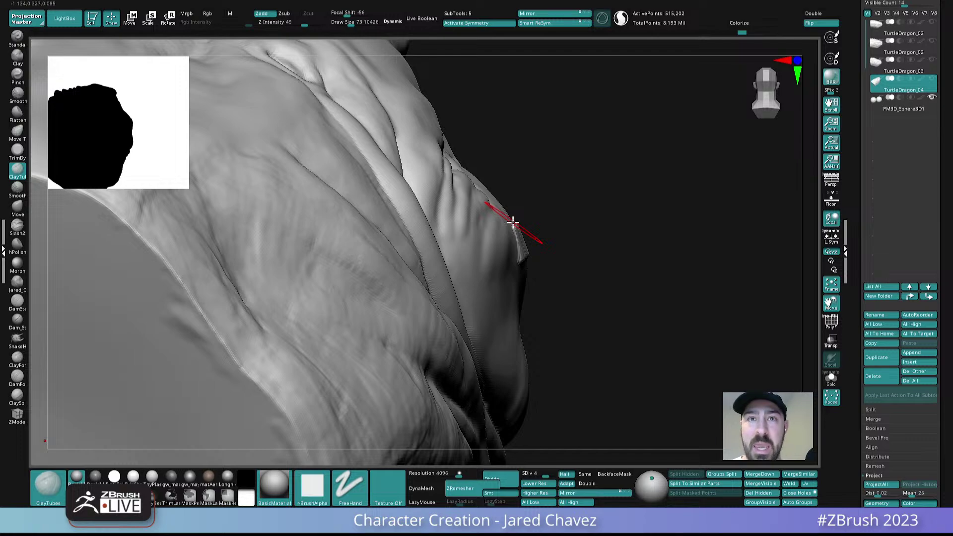
- Work the crease running back from the brow with ClaySpin at a draw size of about 48 and smooth it
right_drag(513, 224, 399, 335)
click(17, 397)
mouse_move(364, 261)
alt+right_down()
mouse_move(355, 281)
mouse_move(356, 219)
mouse_move(349, 271)
alt+right_up()
key(s)
drag(394, 213, 390, 211)
drag(335, 144, 414, 211)
mouse_move(358, 168)
mouse_down()
mouse_move(394, 196)
mouse_move(375, 165)
mouse_up()
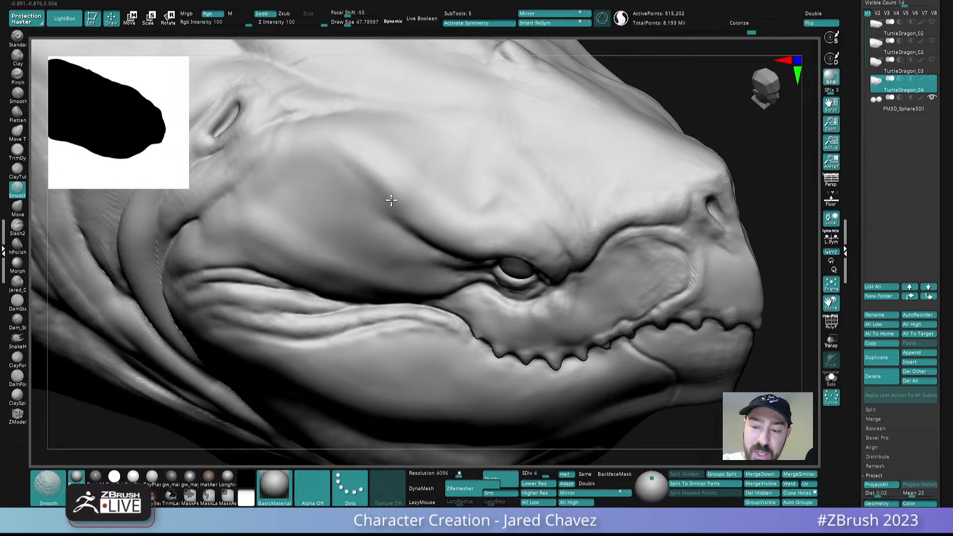
mouse_move(340, 163)
mouse_down()
mouse_move(392, 223)
mouse_move(359, 198)
mouse_up()
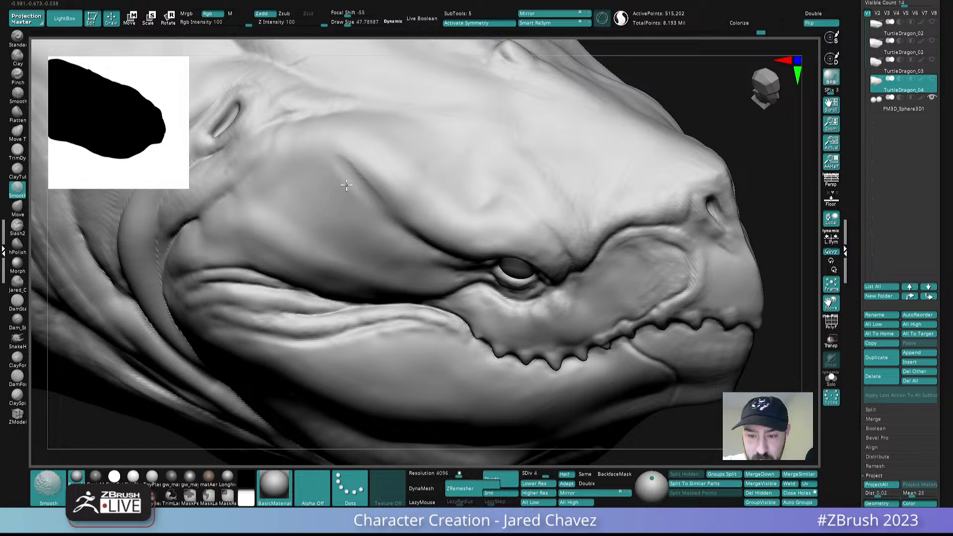
mouse_move(382, 186)
ctrl+right_down()
mouse_move(445, 162)
mouse_move(470, 210)
ctrl+right_up()
mouse_move(435, 174)
ctrl+right_down()
mouse_move(461, 219)
mouse_move(442, 240)
ctrl+right_up()
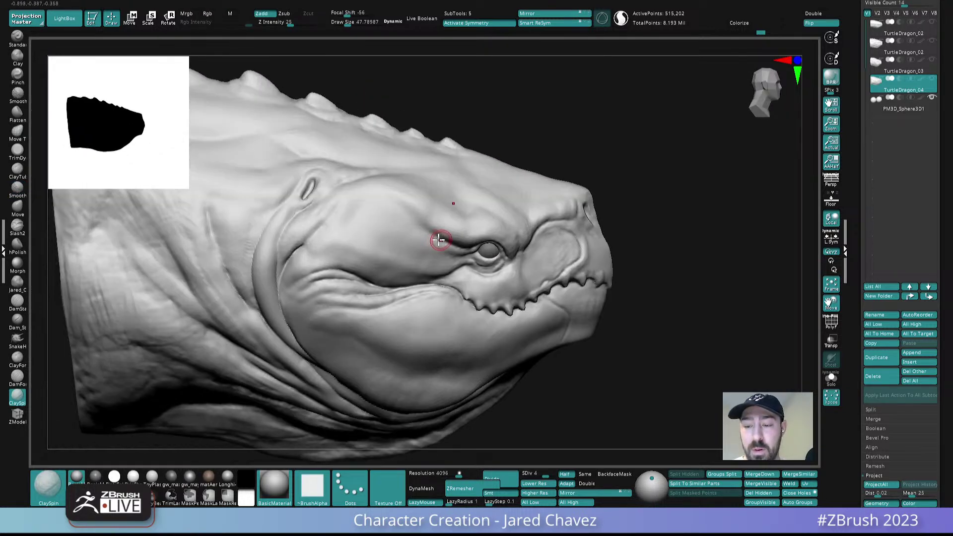
- Switch to the Move brush at a draw size of about 151 and lower the head to subdivision level 3
click(16, 359)
alt+right_drag(384, 219, 282, 238)
key(b)
key(m)
key(v)
key(space)
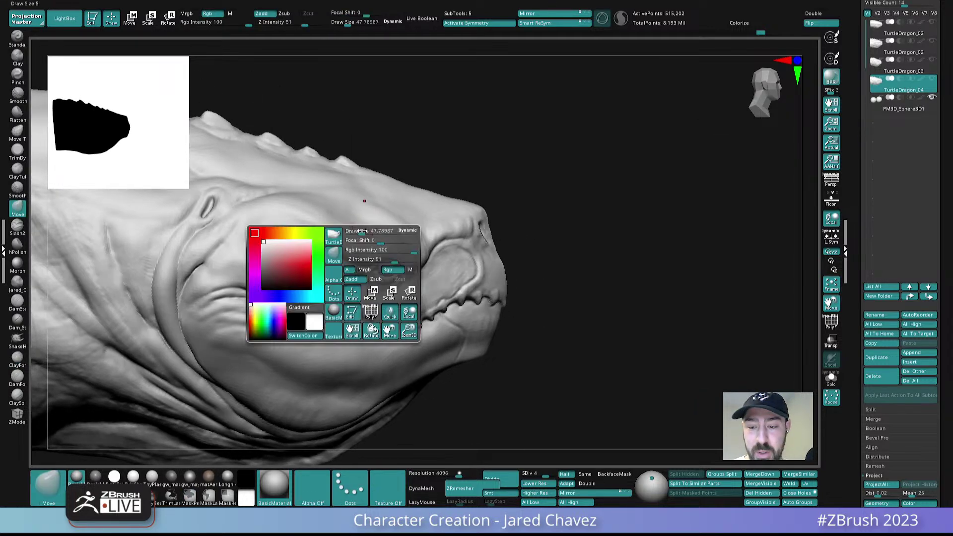
click(373, 230)
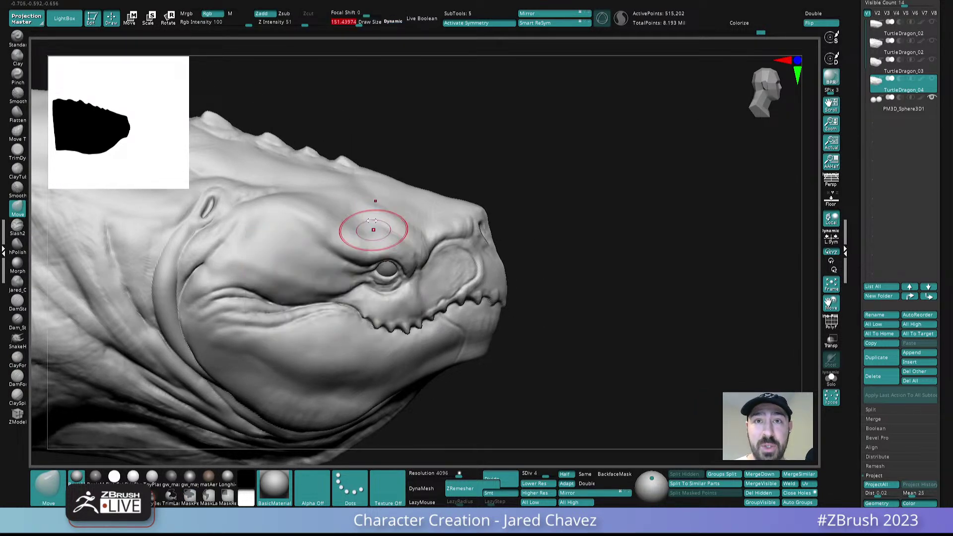
click(536, 475)
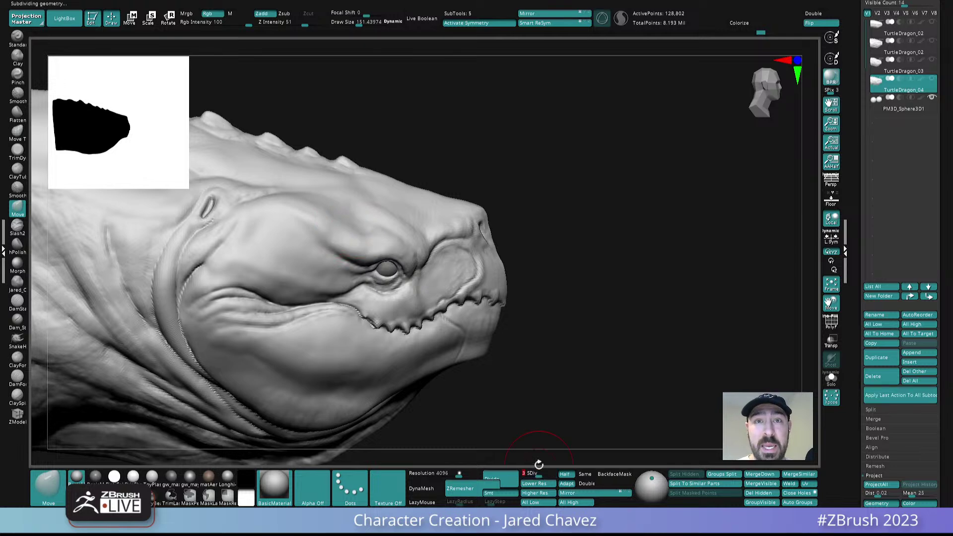
- Nudge the large cheek and muzzle forms with the Move brush, enlarging its draw size to about 195
key(s)
mouse_move(328, 217)
mouse_down()
mouse_move(342, 217)
mouse_move(286, 201)
mouse_move(305, 208)
mouse_move(306, 201)
mouse_up()
alt+drag(521, 244, 511, 179)
drag(571, 208, 545, 271)
alt+right_drag(545, 271, 549, 248)
mouse_move(440, 243)
ctrl+right_down()
mouse_move(414, 280)
mouse_move(364, 280)
ctrl+right_up()
right_drag(365, 280, 397, 300)
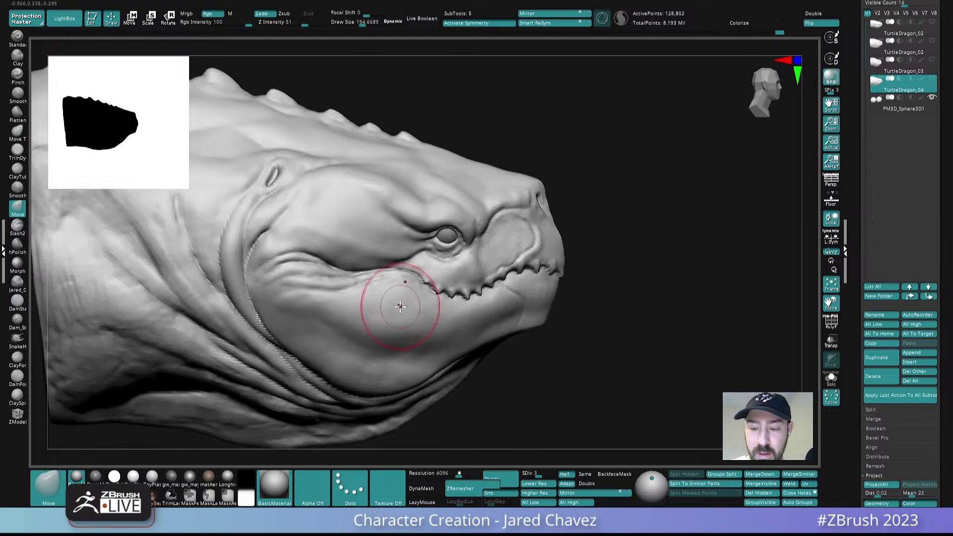
right_click(396, 312)
drag(395, 308, 389, 307)
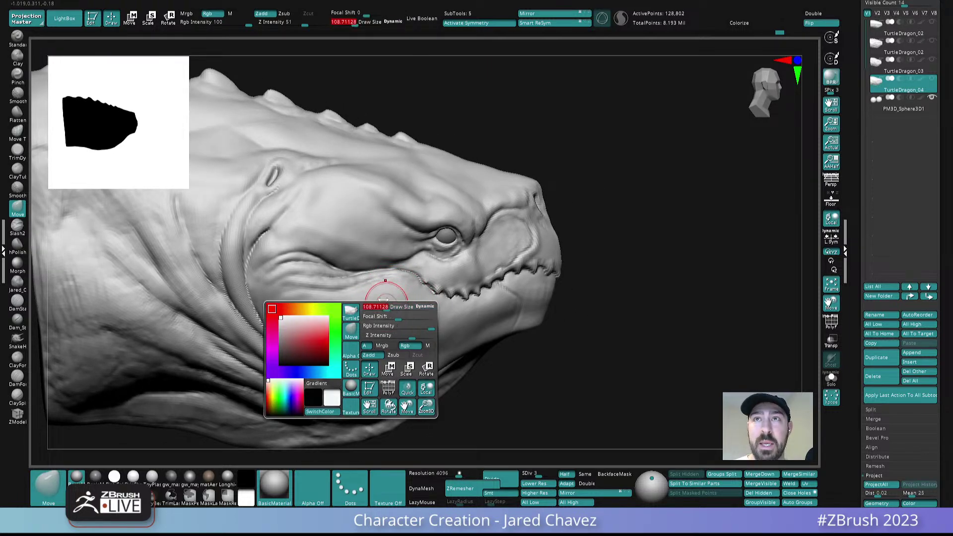
- Start a raised fold on the upper cheek in front of the ear slit with ClayForms at a draw size of about 45
ctrl+right_drag(383, 187, 347, 228)
alt+right_drag(441, 156, 460, 133)
key(s)
drag(374, 259, 366, 255)
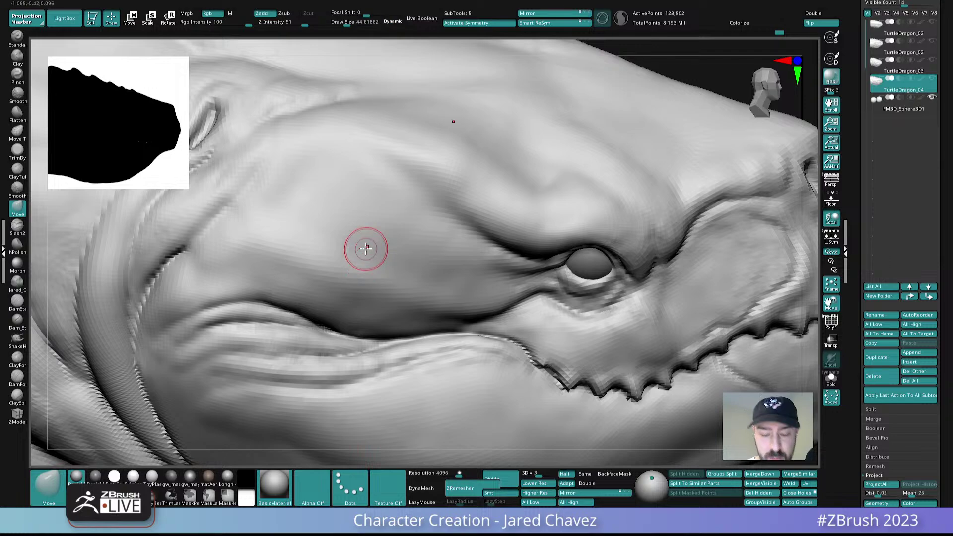
click(17, 359)
right_drag(318, 219, 297, 224)
right_drag(278, 183, 282, 187)
drag(276, 191, 274, 184)
- Continue the ClayForms fold from the ear slit down toward the crease behind the mouth corner
drag(248, 216, 236, 231)
right_drag(254, 204, 255, 243)
drag(265, 204, 241, 229)
right_drag(258, 212, 236, 238)
mouse_move(222, 250)
mouse_down()
mouse_move(255, 265)
mouse_move(229, 258)
mouse_up()
- Run a ClayForms ridge diagonally across the cheek from below the ear slit to the dark hollow behind the eye
mouse_move(313, 270)
right_down()
mouse_move(314, 247)
mouse_move(305, 250)
right_up()
mouse_move(275, 256)
mouse_down()
mouse_move(236, 256)
mouse_move(243, 249)
mouse_move(262, 259)
mouse_move(244, 261)
mouse_up()
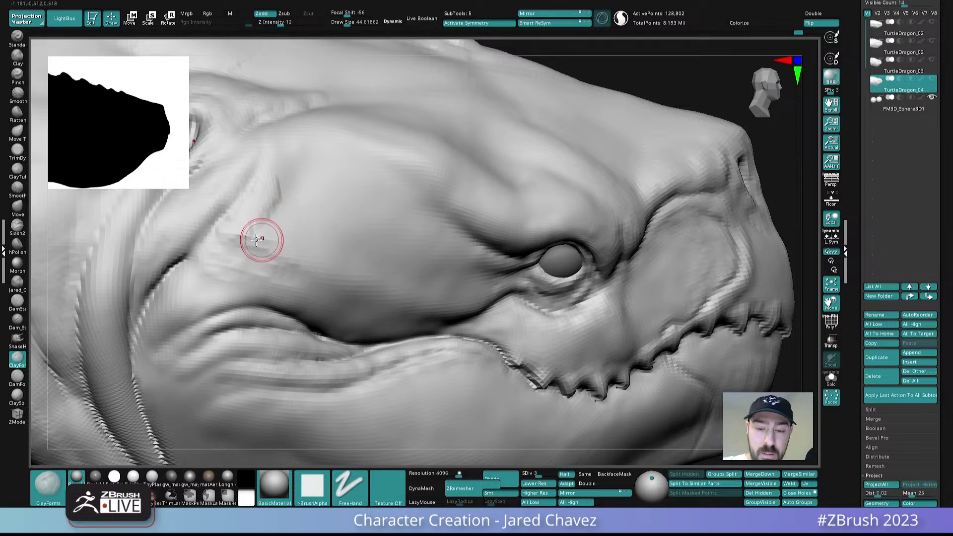
drag(281, 241, 321, 266)
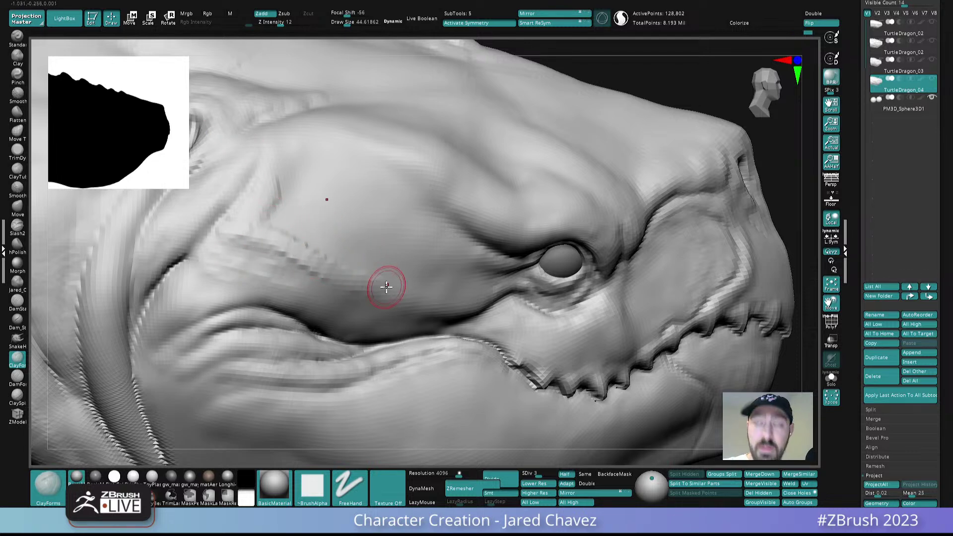
mouse_move(419, 283)
right_down()
mouse_move(453, 266)
mouse_move(447, 290)
right_up()
mouse_move(393, 306)
right_down()
mouse_move(436, 317)
mouse_move(393, 269)
right_up()
right_drag(452, 293, 397, 286)
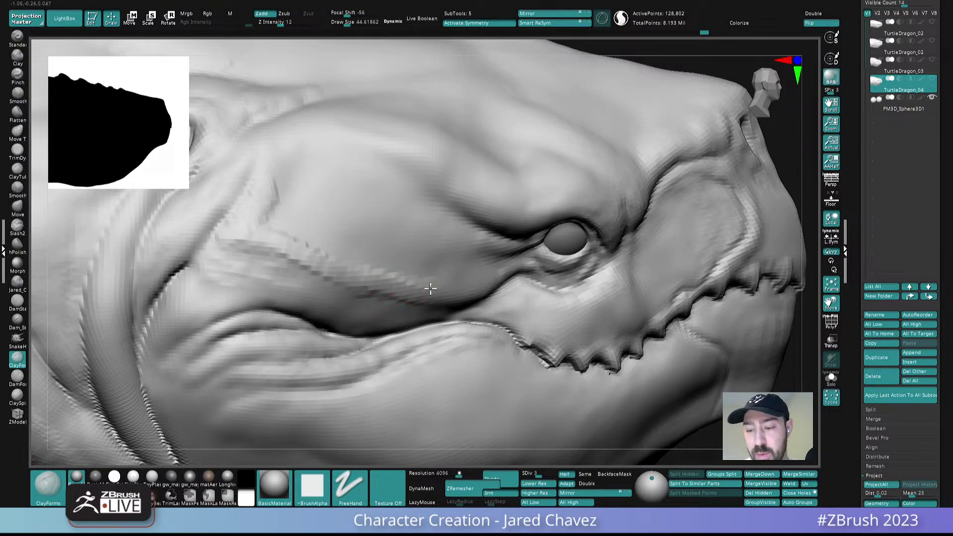
mouse_move(456, 284)
ctrl+right_down()
mouse_move(432, 236)
mouse_move(467, 225)
mouse_move(471, 273)
ctrl+right_up()
right_drag(396, 281, 414, 294)
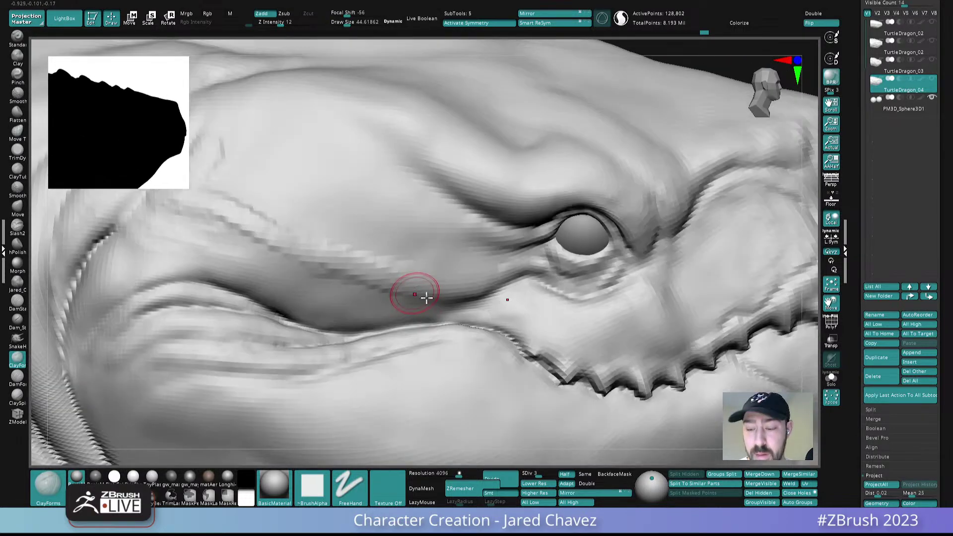
- Build up the cheek along the diagonal ridge with ClayForms and smooth the strokes into the surrounding surface
drag(299, 250, 387, 290)
mouse_move(328, 278)
mouse_down()
mouse_move(412, 286)
mouse_move(389, 279)
mouse_up()
right_drag(398, 283, 430, 282)
drag(367, 284, 313, 249)
right_drag(333, 253, 293, 239)
mouse_move(258, 206)
shift+mouse_down()
mouse_move(304, 234)
mouse_move(442, 259)
mouse_move(443, 273)
shift+mouse_up()
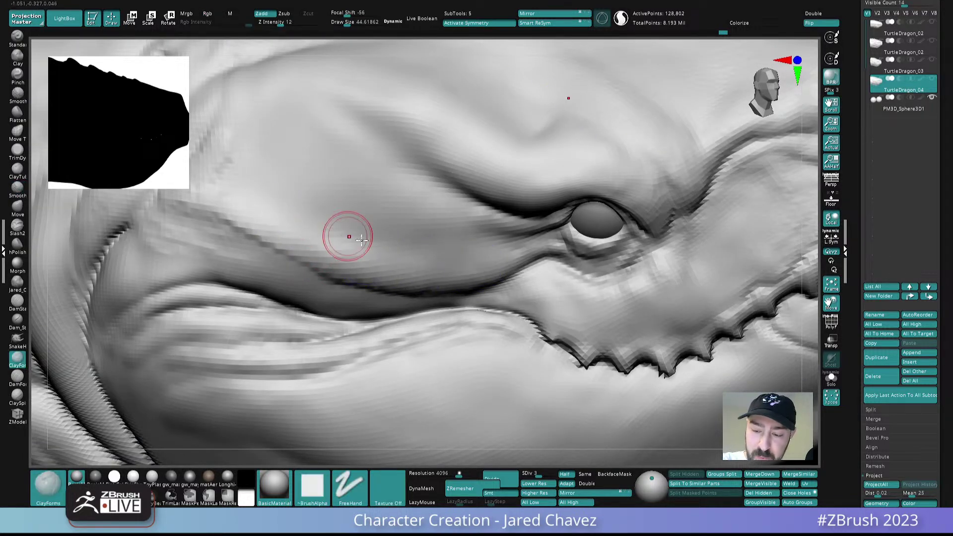
right_drag(328, 226, 298, 221)
mouse_move(283, 248)
shift+mouse_down()
mouse_move(334, 280)
mouse_move(313, 273)
shift+mouse_up()
- Build a raised muscle patch with ClayForms on the cheek between the ear slit and the eye
ctrl+right_drag(166, 218, 238, 161)
mouse_move(385, 292)
right_down()
mouse_move(403, 292)
mouse_move(371, 323)
right_up()
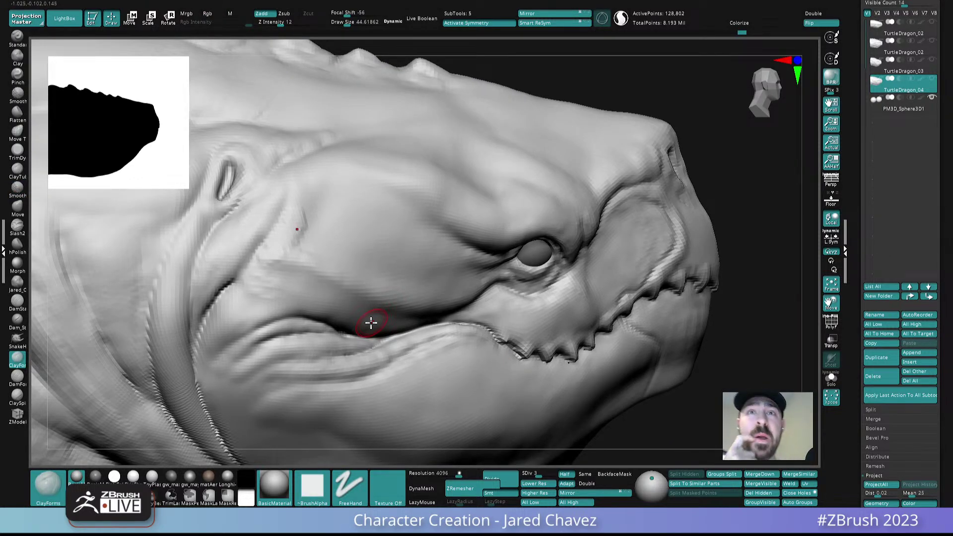
alt+right_drag(408, 251, 414, 280)
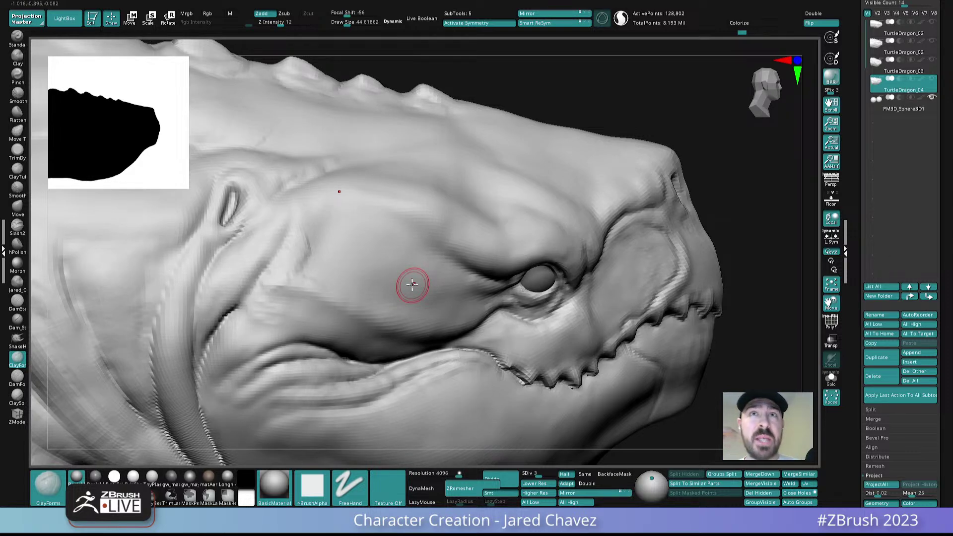
right_drag(432, 262, 438, 262)
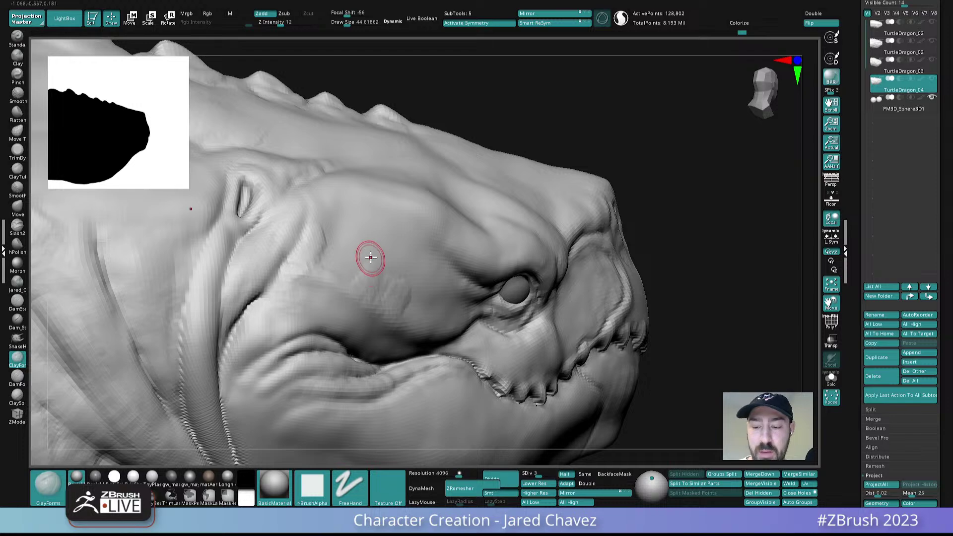
right_drag(368, 266, 368, 286)
mouse_move(342, 255)
mouse_down()
mouse_move(326, 264)
mouse_move(337, 265)
mouse_up()
mouse_move(349, 256)
right_down()
mouse_move(385, 258)
mouse_move(373, 228)
mouse_move(362, 243)
right_up()
drag(353, 204, 356, 202)
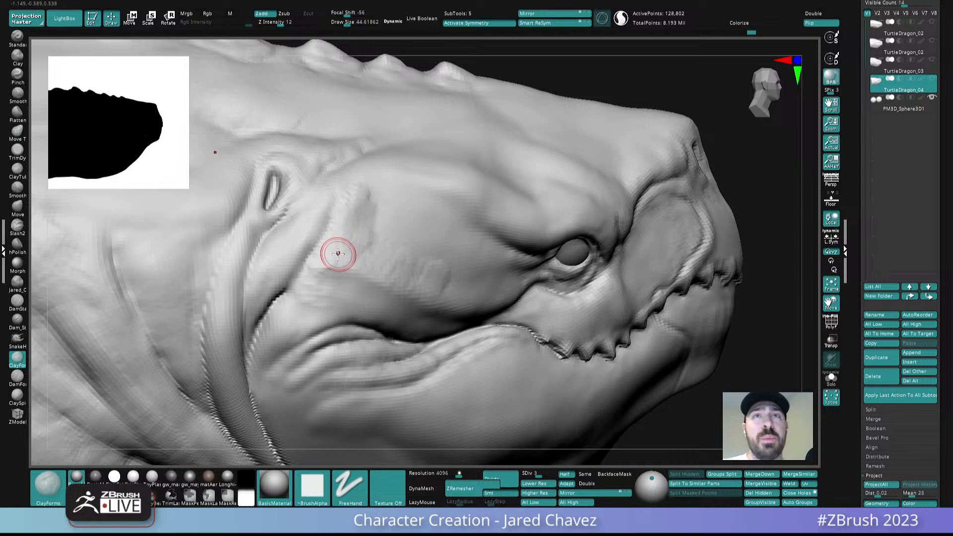
mouse_move(338, 253)
right_down()
mouse_move(417, 247)
mouse_move(414, 272)
right_up()
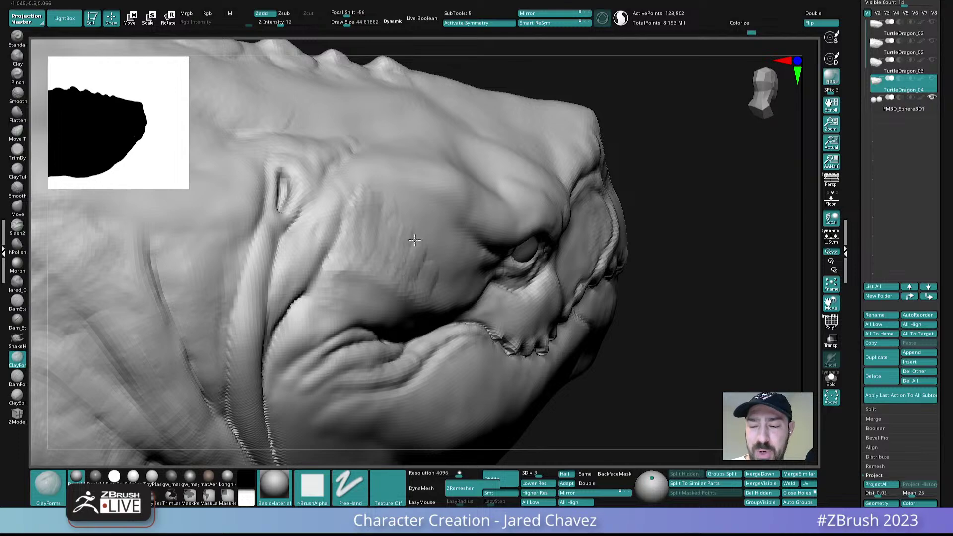
- Add finer ClayForms strokes at a draw size of about 26 where the cheek patch meets the mouth-corner fold
mouse_move(372, 243)
right_down()
mouse_move(362, 221)
mouse_move(375, 213)
mouse_move(362, 261)
mouse_move(360, 221)
mouse_move(389, 213)
right_up()
key(s)
drag(364, 248, 358, 247)
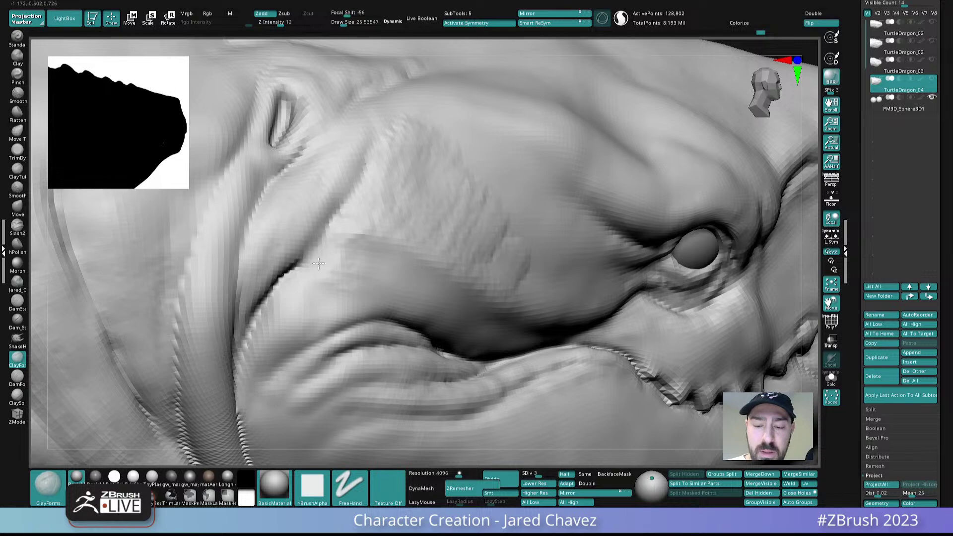
mouse_move(326, 292)
right_down()
mouse_move(368, 251)
mouse_move(352, 283)
mouse_move(368, 281)
mouse_move(359, 263)
mouse_move(367, 261)
right_up()
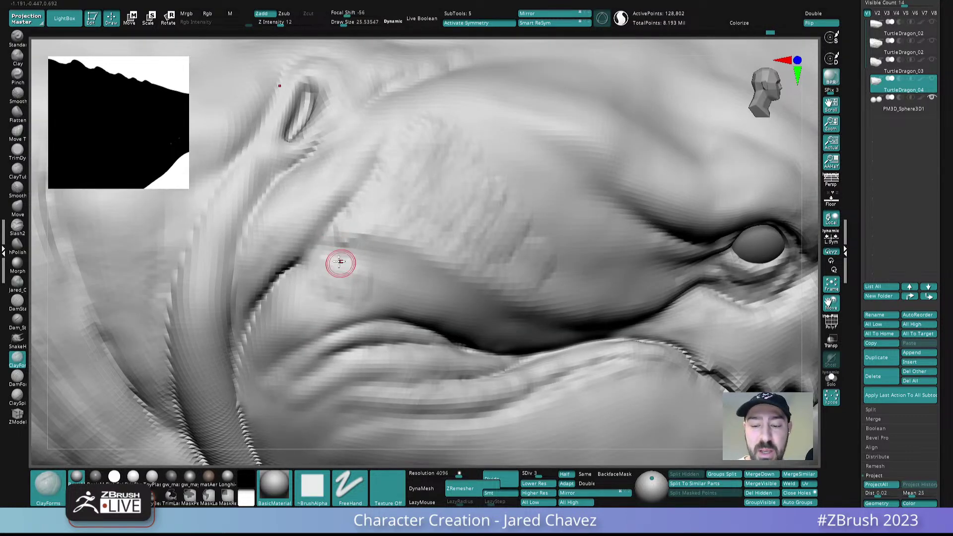
right_drag(342, 265, 340, 273)
mouse_move(305, 304)
right_down()
mouse_move(355, 249)
mouse_move(342, 265)
right_up()
- Carve the crease along the back edge of the cheek patch into the jaw fold with DamForms at about size 48
click(19, 376)
key(s)
drag(373, 244, 386, 170)
mouse_move(382, 179)
right_down()
mouse_move(387, 185)
mouse_move(389, 173)
right_up()
mouse_move(364, 204)
mouse_down()
mouse_move(347, 222)
mouse_move(354, 214)
mouse_up()
drag(327, 242, 339, 235)
mouse_move(316, 267)
mouse_down()
mouse_move(325, 240)
mouse_move(348, 256)
mouse_move(344, 229)
mouse_up()
drag(308, 261, 295, 274)
mouse_move(324, 278)
alt+right_down()
mouse_move(360, 245)
mouse_move(364, 202)
mouse_move(360, 228)
alt+right_up()
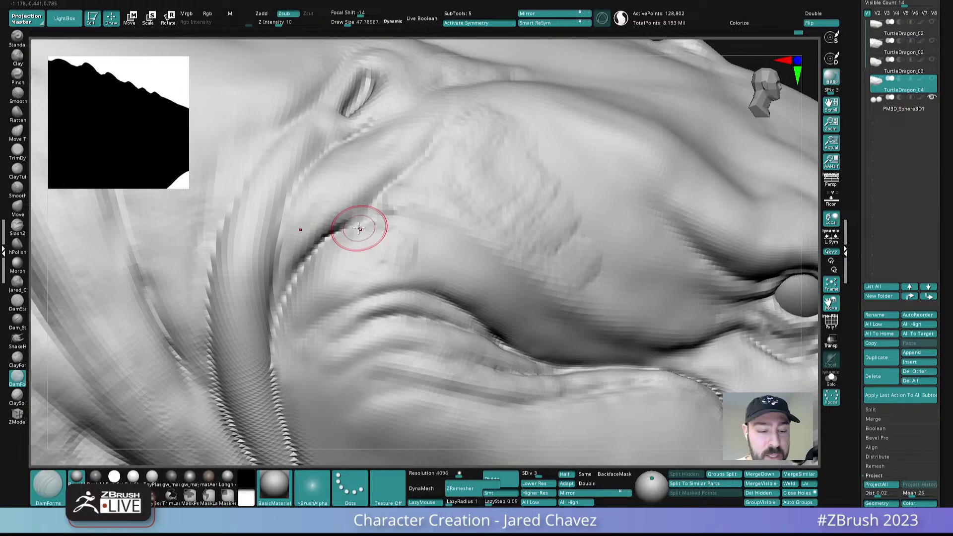
- Reinforce the folds between the ear slit and the cheek patch with ClaySpin at a draw size of about 33
click(17, 395)
key(s)
mouse_move(348, 222)
right_down()
mouse_move(400, 244)
mouse_move(406, 214)
mouse_move(367, 272)
mouse_move(367, 202)
mouse_move(380, 253)
mouse_move(360, 250)
mouse_move(388, 208)
right_up()
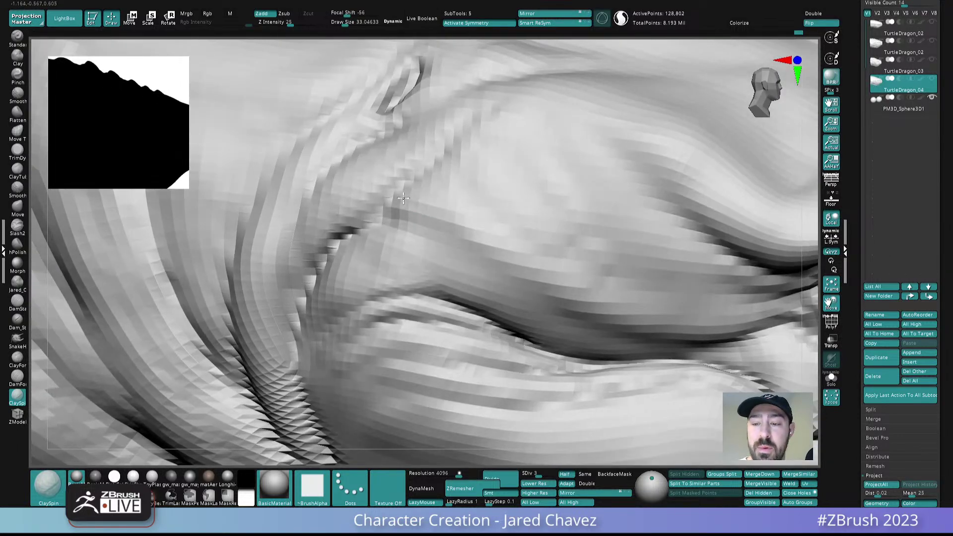
mouse_move(469, 147)
right_down()
mouse_move(482, 151)
mouse_move(406, 206)
mouse_move(394, 201)
mouse_move(375, 239)
mouse_move(398, 217)
mouse_move(371, 213)
mouse_move(430, 199)
mouse_move(408, 240)
mouse_move(399, 230)
right_up()
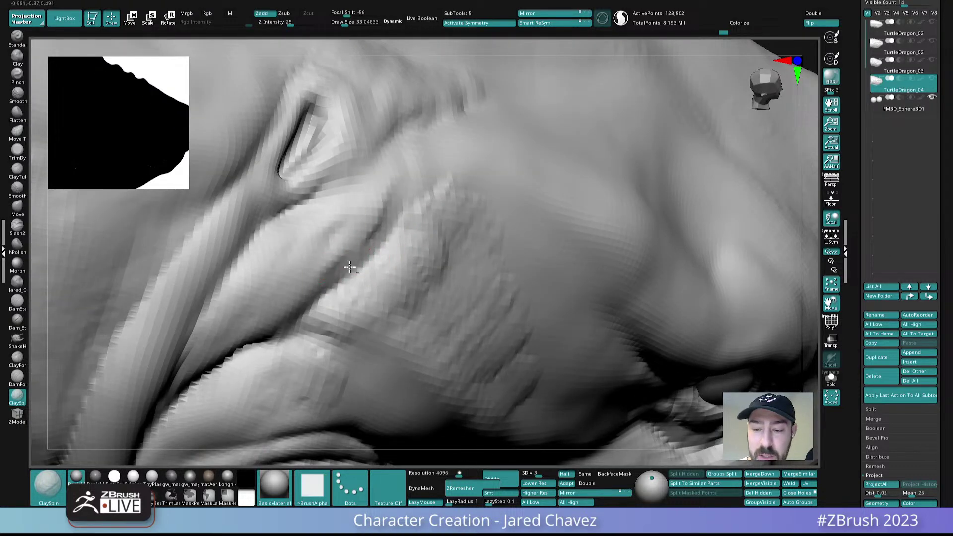
- Thicken the fold below the ear slit with ClayForms at a draw size of about 33 and smooth its lower end
click(18, 358)
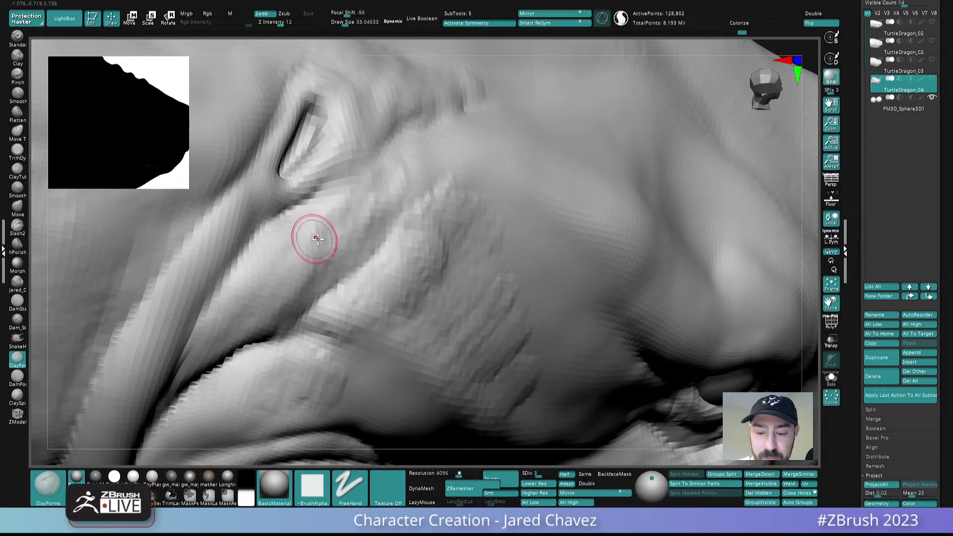
right_drag(393, 206, 378, 207)
drag(368, 209, 291, 294)
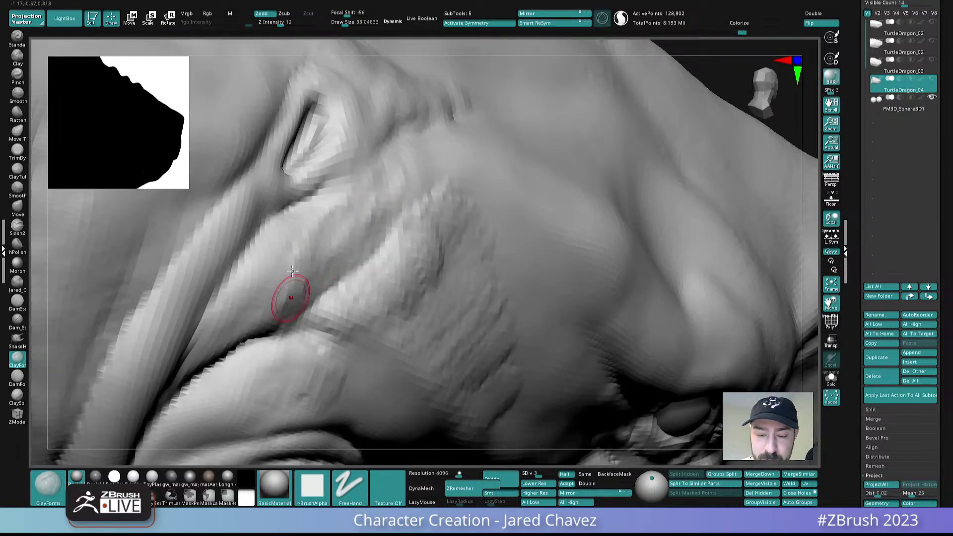
drag(288, 257, 237, 316)
mouse_move(303, 269)
right_down()
mouse_move(341, 225)
mouse_move(318, 216)
mouse_move(320, 223)
right_up()
drag(320, 230, 288, 232)
mouse_move(296, 267)
right_down()
mouse_move(251, 305)
mouse_move(318, 263)
right_up()
mouse_move(245, 304)
shift+mouse_down()
mouse_move(307, 275)
mouse_move(241, 312)
shift+mouse_up()
mouse_move(355, 243)
right_down()
mouse_move(390, 212)
mouse_move(351, 231)
mouse_move(380, 227)
right_up()
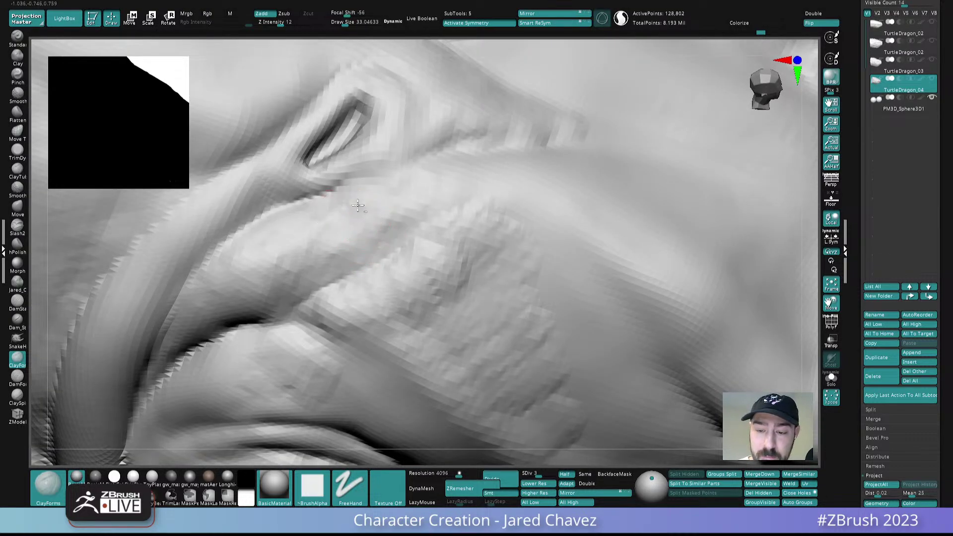
- Layer ClayForms strokes at a draw size of about 36 over the cheek patch and its upper edge
ctrl+right_drag(312, 217, 437, 144)
mouse_move(437, 268)
right_down()
mouse_move(449, 307)
mouse_move(451, 294)
mouse_move(421, 298)
mouse_move(424, 279)
right_up()
key(s)
drag(424, 280, 430, 277)
mouse_move(463, 320)
right_down()
mouse_move(472, 330)
mouse_move(465, 320)
right_up()
drag(458, 323, 390, 267)
mouse_move(394, 273)
right_down()
mouse_move(418, 261)
mouse_move(392, 256)
mouse_move(389, 230)
mouse_move(386, 240)
right_up()
drag(389, 213, 398, 221)
key(s)
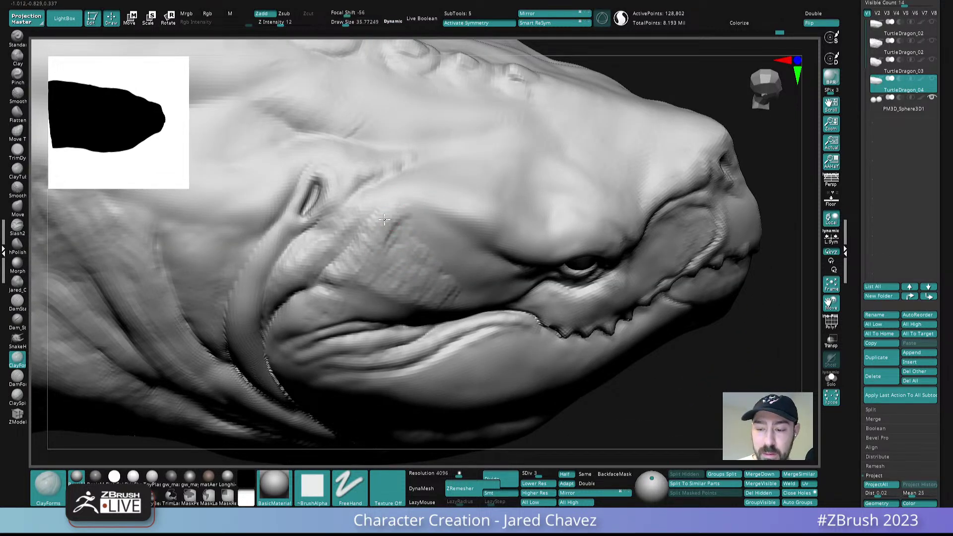
click(344, 266)
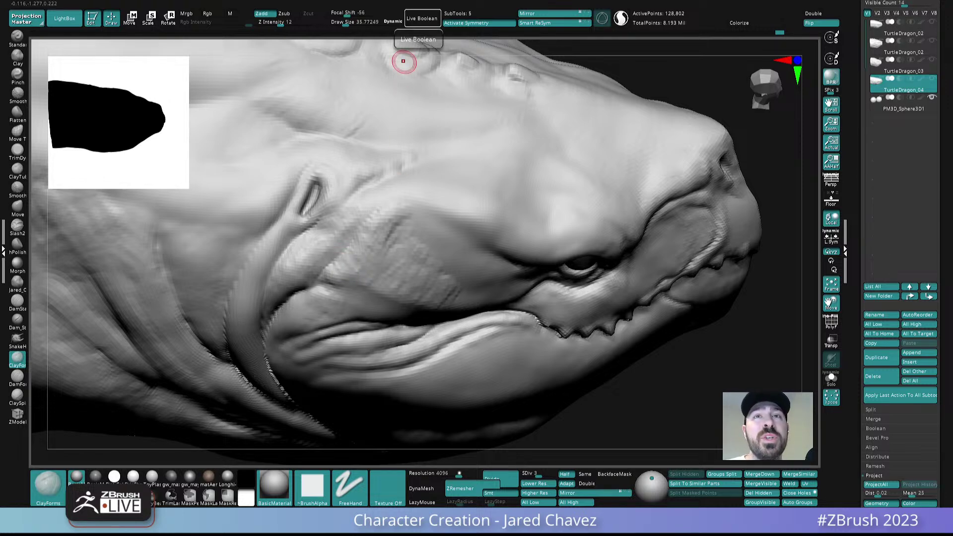
- Broaden the upper and front parts of the cheek patch with ClayForms at a draw size of about 51
right_drag(400, 230, 394, 220)
key(s)
drag(394, 221, 397, 221)
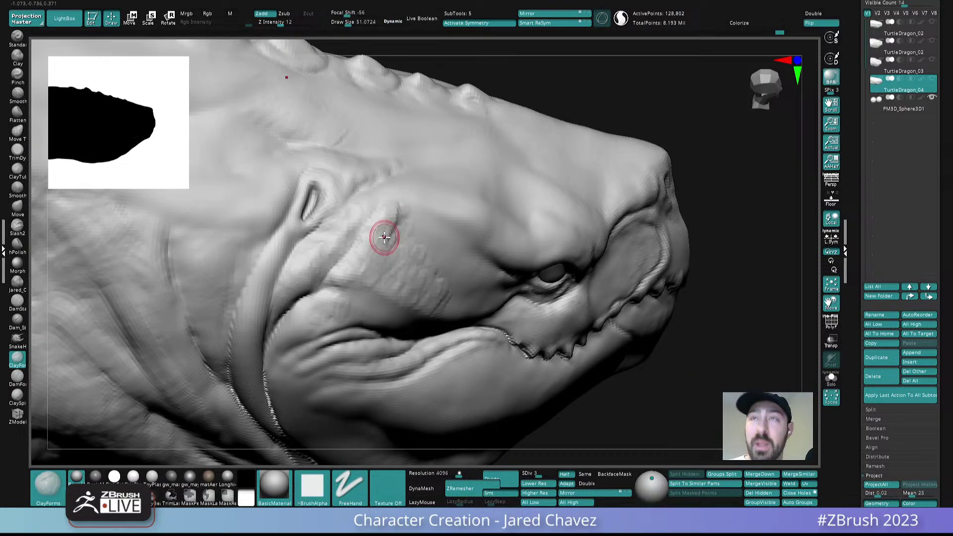
mouse_move(403, 209)
right_down()
mouse_move(402, 222)
mouse_move(410, 212)
right_up()
drag(408, 214, 391, 248)
right_drag(411, 250, 452, 234)
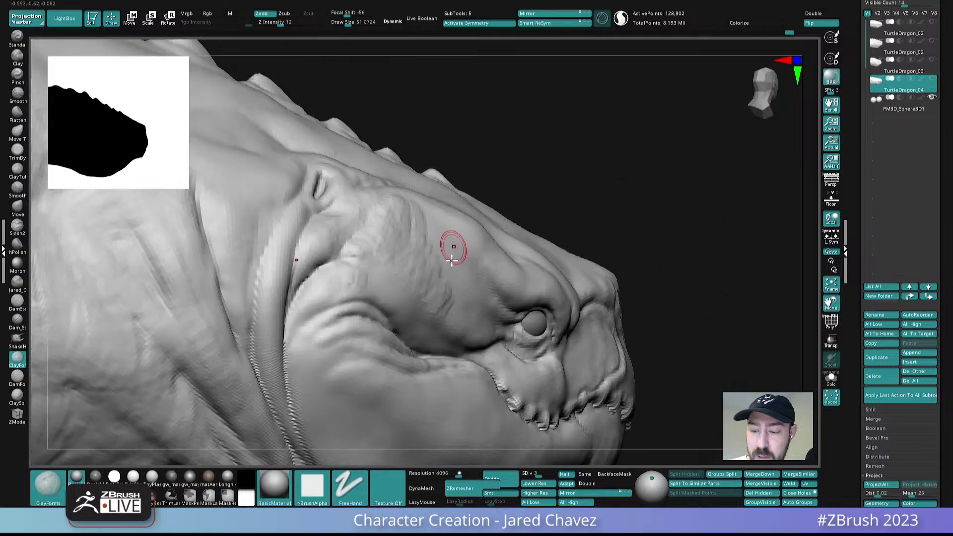
right_drag(437, 284, 457, 277)
mouse_move(456, 279)
mouse_down()
mouse_move(451, 293)
mouse_move(451, 274)
mouse_up()
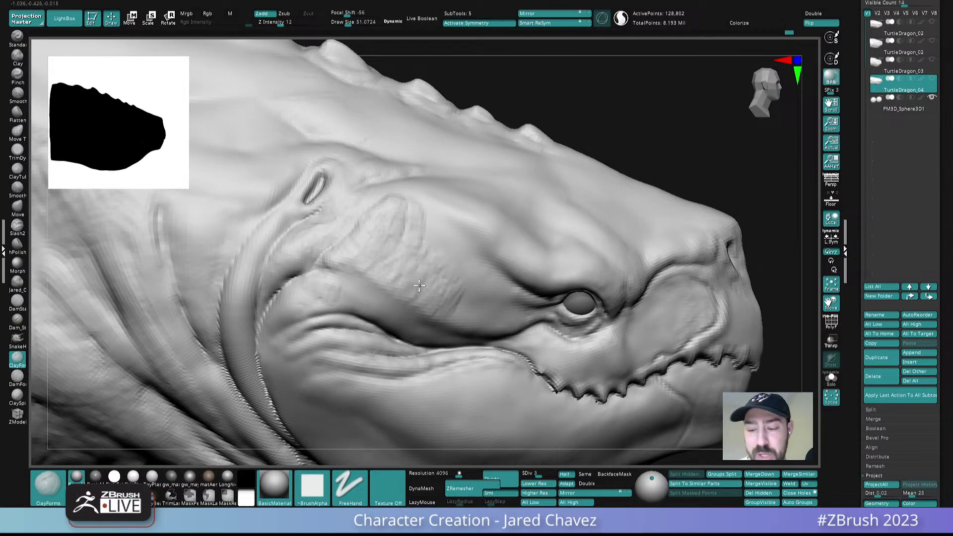
- Lay ClayForms strokes backward across the cheek patch from its eye-side edge to give the muscle direction
right_drag(378, 268, 438, 240)
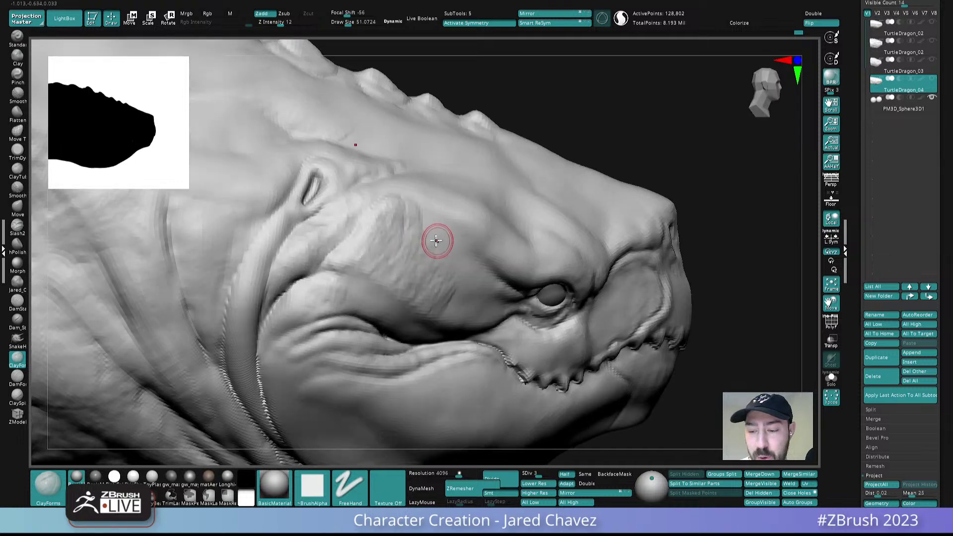
mouse_move(445, 294)
mouse_down()
mouse_move(453, 276)
mouse_move(426, 279)
mouse_move(432, 293)
mouse_move(406, 285)
mouse_up()
drag(434, 245, 408, 246)
mouse_move(457, 282)
right_down()
mouse_move(449, 279)
mouse_move(460, 270)
right_up()
mouse_move(437, 266)
mouse_down()
mouse_move(436, 244)
mouse_move(386, 235)
mouse_move(417, 237)
mouse_up()
mouse_move(456, 280)
mouse_down()
mouse_move(454, 254)
mouse_move(399, 255)
mouse_move(425, 243)
mouse_move(389, 254)
mouse_up()
right_drag(404, 235, 416, 254)
mouse_move(416, 255)
mouse_down()
mouse_move(406, 237)
mouse_move(367, 252)
mouse_up()
- Fill the top of the cheek patch down to the ear-slit fold with ClayForms and smooth the result
right_drag(400, 226, 413, 218)
drag(412, 216, 355, 266)
right_drag(392, 231, 407, 224)
drag(408, 225, 404, 231)
right_drag(404, 231, 413, 238)
shift+drag(398, 227, 371, 242)
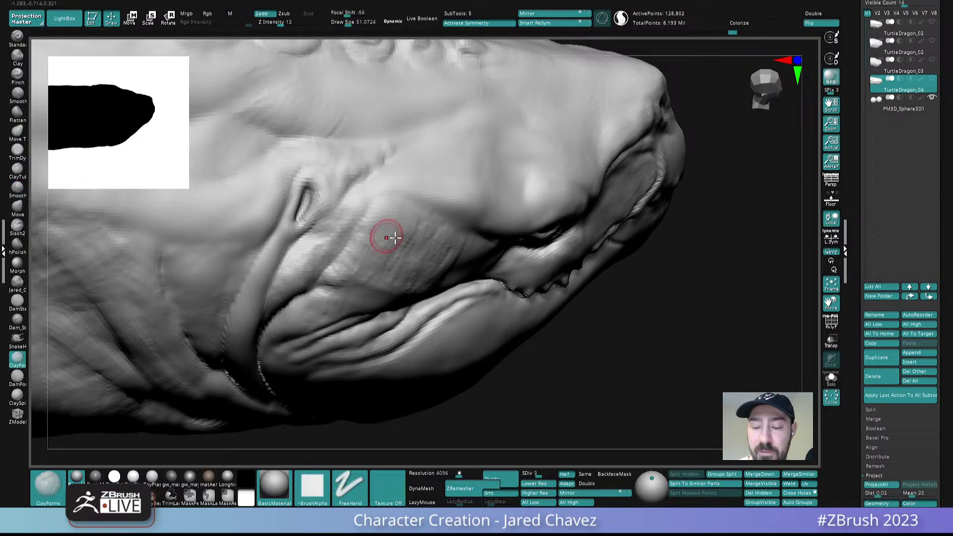
- Smooth the upper cheek patch and lay one more ClayForms stroke down its ear-side edge
right_drag(387, 235, 402, 205)
shift+drag(386, 225, 362, 256)
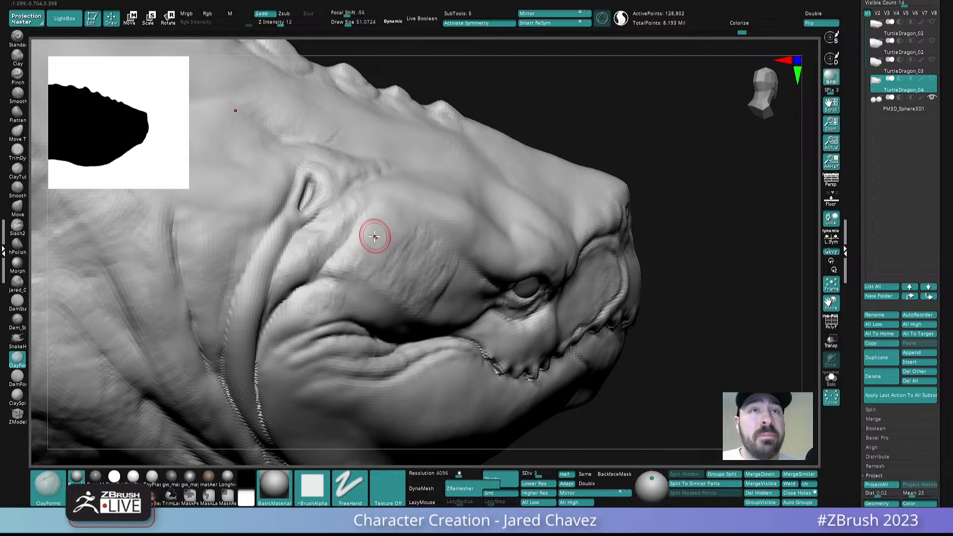
mouse_move(375, 237)
right_down()
mouse_move(378, 247)
mouse_move(374, 206)
right_up()
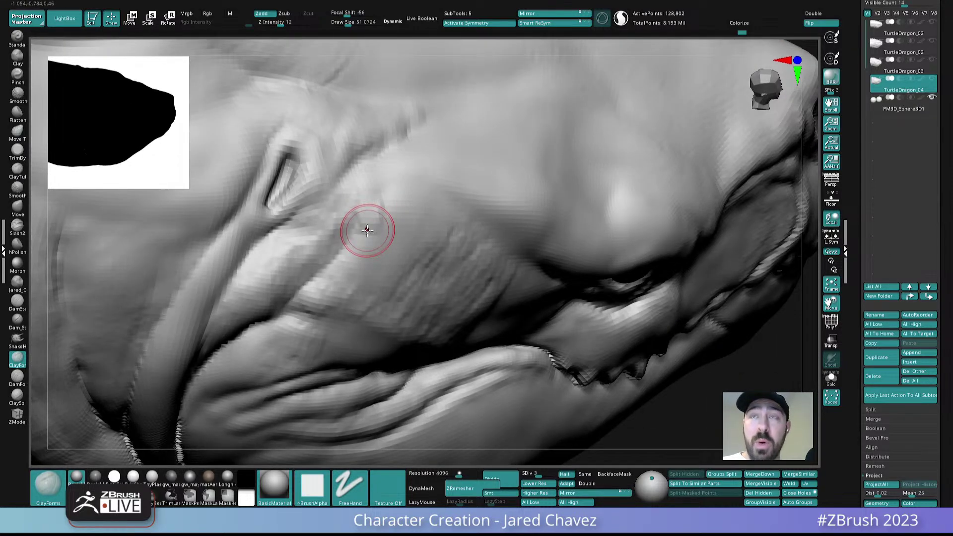
mouse_move(379, 202)
mouse_down()
mouse_move(361, 252)
mouse_move(336, 282)
mouse_up()
right_drag(358, 252, 376, 248)
shift+drag(376, 247, 376, 235)
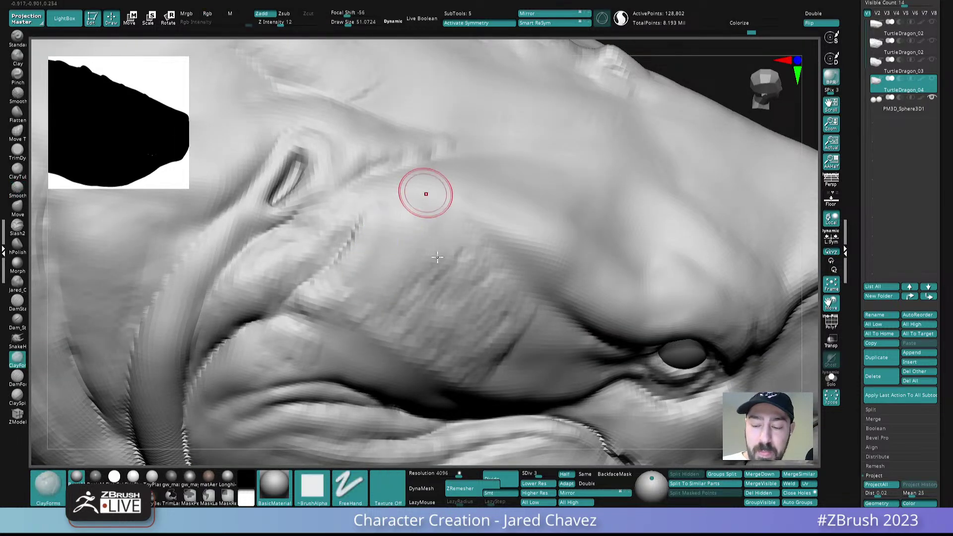
- Smooth the ClayForms stroke texture across the middle and front of the cheek patch
ctrl+right_drag(426, 193, 434, 220)
mouse_move(437, 278)
shift+mouse_down()
mouse_move(373, 279)
mouse_move(452, 291)
mouse_move(465, 312)
mouse_move(457, 266)
shift+mouse_up()
mouse_move(446, 252)
right_down()
mouse_move(447, 270)
mouse_move(439, 267)
right_up()
shift+drag(448, 258, 441, 260)
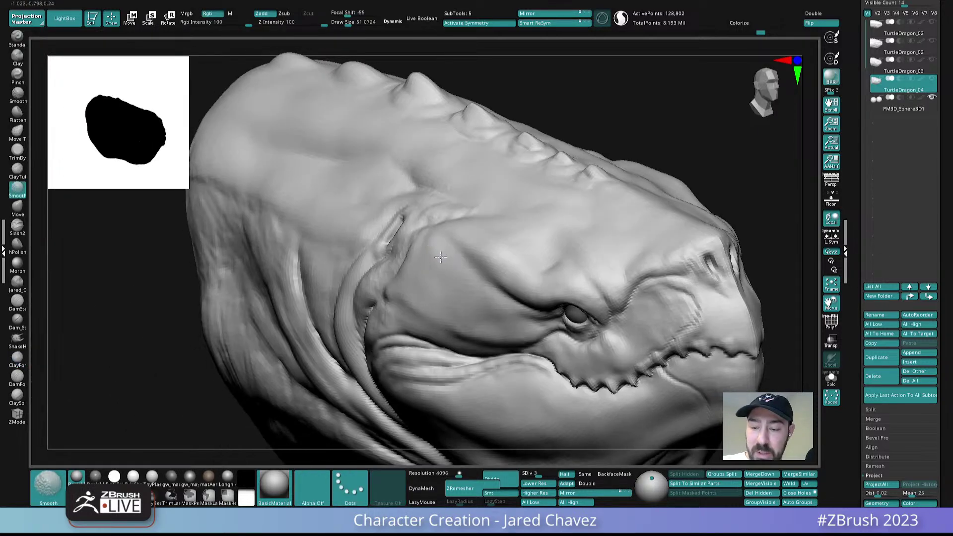
right_drag(430, 245, 466, 270)
shift+drag(468, 273, 465, 302)
right_drag(464, 302, 502, 298)
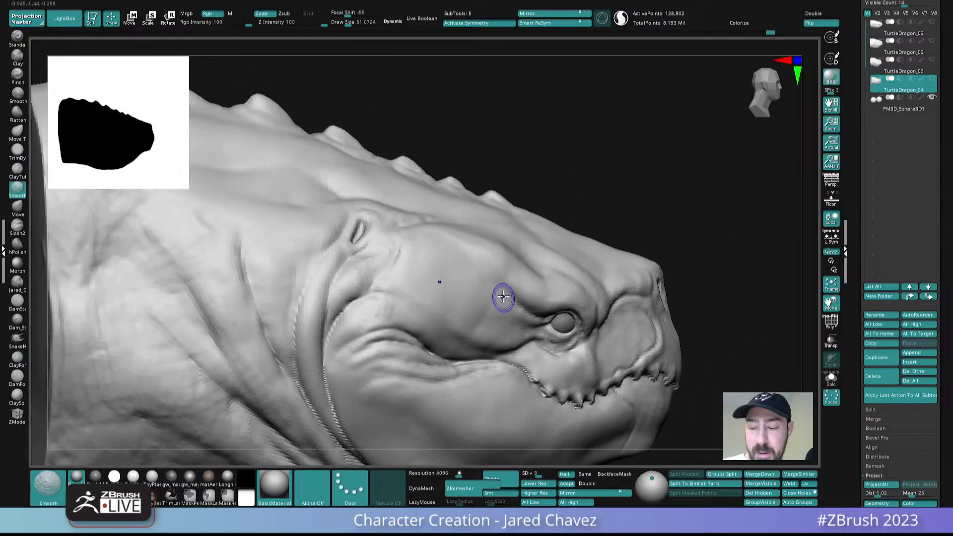
- Reduce the draw size to about 42 and smooth the furrow running forward between the ear slit and the cheek muscle
ctrl+right_drag(462, 266, 479, 211)
alt+right_drag(497, 293, 451, 297)
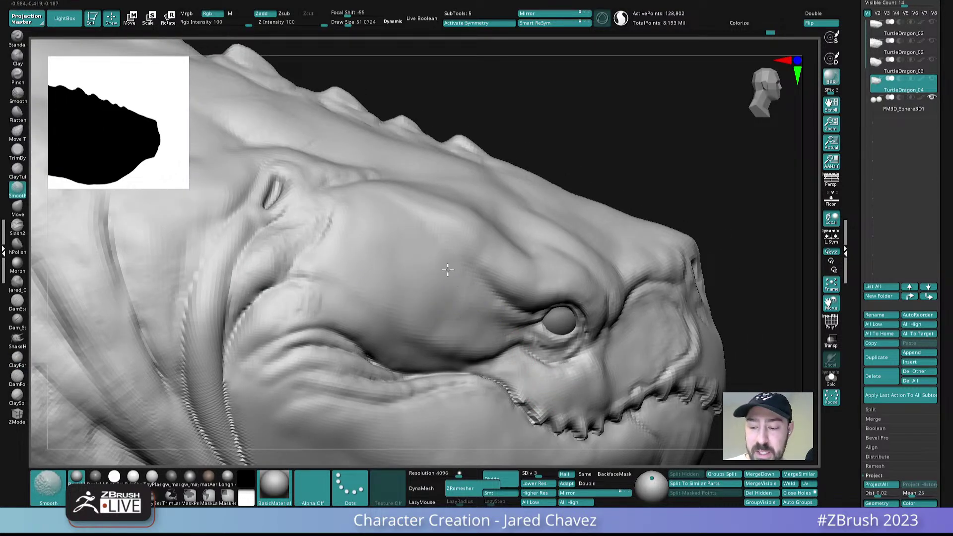
mouse_move(489, 270)
ctrl+right_down()
mouse_move(462, 224)
mouse_move(470, 240)
mouse_move(454, 247)
mouse_move(445, 278)
ctrl+right_up()
mouse_move(445, 221)
right_down()
mouse_move(452, 248)
mouse_move(404, 249)
mouse_move(407, 224)
mouse_move(416, 263)
right_up()
key(s)
drag(414, 236, 411, 237)
right_drag(403, 243, 377, 234)
mouse_move(377, 233)
ctrl+right_down()
mouse_move(374, 196)
mouse_move(385, 232)
mouse_move(359, 174)
mouse_move(347, 254)
ctrl+right_up()
ctrl+right_drag(389, 207, 378, 243)
ctrl+right_drag(379, 243, 401, 264)
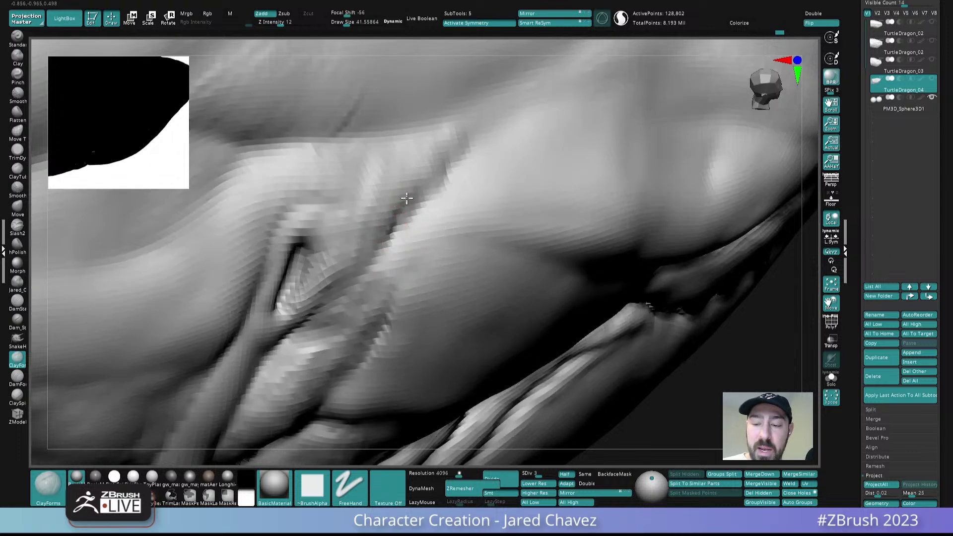
key(shift)
shift+drag(404, 194, 453, 147)
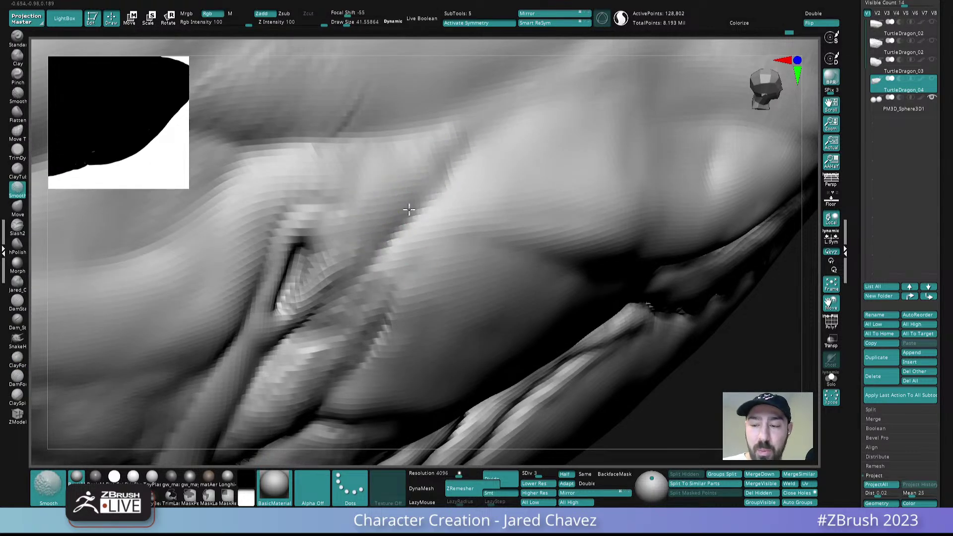
- Smooth the crease below the ear slit and add ClayForms strokes along the fold in front of it
right_drag(477, 151, 444, 228)
mouse_move(374, 279)
shift+mouse_down()
mouse_move(440, 198)
mouse_move(436, 190)
mouse_move(364, 294)
mouse_move(430, 231)
mouse_move(380, 277)
shift+mouse_up()
mouse_move(450, 190)
mouse_down()
mouse_move(377, 236)
mouse_move(447, 189)
mouse_up()
drag(336, 230, 434, 206)
- Define the crease between the ear fold and cheek muscle with short ClayForms strokes at a draw size of about 30
mouse_move(405, 243)
ctrl+right_down()
mouse_move(412, 101)
mouse_move(421, 223)
mouse_move(408, 265)
ctrl+right_up()
mouse_move(372, 213)
ctrl+right_down()
mouse_move(394, 254)
mouse_move(371, 237)
ctrl+right_up()
key(s)
drag(350, 270, 345, 266)
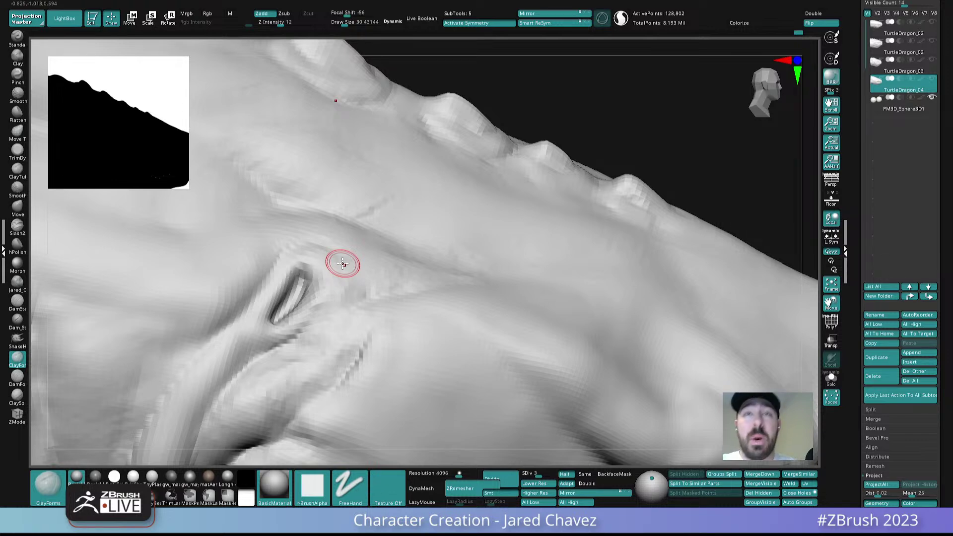
ctrl+right_drag(343, 263, 418, 248)
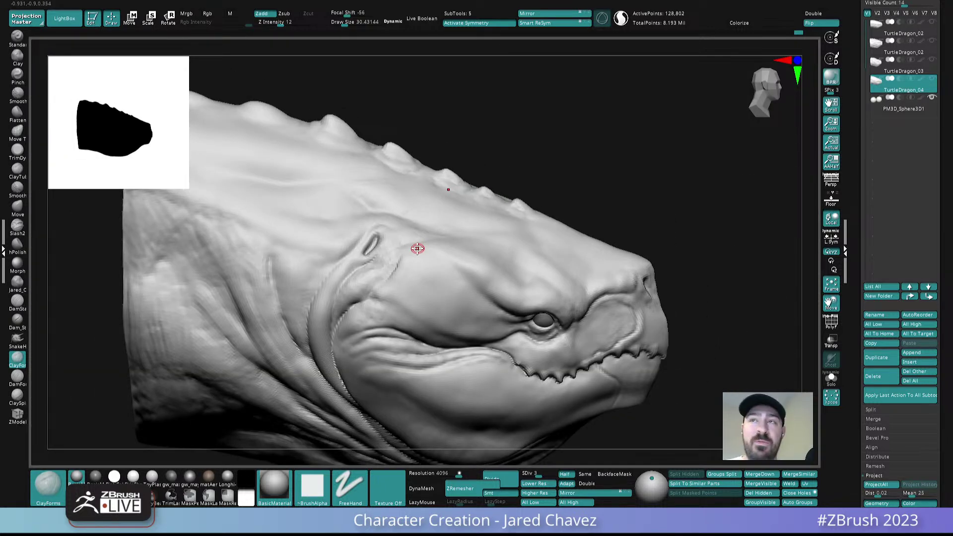
right_drag(418, 249, 397, 307)
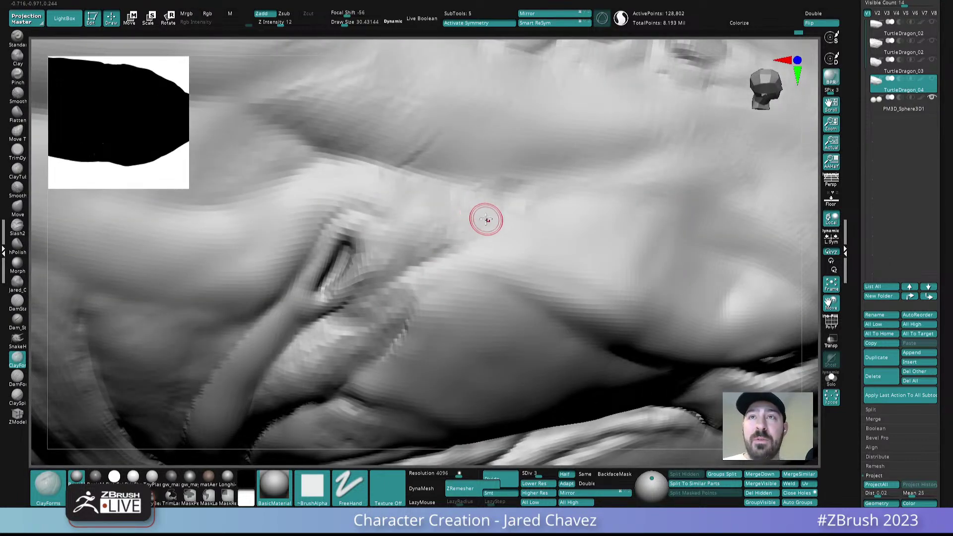
mouse_move(401, 268)
right_down()
mouse_move(385, 286)
mouse_move(385, 276)
right_up()
drag(410, 254, 395, 260)
drag(453, 239, 438, 247)
- Examine the head's wireframe with the mesh raised to subdivision level 5
ctrl+right_drag(466, 236, 515, 225)
click(831, 322)
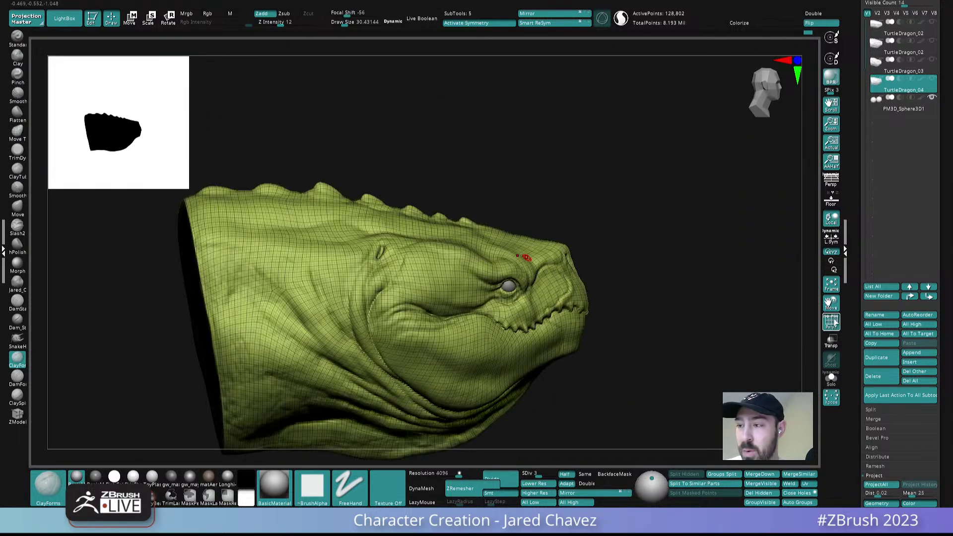
click(553, 475)
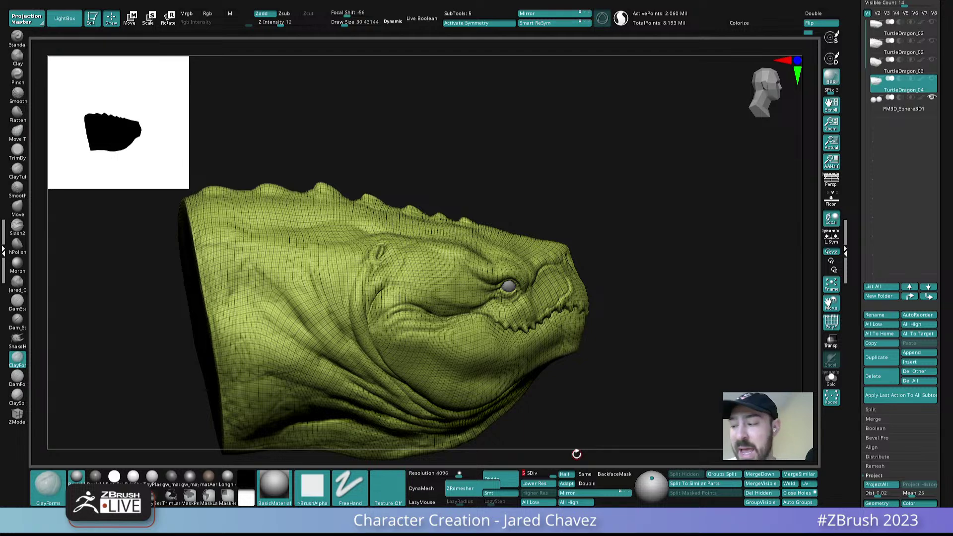
click(824, 318)
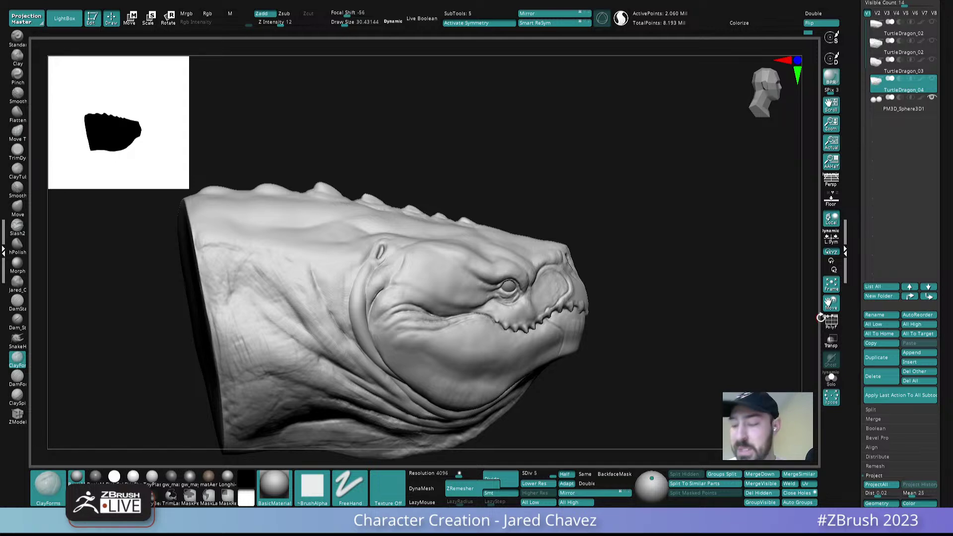
- Compare the head at subdivision levels 1 and 5, examining the jaw, neck folds and mouth corner
click(533, 484)
click(527, 475)
drag(593, 365, 540, 367)
right_drag(540, 367, 526, 221)
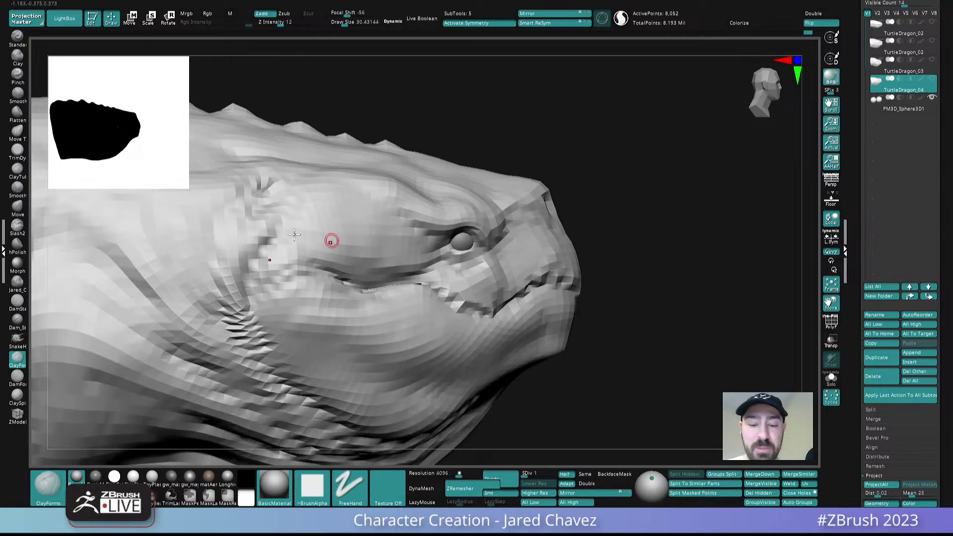
ctrl+right_drag(458, 341, 459, 311)
right_drag(460, 312, 436, 322)
drag(527, 475, 576, 463)
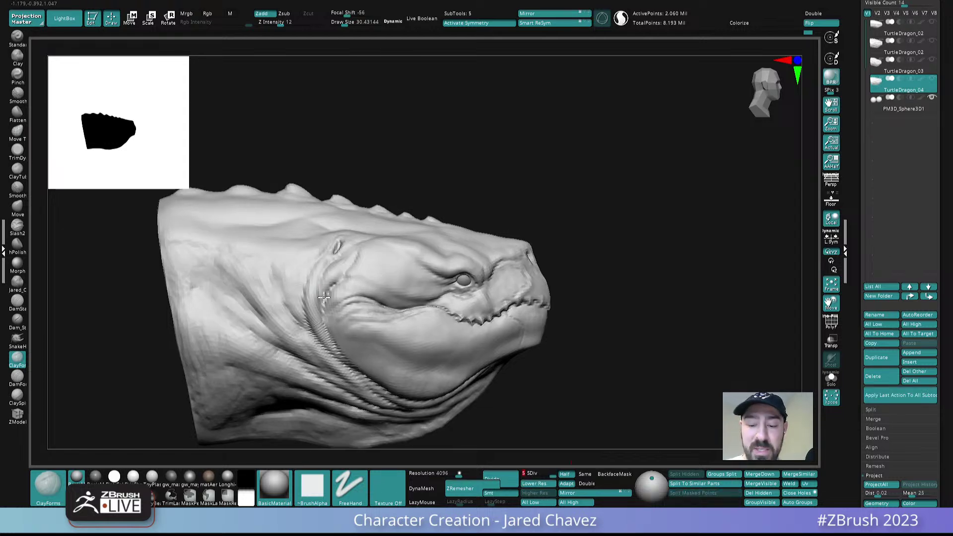
ctrl+right_drag(318, 288, 321, 323)
shift+drag(314, 278, 311, 301)
right_drag(336, 370, 356, 252)
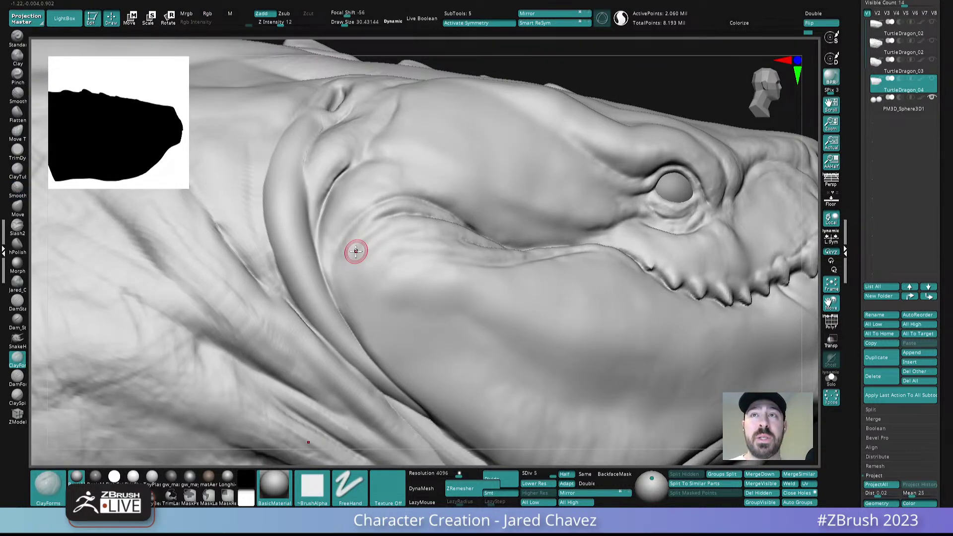
right_drag(401, 303, 404, 269)
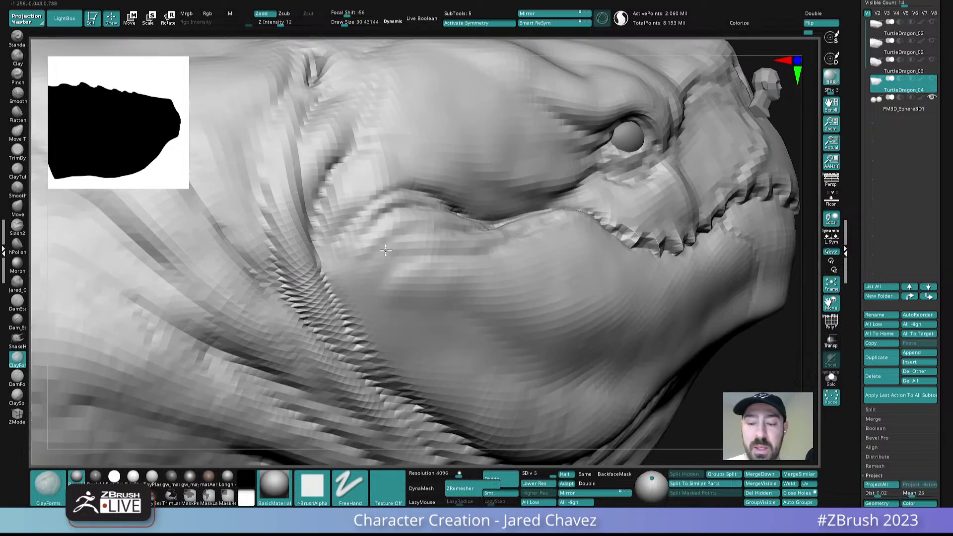
mouse_move(387, 214)
right_down()
mouse_move(362, 213)
mouse_move(422, 237)
mouse_move(414, 249)
right_up()
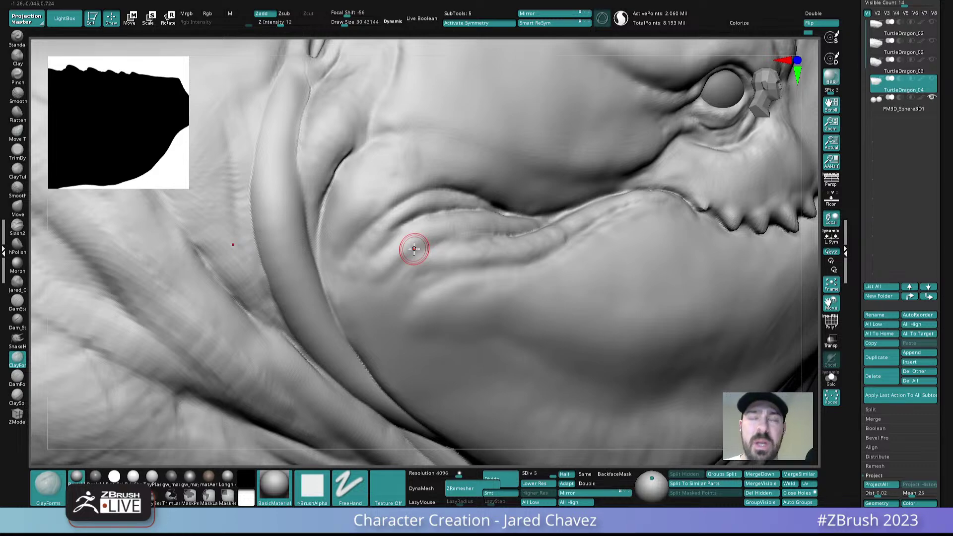
- Reshape the bulge behind the mouth corner at subdivision level 1 with the Move brush, enlarging its draw size to about 297
mouse_move(414, 249)
right_down()
mouse_move(464, 223)
mouse_move(443, 270)
mouse_move(400, 283)
mouse_move(407, 276)
right_up()
key(ctrl)
key(b)
key(m)
key(v)
key(space)
drag(407, 276, 422, 276)
drag(547, 473, 508, 473)
right_drag(364, 216, 392, 240)
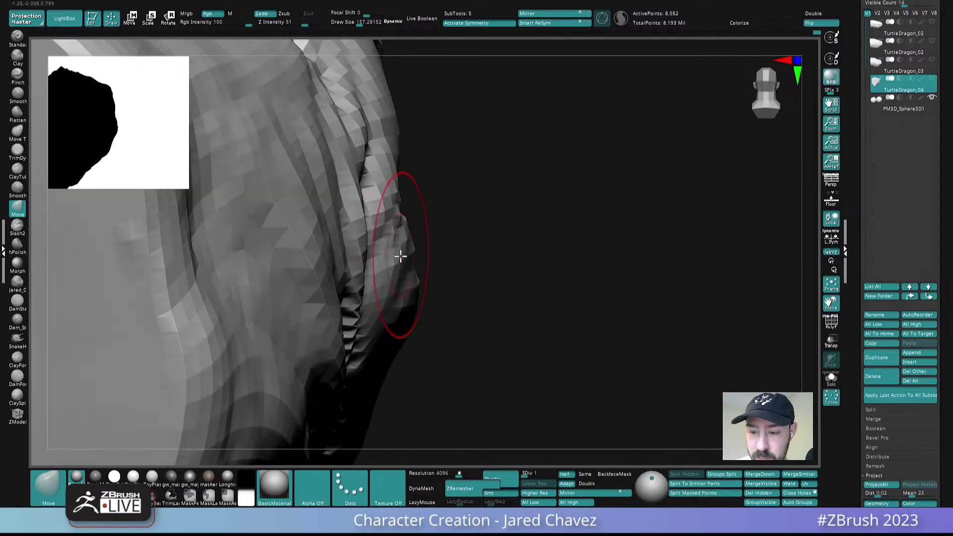
right_drag(388, 314, 383, 233)
key(s)
drag(383, 234, 371, 250)
drag(377, 297, 373, 313)
- Nudge the side of the face with the Move brush at subdivision level 1, keeping the draw size at about 297
mouse_move(385, 315)
right_down()
mouse_move(404, 238)
mouse_move(486, 216)
right_up()
right_drag(428, 227, 397, 237)
ctrl+right_drag(430, 168, 452, 206)
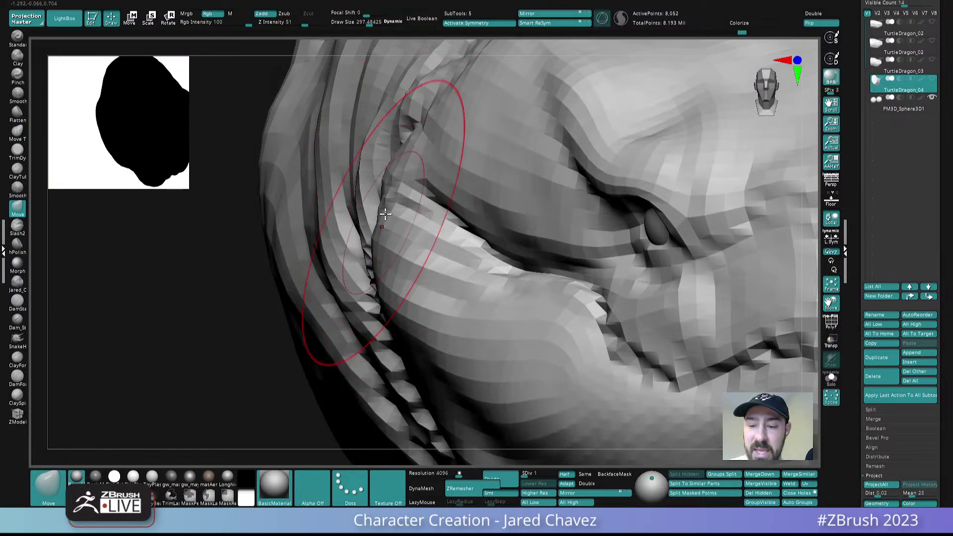
right_drag(399, 221, 381, 194)
right_drag(429, 263, 430, 234)
alt+right_drag(645, 288, 459, 211)
right_drag(613, 243, 553, 305)
mouse_move(566, 194)
right_down()
mouse_move(554, 166)
mouse_move(572, 182)
mouse_move(569, 204)
mouse_move(532, 201)
right_up()
drag(579, 198, 570, 207)
mouse_move(570, 208)
right_down()
mouse_move(591, 231)
mouse_move(520, 246)
mouse_move(561, 263)
mouse_move(528, 272)
mouse_move(539, 281)
mouse_move(554, 268)
mouse_move(545, 275)
right_up()
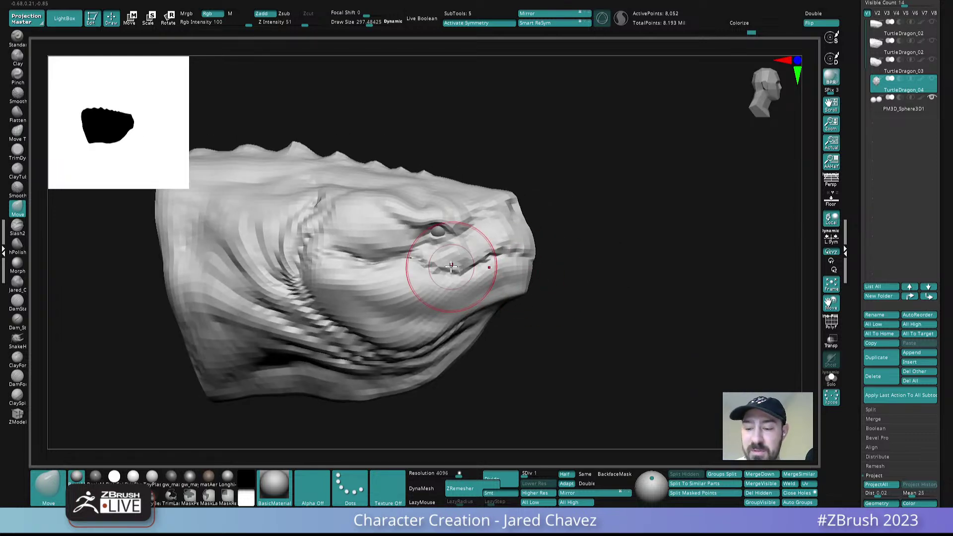
- Check the head's wireframe from the front and turn on perspective view
mouse_move(446, 298)
right_down()
mouse_move(362, 306)
mouse_move(476, 300)
mouse_move(493, 276)
right_up()
click(832, 323)
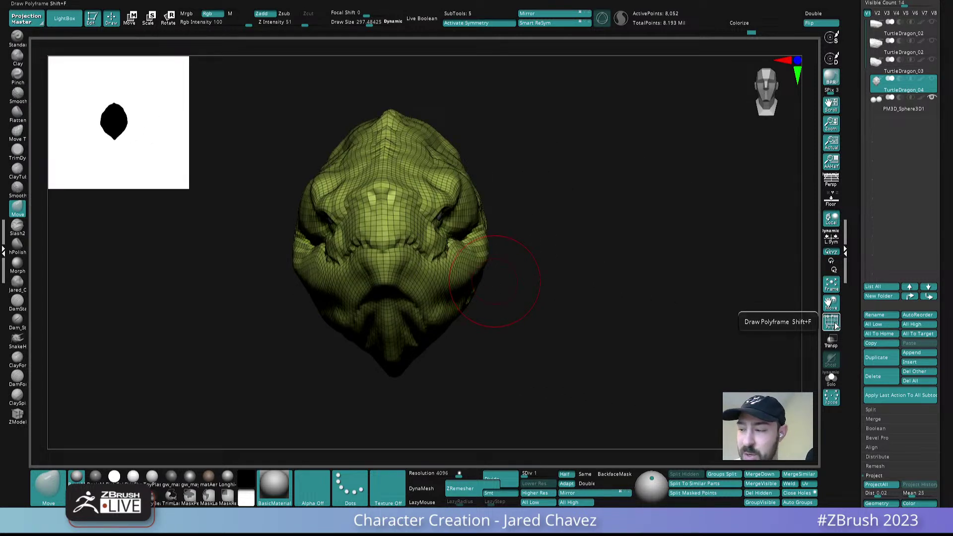
click(836, 326)
click(832, 181)
ctrl+right_drag(427, 236, 504, 277)
right_drag(581, 300, 549, 268)
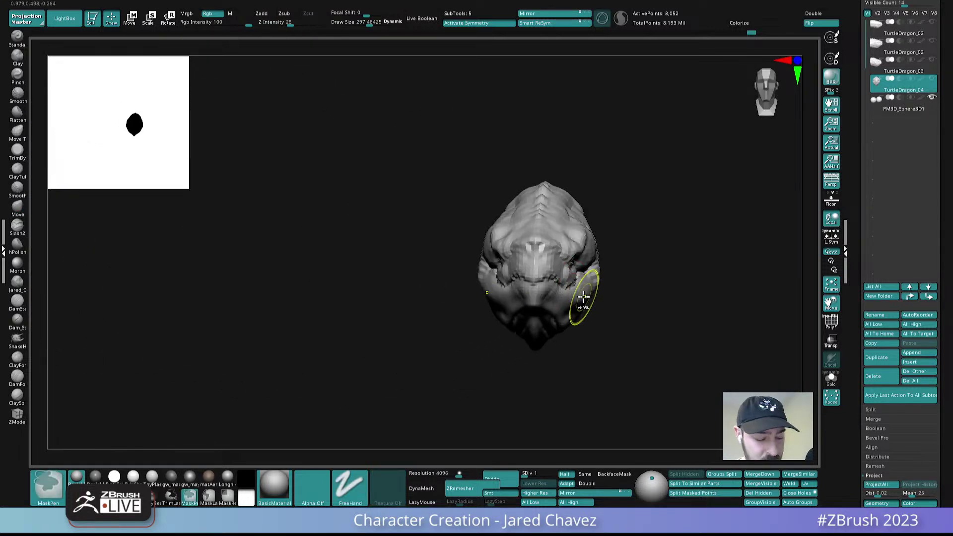
- Try to pull the side of the face inward from the front with the Move brush at a draw size of 1000
key(ctrl+s)
click(446, 228)
key(s)
drag(623, 300, 660, 292)
drag(586, 276, 562, 274)
mouse_move(593, 282)
right_down()
mouse_move(621, 282)
mouse_move(609, 300)
mouse_move(596, 288)
mouse_move(534, 324)
mouse_move(515, 313)
right_up()
key(ctrl+z)
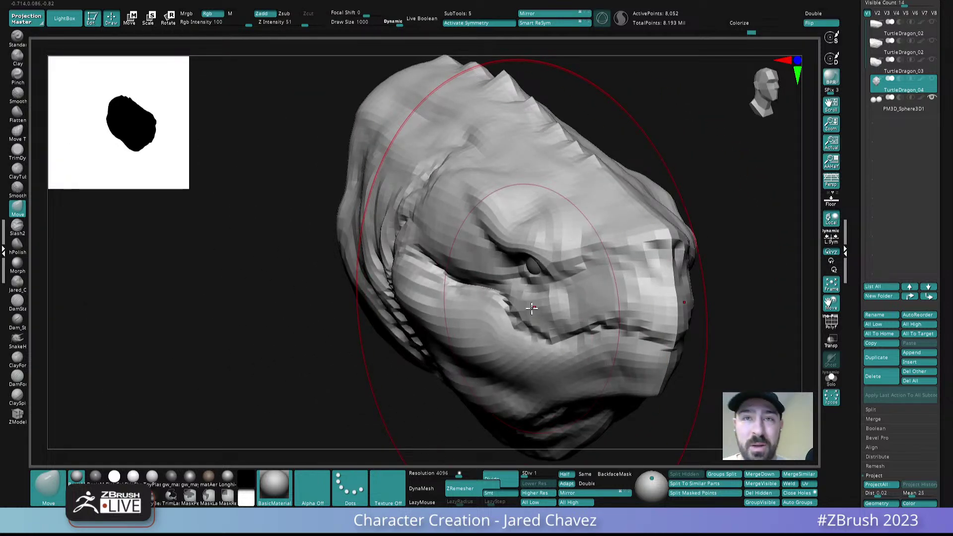
- Reduce the Move brush's draw size to about 201 and raise the mesh to subdivision level 3
alt+right_drag(532, 303, 477, 295)
mouse_move(477, 295)
ctrl+right_down()
mouse_move(469, 304)
mouse_move(511, 273)
ctrl+right_up()
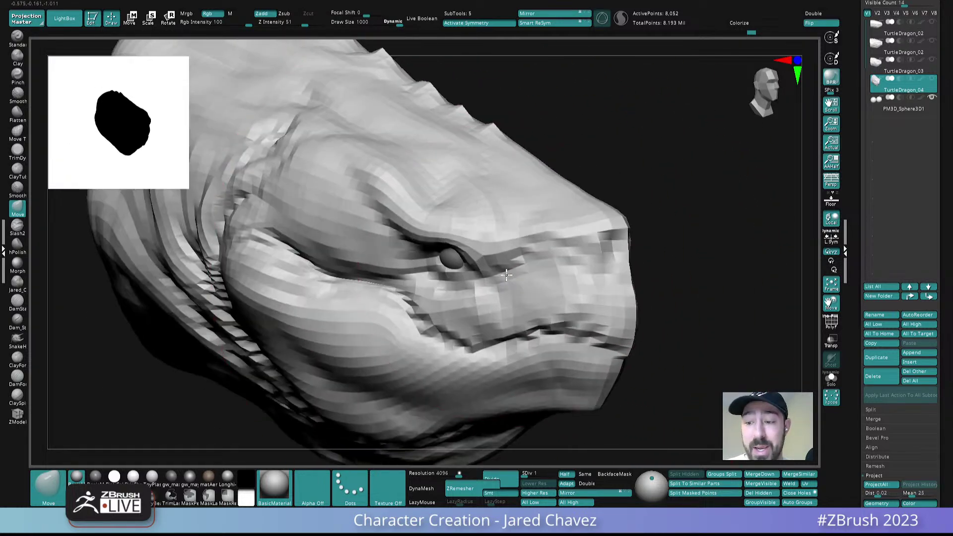
key(s)
drag(511, 273, 479, 267)
mouse_move(397, 269)
alt+right_down()
mouse_move(521, 326)
mouse_move(432, 254)
alt+right_up()
key(s)
drag(442, 247, 431, 244)
right_drag(432, 244, 435, 270)
mouse_move(543, 475)
mouse_down()
mouse_move(556, 467)
mouse_move(538, 474)
mouse_up()
alt+right_drag(412, 224, 463, 262)
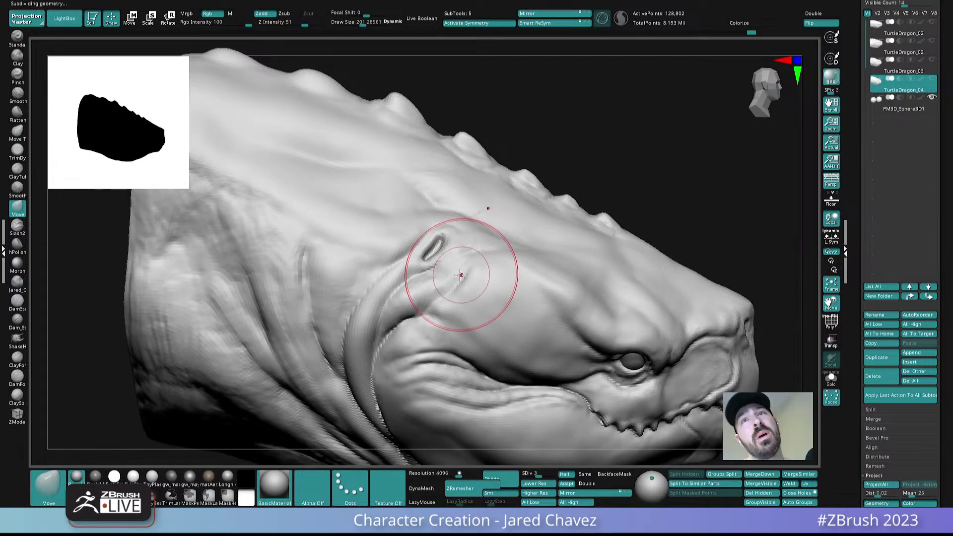
- Add a ClayForms stroke along the rim above the ear slit at a draw size of about 48
key(s)
drag(462, 277, 453, 279)
mouse_move(435, 245)
right_down()
mouse_move(420, 240)
mouse_move(434, 261)
mouse_move(420, 252)
right_up()
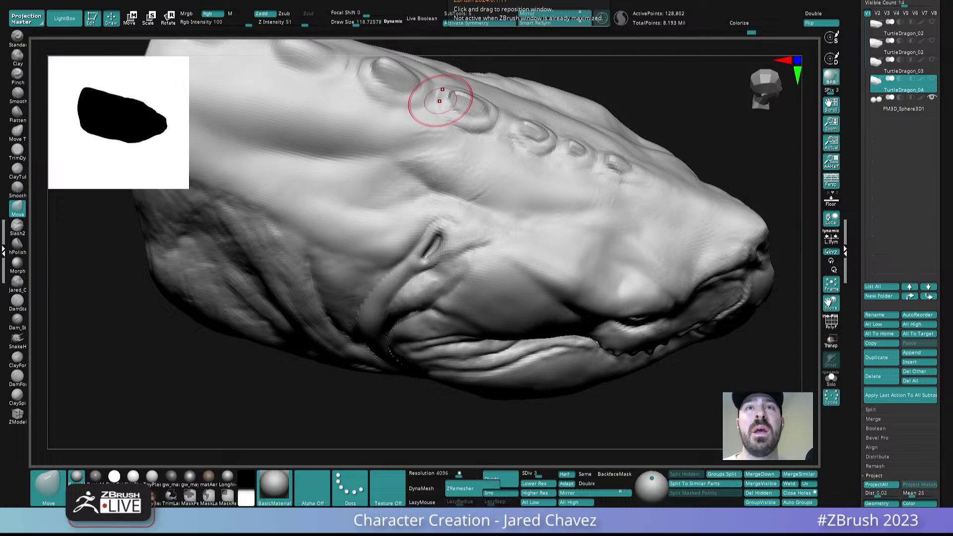
mouse_move(440, 101)
right_down()
mouse_move(468, 192)
mouse_move(539, 196)
mouse_move(497, 230)
mouse_move(502, 253)
right_up()
key(s)
drag(510, 243, 518, 232)
key(s)
right_drag(518, 245, 538, 263)
key(s)
drag(527, 264, 523, 263)
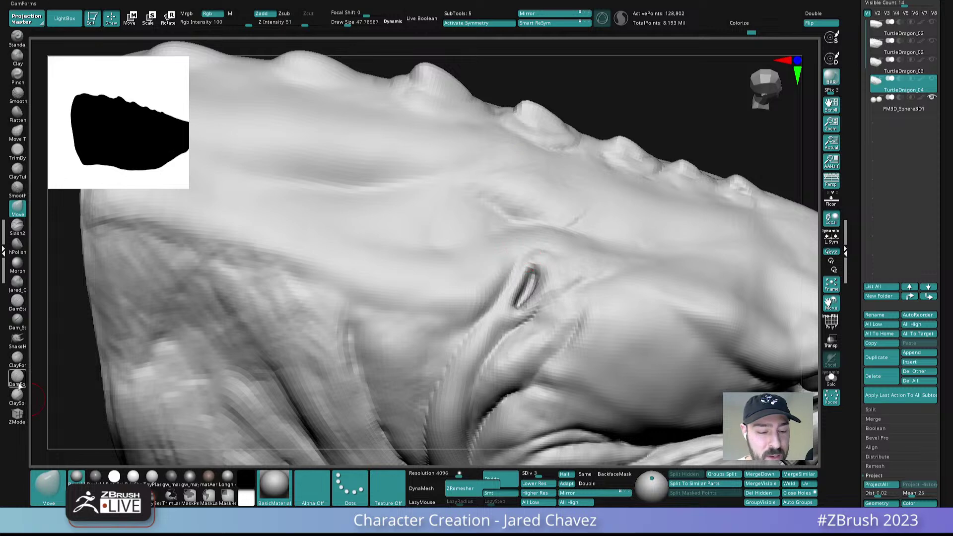
click(17, 359)
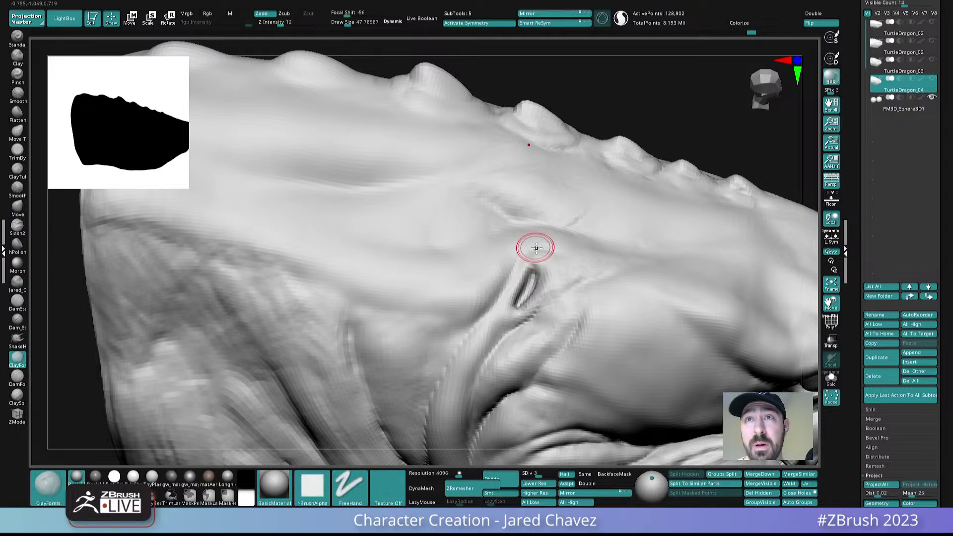
right_drag(507, 255, 530, 240)
drag(514, 251, 527, 239)
- Lay ClayForms strokes down the area directly behind the ear slit and smooth them
mouse_move(521, 249)
right_down()
mouse_move(483, 246)
mouse_move(478, 257)
right_up()
drag(489, 245, 483, 256)
right_drag(483, 255, 481, 242)
right_drag(517, 208, 482, 219)
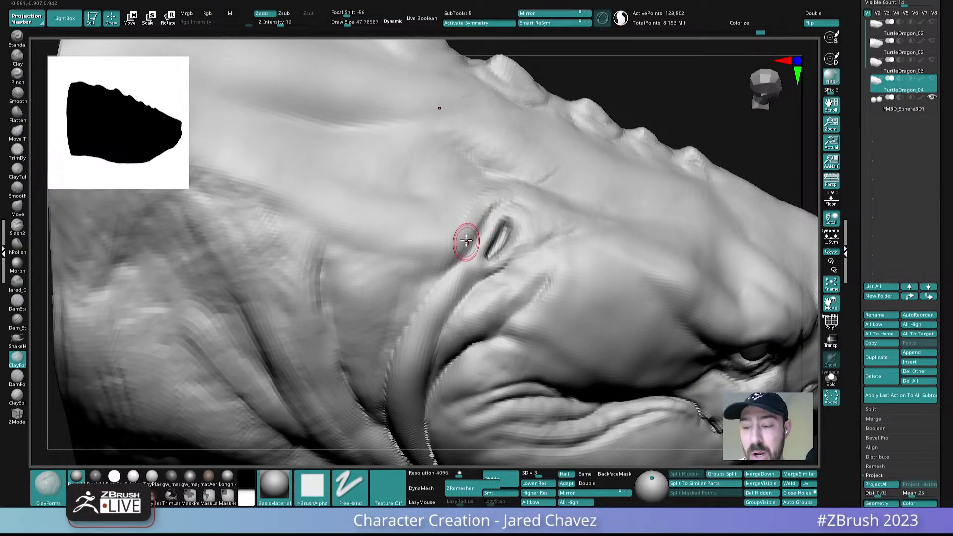
mouse_move(449, 229)
mouse_down()
mouse_move(417, 255)
mouse_move(417, 271)
mouse_up()
mouse_move(456, 267)
right_down()
mouse_move(449, 221)
mouse_move(470, 241)
mouse_move(460, 227)
mouse_move(432, 230)
right_up()
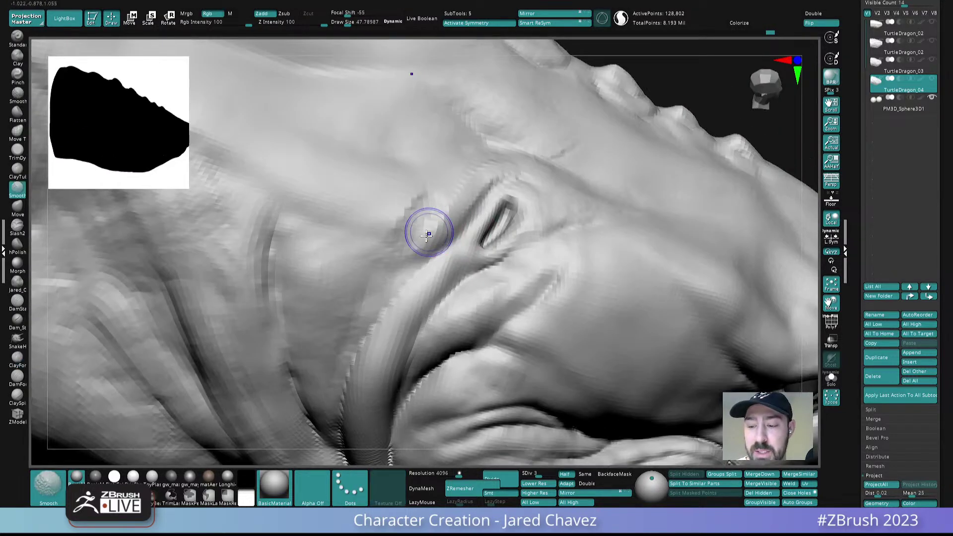
- Extend the form behind the ear slit toward the neck with another ClayForms stroke and soften it
mouse_move(507, 160)
right_down()
mouse_move(497, 164)
mouse_move(514, 165)
mouse_move(480, 161)
right_up()
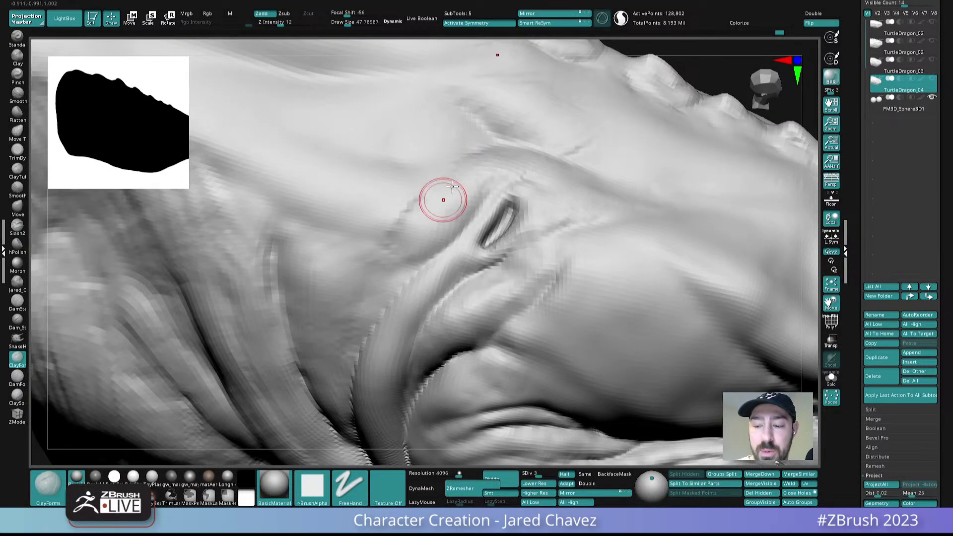
mouse_move(443, 237)
ctrl+right_down()
mouse_move(462, 206)
mouse_move(481, 210)
mouse_move(426, 254)
ctrl+right_up()
drag(416, 226, 396, 273)
mouse_move(434, 208)
right_down()
mouse_move(445, 217)
mouse_move(407, 210)
right_up()
shift+drag(407, 210, 396, 248)
- Build the fold curving from above the ear slit down its back side with a long ClayForms stroke
mouse_move(366, 272)
right_down()
mouse_move(451, 219)
mouse_move(474, 169)
mouse_move(462, 183)
right_up()
drag(448, 169, 418, 239)
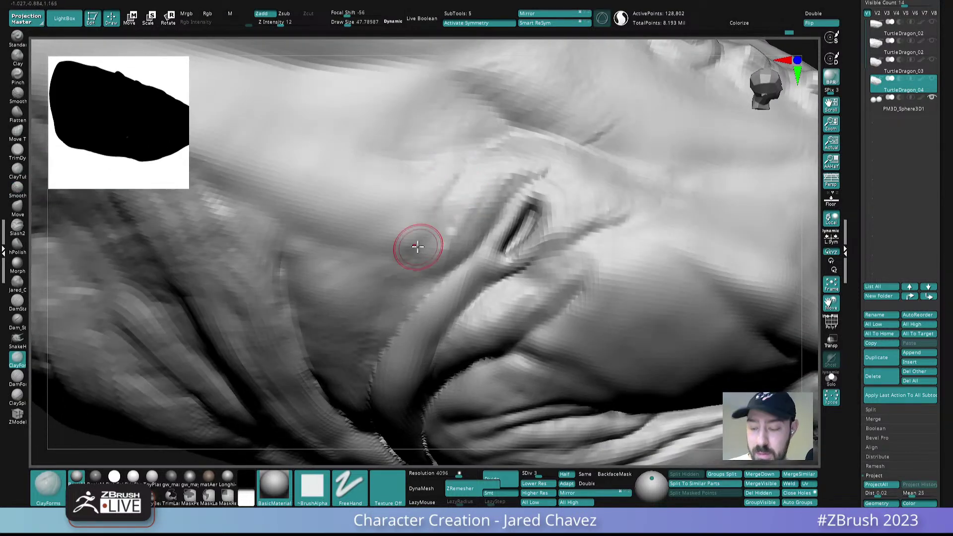
click(539, 473)
mouse_move(482, 224)
right_down()
mouse_move(491, 203)
mouse_move(472, 211)
mouse_move(475, 184)
mouse_move(513, 215)
mouse_move(475, 203)
right_up()
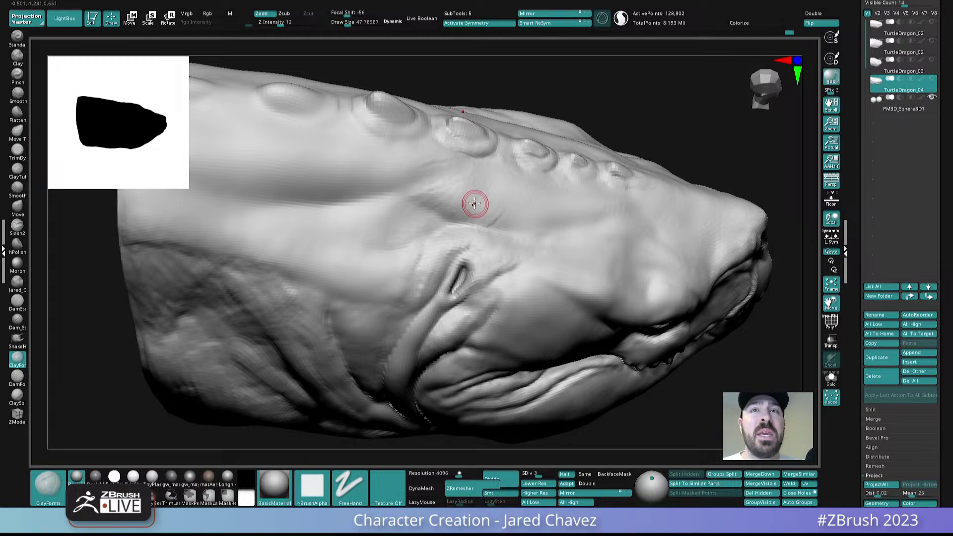
- Compare the current sculpt with the first TurtleDragon_02 subtool and reselect TurtleDragon_04
mouse_move(547, 224)
right_down()
mouse_move(447, 228)
mouse_move(447, 212)
mouse_move(480, 240)
right_up()
key(s)
drag(480, 241, 495, 221)
key(s)
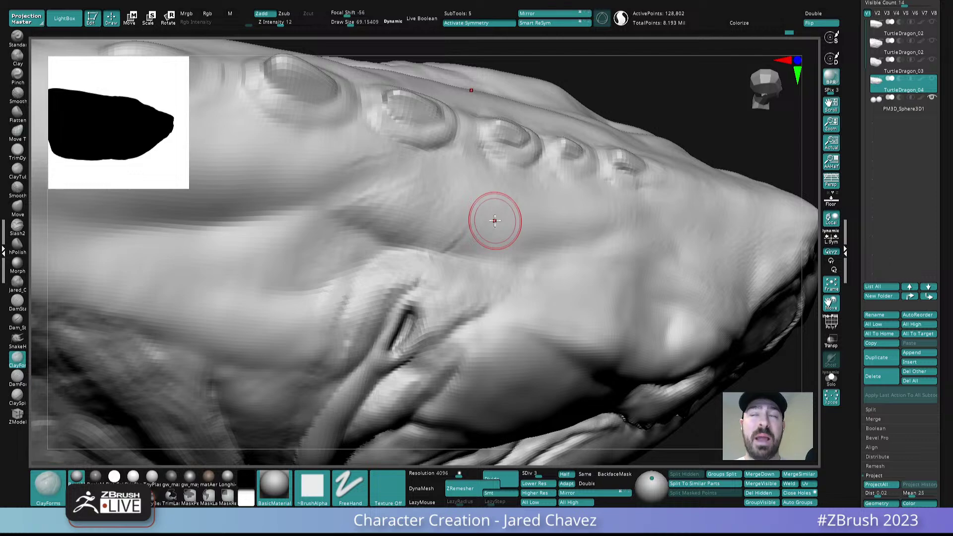
mouse_move(878, 26)
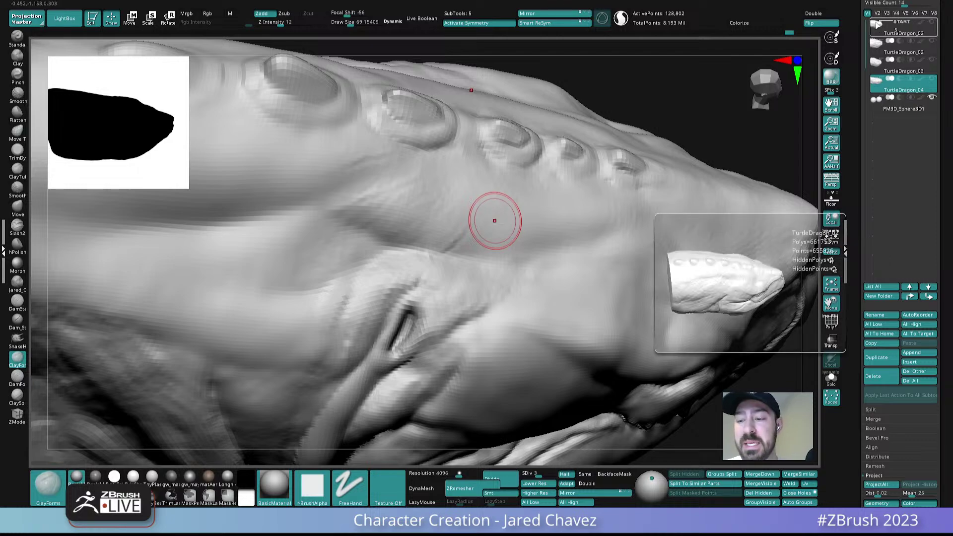
click(877, 25)
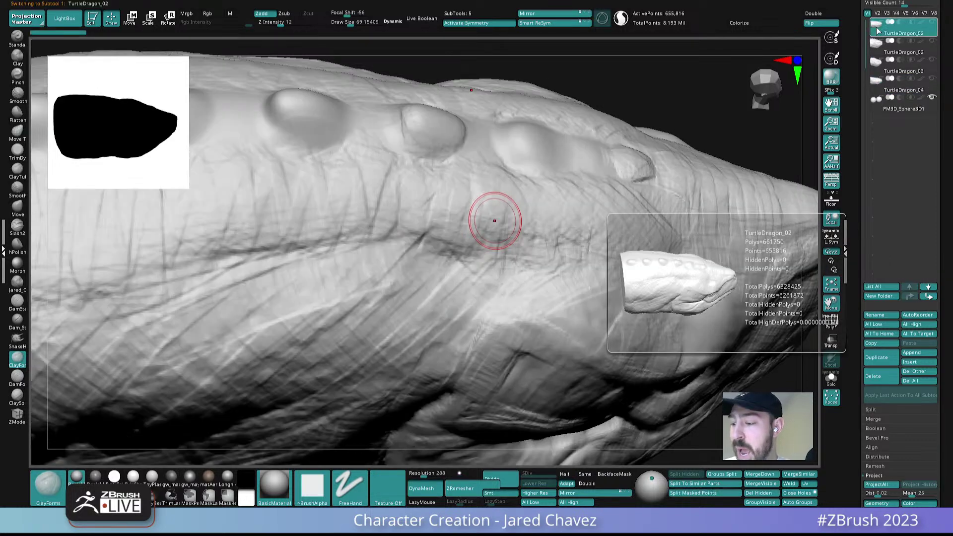
alt+right_drag(633, 333, 539, 164)
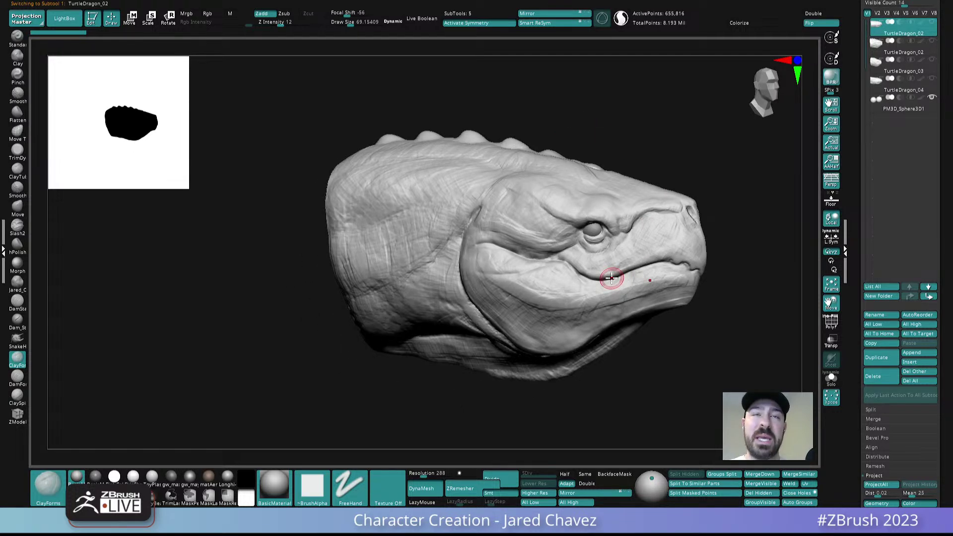
click(877, 82)
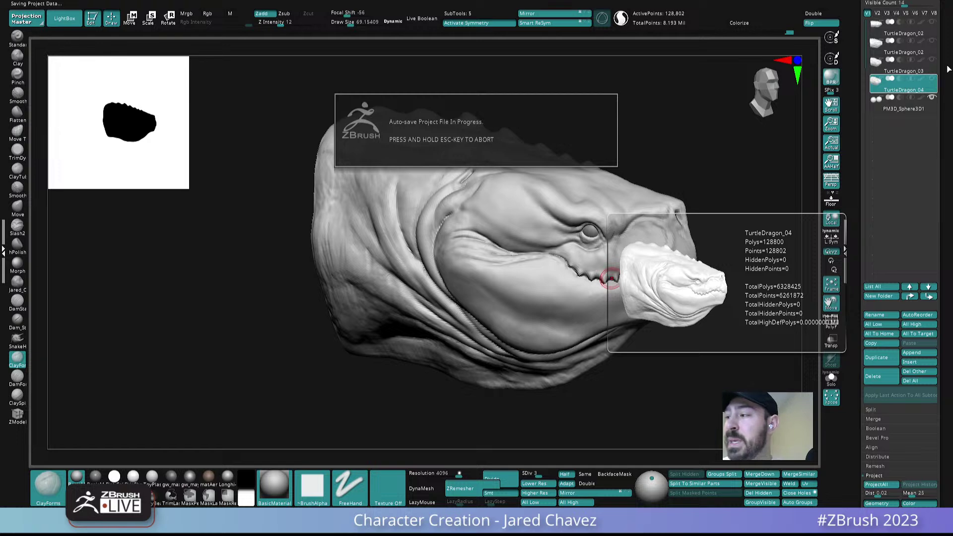
- Load a dog anatomy tool from the Zbrush folder inside AnimalAnatomy
drag(948, 65, 945, 252)
click(879, 33)
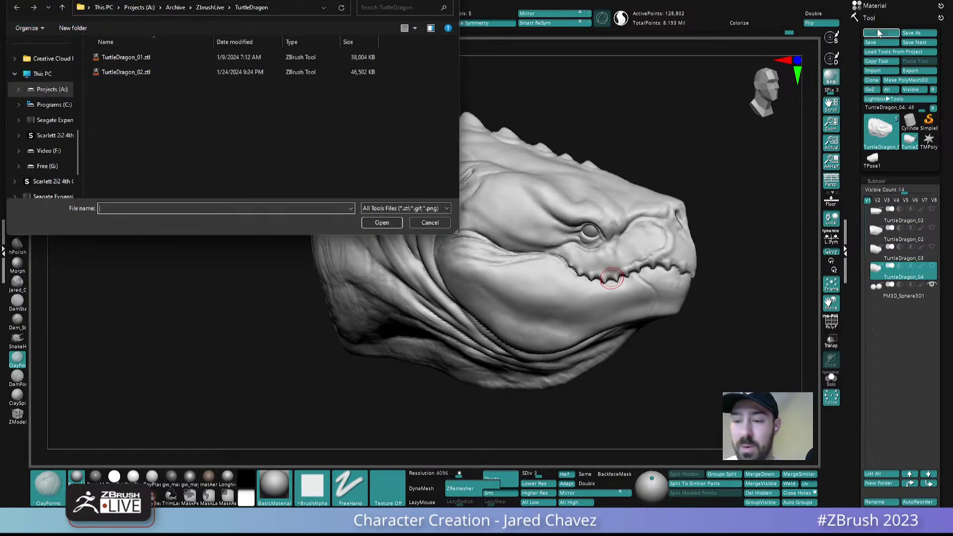
click(213, 7)
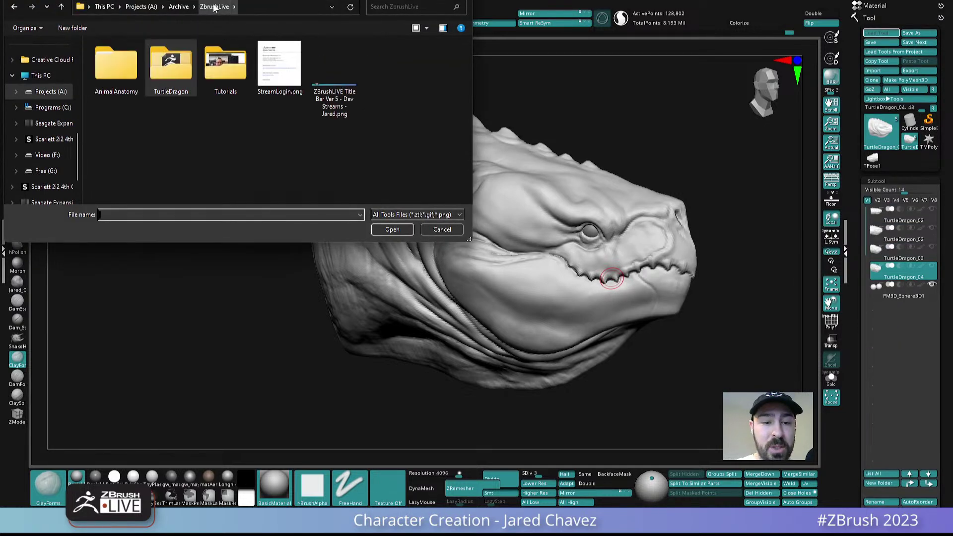
double_click(118, 75)
double_click(159, 77)
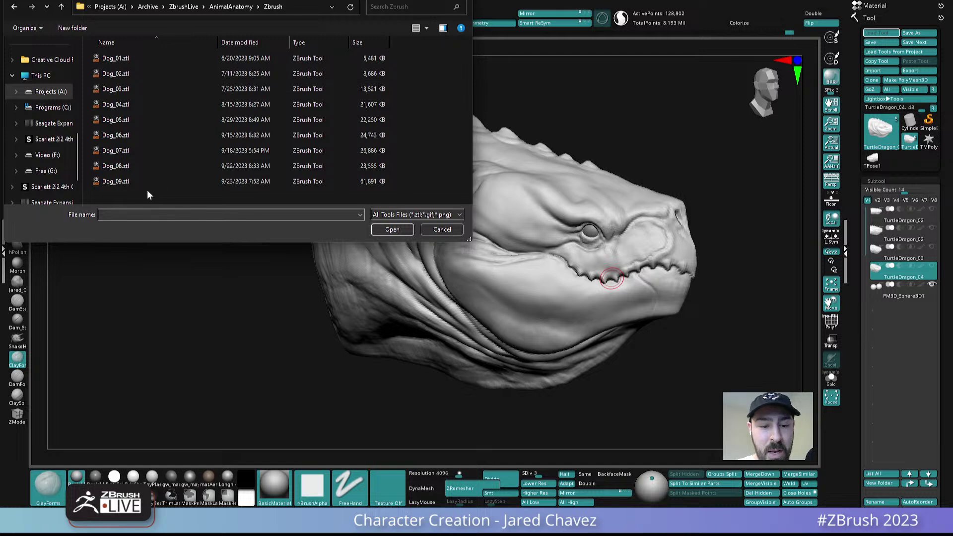
double_click(135, 71)
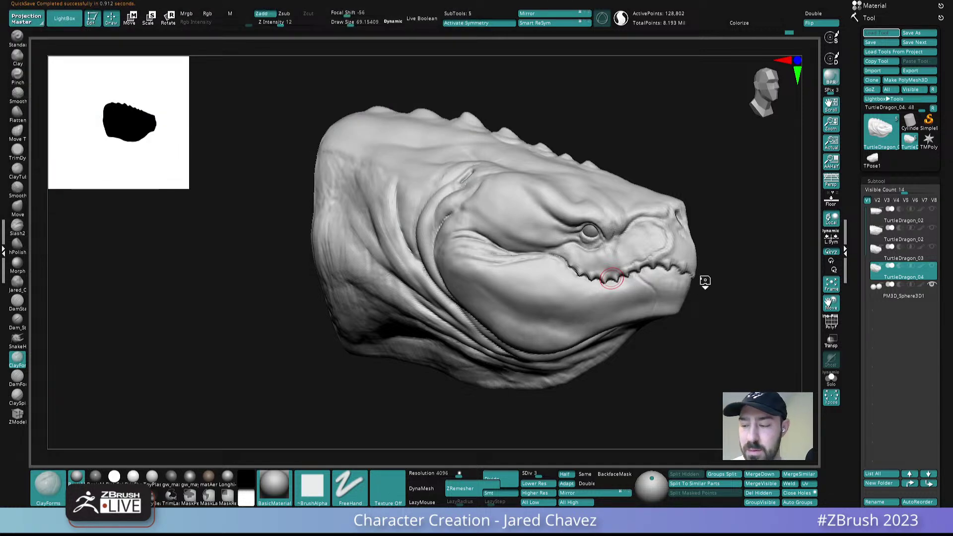
- Examine the dog model's simplified muscle forms around the head, neck and shoulders
alt+right_drag(747, 253, 402, 288)
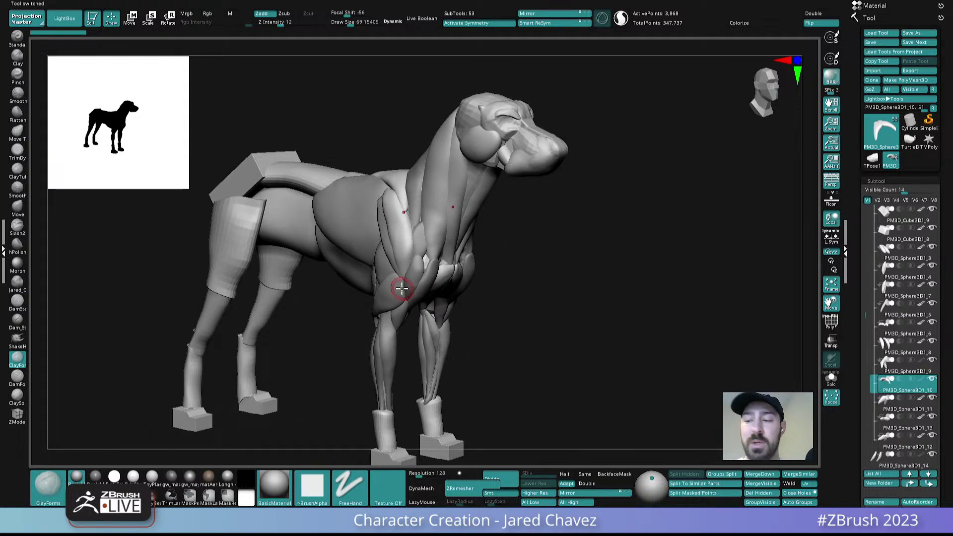
right_drag(571, 155, 509, 151)
ctrl+right_drag(463, 121, 442, 263)
right_drag(461, 213, 412, 230)
alt+right_drag(283, 253, 398, 185)
right_drag(349, 215, 393, 208)
alt+right_drag(699, 180, 536, 201)
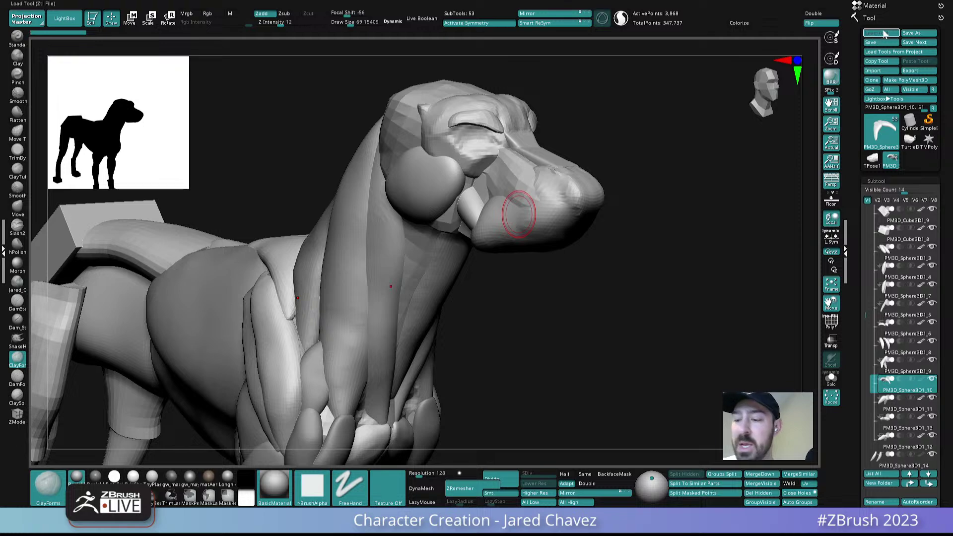
- Load the sculpted dog head tool and compare its surface forms with the dog's muscle model
double_click(125, 91)
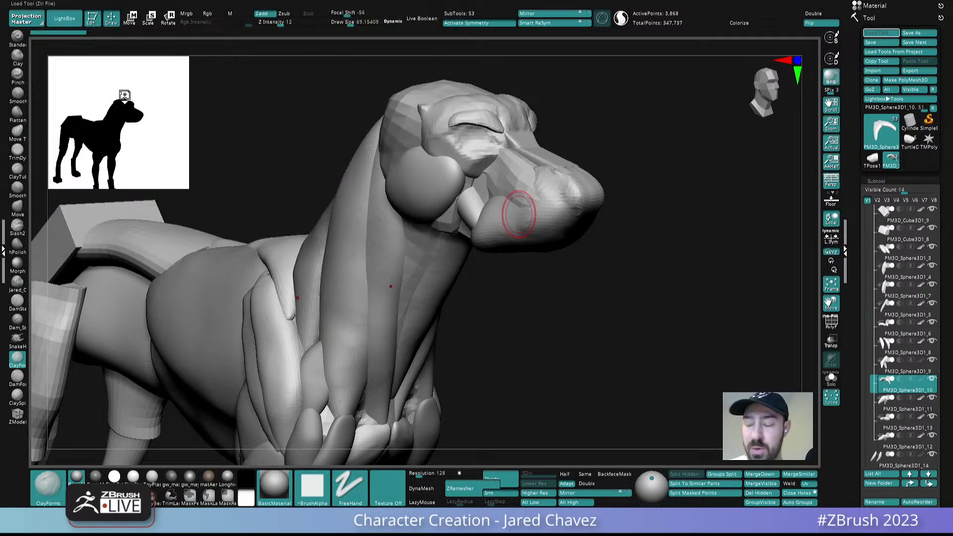
right_drag(574, 214, 440, 219)
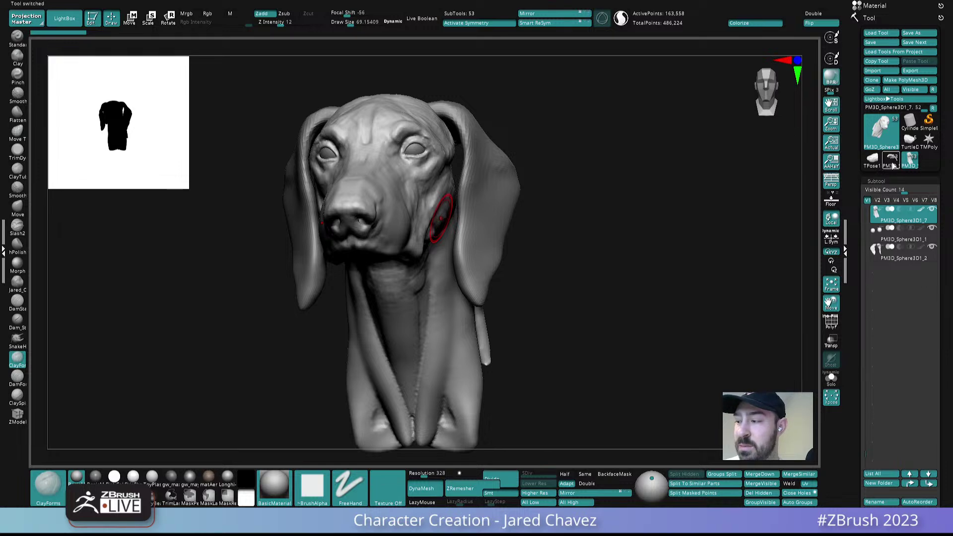
click(892, 162)
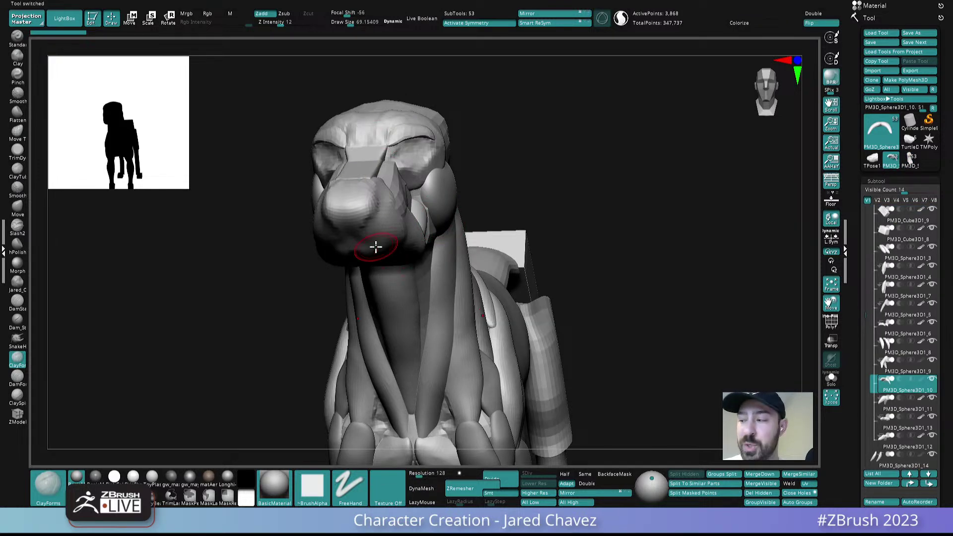
click(910, 158)
drag(541, 238, 389, 244)
right_drag(389, 243, 480, 201)
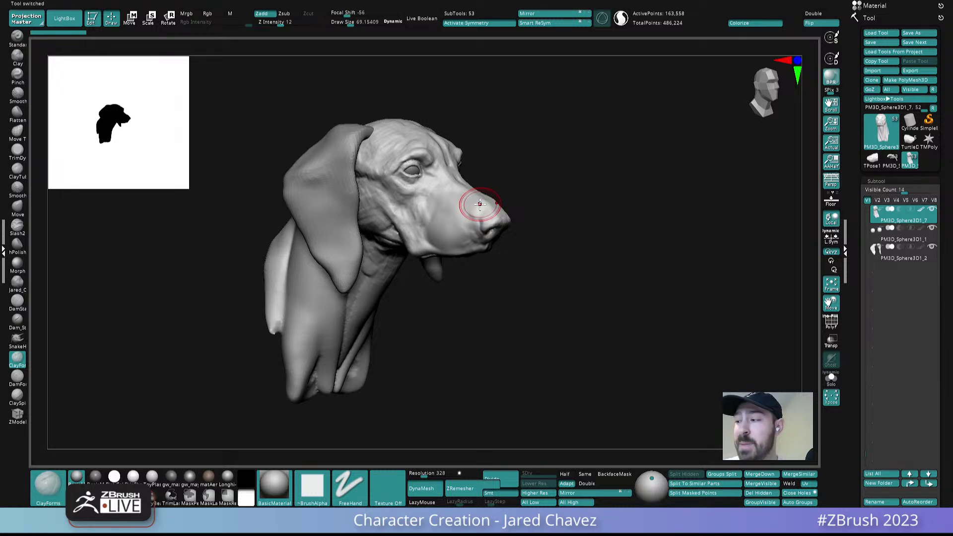
- View the TPose1 turtle-dragon mesh, return to the TurtleDragon_04 tool and restore the default number of tool thumbnails
click(872, 158)
key(f)
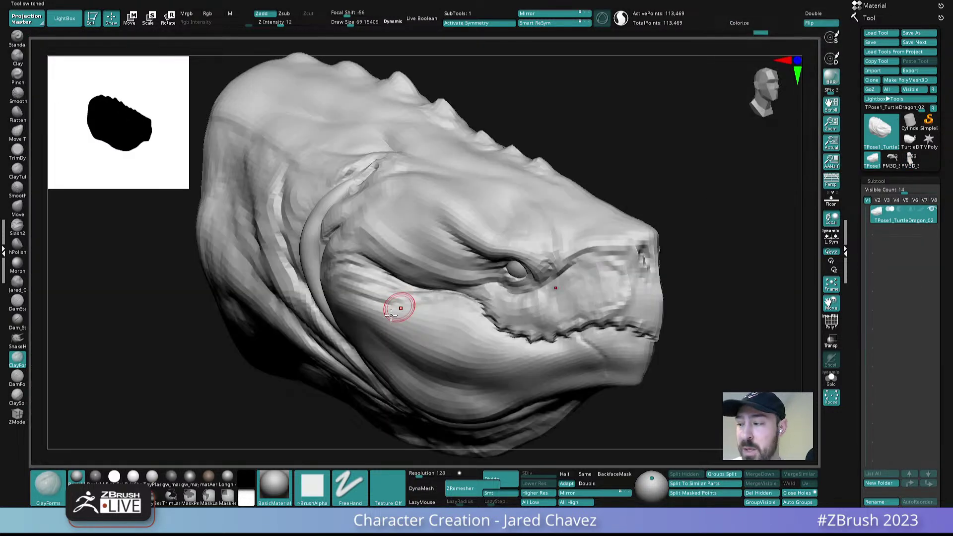
click(910, 140)
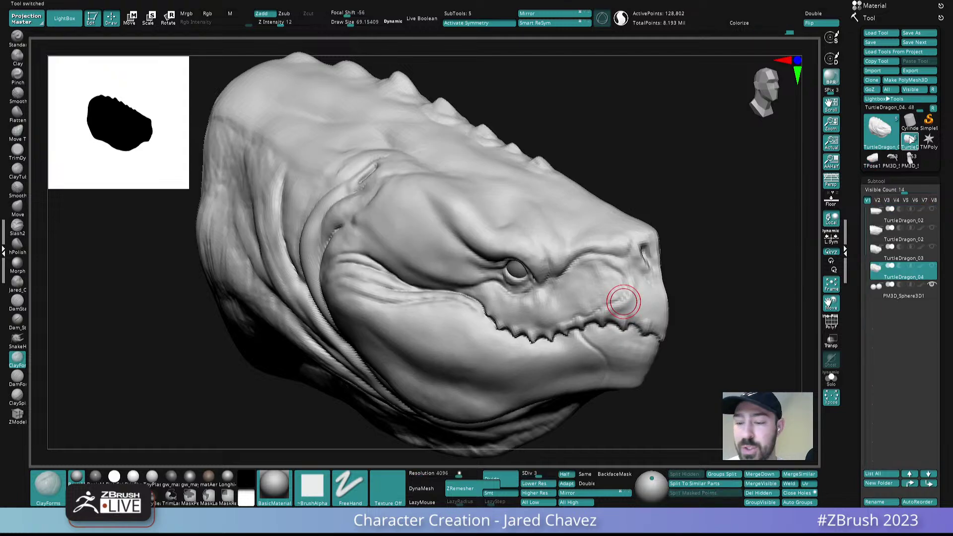
key(f)
click(934, 109)
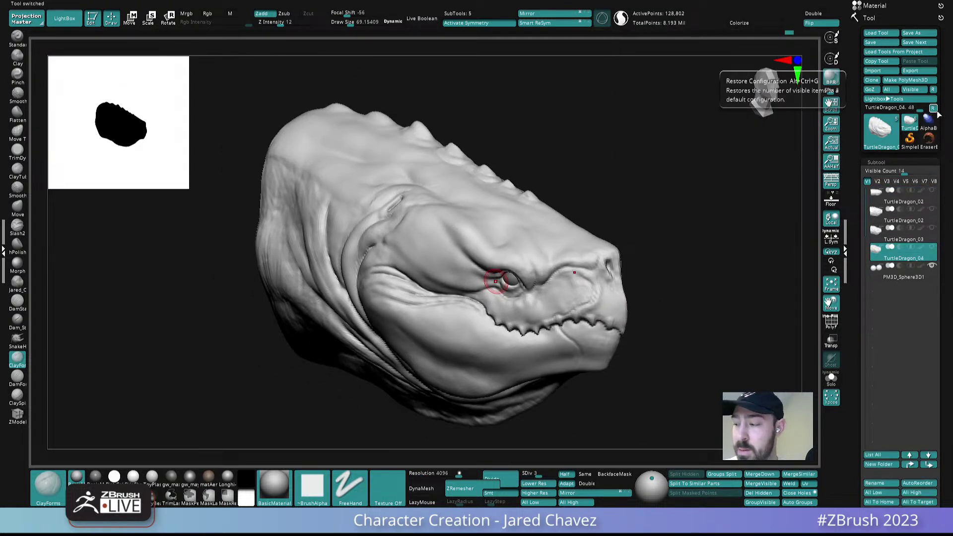
- Switch to the Move brush and lower the head to subdivision level 1
mouse_move(422, 281)
right_down()
mouse_move(487, 302)
mouse_move(469, 248)
mouse_move(489, 303)
right_up()
ctrl+right_drag(489, 303, 503, 219)
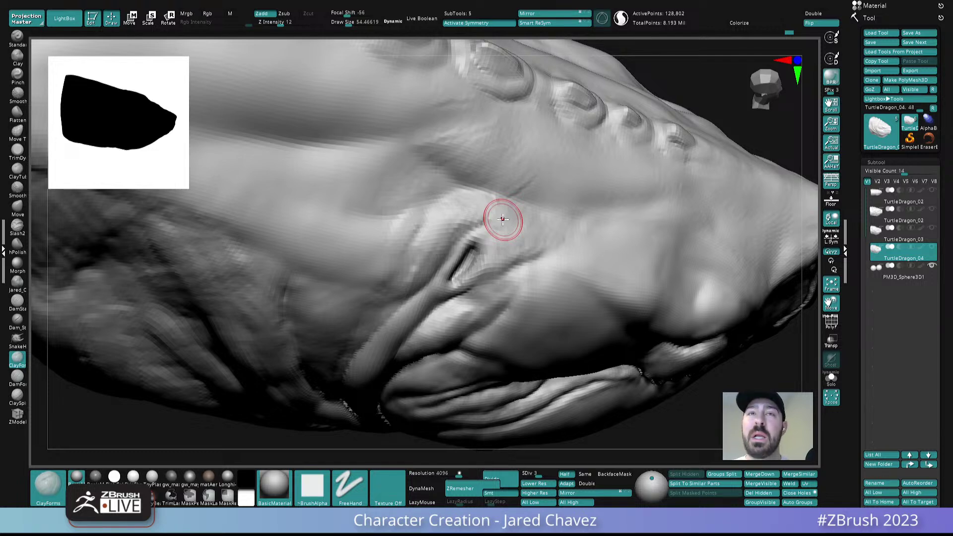
right_drag(503, 219, 482, 215)
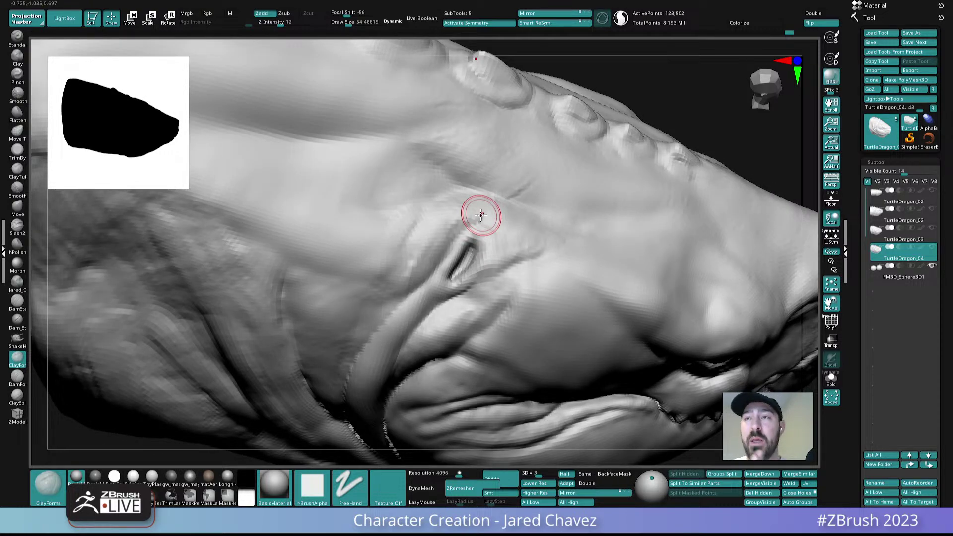
right_drag(481, 215, 502, 229)
key(s)
drag(496, 223, 515, 221)
key(ctrl+1)
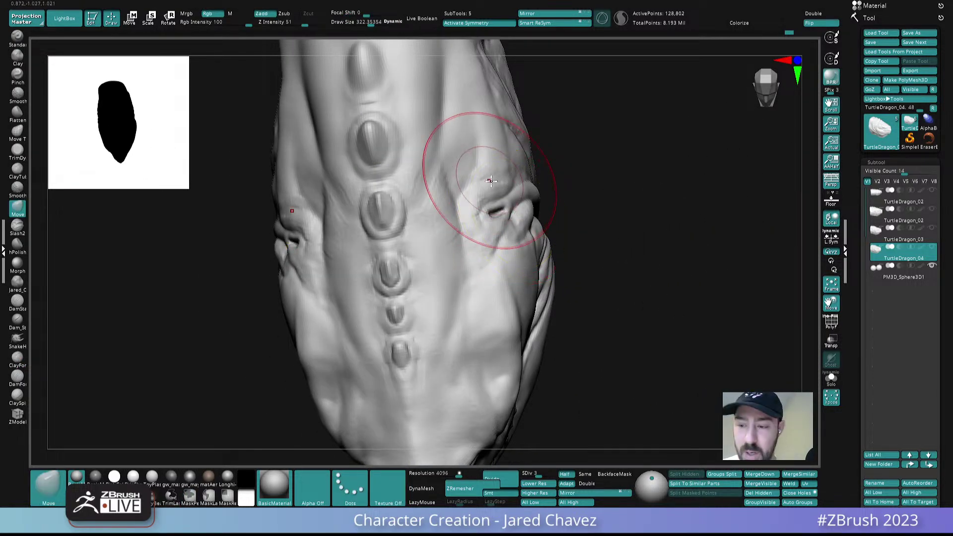
right_drag(489, 181, 496, 195)
drag(543, 474, 521, 470)
right_drag(481, 165, 498, 148)
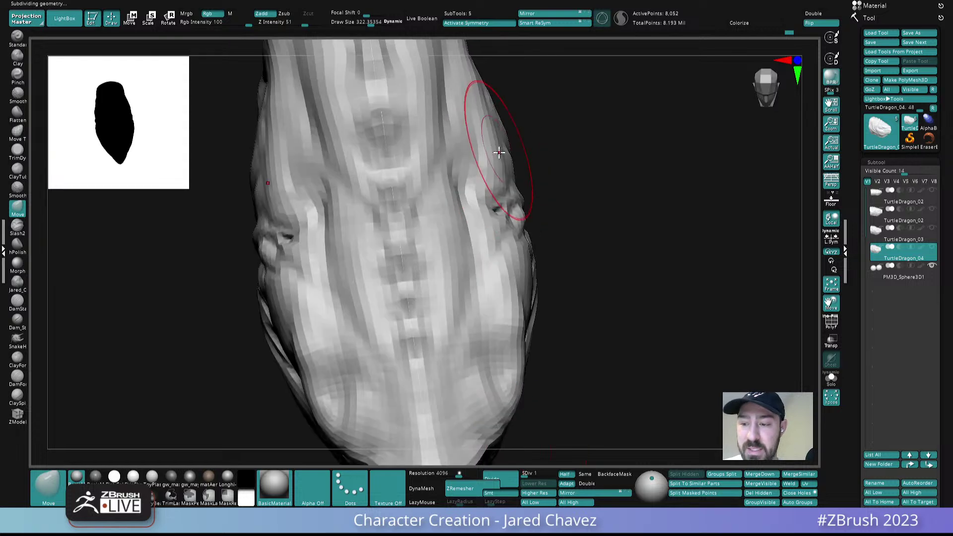
- Adjust the broad mass around the ear with the Move brush at draw sizes of about 557 and 322, and restore subdivision level 3
key(s)
drag(500, 159, 501, 174)
right_drag(502, 173, 513, 143)
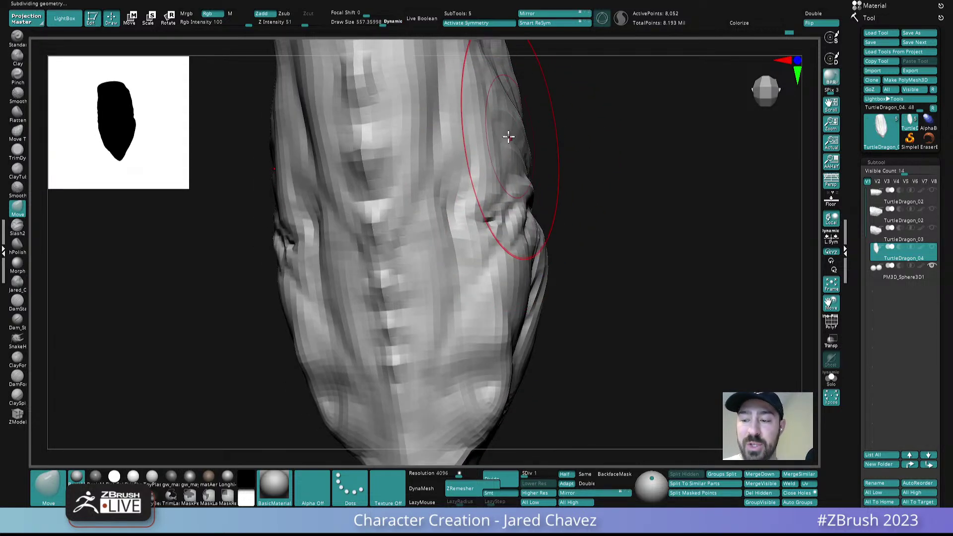
ctrl+right_drag(485, 213, 409, 171)
mouse_move(398, 273)
alt+right_down()
mouse_move(519, 184)
mouse_move(460, 198)
alt+right_up()
key(s)
drag(473, 198, 458, 198)
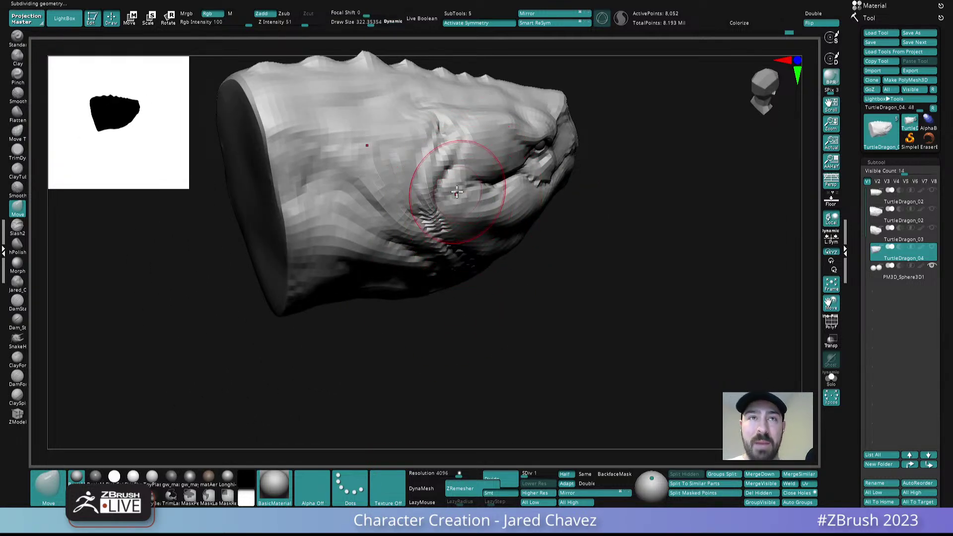
click(539, 474)
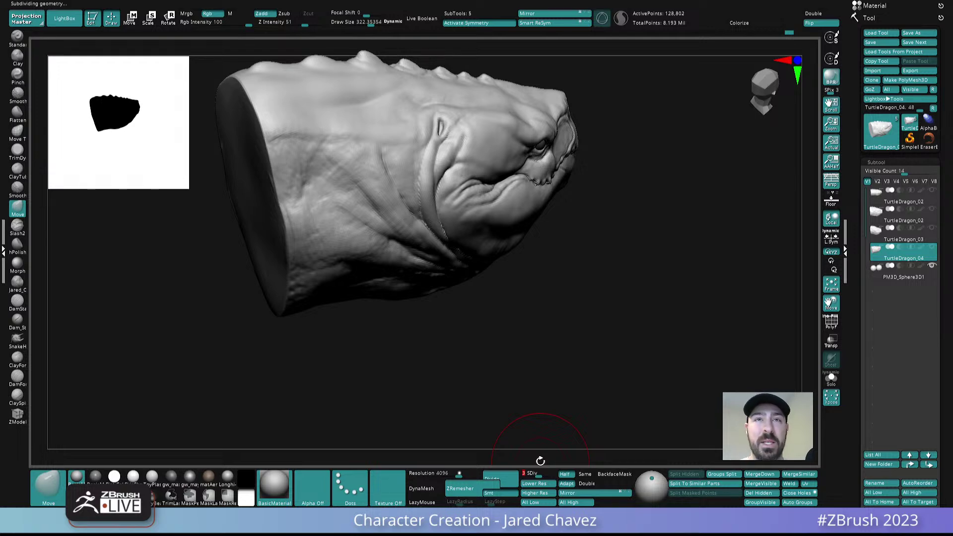
- Refine the shapes around the ear slit with the Move brush, reducing the draw size to about 86
right_drag(439, 198, 447, 259)
alt+right_drag(451, 174, 450, 318)
ctrl+right_drag(408, 226, 413, 278)
mouse_move(413, 278)
right_down()
mouse_move(418, 225)
mouse_move(422, 272)
right_up()
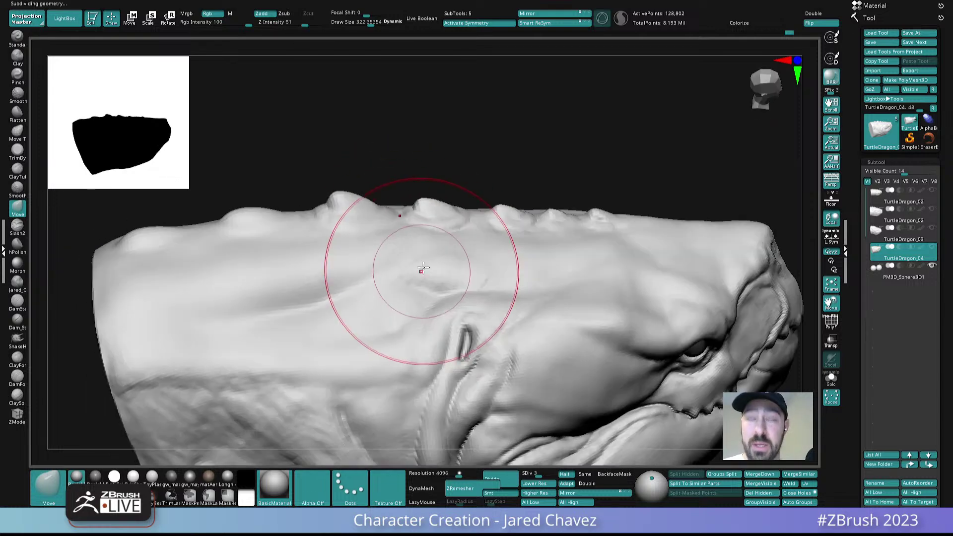
key(s)
drag(441, 262, 427, 261)
mouse_move(428, 313)
alt+right_down()
mouse_move(432, 228)
mouse_move(446, 256)
alt+right_up()
key(s)
mouse_move(446, 255)
mouse_down()
mouse_move(426, 249)
mouse_move(432, 241)
mouse_up()
- Raise the head to subdivision level 4 and adjust the area behind the ear slit with the Move brush at about 65 draw size
click(545, 474)
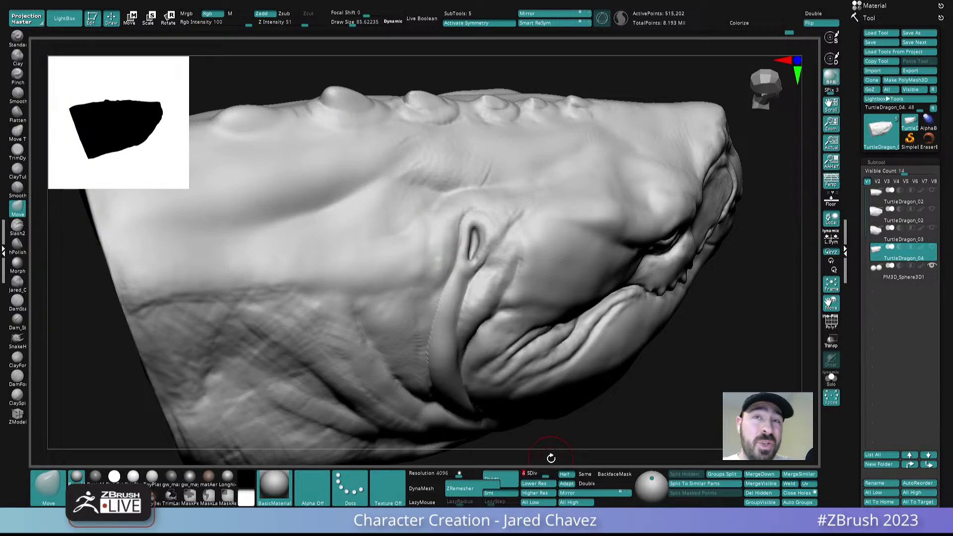
mouse_move(432, 257)
right_down()
mouse_move(408, 252)
mouse_move(462, 276)
right_up()
key(s)
drag(443, 241, 428, 239)
- Switch to the ClayForms brush and lay initial strokes on the surface behind and above the ear slit
click(18, 359)
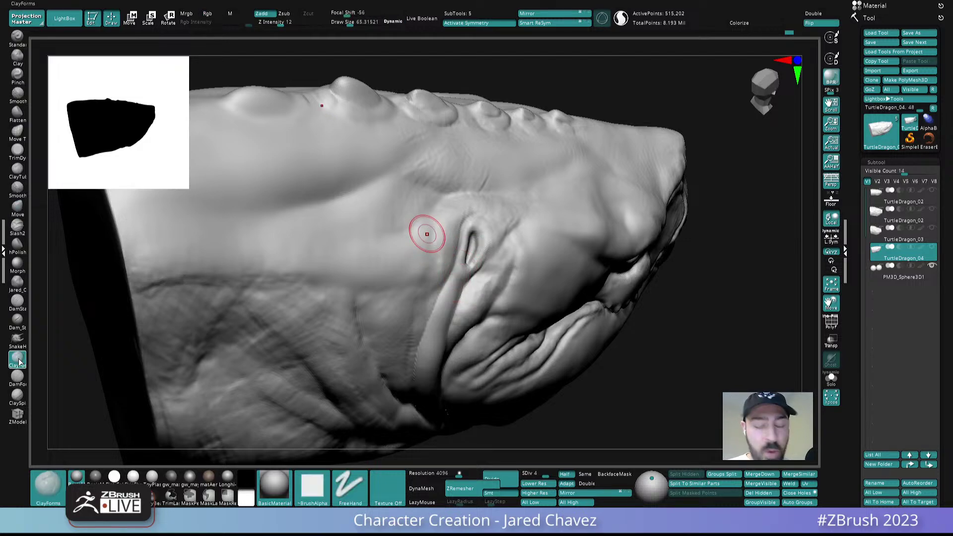
mouse_move(421, 219)
ctrl+right_down()
mouse_move(468, 186)
mouse_move(524, 246)
ctrl+right_up()
mouse_move(436, 233)
right_down()
mouse_move(409, 224)
mouse_move(413, 242)
right_up()
key(s)
drag(415, 242, 411, 241)
right_drag(397, 204, 400, 211)
mouse_move(383, 193)
mouse_down()
mouse_move(375, 213)
mouse_move(392, 211)
mouse_move(396, 196)
mouse_up()
right_drag(395, 198, 388, 208)
key(s)
drag(396, 209, 375, 276)
- Add short ClayForms strokes from behind the ear slit toward the row of bumps on the head
mouse_move(376, 276)
right_down()
mouse_move(430, 174)
mouse_move(407, 179)
mouse_move(425, 180)
right_up()
drag(428, 181, 413, 177)
right_drag(419, 181, 415, 183)
drag(413, 182, 396, 180)
right_drag(408, 179, 403, 176)
drag(403, 177, 362, 194)
- Build a raised fold across the area behind the ear slit with ClayForms strokes at a draw size of about 48
ctrl+right_drag(371, 148, 396, 151)
right_drag(551, 179, 443, 196)
key(s)
drag(443, 196, 447, 194)
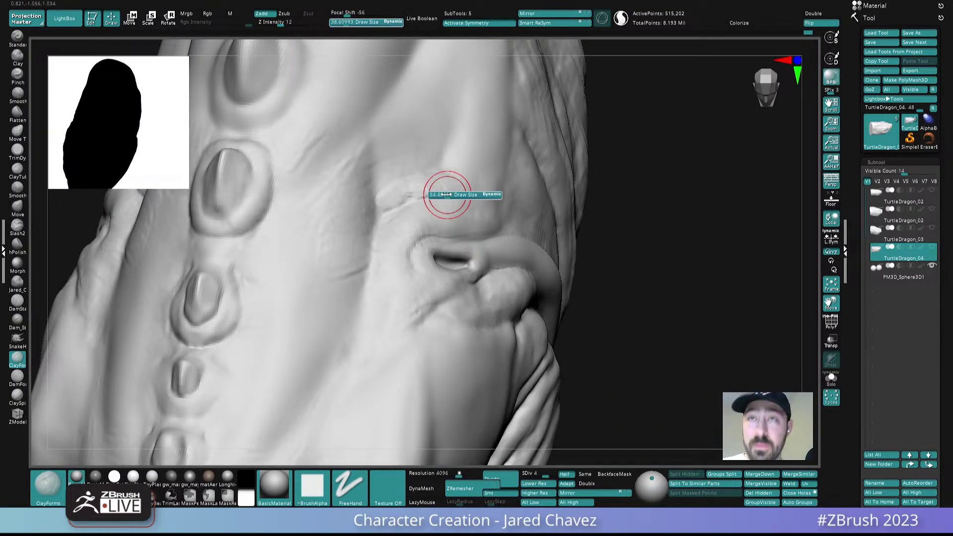
mouse_move(449, 175)
right_down()
mouse_move(447, 165)
mouse_move(468, 175)
right_up()
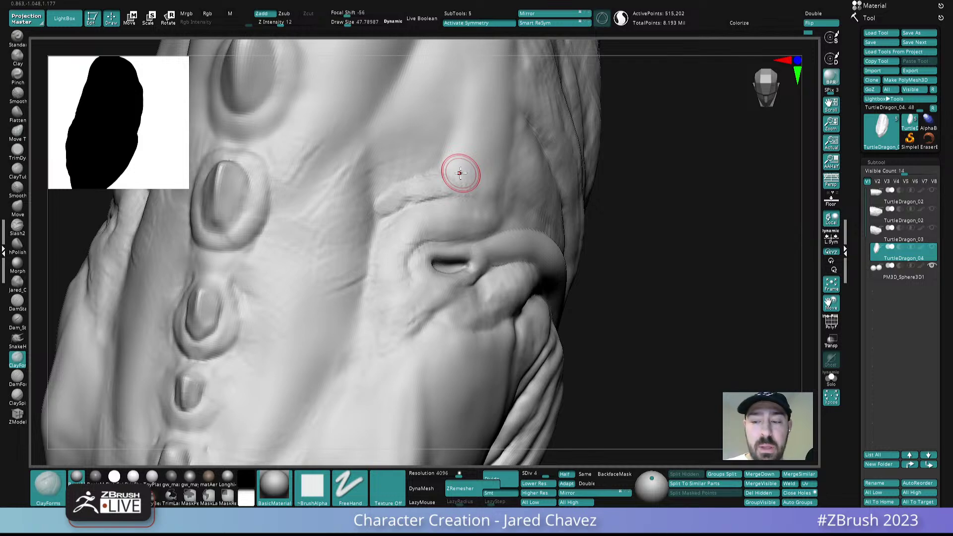
right_drag(470, 168, 464, 189)
mouse_move(464, 189)
mouse_down()
mouse_move(503, 176)
mouse_move(426, 185)
mouse_up()
right_drag(419, 184, 440, 153)
drag(434, 180, 412, 187)
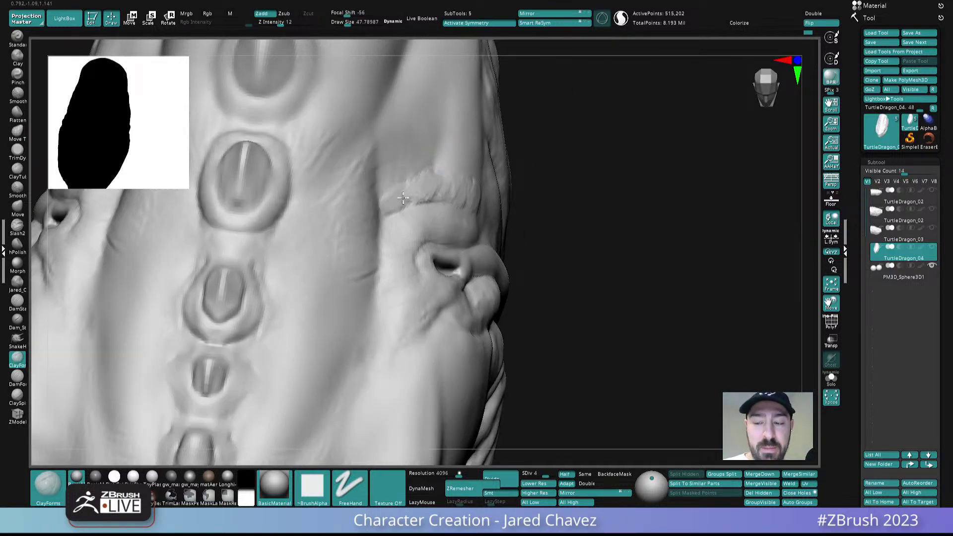
right_drag(440, 171, 430, 185)
drag(430, 186, 437, 160)
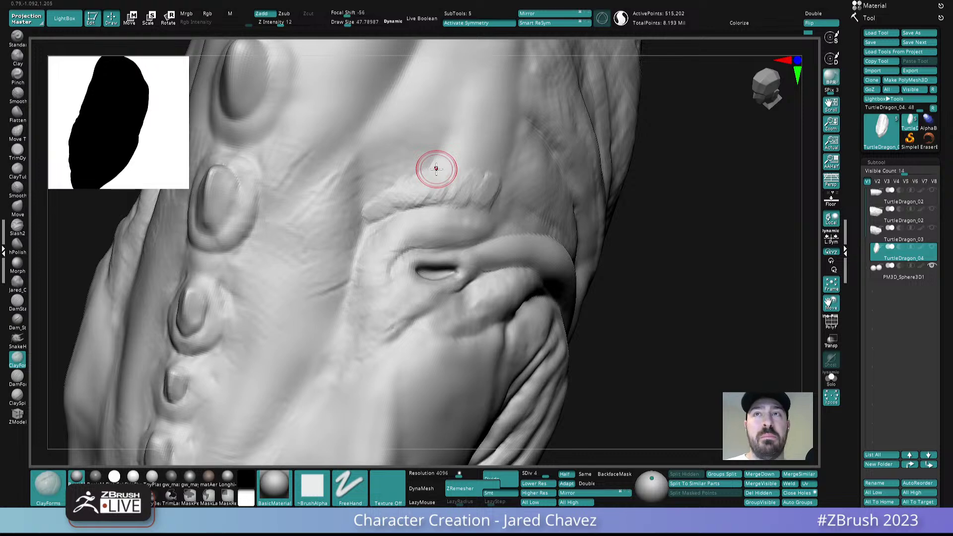
- Thicken the fold behind the ear slit with a diagonal ClayForms stroke at a draw size of about 62
right_drag(437, 169, 451, 168)
key(s)
mouse_move(414, 182)
mouse_down()
mouse_move(399, 182)
mouse_move(428, 185)
mouse_move(393, 204)
mouse_move(417, 181)
mouse_up()
key(s)
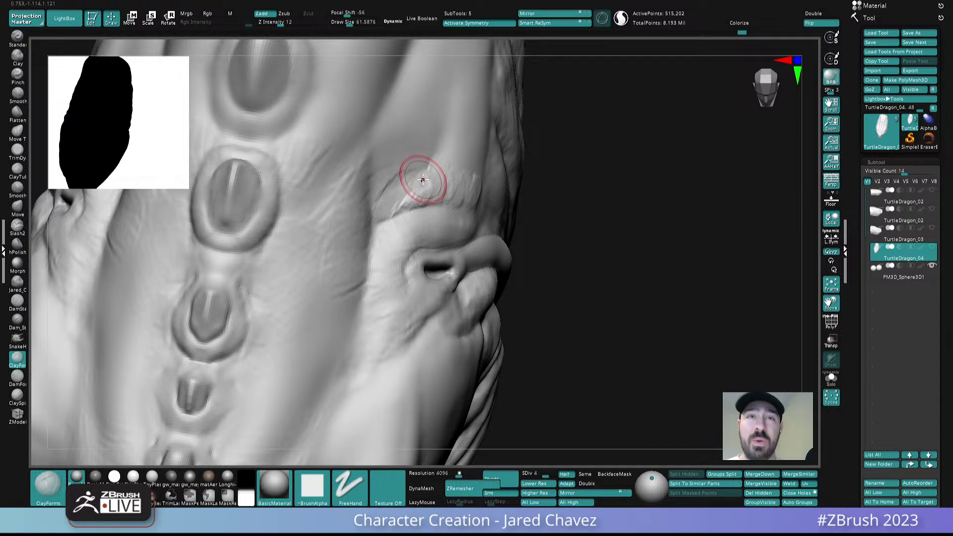
mouse_move(423, 180)
right_down()
mouse_move(384, 181)
mouse_move(380, 172)
mouse_move(415, 169)
right_up()
drag(448, 168, 384, 212)
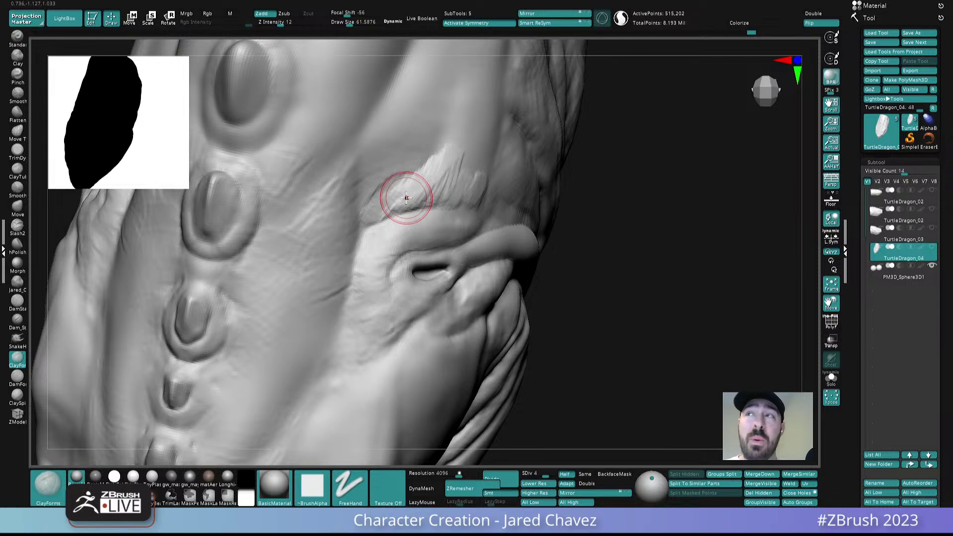
- Lay more diagonal ClayForms strokes from the neck side of the fold down to its inner end beside the bumps
right_drag(407, 198, 375, 191)
right_drag(468, 164, 433, 158)
drag(455, 143, 431, 162)
right_drag(431, 161, 473, 171)
drag(435, 172, 379, 219)
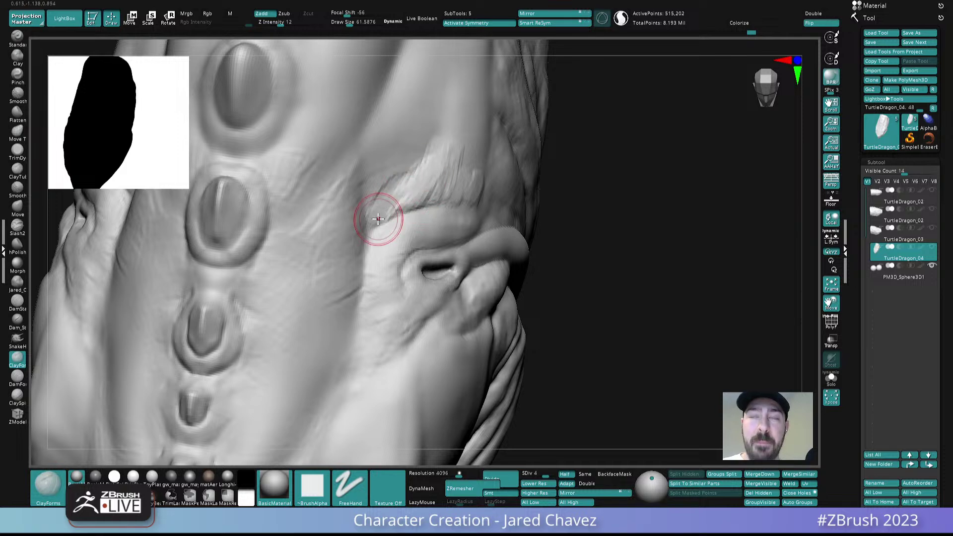
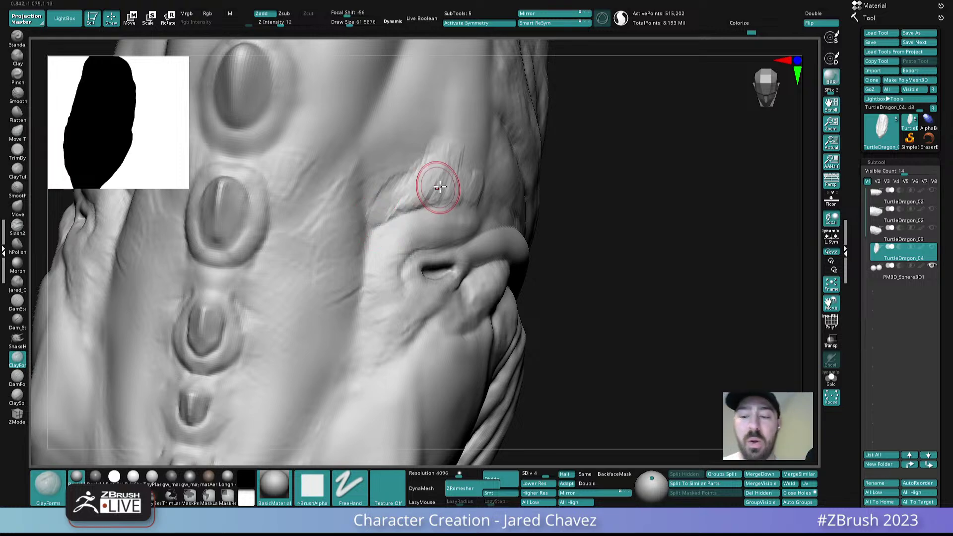
- Build up the fold behind the ear slit with a diagonal ClayForms stroke and smooth it along its length
right_drag(436, 187, 444, 206)
alt+right_drag(446, 156, 458, 226)
mouse_move(446, 227)
mouse_down()
mouse_move(436, 257)
mouse_move(392, 281)
mouse_up()
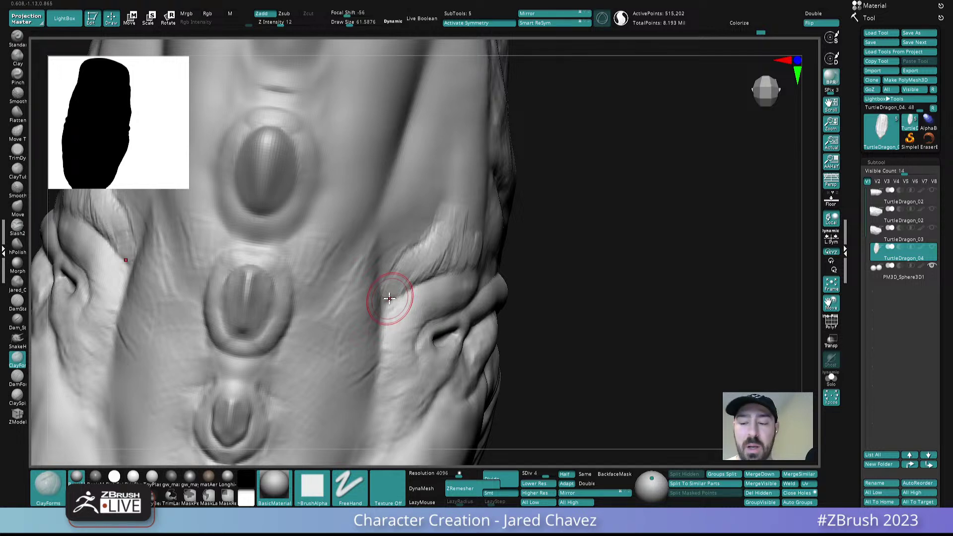
right_drag(389, 298, 453, 212)
mouse_move(455, 210)
shift+mouse_down()
mouse_move(437, 244)
mouse_move(420, 239)
mouse_move(406, 262)
shift+mouse_up()
mouse_move(468, 228)
shift+mouse_down()
mouse_move(471, 247)
mouse_move(475, 234)
mouse_move(450, 243)
shift+mouse_up()
- Lay one more ClayForms stroke across the fold and smooth its inner end into the head surface
right_drag(469, 221, 475, 249)
mouse_move(479, 224)
mouse_down()
mouse_move(466, 253)
mouse_move(434, 270)
mouse_move(397, 265)
mouse_up()
mouse_move(443, 219)
shift+mouse_down()
mouse_move(410, 276)
mouse_move(460, 262)
mouse_move(373, 279)
shift+mouse_up()
- Check the ear area from the side and above, and smooth the crease between the ear slit and the bumps
mouse_move(417, 243)
right_down()
mouse_move(414, 220)
mouse_move(468, 171)
mouse_move(532, 217)
mouse_move(479, 266)
mouse_move(466, 254)
right_up()
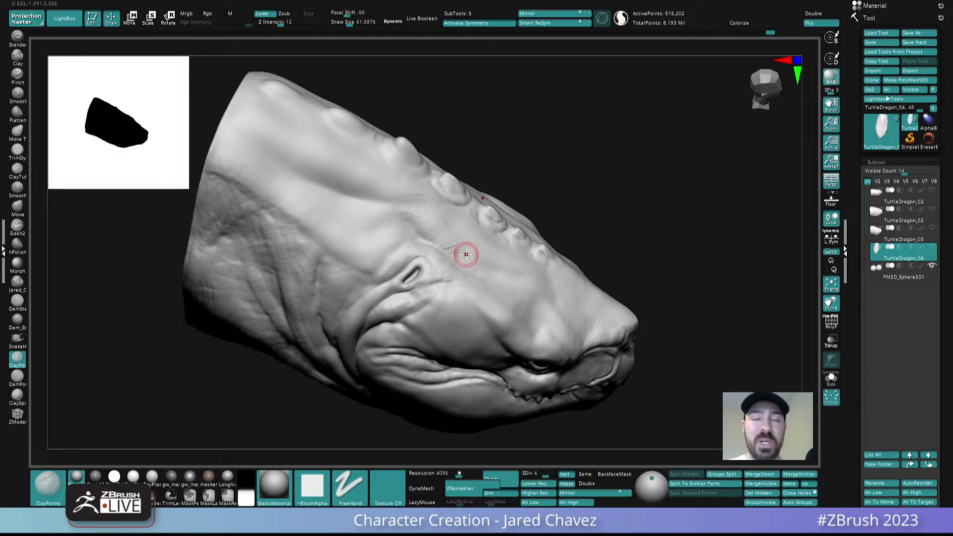
mouse_move(422, 243)
right_down()
mouse_move(419, 185)
mouse_move(402, 283)
right_up()
mouse_move(387, 245)
alt+right_down()
mouse_move(440, 249)
mouse_move(427, 328)
mouse_move(488, 208)
mouse_move(457, 256)
mouse_move(460, 277)
alt+right_up()
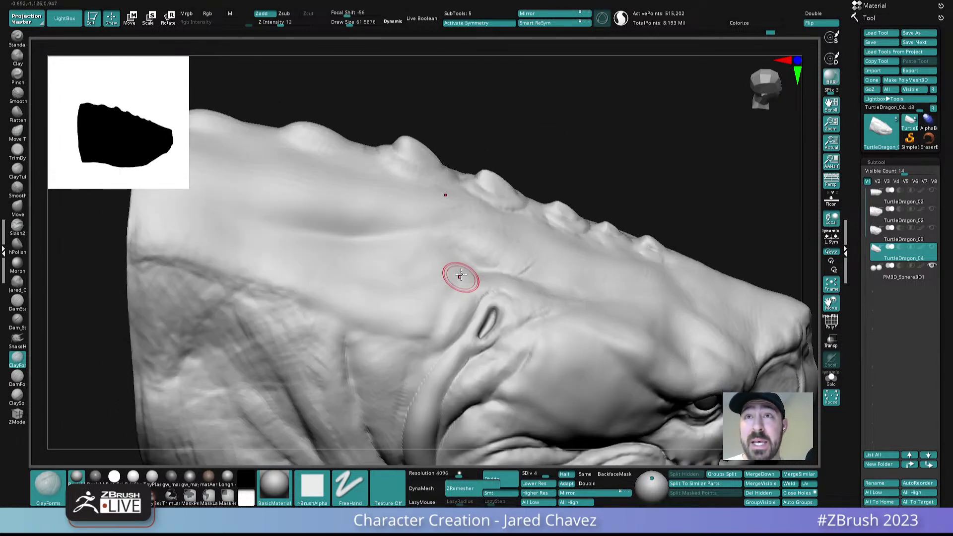
mouse_move(502, 236)
alt+right_down()
mouse_move(449, 249)
mouse_move(511, 296)
alt+right_up()
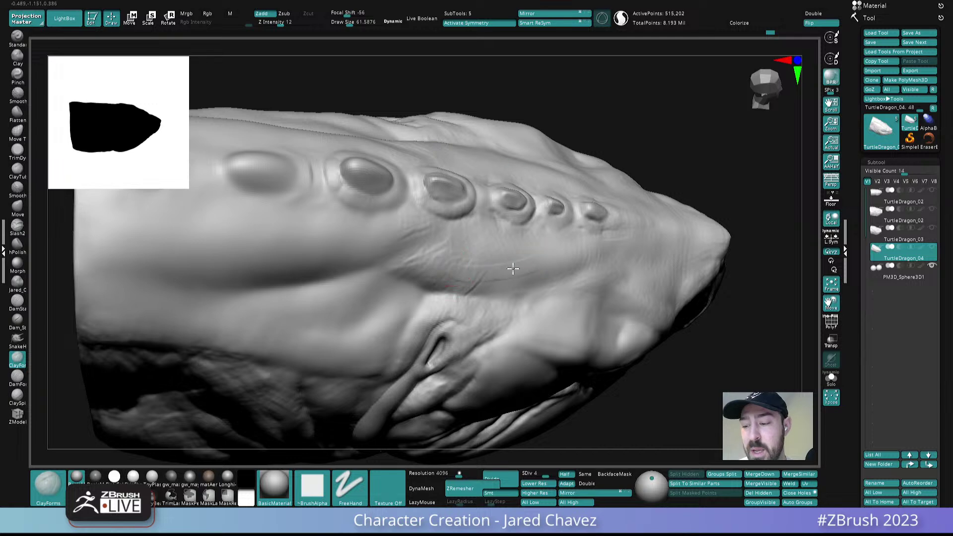
mouse_move(617, 274)
alt+right_down()
mouse_move(447, 290)
mouse_move(467, 278)
mouse_move(437, 339)
mouse_move(398, 238)
alt+right_up()
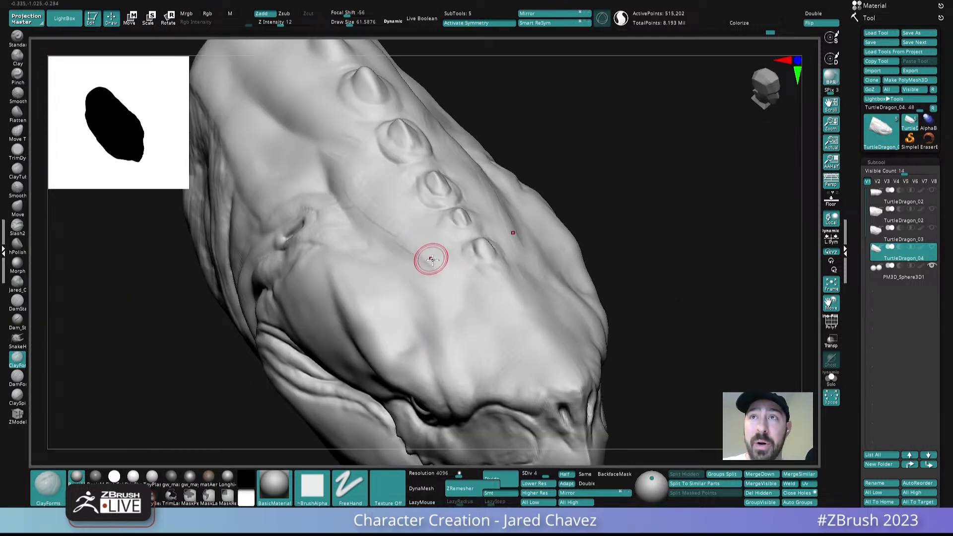
key(shift)
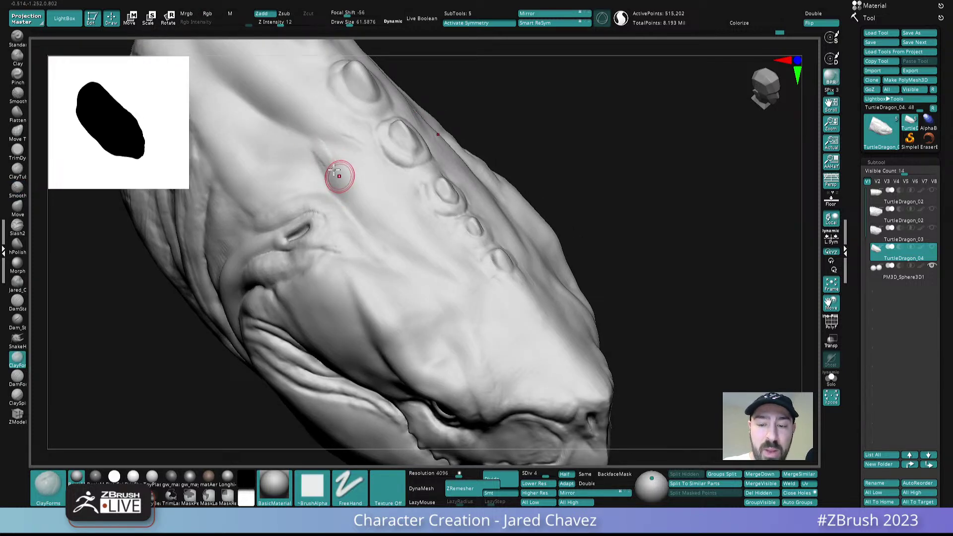
key(shift)
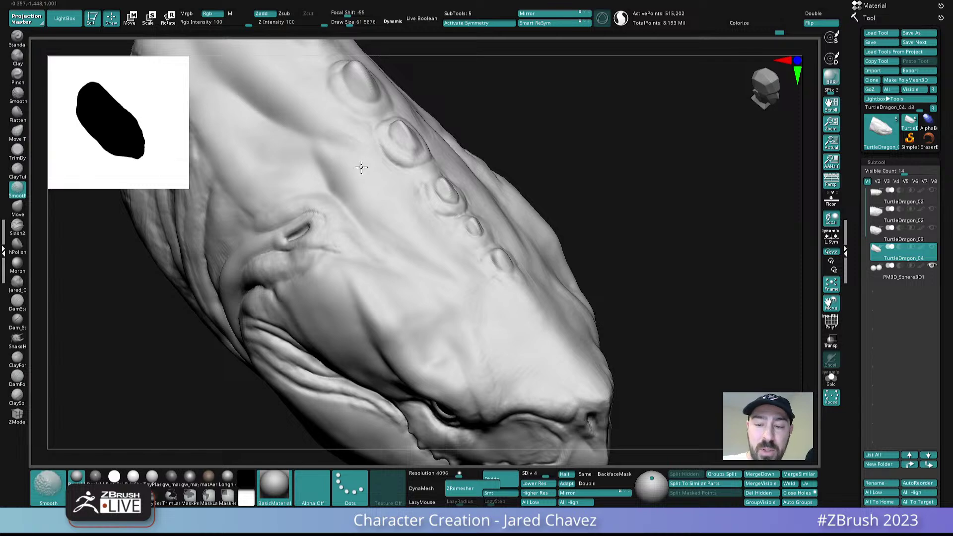
- Add ClayForms strokes along the strip between the ear slit and the row of bumps, and smooth them
mouse_move(312, 149)
ctrl+right_down()
mouse_move(374, 166)
mouse_move(473, 244)
mouse_move(465, 278)
mouse_move(479, 327)
mouse_move(489, 308)
ctrl+right_up()
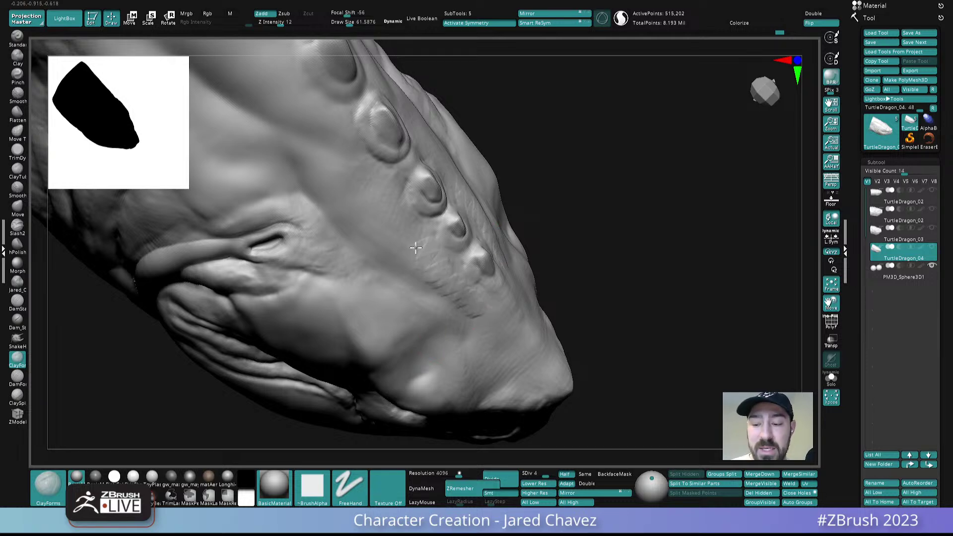
drag(399, 229, 366, 191)
right_drag(374, 180, 382, 209)
drag(372, 187, 339, 173)
right_drag(356, 168, 334, 162)
shift+drag(334, 162, 341, 192)
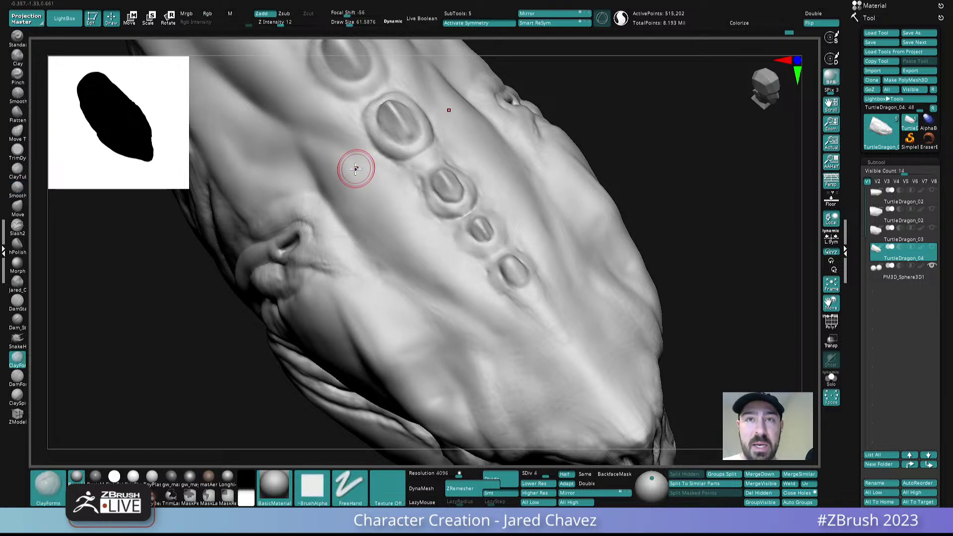
- Sculpt short ClayForms folds on the snout behind the nostril at a draw size of about 26
right_drag(356, 168, 460, 141)
right_drag(494, 274, 556, 241)
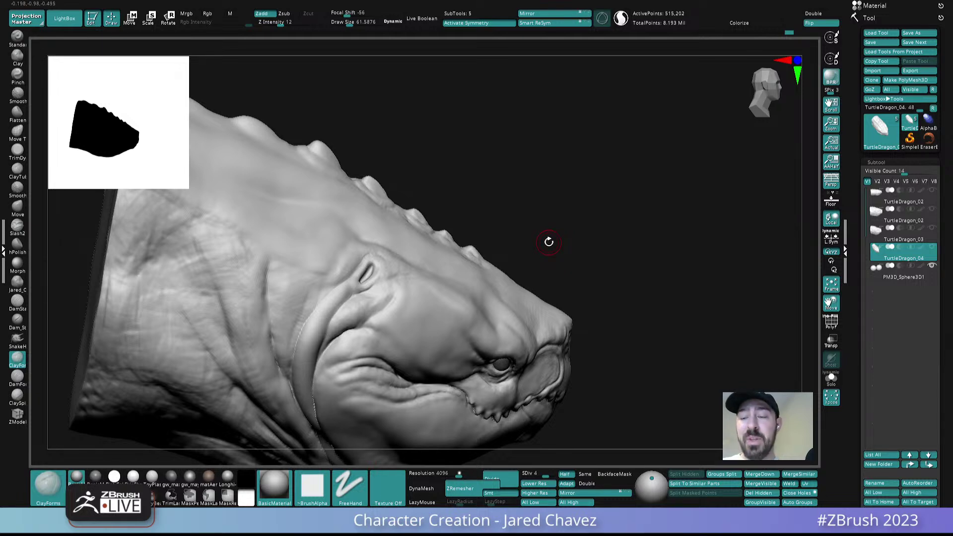
mouse_move(549, 242)
right_down()
mouse_move(494, 306)
mouse_move(489, 278)
mouse_move(446, 249)
mouse_move(450, 266)
right_up()
mouse_move(449, 266)
right_down()
mouse_move(496, 228)
mouse_move(540, 302)
mouse_move(566, 279)
mouse_move(588, 278)
mouse_move(581, 228)
mouse_move(611, 279)
mouse_move(585, 270)
mouse_move(617, 222)
mouse_move(626, 278)
mouse_move(536, 262)
mouse_move(543, 266)
right_up()
key(s)
drag(542, 266, 538, 267)
mouse_move(538, 266)
right_down()
mouse_move(547, 281)
mouse_move(540, 265)
right_up()
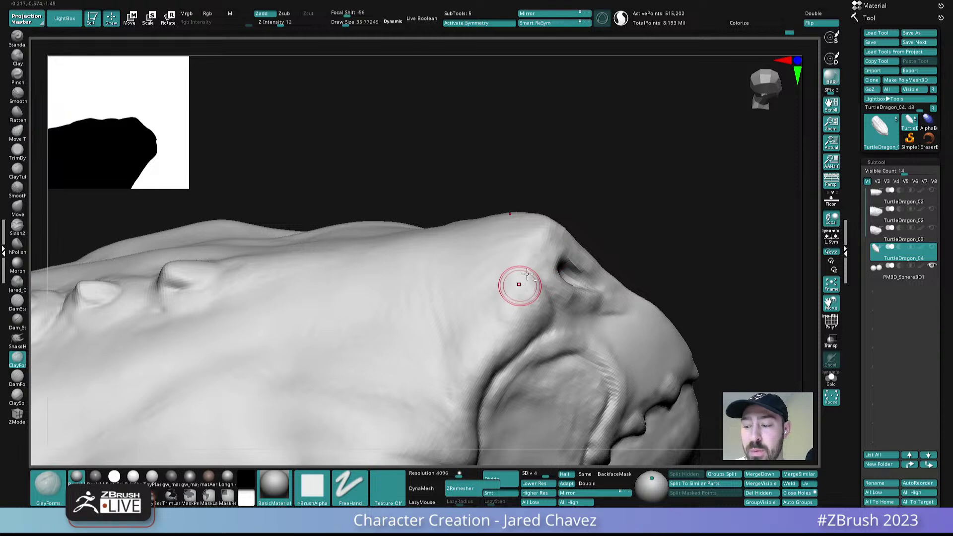
mouse_move(487, 273)
right_down()
mouse_move(517, 244)
mouse_move(489, 266)
mouse_move(446, 271)
mouse_move(470, 230)
mouse_move(462, 206)
mouse_move(454, 234)
mouse_move(476, 258)
mouse_move(421, 242)
right_up()
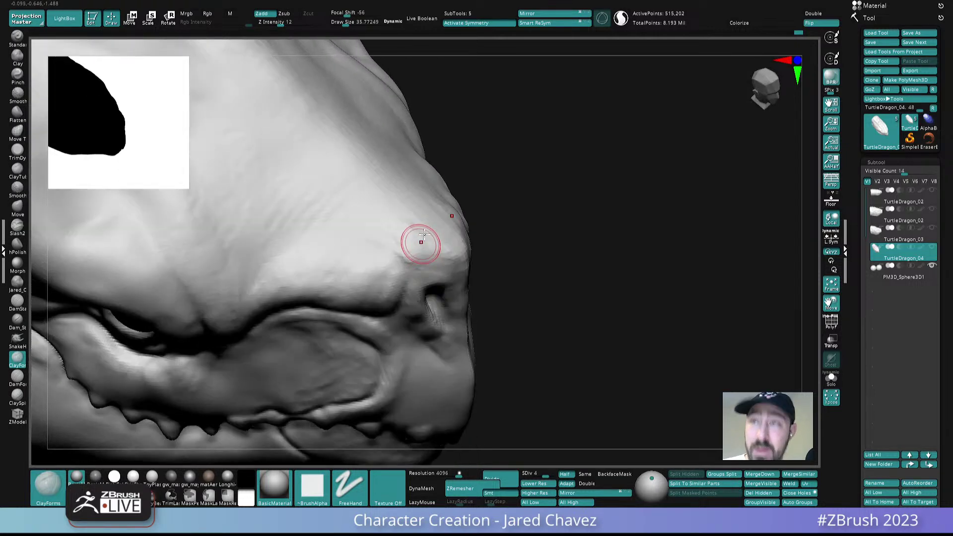
key(s)
drag(422, 217, 403, 219)
mouse_move(423, 229)
right_down()
mouse_move(426, 215)
mouse_move(411, 212)
right_up()
mouse_move(407, 253)
right_down()
mouse_move(428, 206)
mouse_move(418, 202)
mouse_move(416, 223)
mouse_move(335, 246)
mouse_move(366, 223)
mouse_move(368, 243)
mouse_move(371, 224)
mouse_move(382, 228)
mouse_move(366, 225)
right_up()
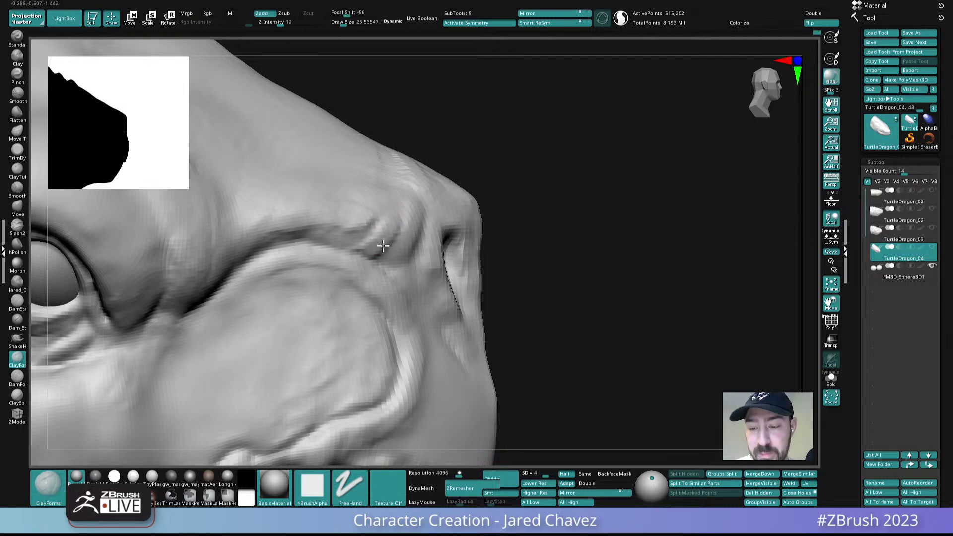
- Refine the nostril rims and the surface around the nostrils with ClayForms strokes, checking them from the side and front
right_drag(402, 234, 407, 253)
alt+right_drag(387, 219, 373, 245)
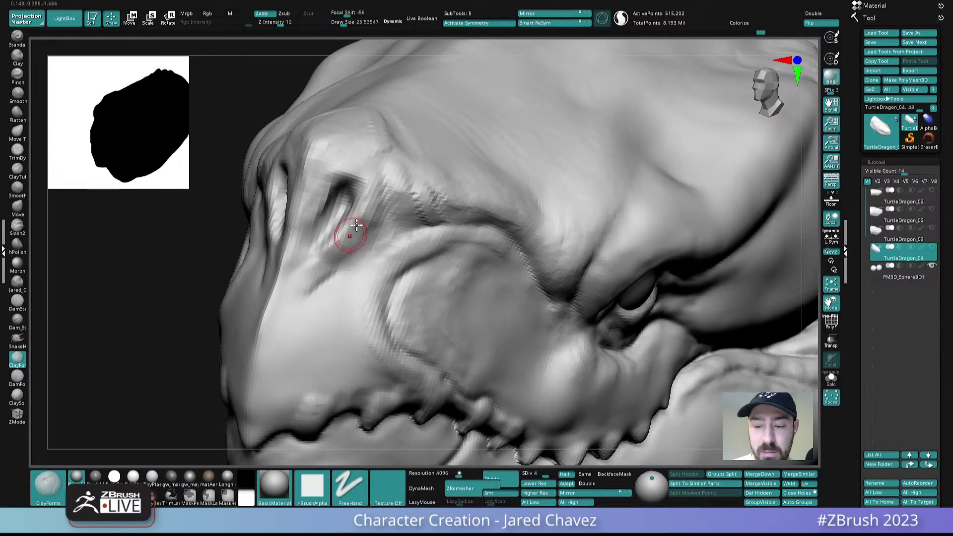
right_drag(311, 264, 414, 223)
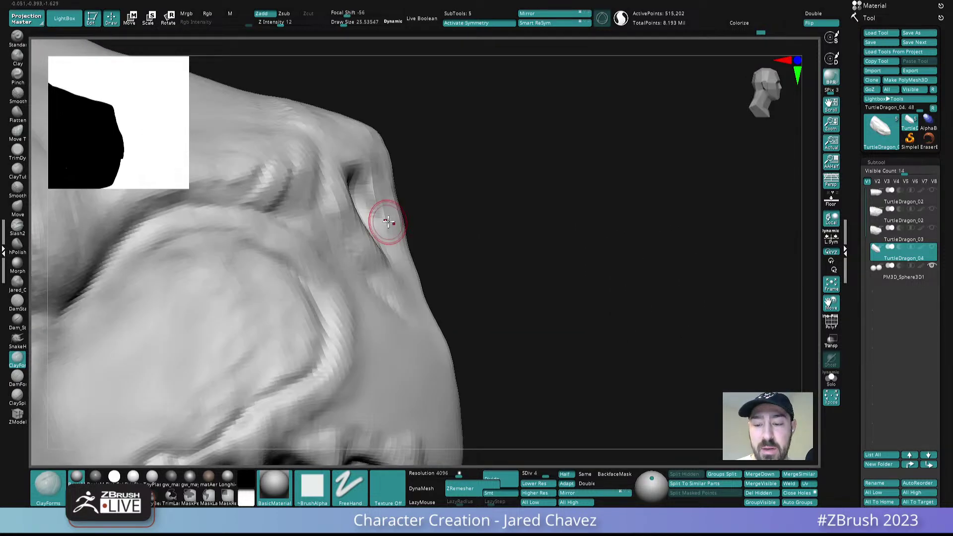
right_drag(388, 189, 368, 184)
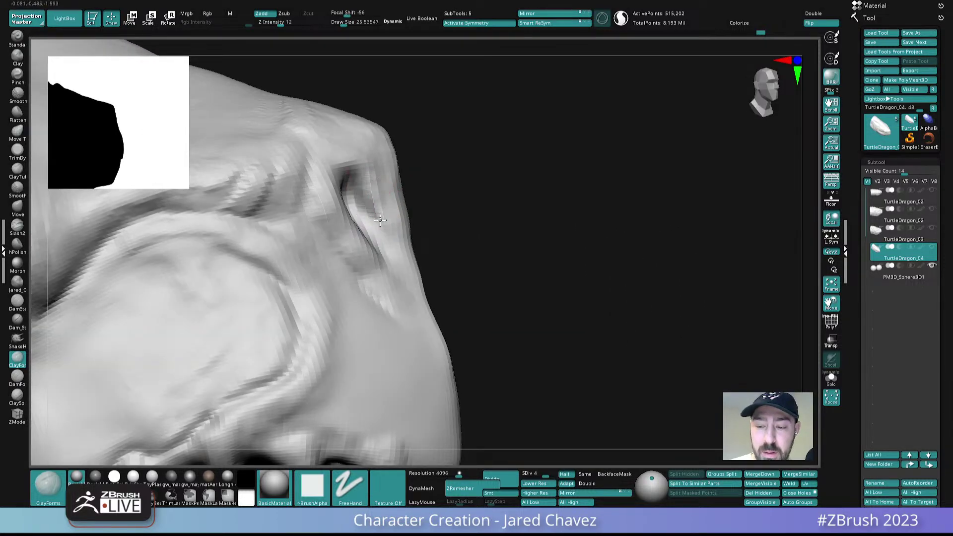
right_drag(397, 254, 372, 209)
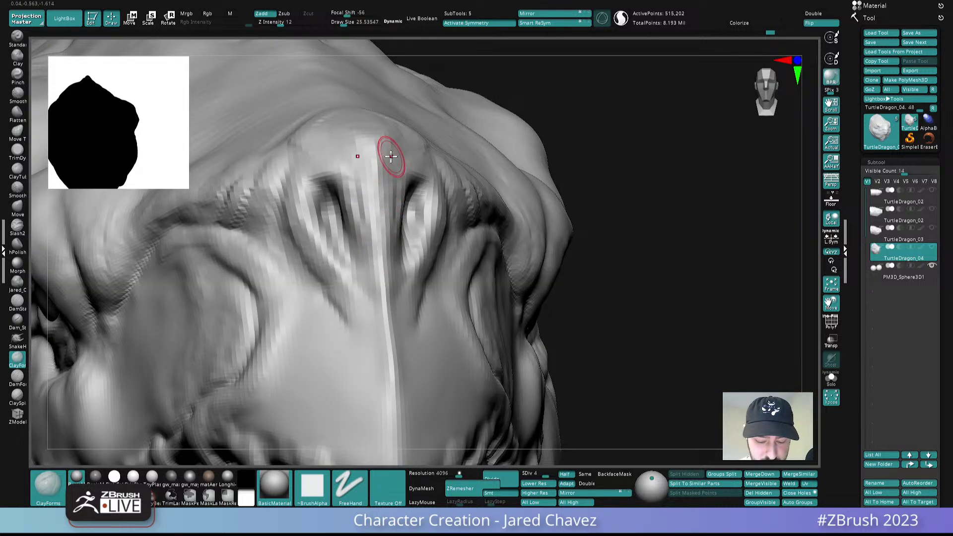
mouse_move(391, 156)
right_down()
mouse_move(427, 251)
mouse_move(407, 298)
right_up()
right_click(406, 298)
right_drag(425, 228, 474, 185)
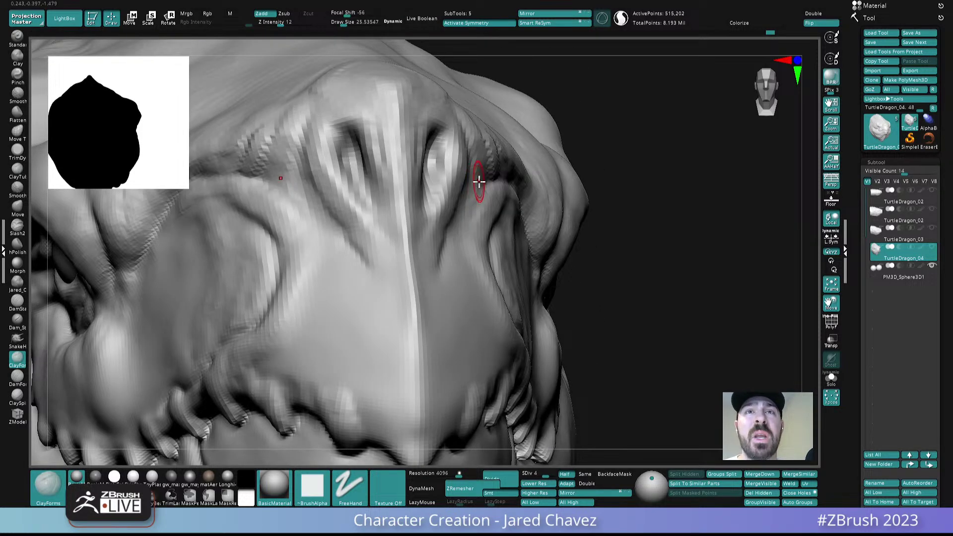
right_drag(421, 198, 432, 162)
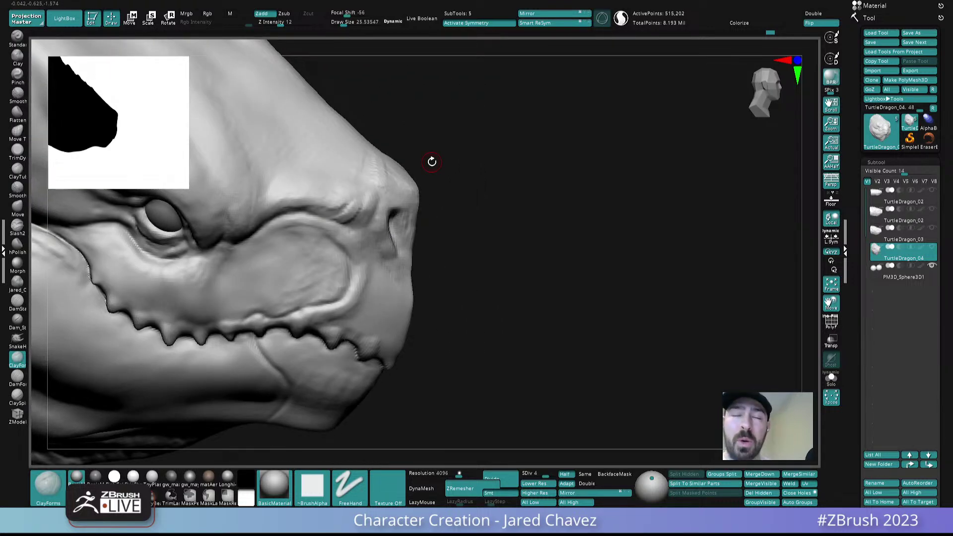
- Add a small curved ClayForms fold between the nostril and the front end of the brow ridge
alt+right_drag(426, 177, 435, 237)
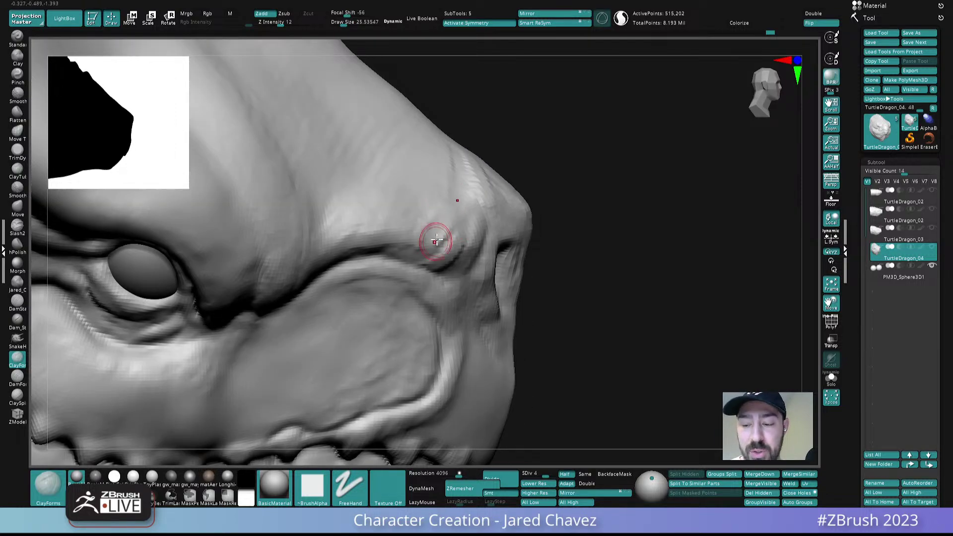
mouse_move(451, 205)
right_down()
mouse_move(449, 228)
mouse_move(439, 204)
mouse_move(450, 209)
right_up()
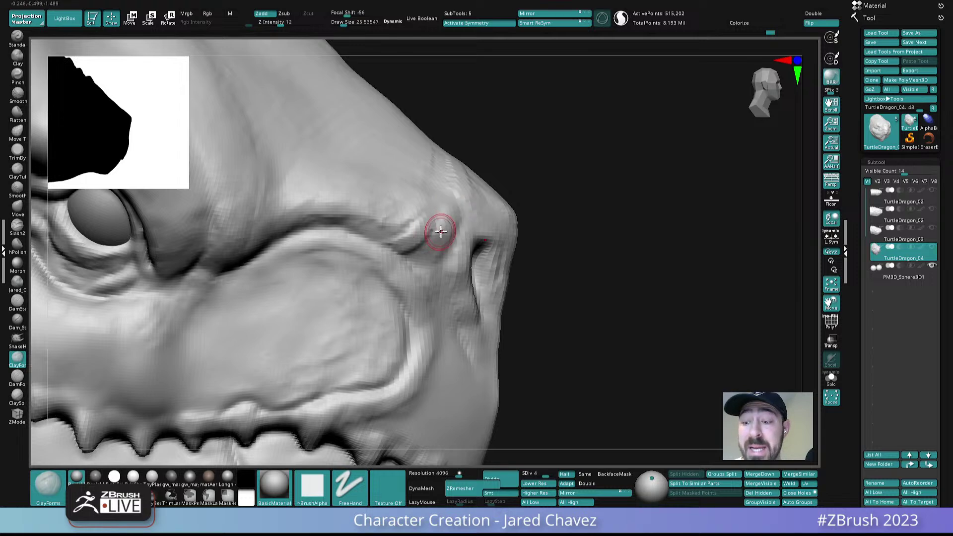
drag(424, 250, 451, 213)
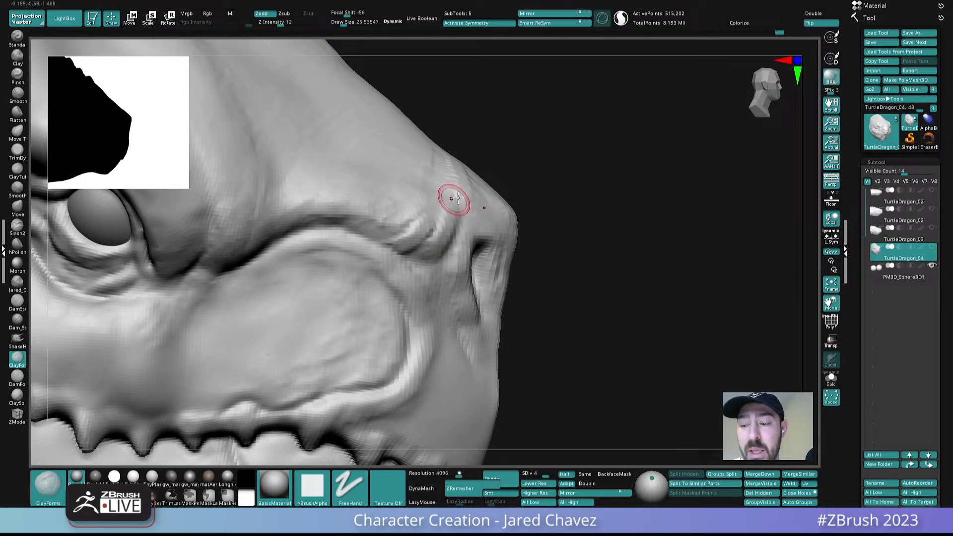
right_drag(451, 197, 466, 198)
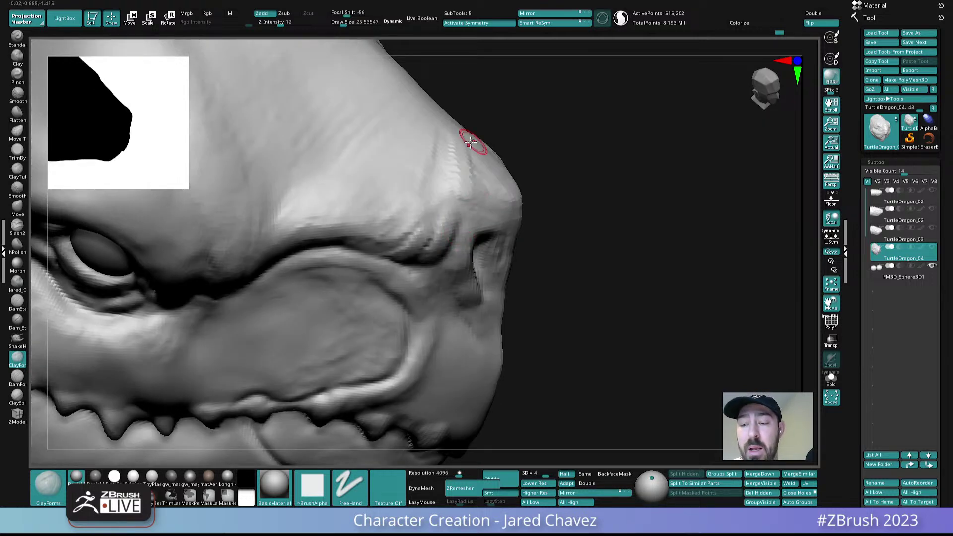
- Extend the wrinkle up the side of the snout above the nostril with a long ClayForms stroke
right_drag(473, 142, 454, 145)
right_drag(474, 184, 460, 202)
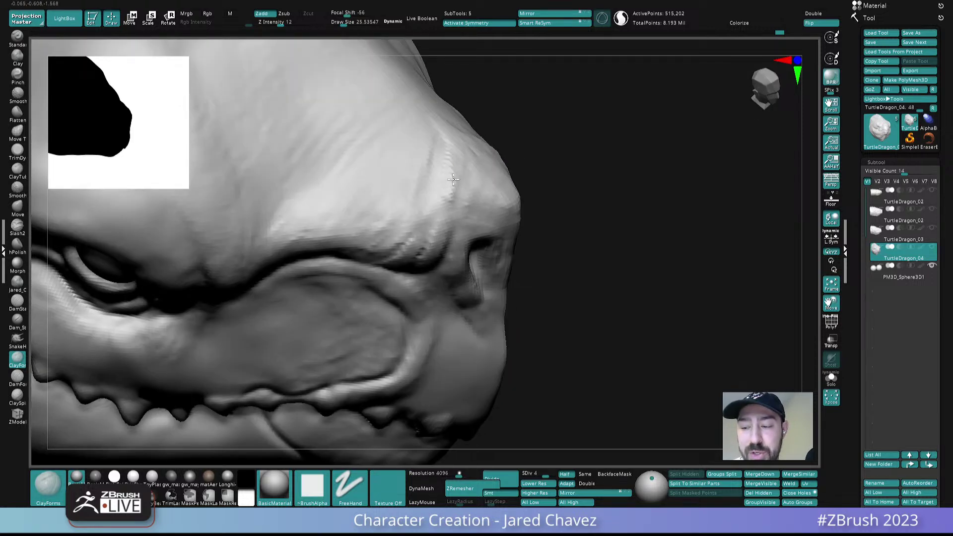
right_drag(467, 179, 468, 197)
drag(449, 148, 438, 212)
mouse_move(452, 226)
right_down()
mouse_move(419, 207)
mouse_move(428, 247)
mouse_move(467, 263)
mouse_move(445, 237)
right_up()
- Add short ClayForms strokes at the back corner of the eye at a draw size of about 21
alt+right_drag(372, 265, 447, 237)
ctrl+right_drag(357, 205, 436, 239)
key(s)
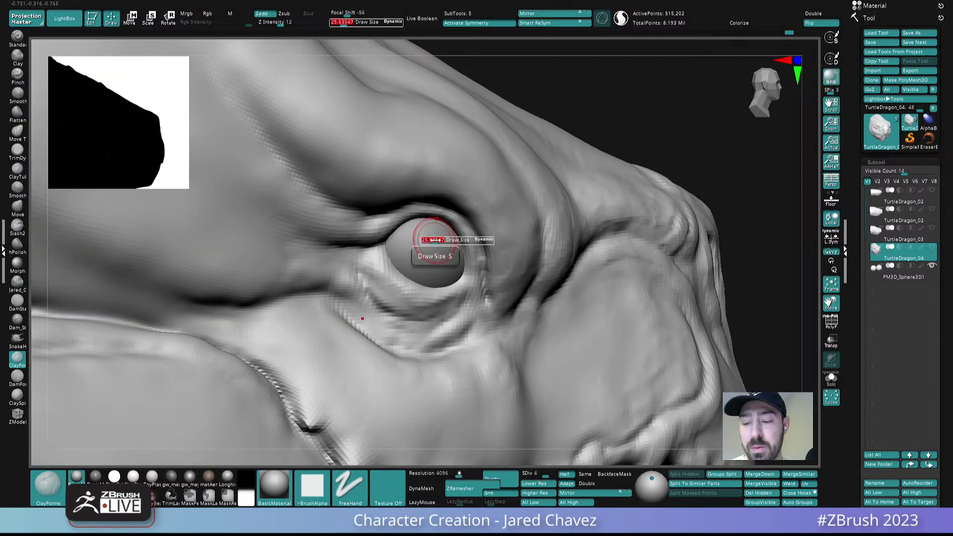
drag(433, 240, 433, 239)
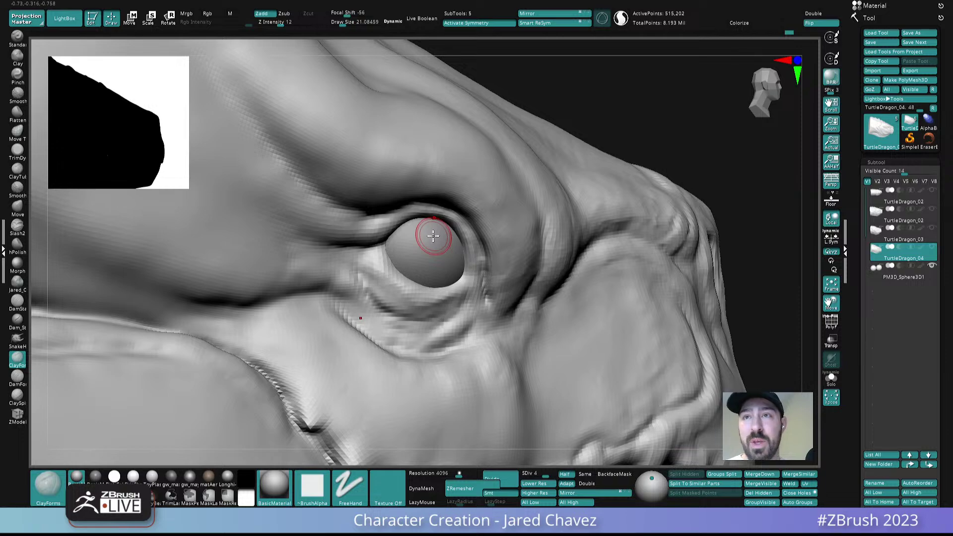
mouse_move(413, 224)
alt+right_down()
mouse_move(416, 249)
mouse_move(395, 230)
alt+right_up()
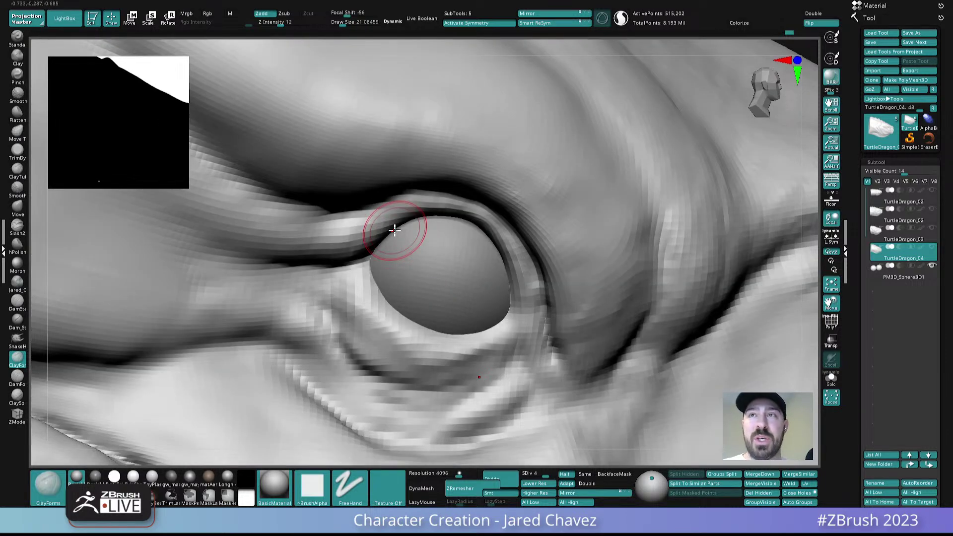
right_click(366, 234)
drag(373, 245, 367, 230)
mouse_move(366, 229)
right_down()
mouse_move(394, 262)
mouse_move(370, 222)
mouse_move(379, 243)
right_up()
mouse_move(371, 259)
mouse_down()
mouse_move(393, 228)
mouse_move(374, 250)
mouse_up()
- Build up the eyelid's back edge and the skin below it with ClaySpin strokes at a draw size of about 14
right_drag(377, 219, 384, 244)
mouse_move(386, 231)
mouse_down()
mouse_move(364, 268)
mouse_move(365, 288)
mouse_up()
drag(389, 239, 377, 271)
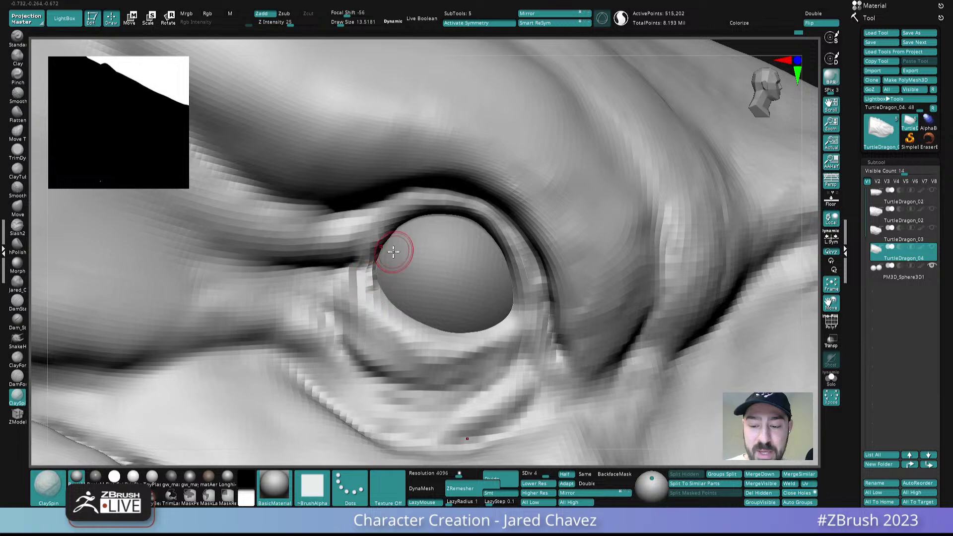
key(s)
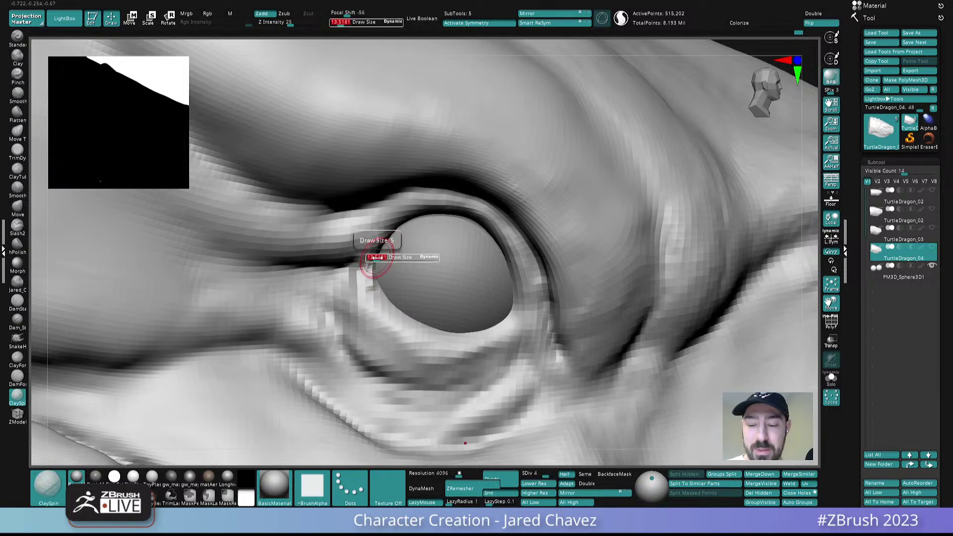
drag(334, 292, 368, 340)
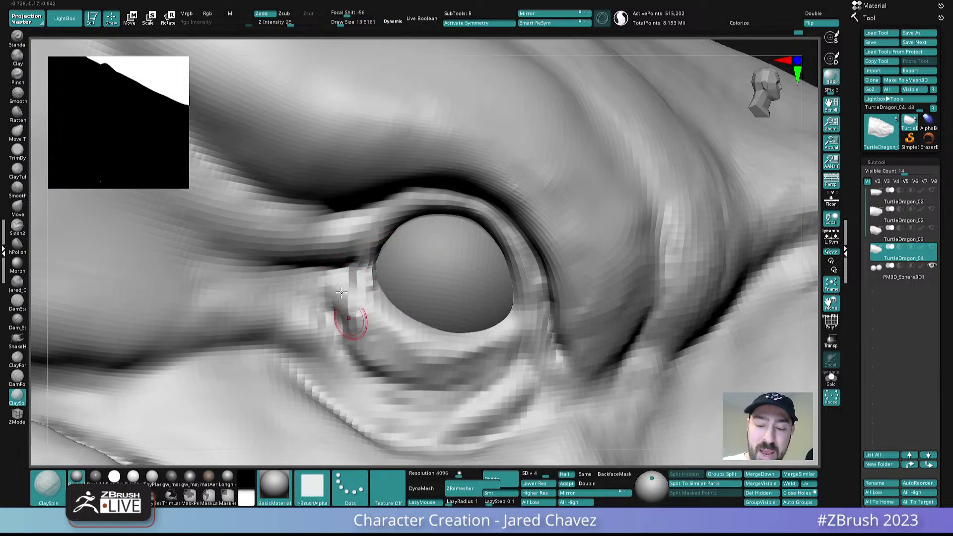
- Raise the head mesh to subdivision level 5 for finer eyelid detail
alt+right_drag(351, 278, 362, 209)
key(shift+d)
key(shift+d)
key(d)
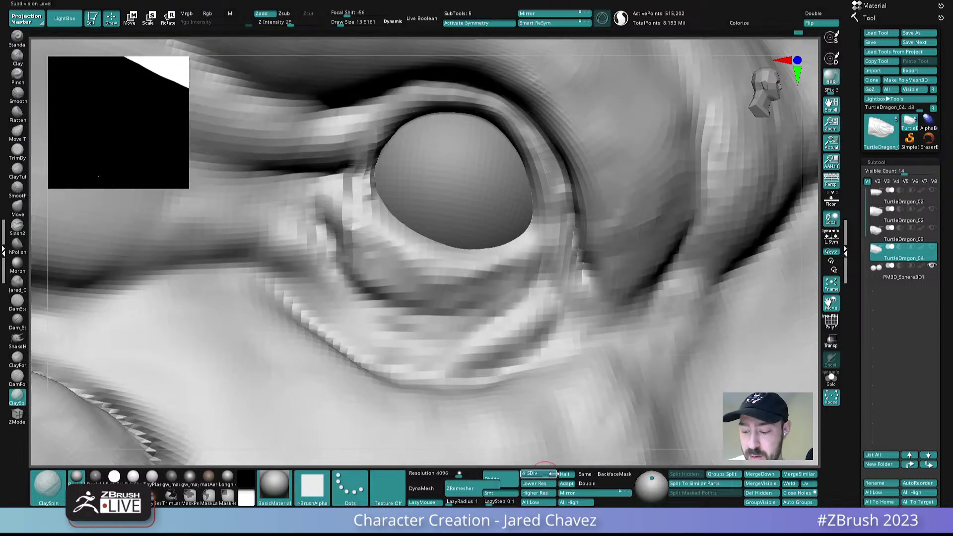
- Refine the back corner of the eyelid with ClaySpin strokes at a draw size of about 9 and smooth them
key(s)
click(369, 196)
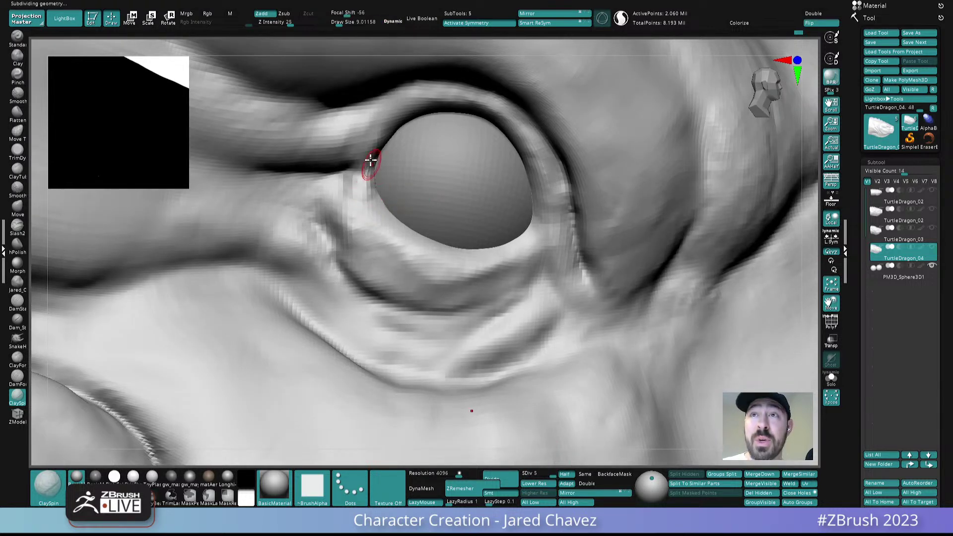
mouse_move(367, 191)
mouse_down()
mouse_move(371, 183)
mouse_move(369, 208)
mouse_move(364, 153)
mouse_up()
key(shift)
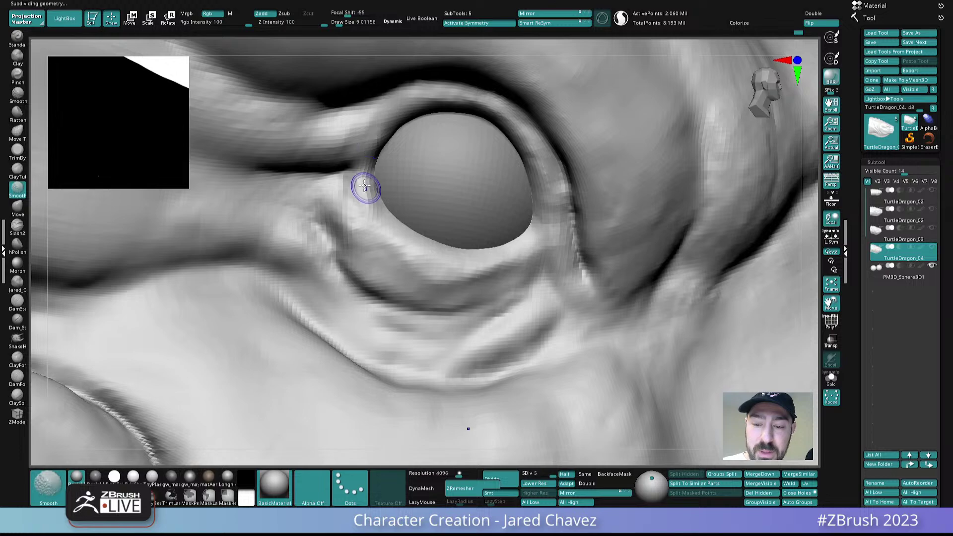
mouse_move(332, 134)
right_down()
mouse_move(347, 162)
mouse_move(333, 163)
right_up()
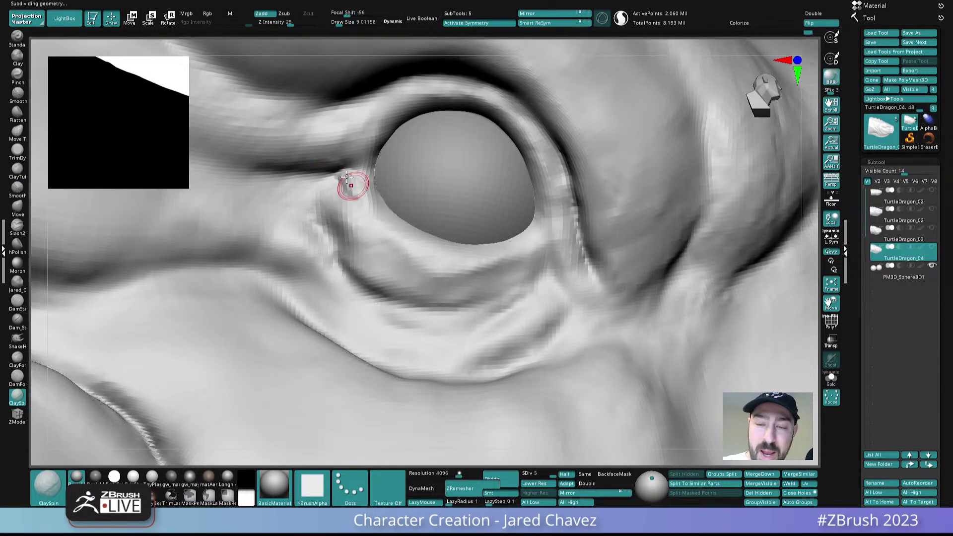
- Extend the skin fold at the eye's back corner with short ClaySpin strokes and smooth the transition lightly
drag(353, 186, 343, 164)
right_drag(355, 154, 364, 159)
key(shift)
right_drag(296, 139, 348, 162)
drag(340, 152, 333, 162)
mouse_move(343, 158)
right_down()
mouse_move(364, 149)
mouse_move(345, 159)
right_up()
shift+drag(341, 162, 339, 164)
right_drag(344, 154, 339, 167)
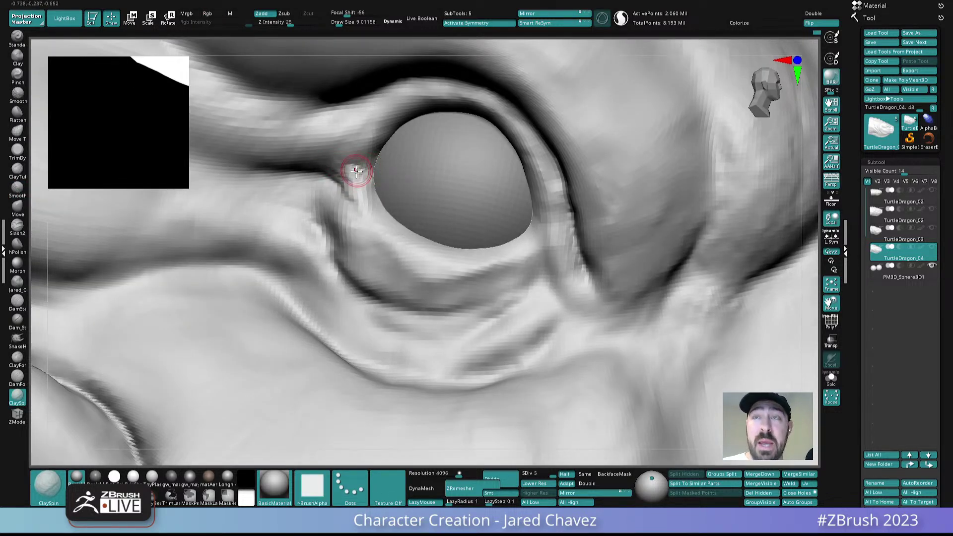
right_drag(357, 170, 370, 198)
mouse_move(370, 202)
mouse_down()
mouse_move(376, 219)
mouse_move(350, 149)
mouse_up()
- Build up the lower eyelid rim and the skin beneath it with ClaySpin strokes, and smooth the area
ctrl+right_drag(323, 106, 309, 32)
drag(454, 266, 438, 208)
mouse_move(439, 207)
right_down()
mouse_move(435, 191)
mouse_move(459, 262)
mouse_move(464, 201)
mouse_move(458, 227)
right_up()
mouse_move(457, 213)
mouse_down()
mouse_move(443, 242)
mouse_move(400, 247)
mouse_up()
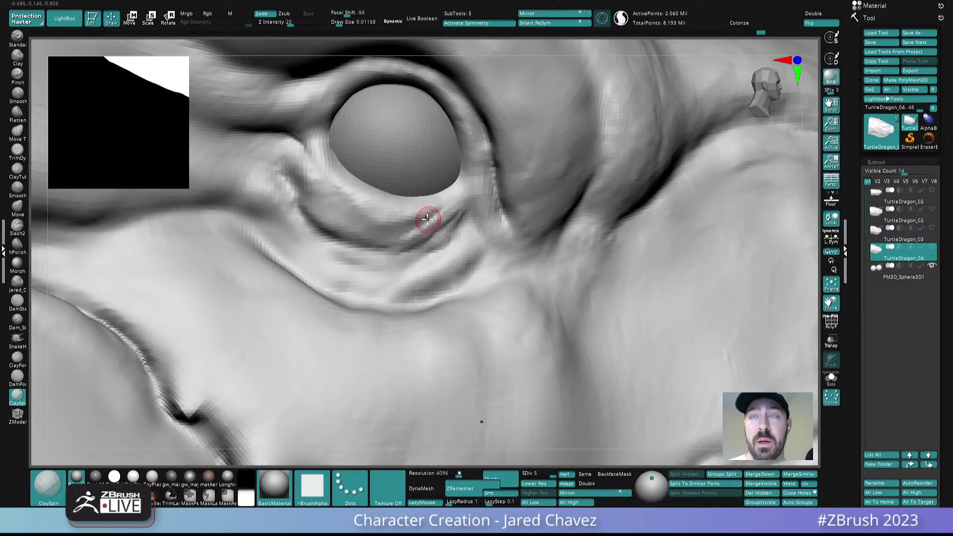
mouse_move(324, 149)
mouse_down()
mouse_move(377, 205)
mouse_move(445, 196)
mouse_up()
key(shift)
shift+drag(400, 219, 357, 196)
right_drag(356, 197, 341, 194)
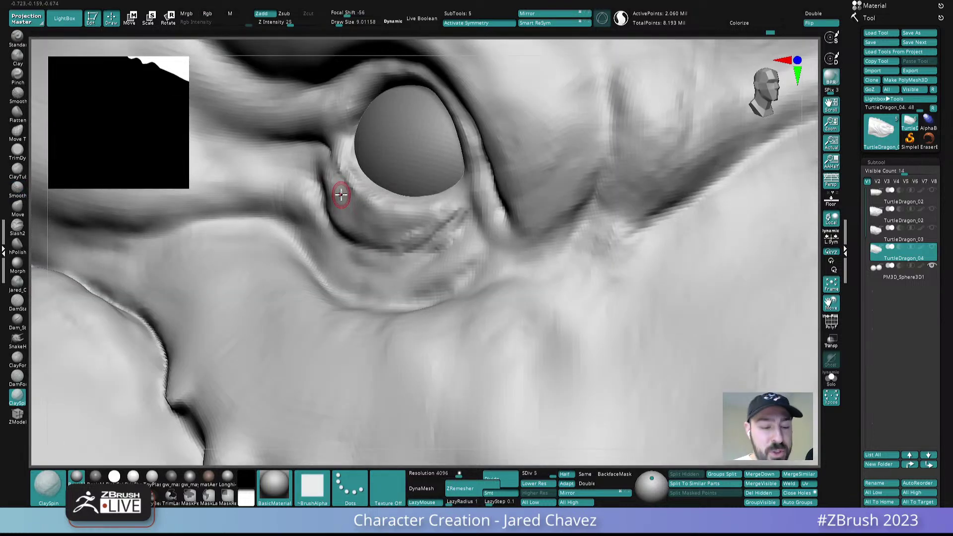
- Add ClayForms strokes at a draw size of about 14 across the pouch beneath the lower eyelid
click(23, 362)
right_drag(407, 228, 445, 228)
key(s)
drag(445, 227, 447, 224)
right_drag(453, 229, 448, 222)
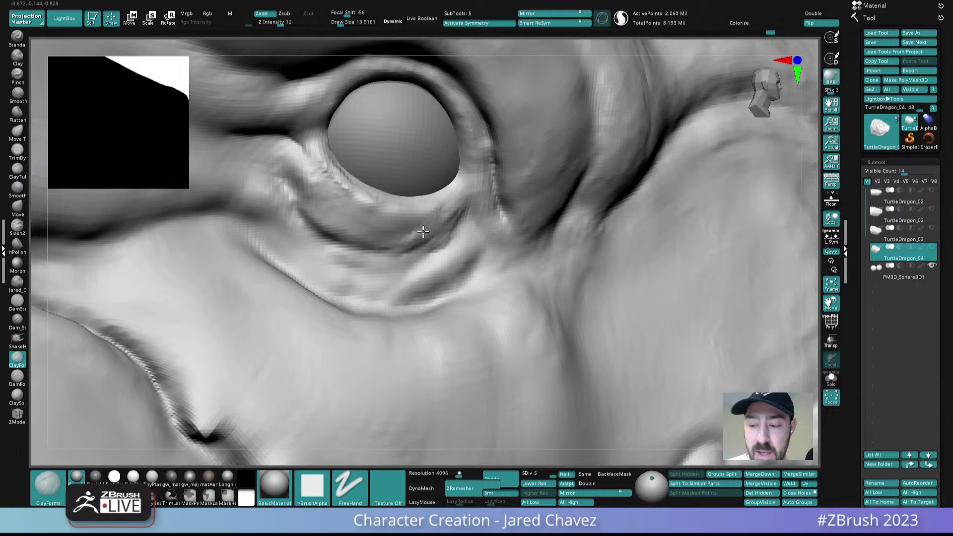
mouse_move(383, 229)
mouse_down()
mouse_move(367, 224)
mouse_move(386, 242)
mouse_move(377, 233)
mouse_up()
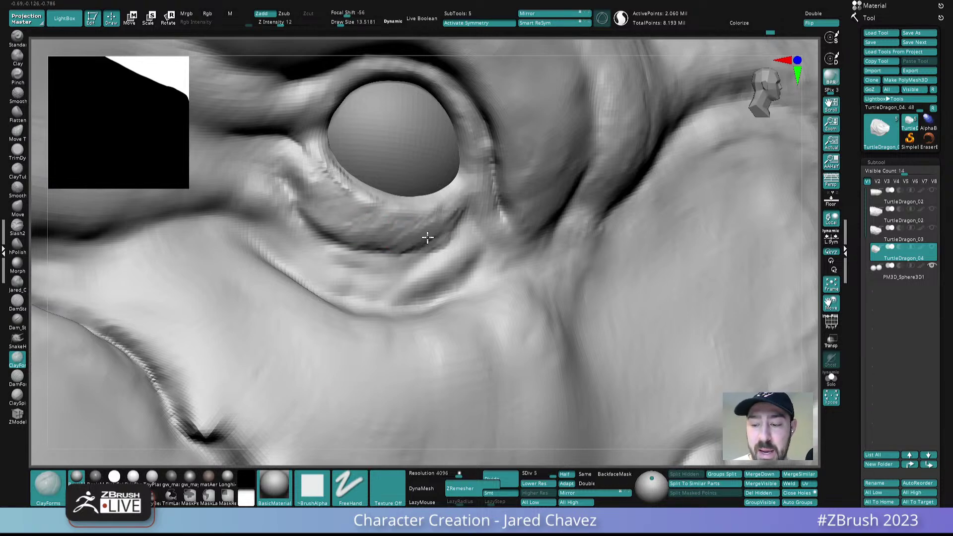
mouse_move(423, 231)
mouse_down()
mouse_move(373, 240)
mouse_move(340, 224)
mouse_up()
- Carve and rebuild the eyelid's back corner with short ClayForms strokes, and smooth along the lower lid
alt+right_drag(360, 221, 372, 158)
mouse_move(347, 169)
alt+mouse_down()
mouse_move(324, 155)
mouse_move(326, 132)
alt+mouse_up()
key(s)
drag(305, 88, 328, 120)
drag(293, 94, 330, 147)
mouse_move(342, 120)
alt+right_down()
mouse_move(359, 139)
mouse_move(345, 126)
alt+right_up()
mouse_move(329, 115)
mouse_down()
mouse_move(354, 158)
mouse_move(382, 169)
mouse_move(335, 129)
mouse_up()
key(shift)
mouse_move(389, 177)
right_down()
mouse_move(422, 191)
mouse_move(357, 145)
mouse_move(330, 144)
right_up()
shift+drag(326, 144, 405, 186)
- Examine the reworked eye area in a wider side view of the head
ctrl+right_drag(358, 183, 320, 53)
ctrl+right_drag(446, 227, 457, 79)
mouse_move(524, 193)
right_down()
mouse_move(530, 221)
mouse_move(514, 195)
right_up()
ctrl+right_drag(429, 181, 474, 351)
key(s)
drag(451, 201, 455, 201)
mouse_move(443, 180)
ctrl+right_down()
mouse_move(490, 213)
mouse_move(469, 173)
ctrl+right_up()
right_drag(478, 218, 460, 218)
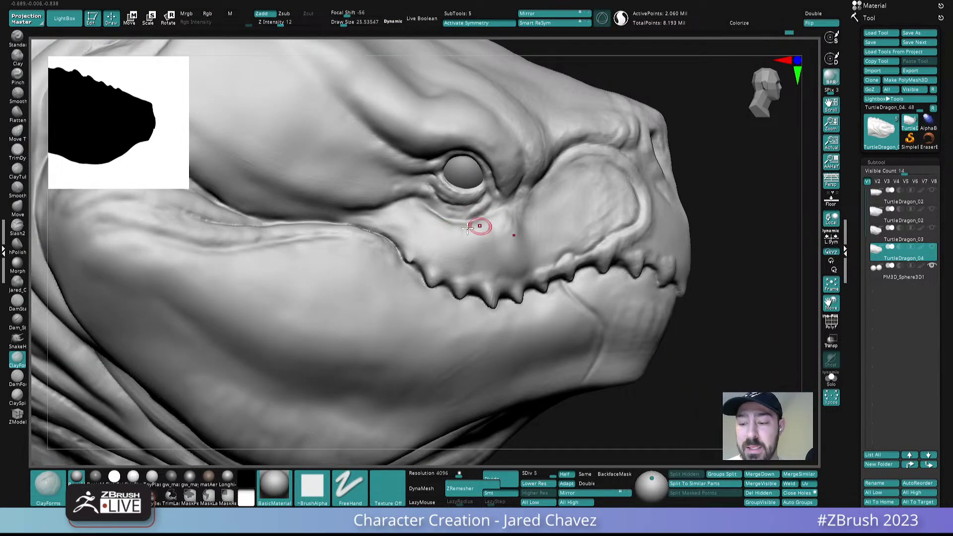
- Set up the Move brush at a draw size of about 58 and lower the head mesh to subdivision level 2
key(ctrl)
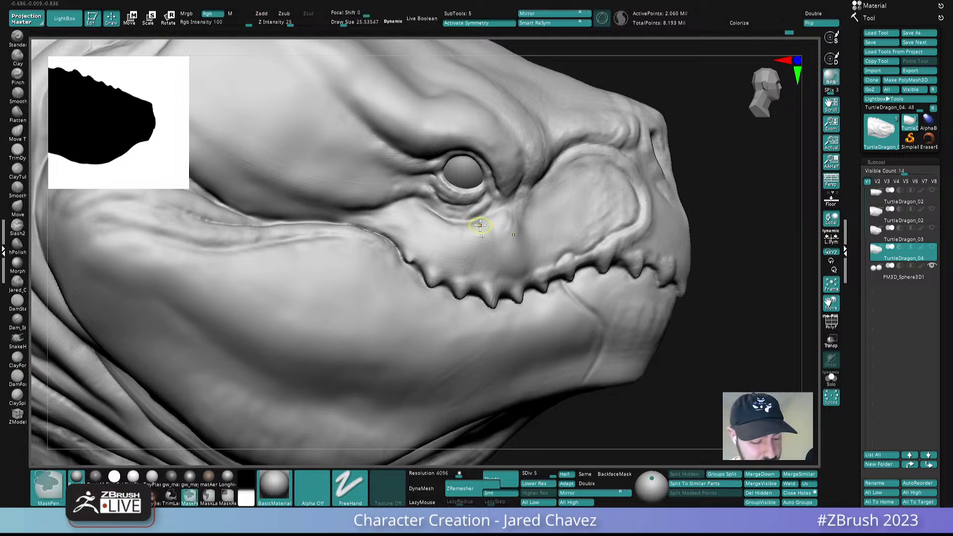
key(b)
key(m)
key(v)
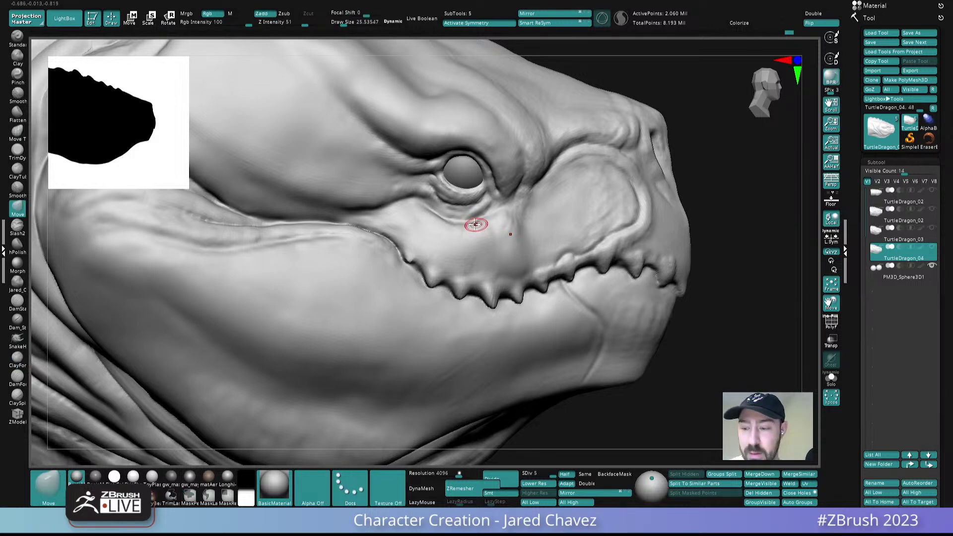
key(s)
drag(475, 223, 479, 224)
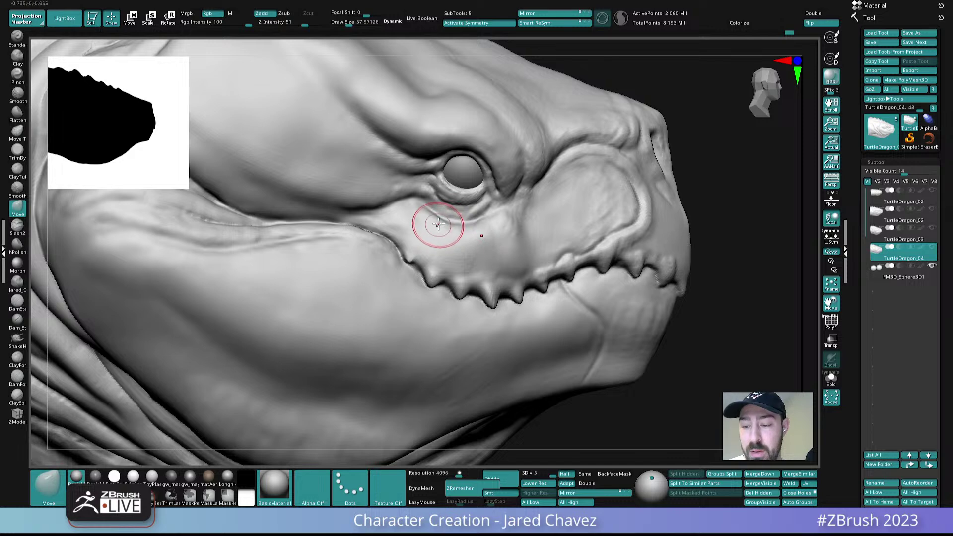
key(shift+d)
key(shift+d)
key(shift+d)
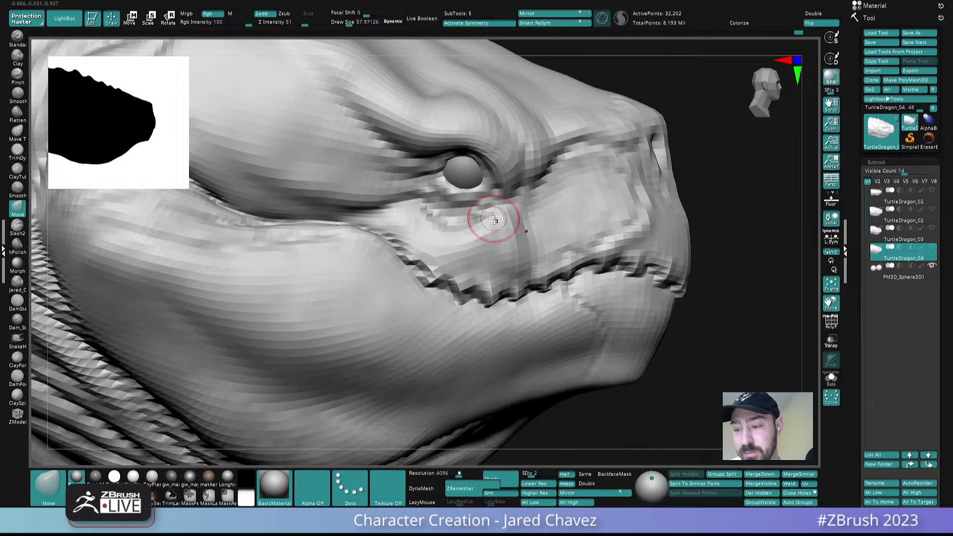
ctrl+right_drag(494, 218, 523, 128)
mouse_move(514, 235)
right_down()
mouse_move(534, 238)
mouse_move(474, 259)
mouse_move(499, 279)
mouse_move(489, 214)
right_up()
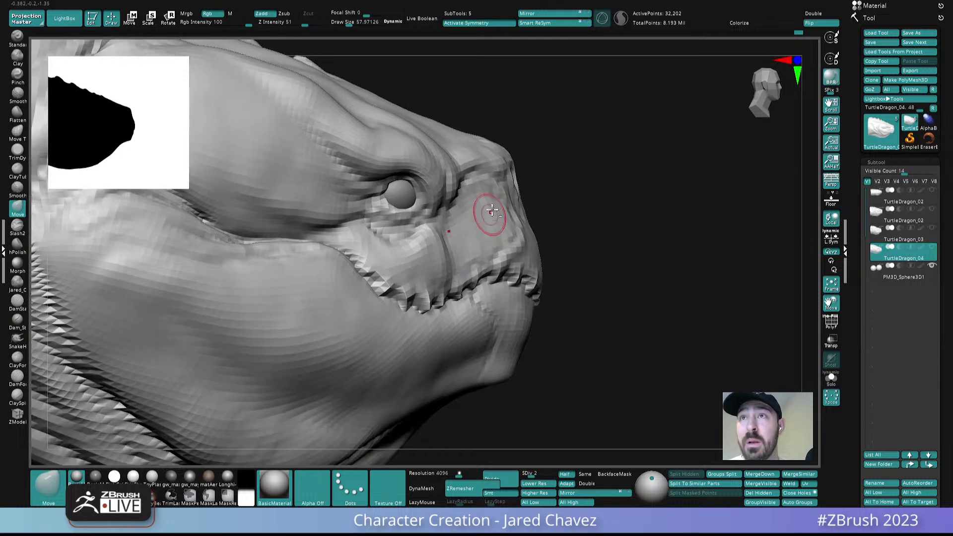
- Raise the head mesh to subdivision level 4 and set up the ClayForms brush at a draw size of about 45
click(546, 475)
mouse_move(449, 239)
ctrl+right_down()
mouse_move(451, 266)
mouse_move(458, 253)
ctrl+right_up()
key(s)
drag(458, 253, 450, 246)
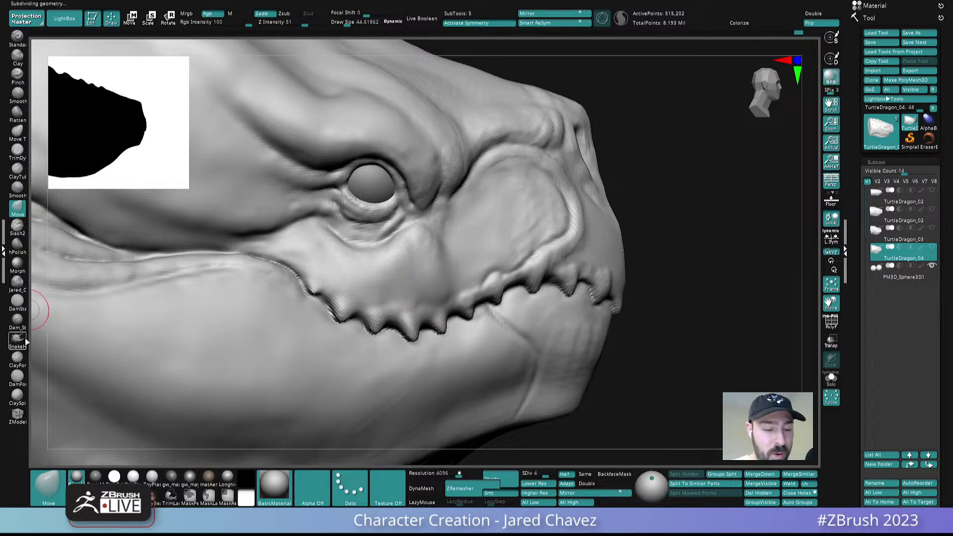
click(17, 359)
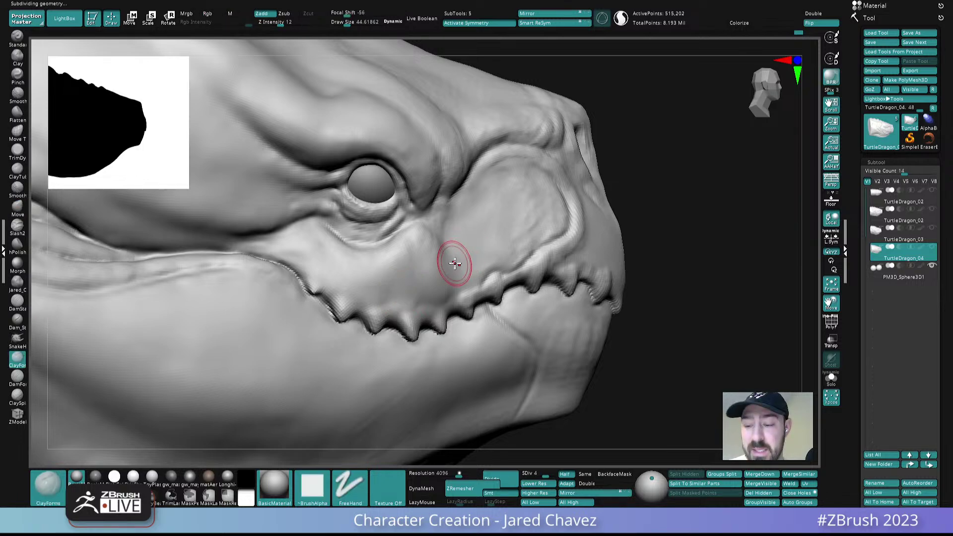
- Adjust the cheek form between the eye and snout with the Move brush at a draw size of about 86
mouse_move(437, 246)
alt+right_down()
mouse_move(415, 219)
mouse_move(439, 240)
mouse_move(446, 231)
alt+right_up()
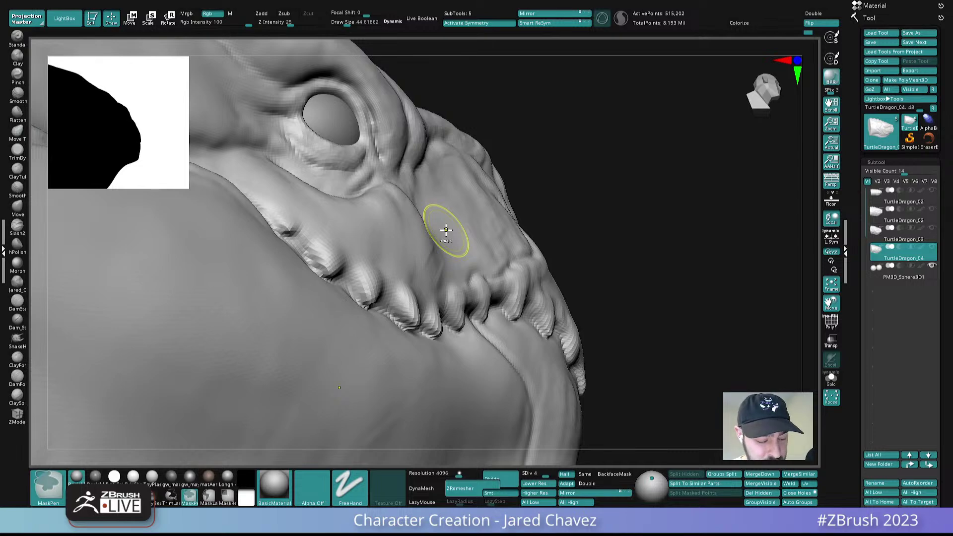
key(b)
key(m)
key(v)
right_drag(436, 296, 432, 292)
key(space)
drag(432, 291, 447, 291)
mouse_move(441, 294)
right_down()
mouse_move(435, 312)
mouse_move(434, 258)
mouse_move(434, 296)
mouse_move(418, 283)
mouse_move(437, 319)
mouse_move(463, 325)
mouse_move(462, 266)
mouse_move(473, 266)
mouse_move(464, 217)
right_up()
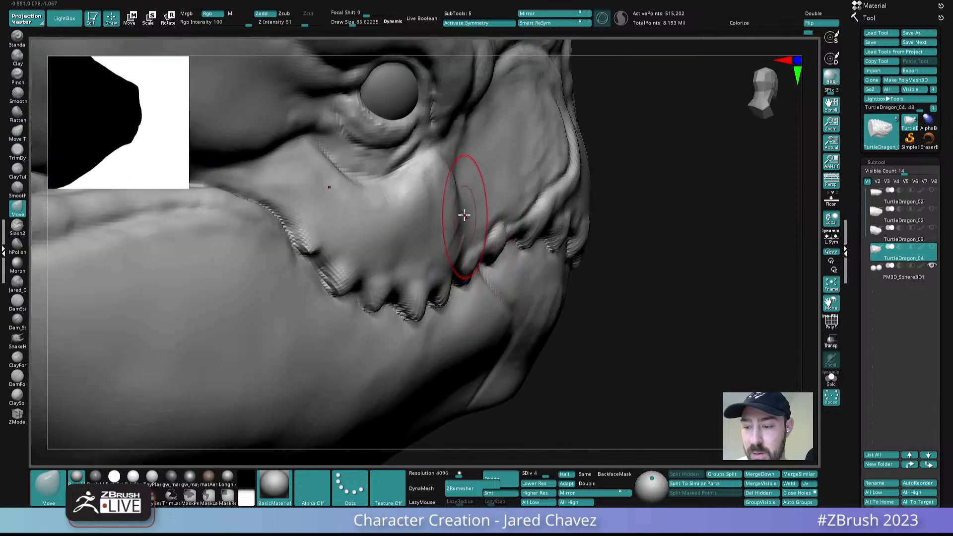
mouse_move(484, 167)
alt+right_down()
mouse_move(467, 232)
mouse_move(451, 241)
mouse_move(453, 215)
alt+right_up()
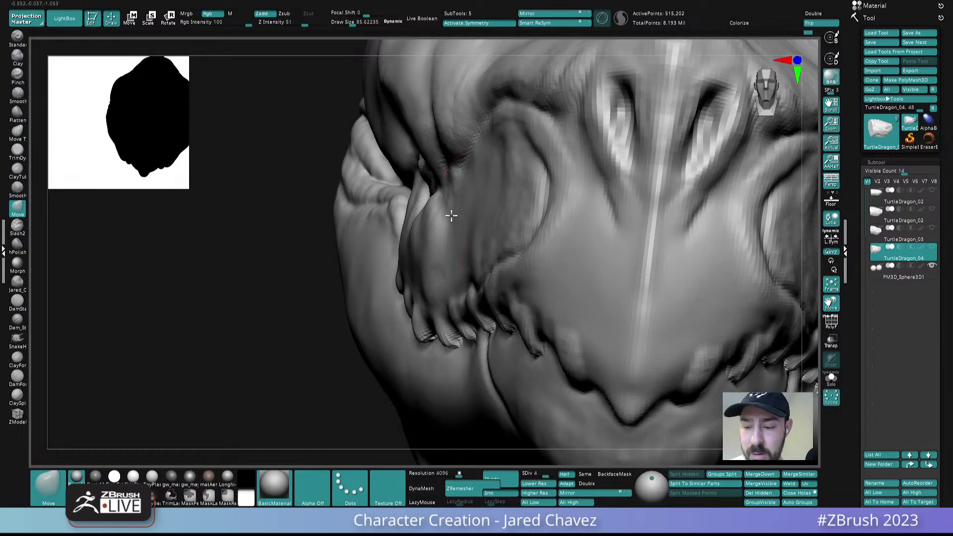
drag(432, 216, 431, 219)
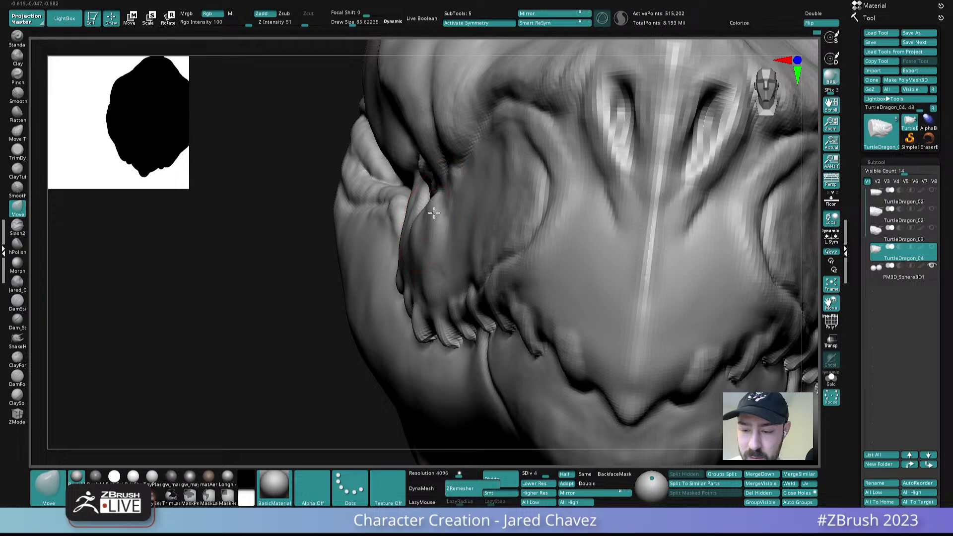
- Build up the cheek in front of and below the eye with ClayForms strokes at a draw size of about 45
mouse_move(443, 217)
right_down()
mouse_move(500, 243)
mouse_move(453, 243)
right_up()
key(s)
drag(449, 243, 445, 243)
click(18, 364)
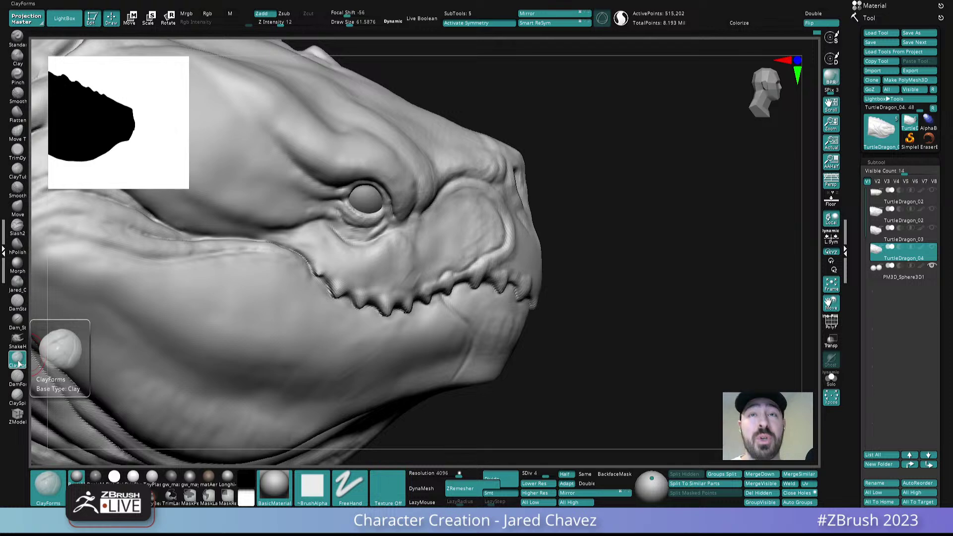
mouse_move(417, 276)
right_down()
mouse_move(429, 272)
mouse_move(430, 283)
right_up()
key(s)
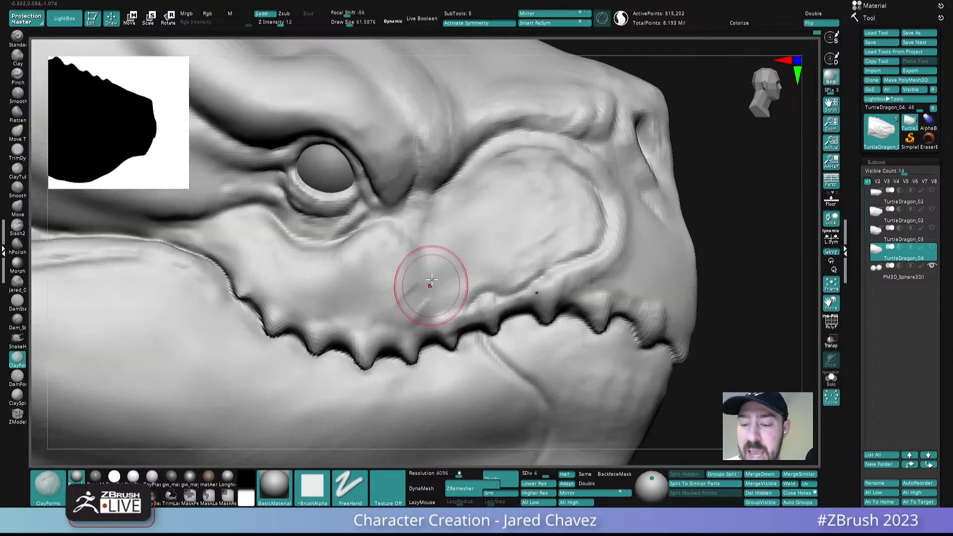
drag(428, 265, 424, 263)
mouse_move(427, 264)
alt+right_down()
mouse_move(421, 229)
mouse_move(433, 232)
alt+right_up()
mouse_move(423, 255)
mouse_down()
mouse_move(406, 290)
mouse_move(401, 260)
mouse_up()
drag(401, 205, 413, 230)
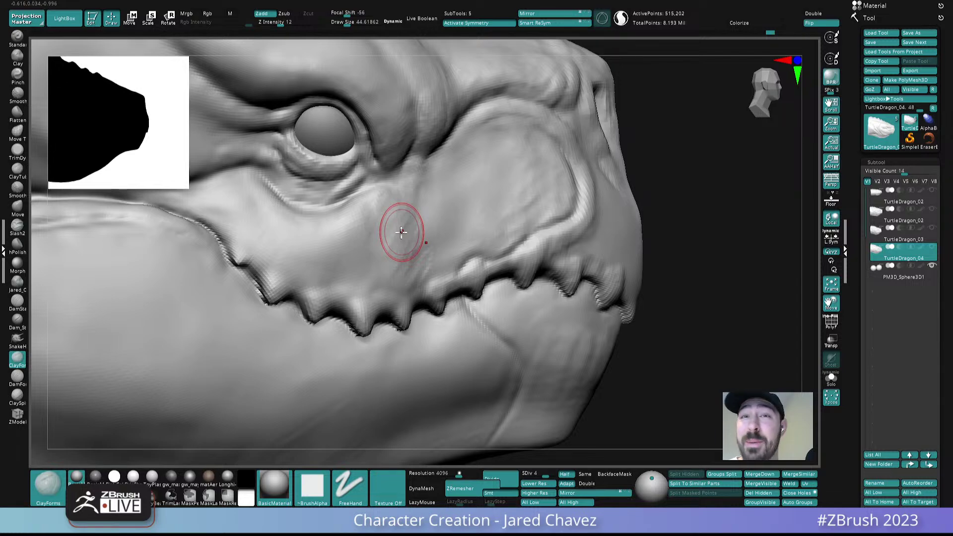
- Layer ClayForms strokes at a draw size of about 26 over the cheek fold between the eye and snout, above the teeth
ctrl+right_drag(401, 232, 359, 295)
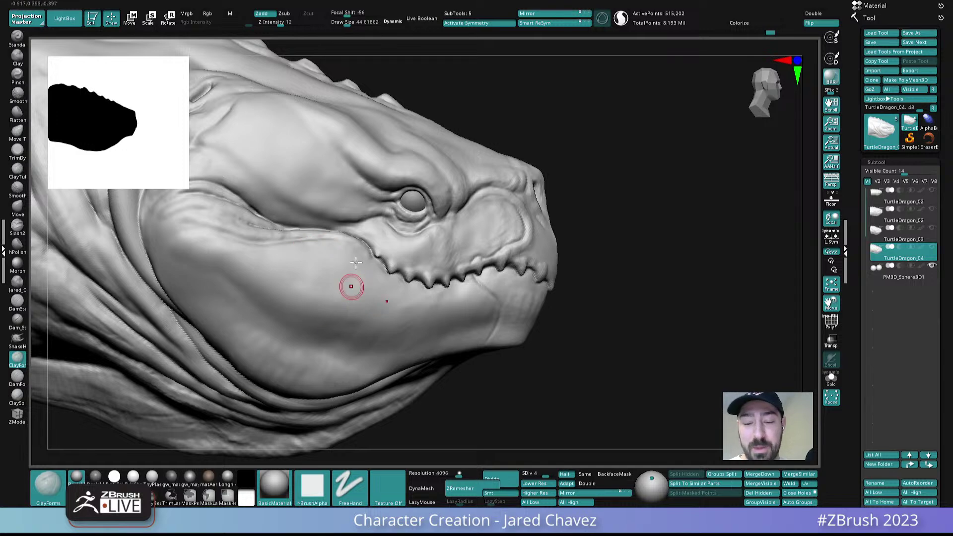
right_drag(460, 258, 437, 256)
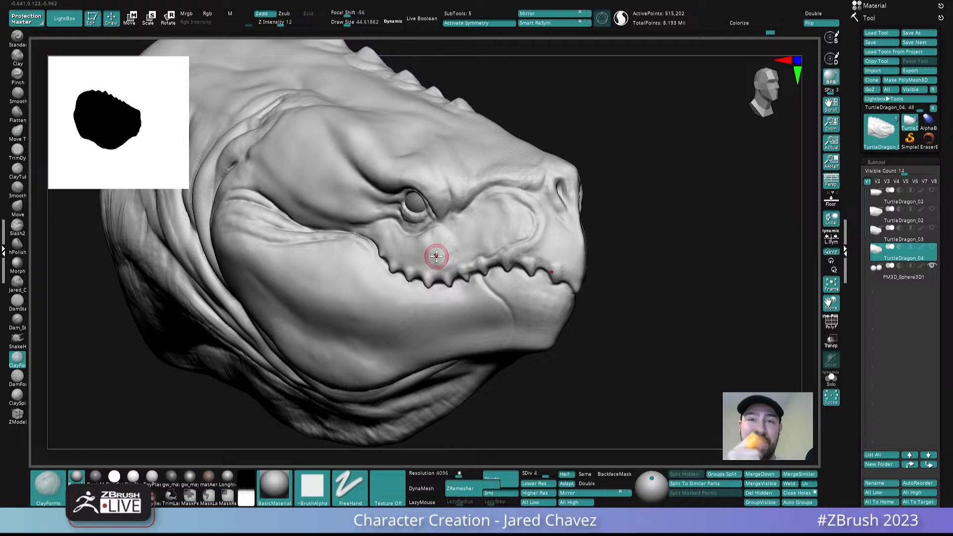
right_drag(437, 256, 489, 251)
right_click(491, 250)
drag(490, 249, 488, 250)
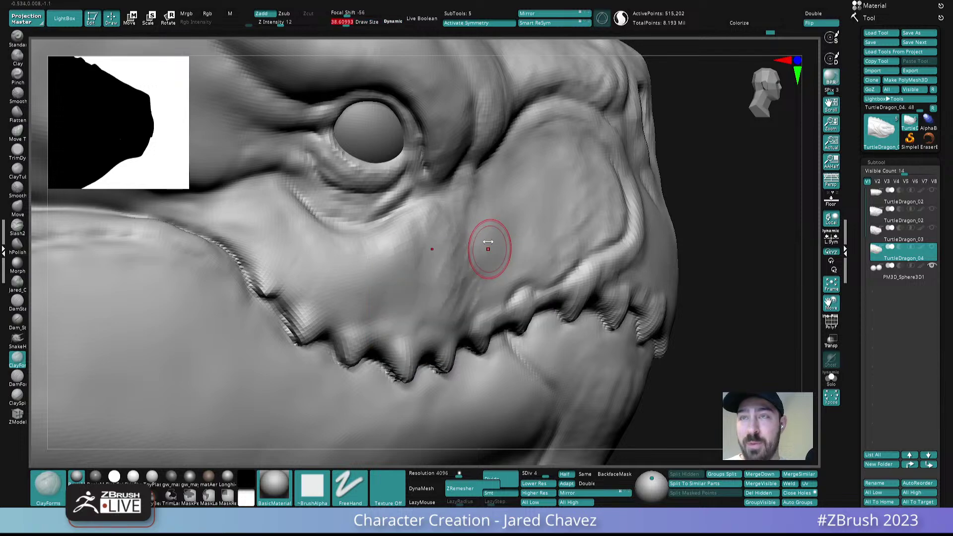
mouse_move(454, 268)
right_down()
mouse_move(469, 240)
mouse_move(435, 252)
mouse_move(460, 264)
mouse_move(413, 239)
mouse_move(383, 257)
mouse_move(404, 227)
right_up()
key(s)
drag(404, 226, 400, 226)
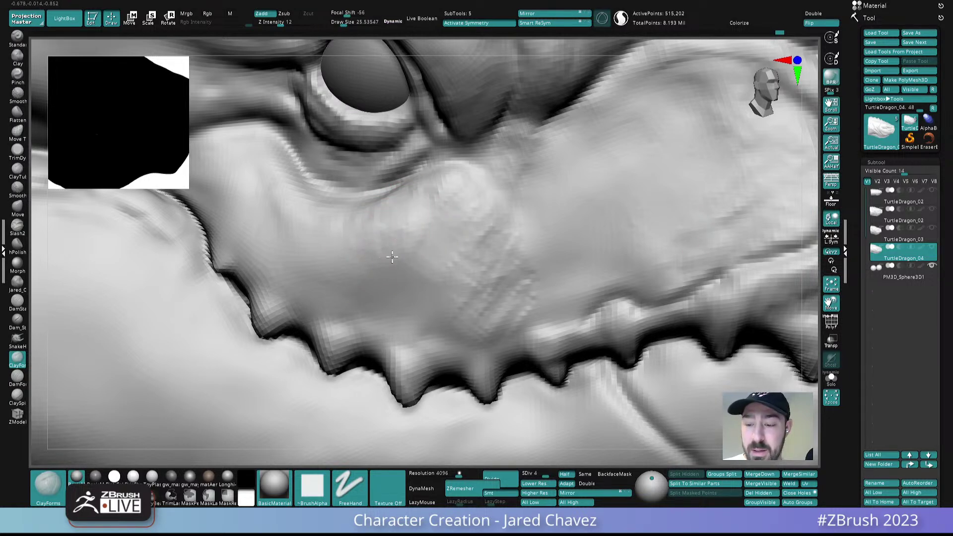
right_drag(334, 273, 458, 189)
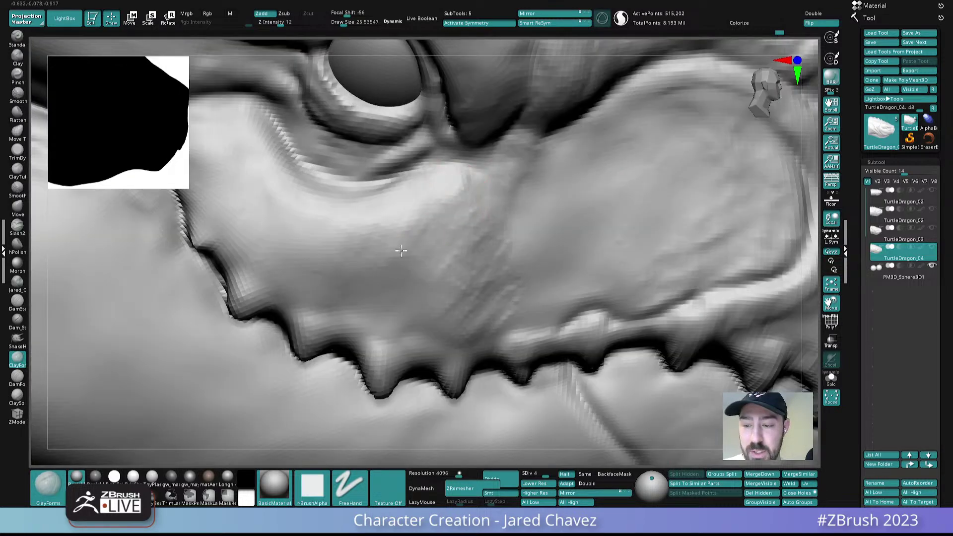
- Rework the pouch below the eye and its back edge with ClayForms strokes at a draw size of about 23
ctrl+right_drag(428, 260, 395, 230)
mouse_move(444, 255)
ctrl+right_down()
mouse_move(437, 270)
mouse_move(462, 232)
mouse_move(449, 247)
mouse_move(460, 246)
mouse_move(450, 228)
mouse_move(459, 234)
ctrl+right_up()
key(s)
drag(458, 235, 539, 251)
mouse_move(539, 256)
right_down()
mouse_move(536, 275)
mouse_move(494, 254)
right_up()
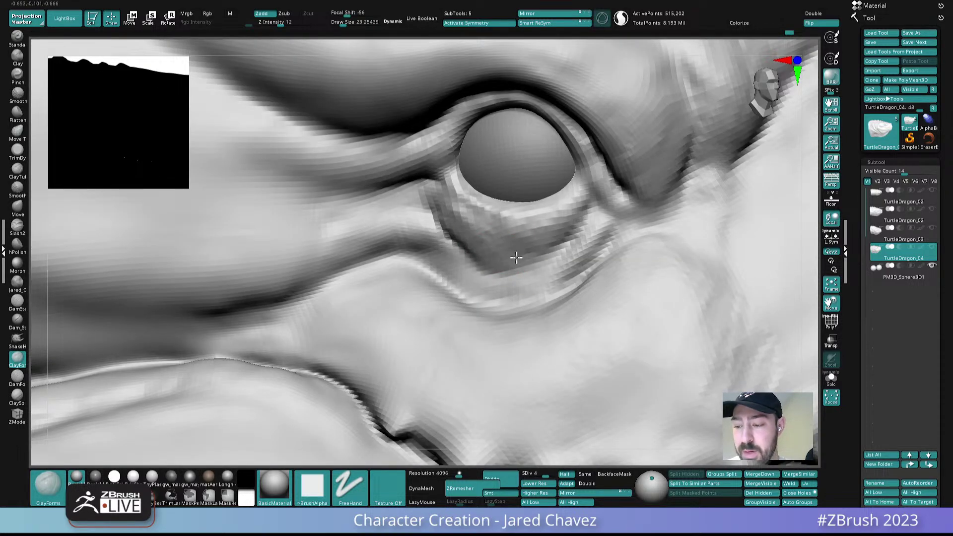
right_drag(519, 244, 559, 240)
ctrl+right_drag(495, 235, 506, 164)
right_drag(557, 284, 489, 258)
ctrl+right_drag(404, 202, 441, 256)
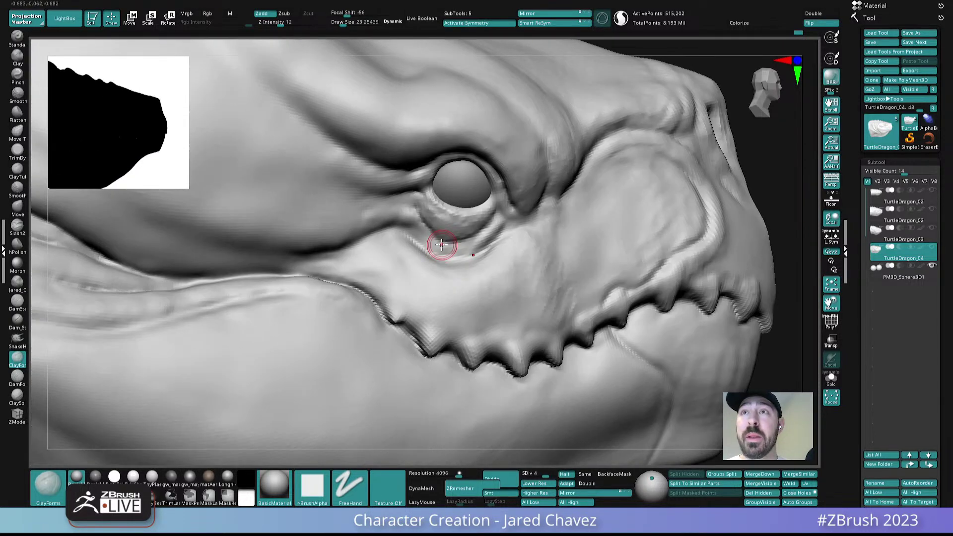
right_drag(426, 223, 452, 230)
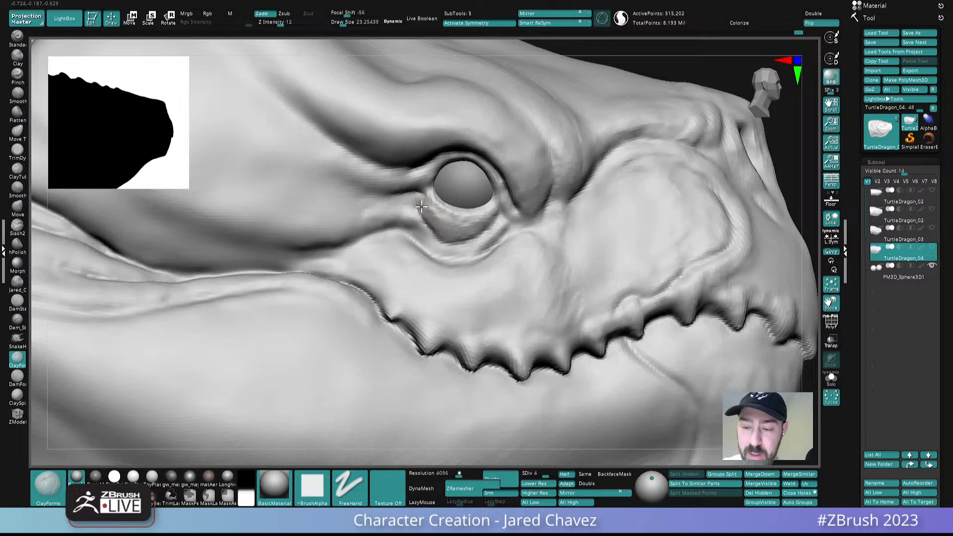
mouse_move(417, 205)
mouse_down()
mouse_move(439, 240)
mouse_move(469, 232)
mouse_up()
mouse_move(484, 222)
right_down()
mouse_move(519, 233)
mouse_move(472, 228)
right_up()
- Refine the lower eyelid pouch and the crease behind it with ClayForms strokes at a draw size of about 19
ctrl+right_drag(472, 228, 469, 246)
key(s)
drag(479, 238, 478, 238)
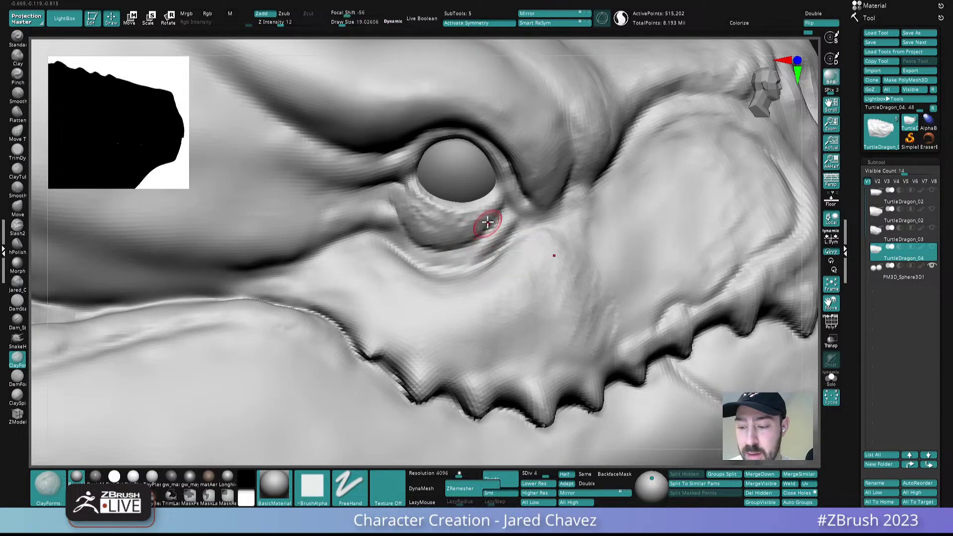
right_drag(470, 240, 475, 218)
mouse_move(481, 217)
mouse_down()
mouse_move(454, 236)
mouse_move(475, 229)
mouse_move(418, 225)
mouse_up()
mouse_move(407, 217)
right_down()
mouse_move(415, 221)
mouse_move(399, 205)
right_up()
drag(410, 240, 404, 235)
mouse_move(381, 227)
alt+right_down()
mouse_move(378, 180)
mouse_move(391, 187)
alt+right_up()
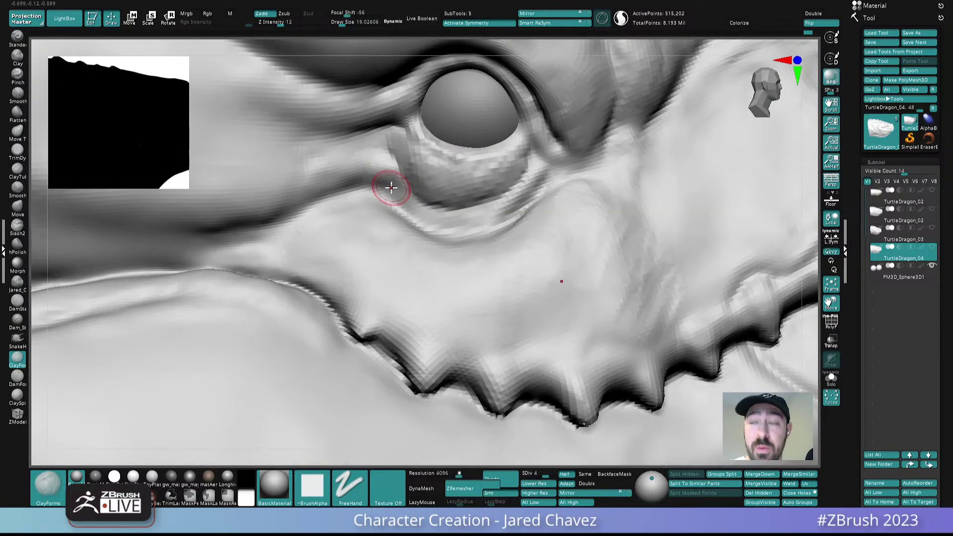
mouse_move(373, 174)
mouse_down()
mouse_move(396, 195)
mouse_move(394, 186)
mouse_up()
- Compare the TurtleDragon_03 and TurtleDragon_04 head versions in a full side view, ending with TurtleDragon_04 active
key(s)
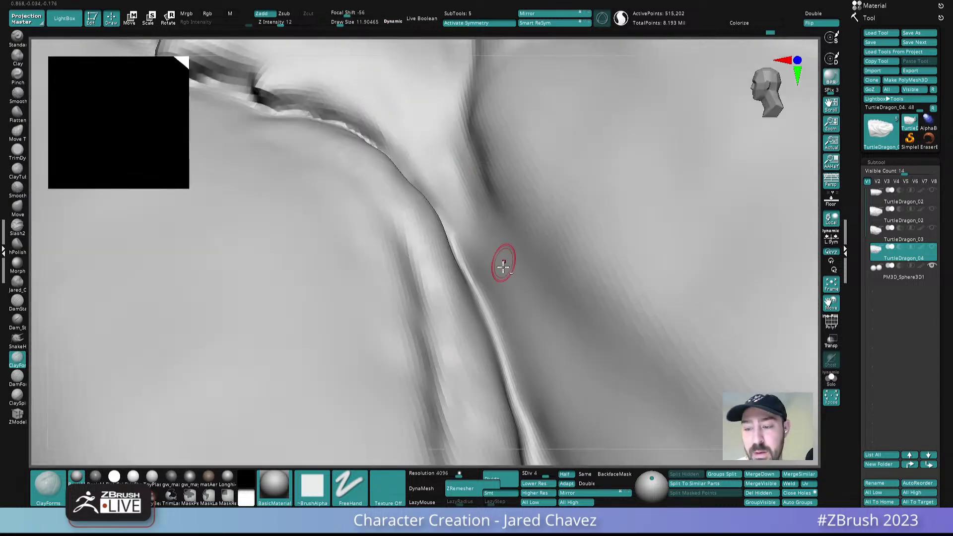
right_drag(502, 265, 539, 221)
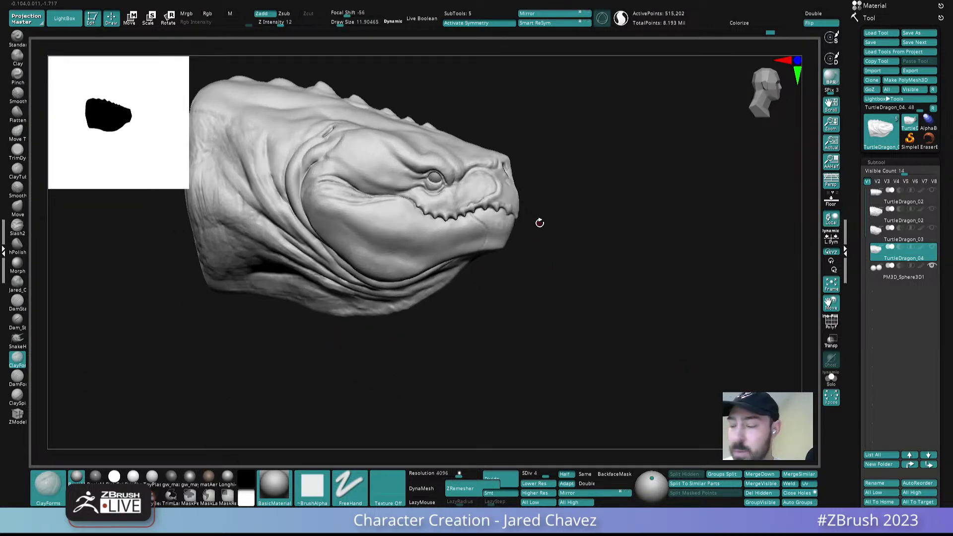
click(877, 232)
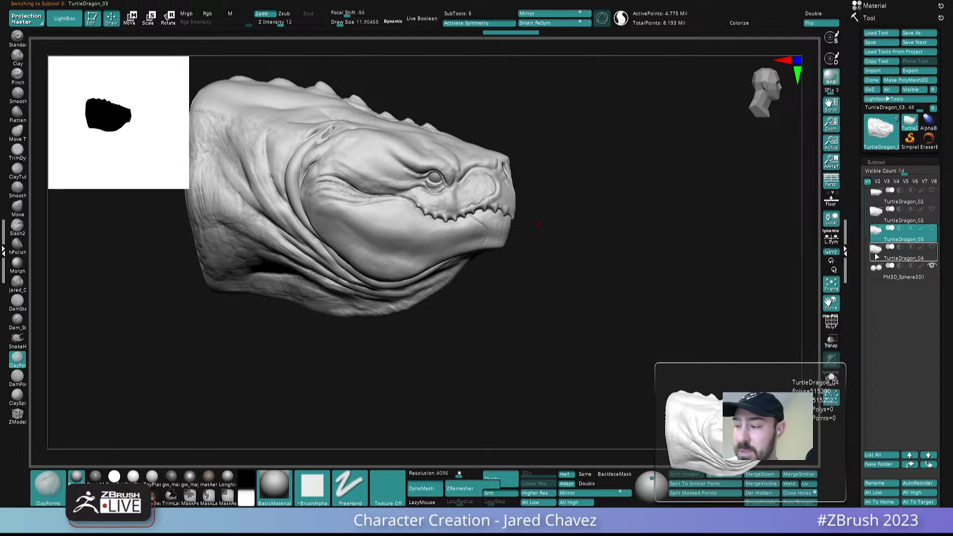
click(877, 256)
click(877, 233)
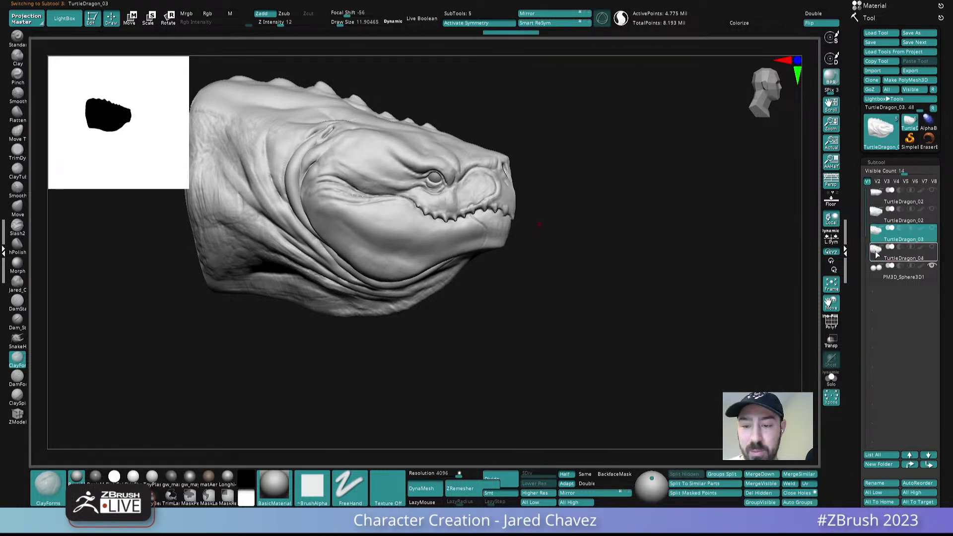
click(876, 254)
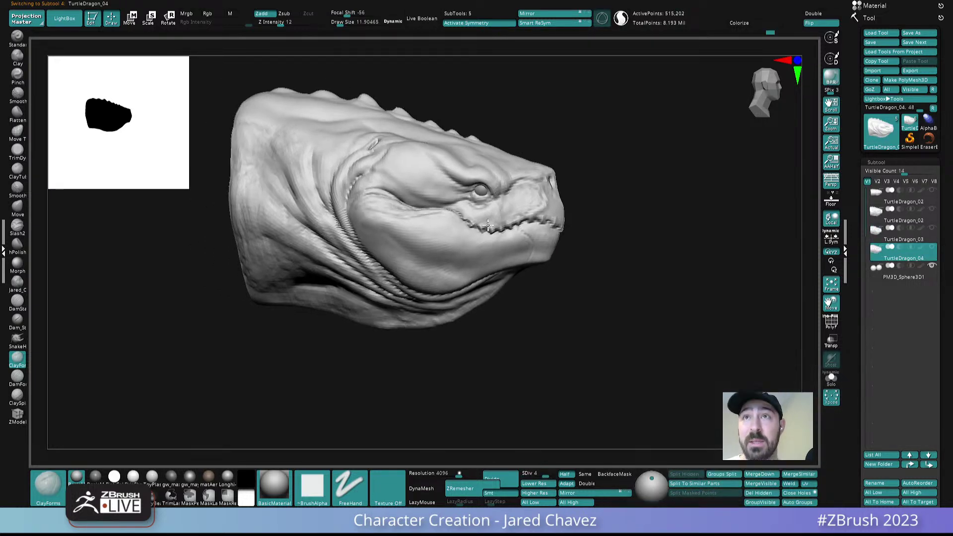
- Layer ClayForms strokes on the neck skin behind the collar fold below the ear hole, up to a draw size of about 54
mouse_move(518, 220)
right_down()
mouse_move(514, 240)
mouse_move(477, 237)
mouse_move(516, 243)
right_up()
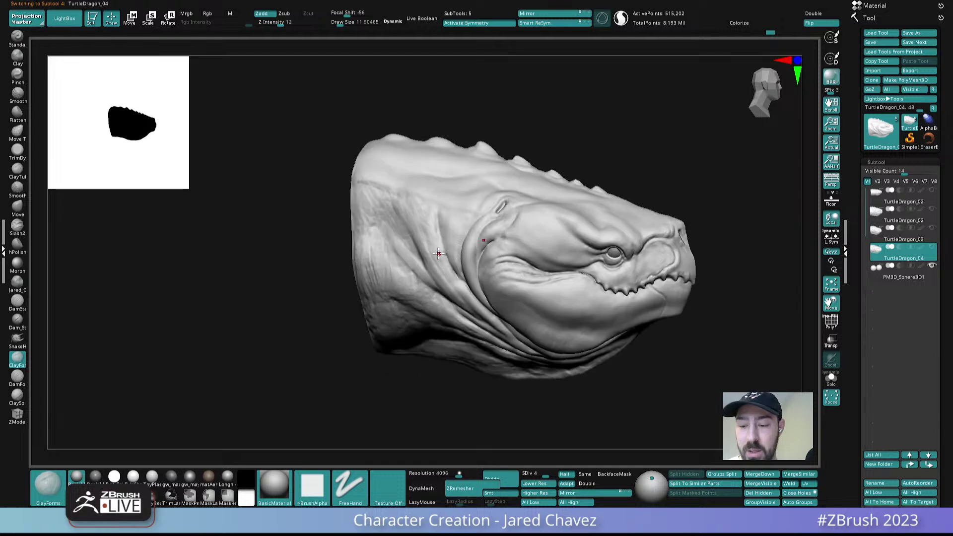
key(s)
drag(453, 245, 455, 246)
ctrl+right_drag(493, 246, 467, 258)
key(s)
drag(470, 252, 467, 250)
ctrl+right_drag(458, 224, 443, 245)
key(s)
drag(460, 240, 456, 240)
mouse_move(457, 240)
right_down()
mouse_move(438, 245)
mouse_move(449, 263)
right_up()
drag(449, 263, 457, 233)
right_drag(458, 232, 453, 214)
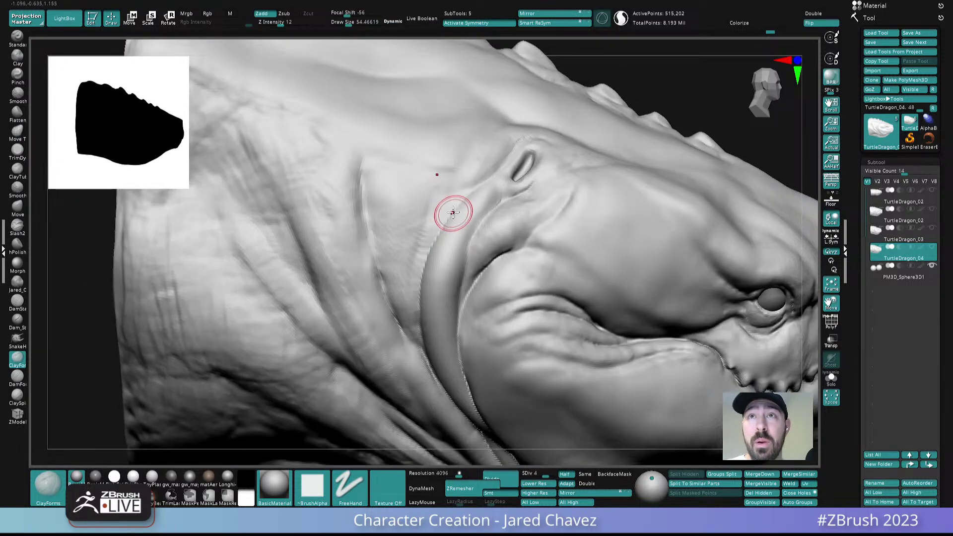
- Texture the narrow strip of neck along the back edge of the collar fold with ClayForms at a draw size of about 36
key(s)
drag(447, 211, 432, 210)
mouse_move(424, 248)
right_down()
mouse_move(439, 228)
mouse_move(428, 237)
right_up()
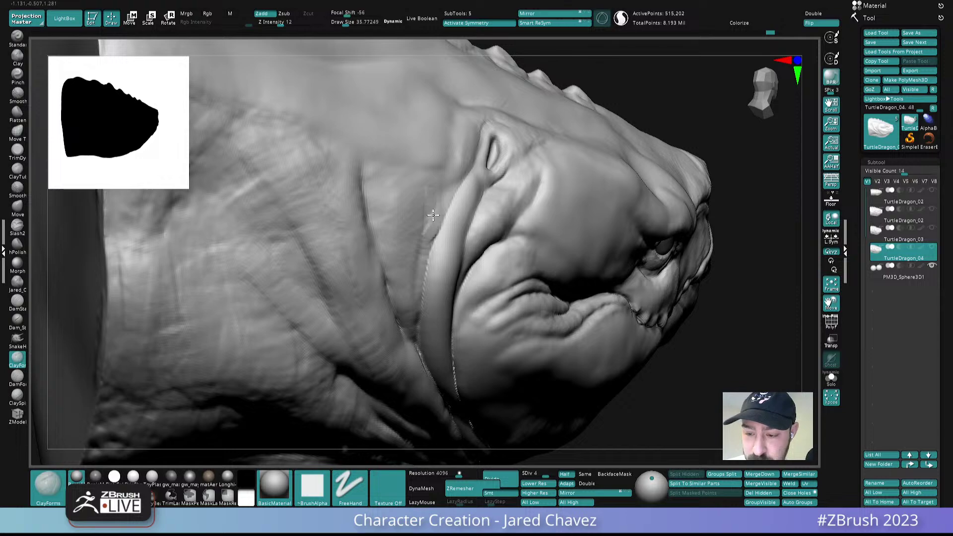
right_drag(430, 185, 430, 309)
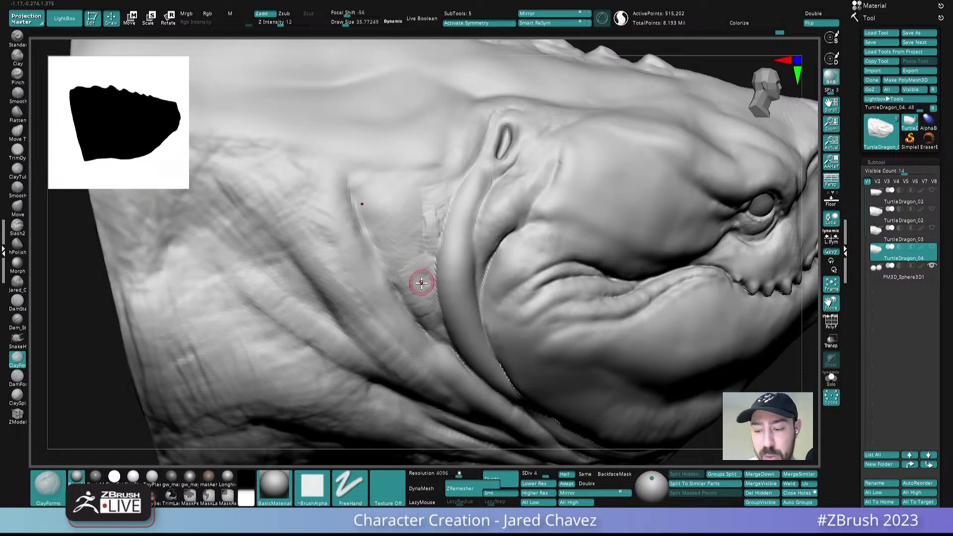
mouse_move(442, 238)
right_down()
mouse_move(412, 268)
mouse_move(424, 215)
mouse_move(441, 219)
mouse_move(424, 207)
right_up()
- Carve the upper end of the collar fold below the ear hole with the DamForms brush at a draw size of about 51
click(18, 380)
drag(424, 207, 425, 203)
right_drag(443, 234, 425, 207)
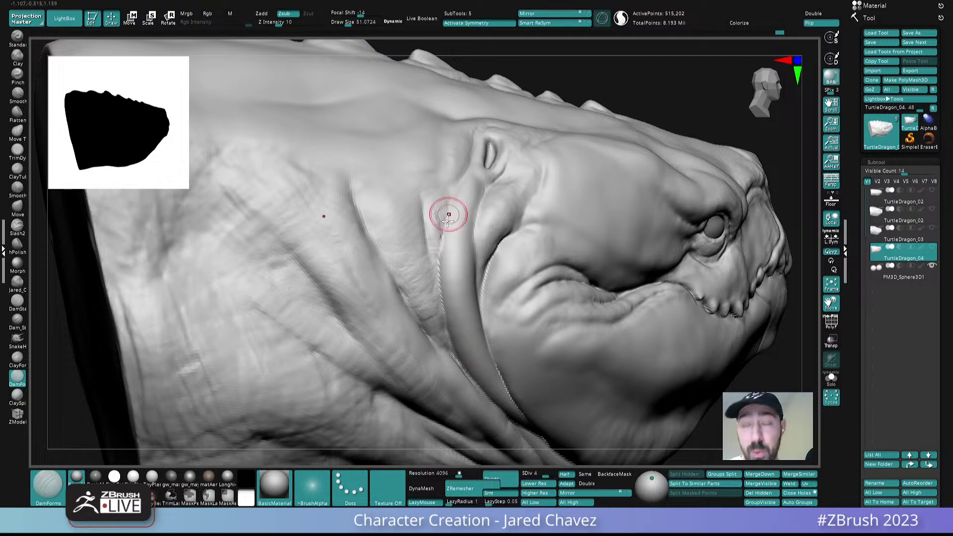
right_drag(499, 349, 451, 321)
alt+right_drag(446, 386, 422, 251)
right_drag(373, 201, 426, 230)
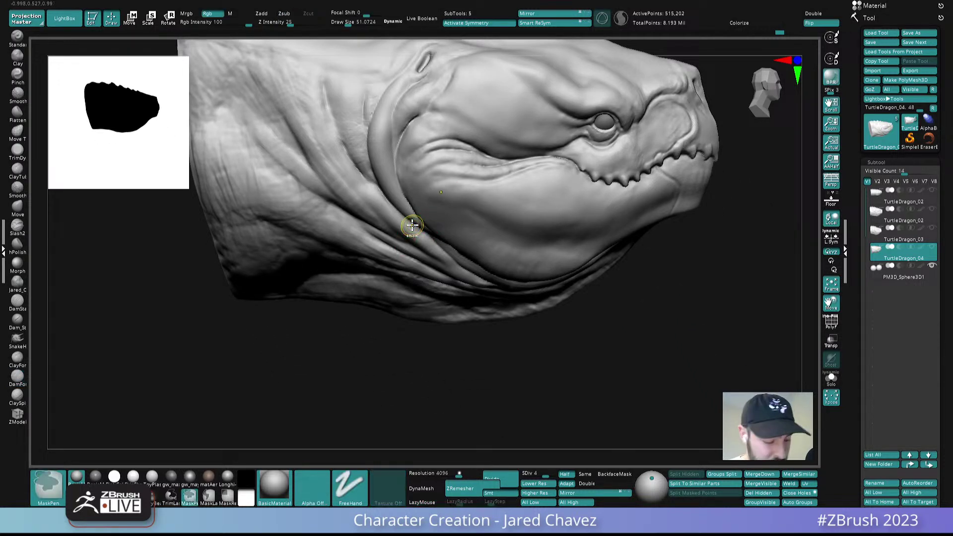
- Reshape the neck folds behind the lower jaw with the Move brush at a draw size of about 151
key(s)
mouse_move(434, 246)
mouse_down()
mouse_move(445, 240)
mouse_move(413, 243)
mouse_move(387, 228)
mouse_up()
right_drag(403, 249, 420, 278)
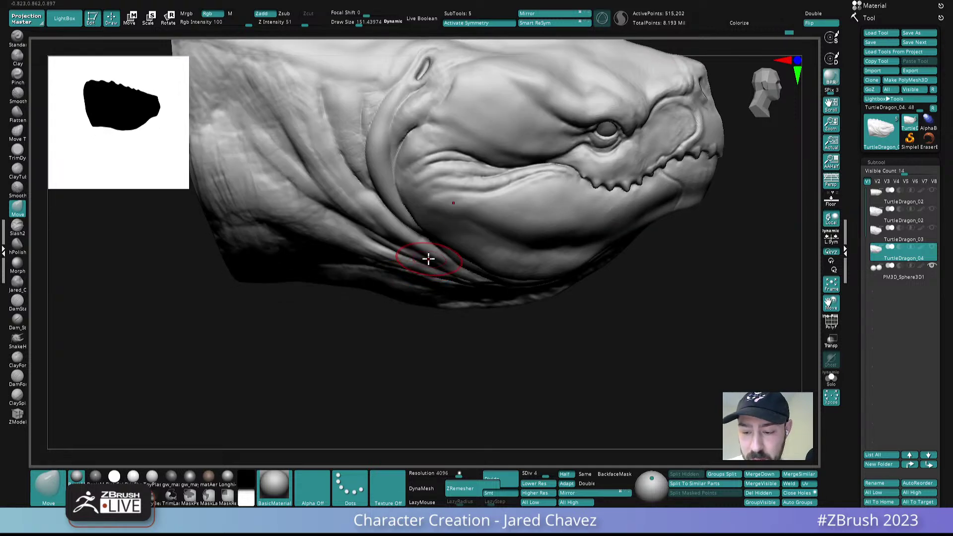
drag(425, 257, 407, 240)
ctrl+right_drag(485, 232, 491, 133)
right_drag(575, 232, 578, 202)
ctrl+right_drag(454, 263, 519, 304)
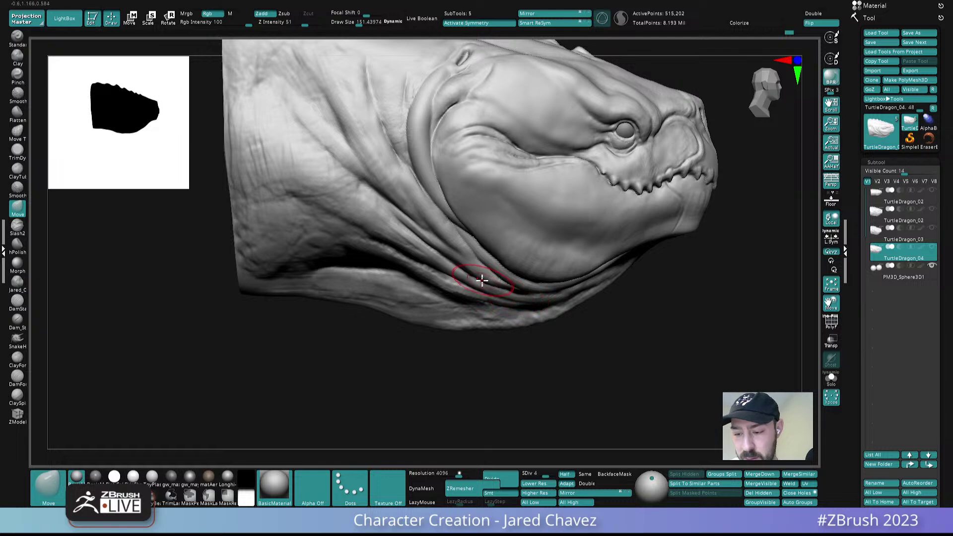
- Build up the neck folds behind the collar ridge with the ClaySpin brush
mouse_move(449, 272)
ctrl+right_down()
mouse_move(411, 187)
mouse_move(417, 211)
ctrl+right_up()
key(s)
drag(416, 211, 410, 208)
right_drag(412, 203, 441, 242)
click(20, 403)
ctrl+right_drag(441, 208, 449, 241)
key(s)
mouse_move(449, 241)
mouse_down()
mouse_move(438, 245)
mouse_move(450, 260)
mouse_move(437, 190)
mouse_move(434, 228)
mouse_move(411, 233)
mouse_up()
right_drag(411, 233, 484, 219)
mouse_move(462, 175)
mouse_down()
mouse_move(464, 187)
mouse_move(457, 170)
mouse_up()
- Define the vertical neck folds below the ear hole with resized ClaySpin strokes and smooth their upper ends
key(s)
mouse_move(457, 171)
right_down()
mouse_move(432, 169)
mouse_move(445, 227)
right_up()
mouse_move(445, 227)
mouse_down()
mouse_move(422, 208)
mouse_move(430, 197)
mouse_up()
right_drag(458, 187, 443, 151)
key(s)
drag(443, 197, 448, 197)
right_drag(424, 191, 421, 216)
mouse_move(421, 201)
mouse_down()
mouse_move(402, 182)
mouse_move(437, 168)
mouse_move(389, 151)
mouse_move(395, 126)
mouse_move(415, 120)
mouse_up()
right_drag(404, 111, 427, 89)
mouse_move(404, 111)
shift+mouse_down()
mouse_move(410, 153)
mouse_move(446, 228)
shift+mouse_up()
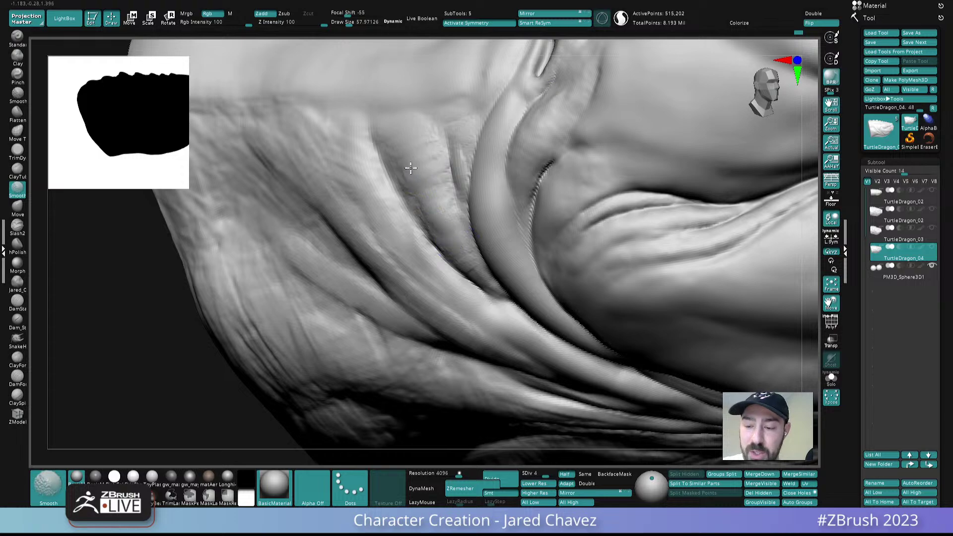
- Extend the neck fold beside the collar ridge upward with ClaySpin at a draw size of about 48 and smooth its top
right_drag(428, 174, 433, 198)
key(s)
mouse_move(438, 200)
mouse_down()
mouse_move(413, 198)
mouse_move(431, 182)
mouse_move(374, 141)
mouse_move(416, 110)
mouse_up()
right_drag(416, 110, 400, 113)
shift+drag(399, 114, 385, 121)
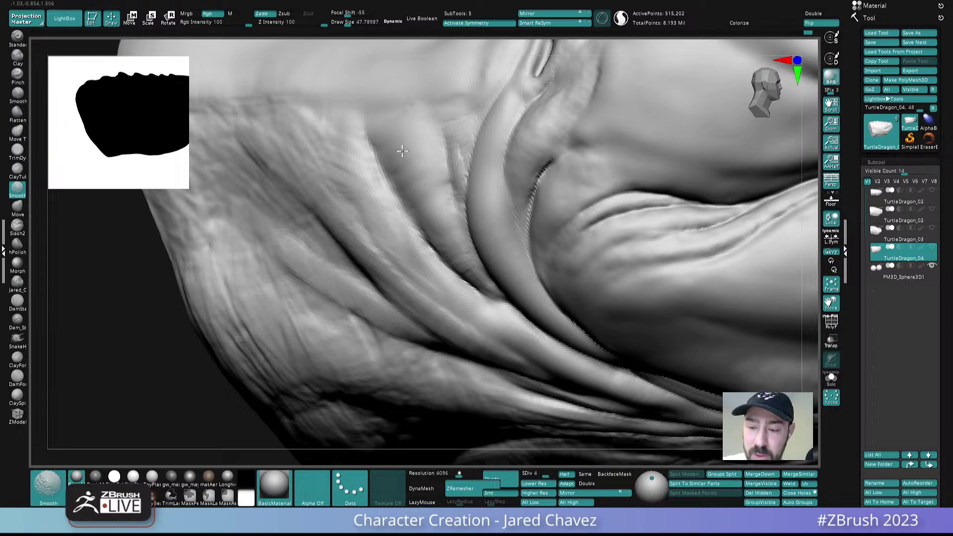
mouse_move(413, 182)
ctrl+right_down()
mouse_move(422, 139)
mouse_move(532, 155)
ctrl+right_up()
mouse_move(538, 230)
right_down()
mouse_move(487, 211)
mouse_move(486, 234)
right_up()
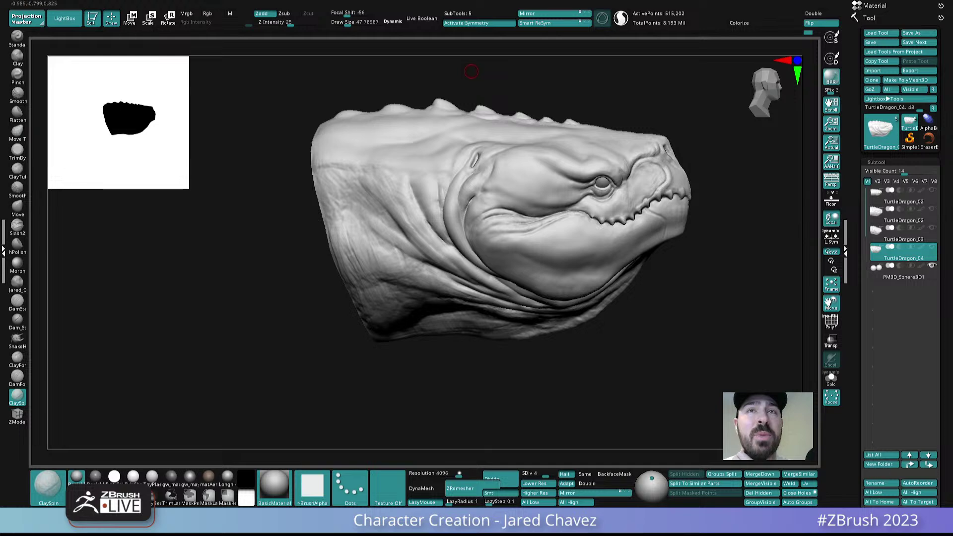
- Add long ClaySpin strokes down the neck folds behind the ear at a draw size of about 48 and soften them with Smooth
right_drag(472, 72, 433, 208)
drag(431, 167, 431, 253)
ctrl+right_drag(442, 191, 454, 221)
mouse_move(434, 163)
mouse_down()
mouse_move(430, 253)
mouse_move(416, 265)
mouse_up()
mouse_move(416, 164)
mouse_down()
mouse_move(411, 229)
mouse_move(394, 221)
mouse_up()
mouse_move(369, 172)
mouse_down()
mouse_move(368, 220)
mouse_move(348, 213)
mouse_up()
mouse_move(389, 219)
right_down()
mouse_move(412, 187)
mouse_move(407, 227)
mouse_move(404, 194)
mouse_move(408, 201)
right_up()
shift+drag(409, 200, 412, 236)
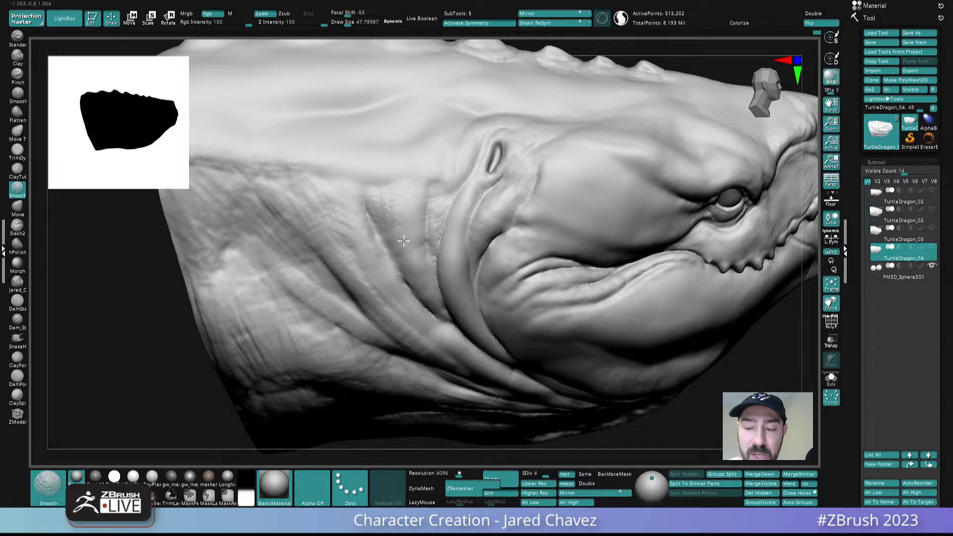
- Refine the thin fold directly behind the collar ridge with ClaySpin strokes at a draw size of about 26
mouse_move(415, 168)
ctrl+right_down()
mouse_move(447, 241)
mouse_move(460, 210)
ctrl+right_up()
key(s)
drag(456, 220, 434, 302)
right_drag(434, 303, 432, 241)
drag(432, 241, 429, 311)
drag(425, 250, 425, 302)
ctrl+right_drag(452, 289, 468, 156)
- Inspect the two earlier TurtleDragon_02 head versions, toggling the PolyFrame display to examine their topology
alt+right_drag(532, 310, 457, 227)
alt+click(458, 226)
click(825, 323)
mouse_move(529, 285)
right_down()
mouse_move(507, 295)
mouse_move(531, 283)
right_up()
click(836, 327)
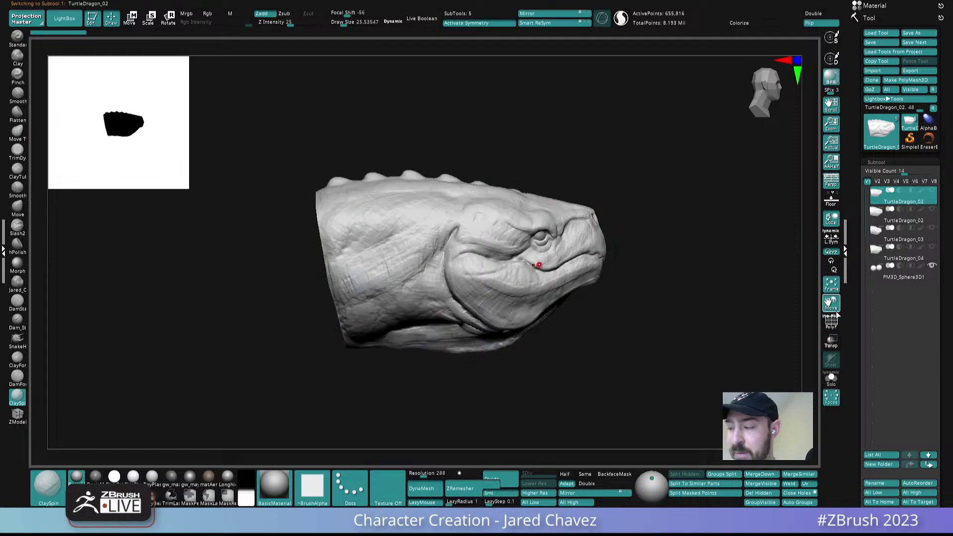
click(875, 219)
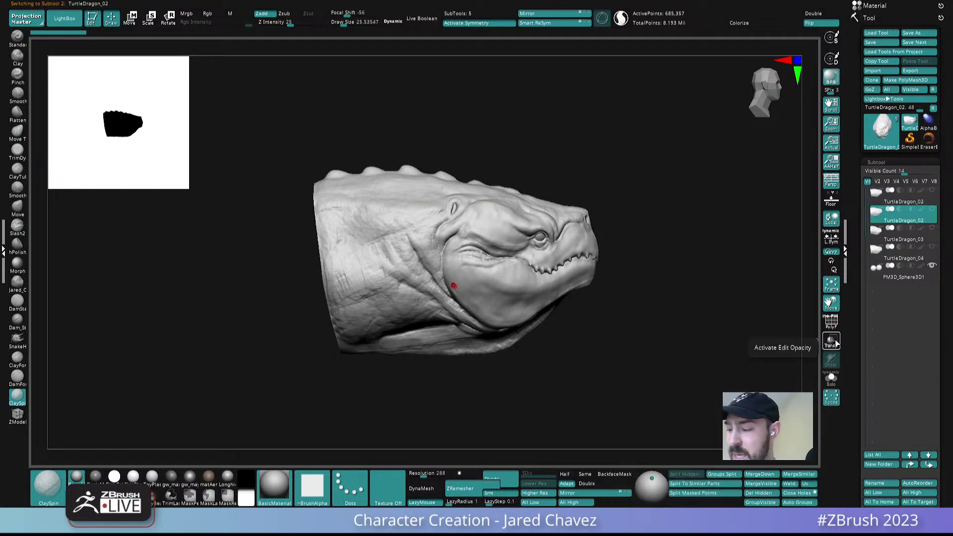
click(827, 323)
ctrl+right_drag(559, 291, 506, 342)
mouse_move(559, 314)
right_down()
mouse_move(537, 316)
mouse_move(573, 315)
mouse_move(530, 298)
mouse_move(514, 306)
right_up()
click(837, 322)
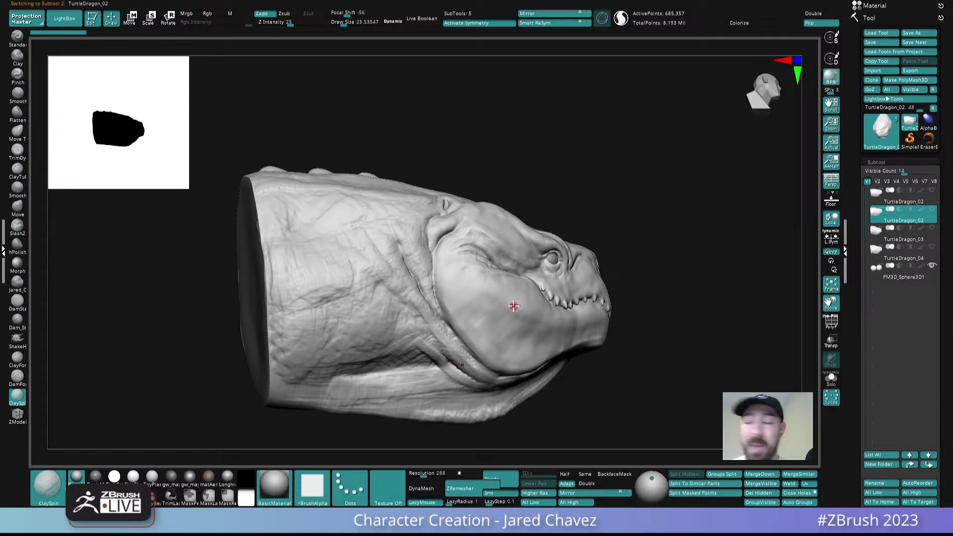
- Compare the PolyFrame display of TurtleDragon_03 and TurtleDragon_04, ending with TurtleDragon_04 active and PolyFrame off
mouse_move(514, 306)
right_down()
mouse_move(605, 341)
mouse_move(536, 340)
mouse_move(557, 343)
right_up()
click(877, 233)
click(835, 323)
right_drag(542, 300, 572, 244)
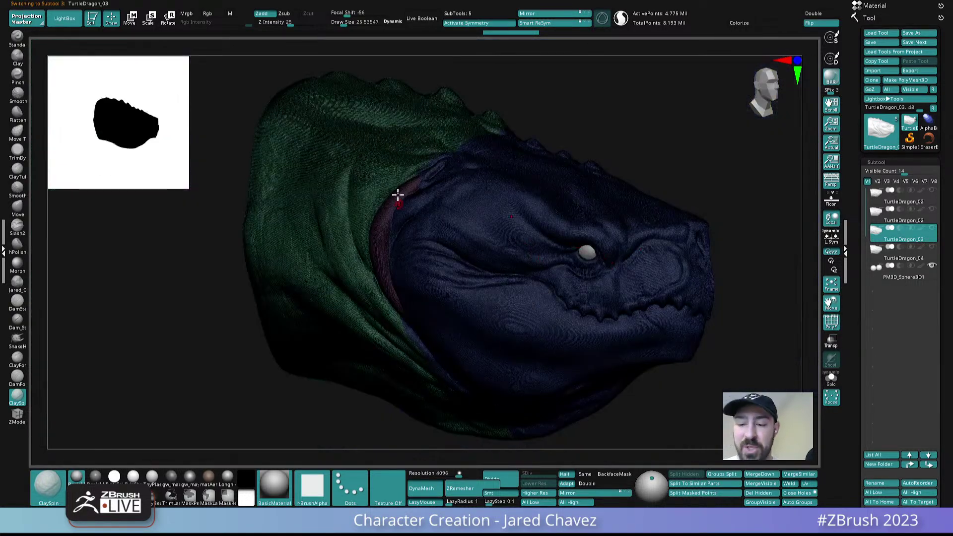
click(877, 254)
ctrl+right_drag(567, 331, 543, 270)
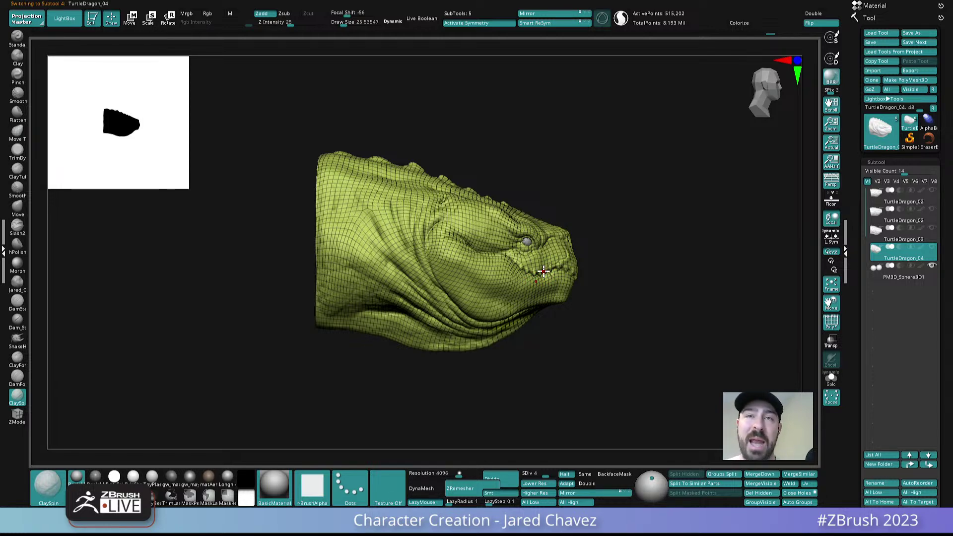
right_drag(544, 271, 507, 284)
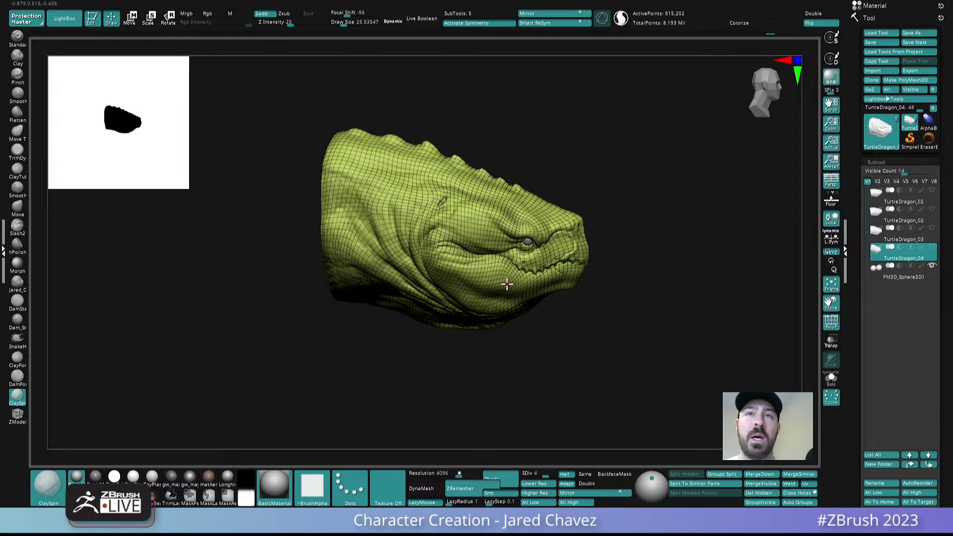
click(832, 321)
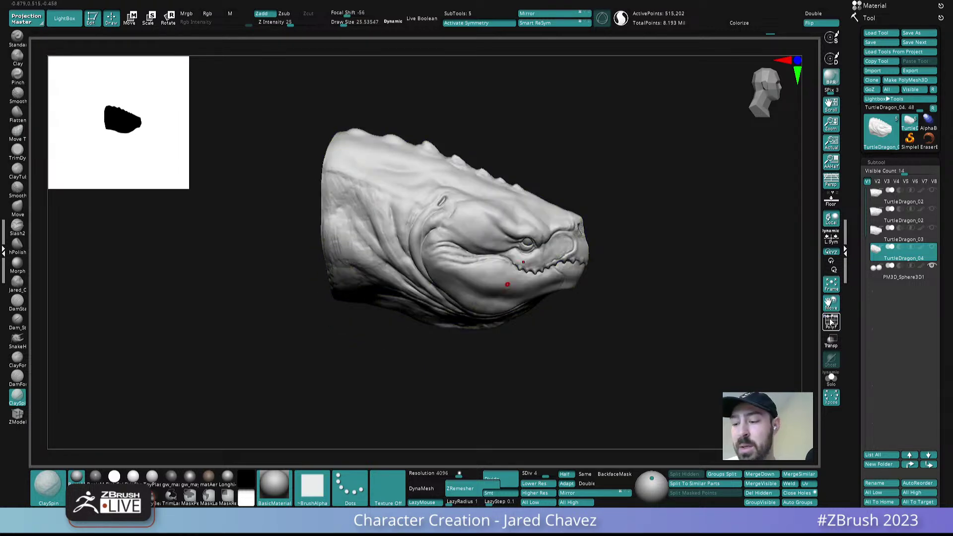
- Examine the area around the ear hole close up with PolyFrame on, switching from TurtleDragon_04 to TurtleDragon_03
mouse_move(448, 210)
ctrl+right_down()
mouse_move(434, 246)
mouse_move(473, 282)
mouse_move(468, 230)
mouse_move(475, 236)
ctrl+right_up()
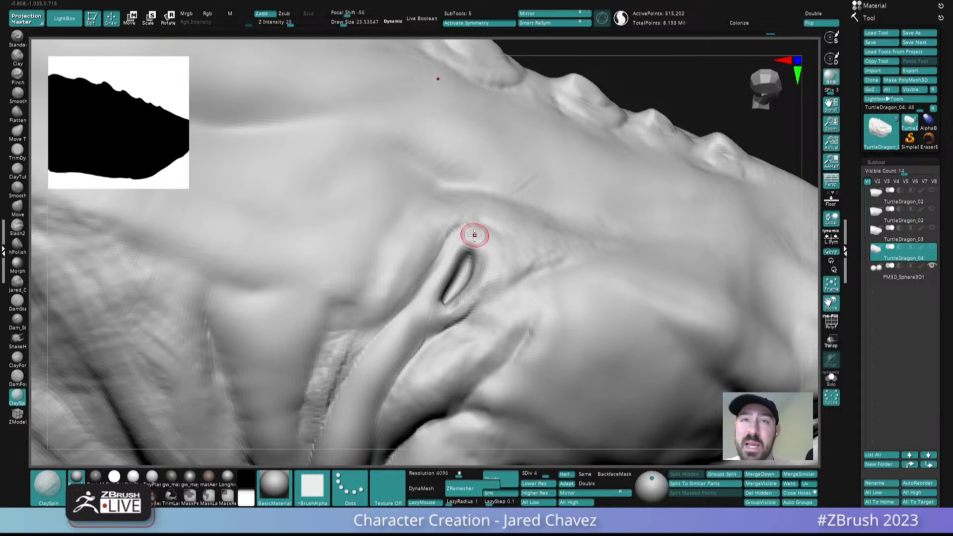
click(831, 325)
ctrl+right_drag(432, 212, 432, 220)
click(875, 232)
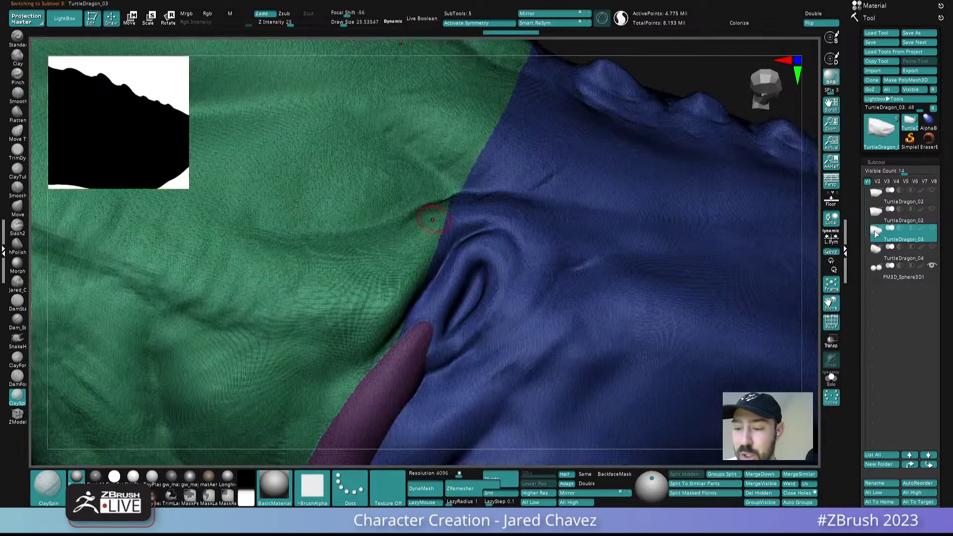
- Inspect the mesh flow along the polygroup border beside the ear opening, and turn off the polygon wireframe display
ctrl+right_drag(484, 318, 496, 414)
right_drag(447, 236, 451, 223)
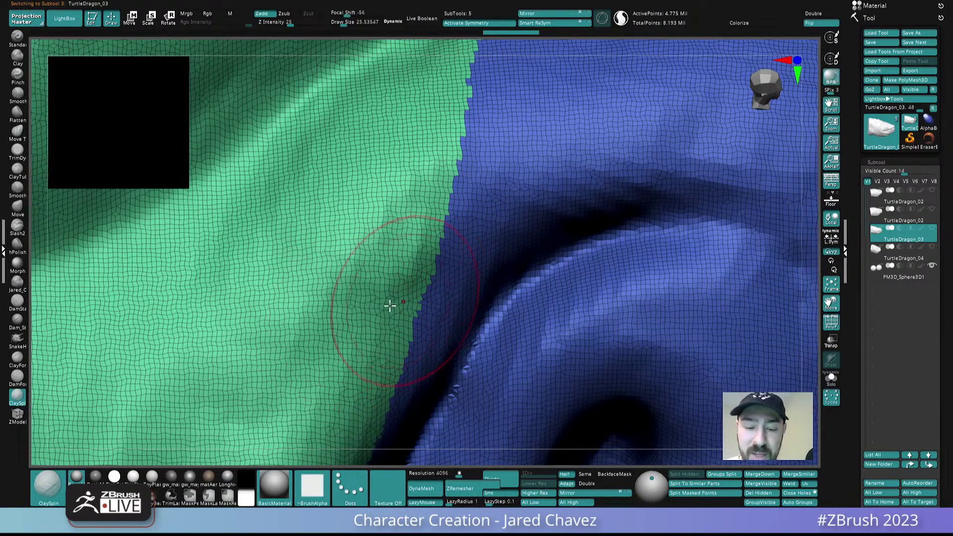
ctrl+right_drag(483, 259, 498, 126)
ctrl+right_drag(501, 278, 509, 217)
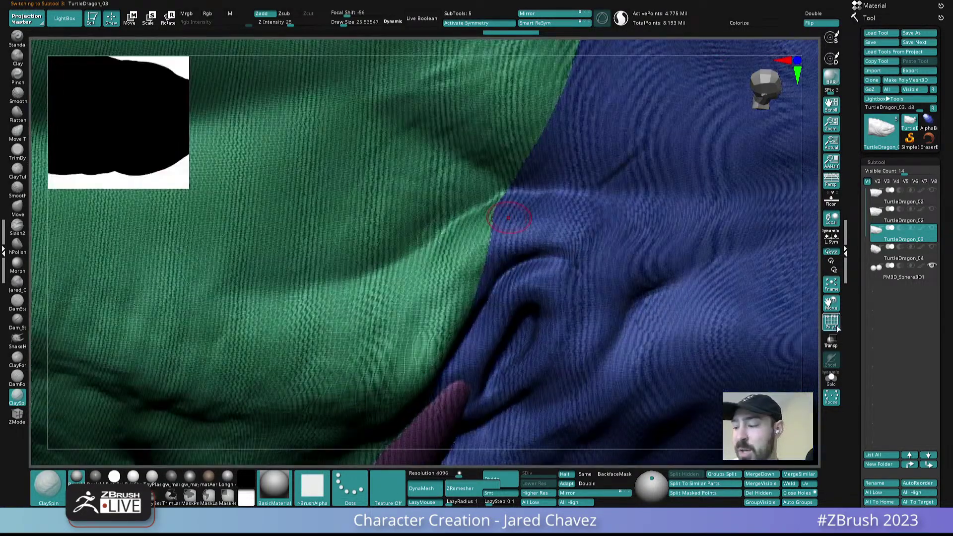
click(838, 328)
ctrl+right_drag(501, 302, 485, 206)
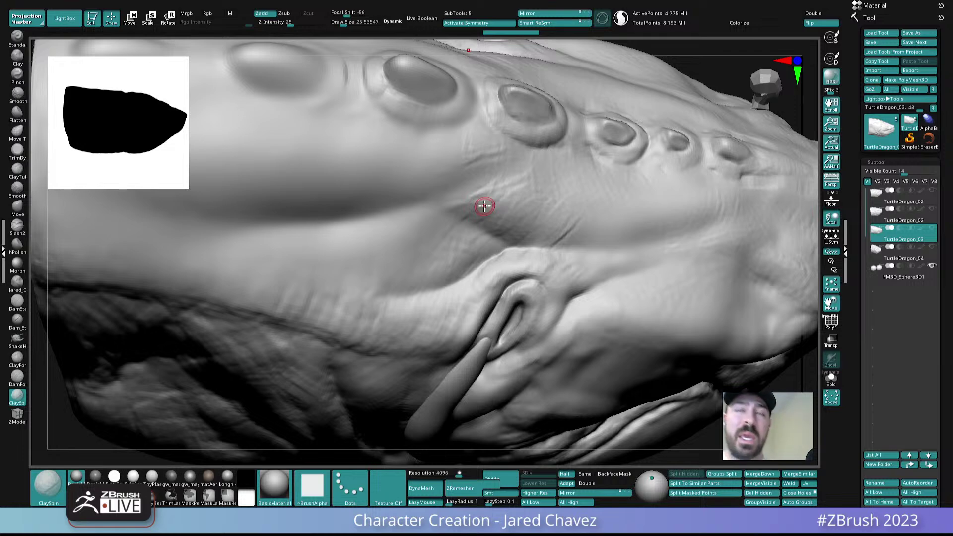
- Make the TurtleDragon_04 subtool active and view the side of the head around the ear opening
right_drag(534, 236, 529, 186)
ctrl+right_drag(519, 298, 508, 223)
alt+right_drag(528, 280, 506, 172)
key(Down)
key(Down)
key(Up)
- Smooth the neck fold below the ear opening and cut its crease deeper with the DamForms brush
mouse_move(505, 172)
ctrl+right_down()
mouse_move(479, 271)
mouse_move(429, 221)
mouse_move(442, 213)
ctrl+right_up()
mouse_move(432, 213)
shift+mouse_down()
mouse_move(408, 293)
mouse_move(441, 225)
mouse_move(400, 327)
shift+mouse_up()
click(19, 377)
drag(436, 242, 400, 336)
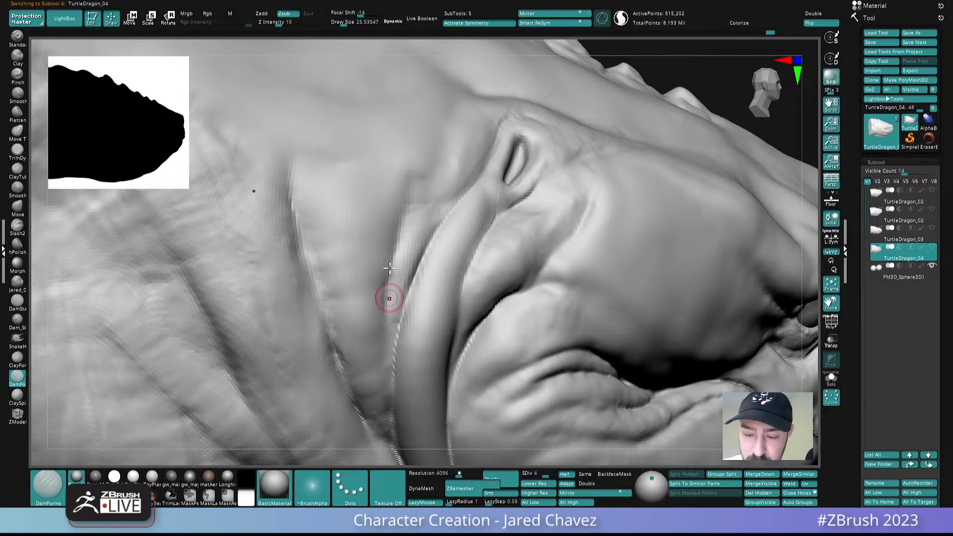
drag(400, 245, 392, 330)
- Raise the mesh to subdivision level 5 with a draw size of about 33, and smooth the crease along the neck fold
key(s)
drag(410, 292, 413, 292)
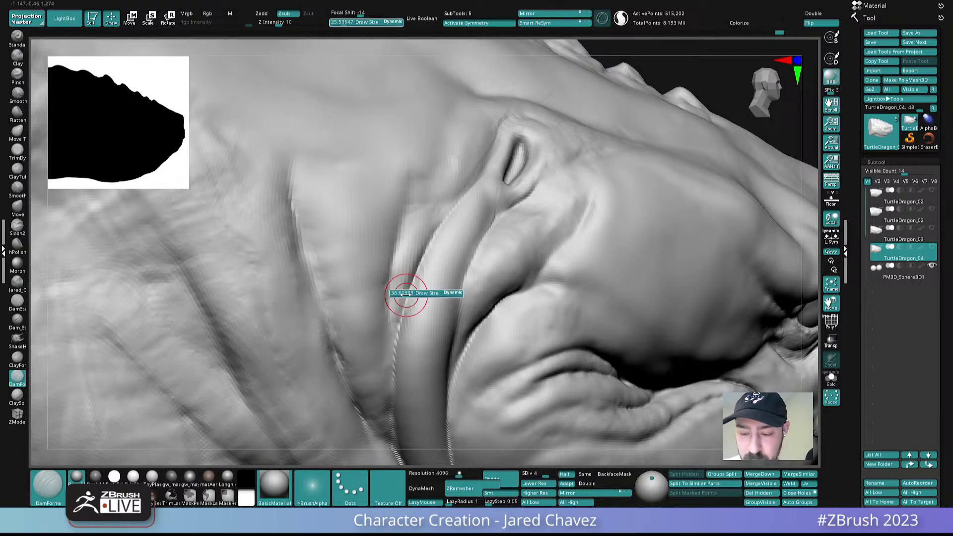
key(d)
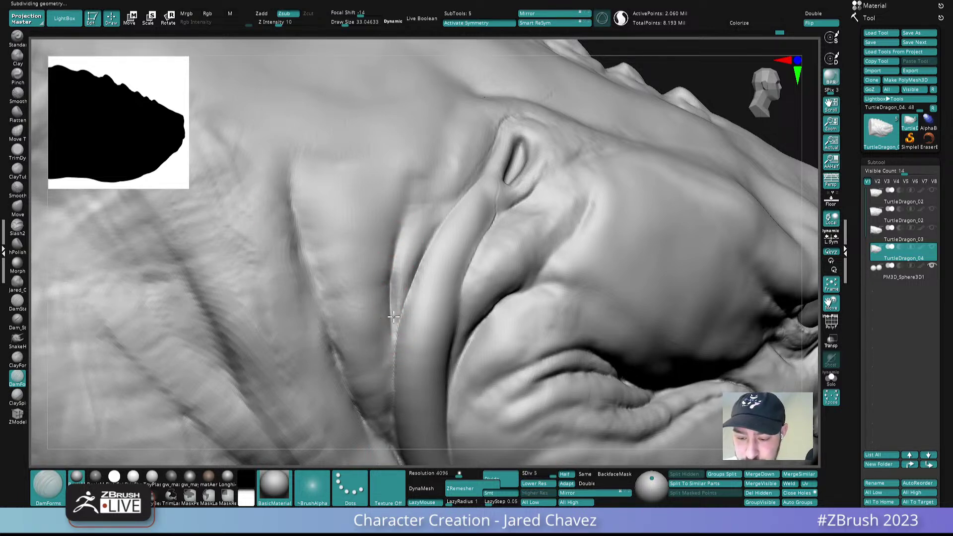
mouse_move(431, 229)
right_down()
mouse_move(425, 290)
mouse_move(416, 273)
right_up()
shift+drag(419, 248, 392, 388)
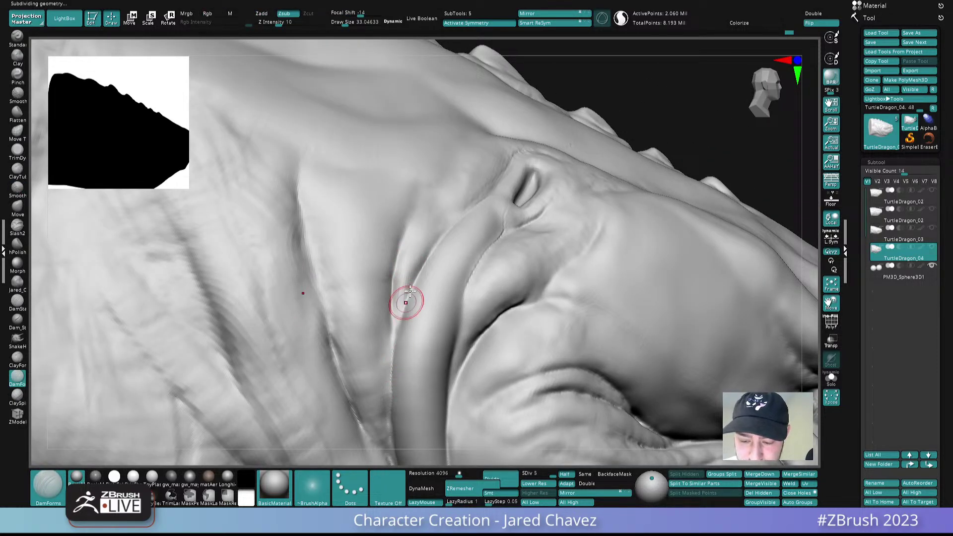
shift+drag(391, 343, 421, 237)
- Smooth the upper end of the neck fold where it runs towards the ear opening
mouse_move(421, 237)
ctrl+right_down()
mouse_move(488, 267)
mouse_move(447, 319)
mouse_move(469, 343)
mouse_move(477, 318)
ctrl+right_up()
ctrl+right_drag(476, 318, 494, 402)
shift+drag(431, 288, 438, 268)
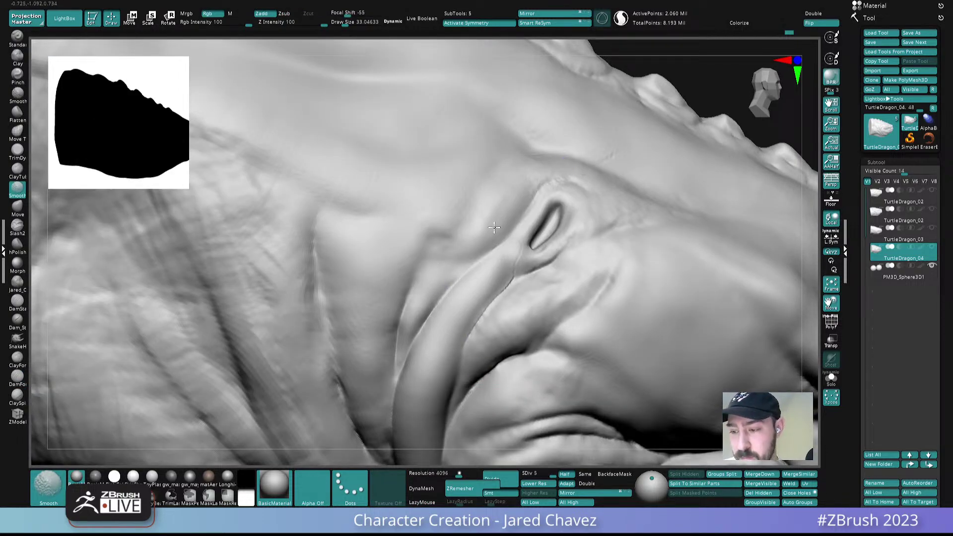
ctrl+right_drag(498, 218, 524, 91)
mouse_move(539, 210)
right_down()
mouse_move(556, 185)
mouse_move(528, 230)
mouse_move(543, 219)
right_up()
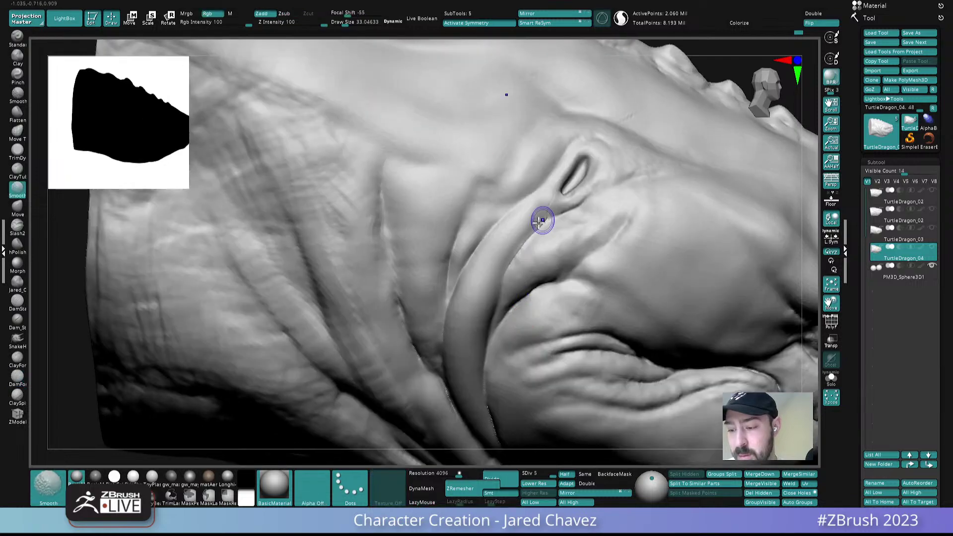
mouse_move(501, 296)
right_down()
mouse_move(570, 260)
mouse_move(536, 298)
mouse_move(502, 218)
mouse_move(524, 224)
right_up()
- Smooth the skin around the ear opening at a lower subdivision level, and return the mesh to subdivision level 5
click(540, 474)
mouse_move(517, 203)
shift+mouse_down()
mouse_move(501, 205)
mouse_move(507, 231)
shift+mouse_up()
right_drag(527, 222, 505, 215)
shift+drag(498, 215, 486, 221)
right_drag(458, 243, 497, 244)
click(553, 474)
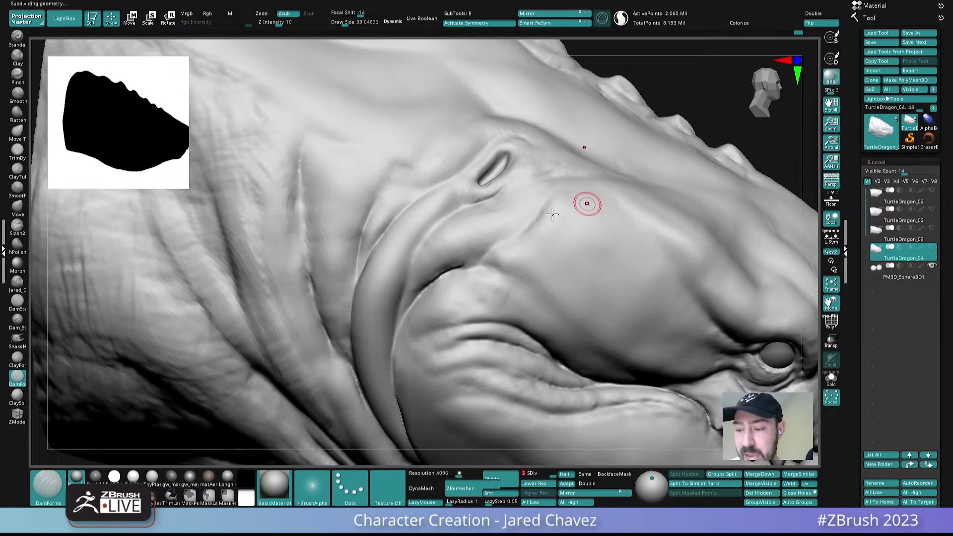
- Sculpt and smooth the creases between the rear cheek muscle and the jaw bulge below the ear opening
ctrl+right_drag(567, 281, 553, 223)
ctrl+right_drag(575, 260, 591, 323)
ctrl+right_drag(523, 283, 525, 291)
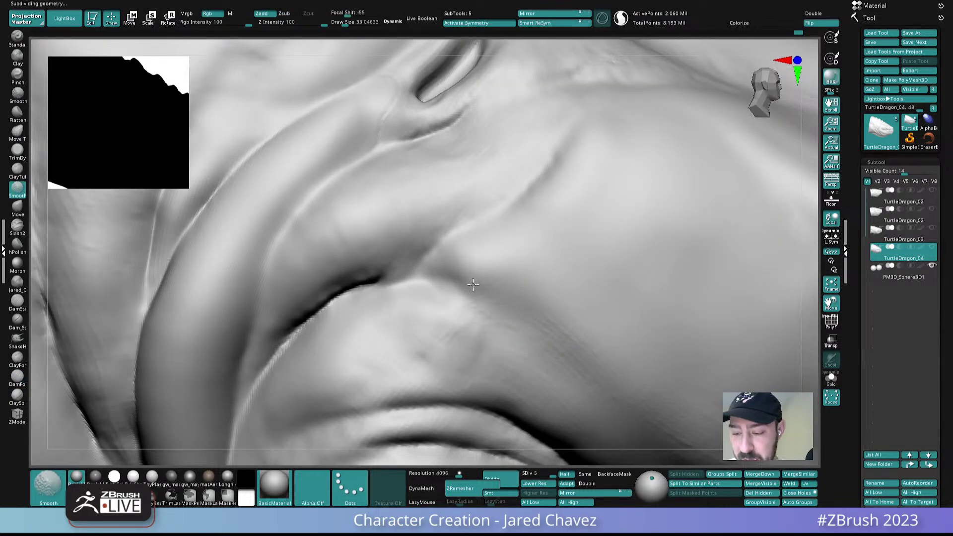
mouse_move(441, 339)
right_down()
mouse_move(516, 251)
mouse_move(406, 228)
right_up()
drag(413, 195, 448, 258)
mouse_move(444, 257)
right_down()
mouse_move(397, 247)
mouse_move(489, 229)
right_up()
mouse_move(365, 149)
shift+mouse_down()
mouse_move(301, 139)
mouse_move(323, 139)
shift+mouse_up()
right_drag(397, 155, 343, 148)
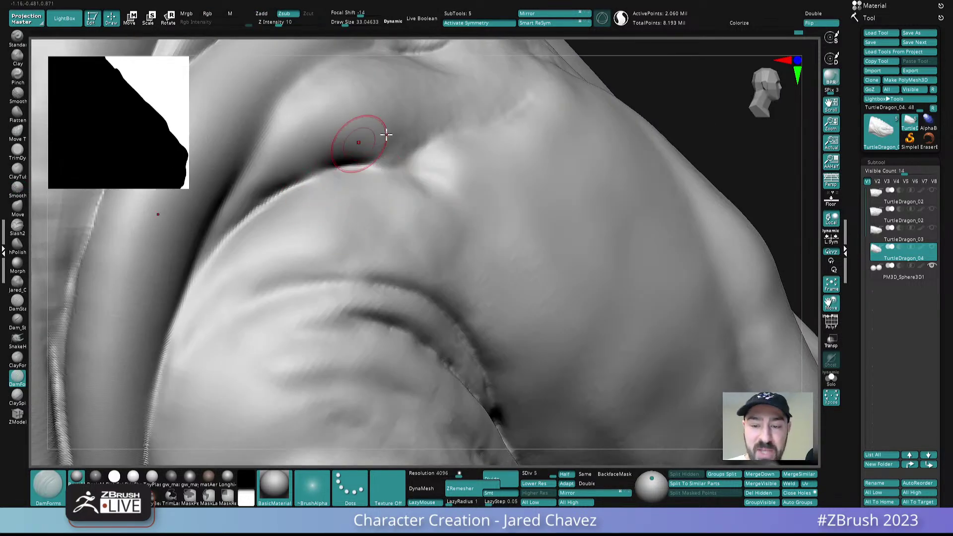
mouse_move(465, 230)
ctrl+right_down()
mouse_move(481, 164)
mouse_move(479, 225)
ctrl+right_up()
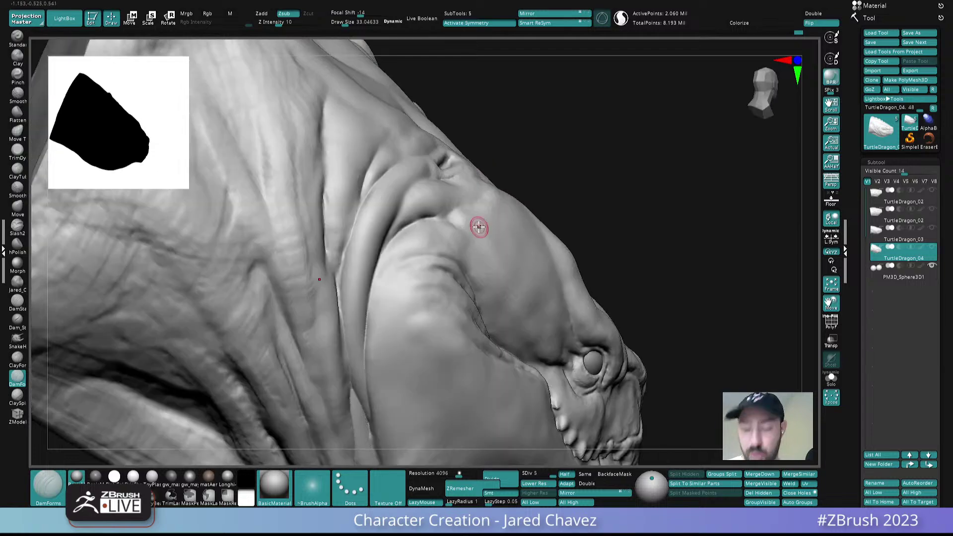
- Lower the mesh to subdivision level 2 and smooth the crease above the jaw bulge
drag(552, 475, 533, 470)
right_drag(449, 242, 397, 241)
ctrl+right_drag(467, 193, 483, 240)
mouse_move(430, 228)
shift+mouse_down()
mouse_move(417, 177)
mouse_move(393, 226)
shift+mouse_up()
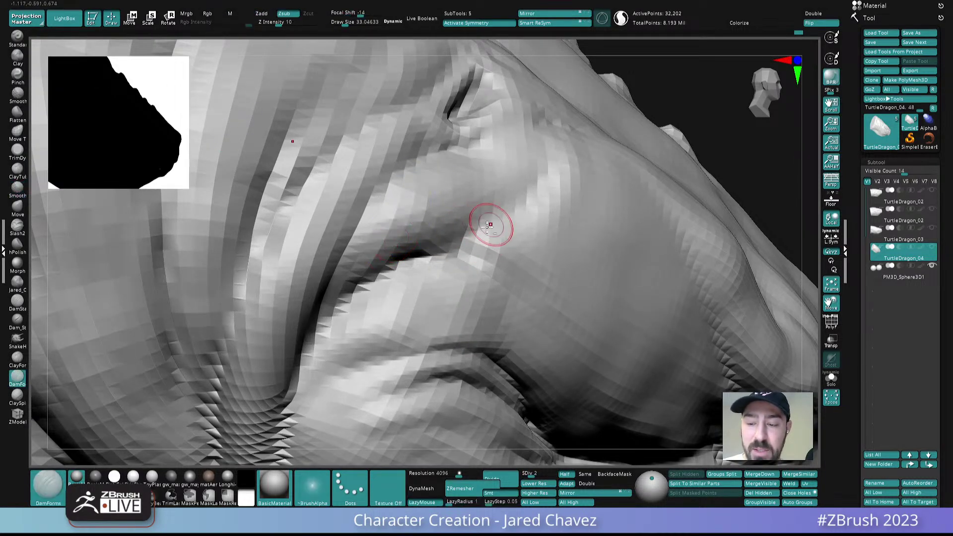
ctrl+right_drag(492, 223, 479, 192)
mouse_move(422, 229)
right_down()
mouse_move(448, 261)
mouse_move(588, 228)
mouse_move(532, 239)
right_up()
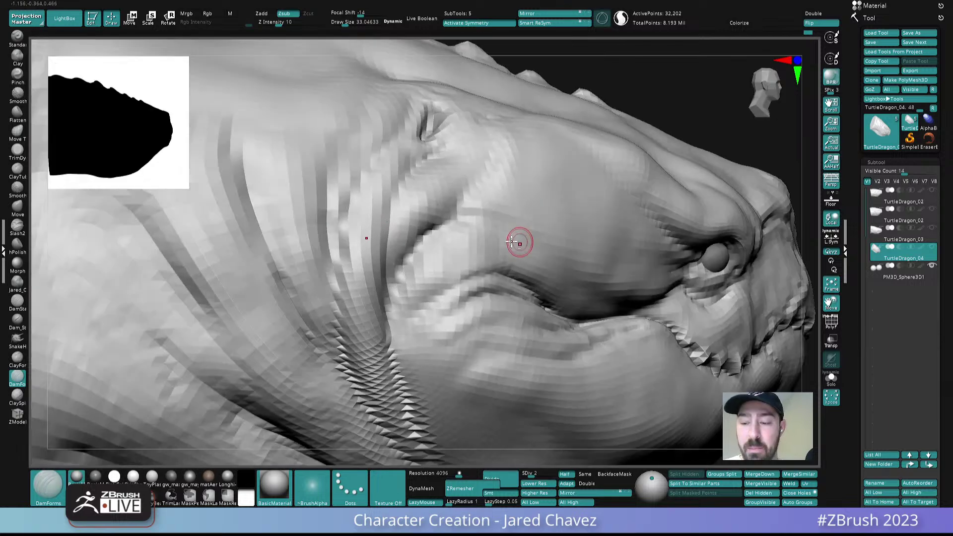
- Resize the DamForms brush and rework the crease between the jaw bulge and the ear opening
mouse_move(440, 209)
right_down()
mouse_move(434, 181)
mouse_move(427, 232)
right_up()
key(s)
mouse_move(425, 229)
mouse_down()
mouse_move(398, 249)
mouse_move(456, 183)
mouse_move(497, 188)
mouse_move(455, 164)
mouse_move(423, 188)
mouse_up()
- Set the draw size to about 28 and raise the mesh to subdivision level 4
mouse_move(532, 154)
ctrl+right_down()
mouse_move(525, 119)
mouse_move(510, 206)
mouse_move(535, 256)
ctrl+right_up()
alt+right_drag(498, 285, 519, 216)
ctrl+right_drag(519, 216, 502, 277)
key(s)
drag(482, 240, 483, 241)
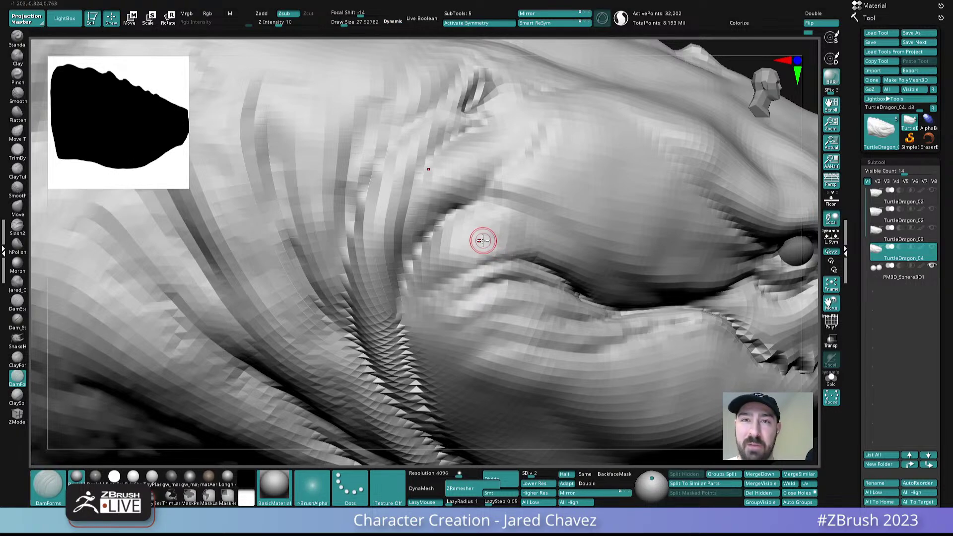
mouse_move(483, 241)
right_down()
mouse_move(464, 196)
mouse_move(439, 249)
mouse_move(498, 245)
mouse_move(463, 290)
right_up()
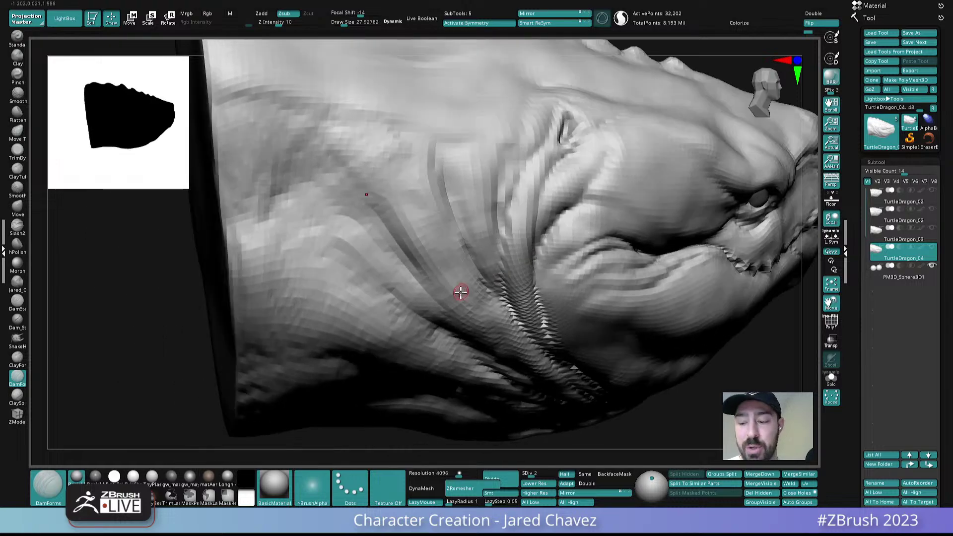
key(d)
key(d)
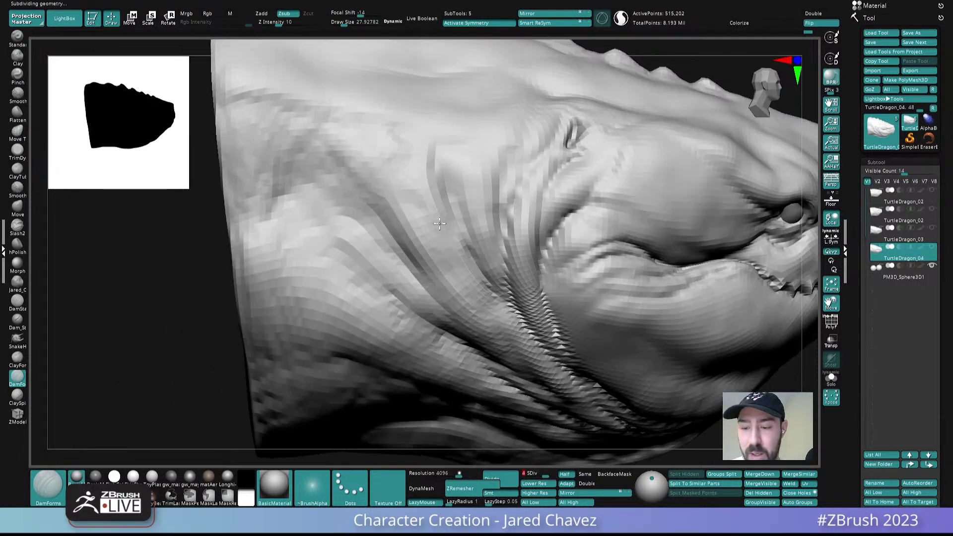
- Switch to the ClayForms brush with a draw size of about 30 for the cheek
right_drag(439, 223, 383, 199)
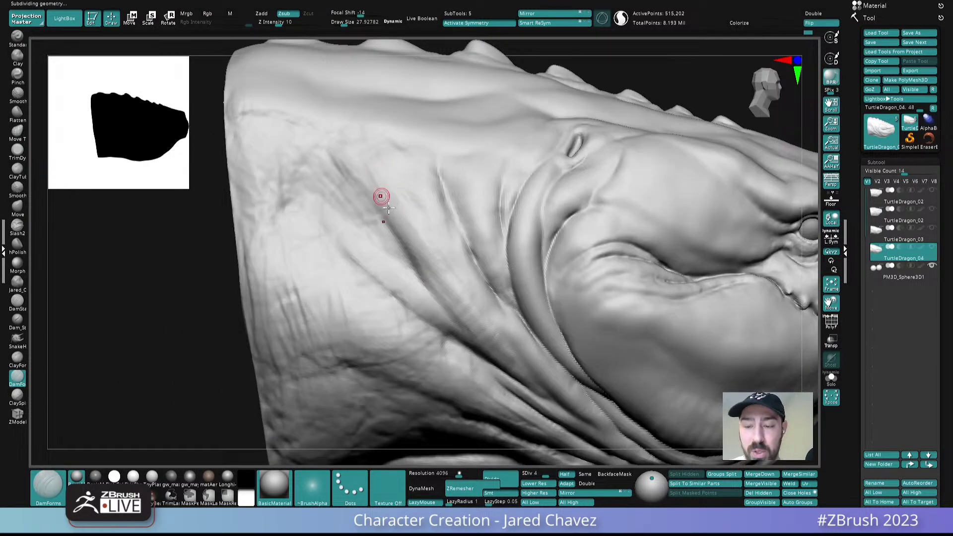
mouse_move(473, 309)
right_down()
mouse_move(485, 318)
mouse_move(506, 396)
right_up()
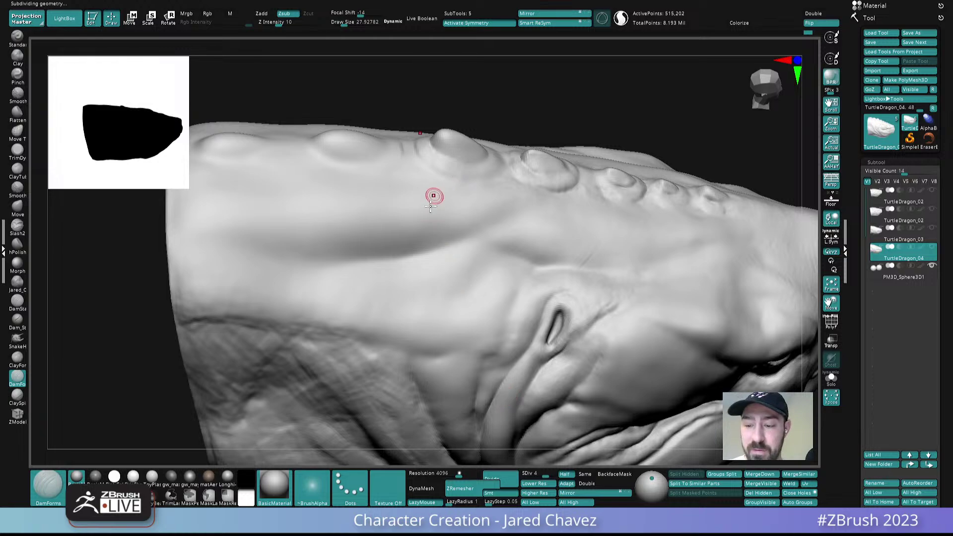
right_drag(401, 202, 437, 185)
right_drag(410, 222, 385, 139)
mouse_move(579, 260)
right_down()
mouse_move(574, 278)
mouse_move(564, 253)
mouse_move(472, 285)
right_up()
key(s)
drag(439, 243, 444, 243)
right_drag(439, 236, 431, 214)
mouse_move(381, 254)
right_down()
mouse_move(397, 276)
mouse_move(390, 254)
mouse_move(408, 266)
right_up()
click(23, 363)
key(s)
drag(404, 266, 397, 272)
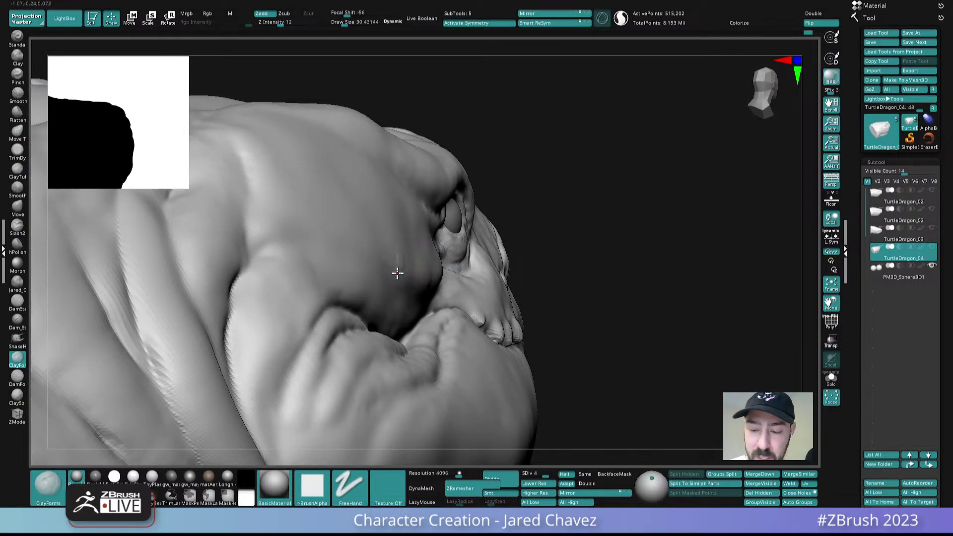
- Build up the cheek muscle behind the eye with ClayForms strokes and smooth its surface
right_drag(381, 247, 355, 238)
drag(306, 234, 375, 278)
right_drag(374, 279, 343, 249)
shift+drag(321, 214, 318, 227)
right_drag(318, 226, 334, 226)
ctrl+right_drag(334, 226, 330, 232)
shift+drag(305, 236, 346, 278)
mouse_move(310, 210)
shift+mouse_down()
mouse_move(308, 228)
mouse_move(262, 212)
shift+mouse_up()
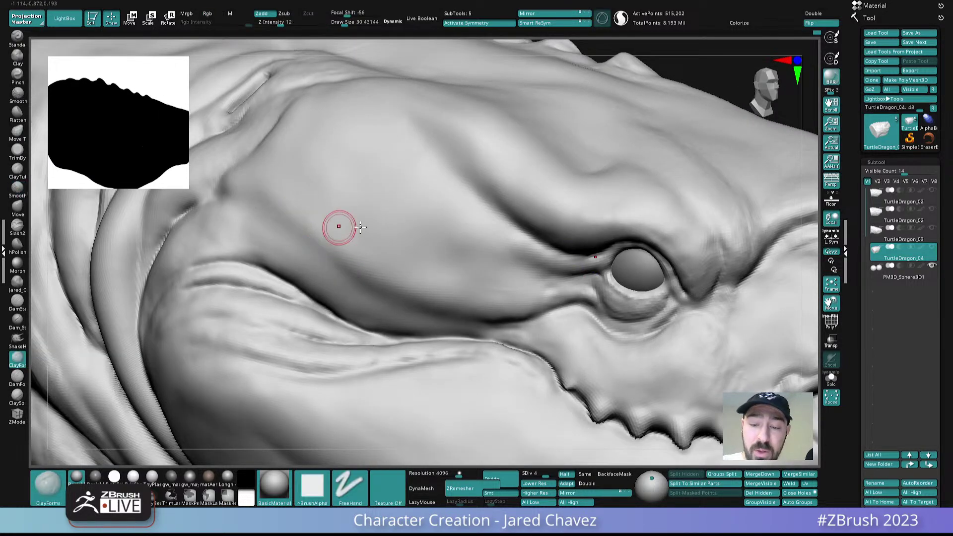
- Reduce the draw size to about 17 and smooth the skin folds behind the eye
ctrl+right_drag(323, 234, 374, 154)
mouse_move(514, 296)
alt+right_down()
mouse_move(453, 296)
mouse_move(435, 369)
alt+right_up()
key(s)
drag(435, 264, 432, 264)
mouse_move(382, 248)
right_down()
mouse_move(372, 211)
mouse_move(369, 223)
right_up()
key(s)
drag(362, 200, 359, 200)
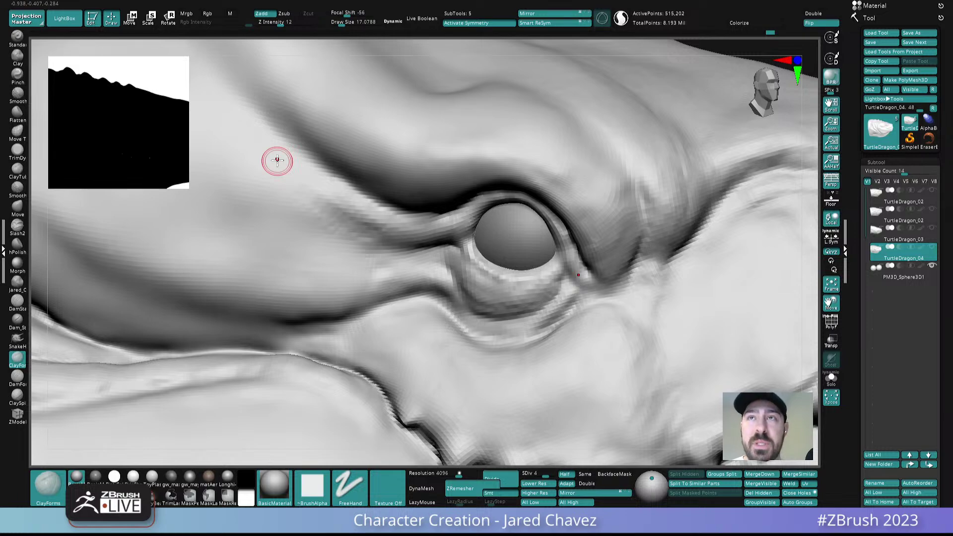
mouse_move(432, 239)
right_down()
mouse_move(444, 226)
mouse_move(357, 218)
right_up()
mouse_move(335, 198)
shift+mouse_down()
mouse_move(366, 230)
mouse_move(354, 232)
shift+mouse_up()
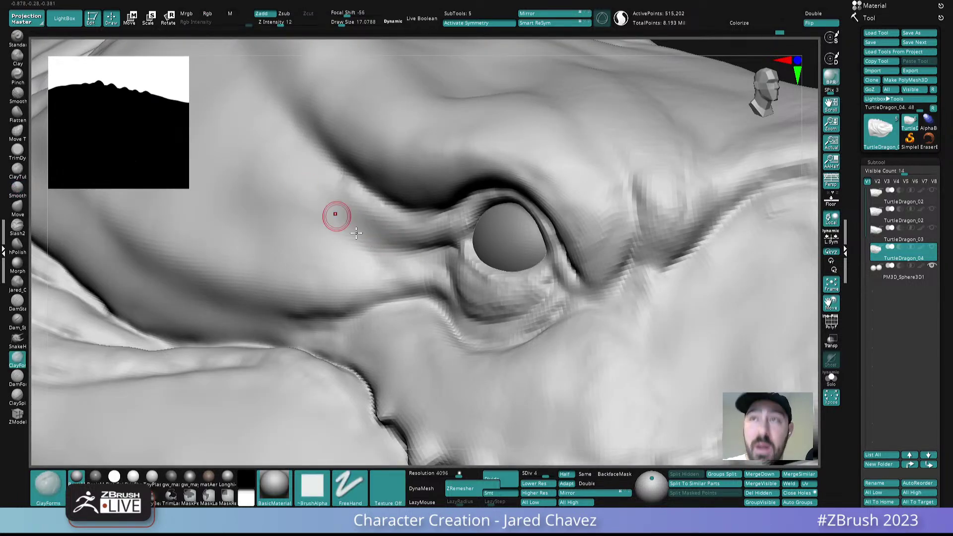
- Raise the mesh to subdivision level 5 and sculpt fine wrinkles at the lower eyelid's rear corner with a draw size of about 9
alt+right_drag(367, 231, 325, 176)
mouse_move(398, 211)
alt+right_down()
mouse_move(385, 183)
mouse_move(423, 226)
mouse_move(437, 225)
mouse_move(410, 219)
alt+right_up()
ctrl+right_drag(410, 220, 414, 274)
key(s)
drag(408, 211, 404, 213)
key(d)
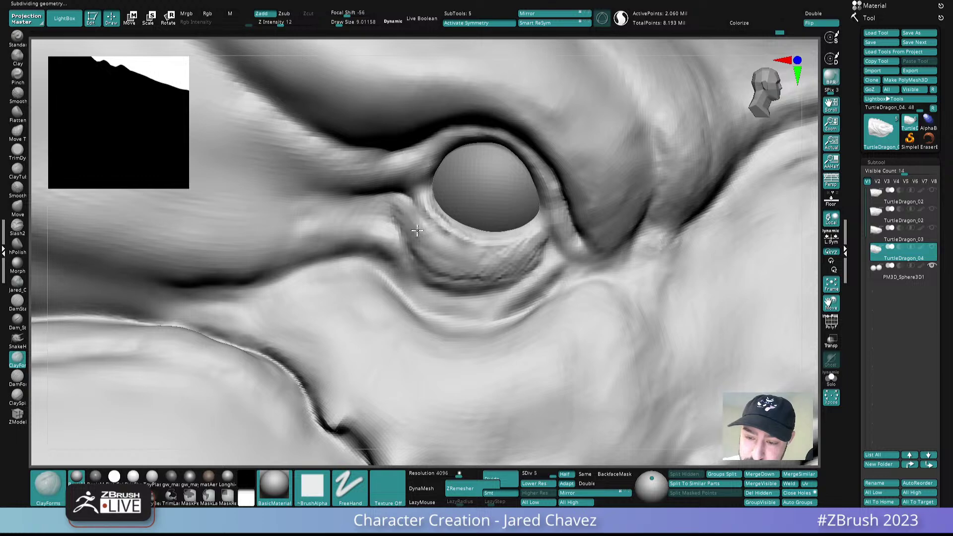
right_drag(406, 219, 383, 217)
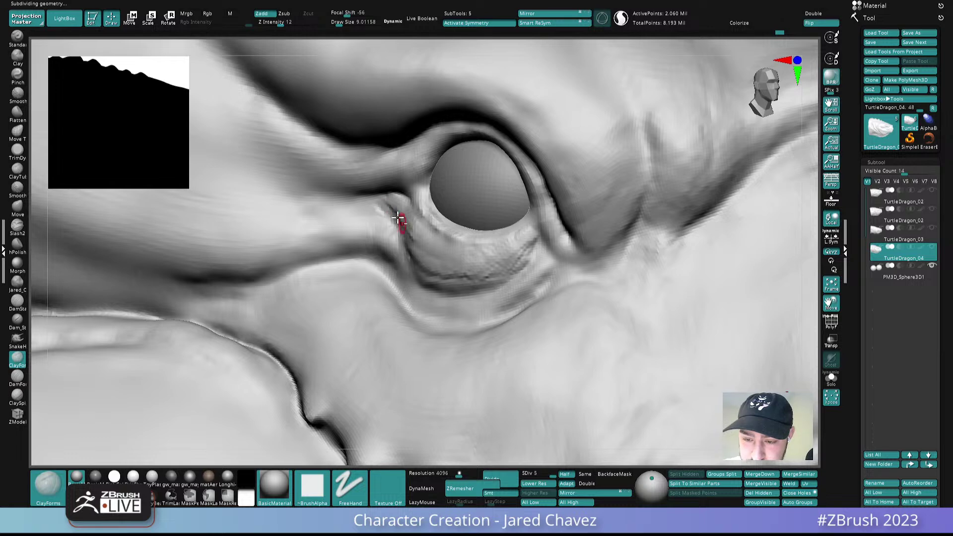
right_drag(408, 229, 398, 210)
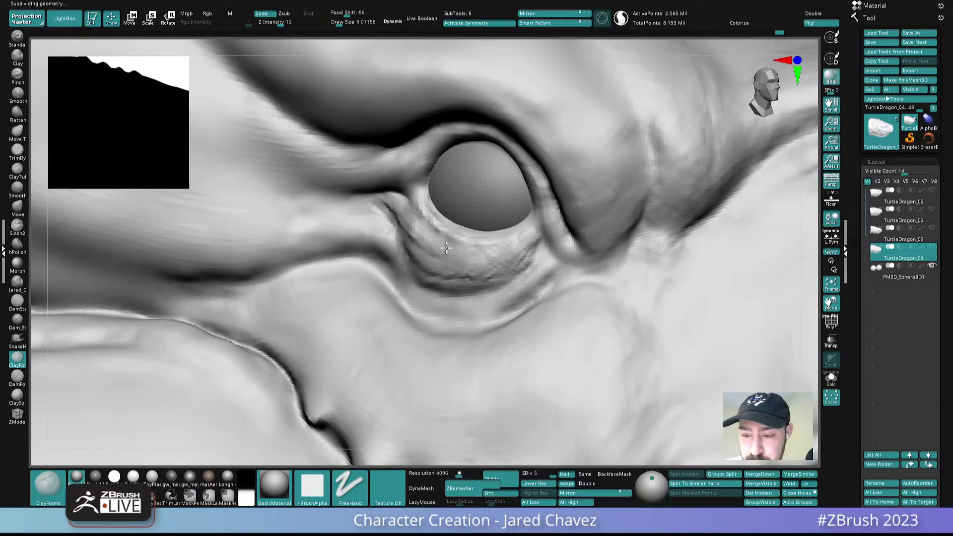
right_drag(444, 247, 467, 257)
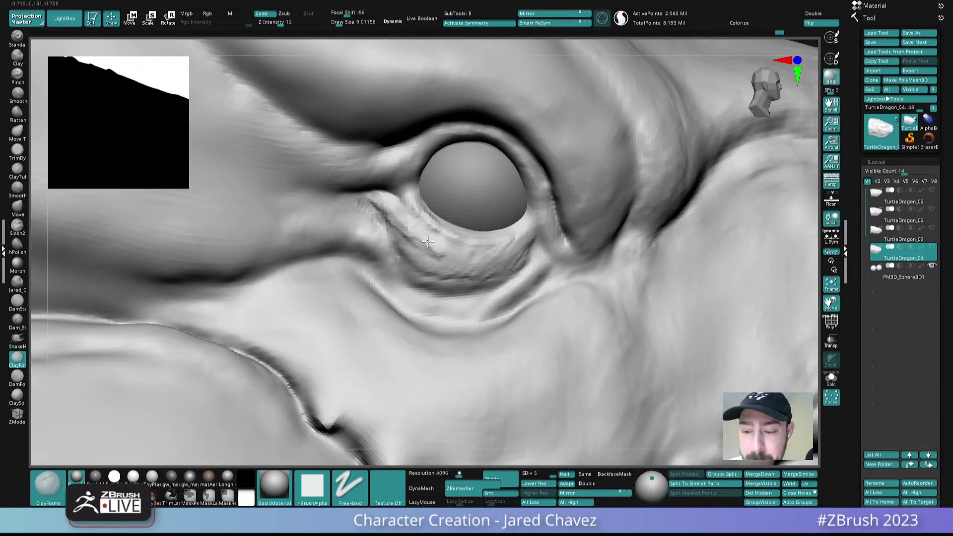
mouse_move(414, 238)
mouse_down()
mouse_move(414, 223)
mouse_move(447, 256)
mouse_move(386, 217)
mouse_up()
- Set the draw size to about 19 and add ClayForms strokes to the brow fold in front of the eye
ctrl+right_drag(379, 200, 447, 212)
mouse_move(517, 278)
right_down()
mouse_move(487, 287)
mouse_move(510, 274)
right_up()
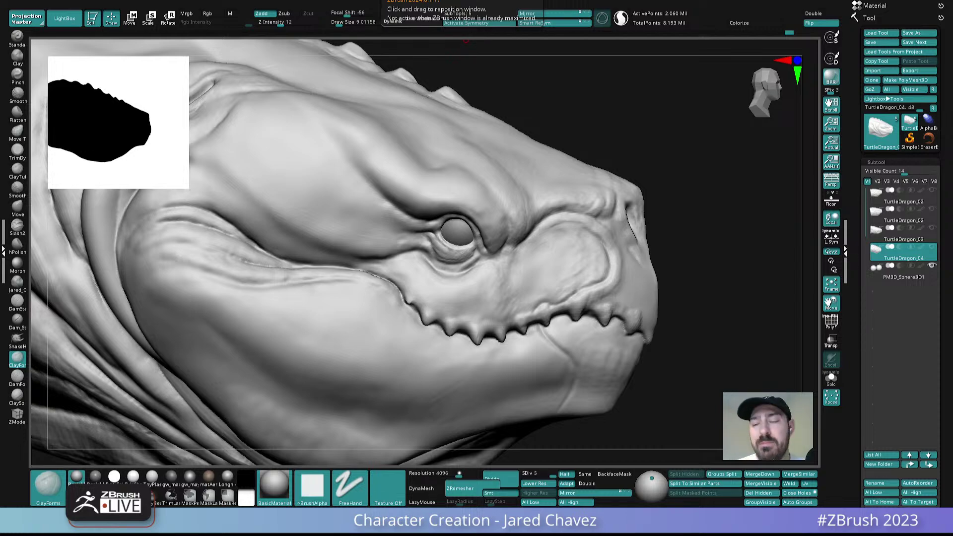
mouse_move(528, 253)
right_down()
mouse_move(530, 223)
mouse_move(457, 225)
mouse_move(489, 270)
right_up()
key(s)
drag(490, 270, 490, 267)
key(s)
mouse_move(491, 268)
right_down()
mouse_move(481, 262)
mouse_move(493, 270)
right_up()
mouse_move(490, 269)
mouse_down()
mouse_move(483, 253)
mouse_move(478, 262)
mouse_up()
right_drag(489, 251, 487, 257)
drag(487, 257, 479, 275)
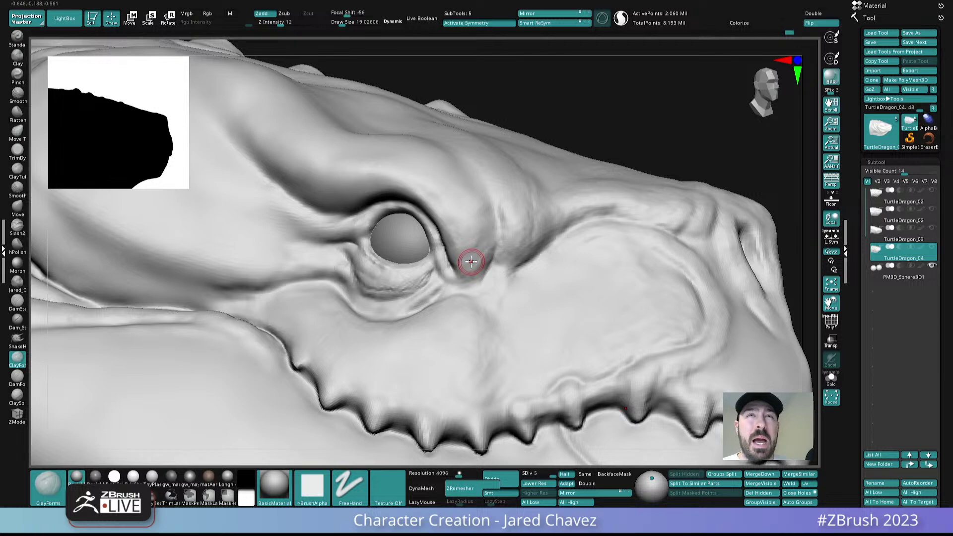
- Extend the ClayForms strokes up the brow fold above the front of the eye
right_drag(483, 249, 494, 254)
mouse_move(498, 239)
mouse_down()
mouse_move(478, 275)
mouse_move(490, 230)
mouse_move(481, 212)
mouse_up()
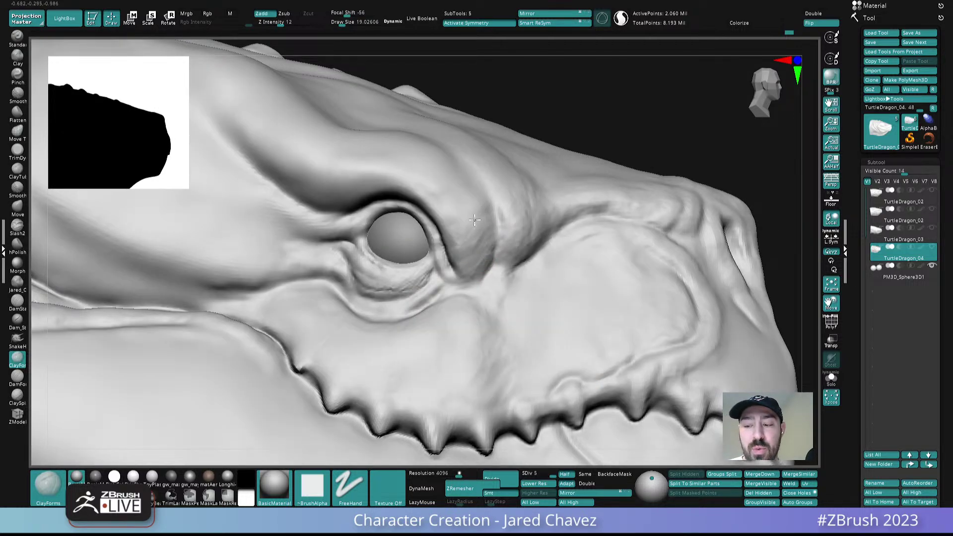
right_drag(464, 211, 483, 198)
drag(483, 198, 470, 184)
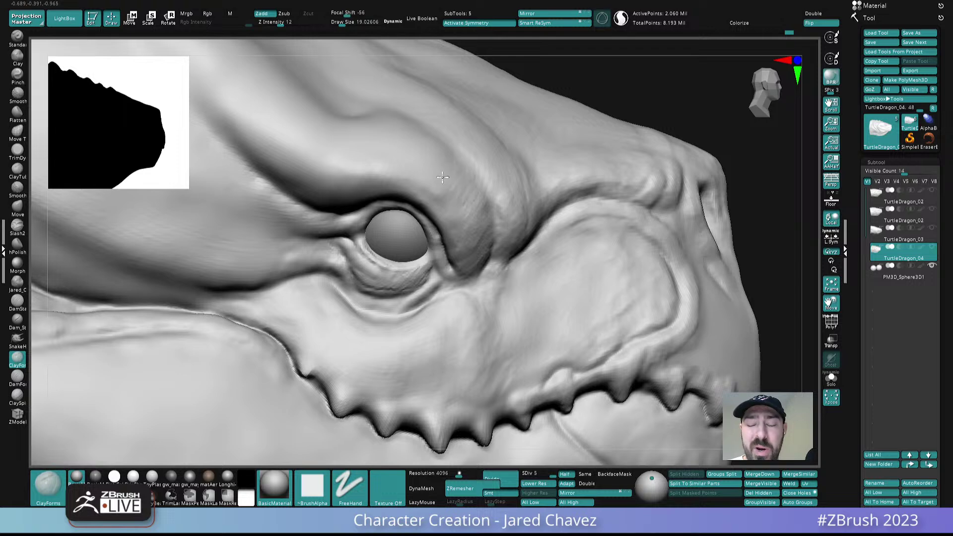
- Build up the brow ridge above the eye with a draw size of about 28 and smooth its upper part
ctrl+right_drag(508, 225, 490, 117)
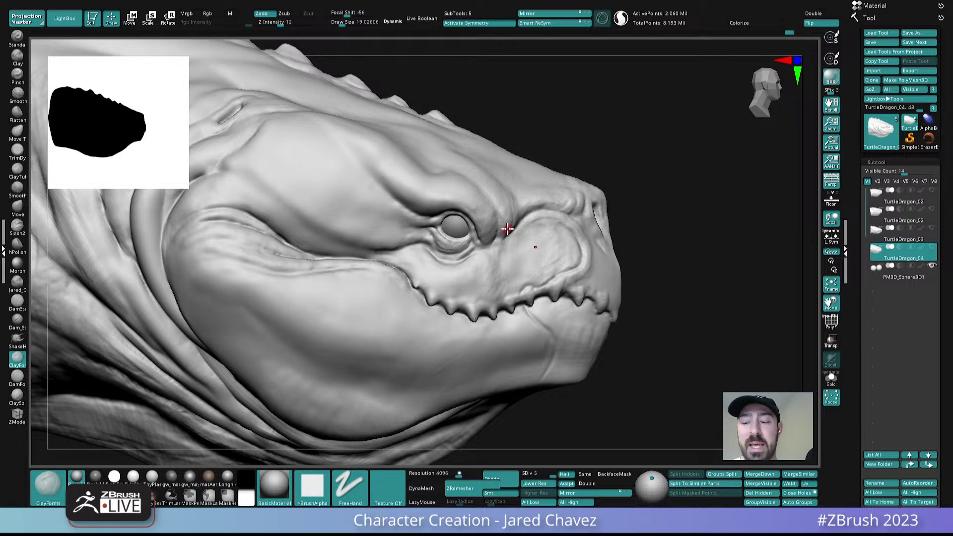
alt+right_drag(511, 232, 488, 255)
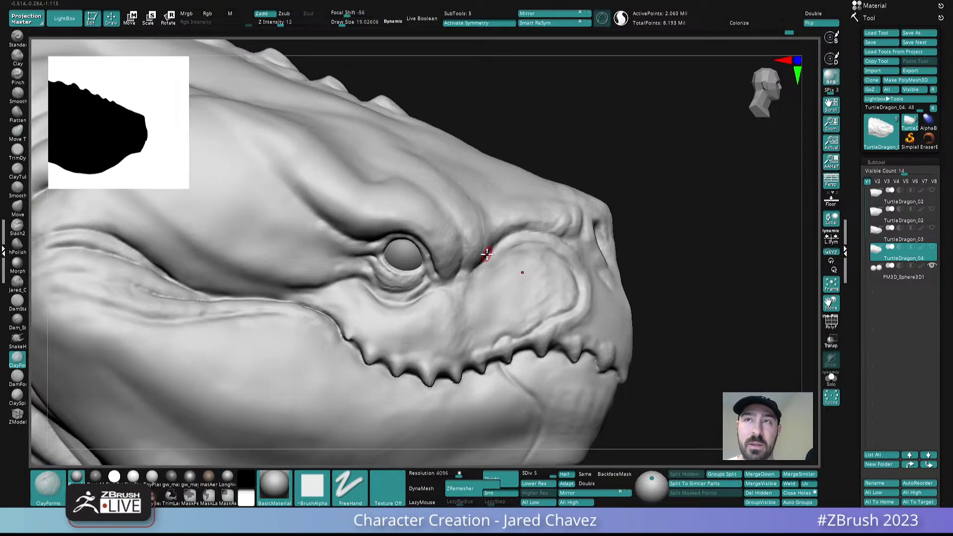
mouse_move(513, 210)
ctrl+right_down()
mouse_move(504, 248)
mouse_move(476, 248)
ctrl+right_up()
key(s)
mouse_move(472, 246)
mouse_down()
mouse_move(459, 246)
mouse_move(422, 194)
mouse_up()
right_drag(466, 203, 450, 215)
drag(446, 214, 397, 172)
right_drag(391, 158, 437, 151)
shift+drag(428, 175, 392, 167)
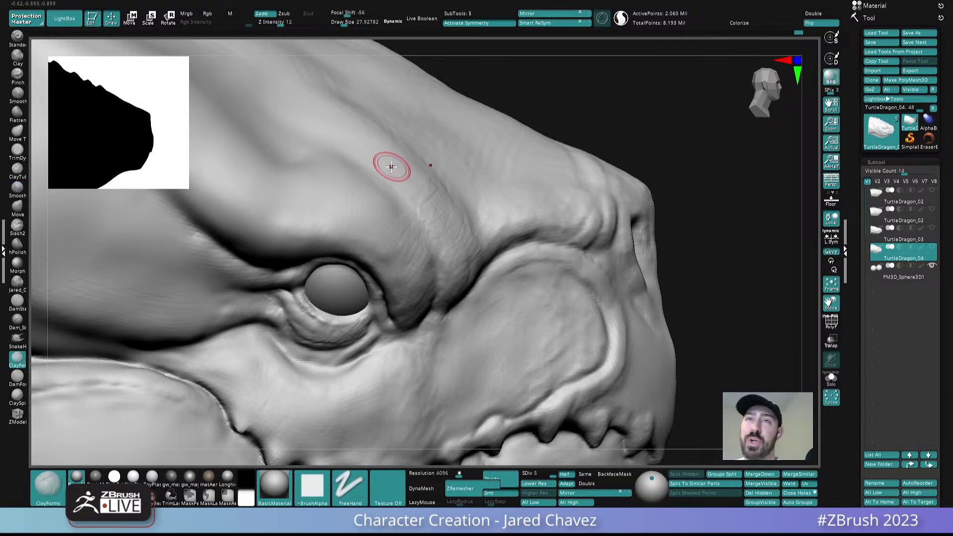
- Smooth the brow fold in front of the eye and the brow ridge above it
right_drag(493, 236, 475, 231)
shift+drag(456, 233, 444, 243)
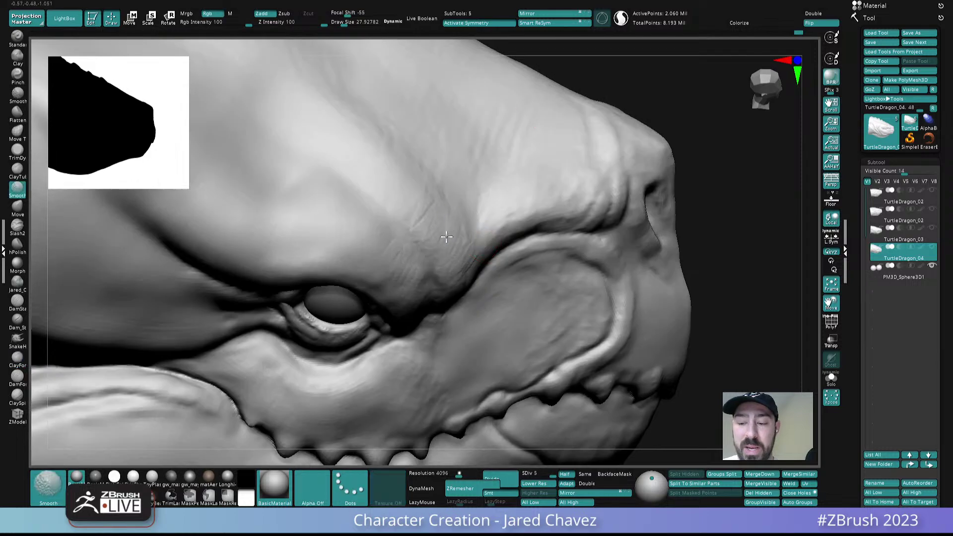
shift+drag(425, 190, 399, 154)
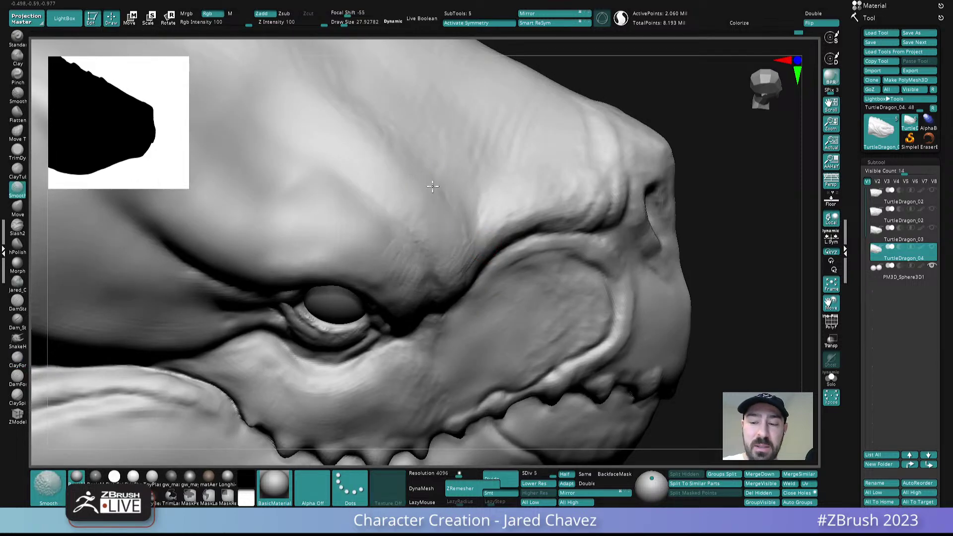
mouse_move(416, 298)
alt+right_down()
mouse_move(377, 192)
mouse_move(347, 149)
mouse_move(386, 196)
mouse_move(425, 192)
alt+right_up()
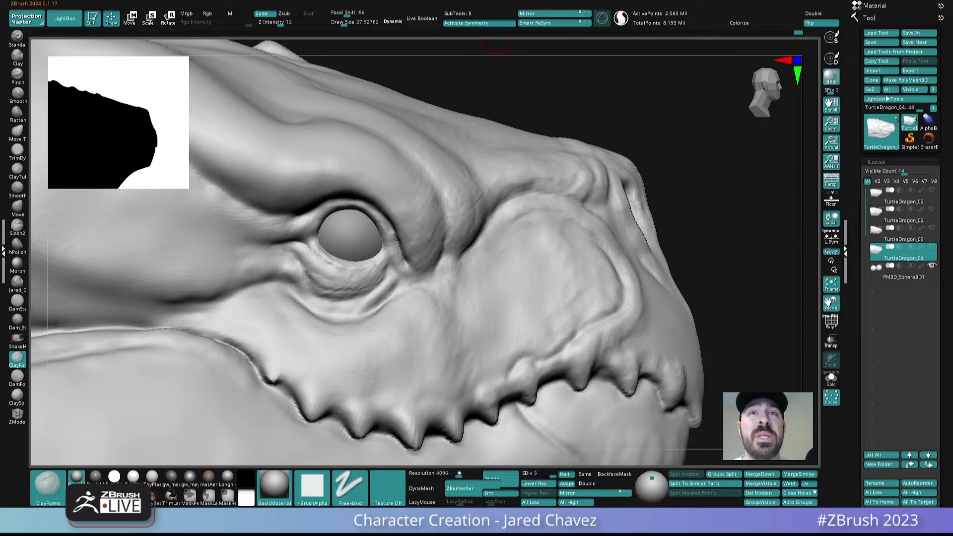
right_drag(464, 215, 445, 206)
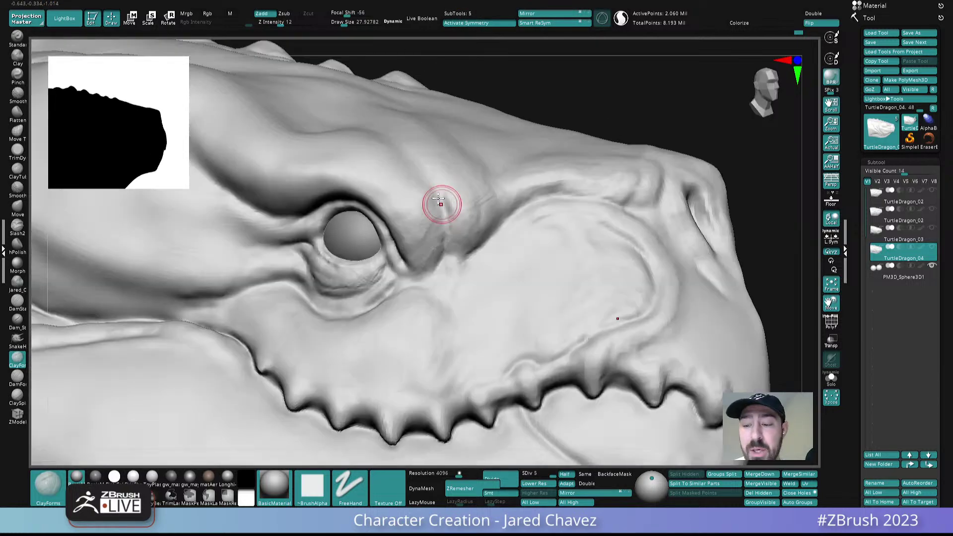
shift+drag(409, 174, 420, 213)
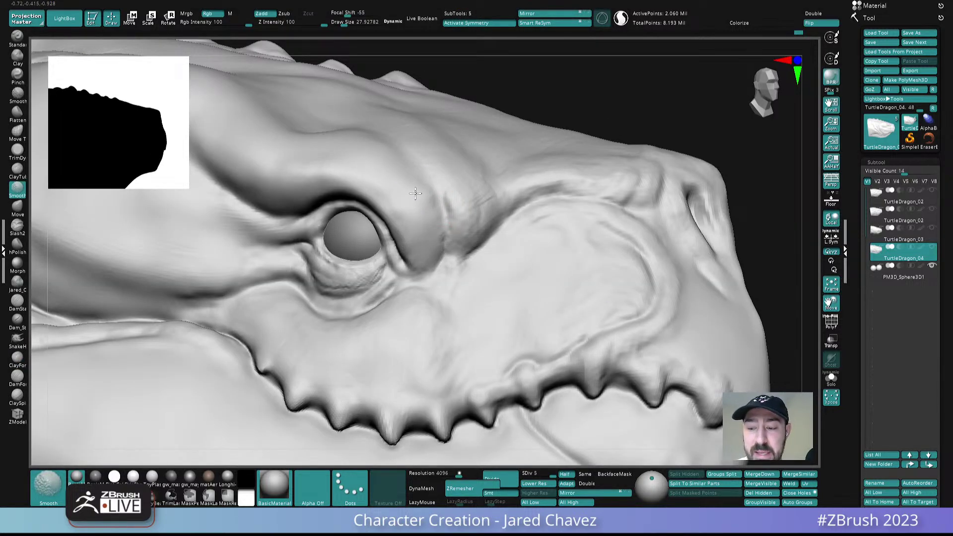
mouse_move(418, 179)
right_down()
mouse_move(437, 211)
mouse_move(477, 223)
right_up()
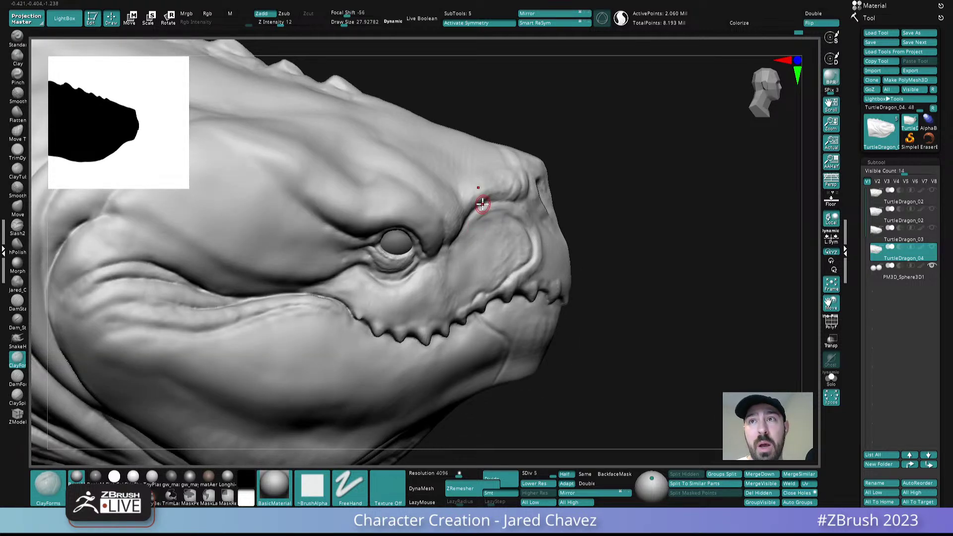
- Try a ClaySpin stroke on the temple behind the eye and smooth it away
click(17, 399)
ctrl+right_drag(305, 198, 270, 222)
drag(272, 222, 220, 289)
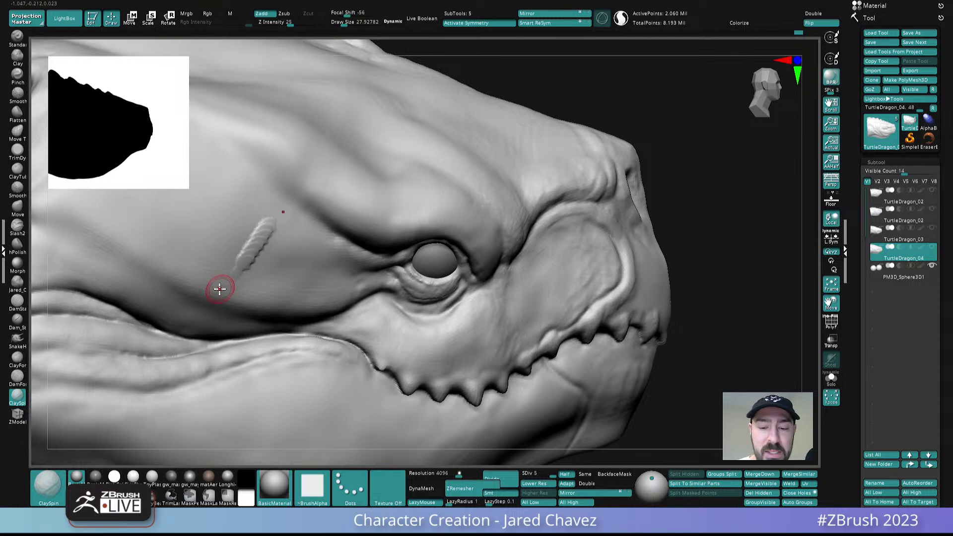
shift+drag(269, 236, 245, 269)
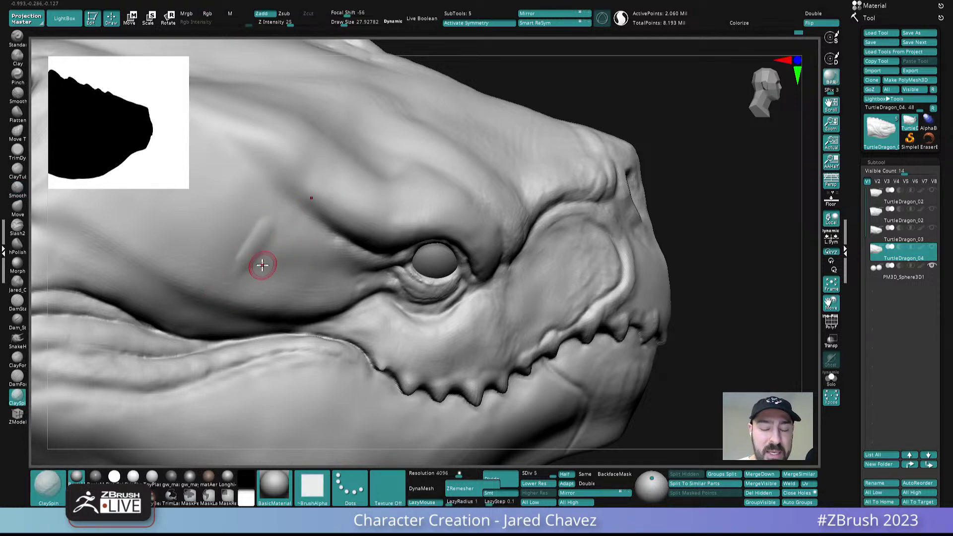
right_drag(313, 213, 318, 270)
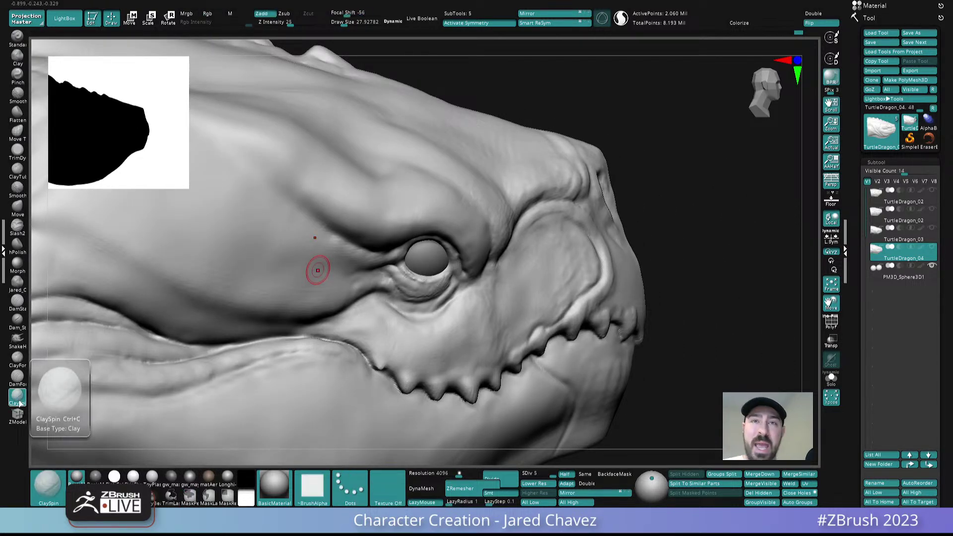
- Add a short ClayForms stroke to the brow ridge above the eye and smooth the area
click(19, 356)
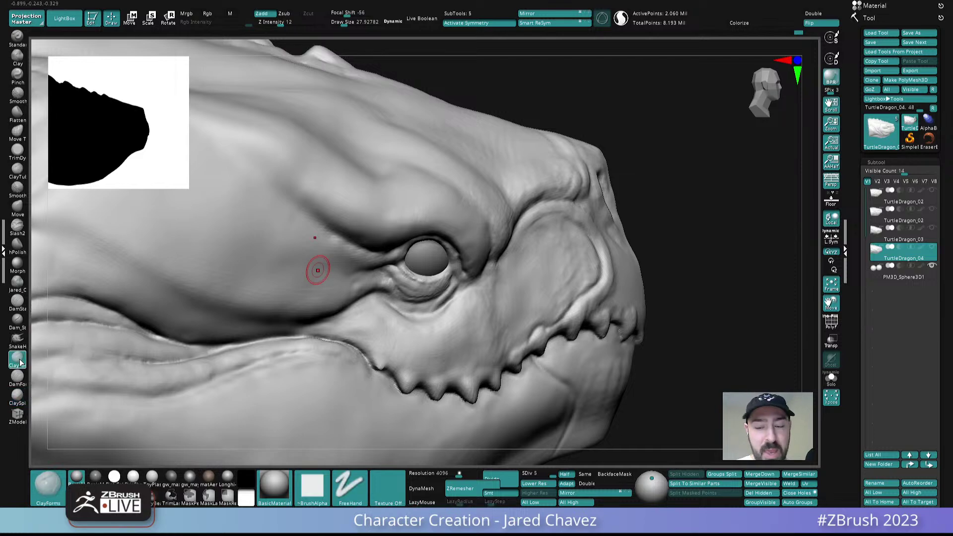
alt+right_drag(365, 215, 412, 230)
drag(406, 216, 398, 223)
mouse_move(349, 218)
right_down()
mouse_move(404, 188)
mouse_move(387, 221)
right_up()
key(shift)
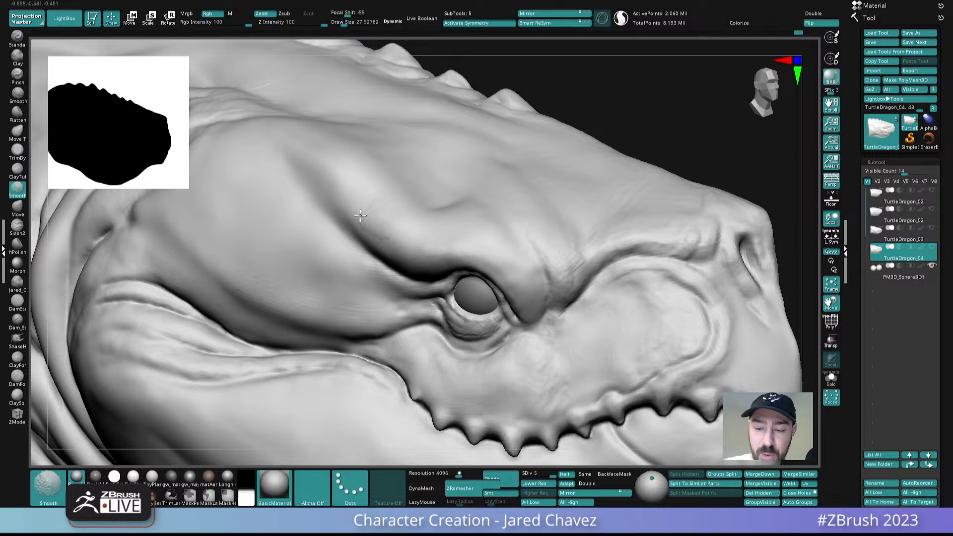
right_drag(395, 225, 426, 213)
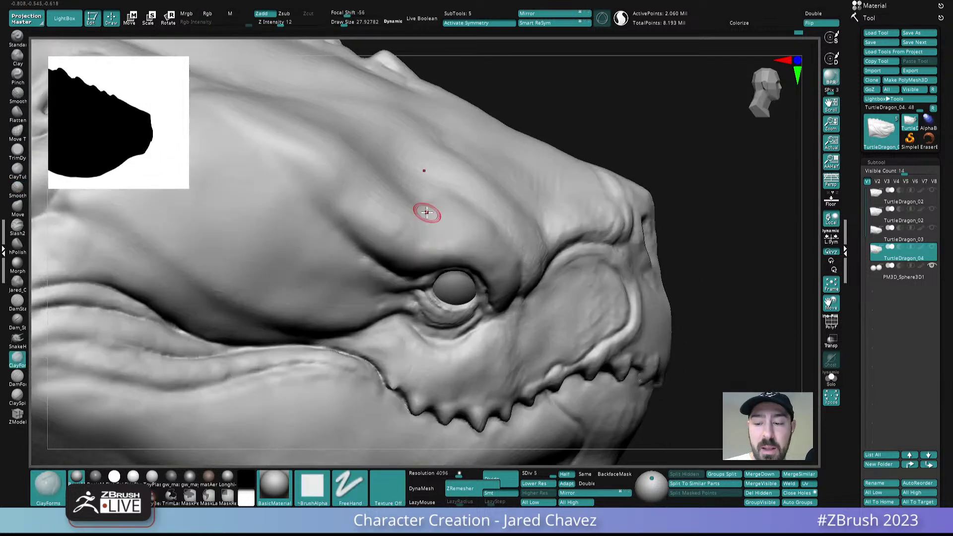
shift+drag(404, 225, 400, 220)
- Lower the mesh to subdivision level 4 and sculpt the groove and ridge behind the brow with ClayForms
click(536, 483)
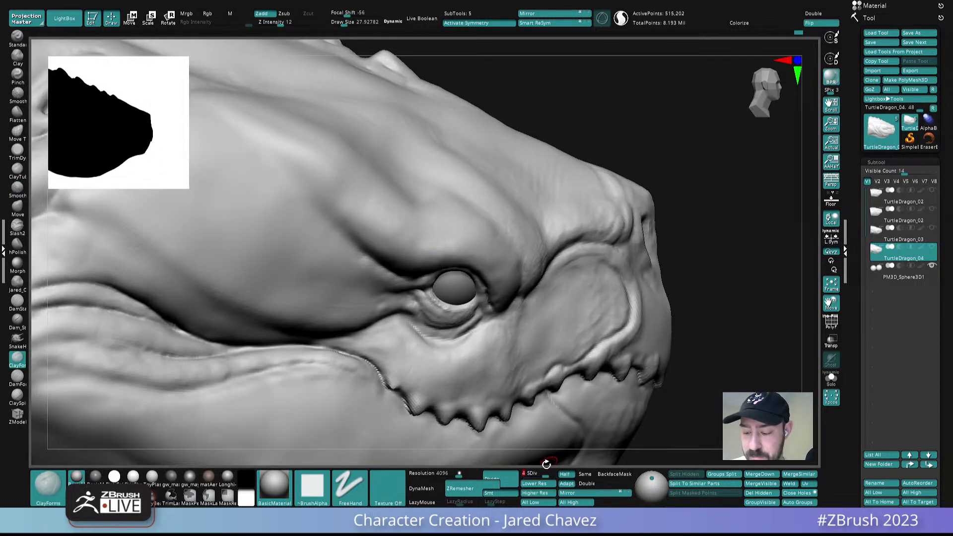
key(shift)
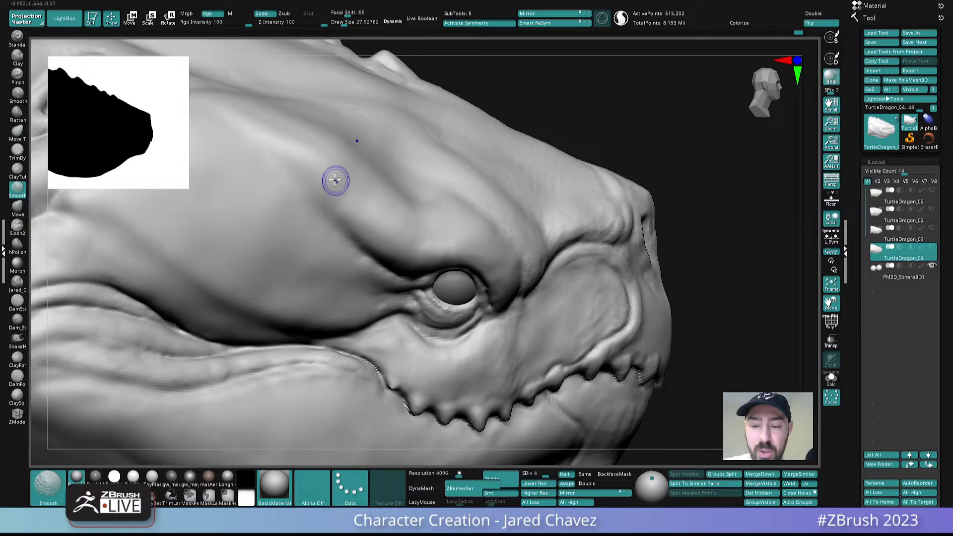
mouse_move(416, 205)
alt+right_down()
mouse_move(442, 230)
mouse_move(441, 219)
mouse_move(403, 221)
mouse_move(356, 204)
mouse_move(364, 172)
mouse_move(332, 161)
mouse_move(315, 175)
alt+right_up()
alt+drag(286, 176, 327, 252)
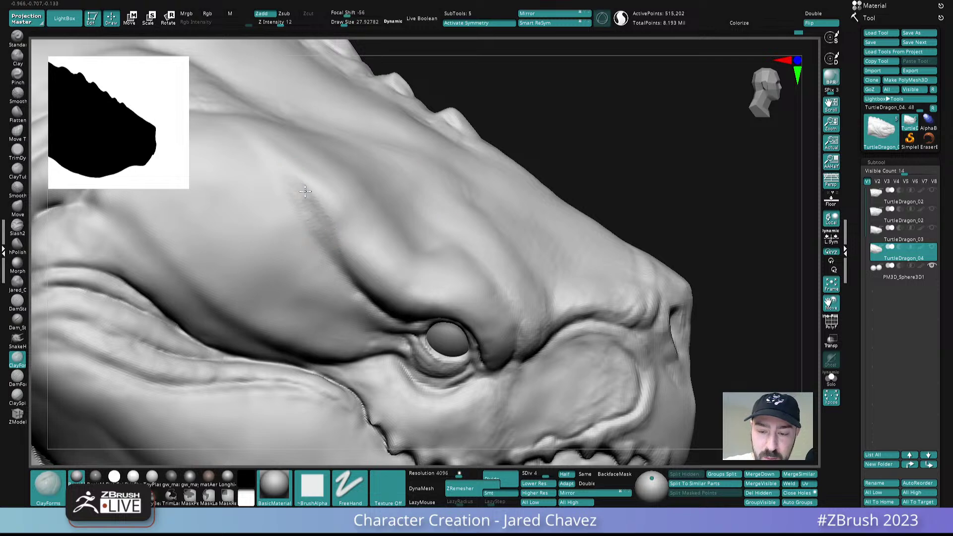
right_drag(355, 219, 362, 244)
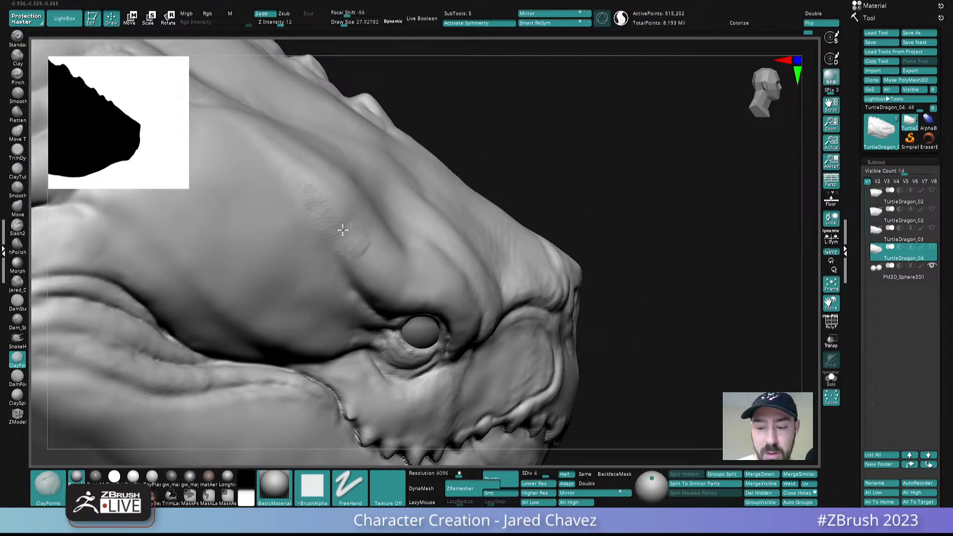
right_drag(380, 205, 366, 211)
drag(355, 236, 349, 229)
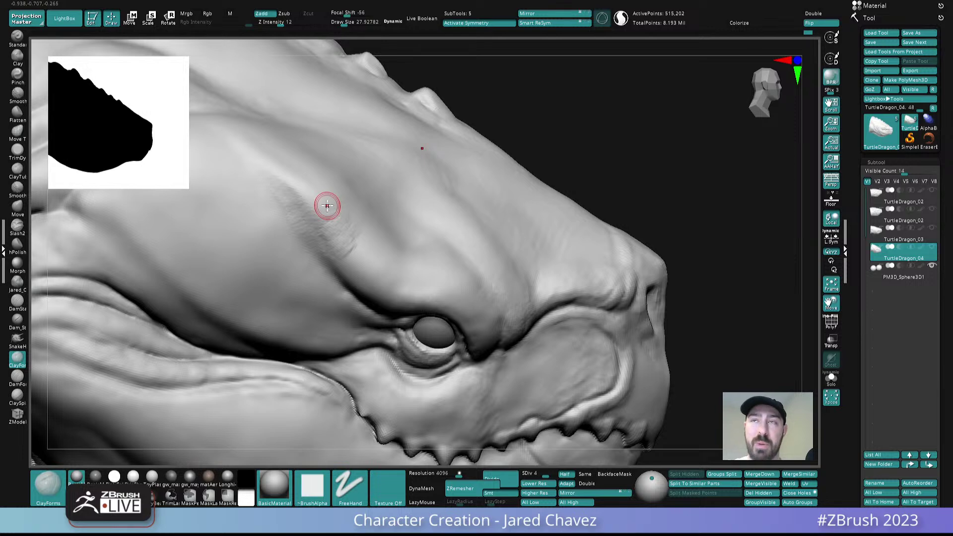
- Build up the rear of the brow ridge with ClayForms at a draw size of about 45 and smooth the strokes
right_drag(328, 205, 345, 209)
drag(305, 180, 352, 260)
key(s)
drag(350, 228, 355, 227)
drag(298, 174, 359, 277)
right_drag(342, 185, 308, 214)
shift+drag(319, 168, 341, 246)
right_drag(343, 211, 380, 179)
mouse_move(327, 196)
shift+mouse_down()
mouse_move(331, 232)
mouse_move(299, 242)
shift+mouse_up()
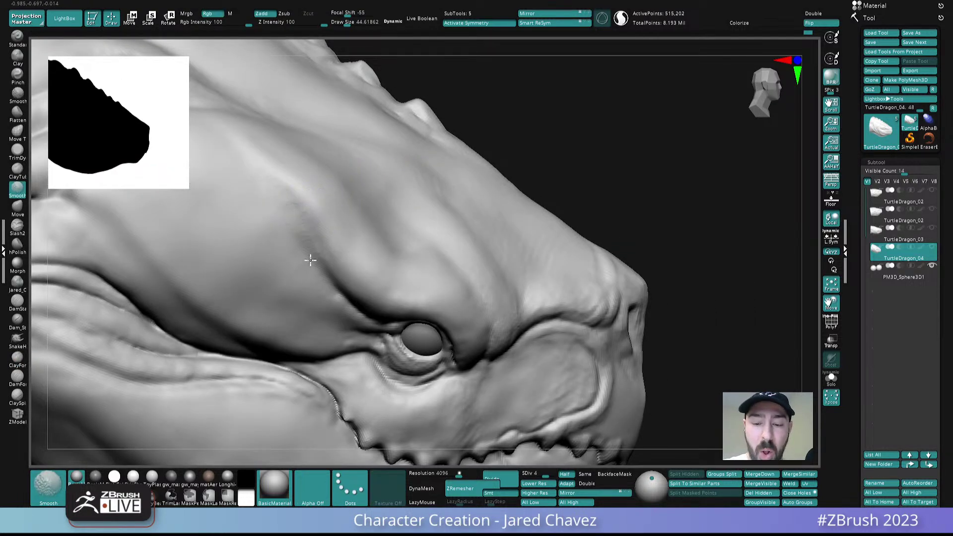
- Add ClayForms strokes along the upper edge of the temple behind the brow and smooth them
right_drag(357, 171, 407, 207)
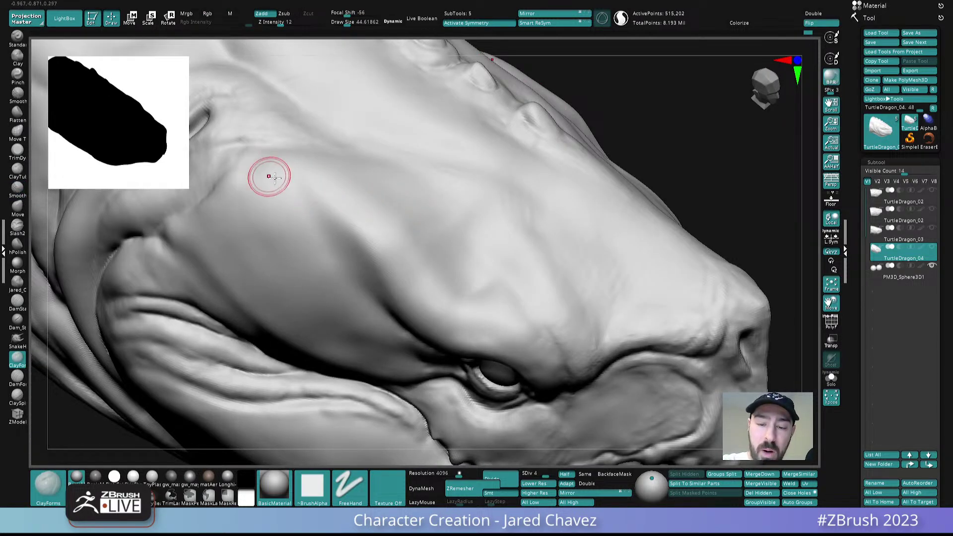
right_drag(333, 236, 358, 226)
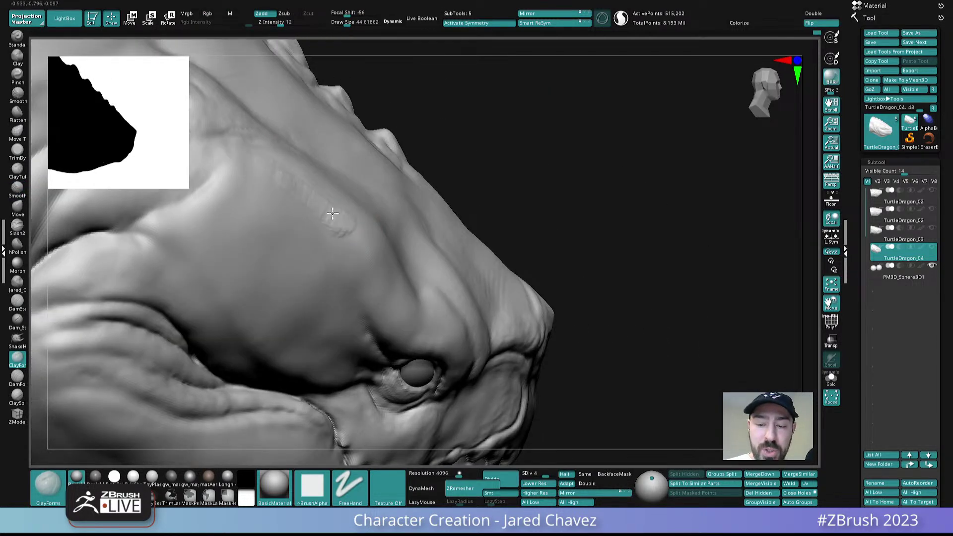
right_drag(324, 188, 303, 198)
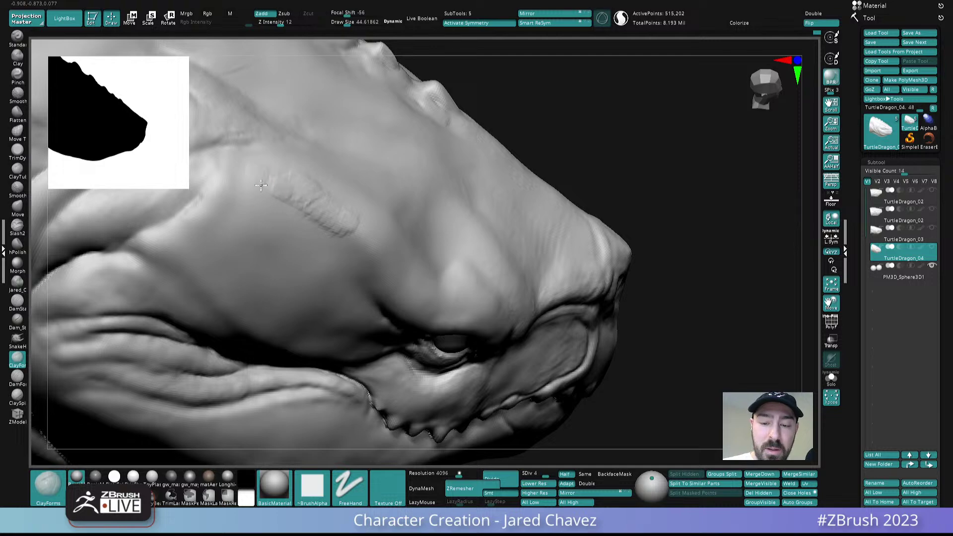
right_drag(326, 166, 304, 177)
shift+drag(304, 179, 315, 192)
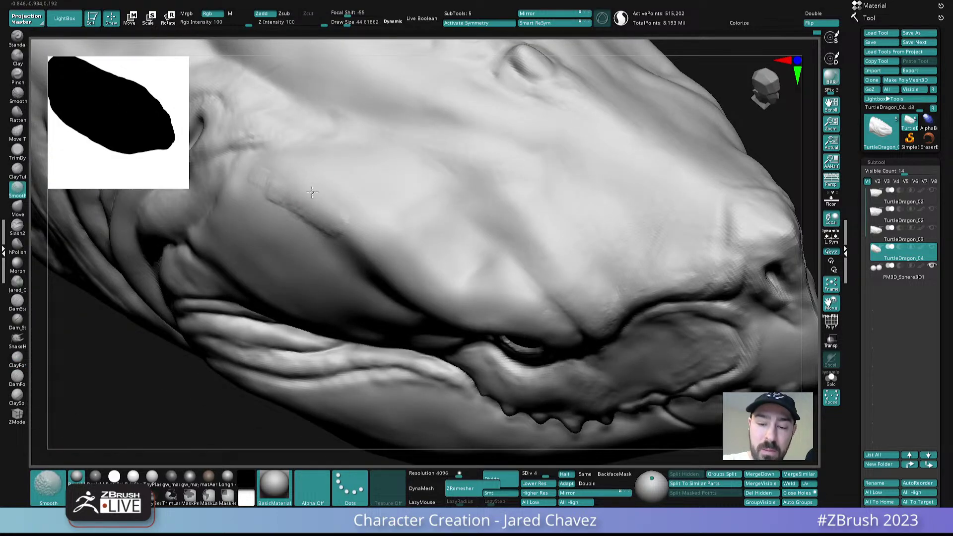
- Lower the mesh to subdivision level 3 and add a ClayForms stroke behind the brow ridge with a draw size of about 65
ctrl+right_drag(364, 228, 372, 192)
mouse_move(372, 191)
right_down()
mouse_move(383, 153)
mouse_move(408, 243)
mouse_move(404, 287)
right_up()
alt+right_drag(465, 267, 543, 460)
key(shift+d)
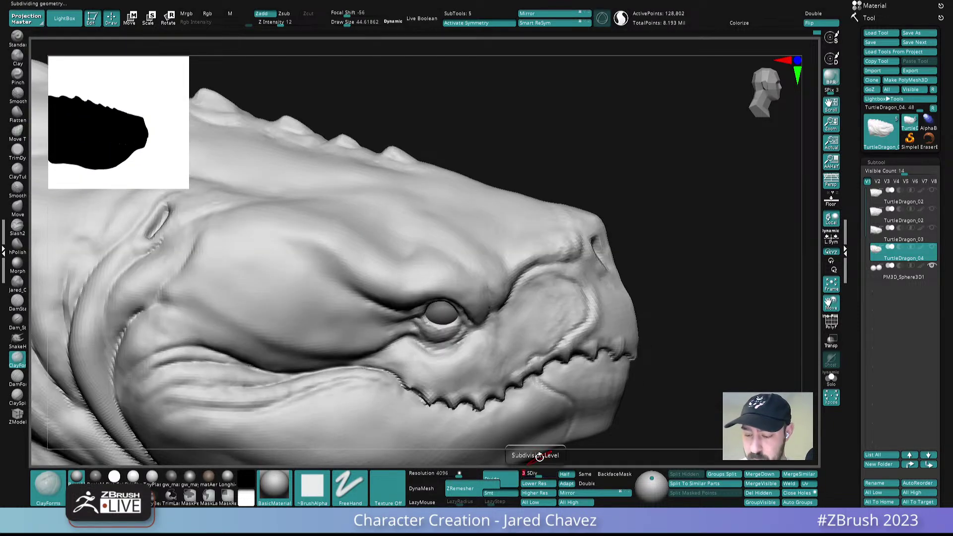
right_drag(368, 245, 427, 168)
right_drag(453, 261, 458, 257)
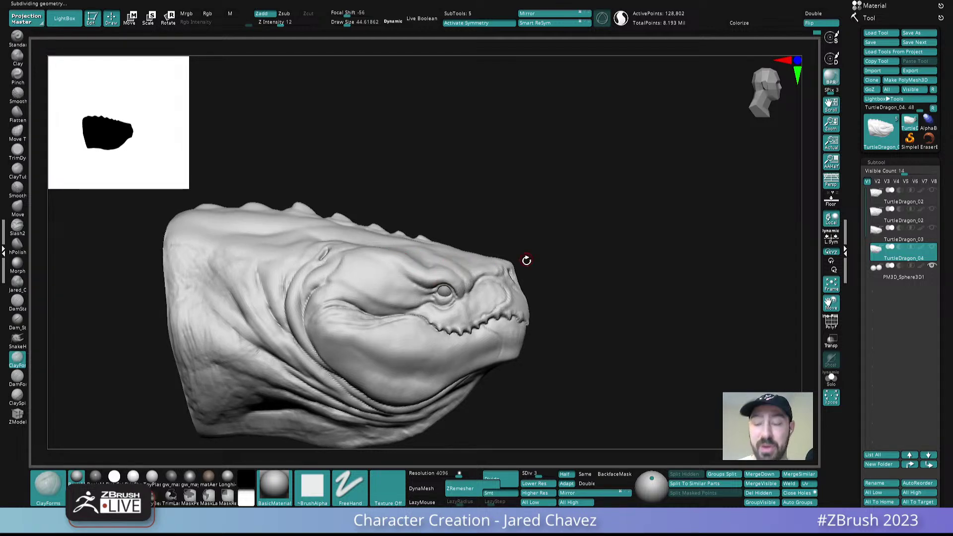
key(s)
drag(430, 270, 433, 269)
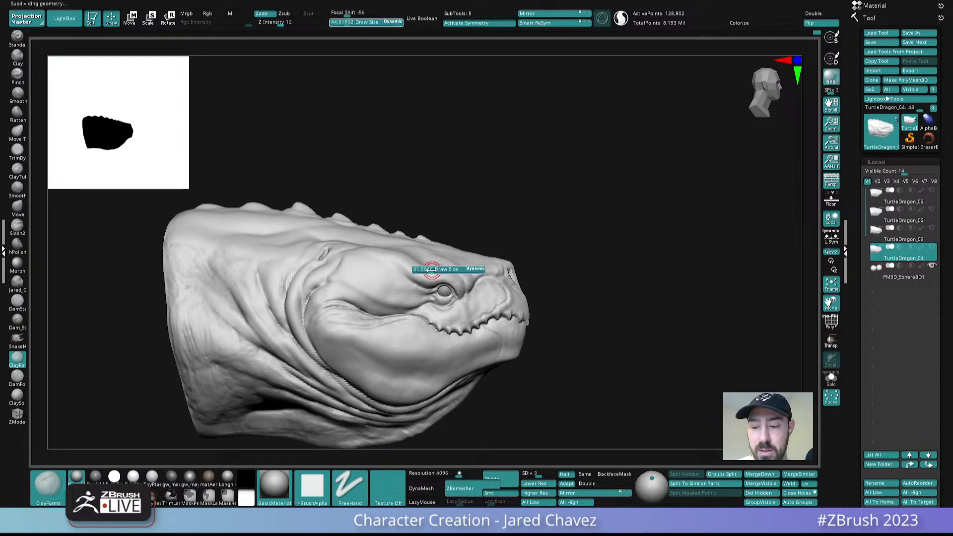
ctrl+right_drag(412, 258, 430, 354)
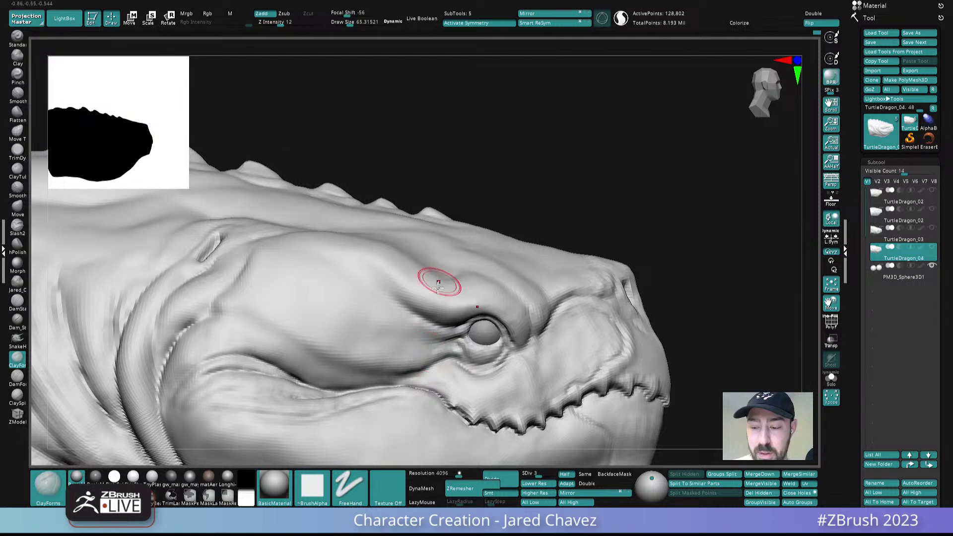
right_drag(441, 277, 435, 298)
drag(402, 246, 372, 251)
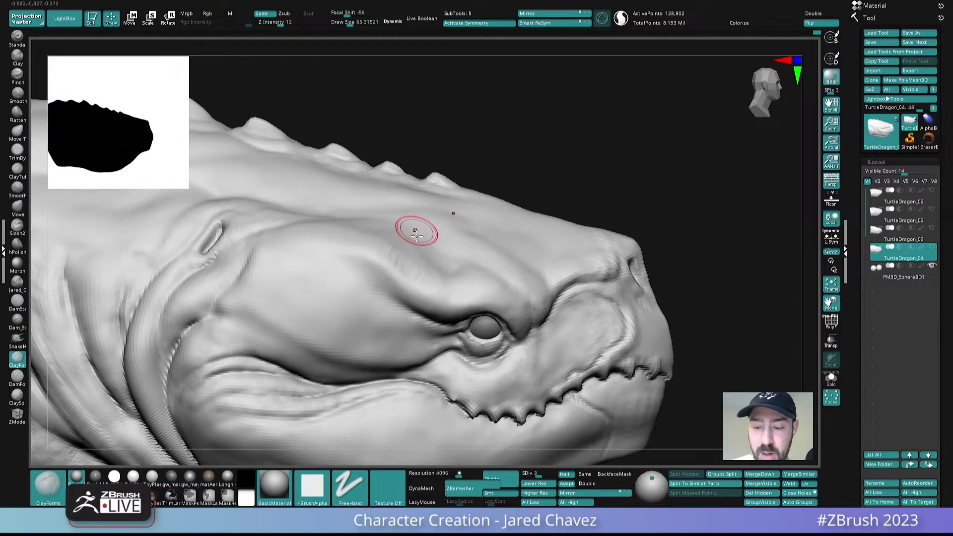
- Build up the rear end of the brow ridge with another ClayForms stroke and smooth it into the temple
right_drag(415, 225, 422, 267)
drag(399, 252, 372, 268)
mouse_move(396, 244)
right_down()
mouse_move(400, 195)
mouse_move(394, 273)
right_up()
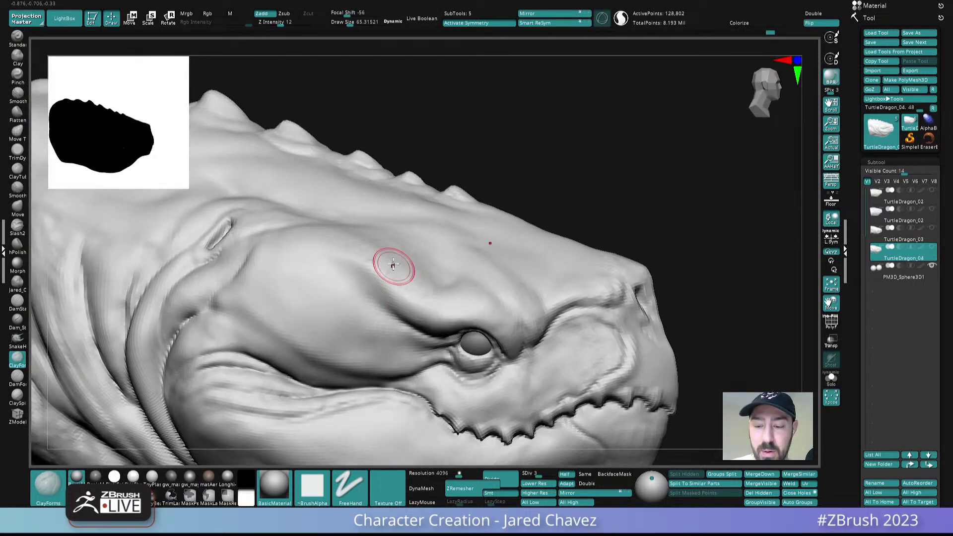
shift+drag(374, 259, 379, 275)
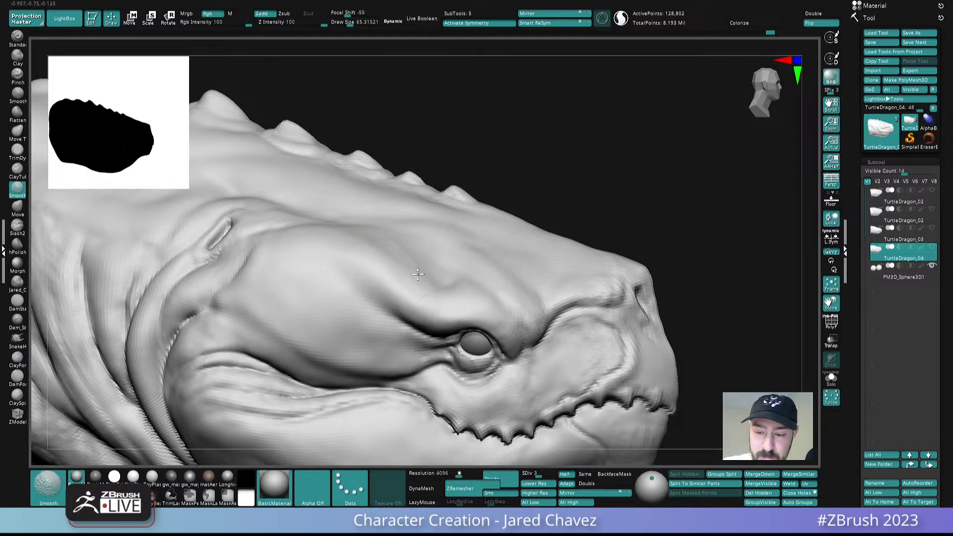
- View the whole head, compare it with the TurtleDragon_03 subtool and return to TurtleDragon_04
mouse_move(409, 238)
right_down()
mouse_move(428, 251)
mouse_move(492, 228)
mouse_move(502, 236)
right_up()
right_drag(601, 263, 613, 257)
right_drag(628, 307, 634, 311)
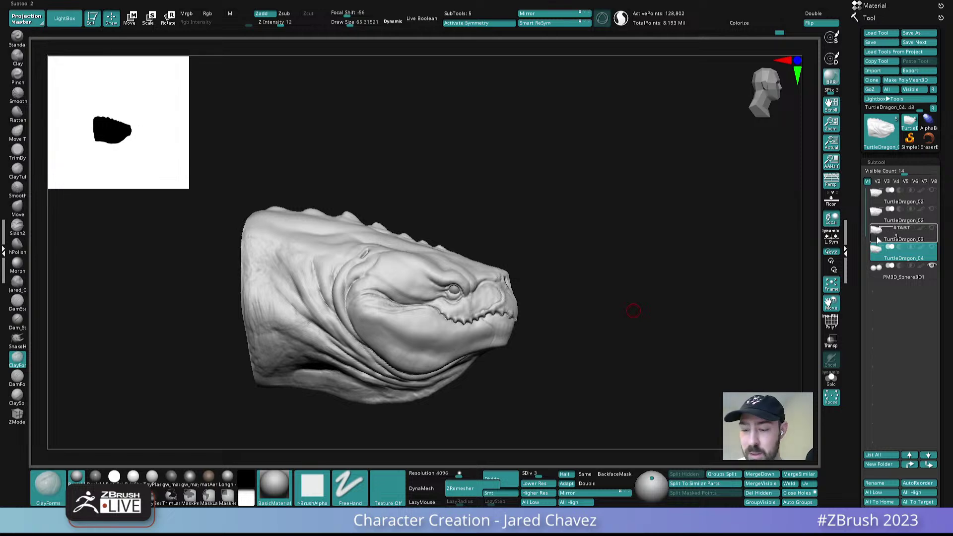
click(883, 237)
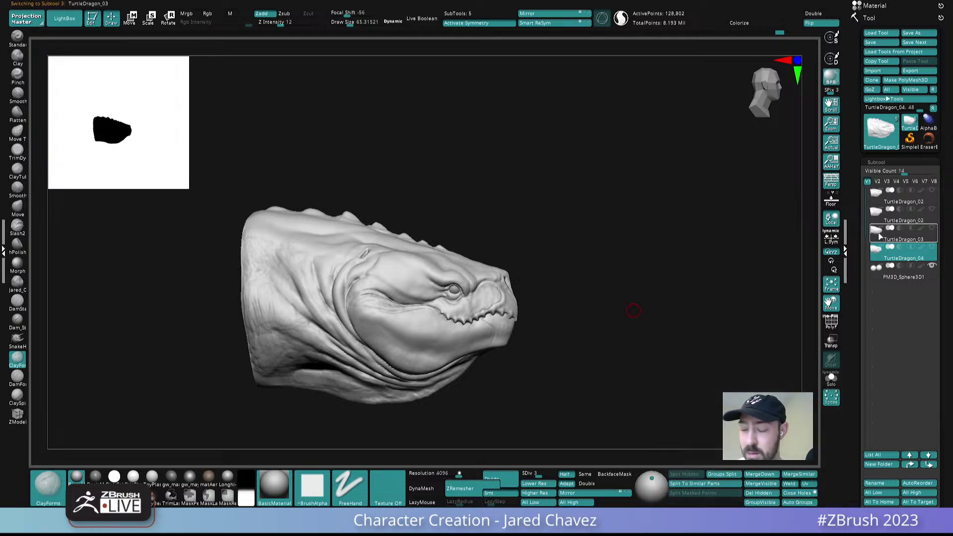
click(876, 258)
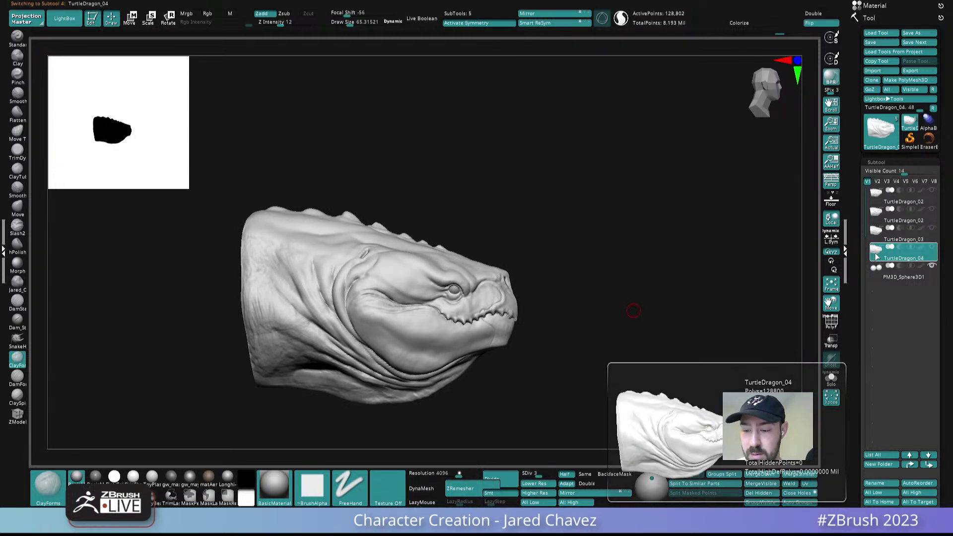
- Switch to the Move brush at a draw size of about 195, check the brow at subdivision level 1 and return to level 5
alt+right_drag(465, 271, 467, 304)
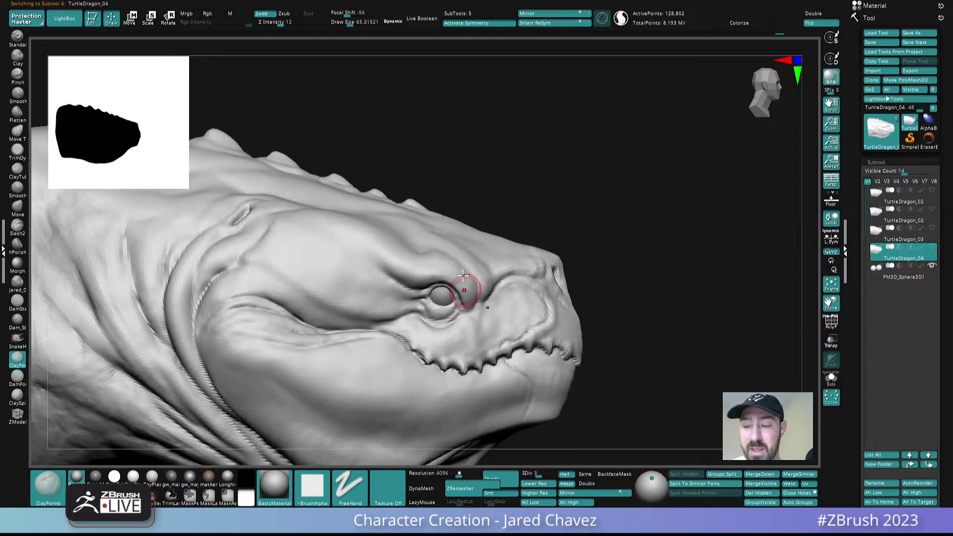
alt+right_drag(458, 256, 431, 246)
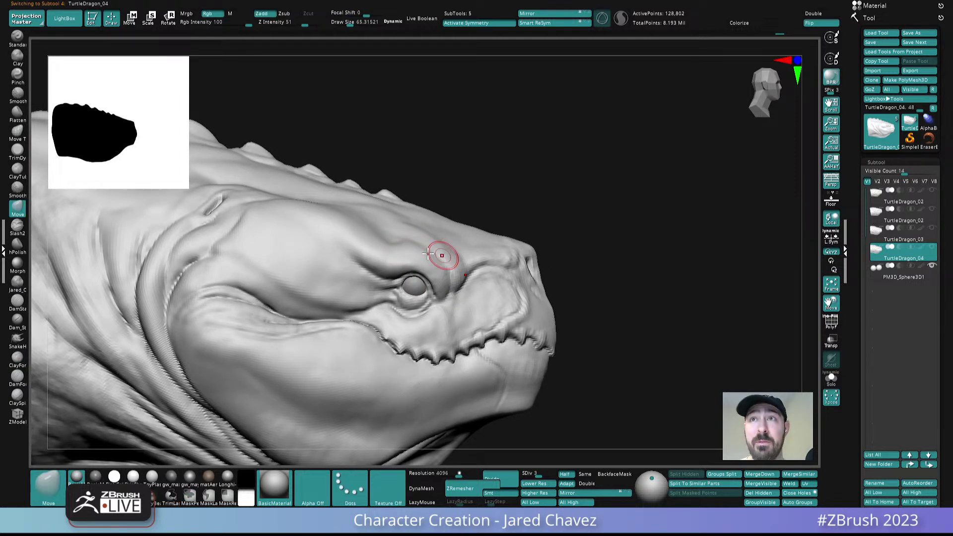
key(s)
drag(430, 254, 438, 251)
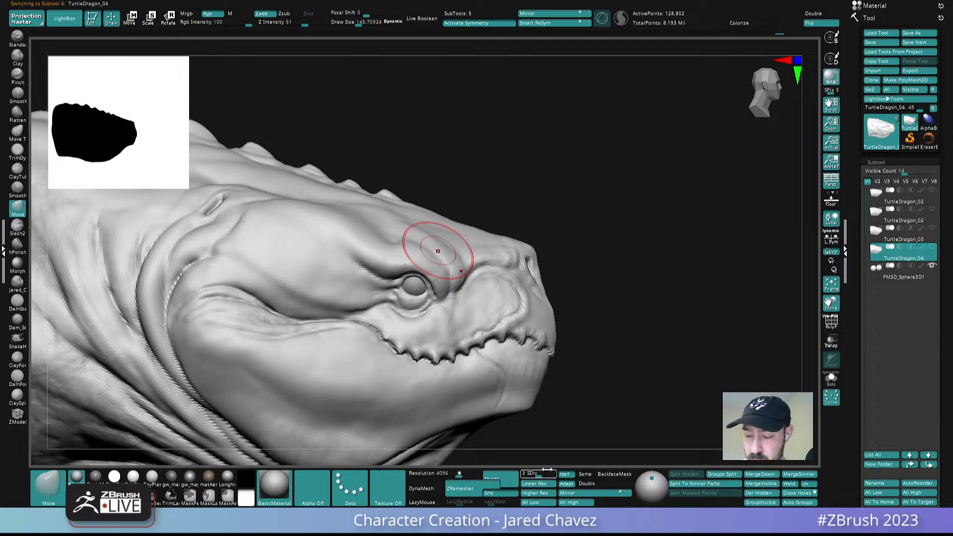
click(524, 474)
key(s)
drag(434, 235, 440, 235)
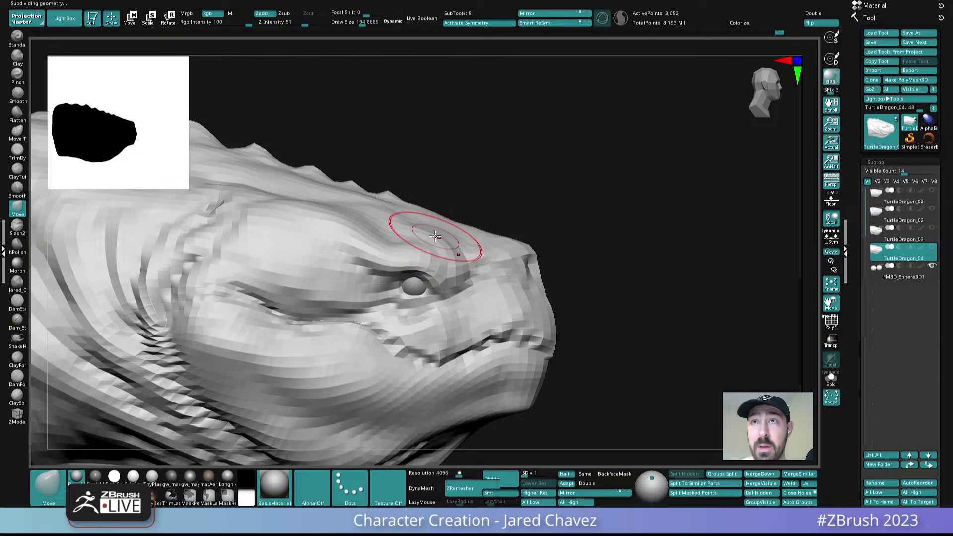
alt+right_drag(461, 269, 434, 240)
drag(542, 477, 565, 476)
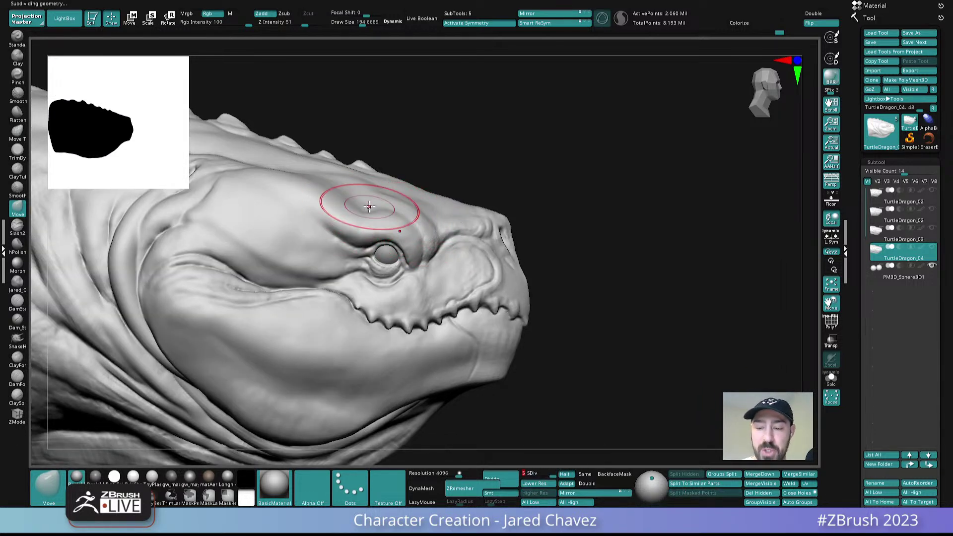
- Reshape the front end of the brow ridge with the Move brush at a draw size of about 104, then reduce the size to about 51
key(s)
drag(419, 228, 414, 227)
ctrl+right_drag(414, 227, 430, 263)
key(s)
drag(431, 268, 419, 278)
key(s)
drag(401, 195, 381, 189)
mouse_move(378, 193)
mouse_down()
mouse_move(404, 199)
mouse_move(415, 182)
mouse_up()
drag(440, 218, 425, 216)
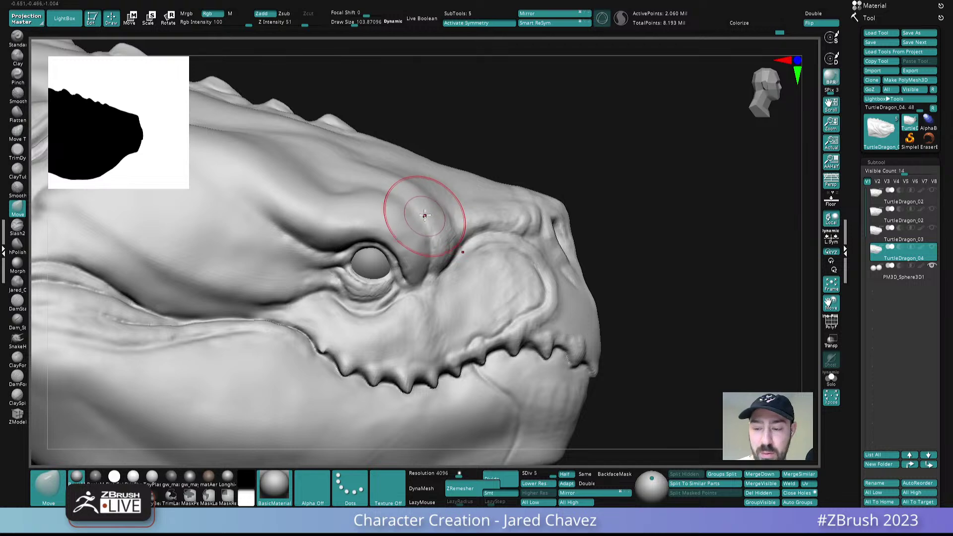
drag(424, 249, 424, 274)
key(s)
mouse_move(426, 271)
ctrl+right_down()
mouse_move(425, 321)
mouse_move(399, 273)
mouse_move(364, 260)
ctrl+right_up()
key(s)
drag(368, 276, 366, 276)
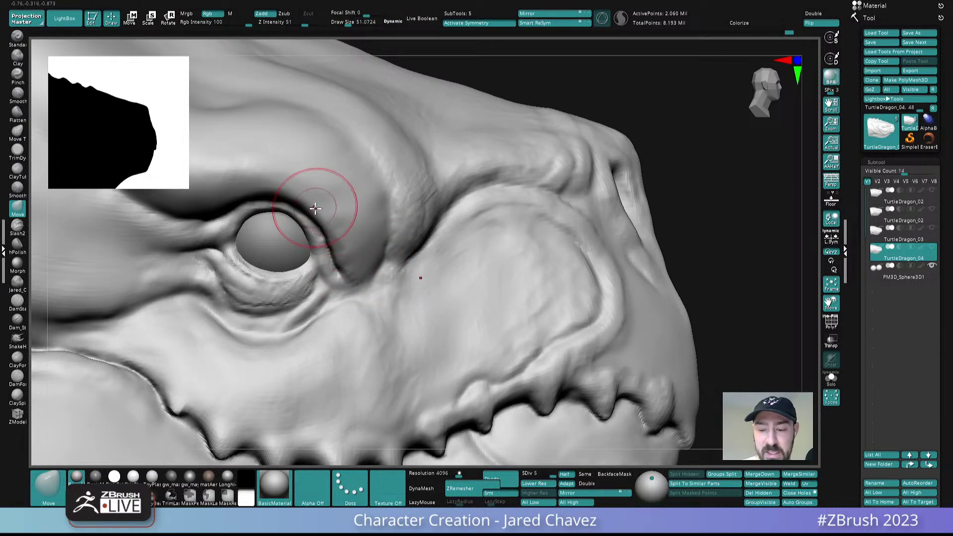
- Add ClayForms strokes at the front corner of the eye with a draw size of about 21
click(18, 359)
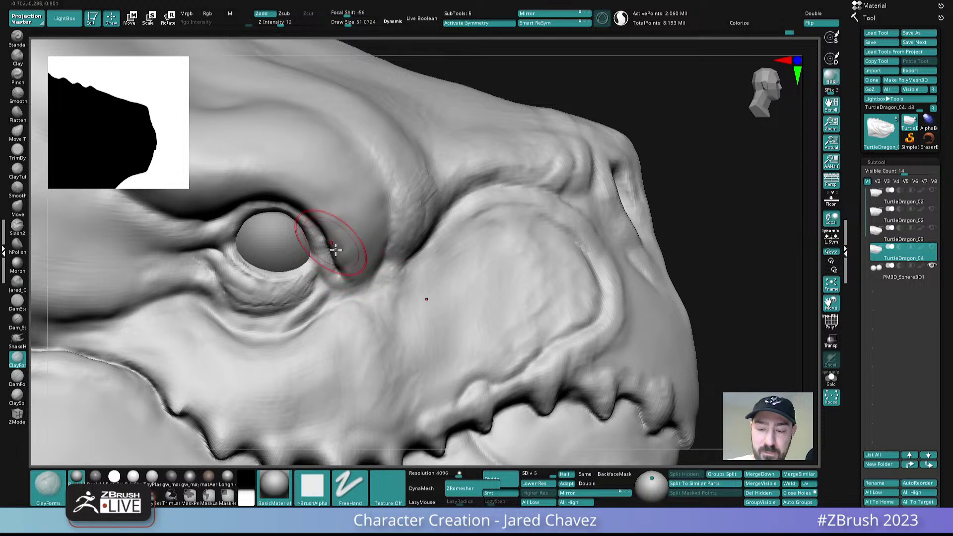
key(s)
drag(353, 258, 349, 257)
ctrl+right_drag(335, 253, 352, 272)
drag(340, 268, 368, 310)
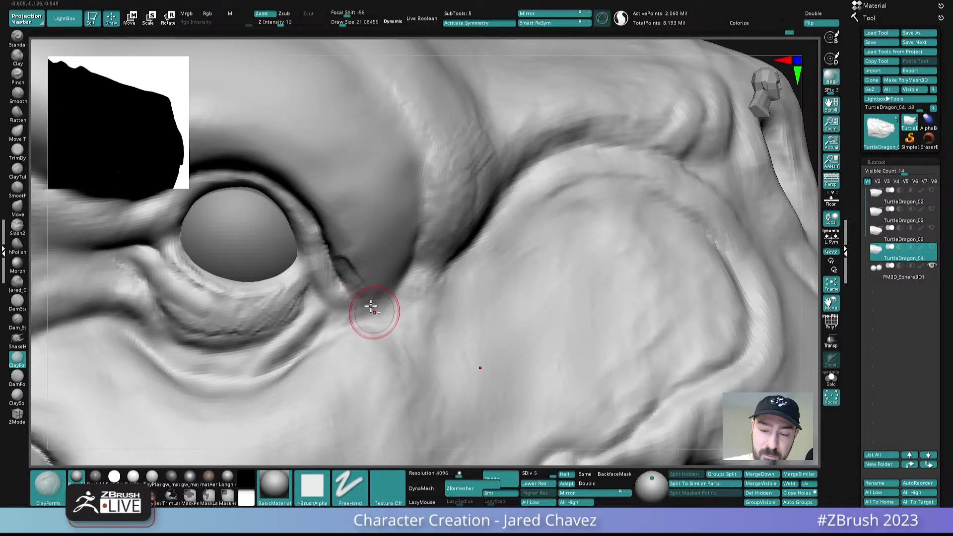
right_drag(368, 310, 346, 263)
drag(345, 264, 373, 310)
- Build up the fold running down from the upper eyelid to the front eye corner with ClayForms and smooth it
right_drag(353, 288, 340, 252)
drag(336, 243, 332, 247)
right_drag(335, 243, 346, 237)
drag(345, 238, 385, 282)
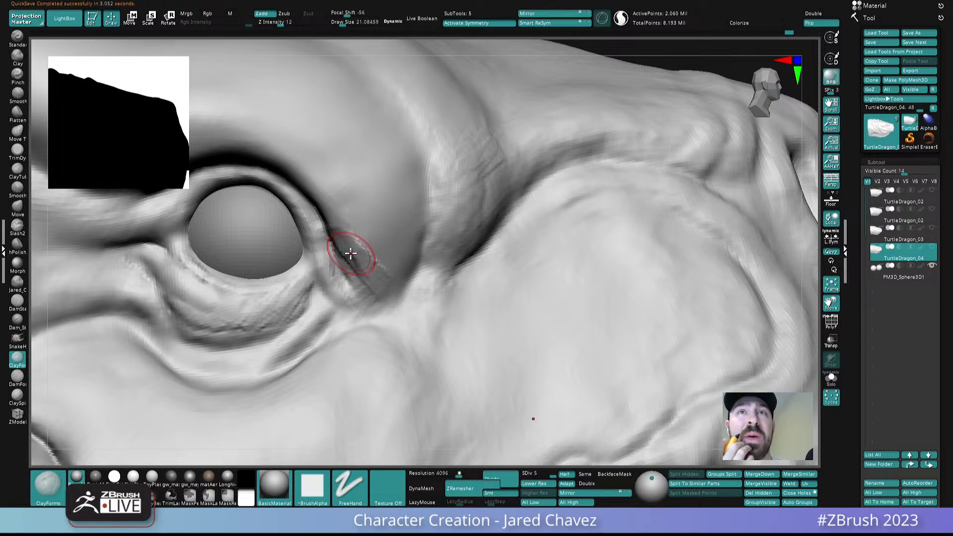
drag(350, 253, 361, 261)
right_drag(361, 261, 347, 232)
drag(346, 232, 375, 257)
right_drag(375, 257, 360, 265)
shift+drag(355, 245, 379, 267)
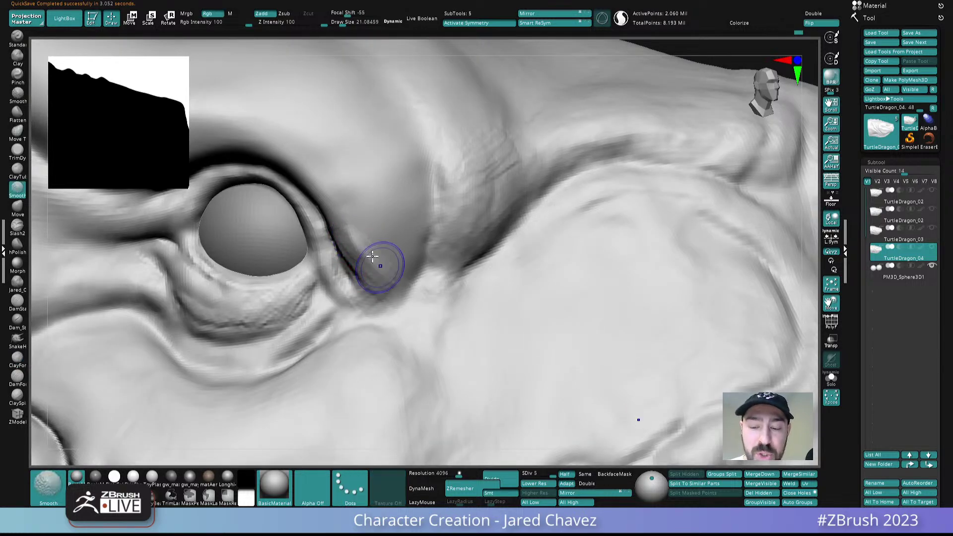
- View the whole head and compare its wireframe with the second TurtleDragon_02 subtool, then return to TurtleDragon_04 with the wireframe hidden
mouse_move(422, 382)
ctrl+right_down()
mouse_move(435, 315)
mouse_move(436, 153)
ctrl+right_up()
ctrl+right_drag(514, 340, 485, 273)
right_drag(483, 350, 482, 331)
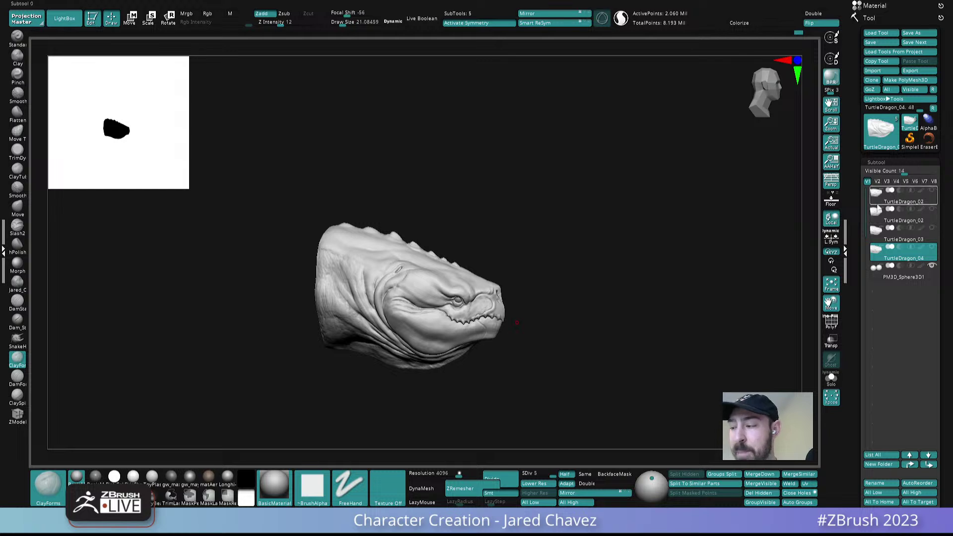
click(877, 216)
click(833, 321)
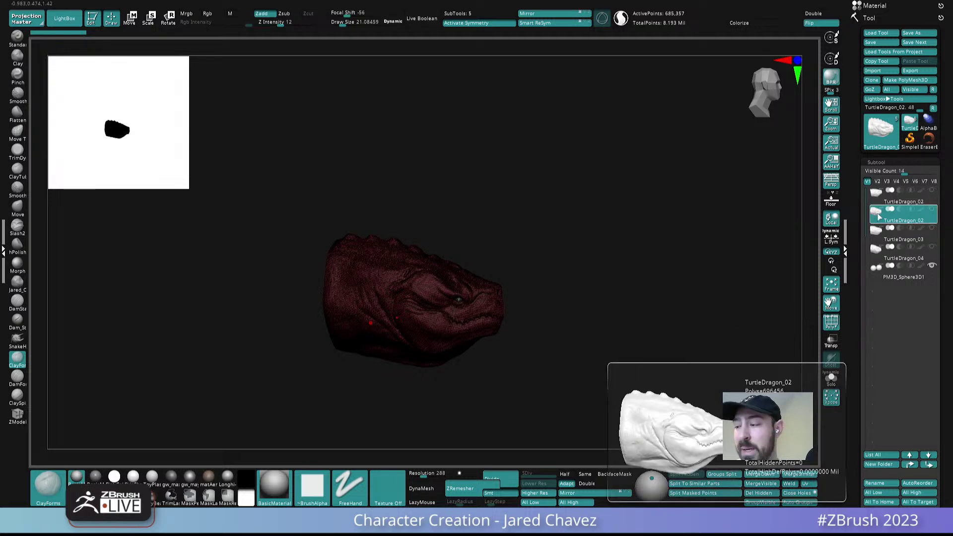
click(877, 248)
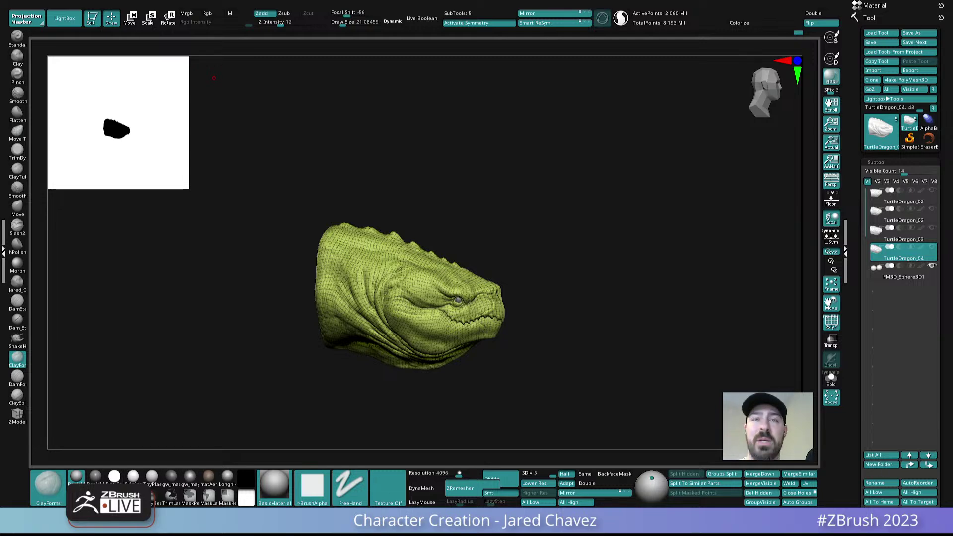
drag(551, 271, 496, 326)
click(835, 323)
- Look over the TurtleDragon_04 head from above and from the side, including the back spikes, temple and ear opening
right_drag(495, 326, 494, 278)
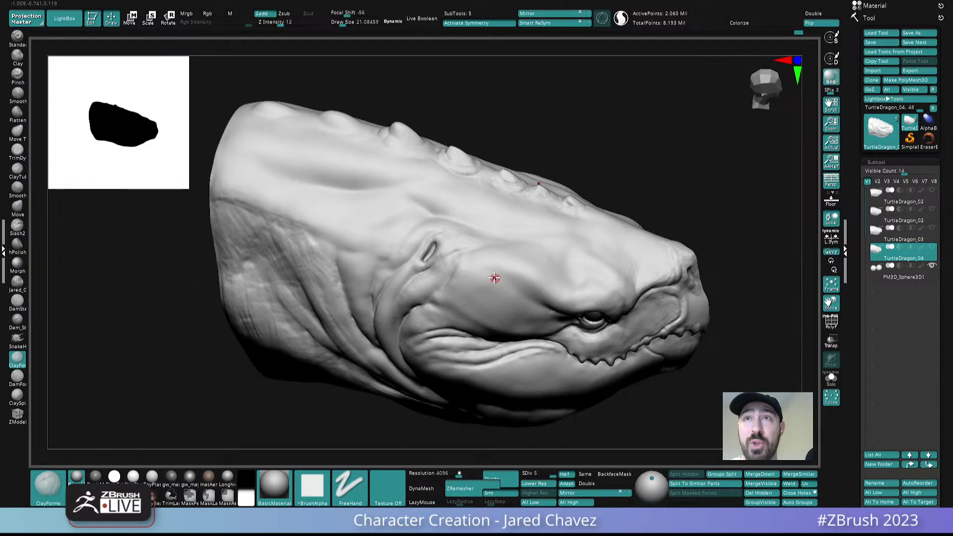
alt+right_drag(496, 241, 502, 268)
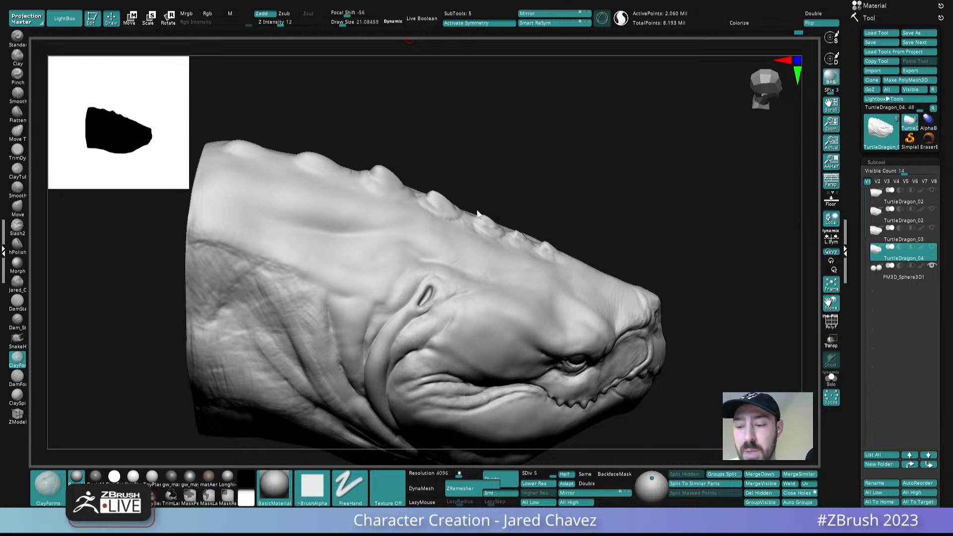
mouse_move(571, 201)
mouse_down()
mouse_move(567, 260)
mouse_move(582, 192)
mouse_move(582, 276)
mouse_up()
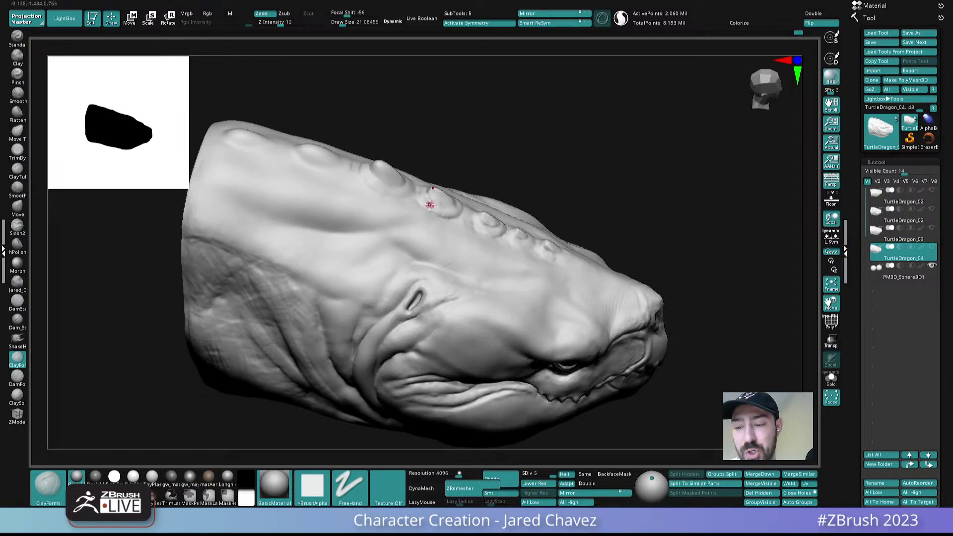
drag(432, 183, 435, 164)
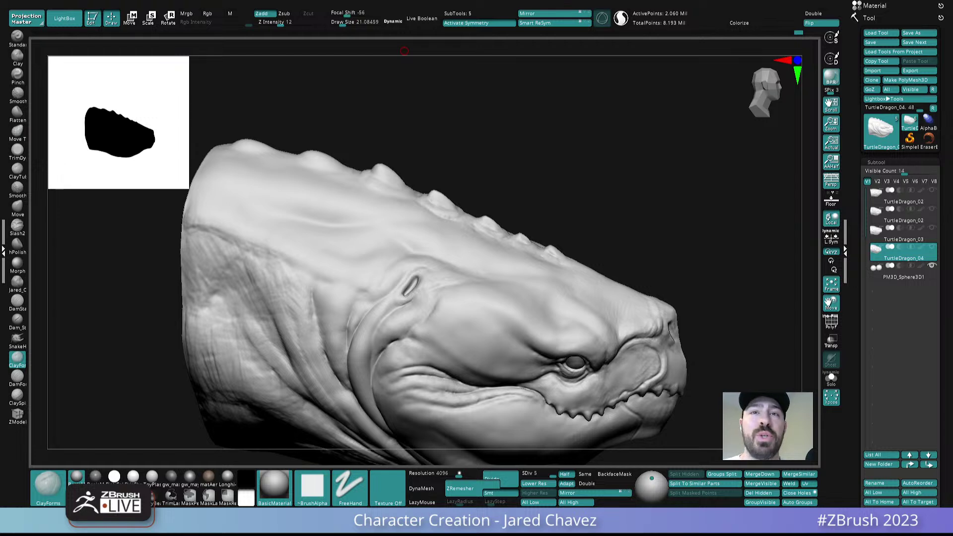
drag(624, 203, 602, 194)
alt+drag(599, 226, 565, 177)
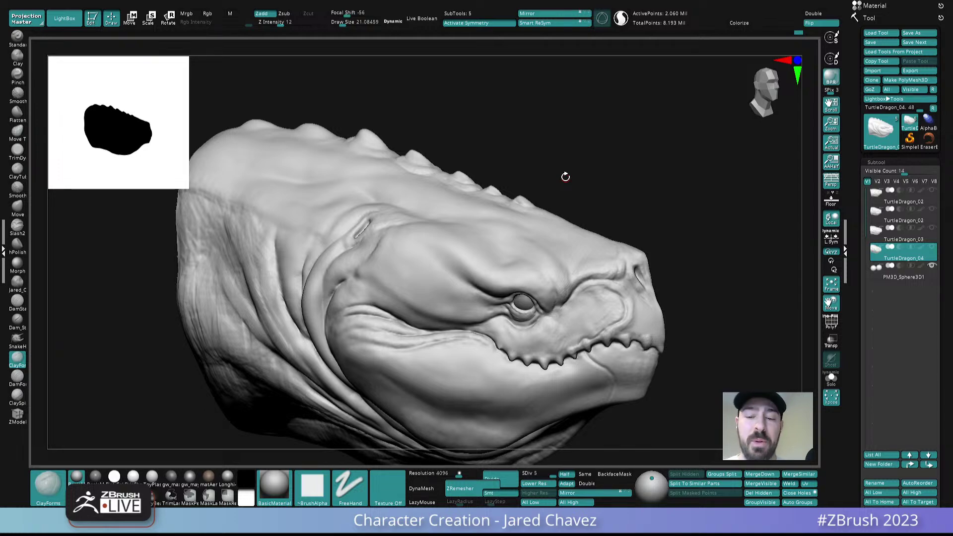
mouse_move(565, 177)
mouse_down()
mouse_move(579, 186)
mouse_move(593, 175)
mouse_move(603, 223)
mouse_up()
- Add ClayForms strokes between the temple and the ear opening with a draw size of about 36
key(s)
drag(484, 197, 490, 198)
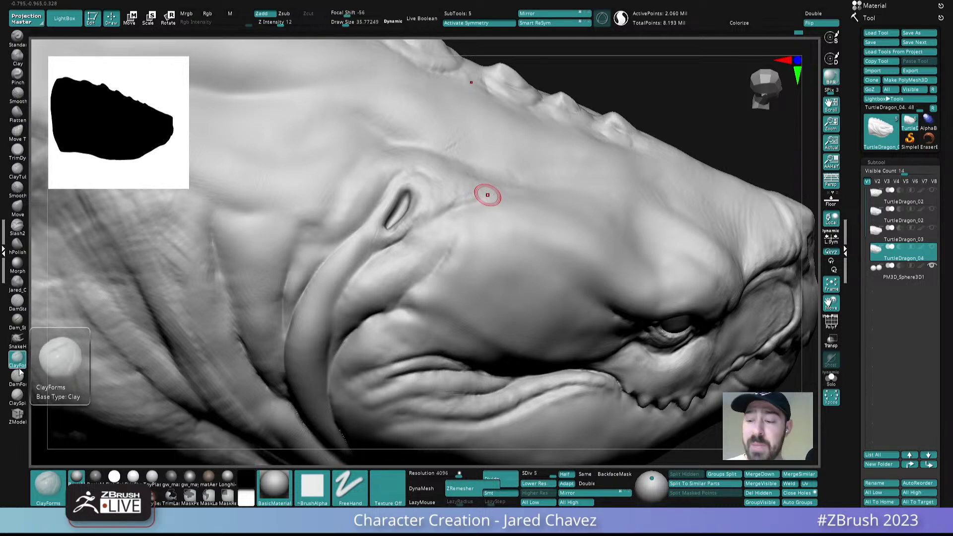
right_drag(501, 196, 500, 233)
drag(502, 174, 485, 181)
mouse_move(470, 194)
right_down()
mouse_move(477, 154)
mouse_move(481, 210)
right_up()
right_drag(486, 174, 485, 206)
drag(478, 189, 455, 216)
- Continue building up the skin along the front and lower edge of the ear opening with ClayForms
right_drag(454, 204, 462, 180)
drag(468, 198, 455, 217)
right_drag(453, 206, 454, 187)
drag(453, 201, 443, 203)
right_drag(422, 221, 431, 203)
mouse_move(404, 235)
mouse_down()
mouse_move(375, 221)
mouse_move(381, 206)
mouse_up()
- Reduce the draw size to about 13.5, lower the mesh to subdivision level 4 and switch to the ClaySpin brush
mouse_move(432, 191)
alt+right_down()
mouse_move(448, 178)
mouse_move(440, 202)
alt+right_up()
key(s)
drag(441, 202, 437, 201)
right_drag(435, 164, 444, 191)
key(s)
drag(444, 191, 425, 179)
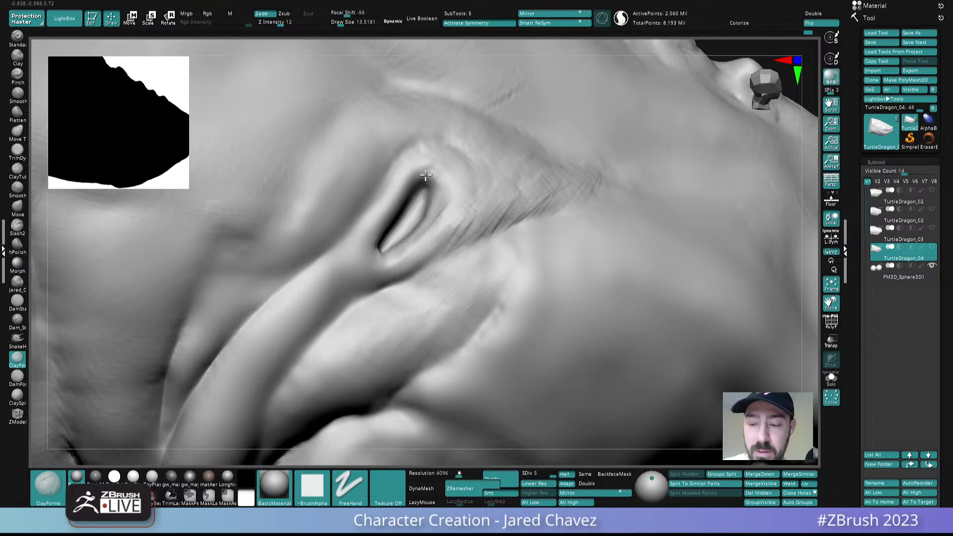
key(shift+d)
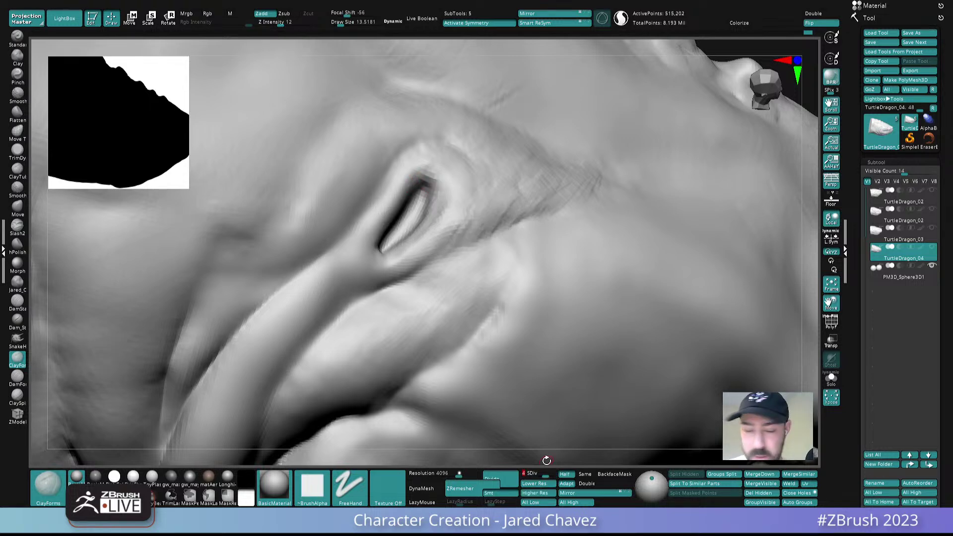
click(18, 397)
- Sculpt the front rim of the ear opening with ClaySpin, smooth it and return to subdivision level 5
mouse_move(421, 230)
mouse_down()
mouse_move(416, 239)
mouse_move(453, 191)
mouse_move(400, 183)
mouse_move(453, 182)
mouse_move(427, 238)
mouse_up()
right_drag(420, 250, 460, 189)
key(shift)
mouse_move(459, 189)
shift+mouse_down()
mouse_move(425, 251)
mouse_move(453, 157)
mouse_move(414, 182)
mouse_move(444, 168)
mouse_move(458, 175)
mouse_move(450, 218)
mouse_move(424, 242)
shift+mouse_up()
key(ctrl+d)
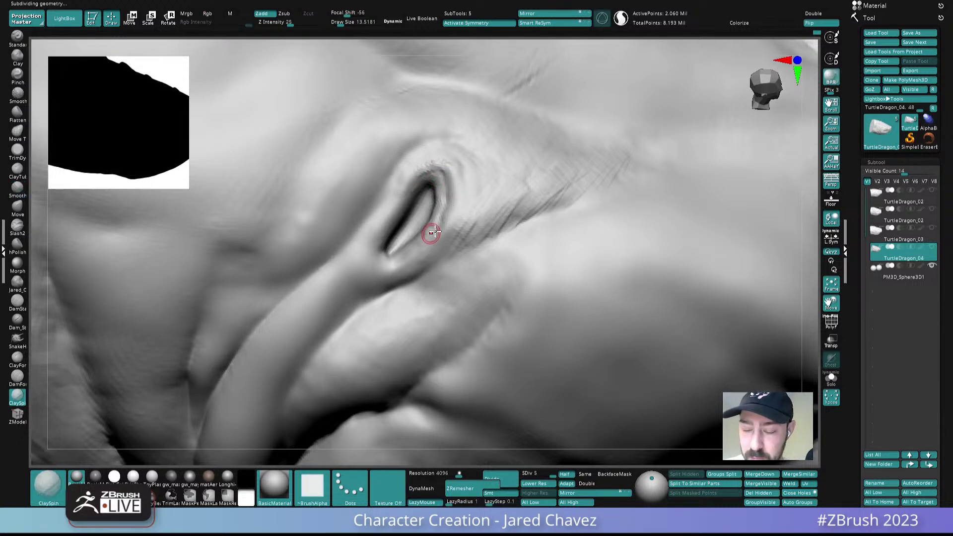
- Smooth the front rim of the ear opening and add a ClaySpin stroke at its lower end
right_drag(423, 243, 441, 196)
shift+drag(441, 197, 403, 266)
right_drag(403, 265, 450, 239)
drag(449, 240, 424, 268)
mouse_move(412, 276)
right_down()
mouse_move(455, 235)
mouse_move(451, 247)
right_up()
shift+drag(423, 267, 455, 211)
- Build up the upper front edge of the ear opening with ClaySpin at a draw size of about 19 and smooth it
ctrl+right_drag(466, 181, 477, 71)
ctrl+right_drag(484, 208, 496, 268)
key(s)
click(476, 227)
right_drag(475, 219, 463, 262)
drag(462, 240, 473, 218)
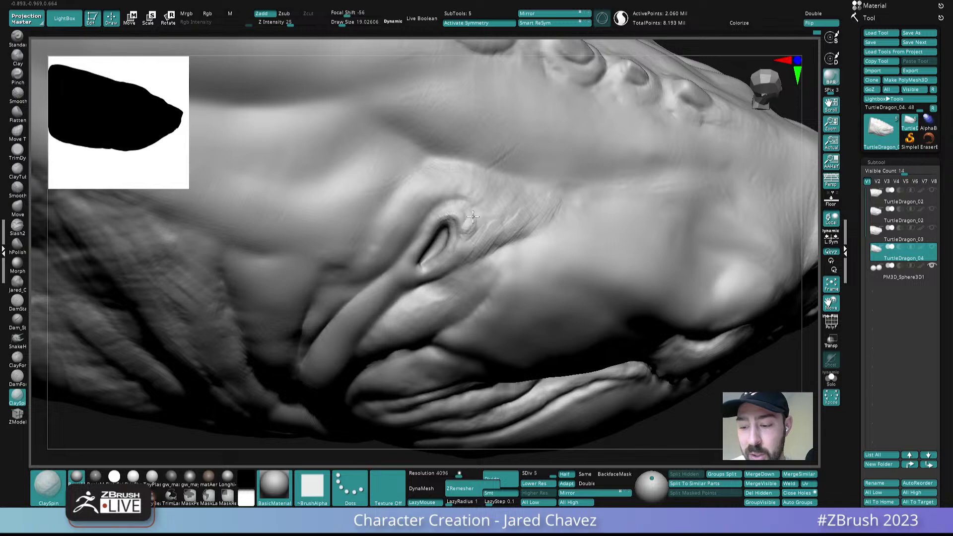
right_drag(457, 219, 470, 250)
mouse_move(474, 211)
right_down()
mouse_move(482, 192)
mouse_move(472, 214)
right_up()
shift+drag(468, 217, 459, 204)
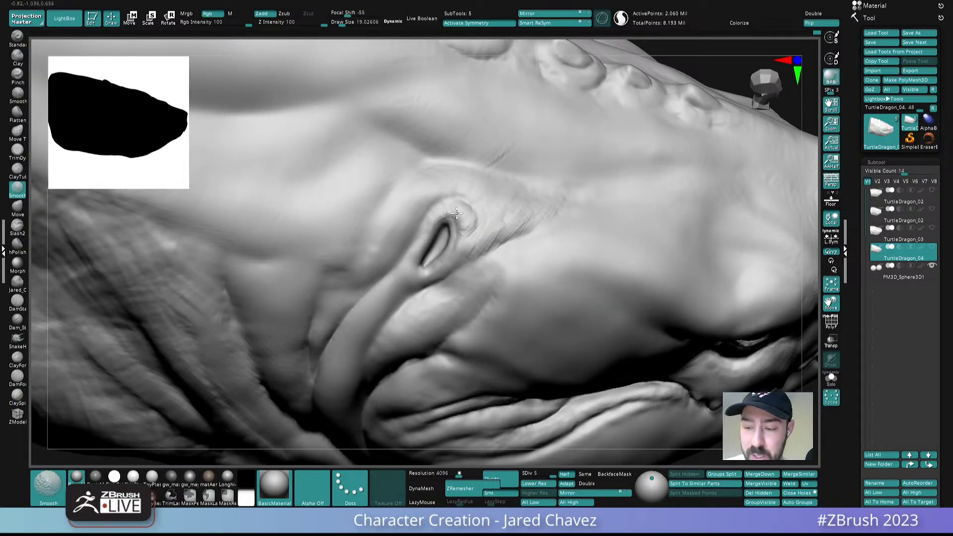
- Add another ClaySpin stroke over the top of the ear opening and blend it into the rim
mouse_move(462, 201)
right_down()
mouse_move(471, 215)
mouse_move(463, 231)
right_up()
mouse_move(450, 205)
mouse_down()
mouse_move(430, 219)
mouse_move(465, 206)
mouse_up()
right_drag(465, 208, 469, 178)
shift+drag(451, 206, 444, 222)
mouse_move(419, 274)
right_down()
mouse_move(467, 239)
mouse_move(452, 219)
mouse_move(414, 221)
right_up()
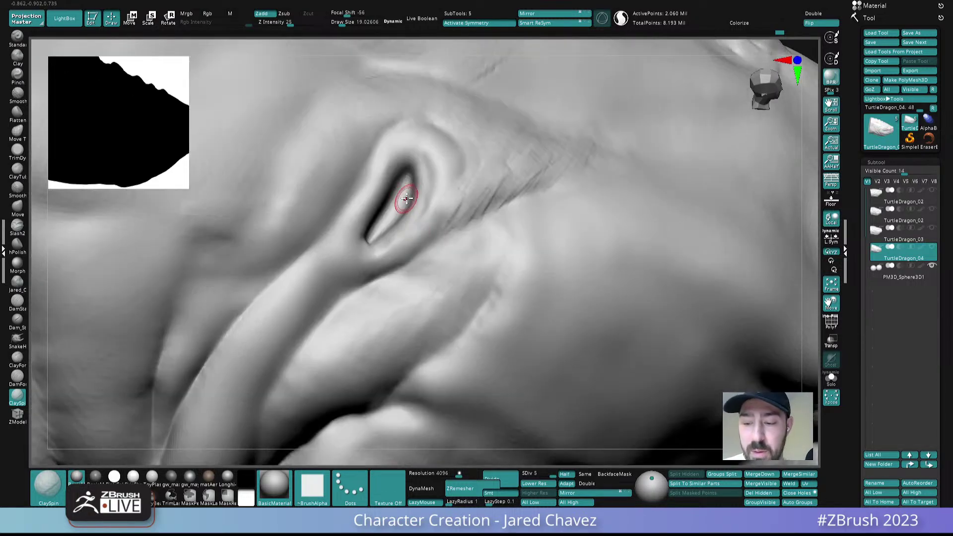
- Sculpt the inner front edge of the ear slit with ClaySpin at a draw size of about 15 and smooth its lower part
key(s)
drag(408, 197, 407, 197)
right_drag(413, 191, 411, 165)
drag(409, 175, 392, 225)
right_drag(412, 195, 398, 210)
mouse_move(397, 210)
shift+mouse_down()
mouse_move(402, 184)
mouse_move(392, 215)
shift+mouse_up()
- Refine the ear slit's inner edge with ClaySpin, smooth along it and build up the rim around its lower end
right_drag(392, 216, 383, 247)
mouse_move(386, 223)
mouse_down()
mouse_move(377, 236)
mouse_move(411, 184)
mouse_move(394, 207)
mouse_move(400, 190)
mouse_up()
right_drag(401, 188, 432, 186)
shift+drag(418, 185, 382, 246)
right_drag(392, 238, 366, 235)
mouse_move(390, 245)
mouse_down()
mouse_move(407, 224)
mouse_move(384, 250)
mouse_move(419, 215)
mouse_up()
mouse_move(420, 216)
right_down()
mouse_move(438, 216)
mouse_move(425, 195)
right_up()
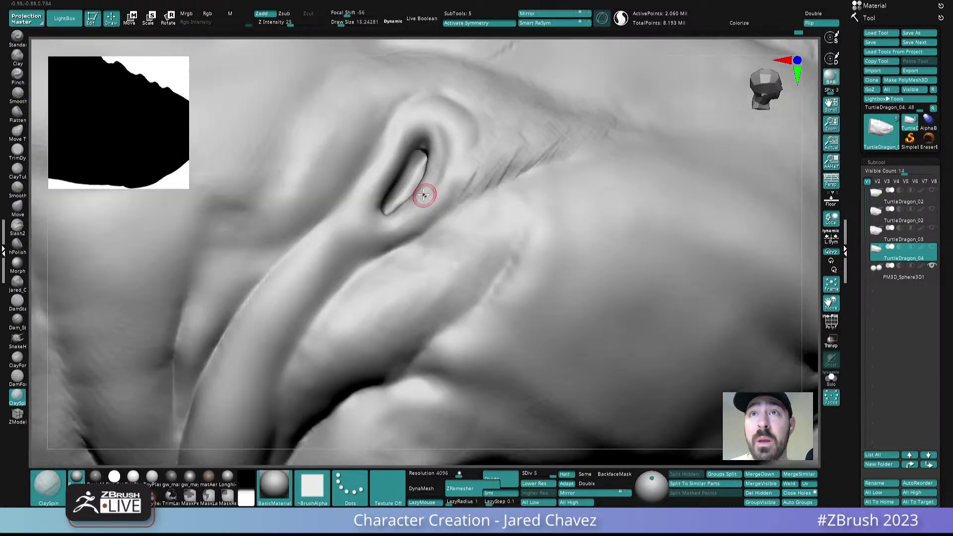
right_drag(429, 243, 386, 243)
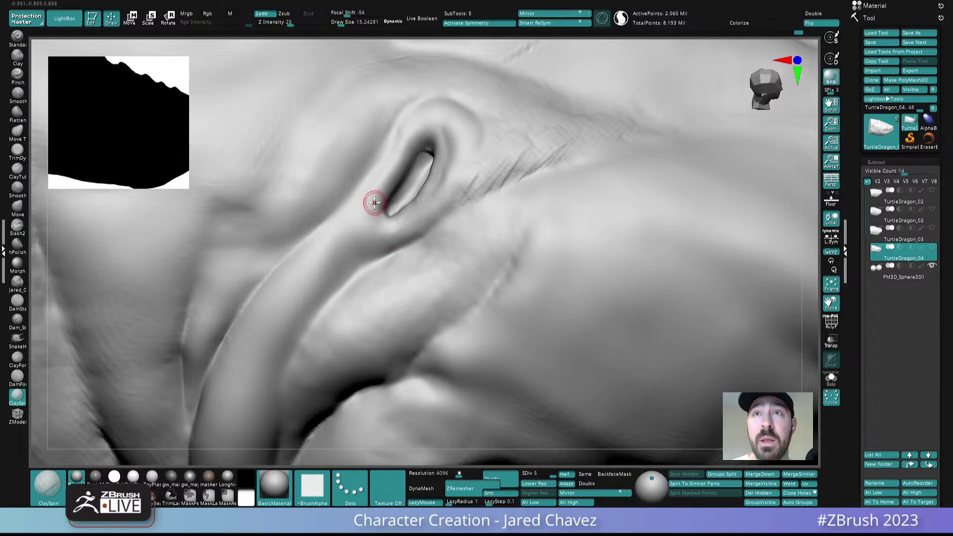
- Define the lower corner and front lip of the ear slit with ClaySpin strokes and smooth the lip
mouse_move(382, 227)
mouse_down()
mouse_move(400, 223)
mouse_move(411, 202)
mouse_up()
right_drag(414, 201, 400, 219)
mouse_move(430, 176)
mouse_down()
mouse_move(383, 219)
mouse_move(406, 209)
mouse_move(390, 223)
mouse_up()
right_drag(387, 208, 417, 204)
drag(389, 221, 409, 213)
right_drag(409, 213, 390, 221)
shift+drag(389, 221, 381, 211)
right_drag(388, 213, 436, 225)
mouse_move(432, 184)
shift+mouse_down()
mouse_move(412, 210)
mouse_move(426, 147)
shift+mouse_up()
right_drag(427, 148, 443, 141)
- Build up a raised outer rim along the front and underside of the ear opening with long ClaySpin strokes
drag(460, 168, 405, 233)
drag(454, 173, 386, 247)
drag(443, 193, 367, 251)
mouse_move(462, 172)
mouse_down()
mouse_move(390, 247)
mouse_move(432, 211)
mouse_move(413, 236)
mouse_move(461, 163)
mouse_move(392, 248)
mouse_move(460, 201)
mouse_move(468, 175)
mouse_move(364, 257)
mouse_up()
drag(451, 199, 362, 258)
mouse_move(367, 252)
mouse_down()
mouse_move(426, 226)
mouse_move(380, 236)
mouse_up()
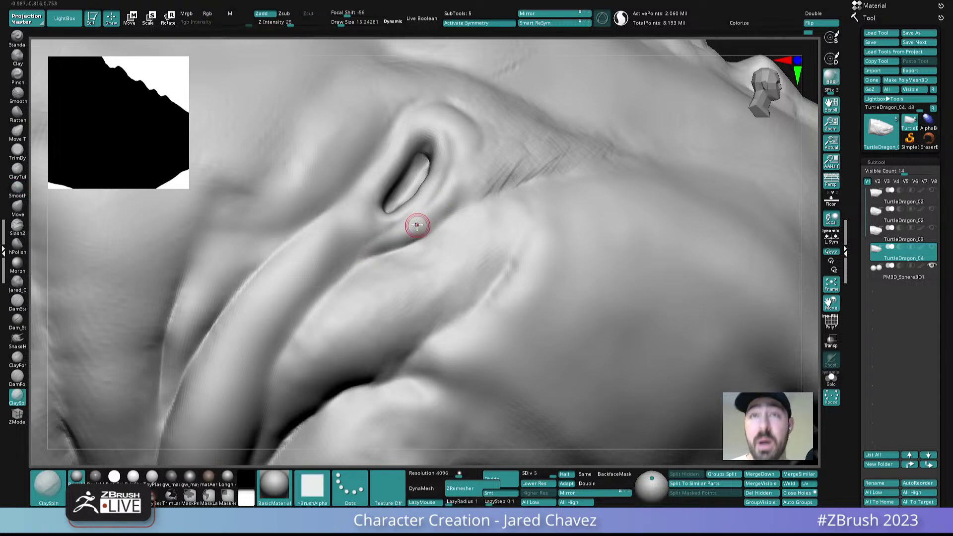
alt+right_drag(440, 233, 415, 211)
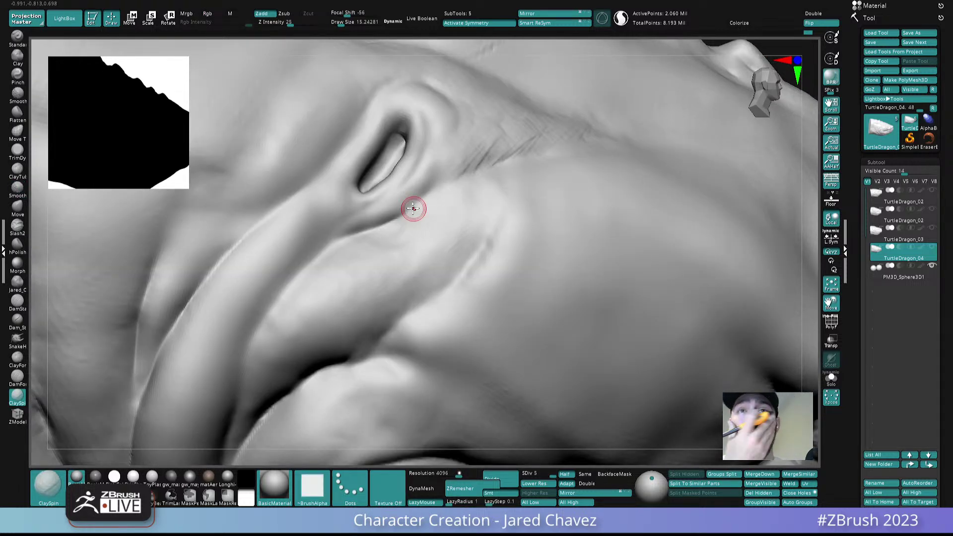
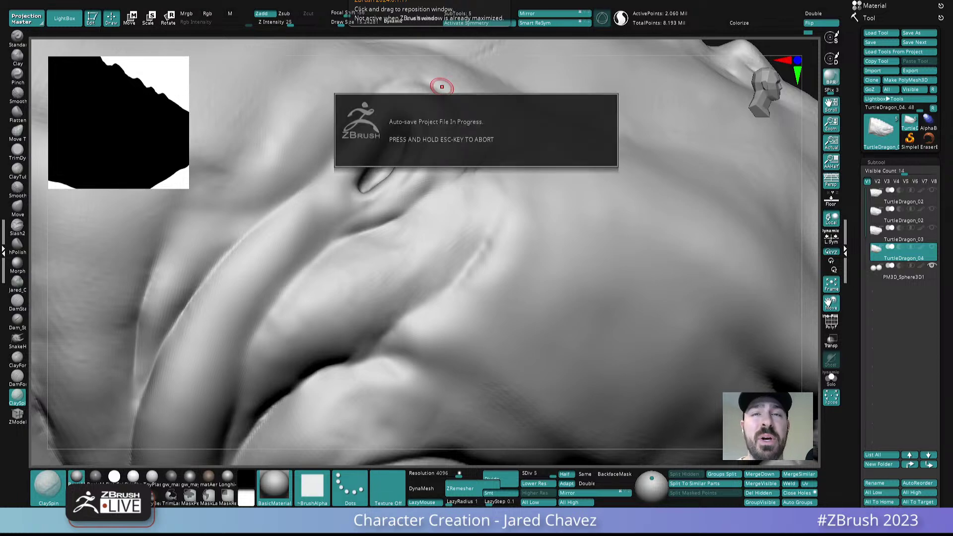
- Add short ClaySpin wrinkle strokes on the skin in front of the ear opening with a draw size of about 25.5
mouse_move(467, 214)
right_down()
mouse_move(495, 279)
mouse_move(479, 206)
mouse_move(491, 197)
mouse_move(472, 215)
mouse_move(479, 211)
right_up()
key(s)
mouse_move(480, 204)
mouse_down()
mouse_move(425, 255)
mouse_move(455, 199)
mouse_move(426, 255)
mouse_move(443, 229)
mouse_move(428, 246)
mouse_up()
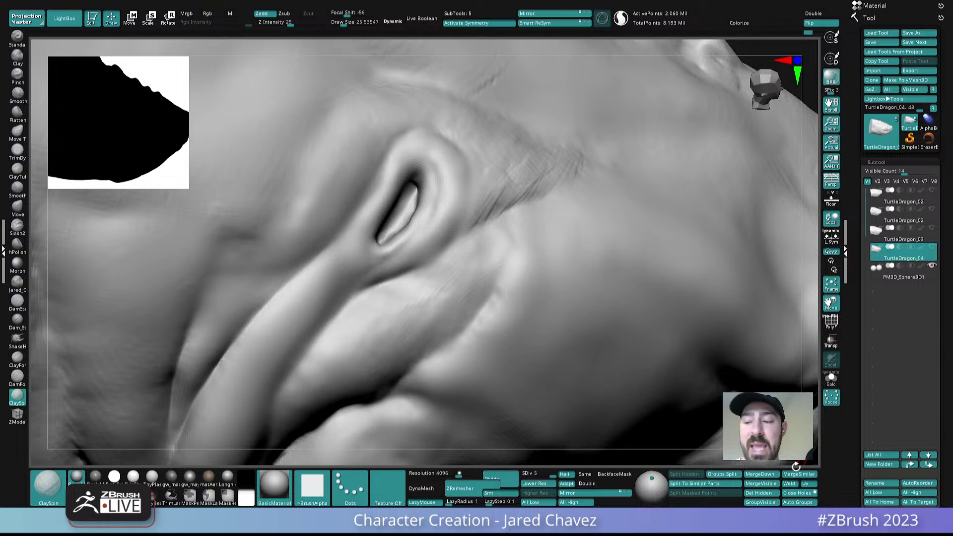
right_drag(545, 225, 541, 205)
drag(498, 164, 475, 214)
mouse_move(485, 167)
mouse_down()
mouse_move(456, 229)
mouse_move(479, 223)
mouse_move(471, 230)
mouse_up()
drag(523, 166, 490, 216)
- Smooth the wrinkled skin in front of and above the ear opening into the temple
mouse_move(514, 201)
right_down()
mouse_move(497, 218)
mouse_move(478, 215)
mouse_move(427, 289)
right_up()
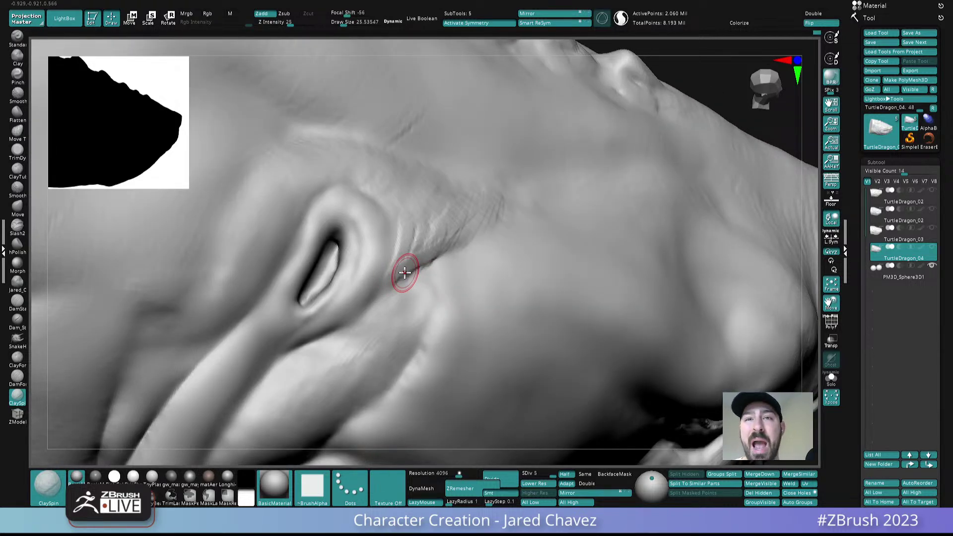
mouse_move(429, 257)
right_down()
mouse_move(445, 232)
mouse_move(446, 244)
right_up()
mouse_move(502, 188)
shift+mouse_down()
mouse_move(501, 203)
mouse_move(483, 182)
mouse_move(470, 219)
mouse_move(408, 251)
mouse_move(407, 261)
mouse_move(430, 255)
mouse_move(407, 266)
shift+mouse_up()
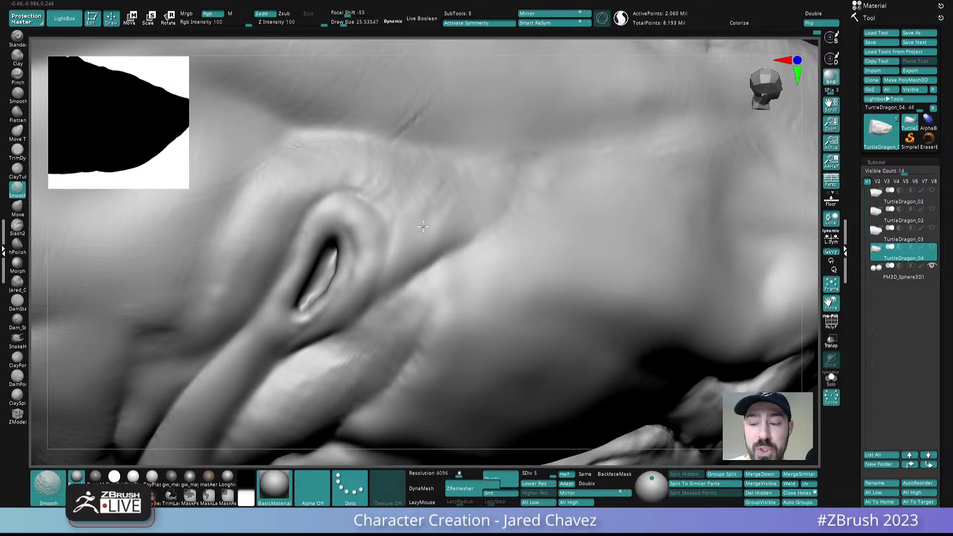
mouse_move(410, 176)
shift+mouse_down()
mouse_move(387, 160)
mouse_move(348, 174)
shift+mouse_up()
mouse_move(356, 154)
alt+right_down()
mouse_move(425, 167)
mouse_move(426, 188)
alt+right_up()
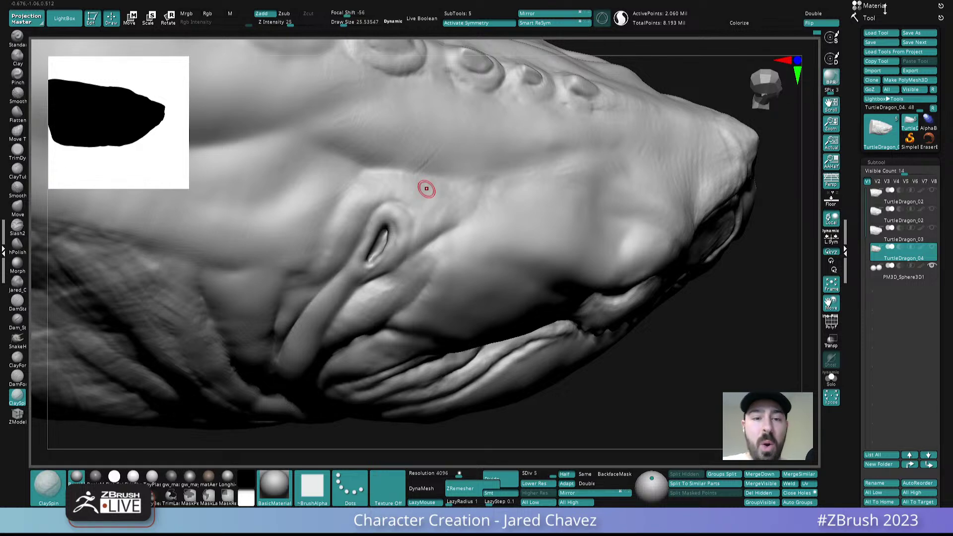
- Refine the skin above the ear opening with ClaySpin at a draw size of about 48 and smooth it into the temple
click(186, 2)
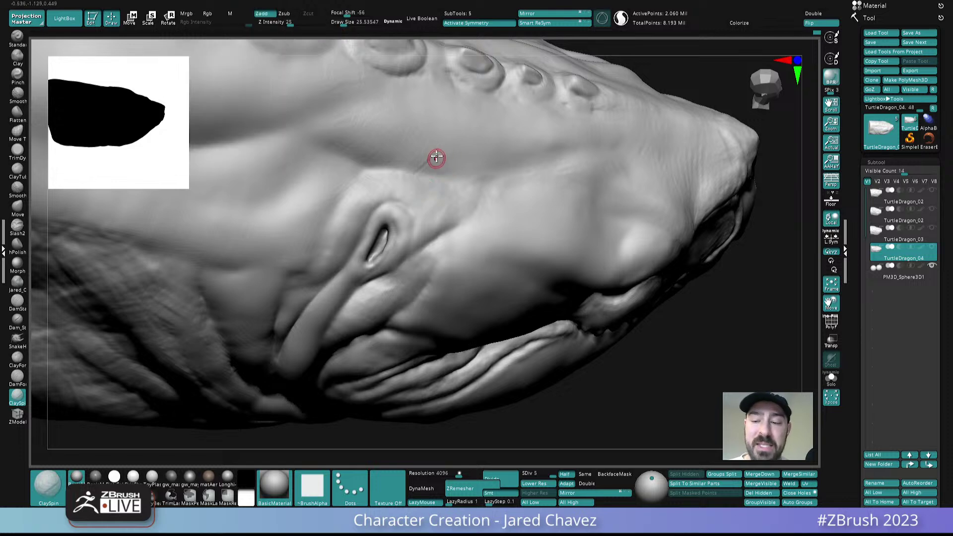
right_drag(437, 157, 447, 138)
mouse_move(427, 165)
shift+mouse_down()
mouse_move(417, 130)
mouse_move(387, 120)
shift+mouse_up()
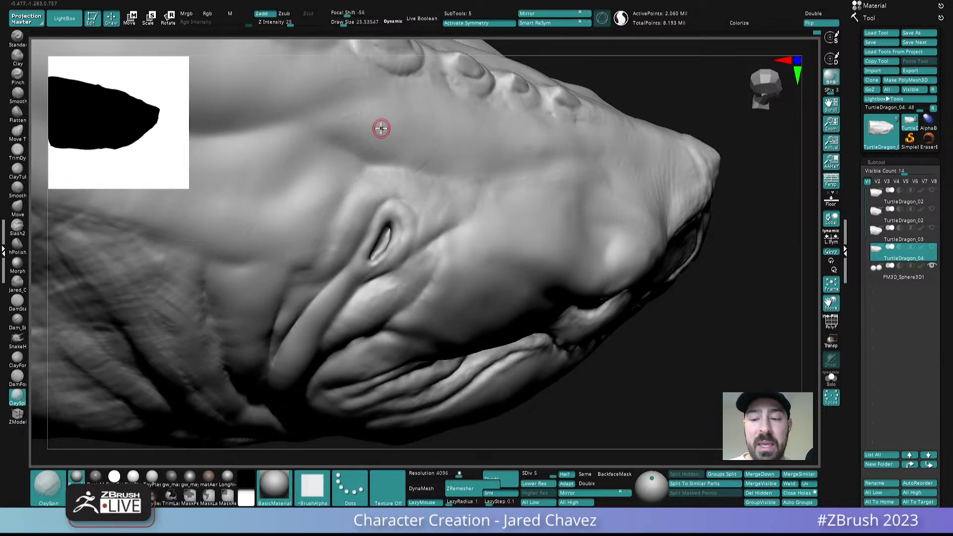
ctrl+right_drag(379, 128, 440, 126)
key(s)
mouse_move(448, 150)
mouse_down()
mouse_move(409, 149)
mouse_move(406, 120)
mouse_move(384, 106)
mouse_move(382, 91)
mouse_up()
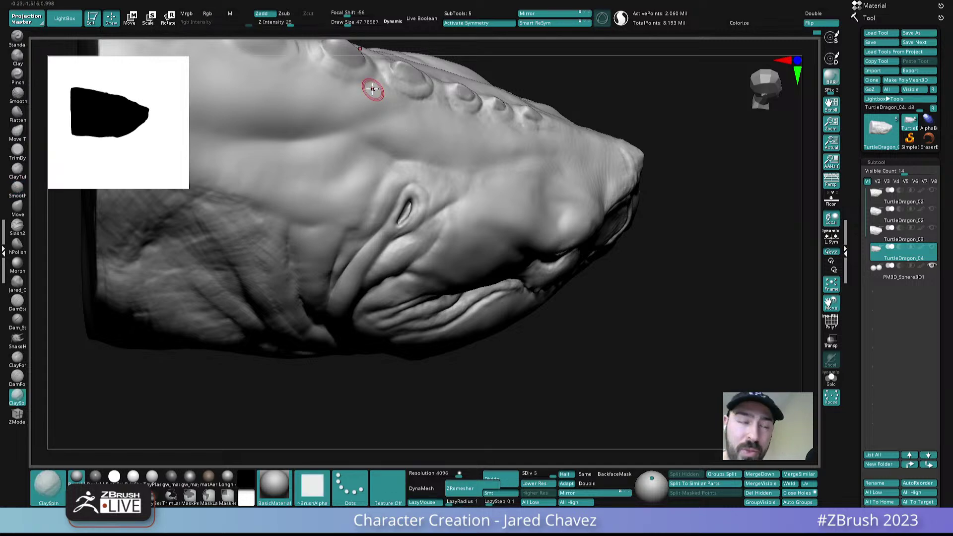
shift+drag(383, 171, 370, 187)
mouse_move(370, 187)
ctrl+right_down()
mouse_move(380, 189)
mouse_move(389, 154)
mouse_move(380, 213)
ctrl+right_up()
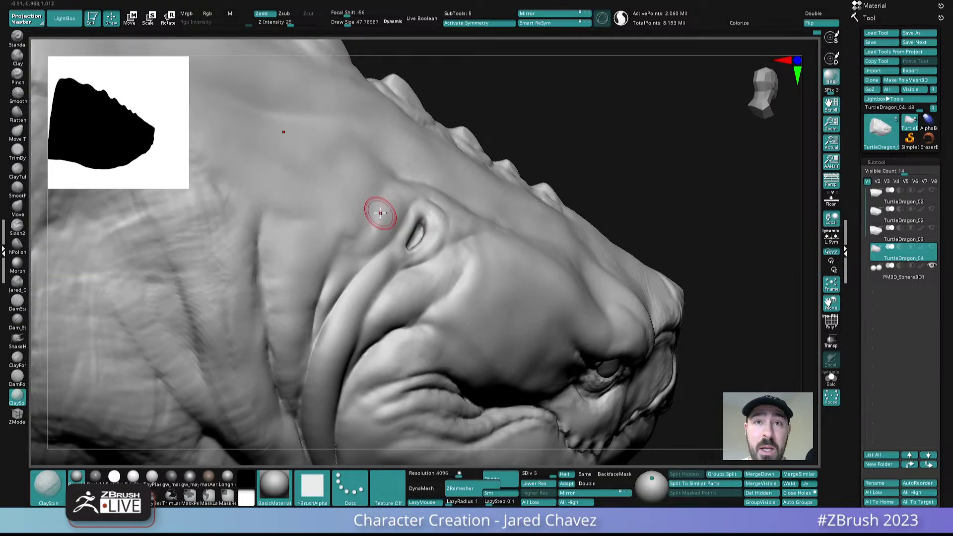
- Build up the skin fold running down behind the ear opening with ClaySpin strokes at a draw size of about 25.5
right_drag(375, 188, 376, 232)
key(s)
drag(381, 238, 384, 240)
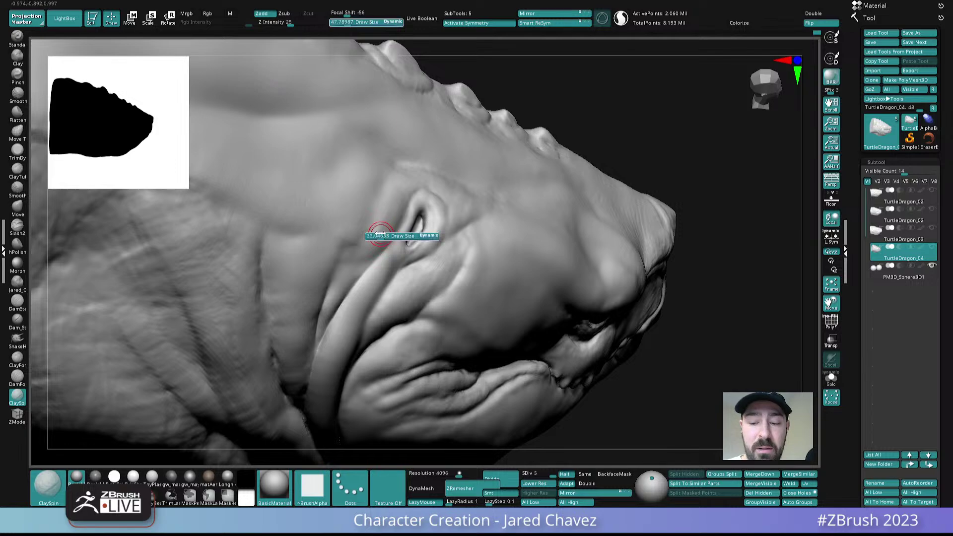
right_drag(381, 229, 393, 214)
mouse_move(392, 214)
right_down()
mouse_move(404, 173)
mouse_move(395, 223)
right_up()
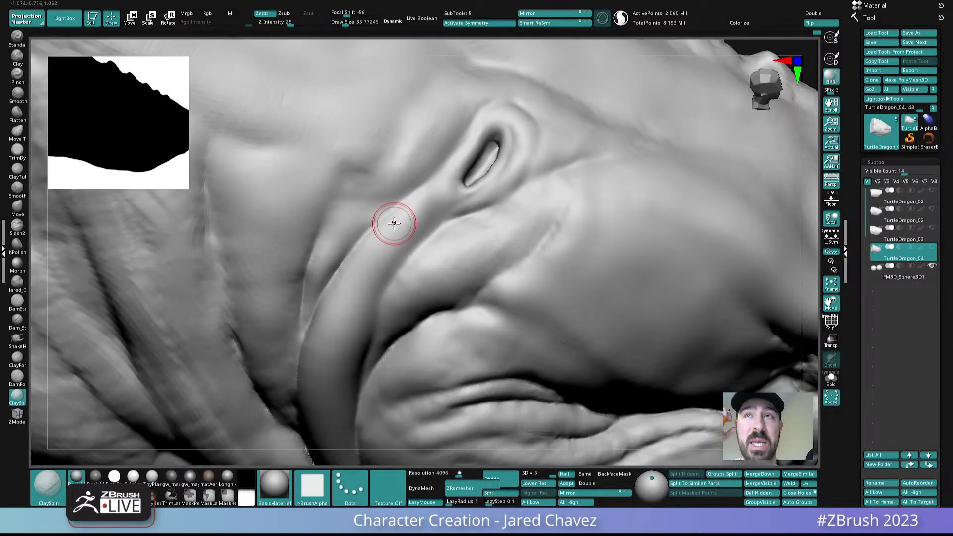
key(s)
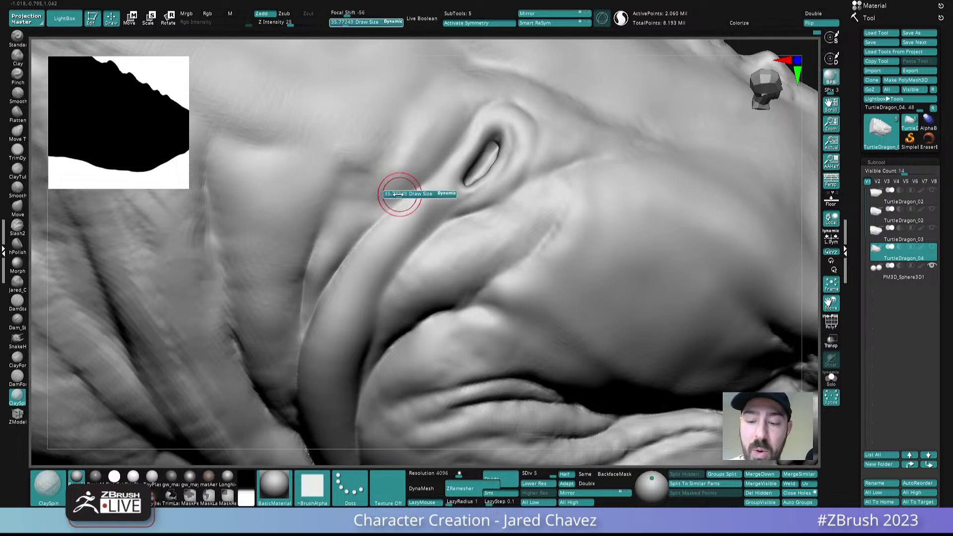
click(398, 194)
drag(398, 183, 396, 195)
mouse_move(383, 197)
right_down()
mouse_move(400, 187)
mouse_move(385, 192)
right_up()
drag(387, 191, 356, 220)
right_drag(360, 217, 332, 208)
drag(391, 189, 343, 234)
drag(373, 203, 315, 264)
drag(340, 214, 307, 278)
- Smooth the newly built fold behind the ear opening into the surrounding neck skin
right_drag(360, 209, 343, 211)
shift+drag(351, 224, 378, 183)
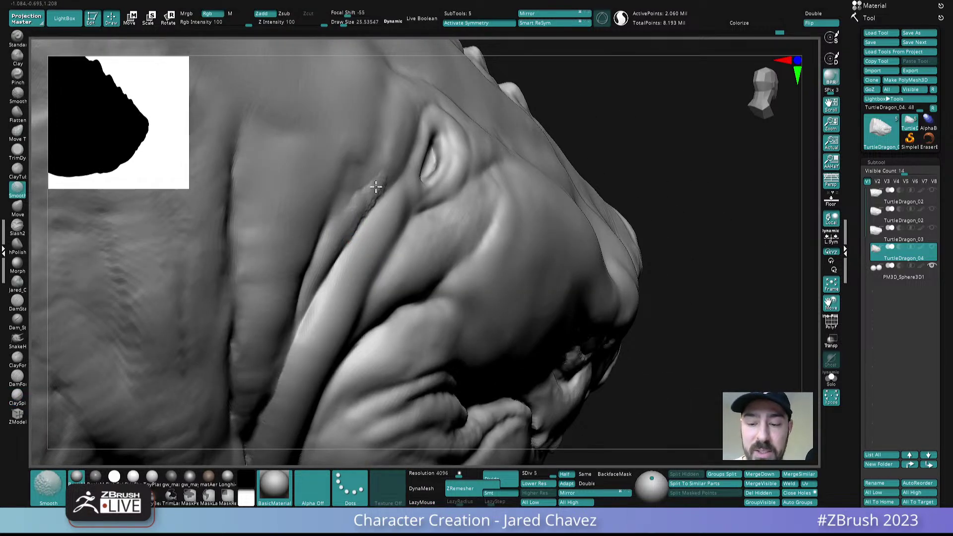
right_drag(394, 178, 411, 180)
mouse_move(369, 199)
shift+mouse_down()
mouse_move(358, 189)
mouse_move(343, 214)
mouse_move(332, 199)
mouse_move(302, 216)
shift+mouse_up()
ctrl+right_drag(415, 185, 405, 44)
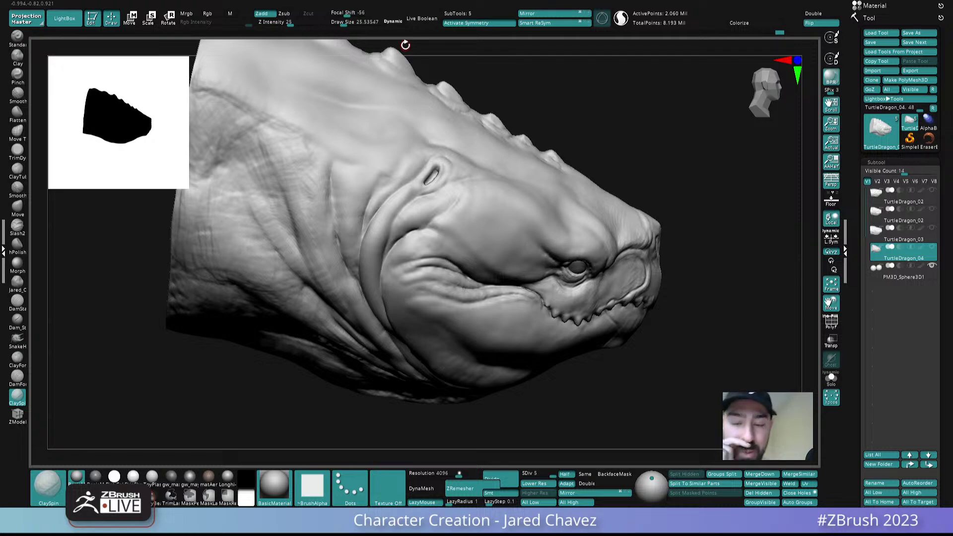
- Fill the neck hollow behind the jaw fold and the area above it with ClaySpin strokes at a draw size of about 41.6
mouse_move(371, 228)
right_down()
mouse_move(383, 178)
mouse_move(367, 245)
mouse_move(377, 276)
mouse_move(323, 276)
mouse_move(364, 268)
right_up()
key(s)
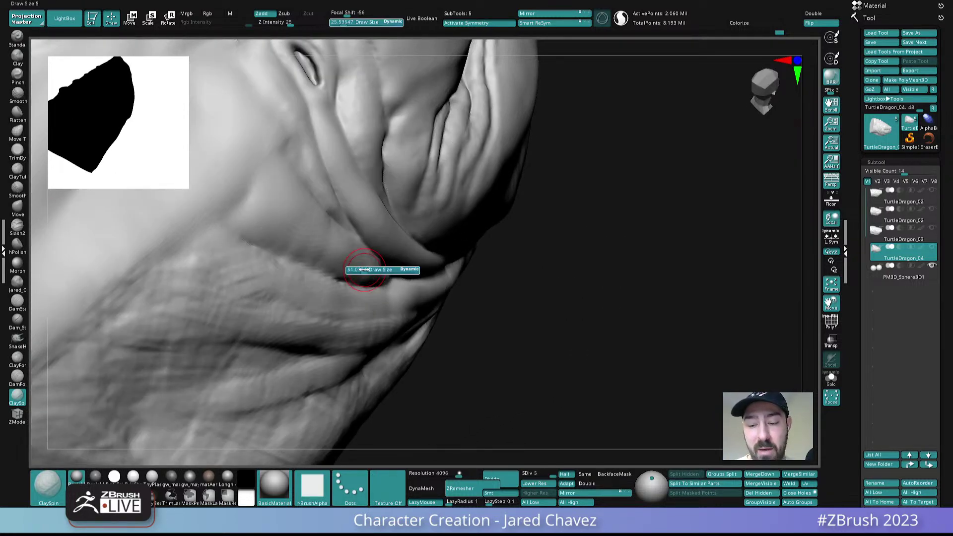
mouse_move(358, 267)
mouse_down()
mouse_move(325, 248)
mouse_move(297, 256)
mouse_up()
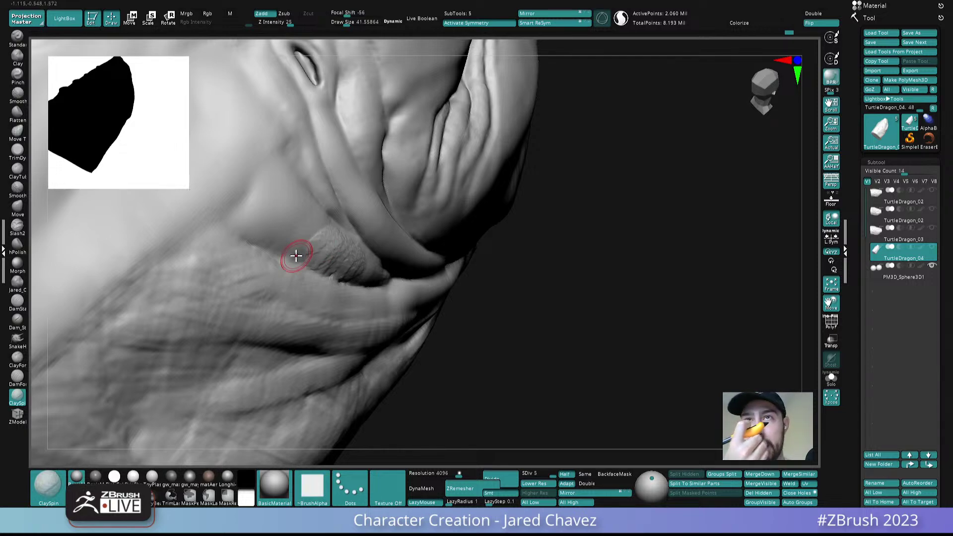
right_drag(296, 255, 307, 154)
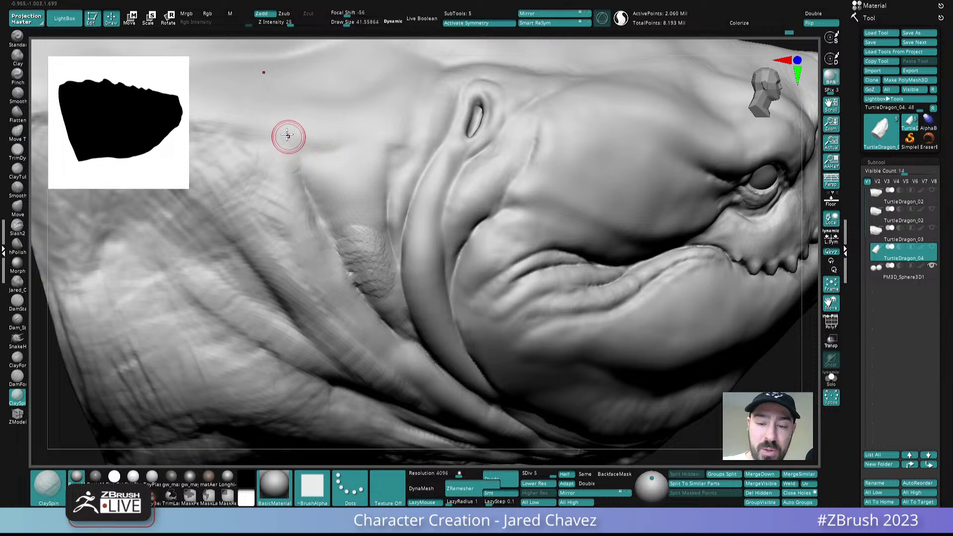
drag(288, 141, 323, 211)
drag(304, 174, 340, 219)
mouse_move(313, 157)
mouse_down()
mouse_move(337, 214)
mouse_move(342, 202)
mouse_up()
mouse_move(325, 142)
mouse_down()
mouse_move(357, 216)
mouse_move(345, 186)
mouse_move(355, 200)
mouse_up()
mouse_move(356, 200)
right_down()
mouse_move(318, 211)
mouse_move(340, 188)
right_up()
- Drop to subdivision level 4 and smooth the rough clay strokes along the neck fold behind the jaw
key(shift+d)
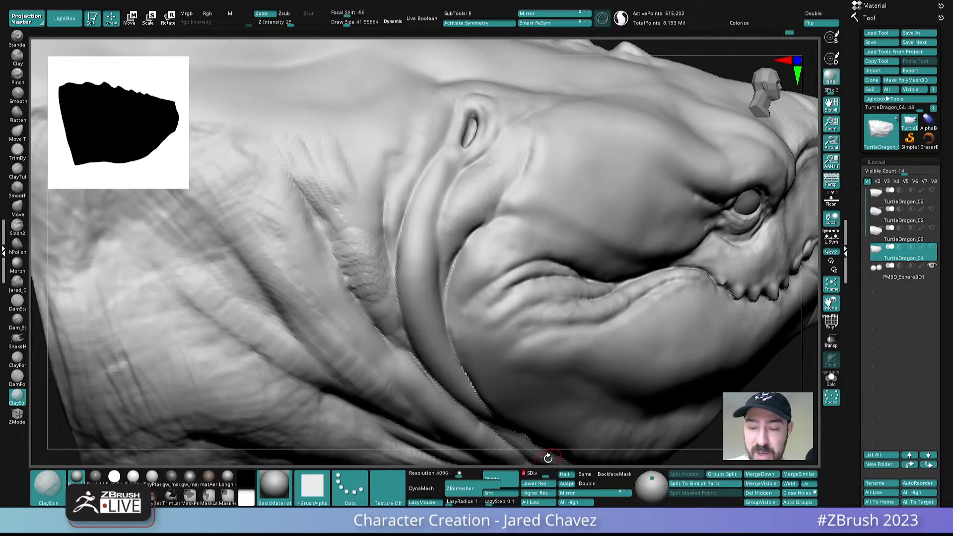
mouse_move(339, 148)
shift+mouse_down()
mouse_move(333, 156)
mouse_move(316, 147)
mouse_move(317, 178)
mouse_move(367, 243)
mouse_move(324, 181)
shift+mouse_up()
right_drag(324, 181, 345, 219)
shift+drag(343, 219, 294, 168)
mouse_move(340, 222)
shift+mouse_down()
mouse_move(346, 258)
mouse_move(394, 322)
shift+mouse_up()
- Fill the junction where the neck folds meet behind the jaw with ClaySpin at a draw size of about 30.4, and smooth it
mouse_move(419, 340)
alt+right_down()
mouse_move(387, 256)
mouse_move(378, 198)
mouse_move(377, 245)
alt+right_up()
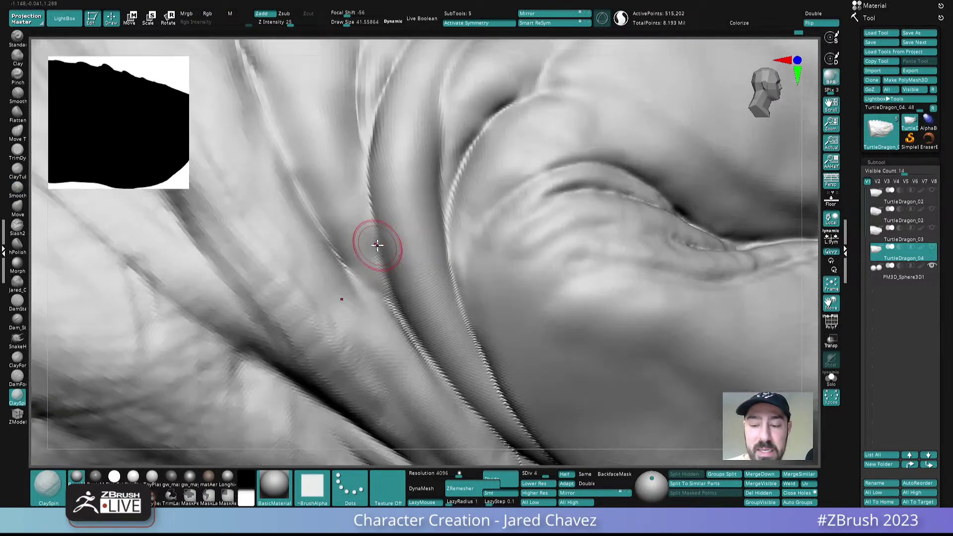
key(s)
drag(382, 249, 381, 249)
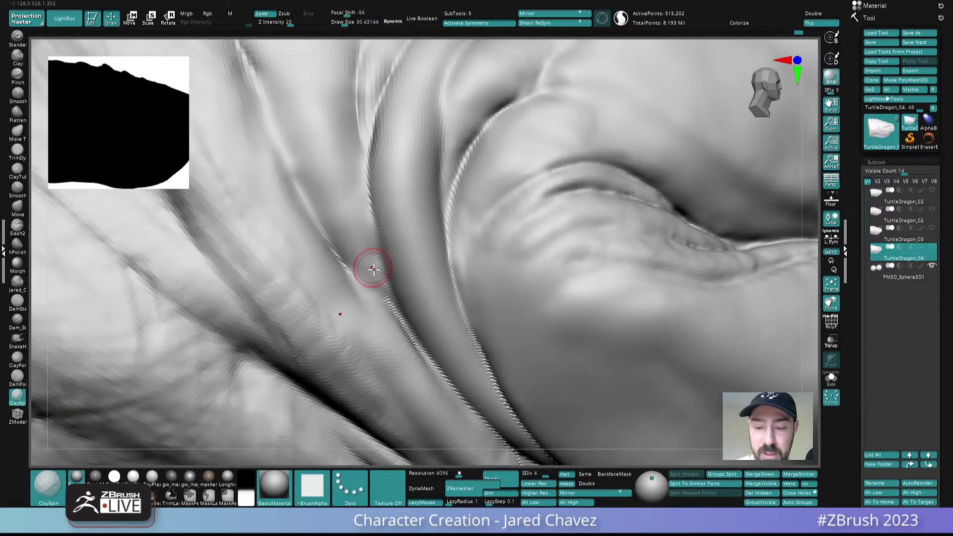
right_drag(370, 267, 373, 274)
drag(371, 274, 359, 228)
right_drag(379, 220, 359, 192)
mouse_move(358, 191)
mouse_down()
mouse_move(375, 282)
mouse_move(361, 248)
mouse_up()
mouse_move(369, 270)
mouse_down()
mouse_move(323, 199)
mouse_move(371, 282)
mouse_up()
mouse_move(357, 201)
shift+mouse_down()
mouse_move(356, 273)
mouse_move(365, 248)
mouse_move(378, 259)
shift+mouse_up()
- Sharpen the crease of the neck fold behind the jaw with the DamForms brush and soften its edges
mouse_move(372, 192)
ctrl+right_down()
mouse_move(373, 236)
mouse_move(382, 240)
mouse_move(368, 206)
ctrl+right_up()
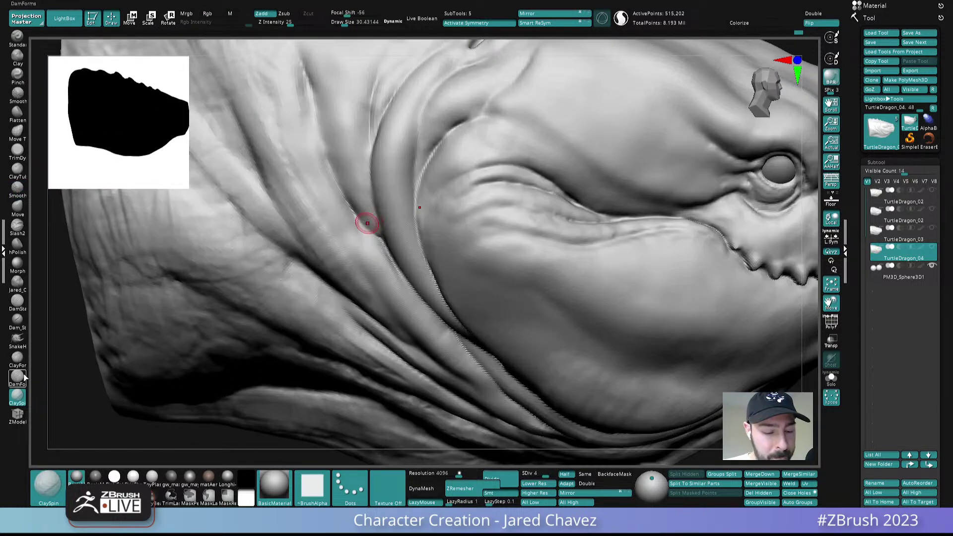
click(18, 378)
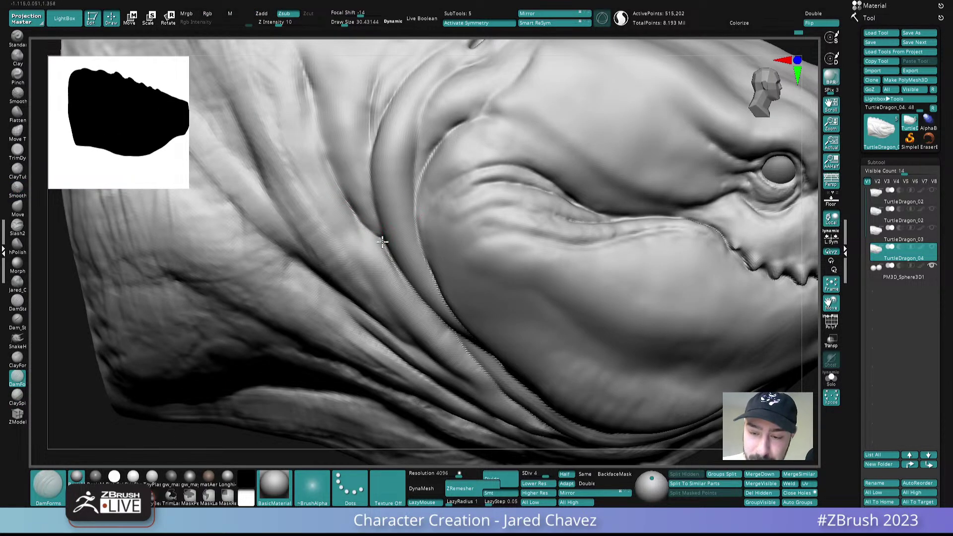
right_drag(373, 222, 373, 196)
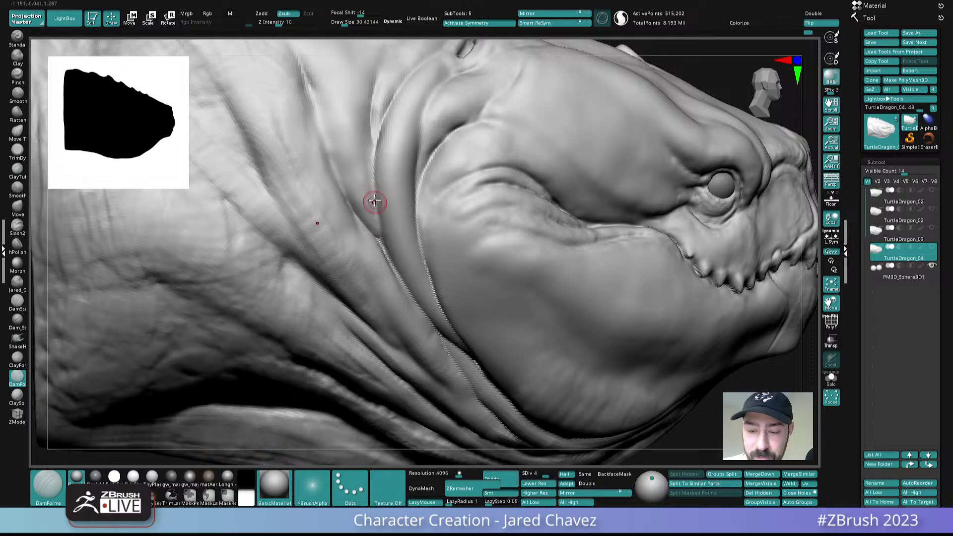
right_drag(400, 285, 384, 254)
shift+drag(384, 255, 428, 332)
mouse_move(444, 330)
ctrl+right_down()
mouse_move(439, 271)
mouse_move(385, 228)
mouse_move(368, 243)
mouse_move(300, 144)
ctrl+right_up()
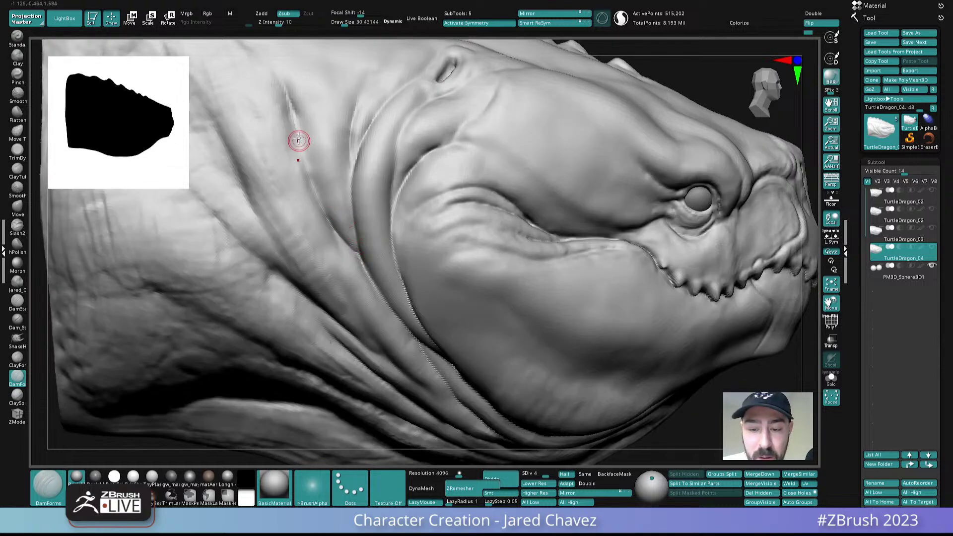
drag(301, 150, 345, 240)
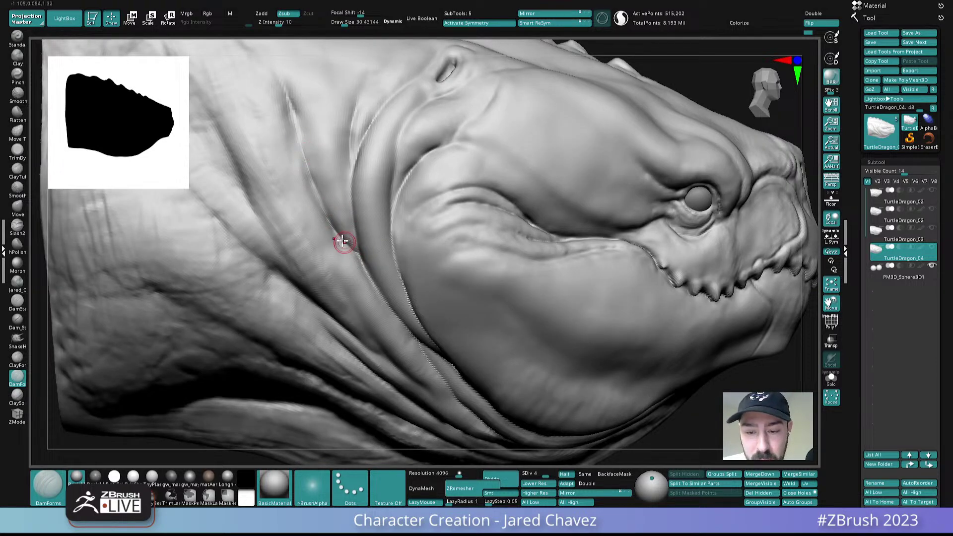
right_drag(345, 242, 320, 234)
shift+drag(318, 142, 317, 176)
- Carve creases between the neck folds under the jaw with DamForms at a draw size of about 44.6, and smooth them
ctrl+right_drag(318, 176, 472, 332)
right_drag(476, 245, 461, 237)
key(s)
drag(461, 237, 466, 238)
mouse_move(465, 233)
right_down()
mouse_move(473, 206)
mouse_move(466, 232)
right_up()
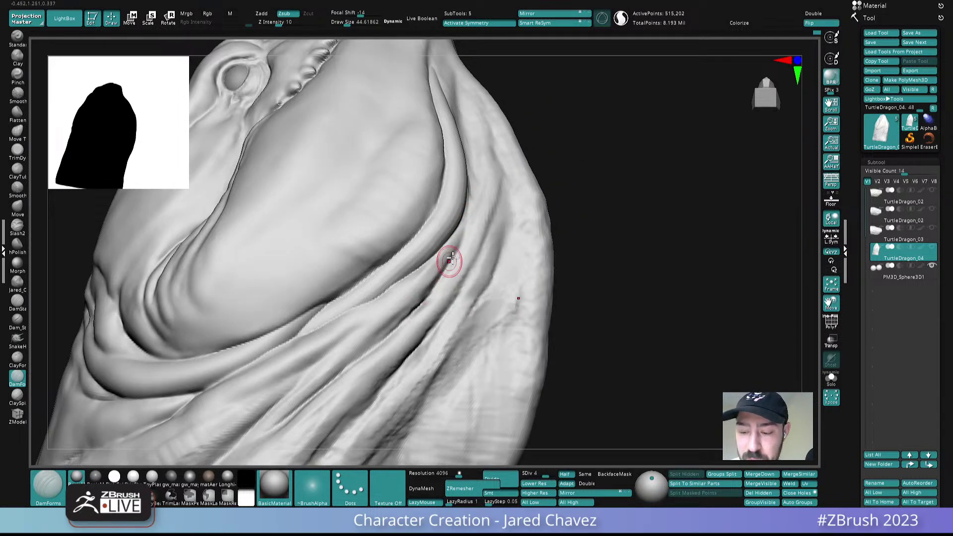
right_drag(455, 256, 468, 232)
right_drag(437, 281, 466, 247)
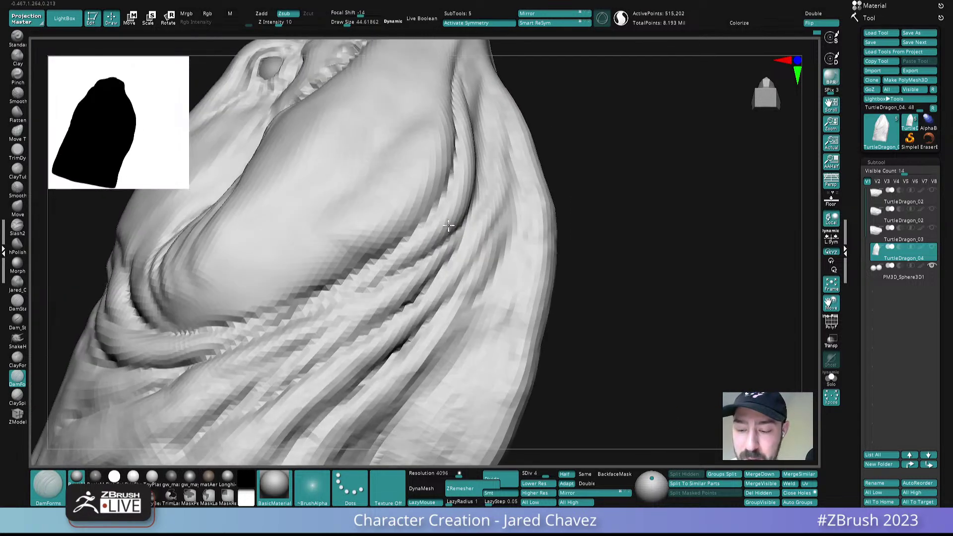
mouse_move(459, 241)
mouse_down()
mouse_move(399, 310)
mouse_move(357, 335)
mouse_up()
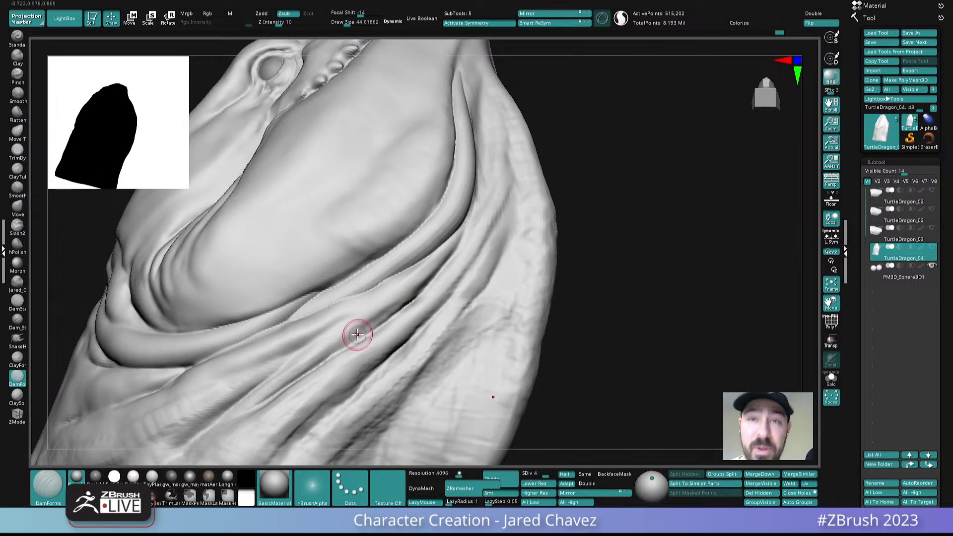
drag(425, 287, 360, 343)
key(shift)
shift+drag(412, 287, 339, 340)
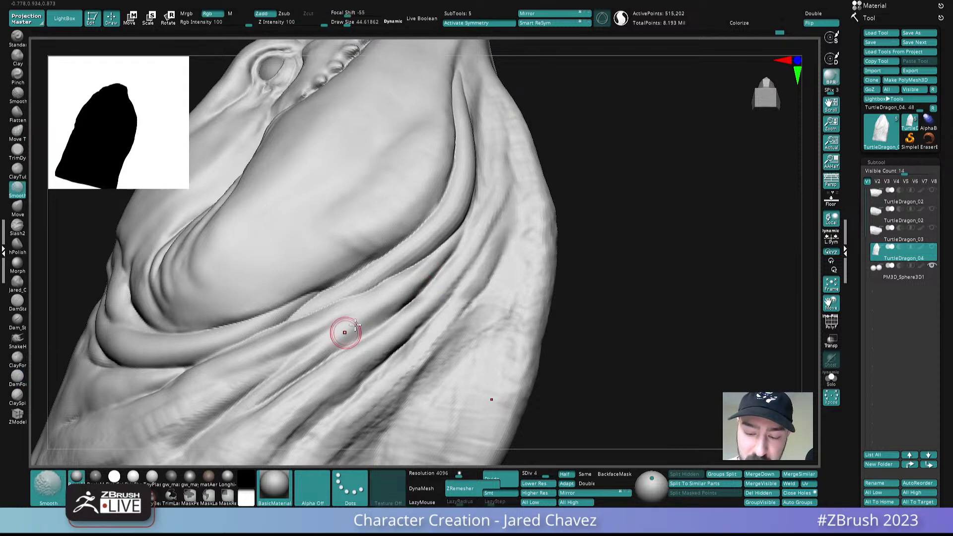
- Deepen the crease between the upper throat folds with DamForms strokes and smooth the neighbouring fold
alt+right_drag(394, 321, 449, 248)
drag(462, 238, 384, 297)
drag(420, 270, 368, 307)
right_drag(368, 308, 427, 301)
shift+drag(408, 269, 344, 329)
- Extend the throat fold creases along the jaw toward the side of the neck with long DamForms strokes
alt+right_drag(340, 331, 421, 263)
mouse_move(417, 246)
mouse_down()
mouse_move(382, 278)
mouse_move(410, 254)
mouse_up()
mouse_move(456, 217)
mouse_down()
mouse_move(396, 273)
mouse_move(389, 251)
mouse_move(446, 217)
mouse_move(359, 254)
mouse_move(293, 315)
mouse_up()
drag(370, 264, 293, 318)
drag(370, 272, 249, 343)
mouse_move(327, 321)
ctrl+right_down()
mouse_move(357, 171)
mouse_move(421, 309)
mouse_move(433, 282)
ctrl+right_up()
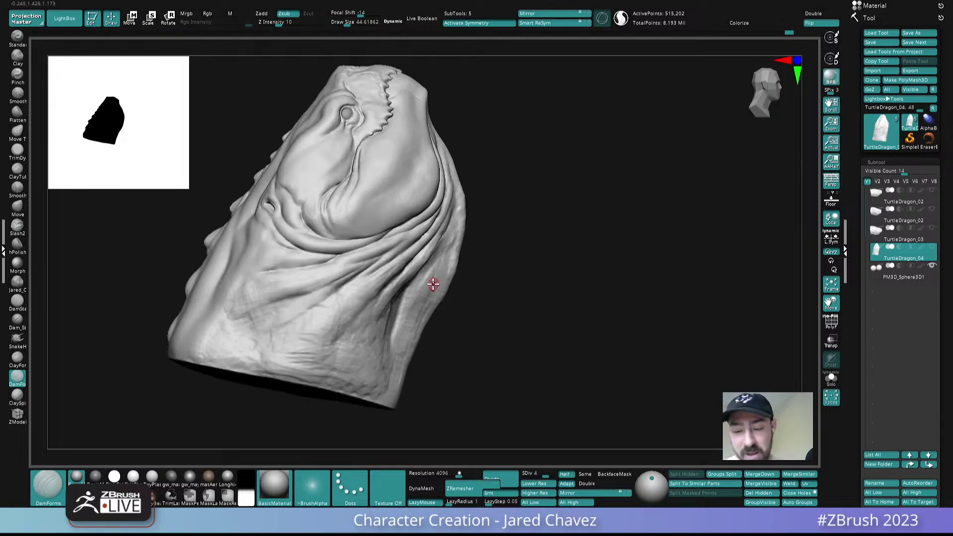
- Adjust the folds on the side of the neck with the Move brush at a draw size of about 99
key(ctrl+1)
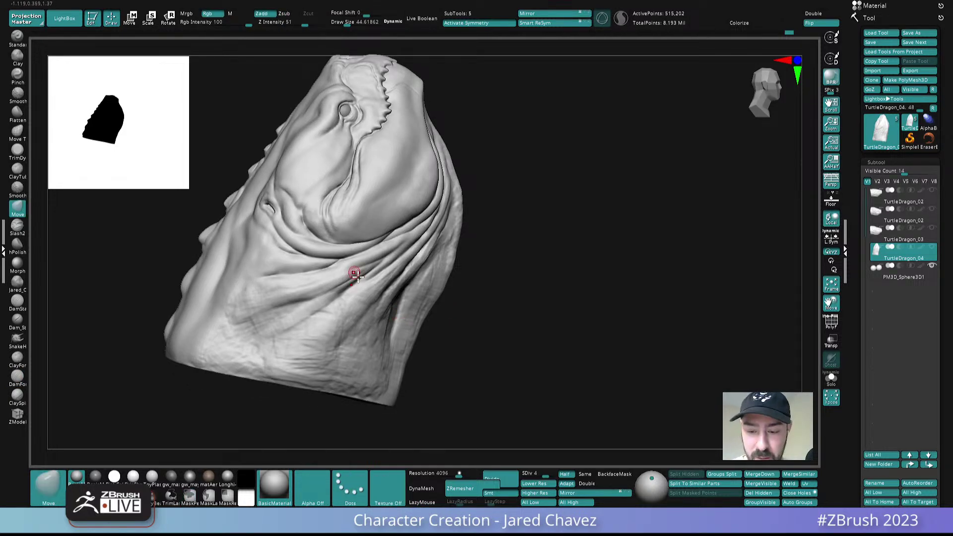
ctrl+right_drag(356, 273, 356, 289)
key(s)
mouse_move(356, 288)
mouse_down()
mouse_move(371, 289)
mouse_move(344, 298)
mouse_up()
right_drag(298, 315, 326, 311)
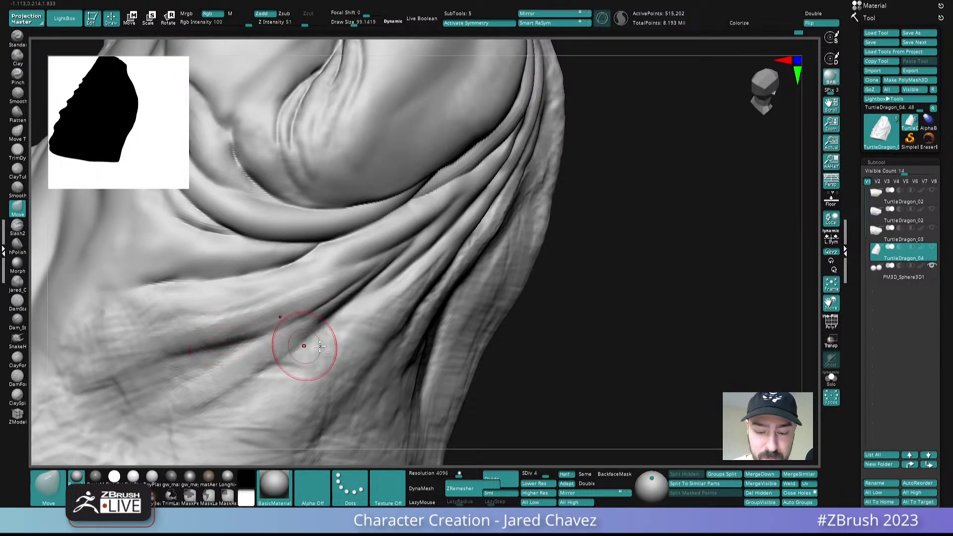
ctrl+right_drag(279, 345, 341, 166)
alt+right_drag(381, 299, 412, 309)
mouse_move(405, 270)
alt+right_down()
mouse_move(415, 276)
mouse_move(439, 258)
alt+right_up()
- Add volume to the neck fold just behind the jaw with ClaySpin at a draw size of about 61.6, and smooth it
click(21, 398)
key(s)
drag(437, 252, 470, 190)
mouse_move(435, 225)
mouse_down()
mouse_move(479, 179)
mouse_move(454, 204)
mouse_up()
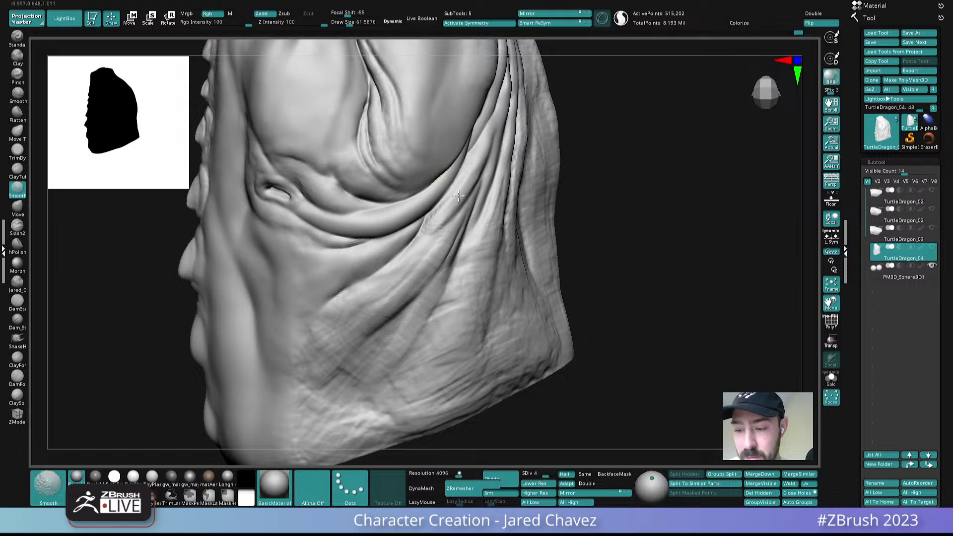
ctrl+right_drag(449, 200, 476, 127)
- Build up the long neck fold from the jaw toward the back of the neck with ClayForms strokes, and smooth its end
right_drag(476, 169, 469, 273)
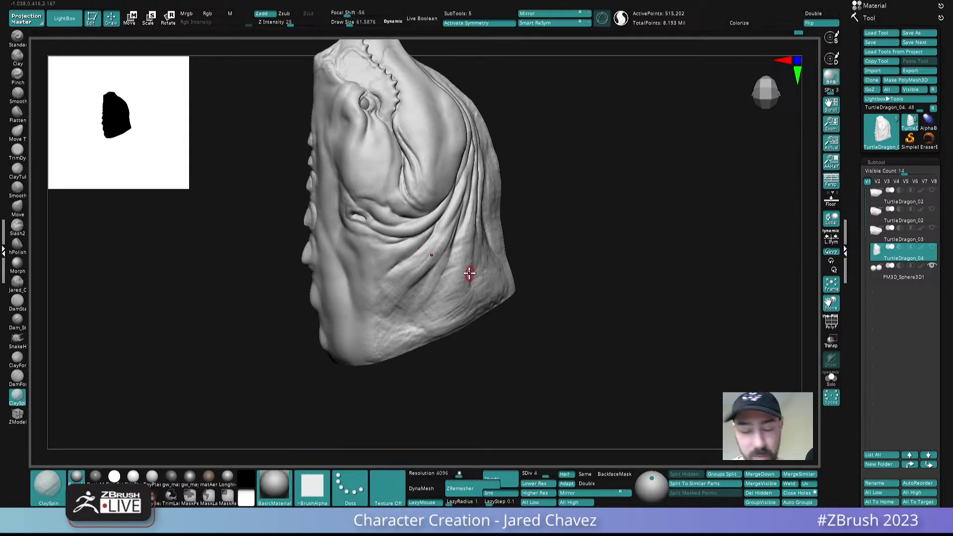
click(17, 368)
ctrl+right_drag(440, 242, 443, 318)
drag(464, 213, 403, 301)
drag(449, 240, 370, 334)
right_drag(397, 313, 413, 288)
drag(403, 306, 347, 370)
drag(403, 296, 344, 357)
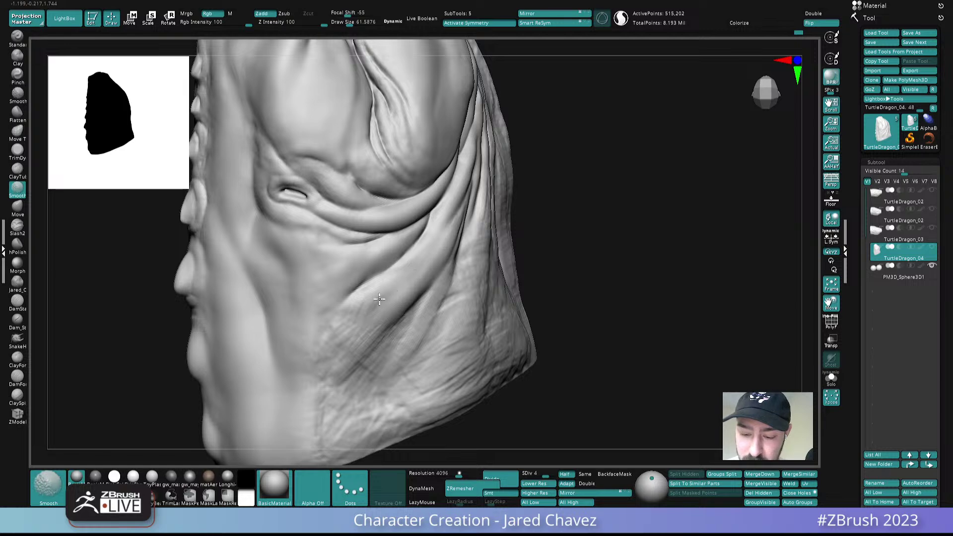
shift+drag(337, 311, 323, 329)
ctrl+right_drag(416, 298, 399, 247)
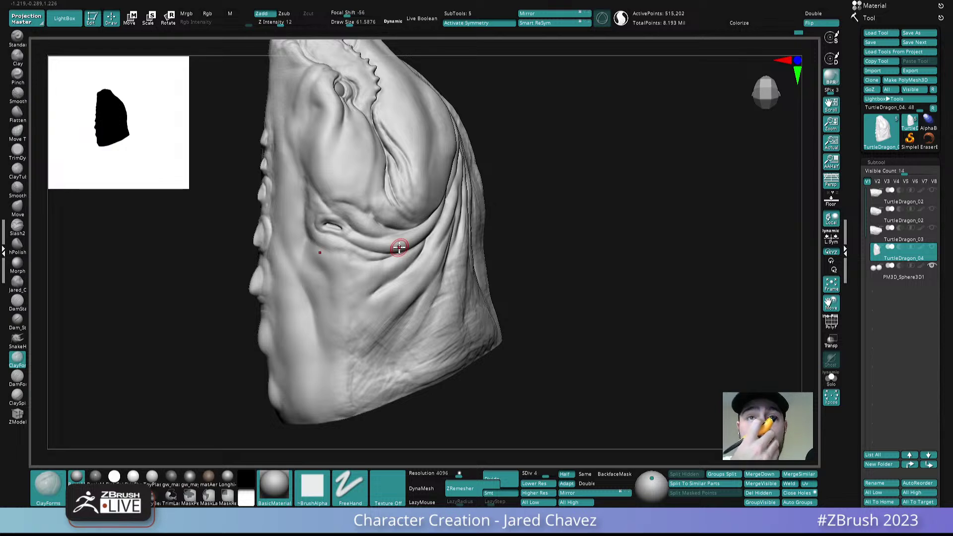
- Adjust the long folds on the lower side of the neck with the Move brush at a draw size of about 109
mouse_move(399, 247)
right_down()
mouse_move(441, 240)
mouse_move(471, 302)
mouse_move(462, 292)
right_up()
key(b)
key(m)
key(v)
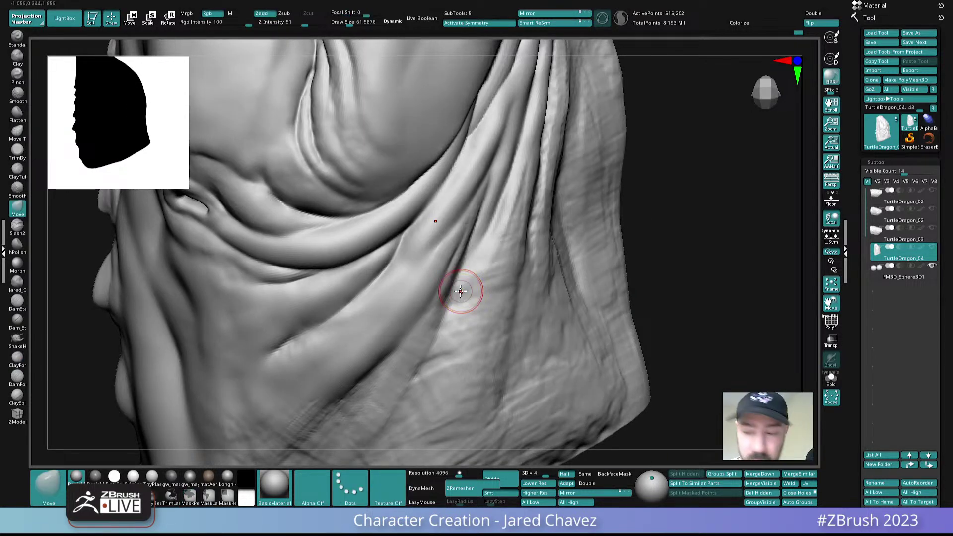
right_drag(451, 258, 454, 256)
key(space)
drag(454, 256, 449, 260)
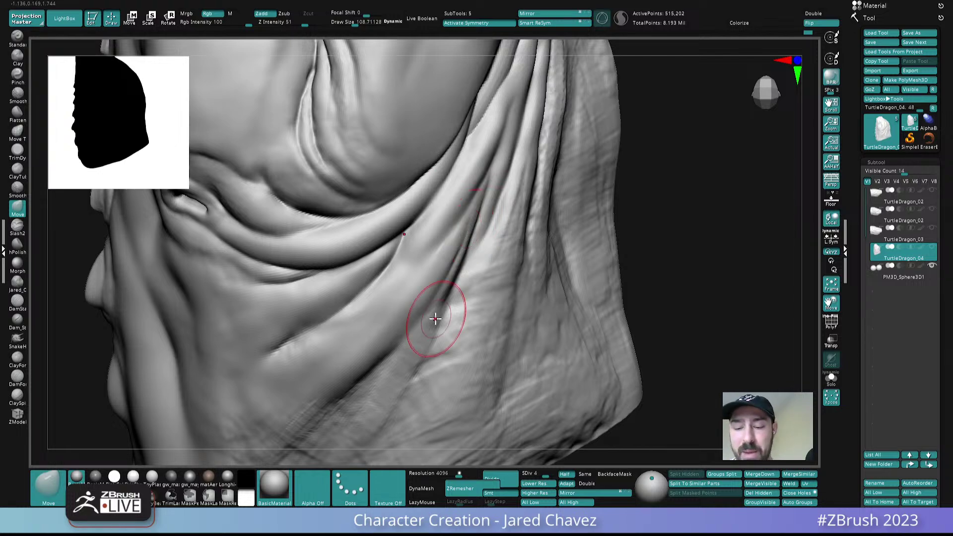
alt+right_drag(450, 339, 530, 209)
mouse_move(417, 255)
right_down()
mouse_move(454, 258)
mouse_move(421, 277)
mouse_move(447, 242)
mouse_move(415, 296)
mouse_move(425, 301)
right_up()
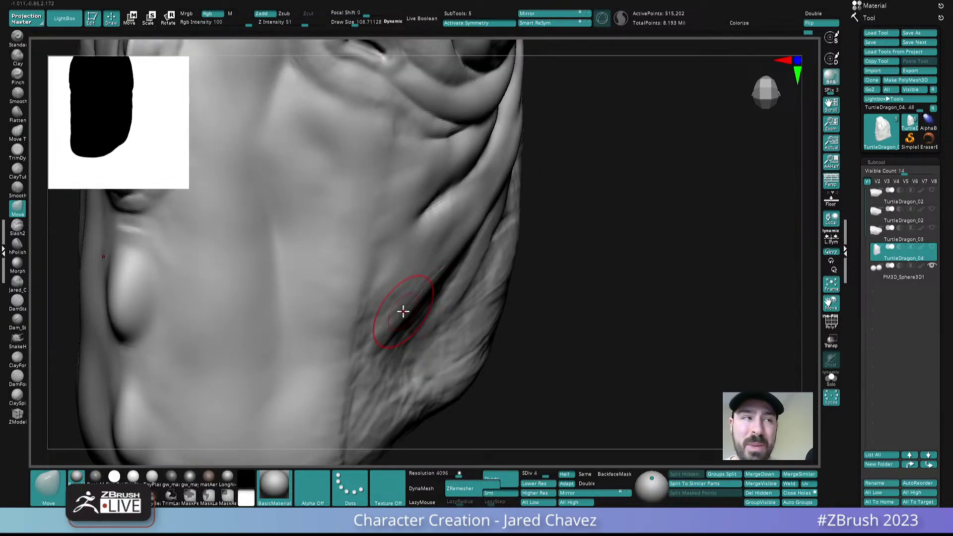
mouse_move(403, 312)
right_down()
mouse_move(411, 283)
mouse_move(449, 264)
right_up()
right_drag(493, 243, 436, 294)
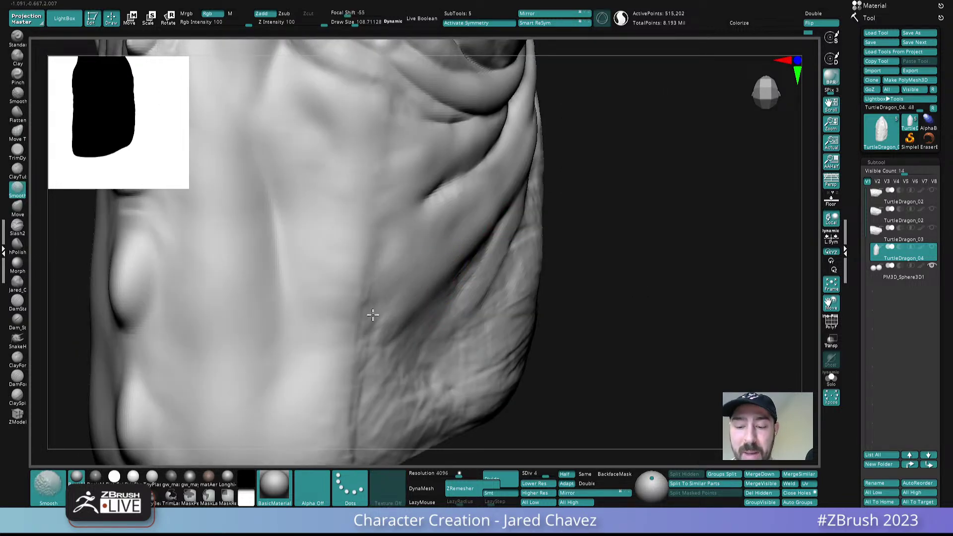
- Smooth the side of the neck and the lower ends of its folds where they blend into the rough neck base
shift+drag(370, 275, 338, 279)
shift+drag(305, 167, 297, 170)
mouse_move(397, 268)
right_down()
mouse_move(382, 159)
mouse_move(472, 353)
mouse_move(451, 315)
mouse_move(447, 245)
right_up()
shift+drag(447, 245, 432, 268)
mouse_move(405, 386)
shift+mouse_down()
mouse_move(495, 347)
mouse_move(464, 331)
shift+mouse_up()
shift+drag(467, 262, 465, 258)
- Build up the edge of the neck fold below the ear with ClaySpin at a draw size of about 47.8, and smooth it
ctrl+right_drag(522, 254, 503, 208)
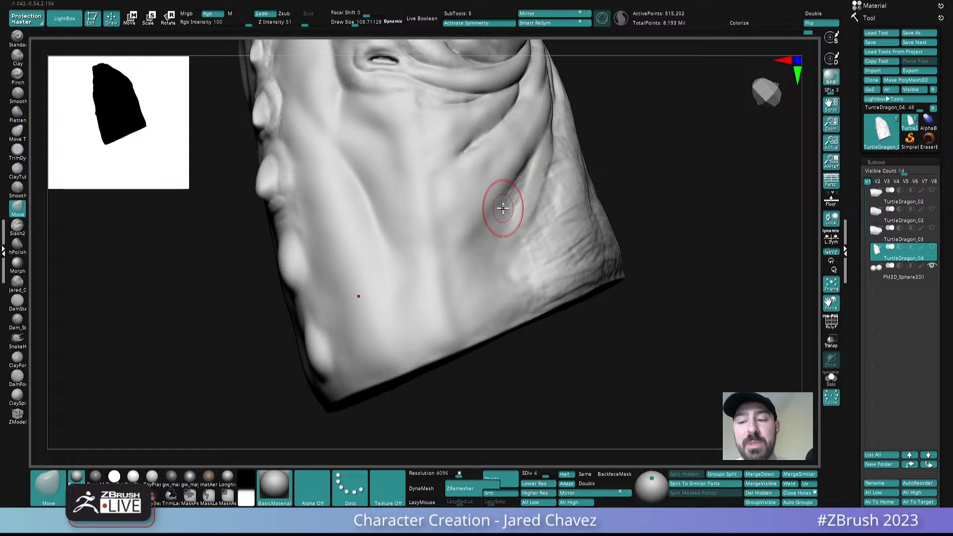
mouse_move(500, 196)
alt+right_down()
mouse_move(447, 245)
mouse_move(455, 236)
alt+right_up()
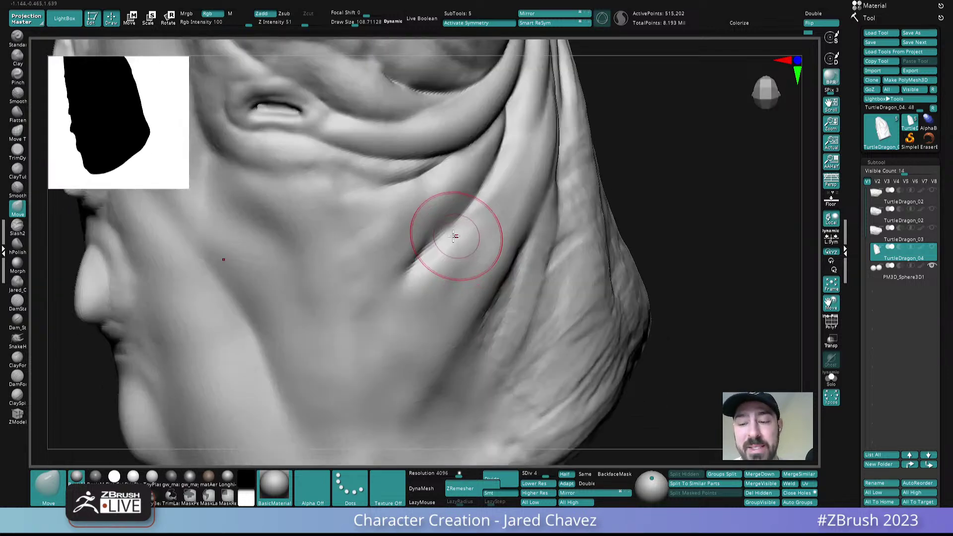
key(s)
drag(453, 238, 433, 227)
click(21, 405)
key(s)
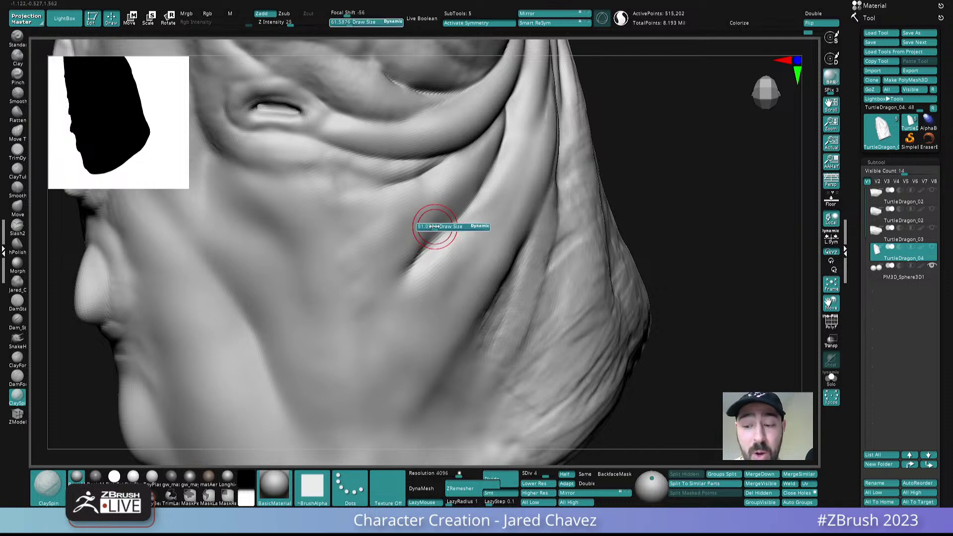
mouse_move(468, 194)
mouse_down()
mouse_move(389, 275)
mouse_move(425, 232)
mouse_up()
key(shift)
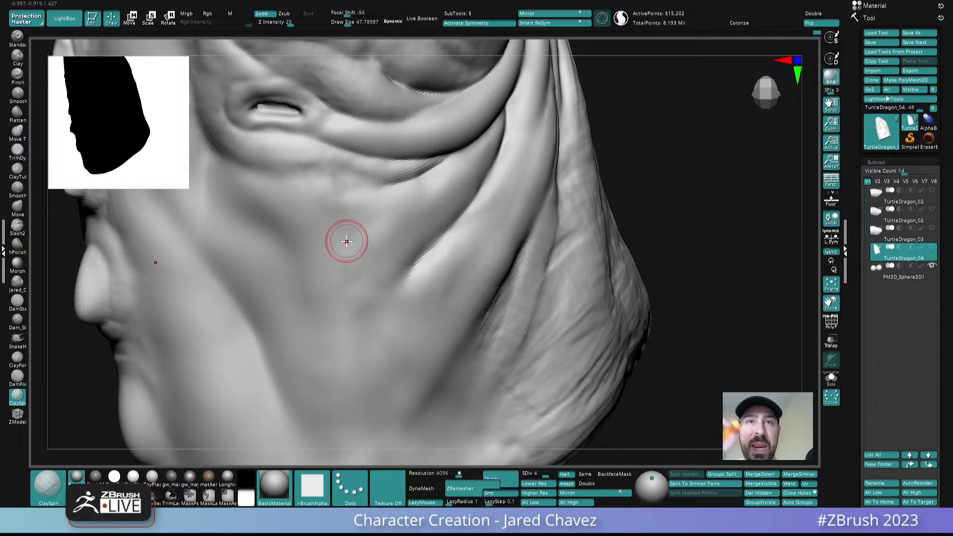
right_drag(399, 242, 421, 250)
key(shift)
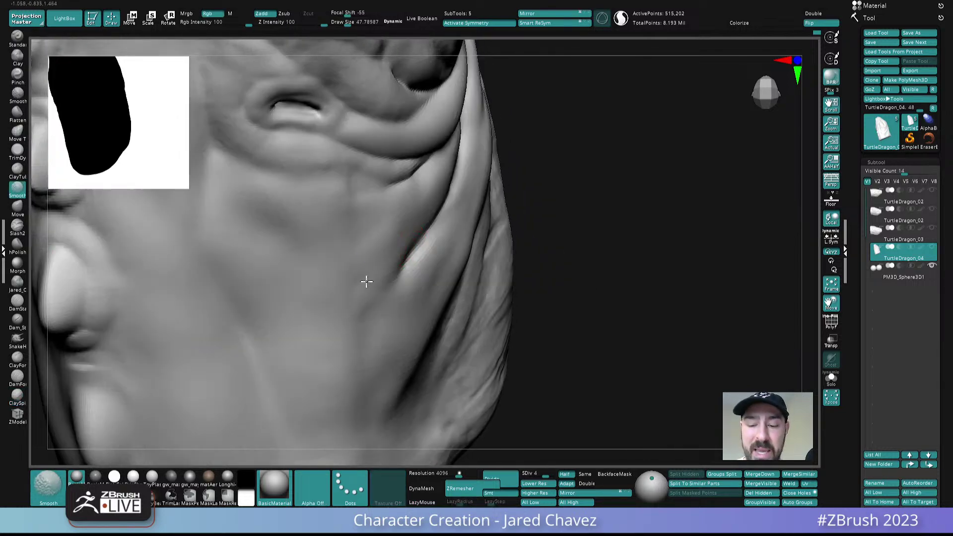
- Add and blend ClaySpin volume along the upper end of the long neck fold behind the jaw
mouse_move(349, 177)
right_down()
mouse_move(402, 130)
mouse_move(381, 187)
mouse_move(411, 143)
mouse_move(532, 271)
mouse_move(474, 293)
mouse_move(512, 302)
right_up()
key(shift)
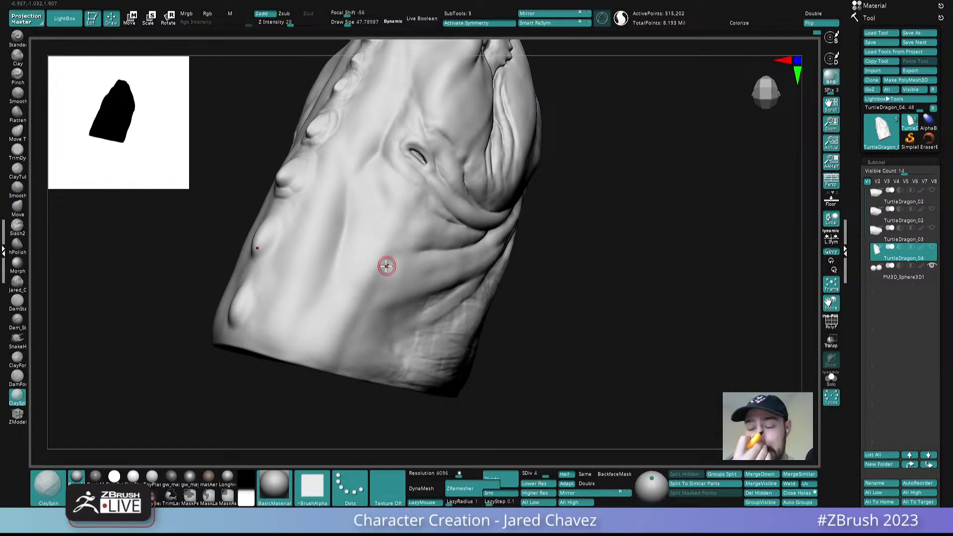
key(shift)
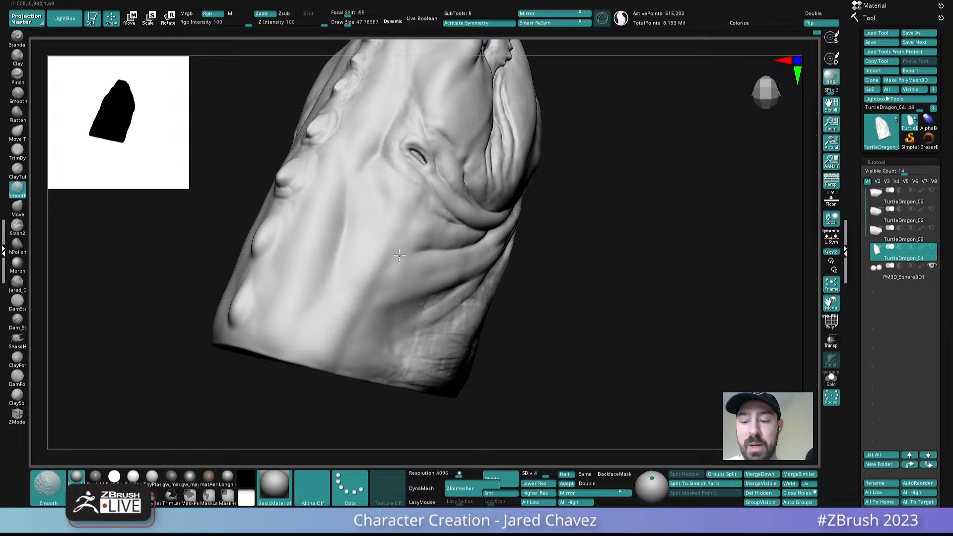
mouse_move(512, 249)
right_down()
mouse_move(566, 339)
mouse_move(503, 314)
mouse_move(472, 256)
mouse_move(479, 278)
mouse_move(444, 275)
right_up()
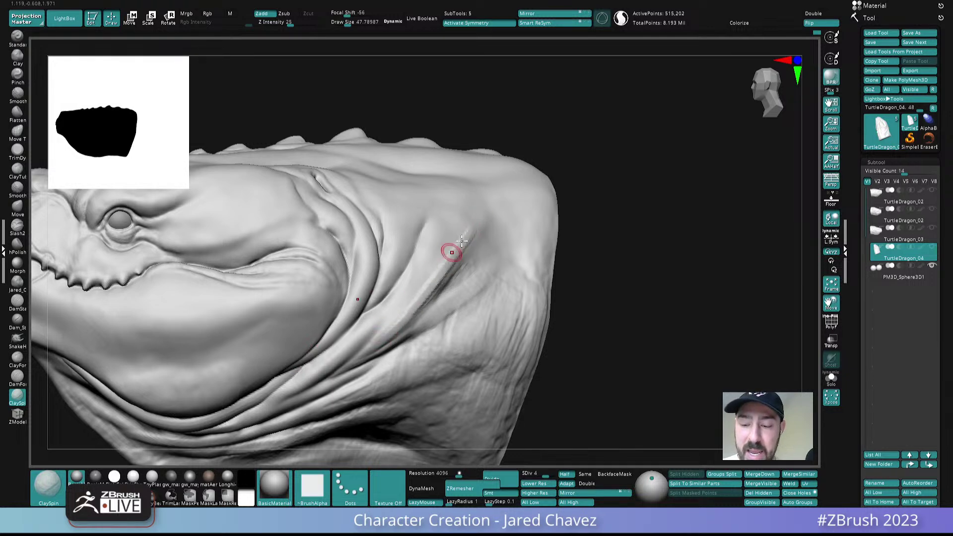
shift+drag(446, 259, 468, 233)
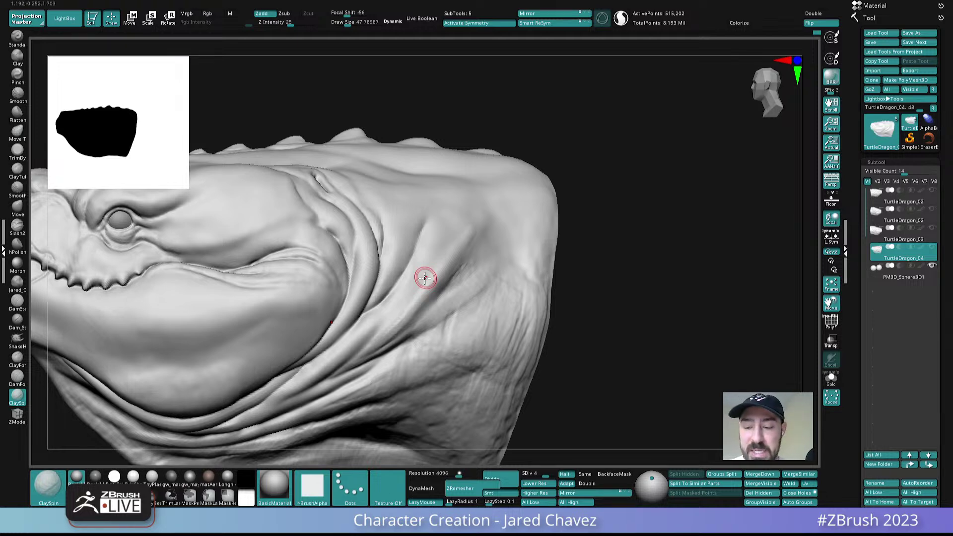
right_drag(425, 278, 417, 313)
drag(416, 316, 453, 239)
right_drag(453, 238, 442, 259)
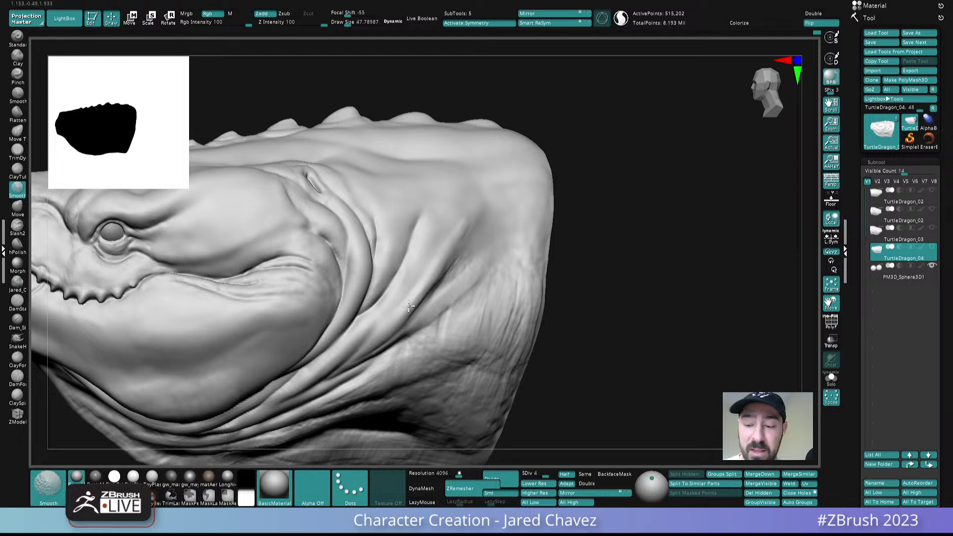
- Strengthen the long neck fold with ClaySpin strokes running up toward the back of the neck, and smooth the strokes
right_drag(441, 263, 435, 249)
ctrl+right_drag(415, 300, 413, 314)
drag(390, 327, 453, 262)
drag(412, 301, 492, 215)
right_drag(438, 278, 444, 300)
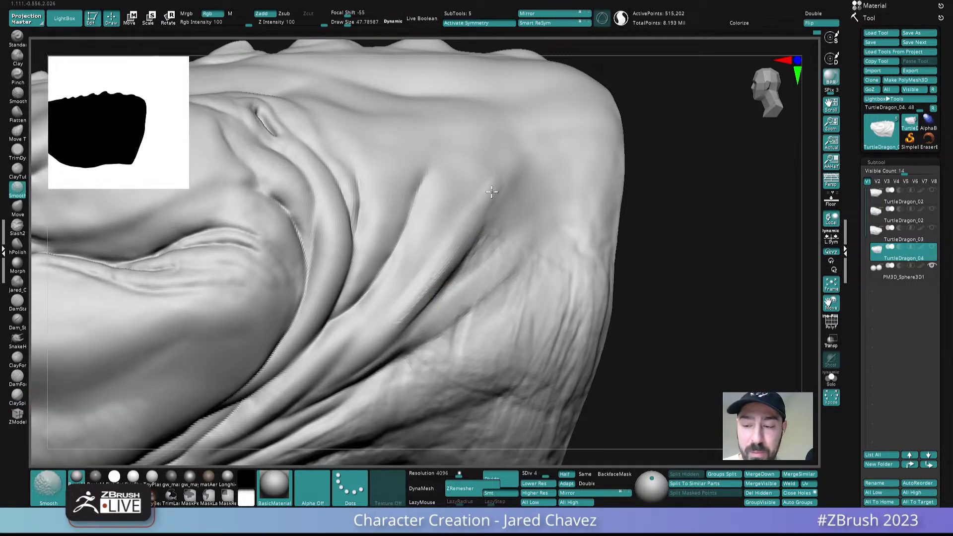
shift+drag(423, 302, 484, 217)
- Extend the rear neck fold upward with a ClaySpin stroke and soften the upper ends of the neighbouring folds
right_drag(489, 206, 502, 196)
drag(440, 278, 517, 174)
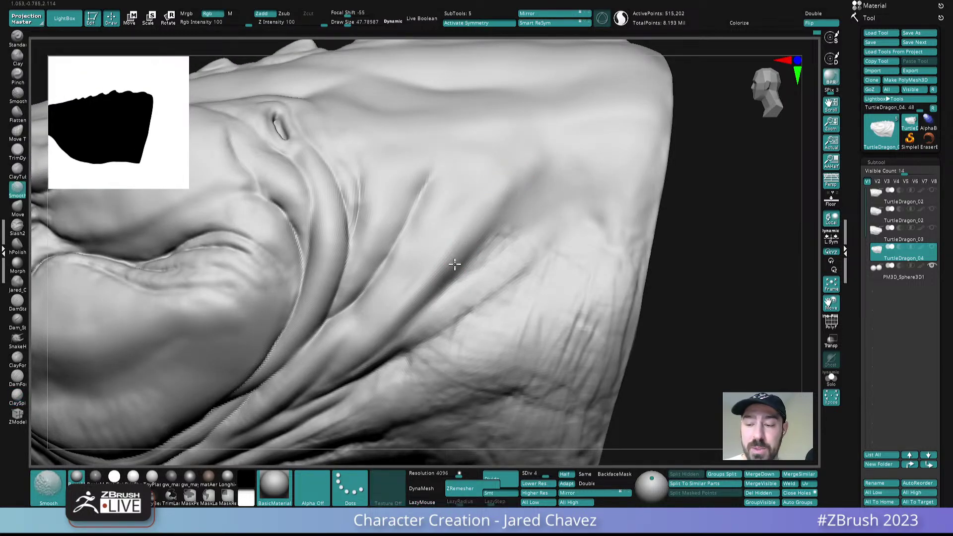
right_drag(440, 218, 483, 212)
mouse_move(466, 179)
shift+mouse_down()
mouse_move(453, 204)
mouse_move(454, 181)
shift+mouse_up()
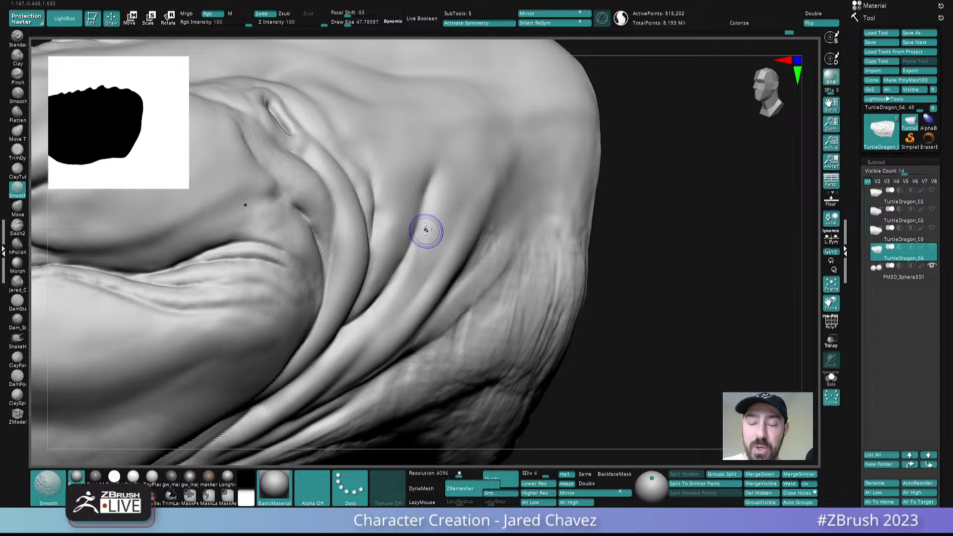
drag(425, 229, 428, 198)
right_drag(547, 207, 489, 188)
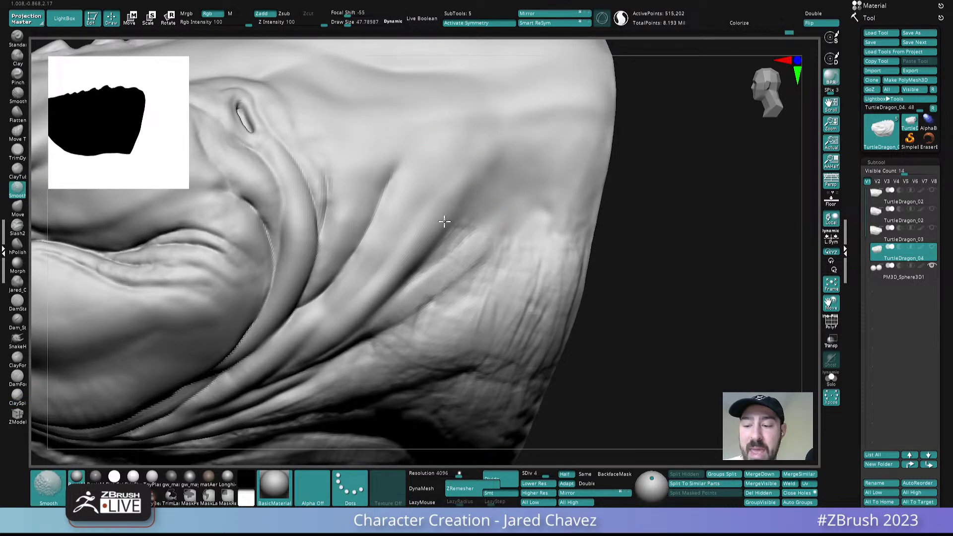
- Refine the rear neck fold with another ClaySpin stroke, smooth its upper end, and undo the last smoothing stroke
shift+drag(456, 206, 431, 224)
right_drag(453, 194, 471, 199)
drag(427, 231, 478, 152)
shift+drag(451, 209, 470, 168)
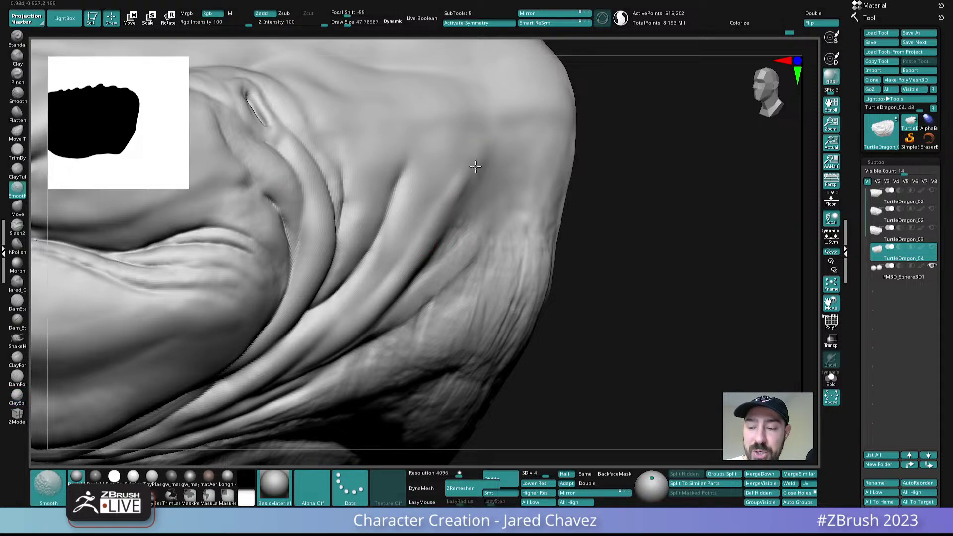
mouse_move(415, 231)
ctrl+right_down()
mouse_move(478, 189)
mouse_move(468, 199)
ctrl+right_up()
shift+drag(468, 199, 449, 225)
key(ctrl+z)
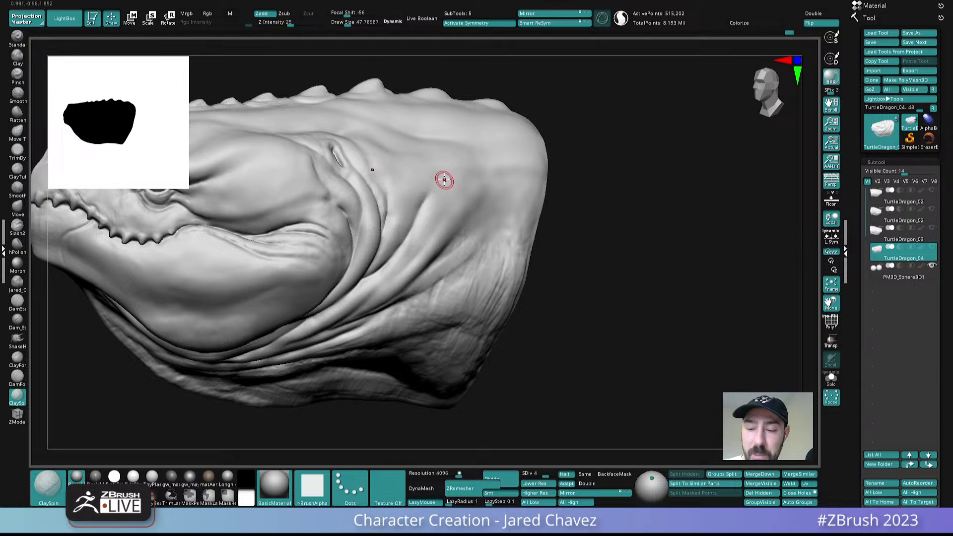
- Lay a ClaySpin stroke down the front neck fold from its upper end toward the jaw, and smooth it
drag(447, 184, 386, 283)
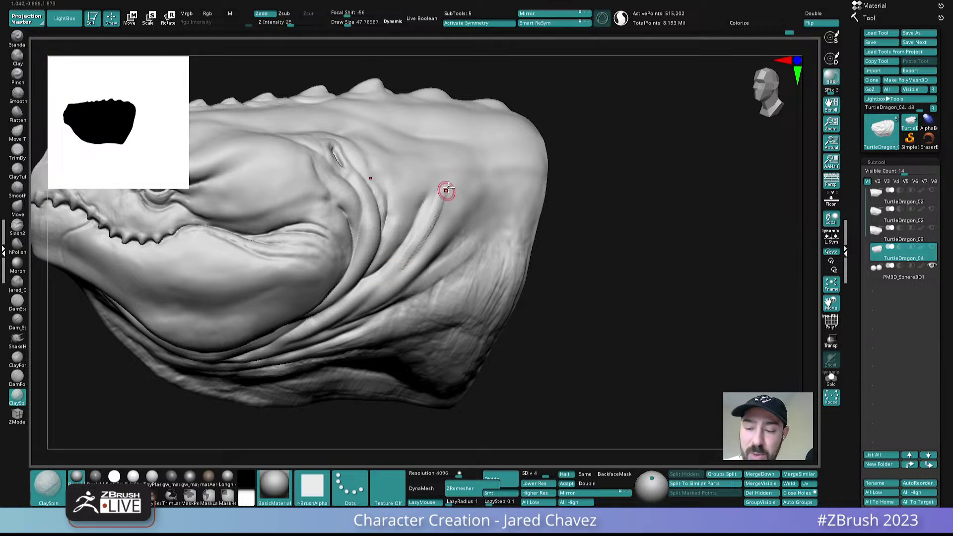
key(shift)
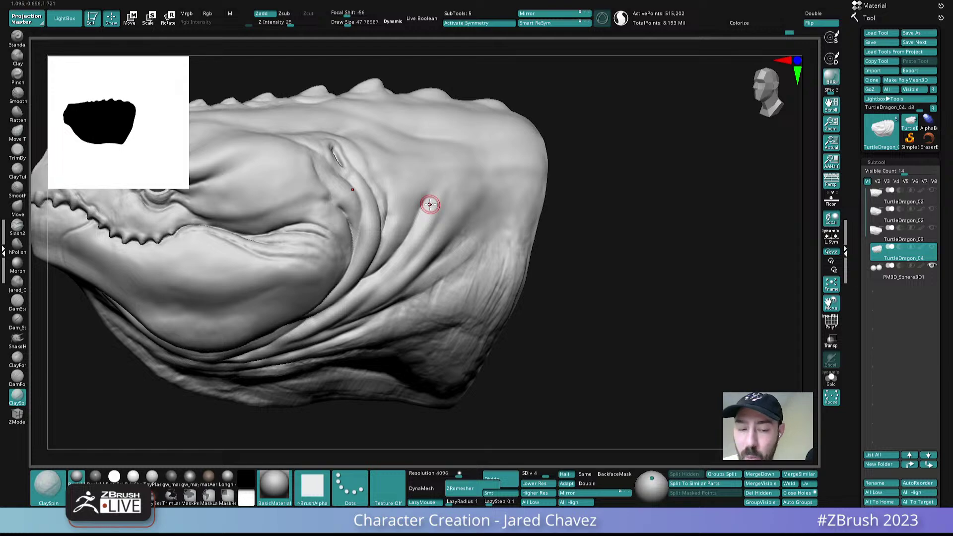
key(shift)
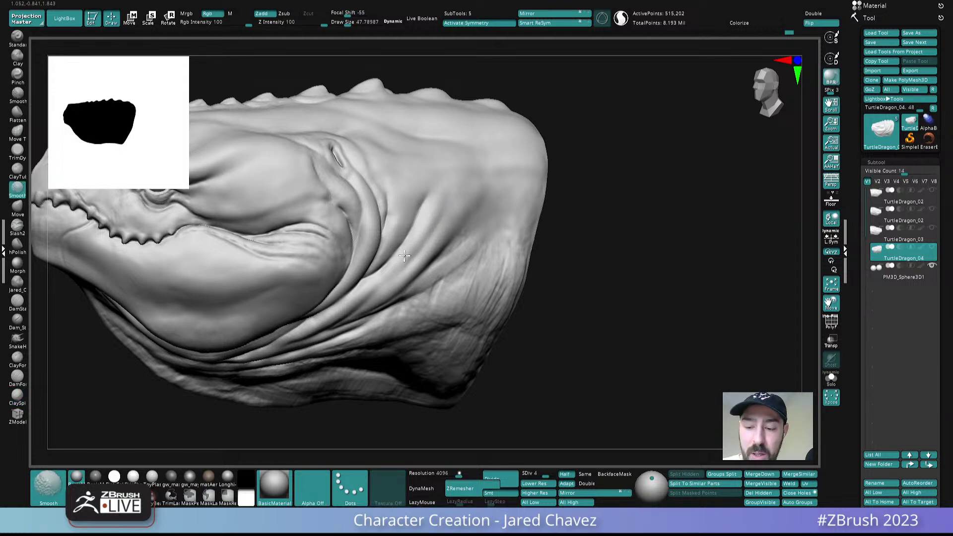
- Build up the fold ridge close behind the jaw with ClaySpin strokes at a draw size of about 35.8
mouse_move(380, 285)
right_down()
mouse_move(396, 232)
mouse_move(398, 295)
mouse_move(410, 299)
right_up()
key(s)
drag(395, 285, 353, 315)
mouse_move(353, 315)
right_down()
mouse_move(388, 294)
mouse_move(389, 304)
right_up()
drag(370, 285, 319, 346)
mouse_move(395, 270)
mouse_down()
mouse_move(309, 349)
mouse_move(375, 295)
mouse_up()
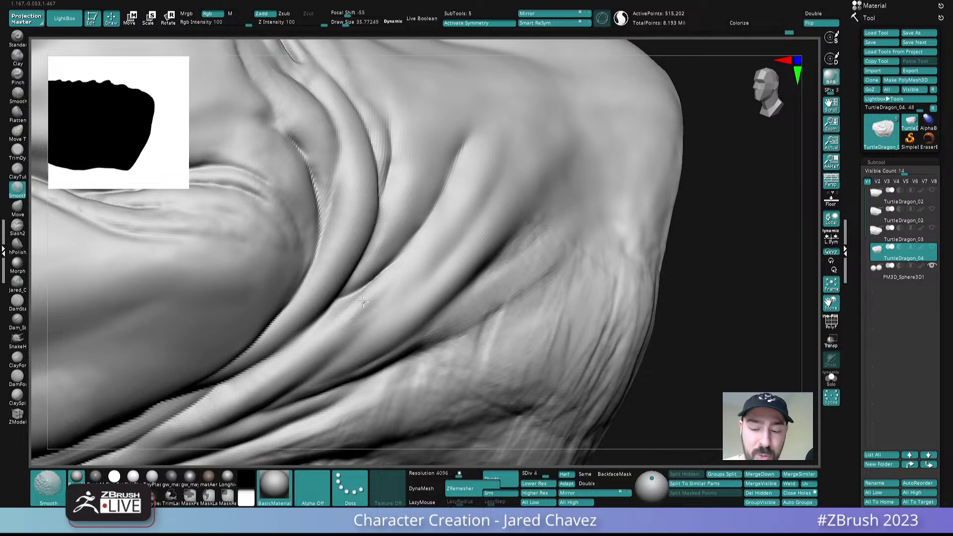
- Thicken the neck fold behind the jaw on the opposite side of the head with ClaySpin strokes, and smooth them
ctrl+right_drag(398, 318, 443, 257)
ctrl+right_drag(449, 303, 447, 283)
mouse_move(447, 283)
right_down()
mouse_move(480, 300)
mouse_move(562, 312)
right_up()
alt+right_drag(562, 311, 525, 250)
ctrl+right_drag(525, 251, 442, 372)
drag(376, 219, 412, 269)
drag(401, 247, 458, 310)
drag(407, 251, 452, 299)
drag(425, 271, 479, 327)
drag(403, 251, 452, 315)
shift+drag(423, 285, 475, 337)
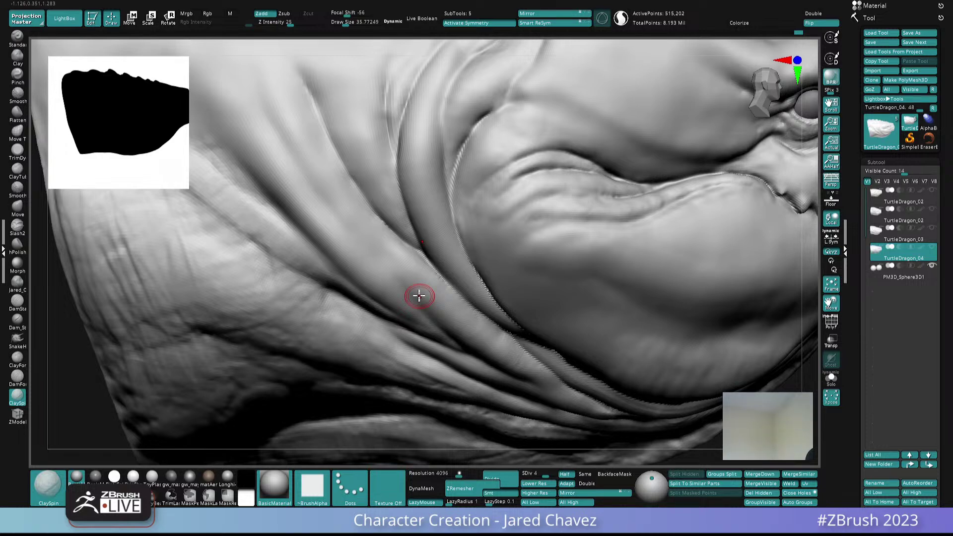
- Continue the fold ridge down toward the throat with overlapping ClaySpin strokes, and smooth its lower part
mouse_move(419, 296)
right_down()
mouse_move(392, 238)
mouse_move(400, 263)
right_up()
drag(382, 227, 440, 300)
drag(402, 258, 476, 325)
mouse_move(474, 322)
right_down()
mouse_move(387, 302)
mouse_move(416, 276)
right_up()
drag(395, 251, 454, 345)
drag(413, 283, 500, 381)
shift+drag(465, 347, 486, 369)
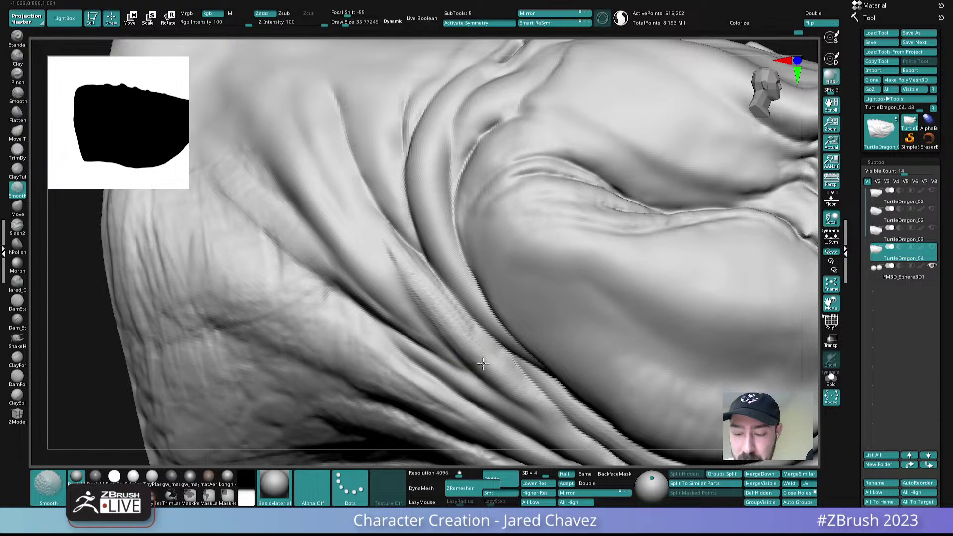
- Fill the upper part of the fold beside the jaw crease with ClaySpin strokes, and smooth it into the ridge
right_drag(403, 258, 390, 230)
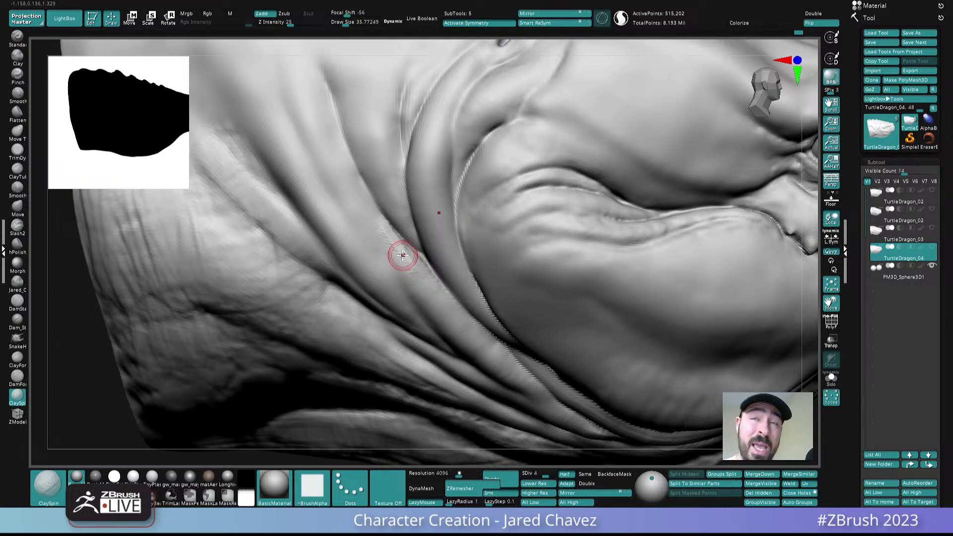
drag(412, 258, 422, 284)
mouse_move(387, 230)
mouse_down()
mouse_move(431, 307)
mouse_move(466, 337)
mouse_up()
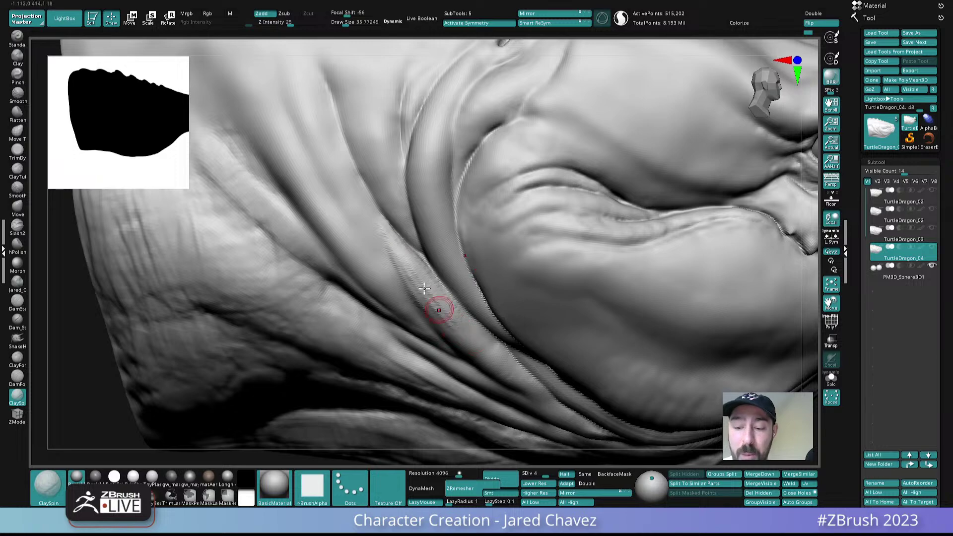
key(shift)
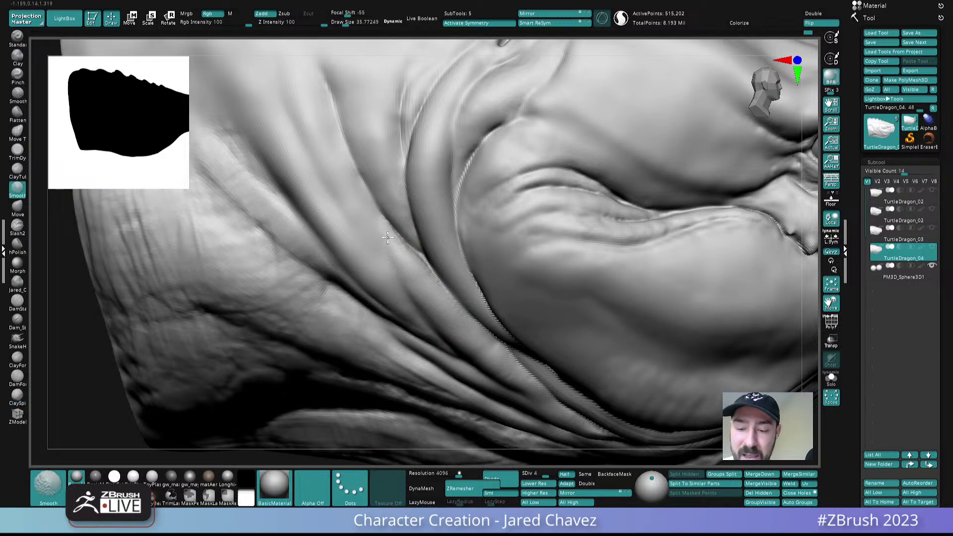
shift+drag(398, 246, 447, 289)
- Add volume to the fold running under the rear of the jaw with ClaySpin, and blend it by smoothing
alt+right_drag(471, 336, 422, 268)
key(shift)
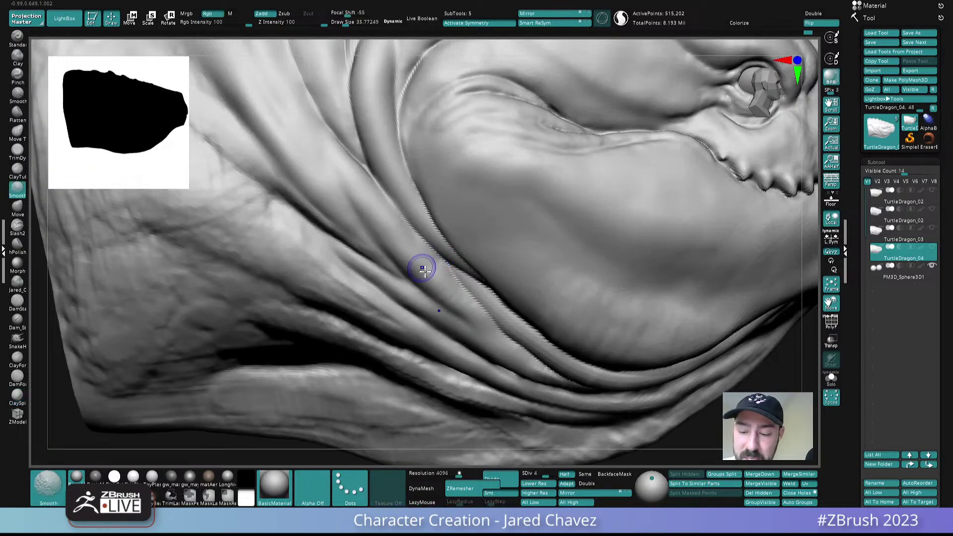
mouse_move(469, 317)
right_down()
mouse_move(412, 287)
mouse_move(425, 251)
right_up()
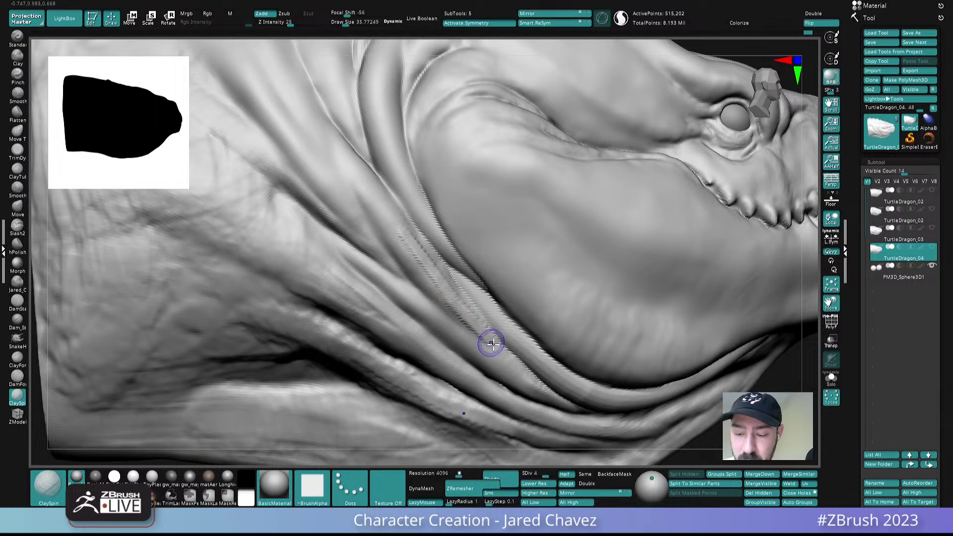
key(shift)
key(shift)
- Examine the overall head silhouette and the flow of the neck folds from the side
mouse_move(443, 297)
ctrl+right_down()
mouse_move(462, 231)
mouse_move(469, 260)
ctrl+right_up()
key(ctrl+1)
key(s)
mouse_move(401, 209)
mouse_down()
mouse_move(425, 209)
mouse_move(385, 191)
mouse_move(377, 175)
mouse_move(378, 214)
mouse_up()
alt+drag(503, 355, 522, 343)
mouse_move(522, 343)
mouse_down()
mouse_move(534, 330)
mouse_move(562, 342)
mouse_move(600, 326)
mouse_move(583, 313)
mouse_up()
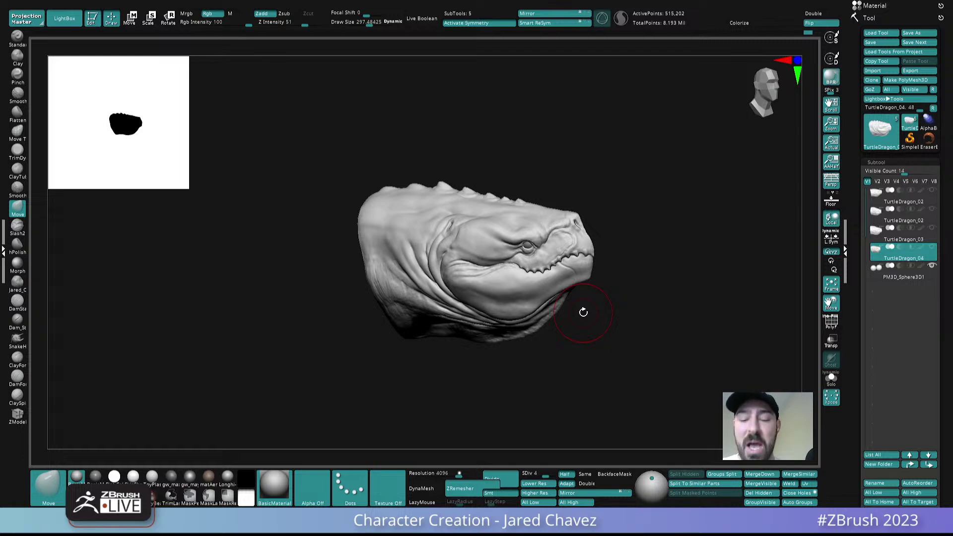
mouse_move(433, 274)
right_down()
mouse_move(449, 272)
mouse_move(430, 287)
mouse_move(424, 248)
right_up()
key(s)
drag(417, 255, 404, 254)
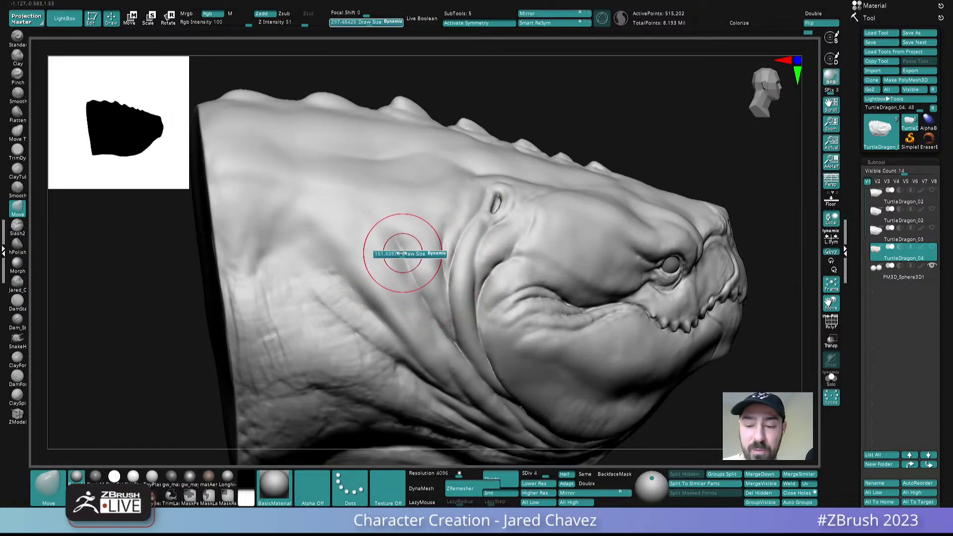
- Extend the top of the neck fold behind the ear with ClaySpin at draw size about 58, and smooth its upper end
click(17, 397)
right_drag(437, 247, 405, 244)
key(x)
key(x)
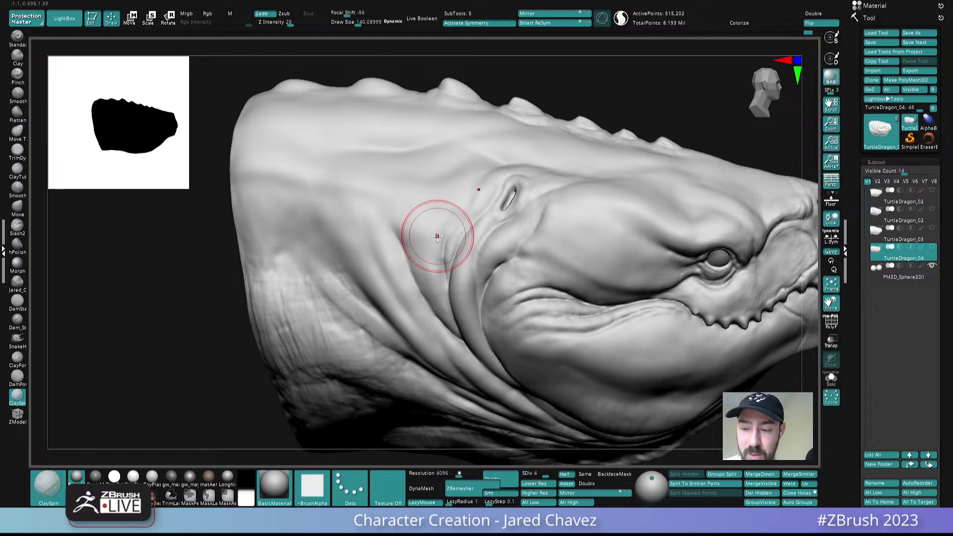
key(s)
drag(424, 222, 413, 219)
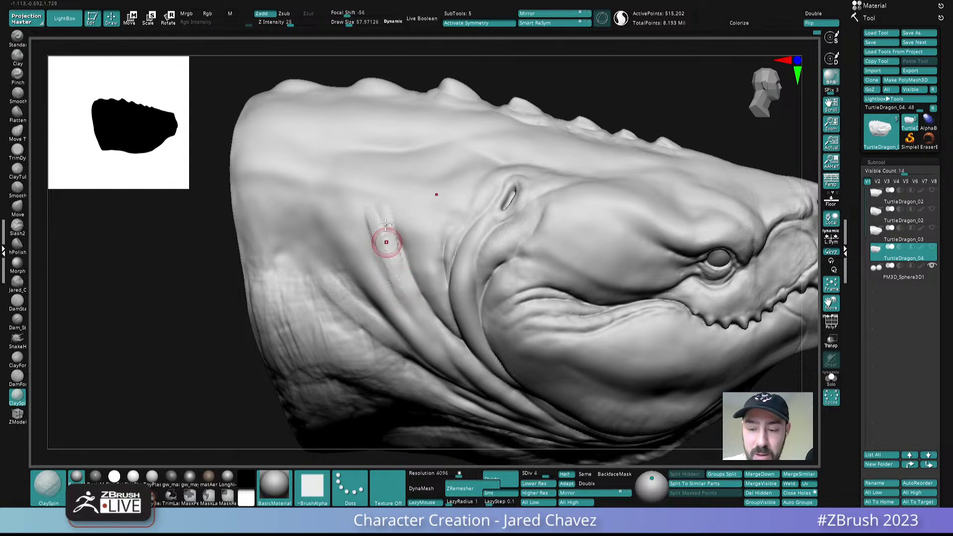
shift+drag(381, 206, 379, 219)
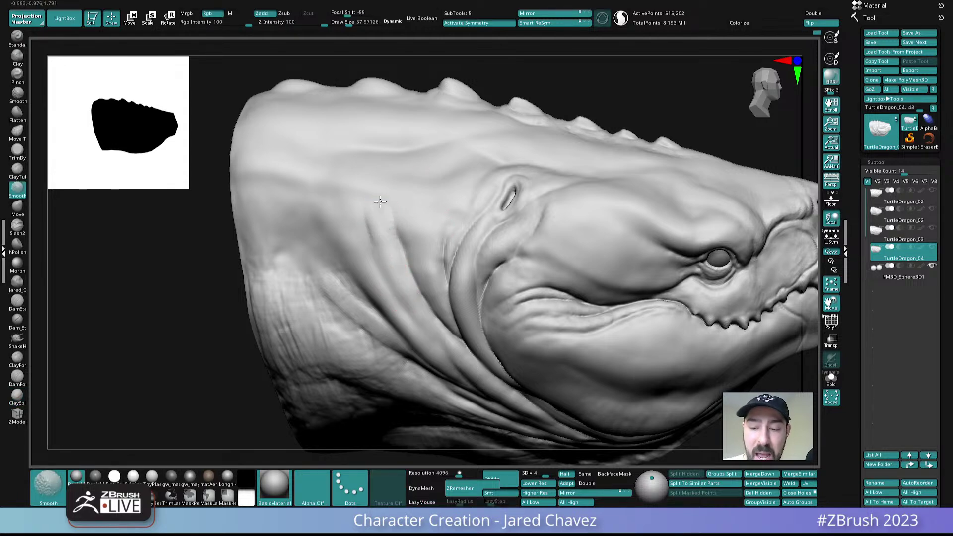
mouse_move(357, 201)
right_down()
mouse_move(396, 206)
mouse_move(379, 208)
mouse_move(372, 224)
right_up()
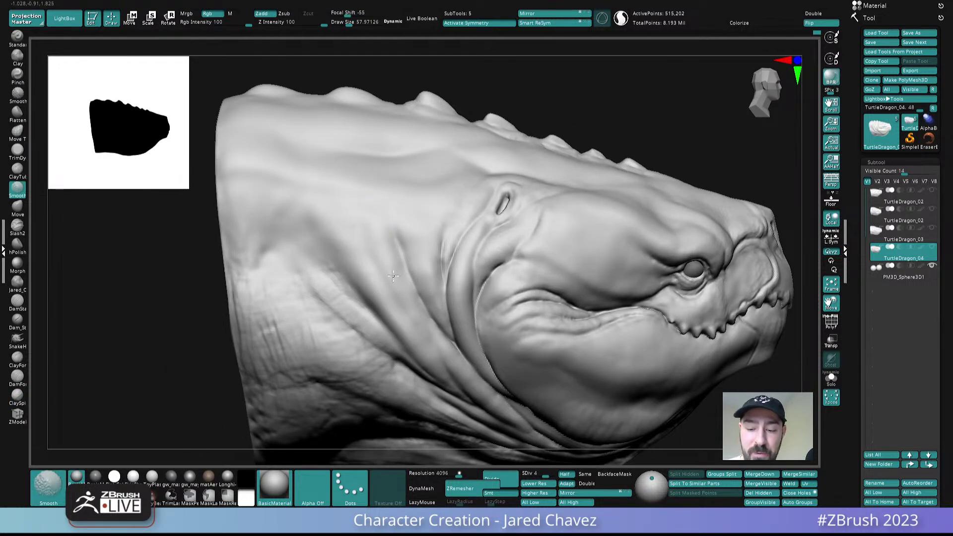
- Build up the same fold down toward the throat with ClaySpin at draw size about 42, and smooth its surface
shift+drag(389, 266, 404, 292)
mouse_move(397, 262)
right_down()
mouse_move(370, 219)
mouse_move(403, 265)
mouse_move(395, 254)
right_up()
key(s)
drag(375, 223, 371, 225)
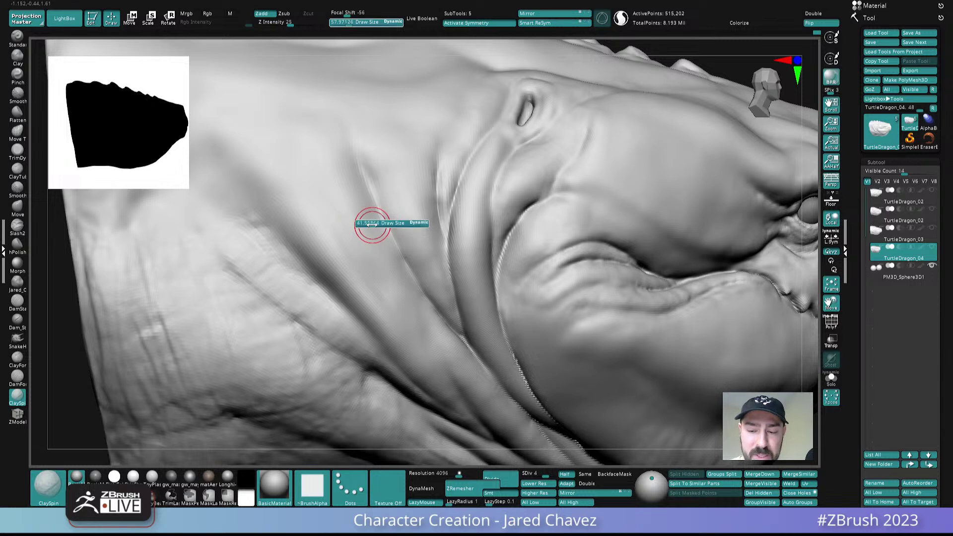
right_drag(372, 225, 377, 240)
mouse_move(379, 233)
mouse_down()
mouse_move(435, 344)
mouse_move(426, 336)
mouse_move(471, 374)
mouse_up()
mouse_move(436, 328)
mouse_down()
mouse_move(479, 389)
mouse_move(474, 378)
mouse_up()
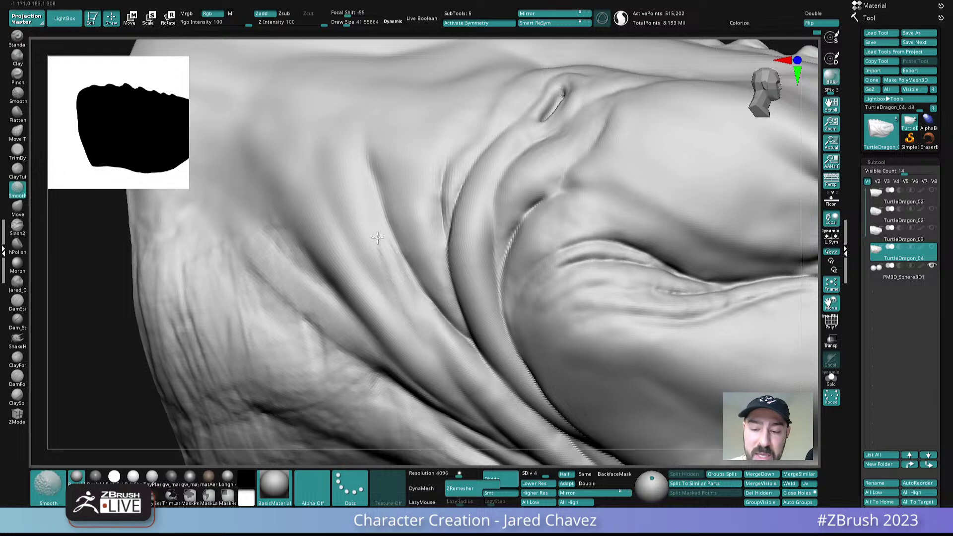
drag(371, 267, 419, 331)
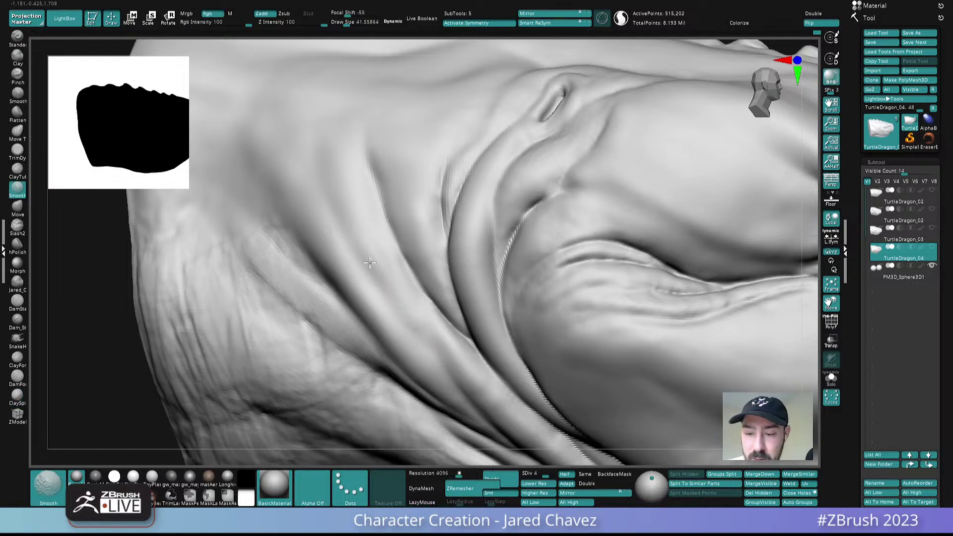
- Soften the rear neck fold on the opposite side of the head, with the draw size at about 77
ctrl+right_drag(386, 196, 372, 102)
mouse_move(506, 281)
ctrl+right_down()
mouse_move(496, 241)
mouse_move(583, 305)
ctrl+right_up()
right_drag(633, 285, 501, 314)
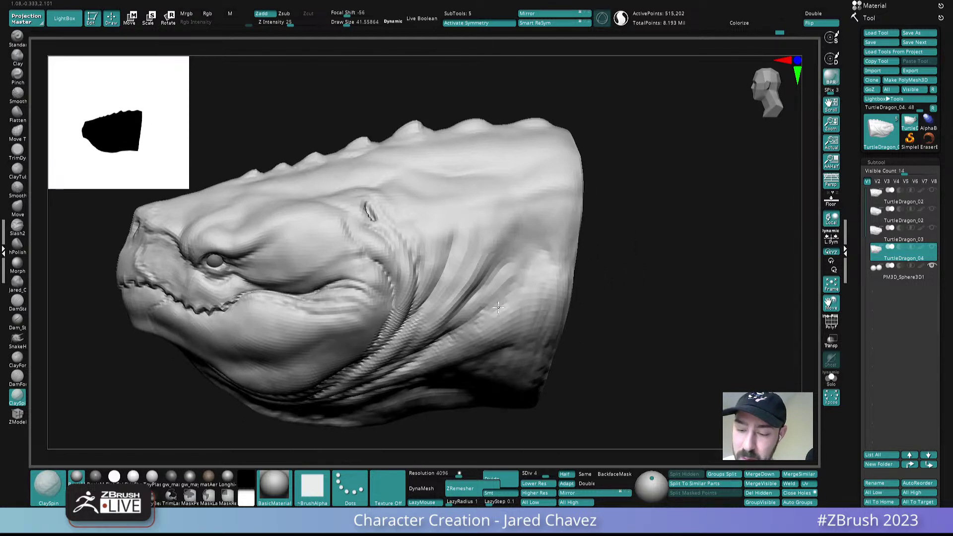
key(s)
drag(482, 266, 488, 267)
mouse_move(488, 267)
right_down()
mouse_move(481, 217)
mouse_move(487, 270)
mouse_move(513, 245)
right_up()
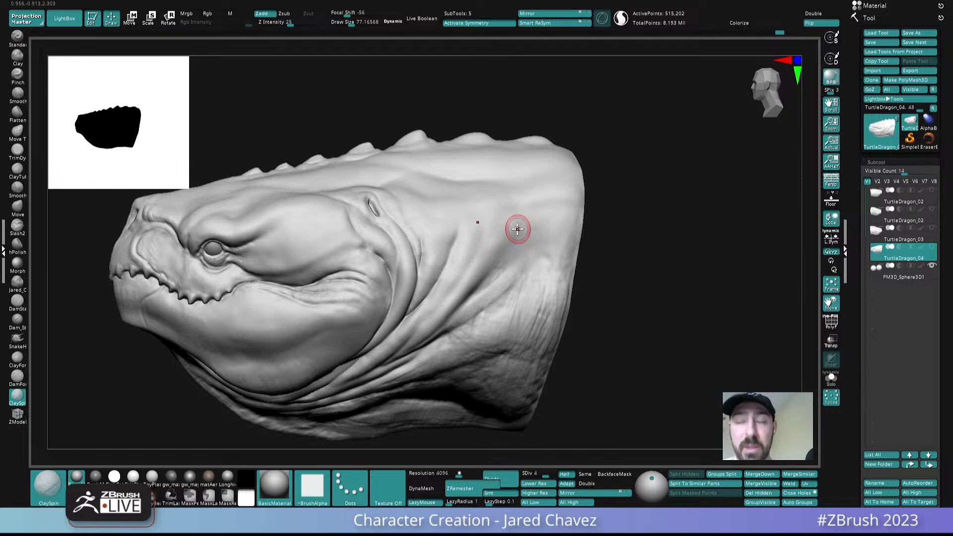
shift+drag(516, 276, 485, 298)
- Switch to a lower subdivision level and smooth the rear fold down toward the throat
click(539, 474)
right_drag(515, 317, 514, 295)
key(s)
mouse_move(508, 317)
mouse_down()
mouse_move(519, 314)
mouse_move(502, 306)
mouse_up()
shift+drag(449, 340, 411, 371)
- Return to the higher subdivision level and build up the rear neck fold with ClaySpin at draw size about 42
ctrl+right_drag(487, 347, 468, 271)
key(s)
mouse_move(469, 269)
mouse_down()
mouse_move(447, 254)
mouse_move(421, 263)
mouse_move(465, 234)
mouse_up()
key(d)
key(s)
drag(418, 267, 521, 195)
- Smooth the built-up rear fold along its length to blend it into the surrounding neck
right_drag(490, 217, 501, 205)
shift+drag(503, 203, 431, 263)
right_drag(455, 244, 471, 229)
shift+drag(437, 262, 417, 273)
shift+drag(471, 230, 446, 254)
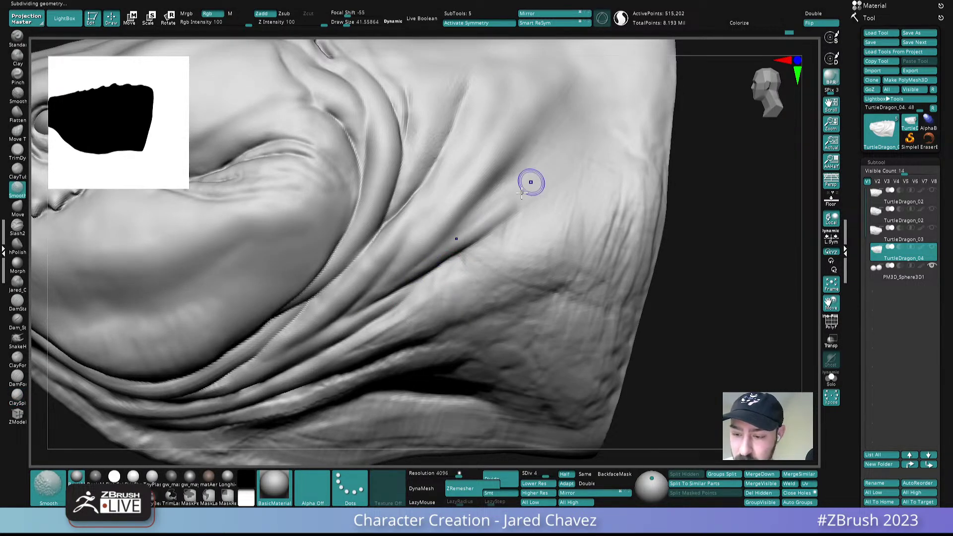
- Strengthen the upper part of the long neck fold using ClaySpin at draw size about 65, and blend it downward
mouse_move(468, 219)
ctrl+right_down()
mouse_move(536, 64)
mouse_move(559, 202)
mouse_move(546, 318)
ctrl+right_up()
key(s)
click(560, 202)
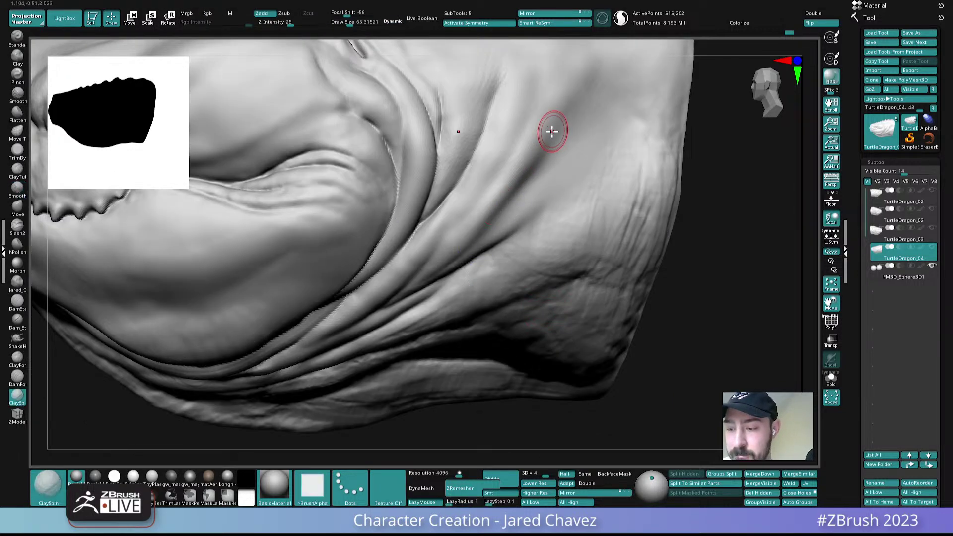
drag(532, 152, 476, 221)
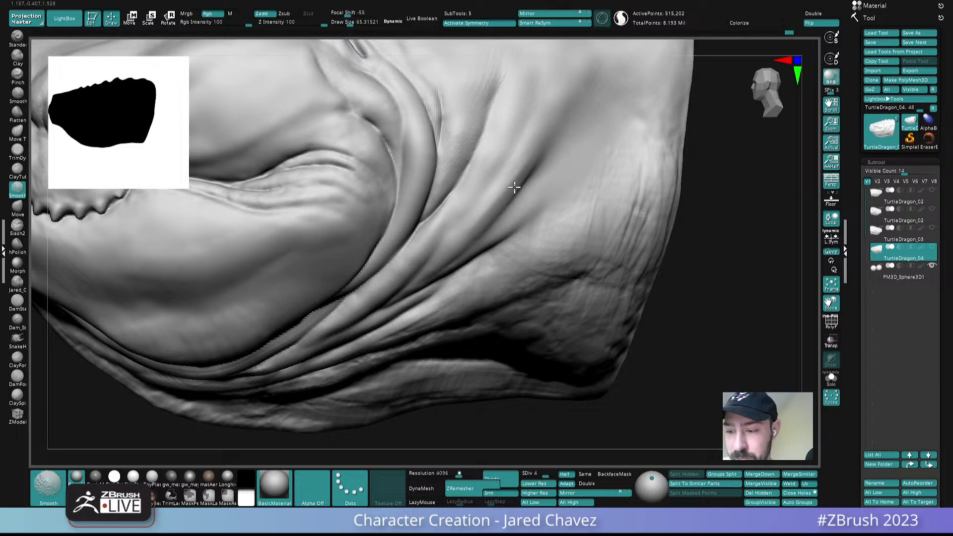
- Examine the whole head from the side, switching briefly between the TurtleDragon_03 and TurtleDragon_04 subtools
ctrl+right_drag(545, 90, 645, 214)
mouse_move(552, 245)
right_down()
mouse_move(586, 247)
mouse_move(543, 245)
mouse_move(618, 247)
mouse_move(639, 285)
right_up()
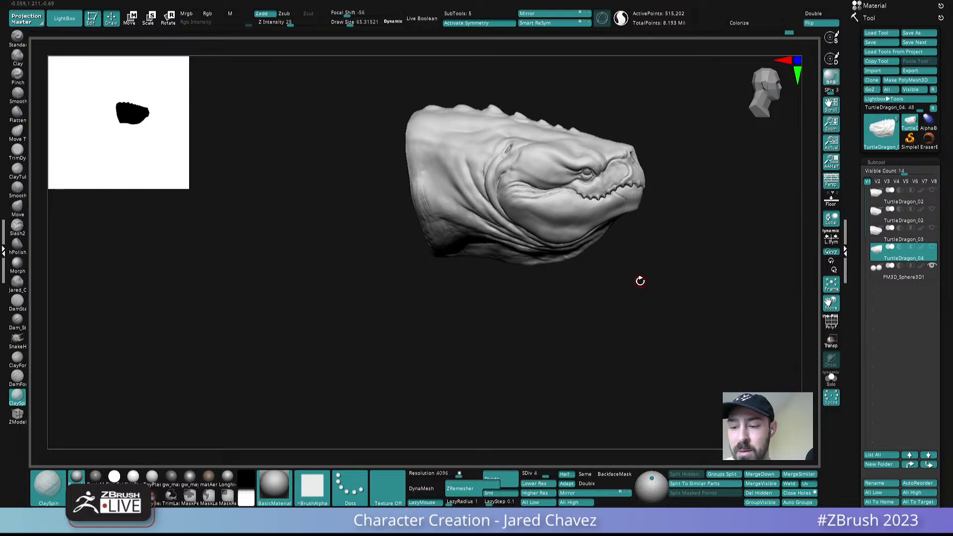
click(875, 236)
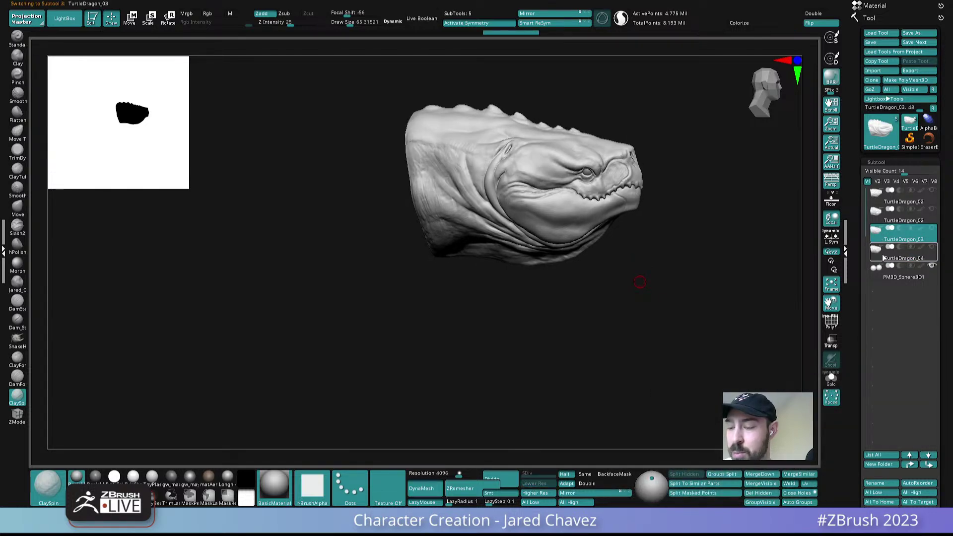
click(883, 257)
right_drag(613, 259, 568, 290)
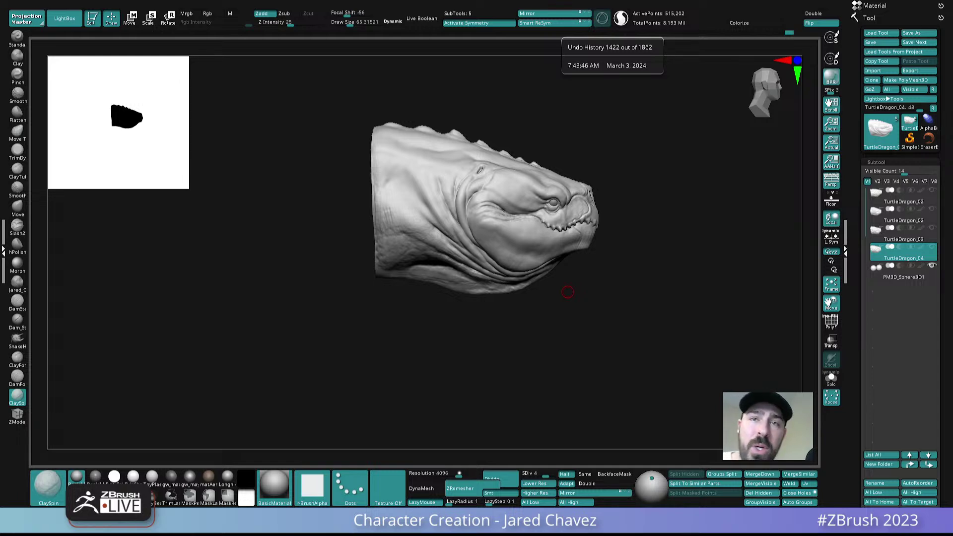
drag(567, 292, 587, 290)
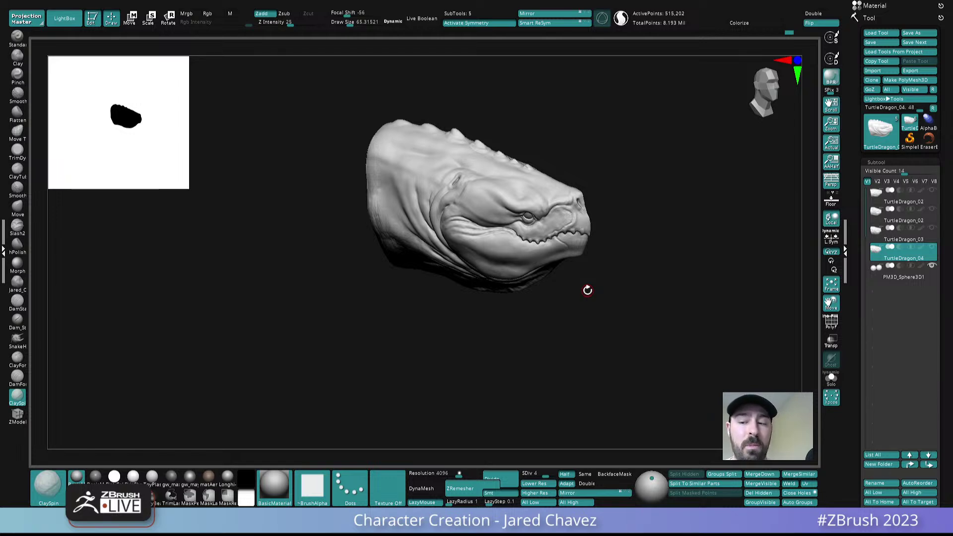
right_drag(597, 278, 611, 254)
- Examine the folds behind the ear up close, the overall head shape, and the throat from below and from the other side
mouse_move(432, 174)
ctrl+right_down()
mouse_move(442, 233)
mouse_move(467, 214)
ctrl+right_up()
mouse_move(449, 172)
right_down()
mouse_move(470, 200)
mouse_move(437, 192)
right_up()
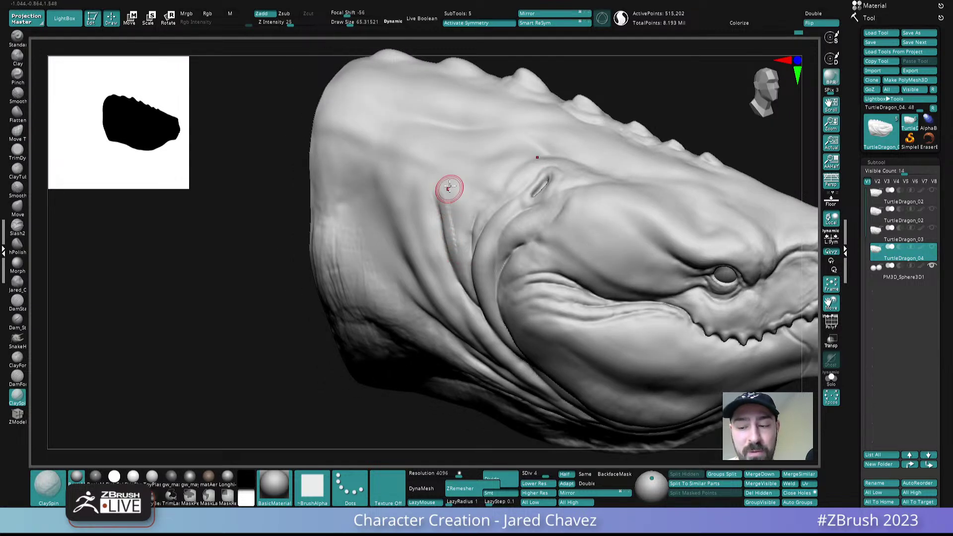
right_drag(457, 256, 472, 217)
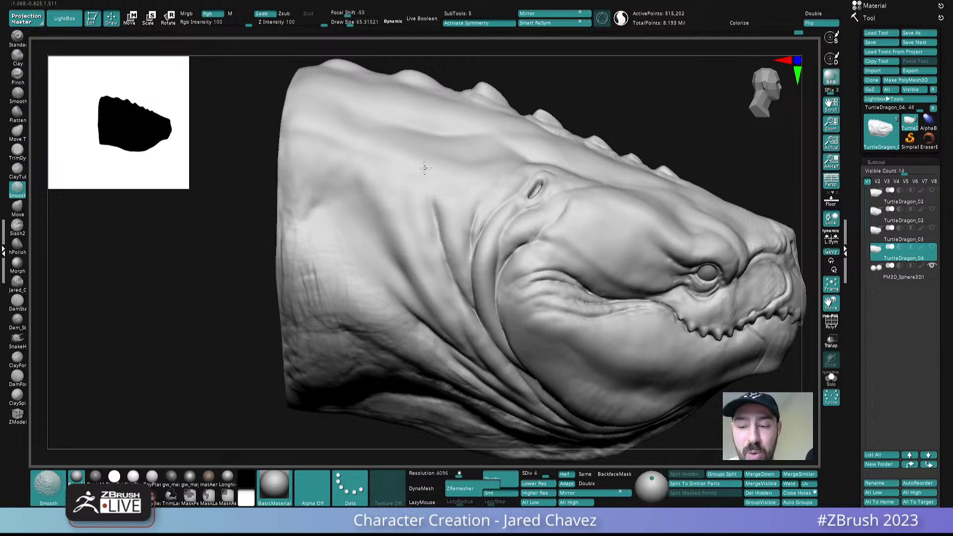
ctrl+right_drag(427, 175, 460, 99)
right_drag(632, 270, 603, 272)
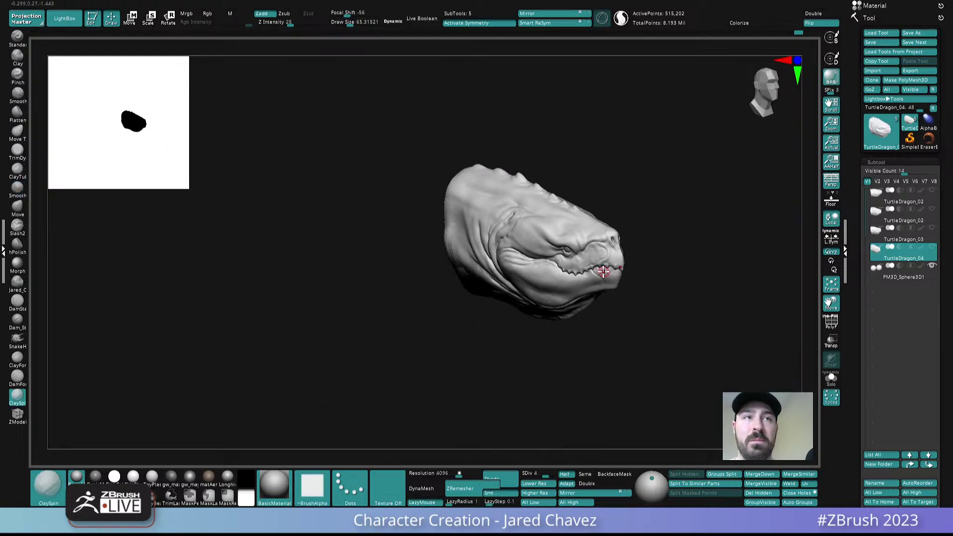
mouse_move(604, 271)
right_down()
mouse_move(596, 258)
mouse_move(504, 277)
mouse_move(490, 175)
mouse_move(522, 197)
mouse_move(510, 250)
mouse_move(483, 240)
mouse_move(486, 174)
right_up()
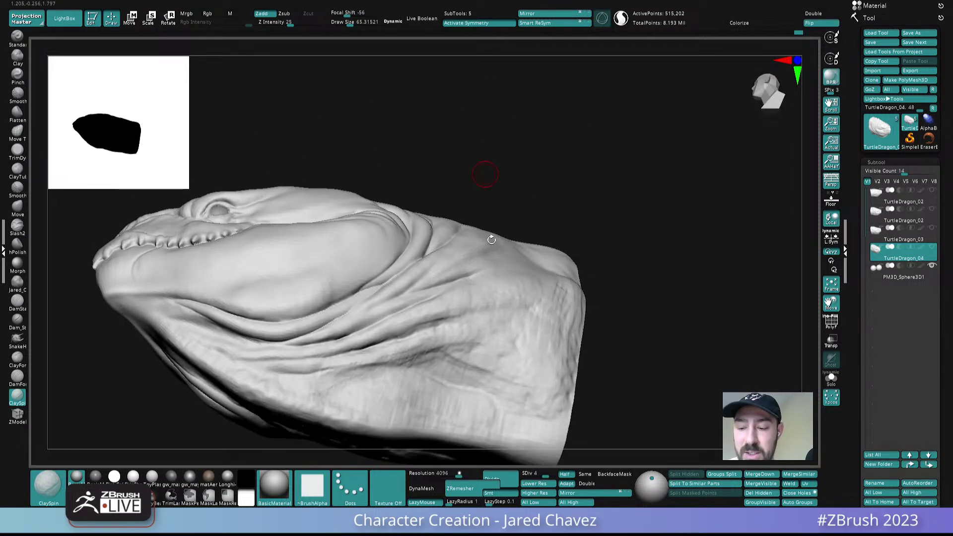
right_drag(487, 268, 485, 222)
right_drag(516, 253, 503, 382)
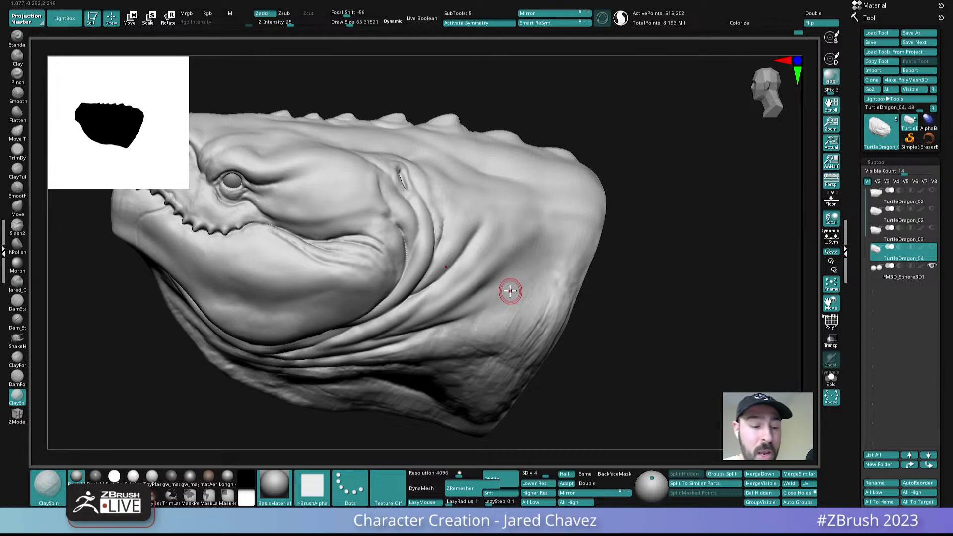
- Extend the rearmost neck fold upward with the ClayForms brush at draw size about 81 on subdivision level 3, and smooth it
click(21, 358)
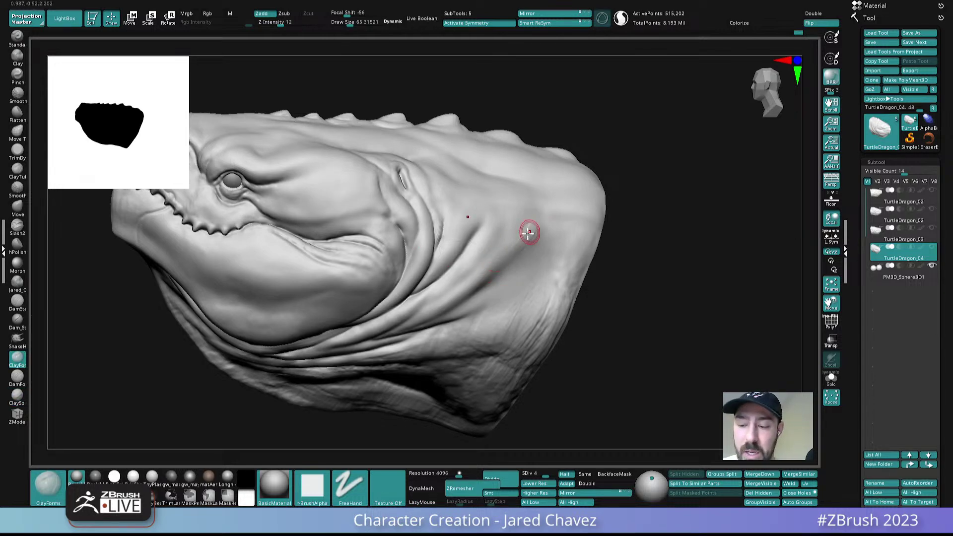
key(s)
drag(512, 261, 517, 261)
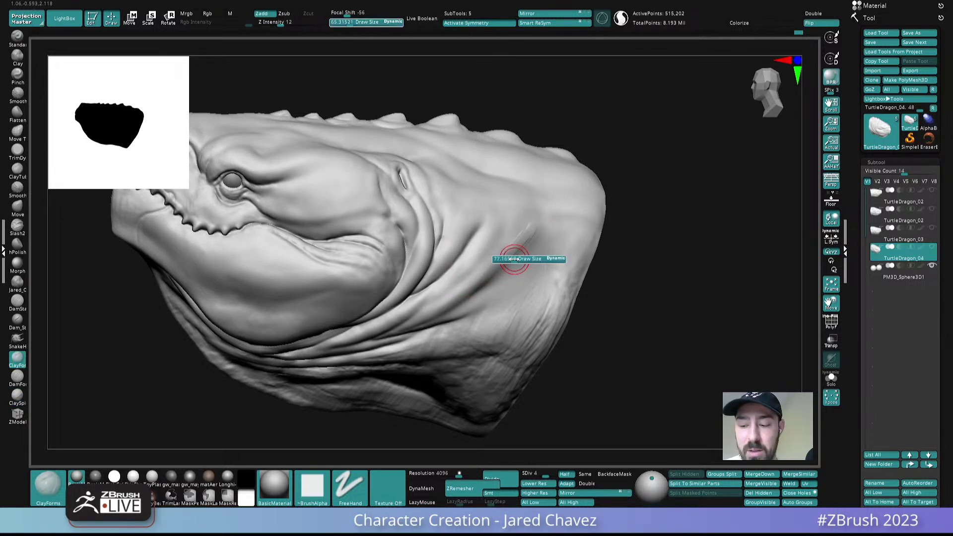
drag(545, 472, 539, 473)
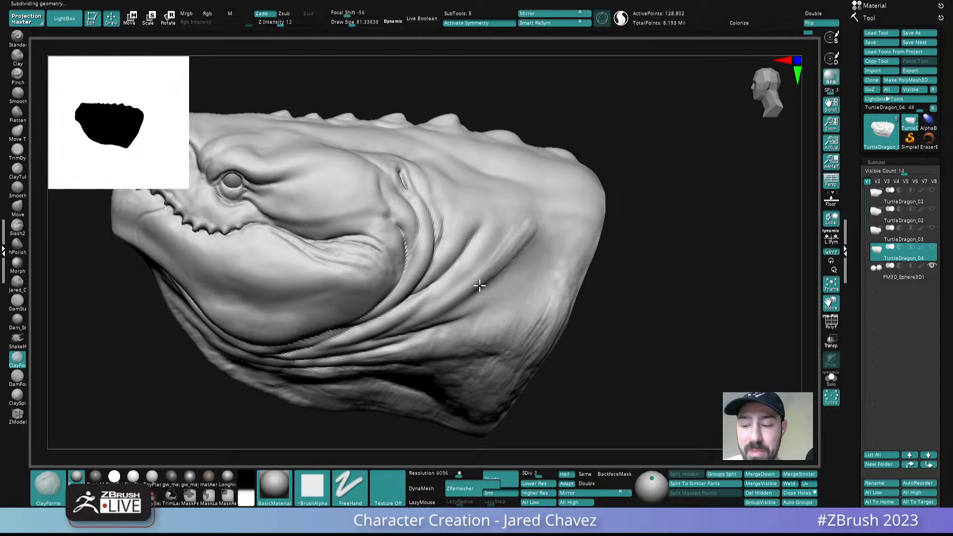
key(shift)
mouse_move(520, 244)
shift+mouse_down()
mouse_move(489, 280)
mouse_move(447, 306)
shift+mouse_up()
- Add ClayForms volume between the two rear neck folds at draw size about 54, and smooth it
mouse_move(497, 272)
alt+right_down()
mouse_move(504, 214)
mouse_move(510, 239)
alt+right_up()
key(s)
drag(510, 238, 504, 239)
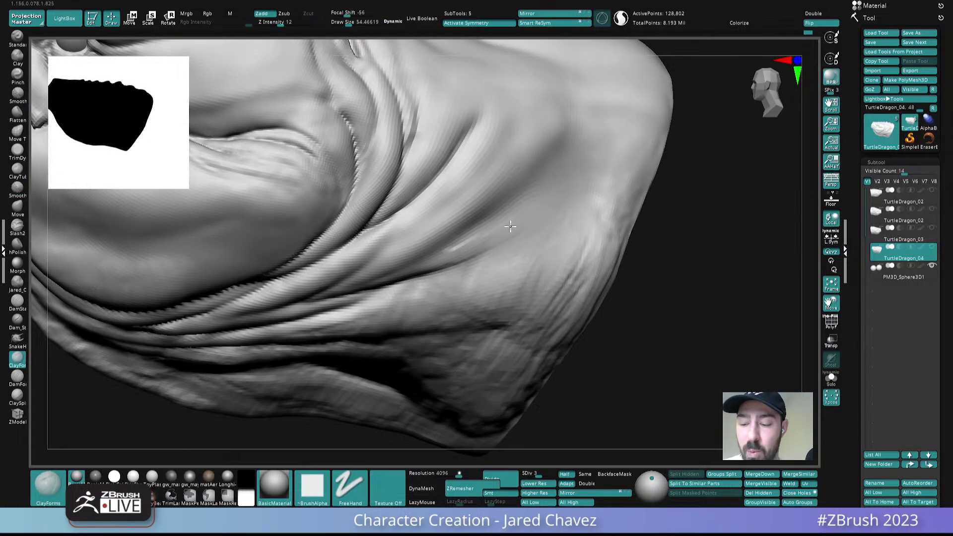
key(shift)
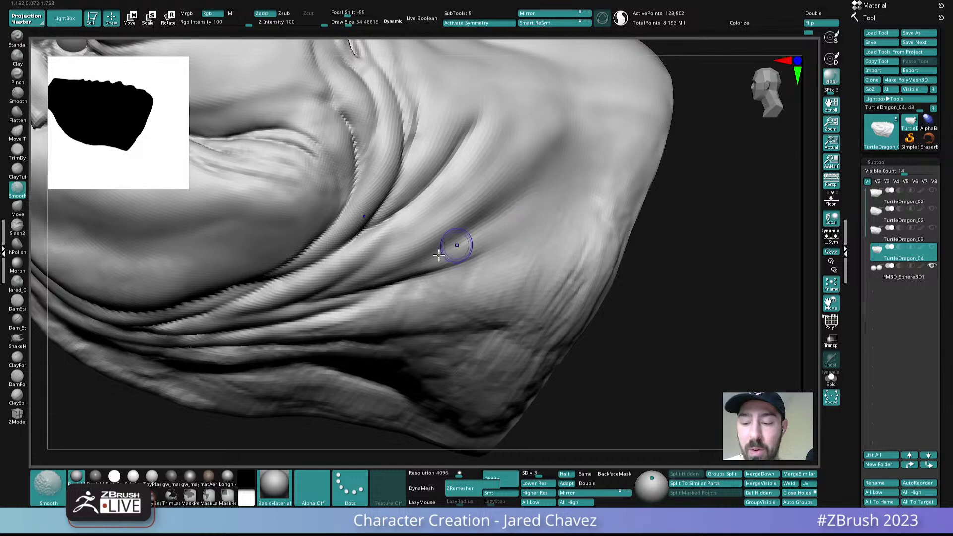
- Rough in ClayForms strokes on the other side of the neck, behind the long folds, at draw size about 73
mouse_move(590, 164)
ctrl+right_down()
mouse_move(457, 300)
mouse_move(443, 253)
mouse_move(423, 304)
mouse_move(501, 289)
ctrl+right_up()
right_drag(422, 289, 392, 244)
ctrl+right_drag(393, 244, 421, 209)
right_drag(421, 209, 431, 201)
key(s)
drag(393, 210, 394, 209)
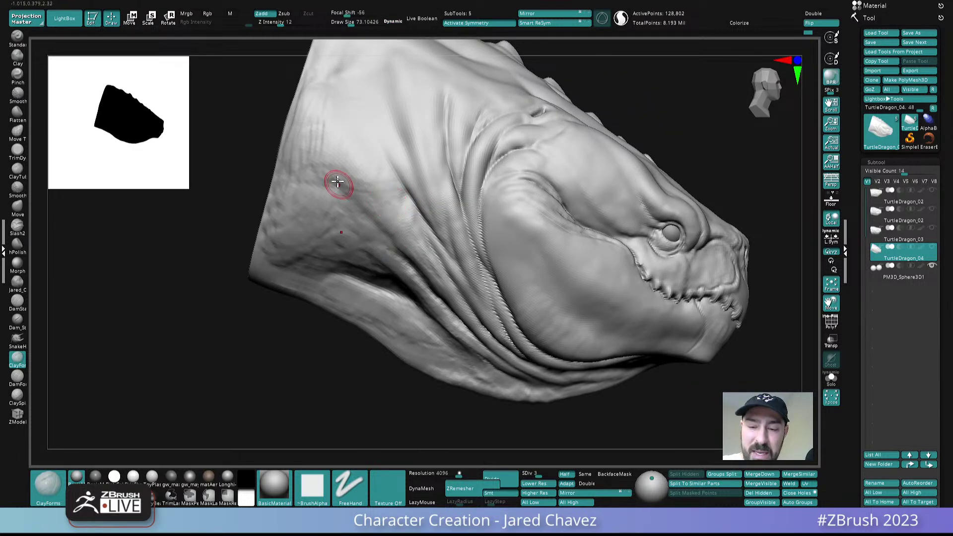
mouse_move(415, 206)
alt+right_down()
mouse_move(434, 182)
mouse_move(422, 268)
mouse_move(416, 218)
alt+right_up()
mouse_move(416, 218)
alt+right_down()
mouse_move(421, 228)
mouse_move(419, 192)
mouse_move(404, 211)
mouse_move(404, 252)
mouse_move(370, 286)
alt+right_up()
shift+right_drag(531, 217, 498, 198)
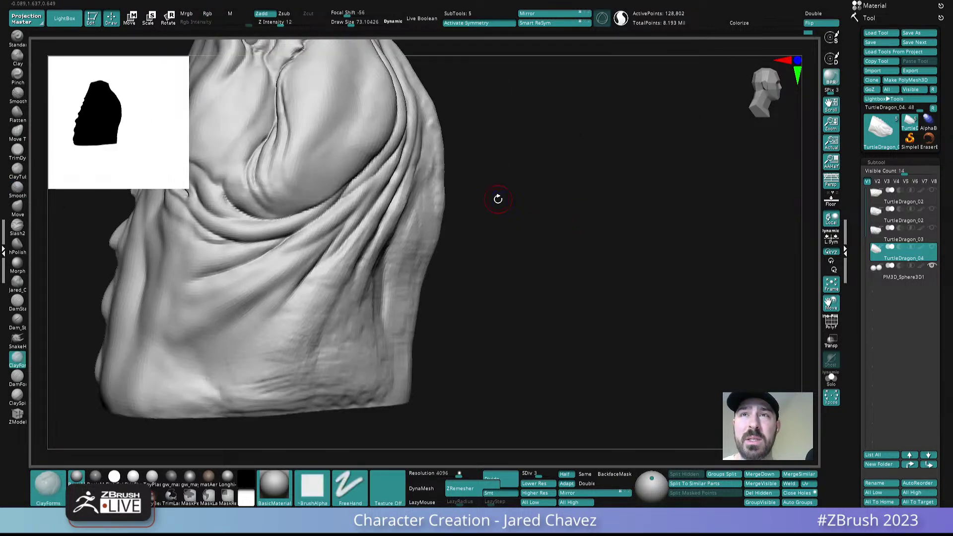
right_drag(419, 249, 401, 255)
drag(369, 247, 366, 234)
mouse_move(393, 238)
right_down()
mouse_move(367, 240)
mouse_move(394, 244)
right_up()
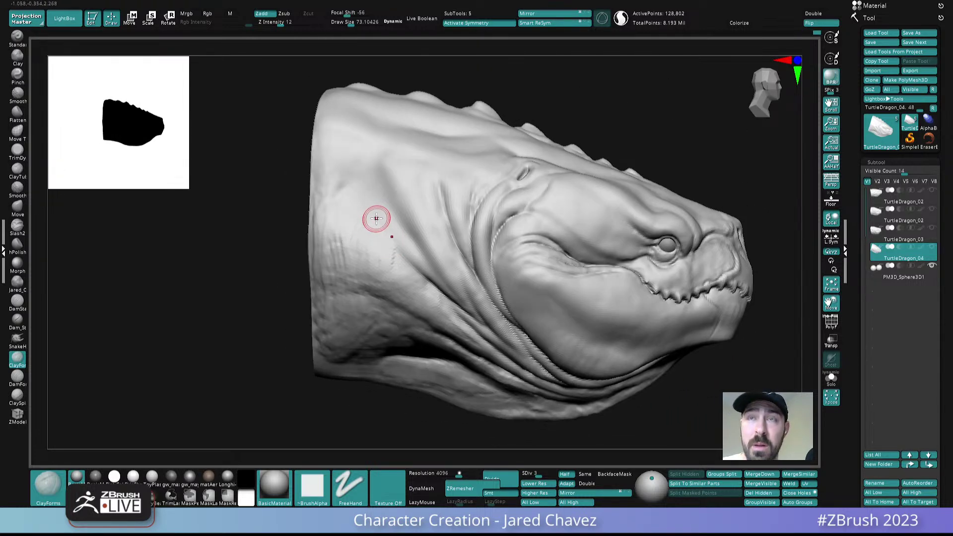
- Layer more ClayForms strokes across the side of the neck near its cut edge, ending at draw size about 81
key(s)
drag(398, 221, 397, 222)
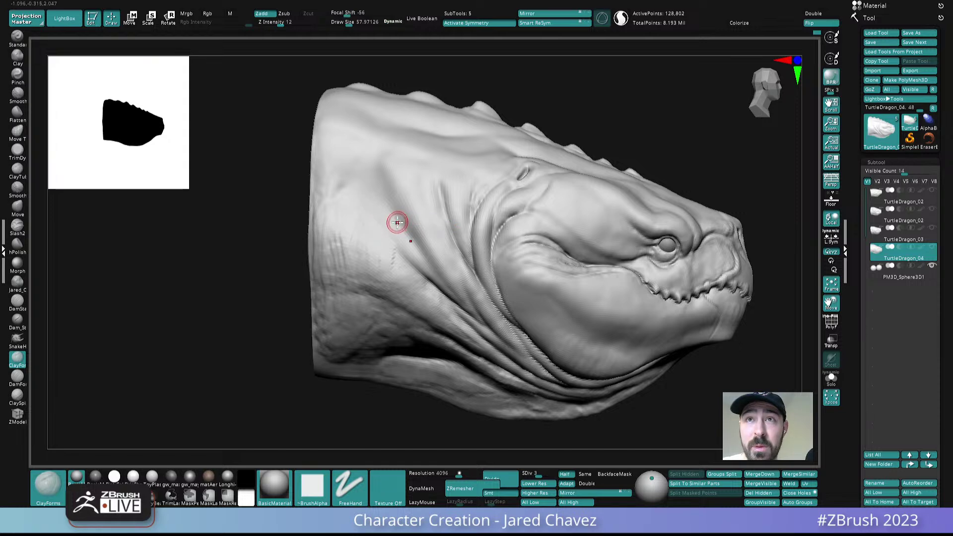
key(s)
drag(391, 260, 395, 260)
right_drag(387, 258, 409, 253)
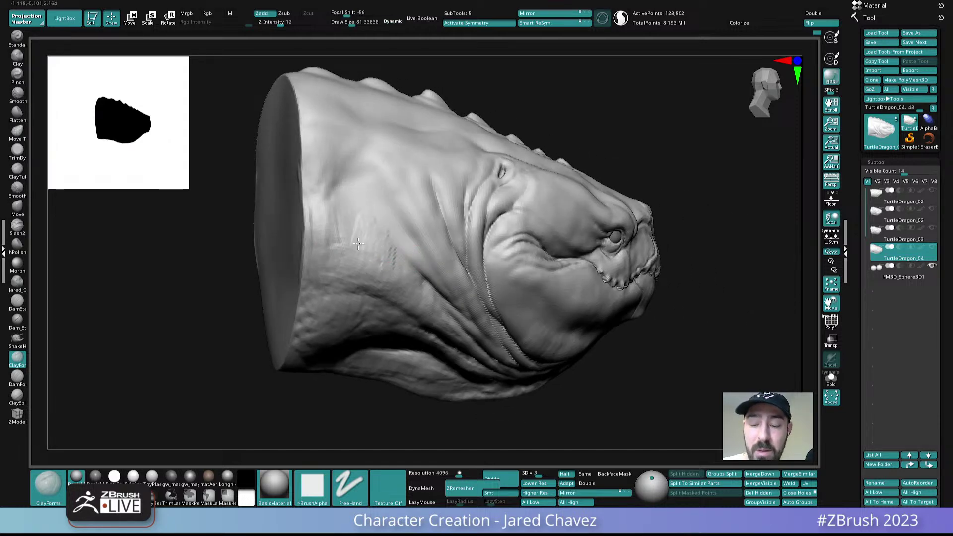
drag(359, 243, 355, 233)
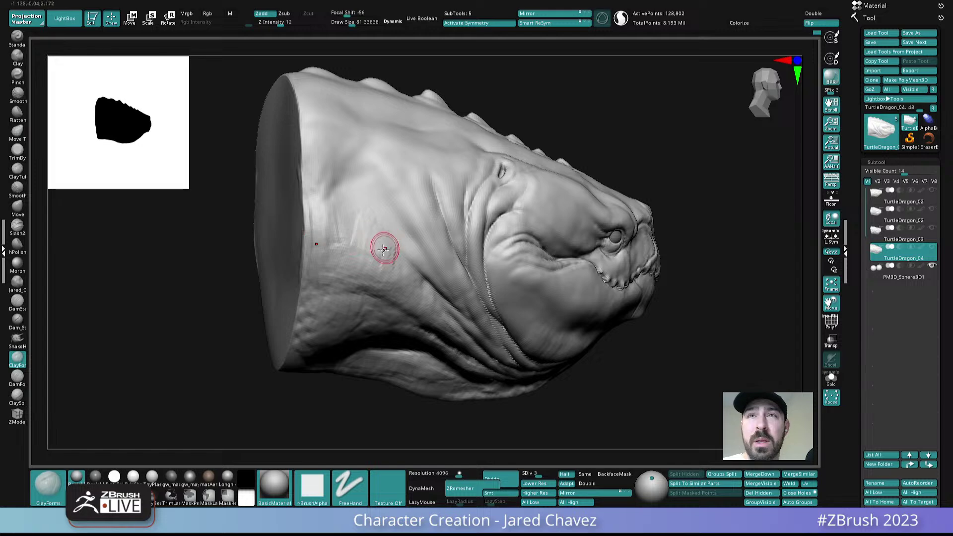
- Add ClayForms strokes over the lower neck toward its base at draw size about 62, and check the whole head
shift+right_drag(367, 251, 374, 249)
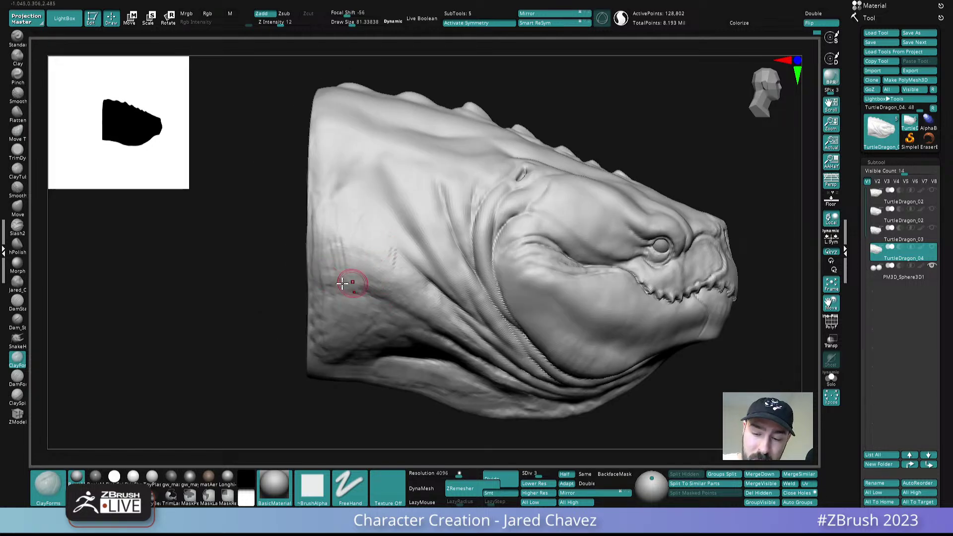
drag(392, 290, 418, 301)
mouse_move(437, 305)
ctrl+right_down()
mouse_move(399, 227)
mouse_move(417, 191)
ctrl+right_up()
mouse_move(520, 322)
right_down()
mouse_move(499, 233)
mouse_move(517, 389)
mouse_move(525, 338)
mouse_move(502, 263)
mouse_move(472, 261)
mouse_move(466, 413)
mouse_move(437, 220)
right_up()
key(s)
mouse_move(440, 227)
mouse_down()
mouse_move(448, 227)
mouse_move(421, 261)
mouse_up()
right_drag(420, 261, 445, 223)
drag(445, 207, 416, 253)
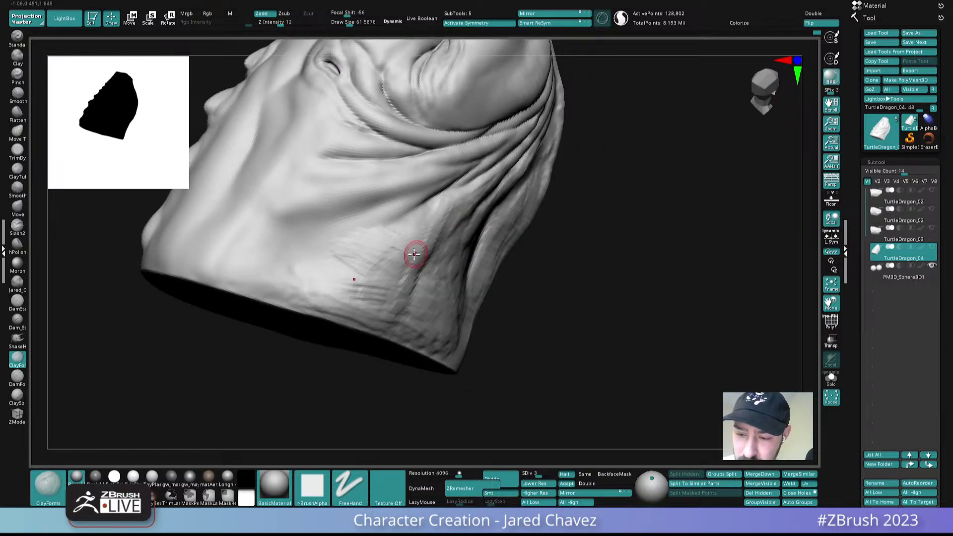
mouse_move(399, 305)
right_down()
mouse_move(447, 227)
mouse_move(437, 298)
mouse_move(531, 278)
mouse_move(455, 199)
right_up()
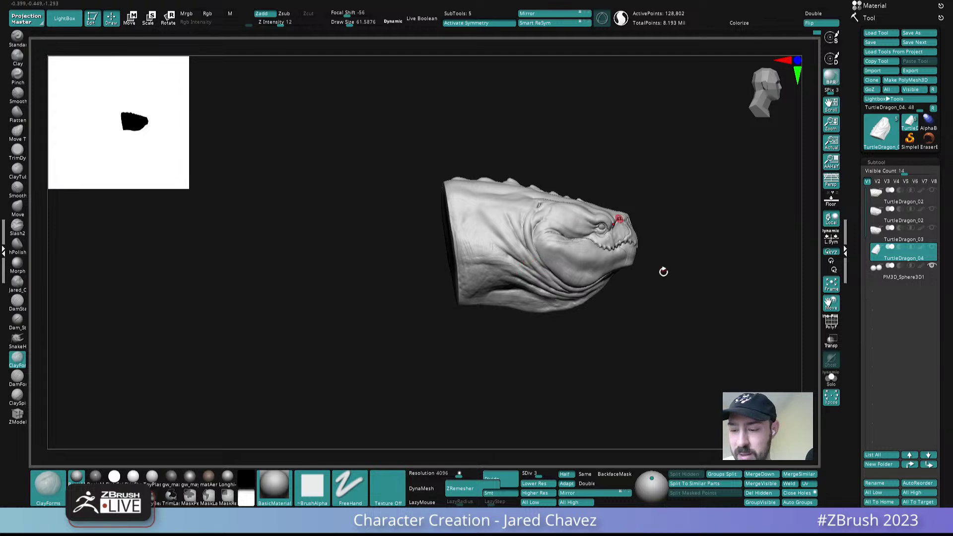
- Build up the skin fold beneath the front of the lower jaw with ClayForms at draw size about 45
key(ctrl)
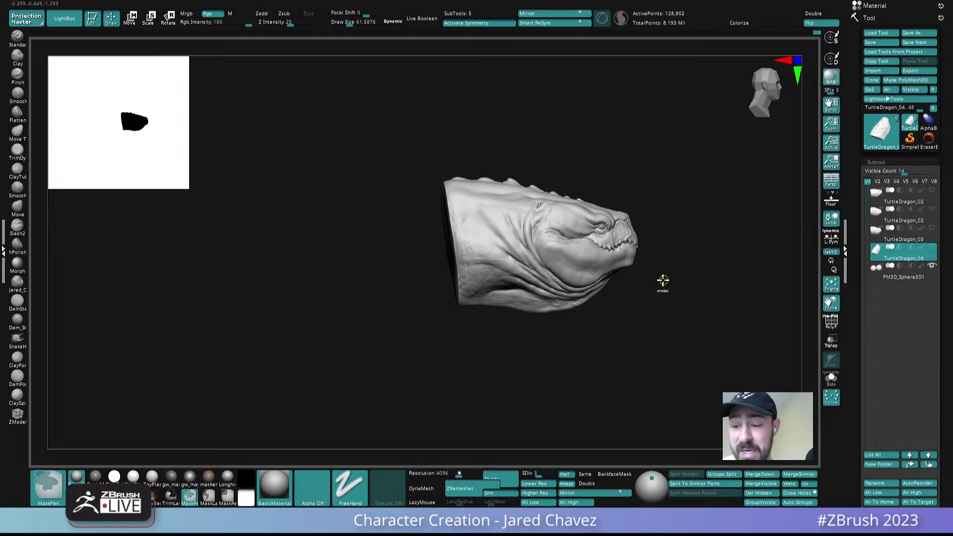
ctrl+right_drag(663, 280, 636, 342)
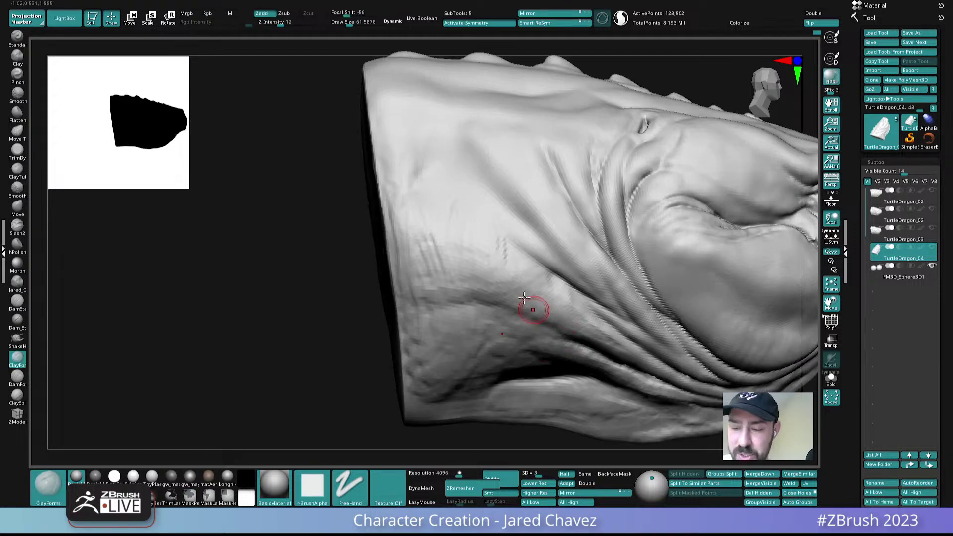
alt+right_drag(584, 256, 461, 188)
mouse_move(613, 341)
ctrl+right_down()
mouse_move(657, 225)
mouse_move(709, 290)
mouse_move(668, 293)
mouse_move(729, 356)
mouse_move(707, 309)
mouse_move(629, 250)
ctrl+right_up()
mouse_move(560, 264)
ctrl+right_down()
mouse_move(600, 287)
mouse_move(606, 249)
ctrl+right_up()
key(s)
drag(606, 248, 604, 248)
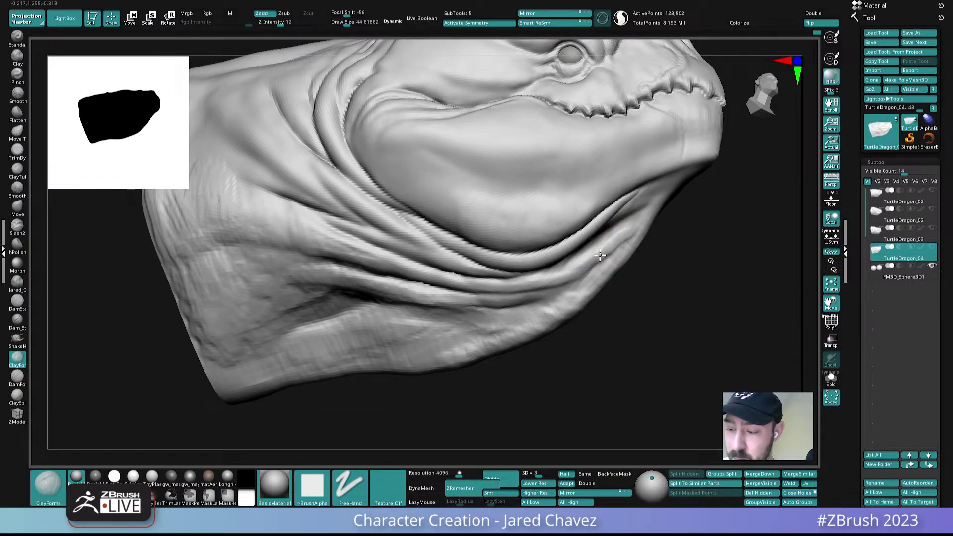
drag(571, 275, 632, 224)
- Layer further ClayForms strokes along the throat folds, working from mid-throat toward the chin
mouse_move(601, 257)
right_down()
mouse_move(611, 217)
mouse_move(607, 249)
mouse_move(584, 238)
right_up()
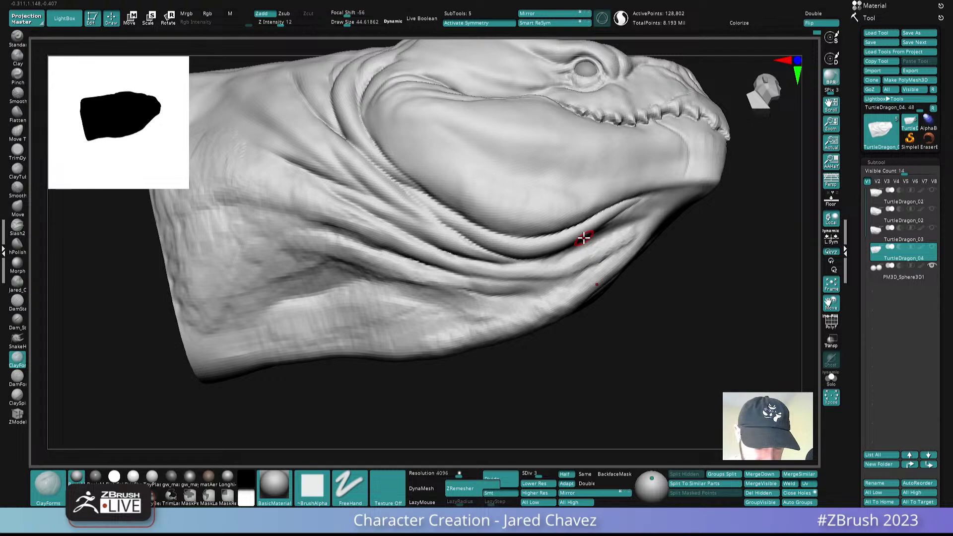
mouse_move(584, 238)
right_down()
mouse_move(574, 285)
mouse_move(594, 256)
mouse_move(560, 240)
mouse_move(568, 258)
right_up()
mouse_move(569, 258)
right_down()
mouse_move(574, 225)
mouse_move(556, 281)
right_up()
drag(552, 281, 534, 282)
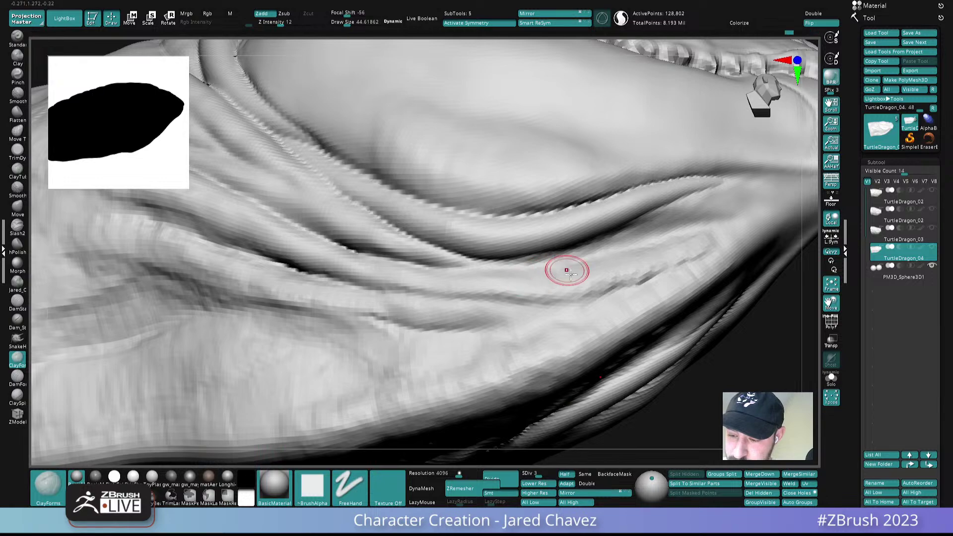
right_drag(560, 268, 577, 287)
drag(577, 287, 564, 291)
right_drag(619, 256, 616, 281)
drag(617, 281, 673, 246)
- Refine the throat fold nearest the chin at draw size about 30, and smooth it
right_drag(683, 243, 600, 276)
key(s)
drag(620, 249, 615, 249)
mouse_move(547, 295)
mouse_down()
mouse_move(618, 262)
mouse_move(586, 276)
mouse_move(604, 258)
mouse_move(589, 268)
mouse_up()
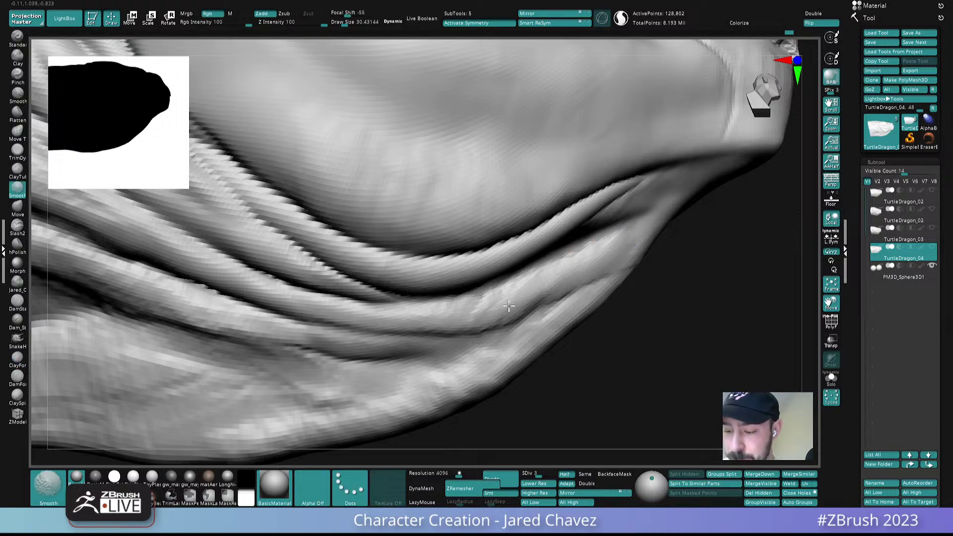
- Examine the head silhouette and throat folds from a full side view and closer beneath the jaw
ctrl+right_drag(500, 314, 538, 83)
right_drag(601, 285, 588, 341)
key(s)
drag(569, 306, 577, 305)
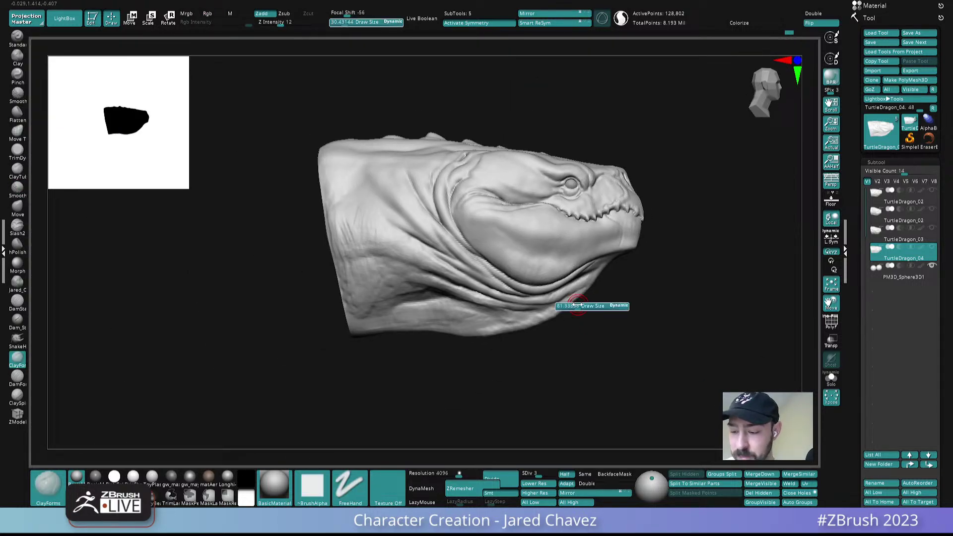
alt+right_drag(586, 285, 592, 249)
ctrl+right_drag(592, 249, 586, 317)
alt+right_drag(579, 281, 550, 251)
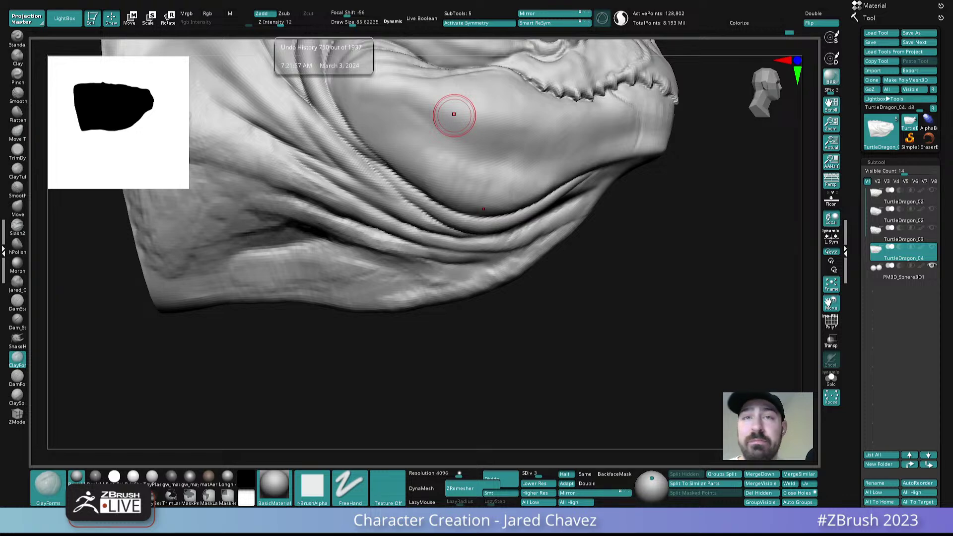
right_drag(454, 115, 550, 213)
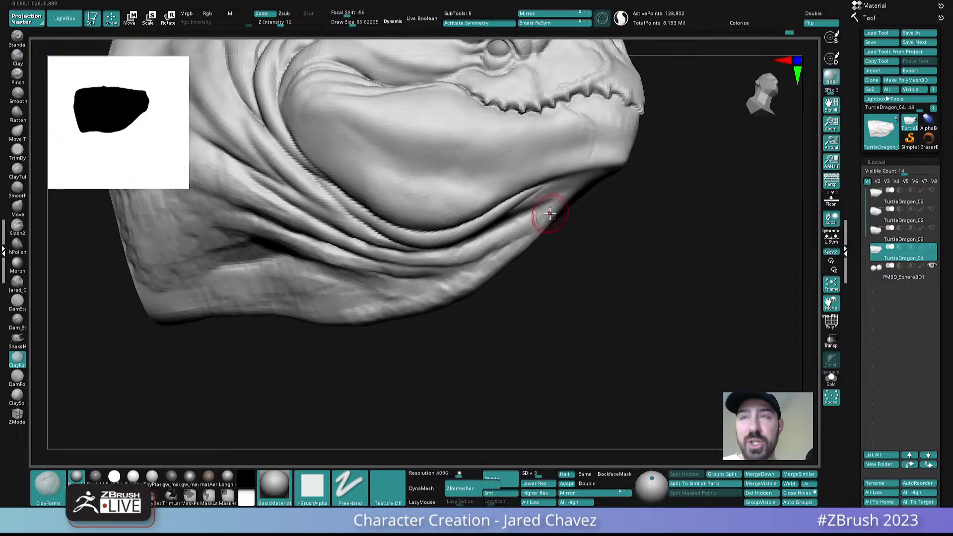
- Add thin ClaySpin strokes at draw size about 30 to extend the throat folds forward under the chin
key(s)
drag(543, 213, 542, 212)
click(21, 396)
mouse_move(550, 213)
right_down()
mouse_move(553, 223)
mouse_move(551, 174)
right_up()
ctrl+right_drag(551, 174, 552, 181)
key(s)
drag(564, 189, 561, 189)
right_drag(562, 189, 576, 181)
drag(597, 169, 480, 217)
drag(518, 194, 445, 238)
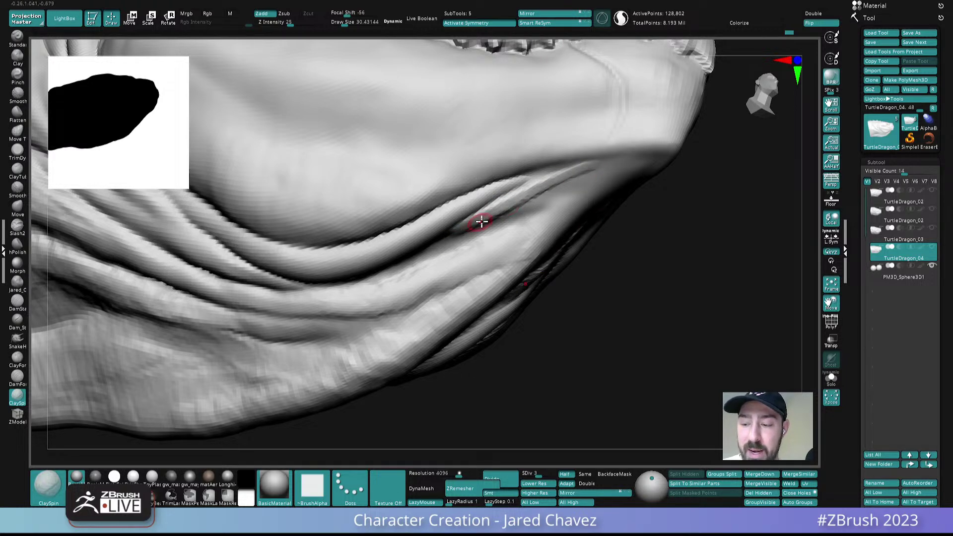
drag(532, 193, 621, 158)
- Smooth the new fold strokes where they run into the underside of the chin
right_drag(624, 189, 549, 191)
mouse_move(548, 189)
shift+mouse_down()
mouse_move(515, 197)
mouse_move(522, 187)
mouse_move(498, 211)
mouse_move(430, 240)
mouse_move(462, 215)
shift+mouse_up()
mouse_move(553, 180)
ctrl+right_down()
mouse_move(525, 209)
mouse_move(529, 239)
mouse_move(545, 255)
mouse_move(553, 239)
ctrl+right_up()
mouse_move(543, 200)
shift+mouse_down()
mouse_move(521, 208)
mouse_move(541, 184)
shift+mouse_up()
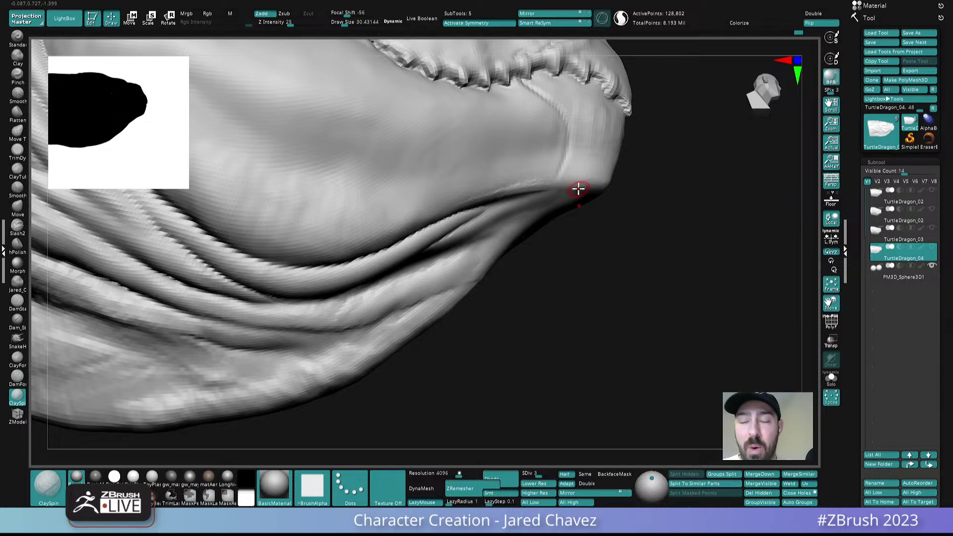
- Build up the lower jaw's bottom edge at the chin and the folds descending from it with ClaySpin strokes
right_drag(578, 189, 602, 193)
drag(568, 187, 598, 184)
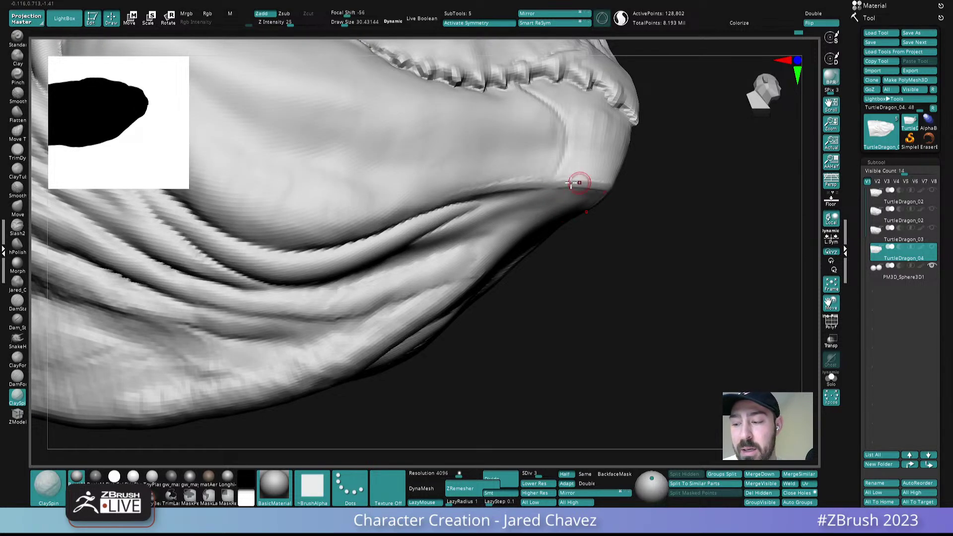
mouse_move(566, 185)
right_down()
mouse_move(570, 196)
mouse_move(580, 176)
mouse_move(579, 201)
right_up()
mouse_move(572, 195)
mouse_down()
mouse_move(496, 247)
mouse_move(508, 239)
mouse_up()
right_drag(511, 241, 526, 250)
drag(538, 216, 456, 295)
mouse_move(509, 238)
mouse_down()
mouse_move(478, 266)
mouse_move(561, 195)
mouse_up()
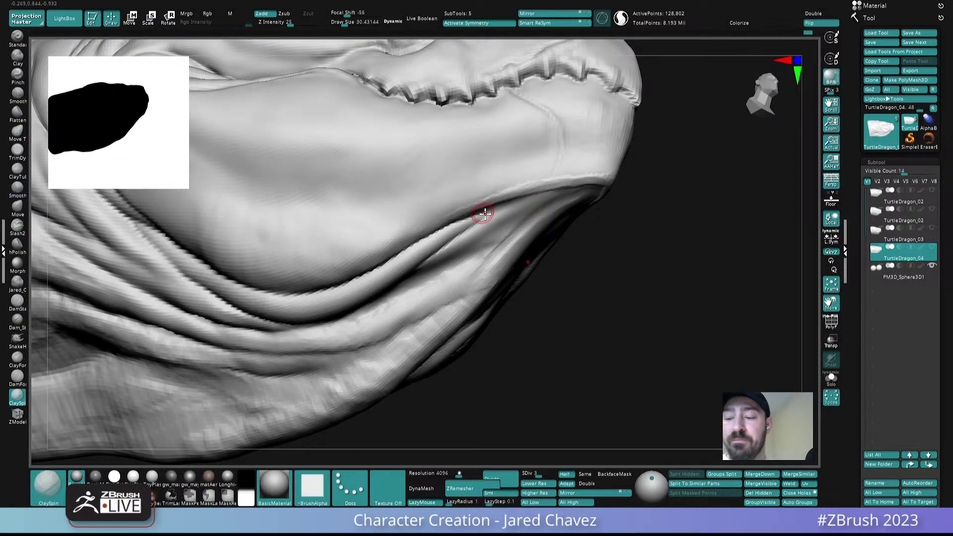
- Refine the lower jaw's bottom edge and smooth it together with the front surface of the chin
right_drag(483, 212, 495, 217)
shift+drag(518, 193, 556, 183)
mouse_move(564, 174)
right_down()
mouse_move(570, 185)
mouse_move(547, 211)
right_up()
mouse_move(576, 194)
shift+mouse_down()
mouse_move(560, 191)
mouse_move(582, 185)
shift+mouse_up()
mouse_move(519, 187)
mouse_down()
mouse_move(588, 180)
mouse_move(536, 188)
mouse_move(553, 184)
mouse_up()
mouse_move(605, 161)
right_down()
mouse_move(598, 185)
mouse_move(628, 163)
right_up()
shift+drag(605, 155, 585, 144)
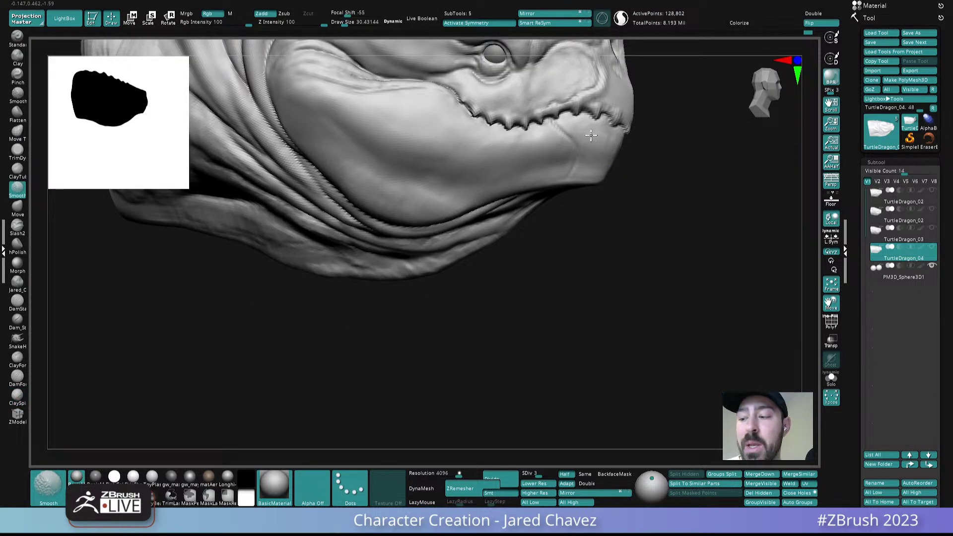
right_drag(615, 173, 632, 166)
mouse_move(613, 142)
shift+mouse_down()
mouse_move(592, 173)
mouse_move(587, 163)
mouse_move(578, 174)
shift+mouse_up()
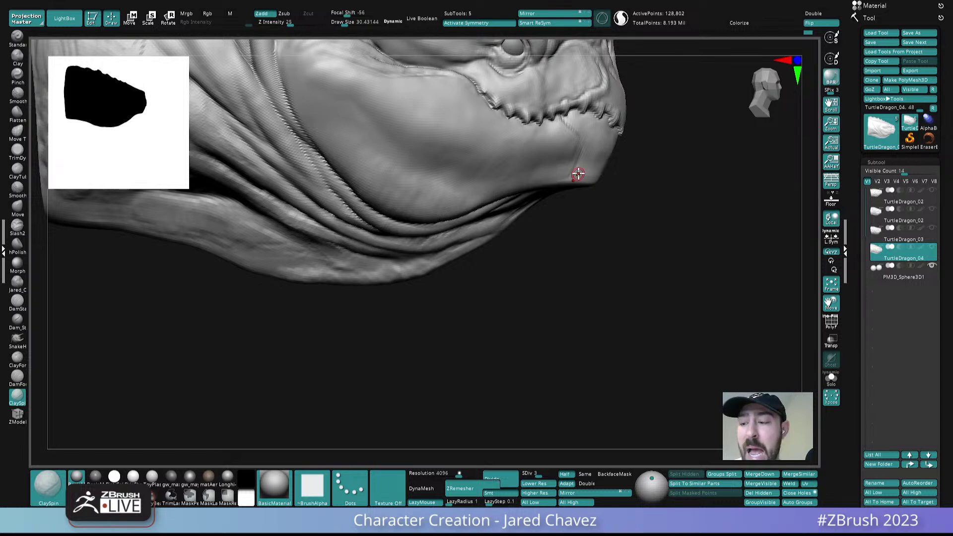
- Add ClaySpin volume to the lower corner of the chin plate, and smooth it into the jaw
mouse_move(598, 170)
alt+right_down()
mouse_move(529, 164)
mouse_move(546, 181)
mouse_move(533, 175)
alt+right_up()
drag(529, 166, 503, 202)
mouse_move(521, 182)
mouse_down()
mouse_move(504, 200)
mouse_move(474, 202)
mouse_up()
mouse_move(545, 191)
mouse_down()
mouse_move(501, 204)
mouse_move(541, 175)
mouse_move(533, 182)
mouse_up()
mouse_move(538, 184)
right_down()
mouse_move(549, 206)
mouse_move(562, 190)
right_up()
mouse_move(562, 189)
mouse_down()
mouse_move(548, 209)
mouse_move(475, 213)
mouse_up()
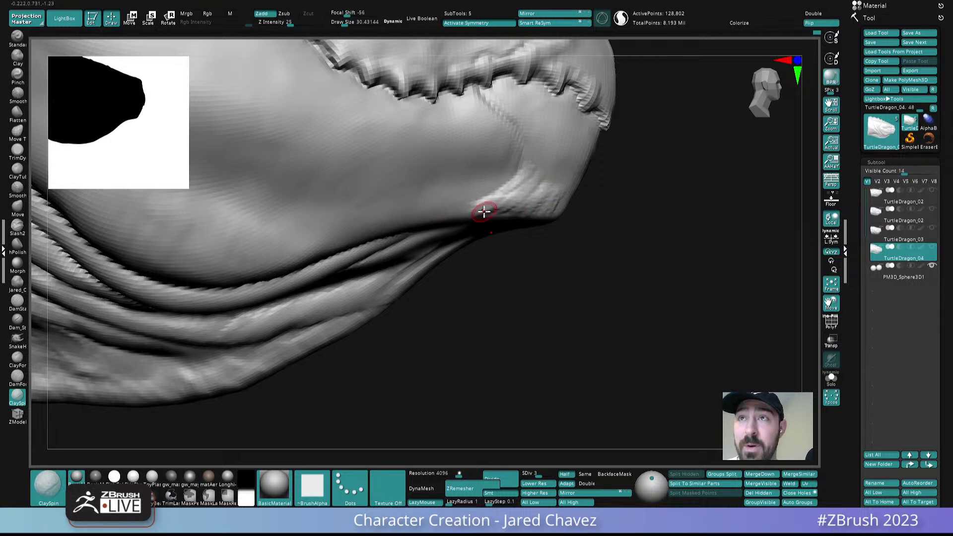
mouse_move(541, 185)
shift+mouse_down()
mouse_move(531, 177)
mouse_move(554, 177)
mouse_move(479, 208)
mouse_move(495, 204)
mouse_move(494, 212)
shift+mouse_up()
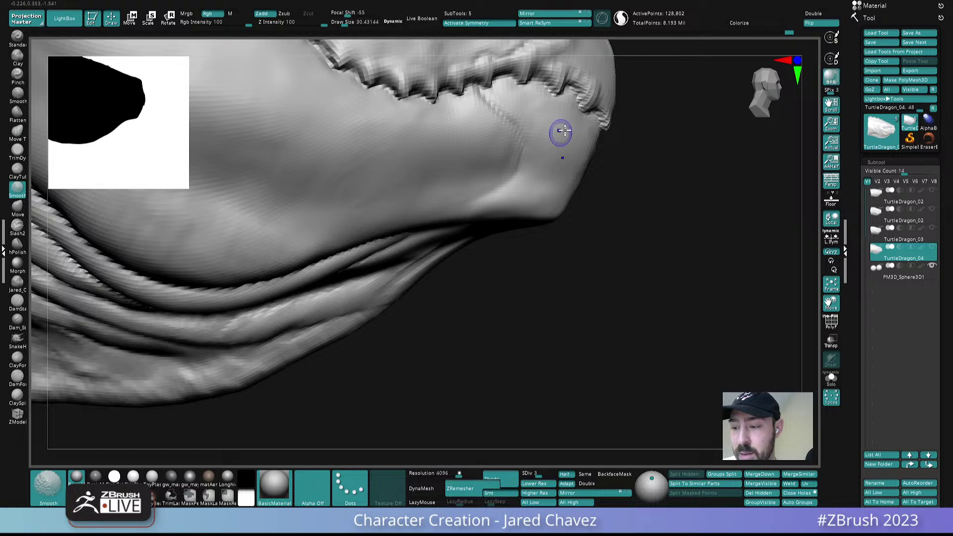
shift+drag(568, 173, 573, 175)
alt+drag(598, 219, 561, 229)
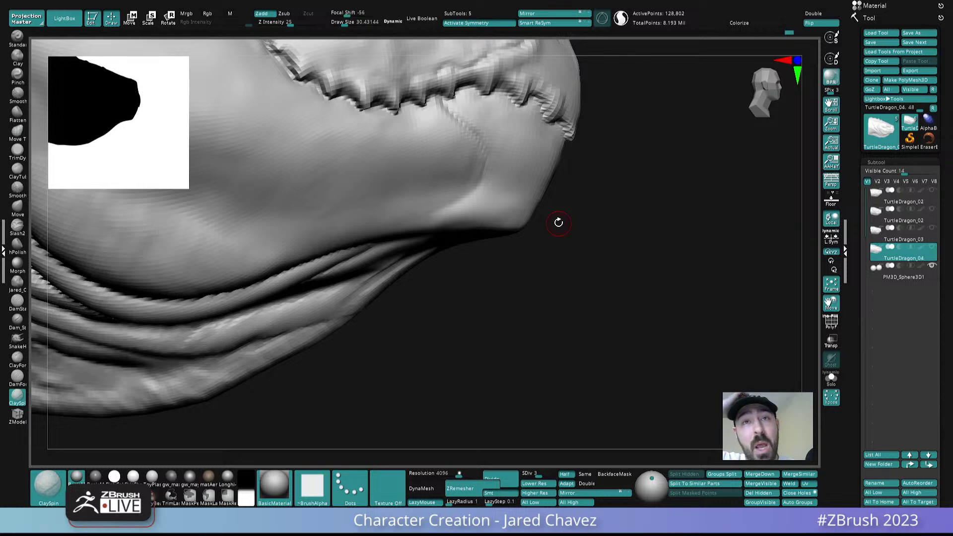
- Raise a ridge down the front centreline of the chin with ClaySpin at draw size about 21
mouse_move(559, 223)
mouse_down()
mouse_move(551, 190)
mouse_move(581, 159)
mouse_move(576, 150)
mouse_move(576, 172)
mouse_move(586, 148)
mouse_up()
mouse_move(603, 148)
right_down()
mouse_move(570, 154)
mouse_move(583, 192)
mouse_move(594, 152)
mouse_move(569, 144)
right_up()
mouse_move(566, 147)
mouse_down()
mouse_move(558, 183)
mouse_move(583, 181)
mouse_up()
key(s)
mouse_move(582, 180)
right_down()
mouse_move(573, 156)
mouse_move(540, 225)
mouse_move(568, 223)
mouse_move(547, 185)
right_up()
drag(546, 185, 528, 304)
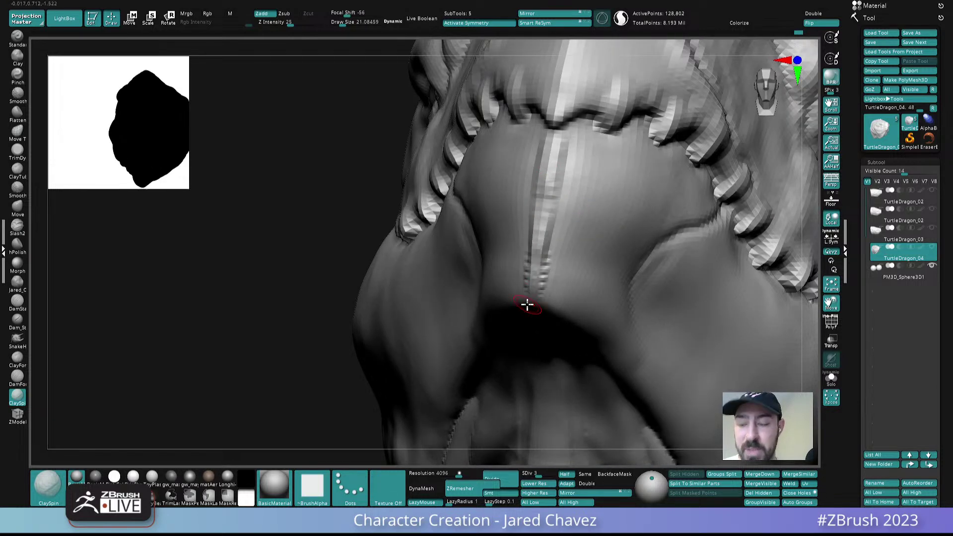
- Go up to subdivision level 4 and smooth the ridge along the chin's centreline
click(546, 471)
right_drag(554, 145, 556, 184)
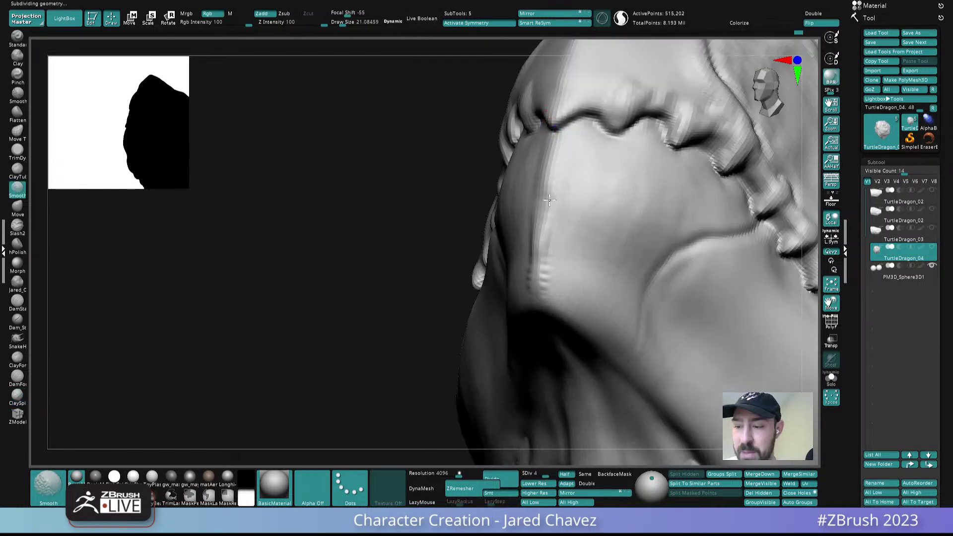
drag(541, 183, 538, 278)
right_drag(560, 196, 576, 192)
shift+drag(547, 199, 539, 269)
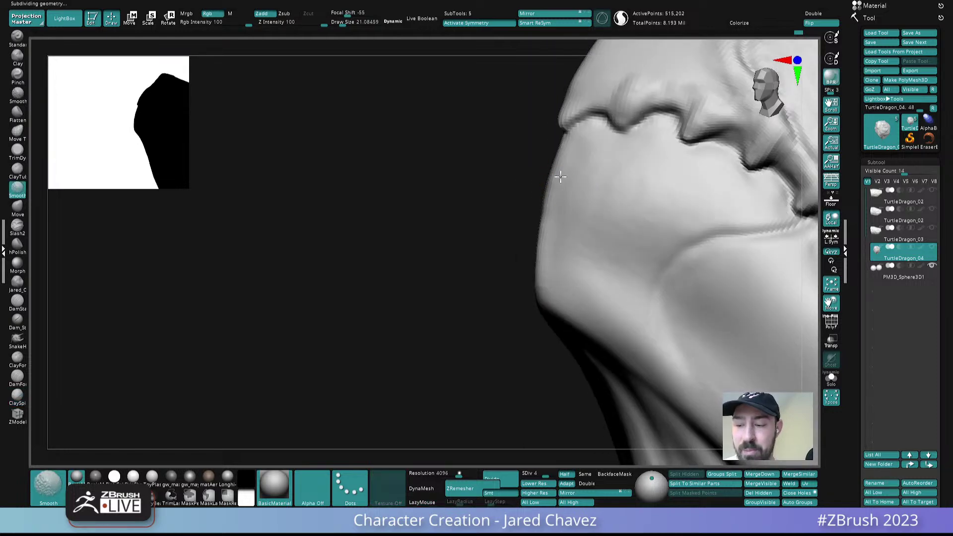
mouse_move(532, 260)
right_down()
mouse_move(602, 230)
mouse_move(609, 246)
mouse_move(575, 238)
mouse_move(598, 195)
right_up()
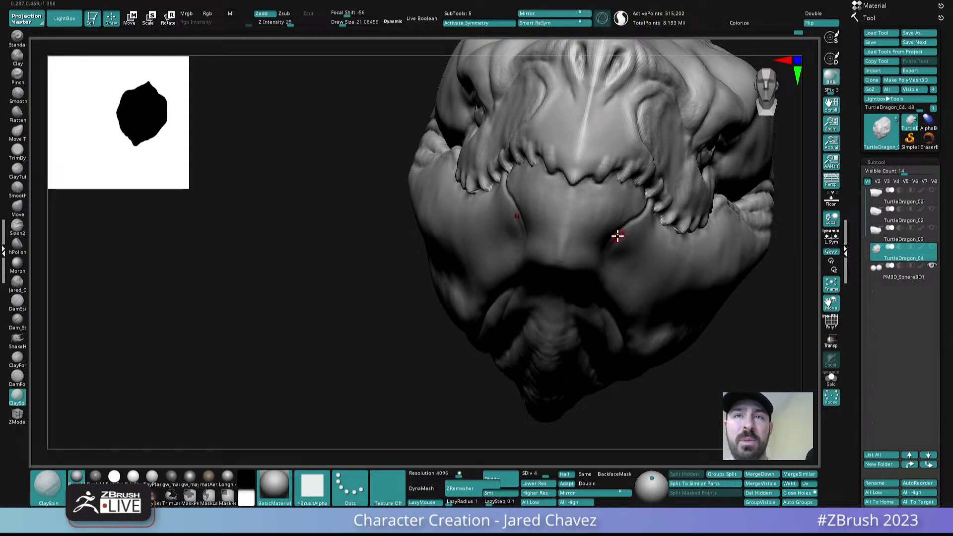
- Adjust the folds behind the cheek with the Move brush, ending at draw size about 77
mouse_move(614, 236)
right_down()
mouse_move(630, 209)
mouse_move(652, 226)
mouse_move(613, 308)
right_up()
alt+right_drag(481, 268, 620, 288)
mouse_move(442, 214)
right_down()
mouse_move(467, 222)
mouse_move(447, 217)
right_up()
key(s)
drag(452, 216, 473, 221)
alt+right_drag(428, 175, 439, 197)
ctrl+right_drag(439, 197, 447, 219)
key(s)
drag(456, 198, 445, 194)
right_drag(442, 188, 422, 196)
key(s)
drag(449, 197, 440, 193)
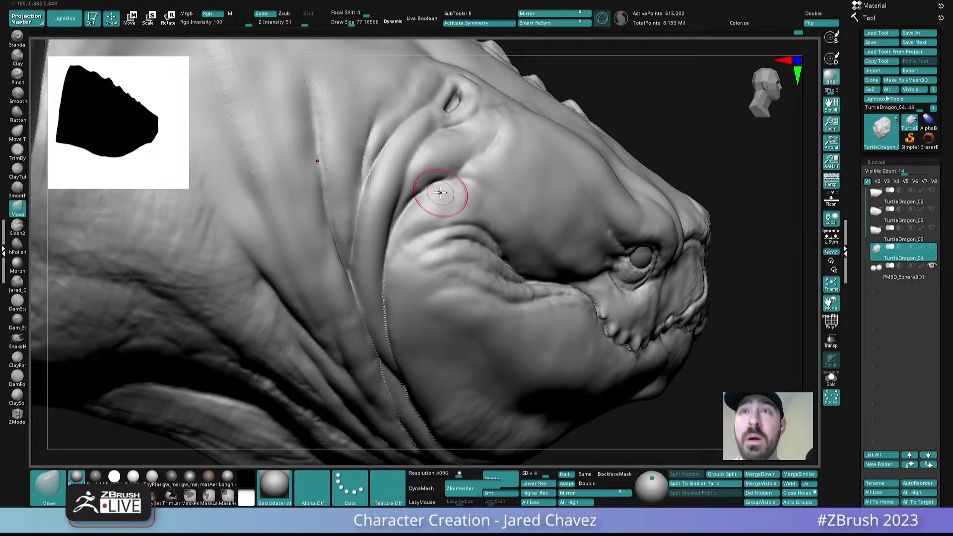
- Carve a crease into the fold behind the top of the cheek with DamForms at draw size about 28
click(17, 379)
mouse_move(429, 198)
ctrl+right_down()
mouse_move(436, 213)
mouse_move(442, 198)
ctrl+right_up()
key(s)
drag(434, 197, 431, 197)
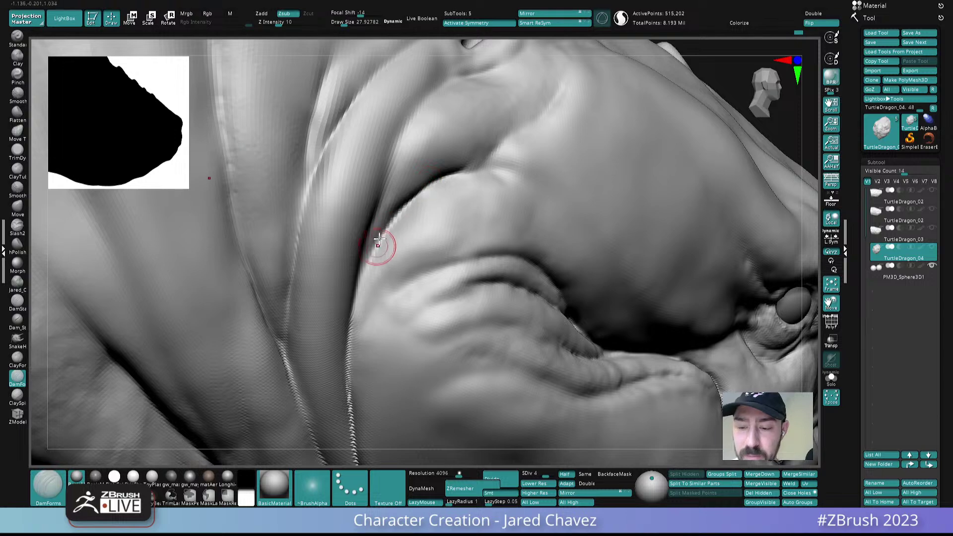
right_drag(408, 191, 407, 190)
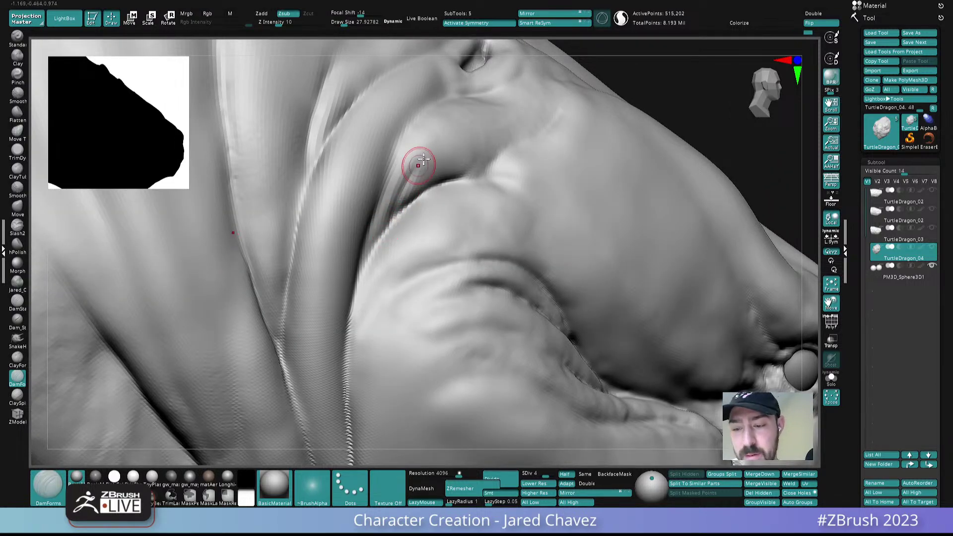
right_drag(419, 164, 412, 170)
- Reshape the creased fold above the cheek with the Move brush at draw size about 65, and check the whole head
key(s)
drag(425, 198, 430, 199)
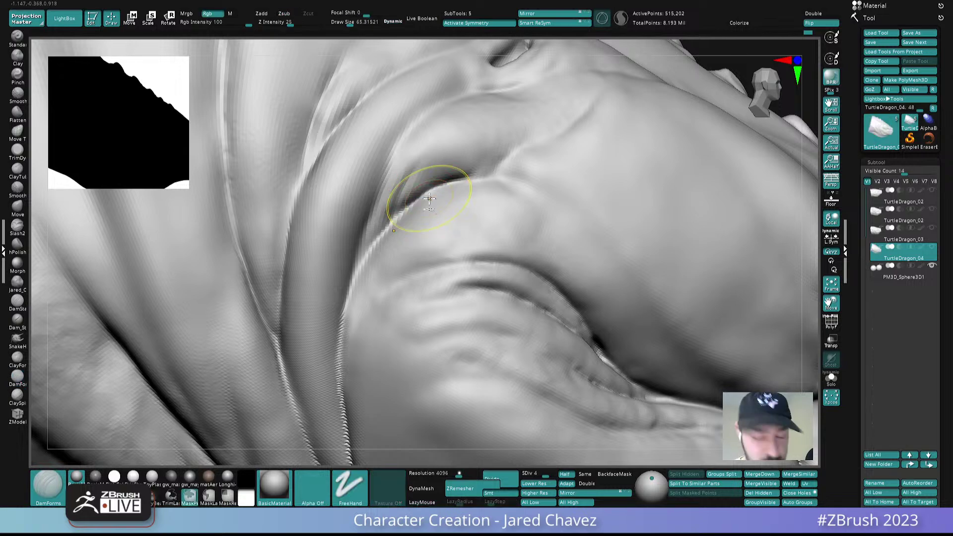
key(b)
key(m)
key(v)
right_drag(437, 184, 398, 175)
drag(398, 175, 394, 169)
mouse_move(392, 171)
right_down()
mouse_move(386, 206)
mouse_move(396, 208)
mouse_move(410, 183)
mouse_move(440, 162)
mouse_move(454, 55)
mouse_move(551, 160)
right_up()
right_drag(510, 216, 478, 193)
right_drag(527, 235, 453, 202)
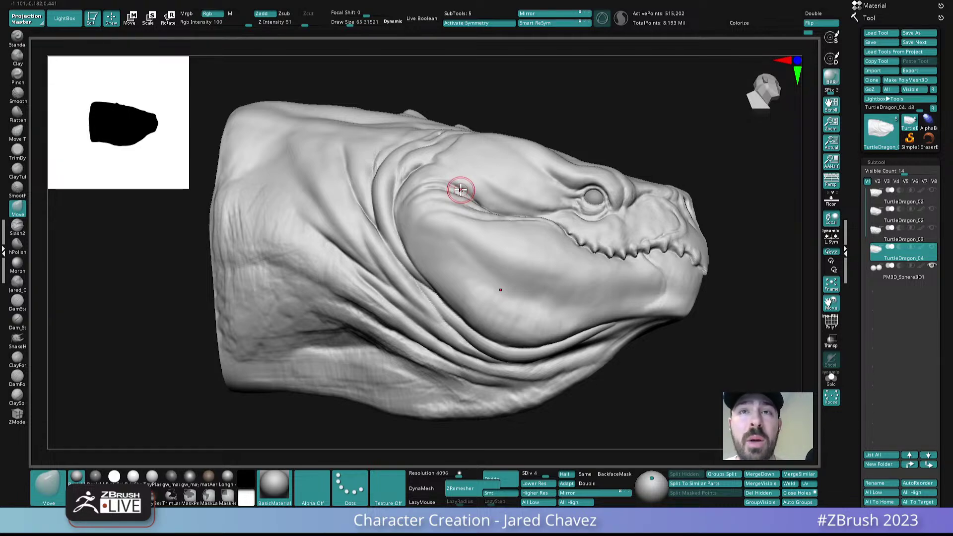
mouse_move(461, 190)
right_down()
mouse_move(530, 227)
mouse_move(462, 243)
mouse_move(457, 201)
right_up()
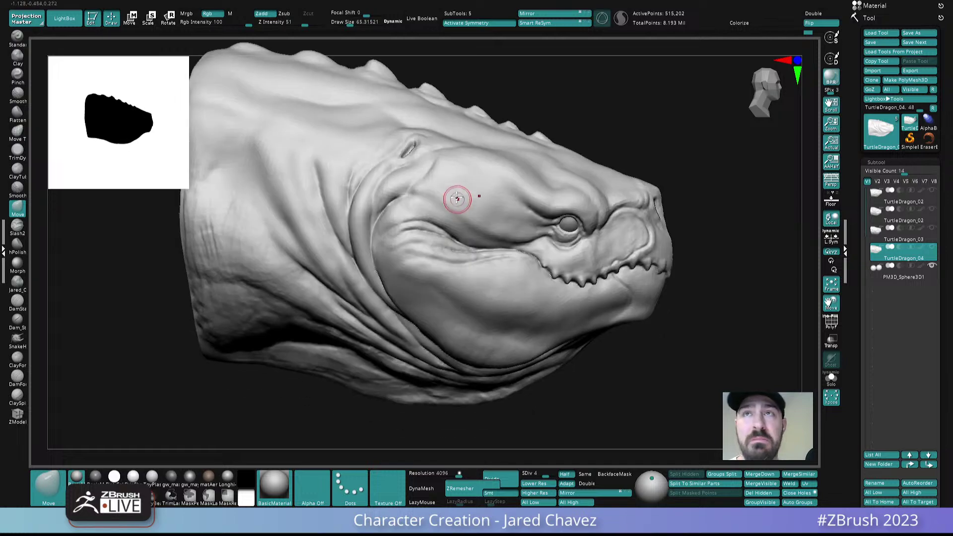
- Build up a diagonal fold below the ear opening with ClaySpin at draw size about 33
mouse_move(430, 150)
alt+right_down()
mouse_move(439, 268)
mouse_move(443, 228)
alt+right_up()
key(s)
drag(436, 218, 434, 216)
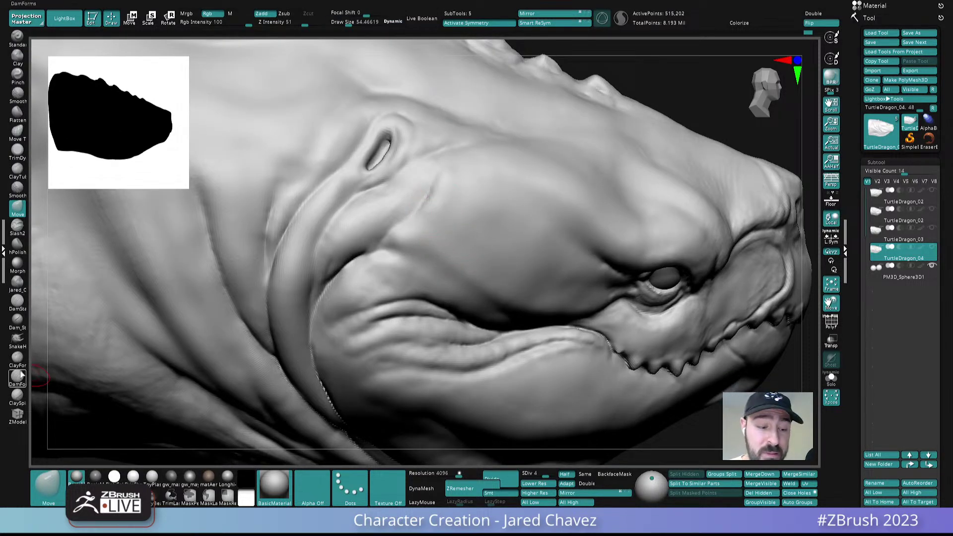
click(18, 396)
key(s)
drag(458, 180, 455, 178)
right_drag(456, 171, 464, 168)
mouse_move(464, 168)
mouse_down()
mouse_move(422, 204)
mouse_move(413, 228)
mouse_up()
- Smooth the diagonal fold and the surface around it below the ear opening
right_drag(437, 198, 457, 185)
shift+drag(457, 183, 455, 182)
shift+drag(427, 216, 414, 234)
right_drag(427, 213, 455, 204)
shift+drag(460, 164, 436, 166)
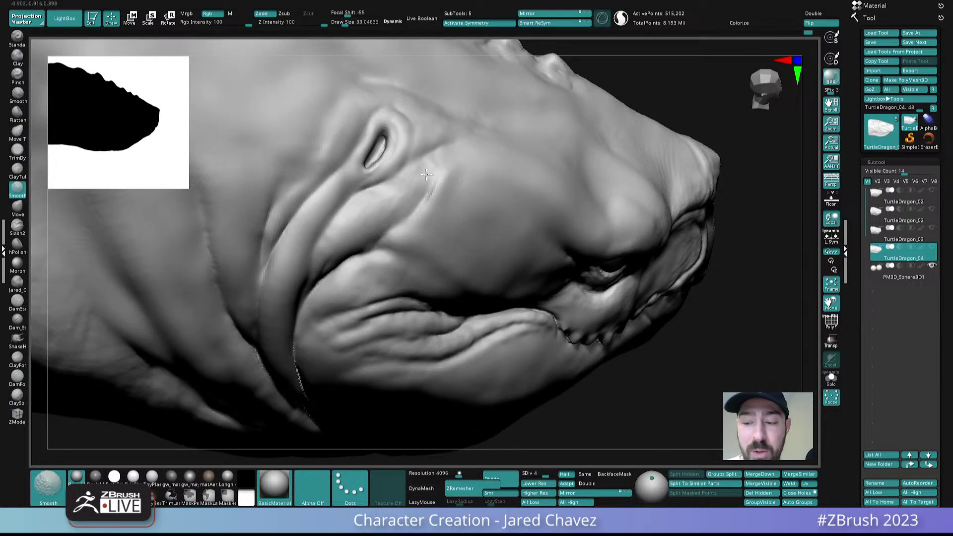
right_drag(405, 177, 434, 196)
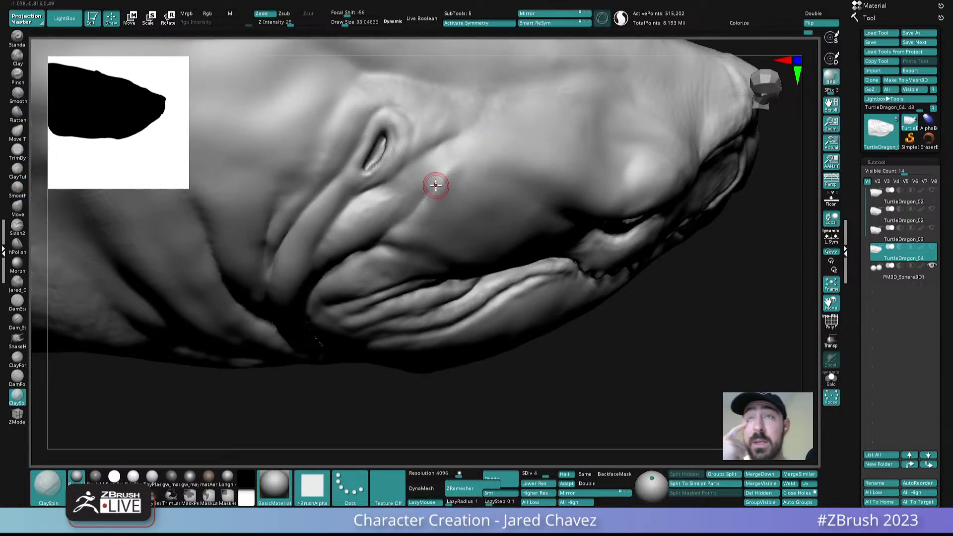
- Layer more ClaySpin strokes along the diagonal fold between the ear opening and the cheek
mouse_move(450, 175)
right_down()
mouse_move(440, 151)
mouse_move(466, 151)
mouse_move(460, 171)
mouse_move(440, 165)
right_up()
drag(440, 163, 397, 213)
right_drag(400, 168, 403, 196)
mouse_move(420, 176)
mouse_down()
mouse_move(387, 221)
mouse_move(360, 228)
mouse_up()
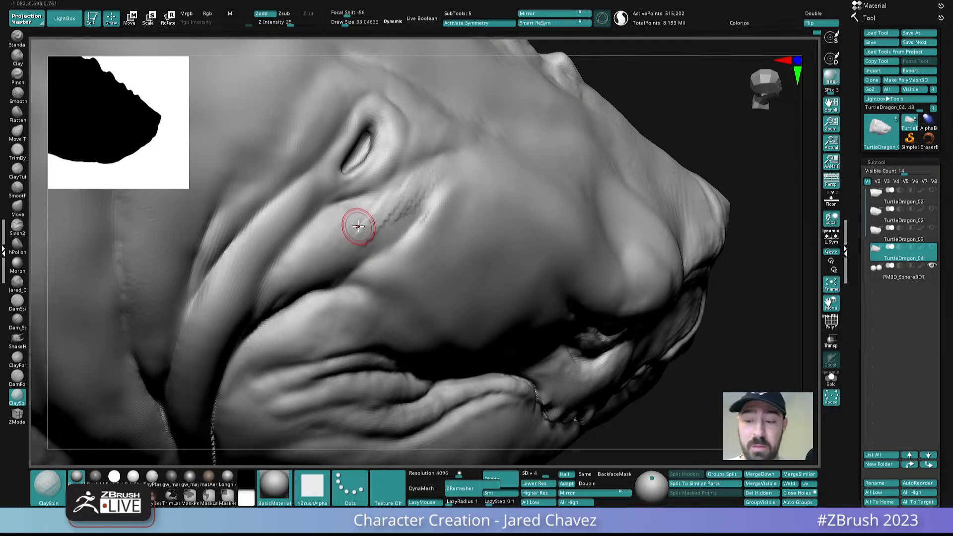
right_drag(433, 184, 431, 210)
drag(440, 161, 400, 204)
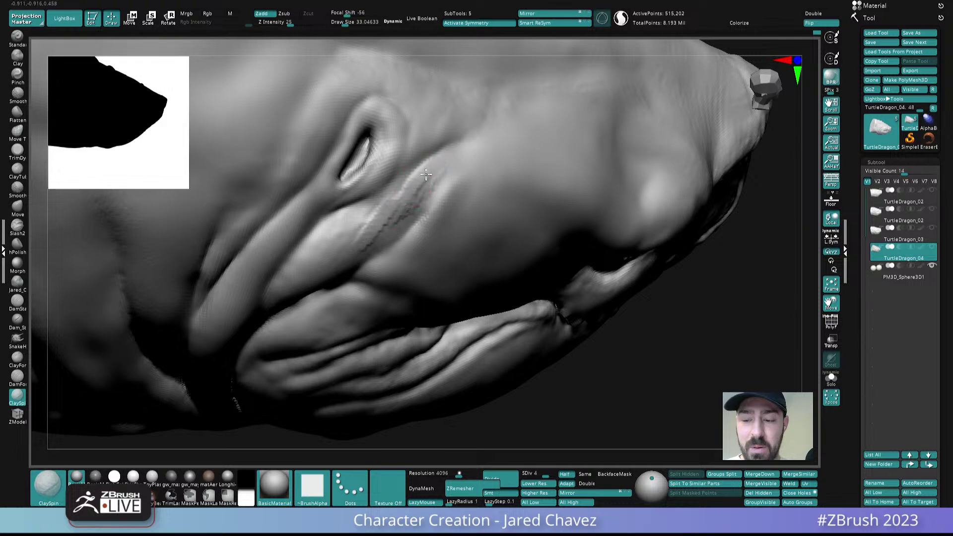
drag(437, 161, 392, 213)
right_drag(414, 199, 419, 156)
mouse_move(429, 175)
mouse_down()
mouse_move(360, 249)
mouse_move(314, 257)
mouse_up()
- Smooth the layered strokes between the ear opening and the cheek
mouse_move(455, 255)
ctrl+right_down()
mouse_move(464, 206)
mouse_move(419, 158)
mouse_move(438, 123)
ctrl+right_up()
shift+drag(439, 124, 362, 174)
mouse_move(416, 156)
shift+mouse_down()
mouse_move(357, 206)
mouse_move(325, 180)
mouse_move(304, 206)
shift+mouse_up()
- Add ClaySpin volume just above the deep cheek crease at draw size about 26, and smooth it
mouse_move(323, 171)
right_down()
mouse_move(340, 210)
mouse_move(340, 159)
mouse_move(356, 224)
mouse_move(335, 235)
mouse_move(329, 203)
mouse_move(329, 226)
right_up()
key(s)
click(347, 217)
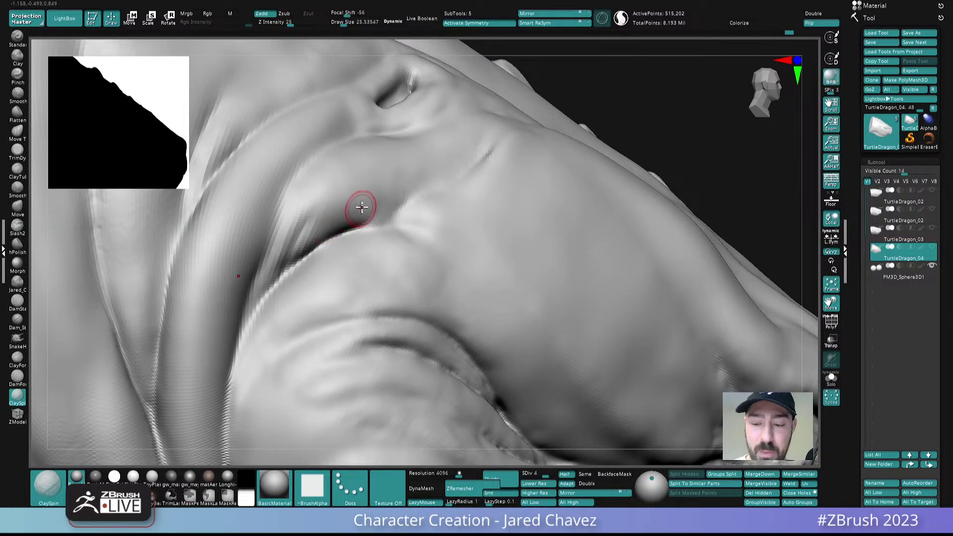
right_drag(329, 222, 336, 228)
drag(336, 228, 313, 241)
right_drag(313, 241, 363, 209)
shift+drag(363, 209, 346, 214)
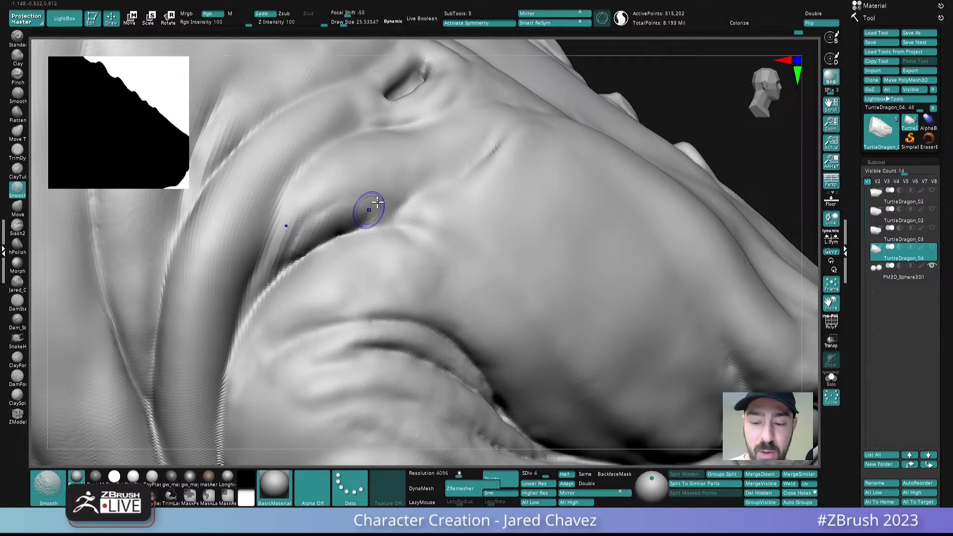
- Adjust the folds around the deep cheek crease with the Move brush at draw size about 42
right_drag(291, 266, 286, 212)
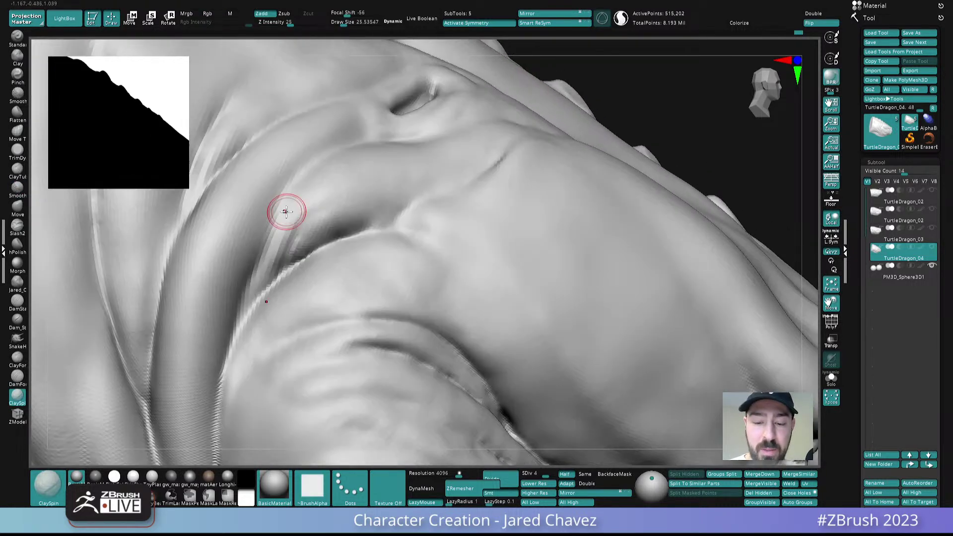
key(b)
key(m)
key(v)
key(s)
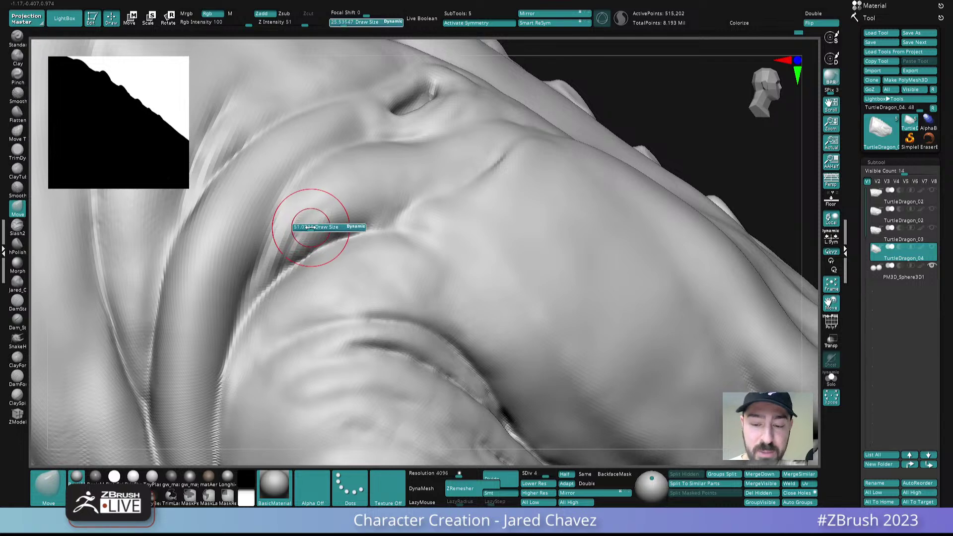
drag(309, 227, 308, 227)
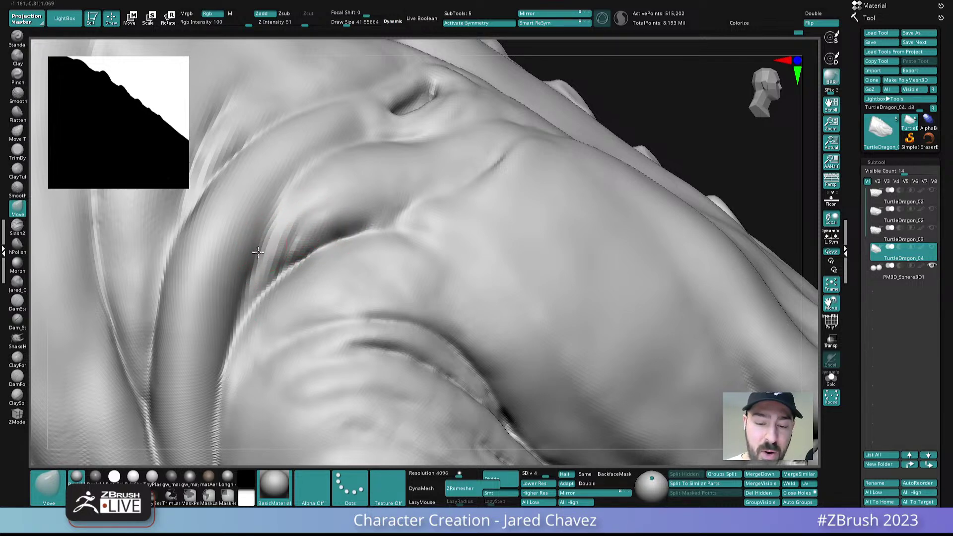
right_drag(319, 156, 271, 278)
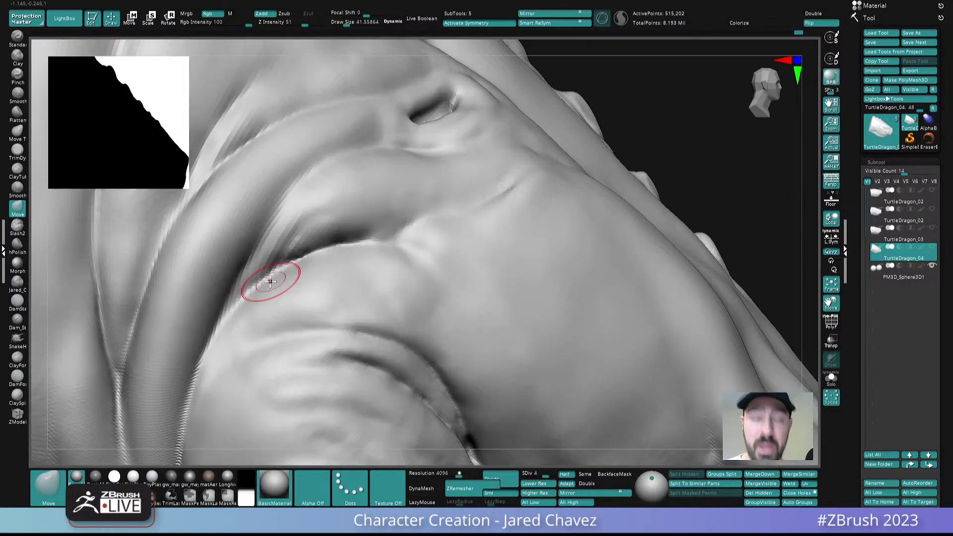
alt+right_drag(350, 268, 412, 178)
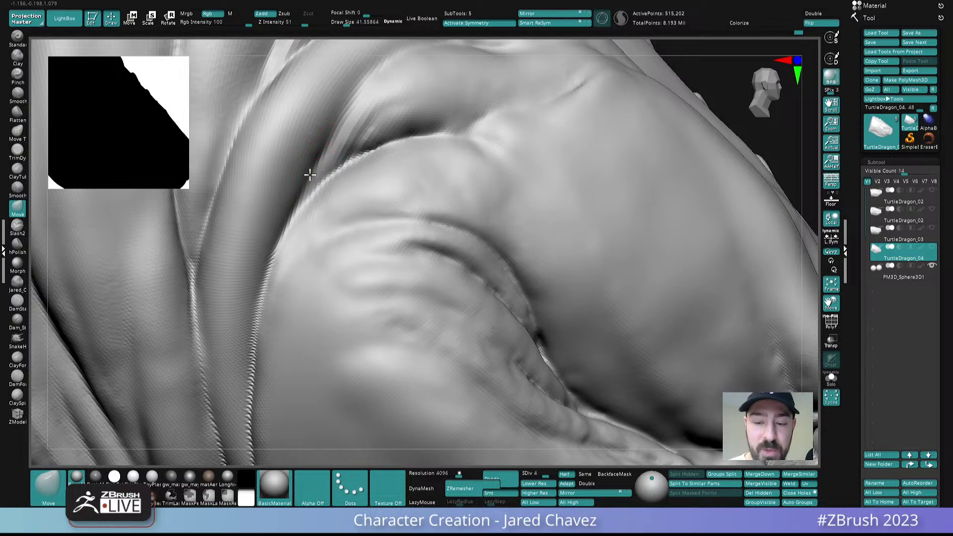
- Build up the cheek folds with ClaySpin strokes at draw size about 19, and smooth them
mouse_move(273, 255)
right_down()
mouse_move(431, 270)
mouse_move(453, 202)
mouse_move(472, 240)
mouse_move(461, 218)
mouse_move(444, 286)
mouse_move(438, 217)
mouse_move(455, 285)
mouse_move(463, 260)
mouse_move(472, 298)
right_up()
click(18, 397)
mouse_move(471, 298)
right_down()
mouse_move(487, 272)
mouse_move(479, 285)
right_up()
key(s)
click(476, 271)
mouse_move(499, 252)
mouse_down()
mouse_move(392, 293)
mouse_move(350, 328)
mouse_up()
mouse_move(405, 295)
mouse_down()
mouse_move(486, 248)
mouse_move(374, 317)
mouse_up()
right_drag(434, 285, 429, 261)
shift+drag(427, 283, 356, 338)
- Add another pass of ClaySpin strokes along the same folds and blend it with smoothing
mouse_move(416, 309)
right_down()
mouse_move(419, 336)
mouse_move(400, 263)
right_up()
drag(437, 245, 309, 313)
mouse_move(357, 291)
mouse_down()
mouse_move(299, 324)
mouse_move(455, 235)
mouse_up()
right_drag(422, 259, 417, 291)
shift+drag(437, 236, 370, 282)
shift+drag(329, 312, 419, 249)
- Load the detailed Allosaurus head tool containing the Head_High, Teeth and Eyes subtools from the project files
ctrl+right_drag(421, 243, 441, 57)
mouse_move(462, 201)
right_down()
mouse_move(453, 270)
mouse_move(473, 259)
right_up()
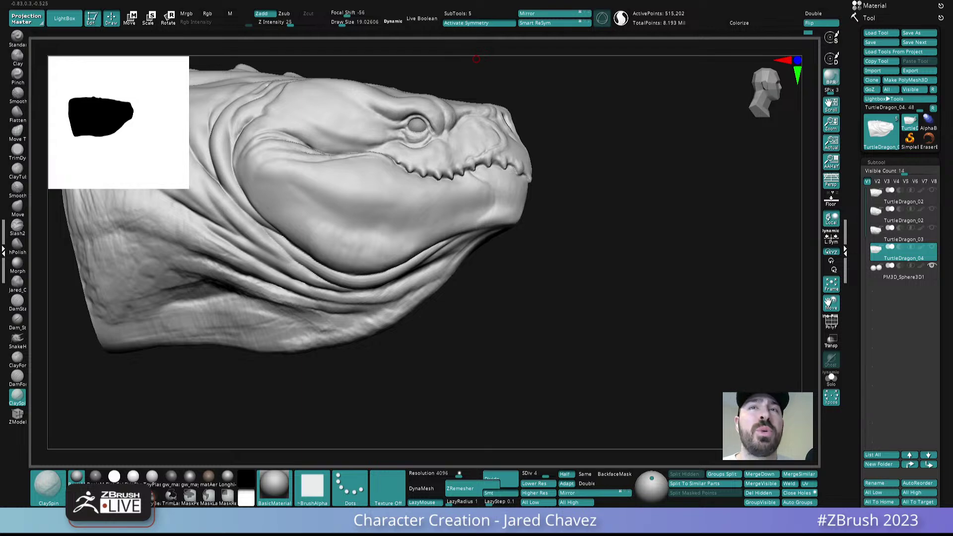
drag(477, 59, 573, 271)
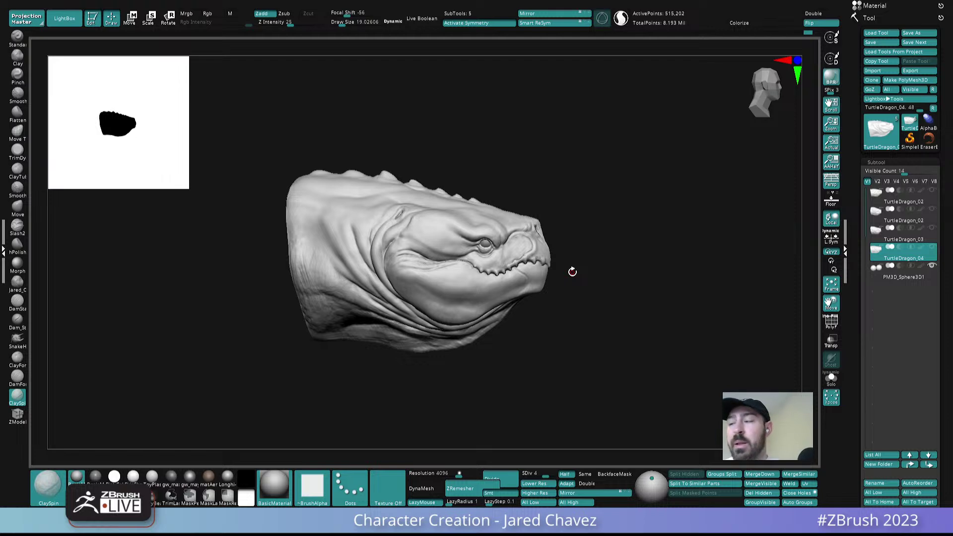
click(886, 32)
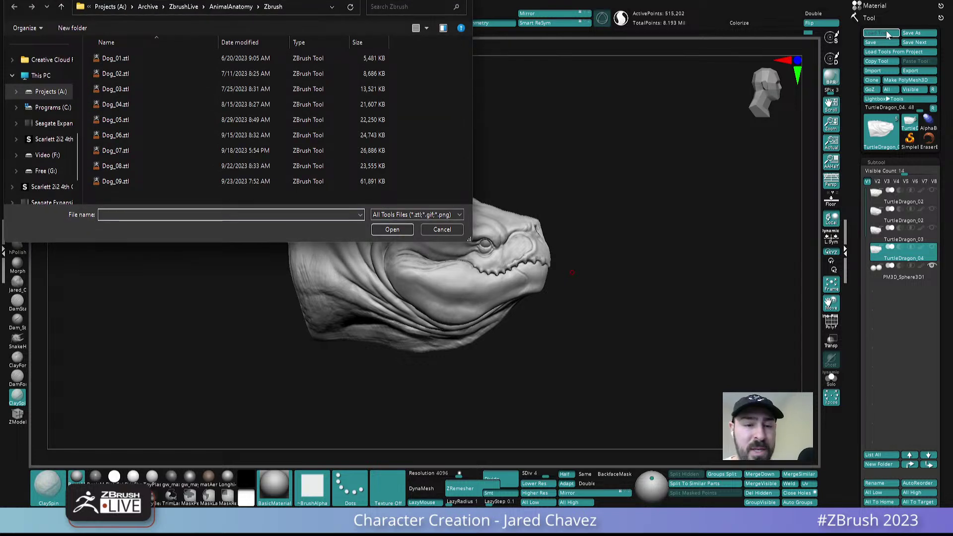
click(236, 8)
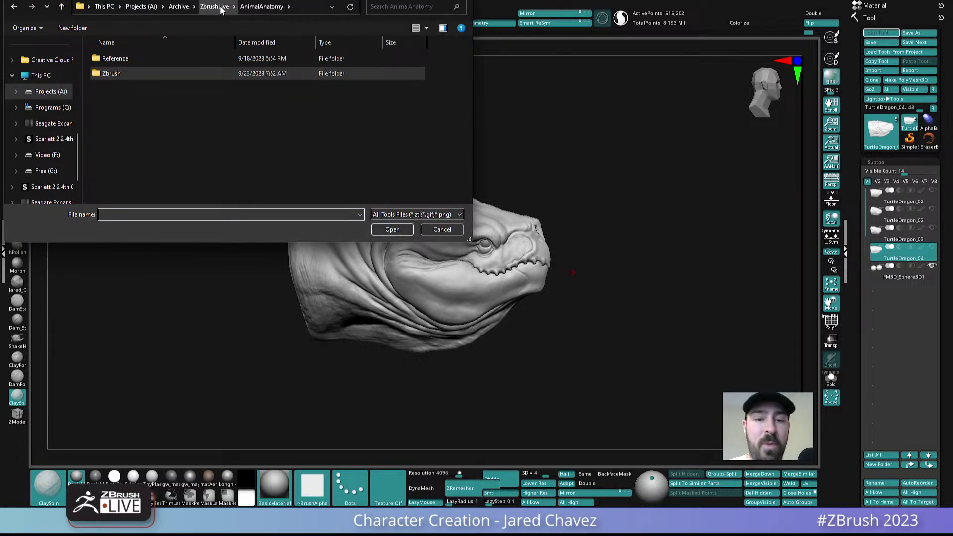
click(221, 10)
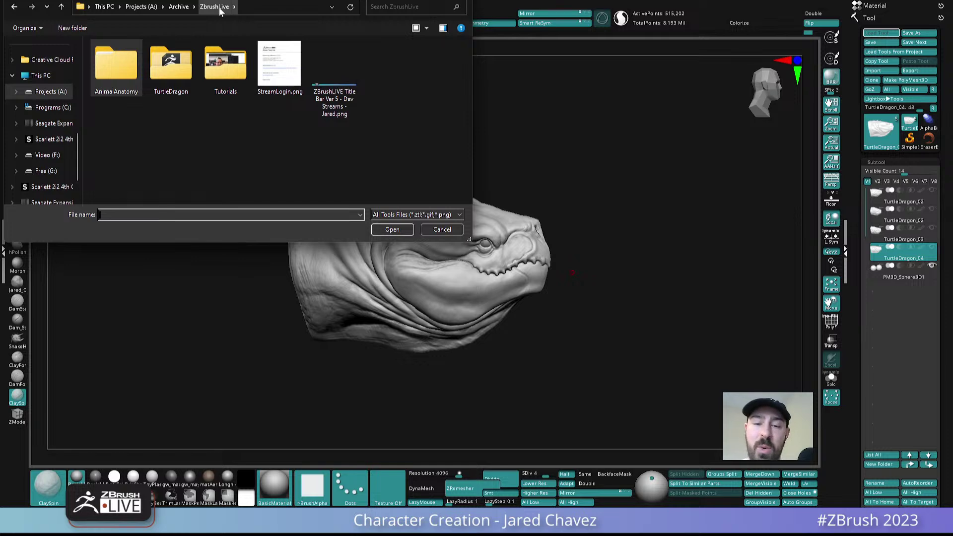
click(179, 7)
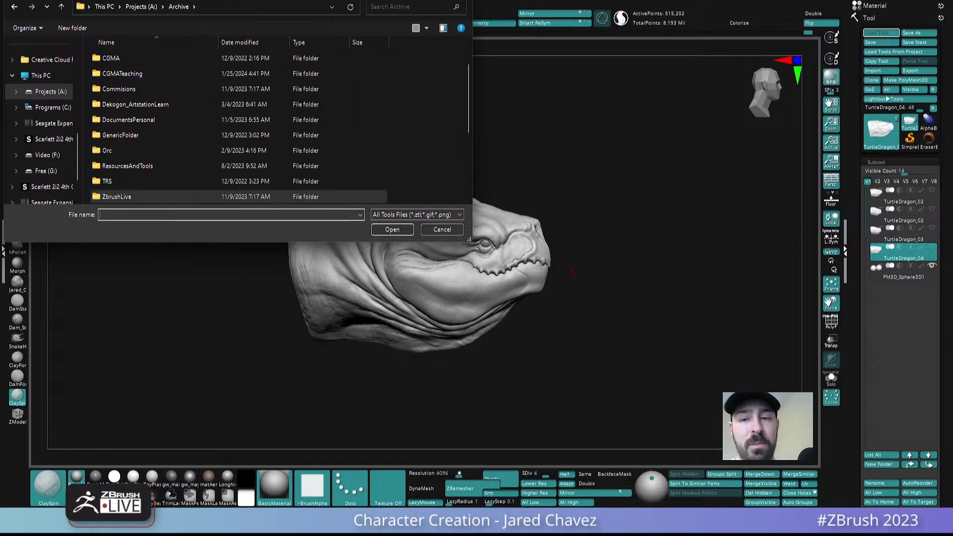
key(Escape)
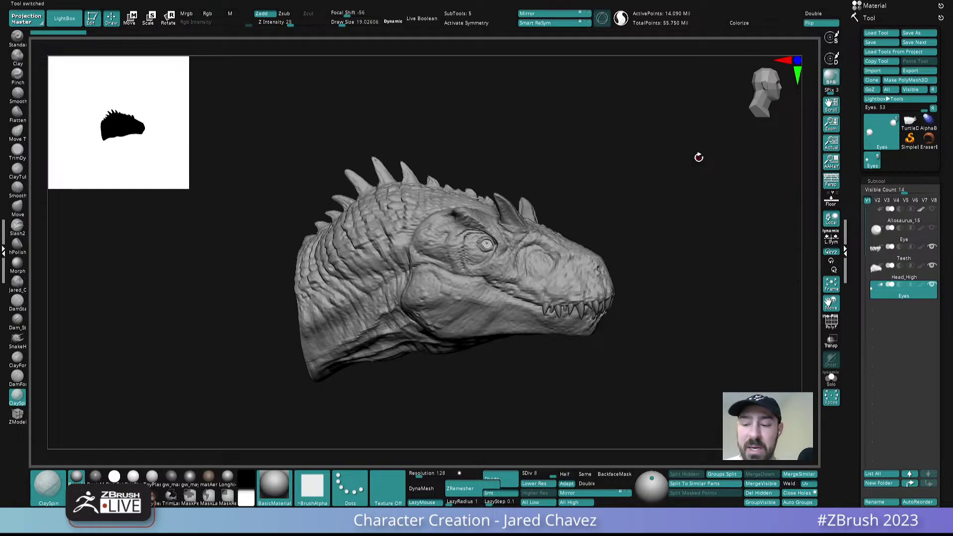
- Select the Head_High subtool and preview the Allosaurus head at a lower subdivision level
drag(611, 296, 620, 289)
alt+click(547, 274)
drag(543, 473, 560, 468)
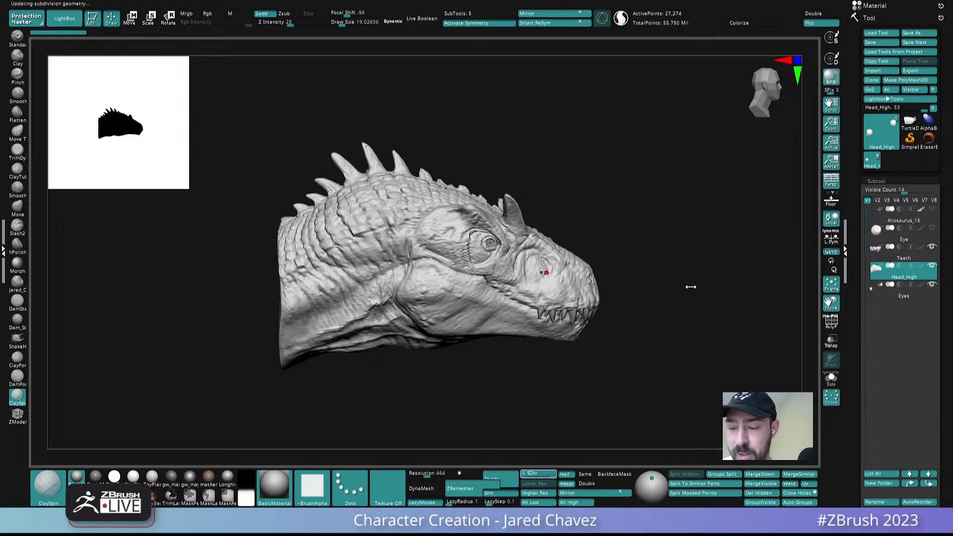
- Hide the ProportionFix, Variation, Integration, Rescale, Inflate and Horns sculpt layers of Head_High
click(891, 181)
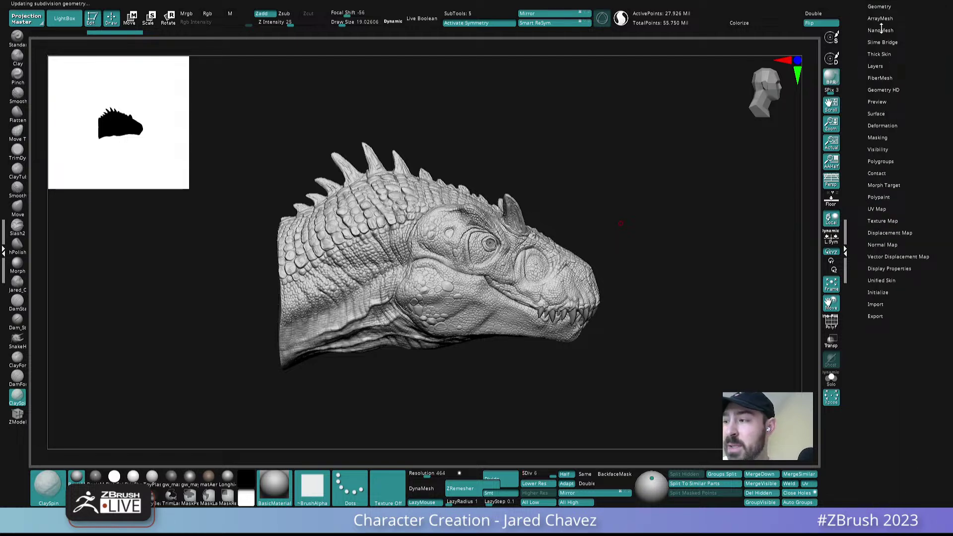
click(876, 66)
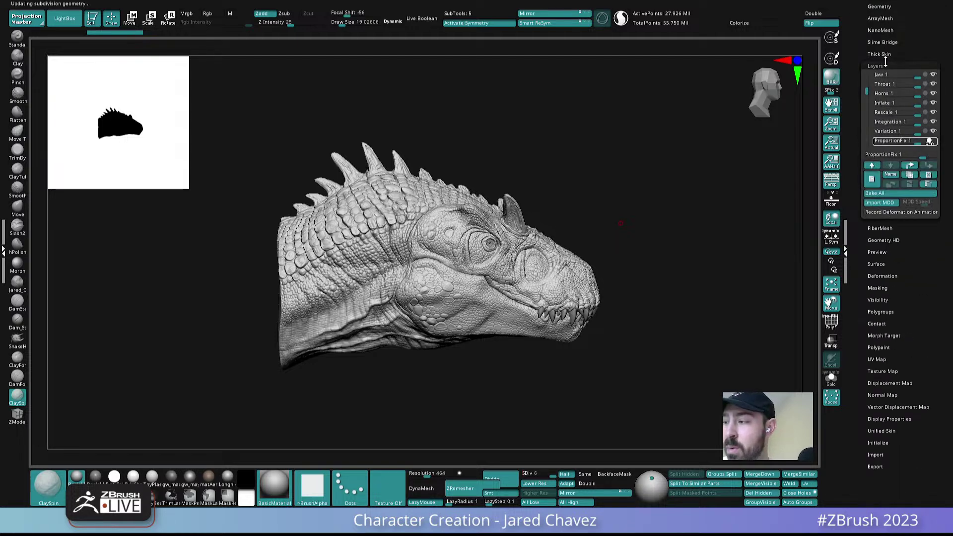
click(936, 143)
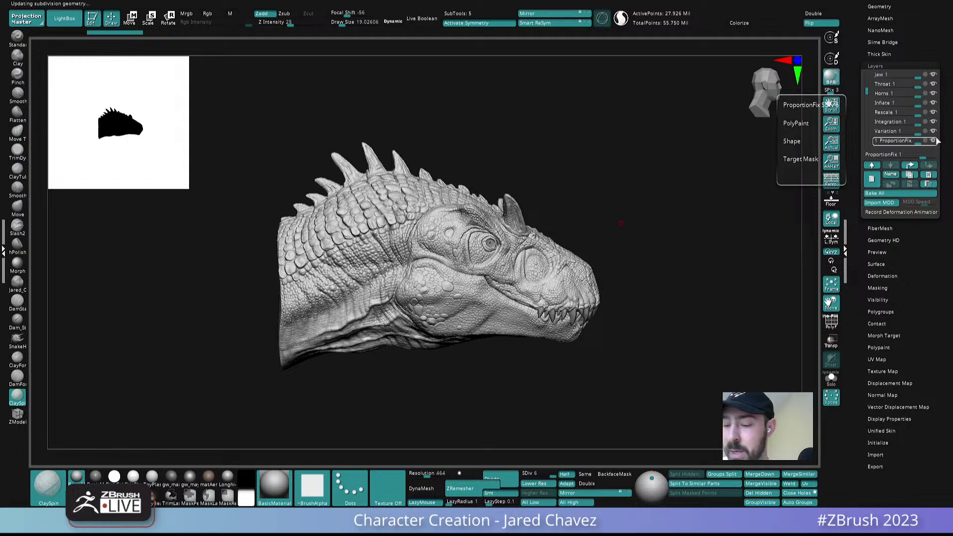
click(936, 123)
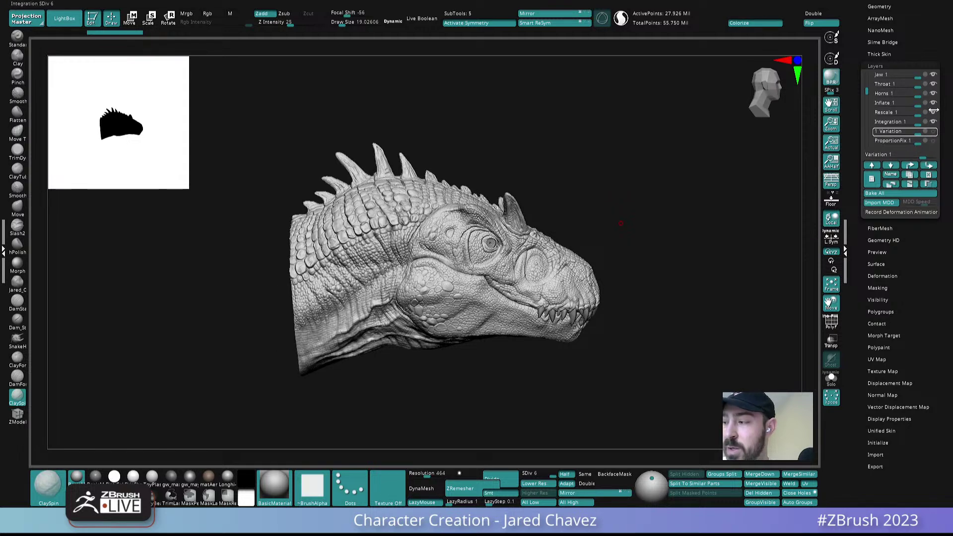
click(936, 113)
click(934, 94)
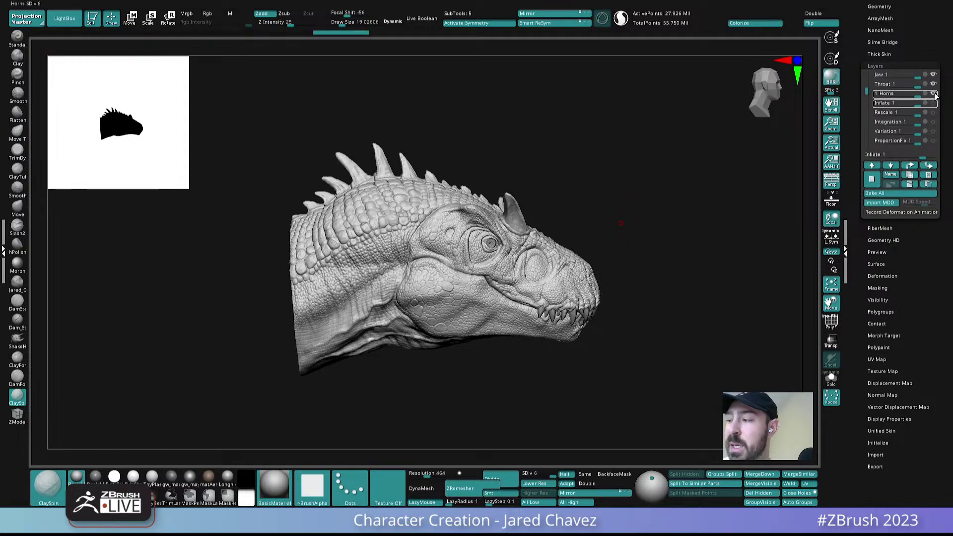
- Hide the remaining Throat, Jaw, FaceSnoutTop and NeckBackScales layers to show Head_High's base forms from the other side
drag(867, 92, 871, 57)
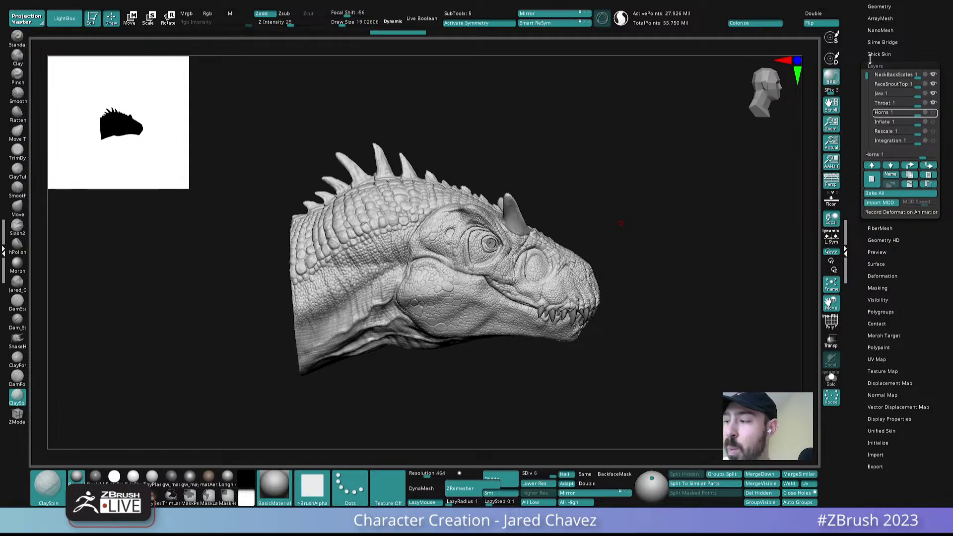
click(934, 103)
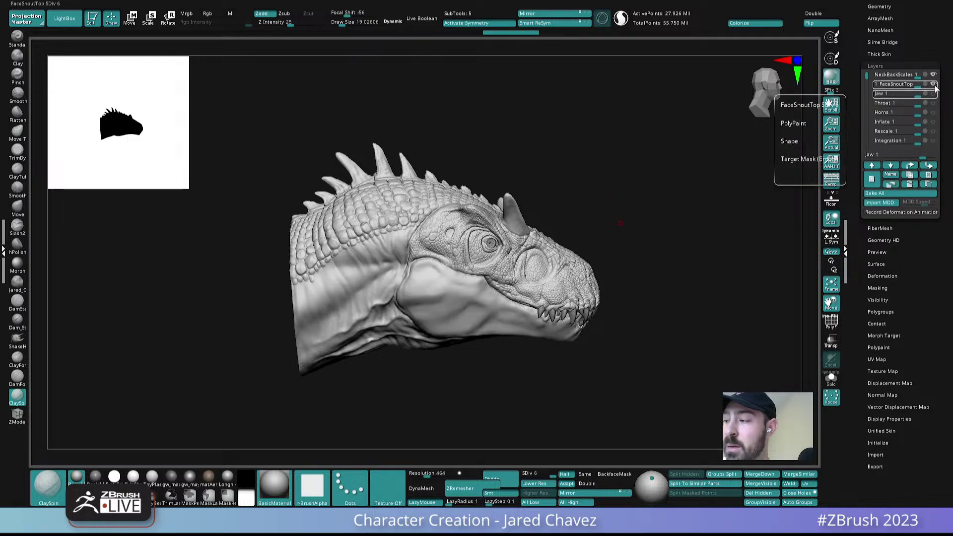
click(934, 84)
click(932, 75)
drag(676, 287, 542, 281)
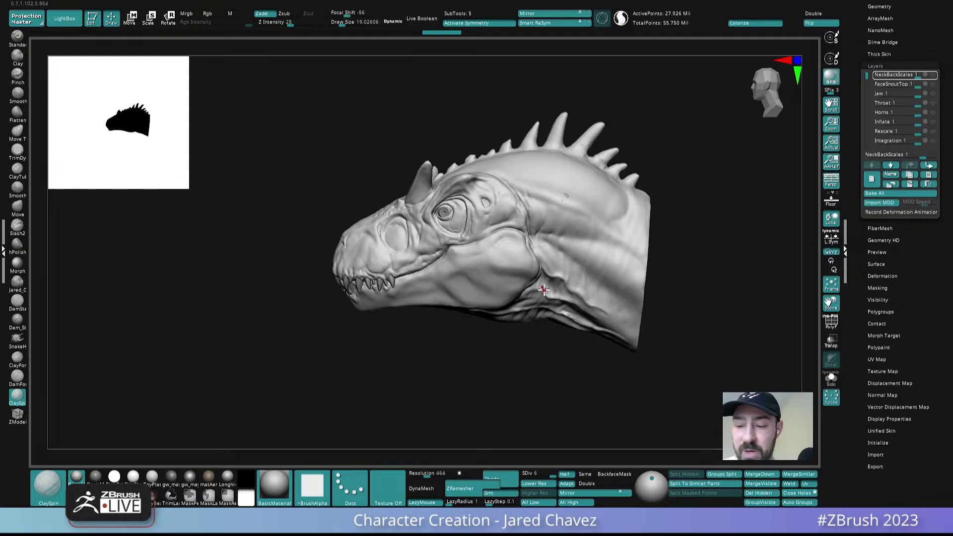
- Compare the TurtleDragon_04 head with the layer-free Head_High by switching between the two tools
drag(946, 148, 946, 276)
click(909, 62)
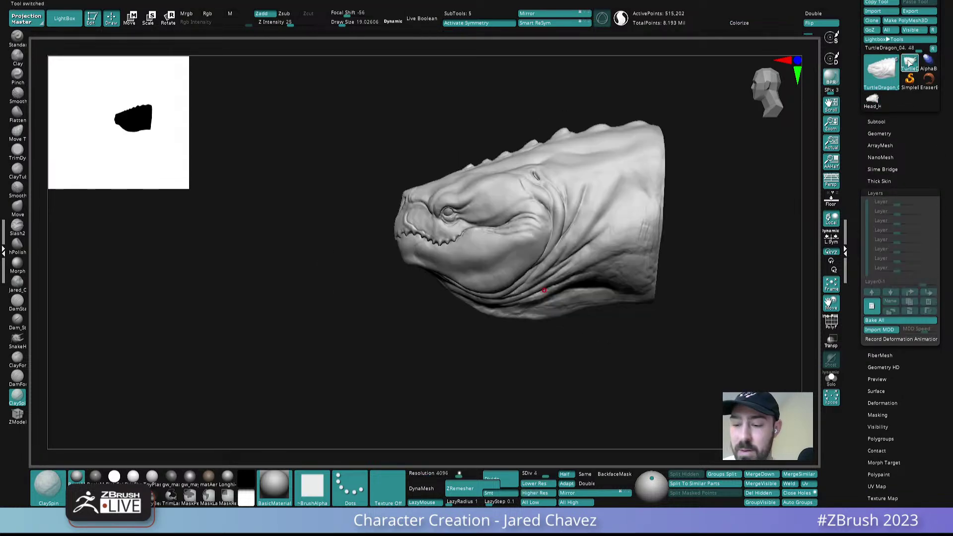
click(870, 101)
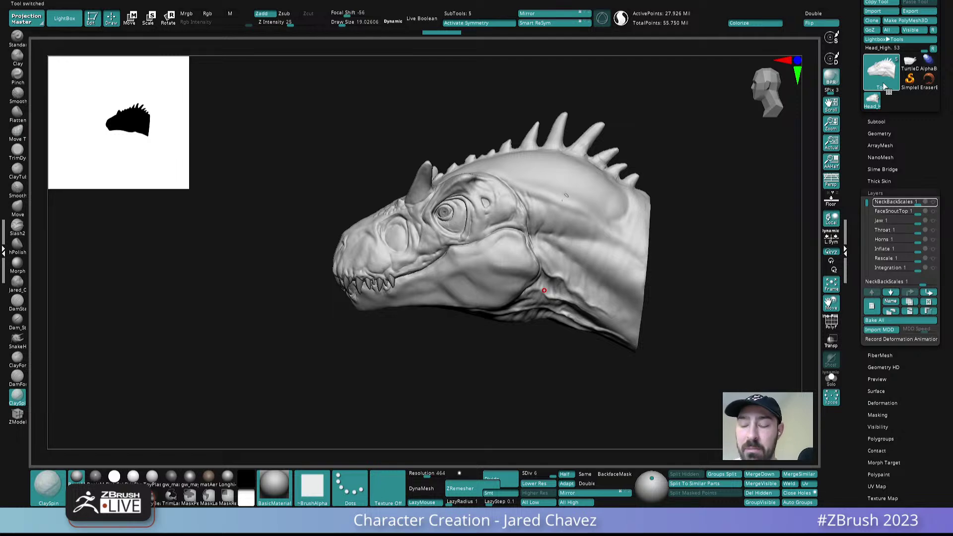
- Load the earlier Allosaurus tool containing the Allosaurus_06 and Allosaurus_07 subtools
click(882, 121)
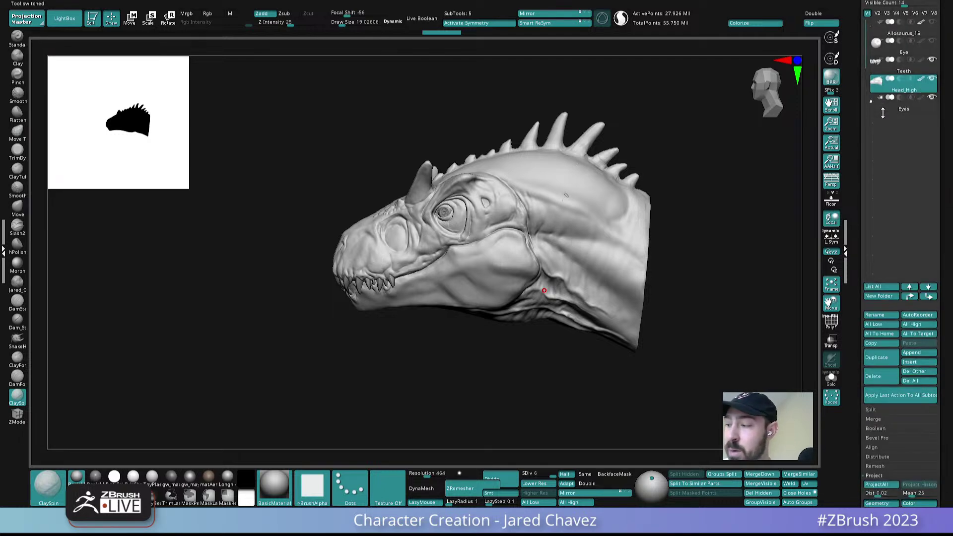
drag(944, 68, 944, 191)
drag(945, 31, 944, 94)
click(884, 32)
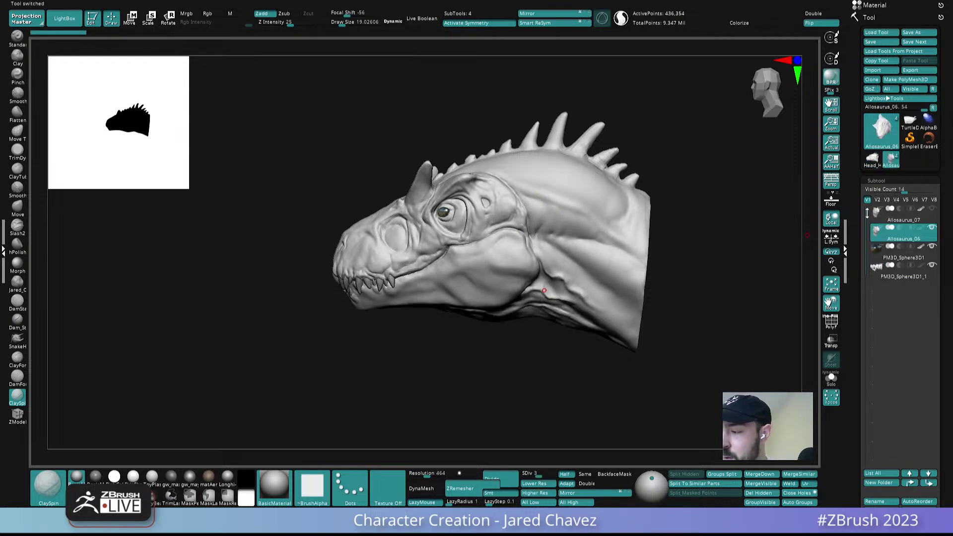
- Isolate the Allosaurus_07 subtool in Solo mode and examine its rough sculpted surface
click(878, 215)
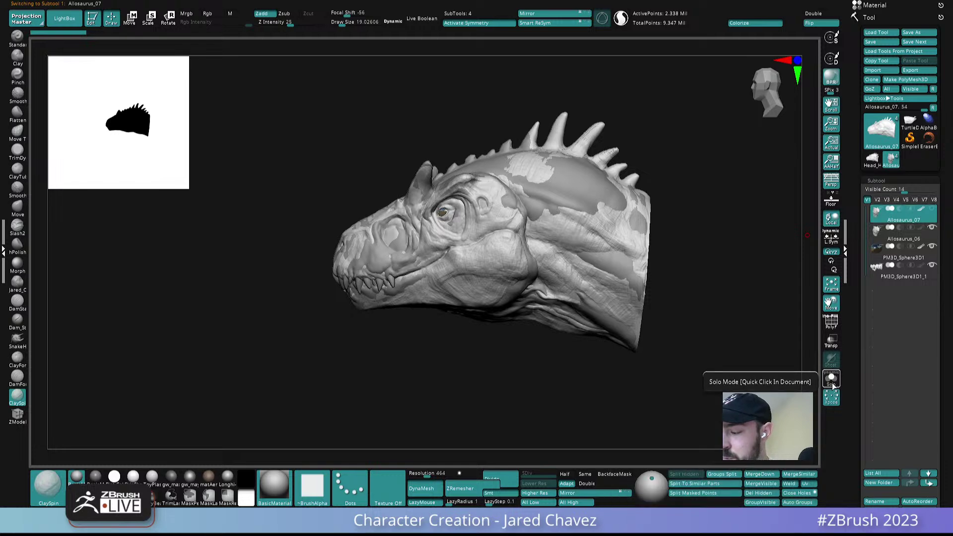
click(831, 380)
right_drag(532, 288, 566, 273)
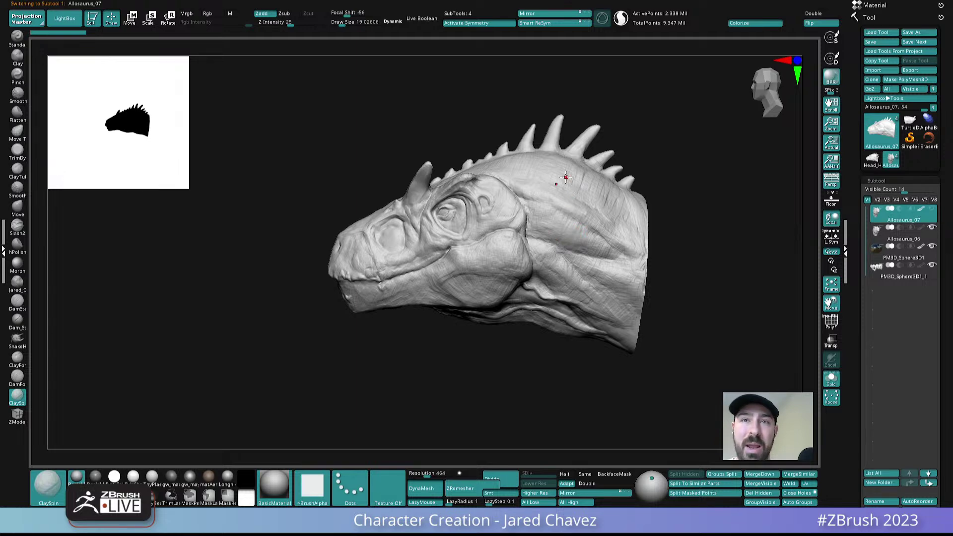
- Select the Allosaurus_06 subtool and examine the smoothed forms around its eye, jaw and neck up close
click(876, 237)
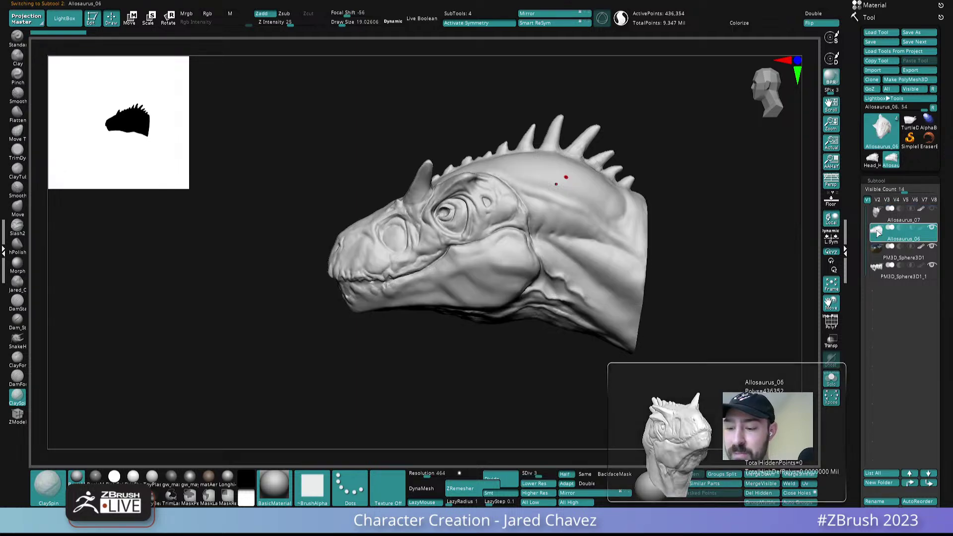
right_drag(572, 226, 576, 238)
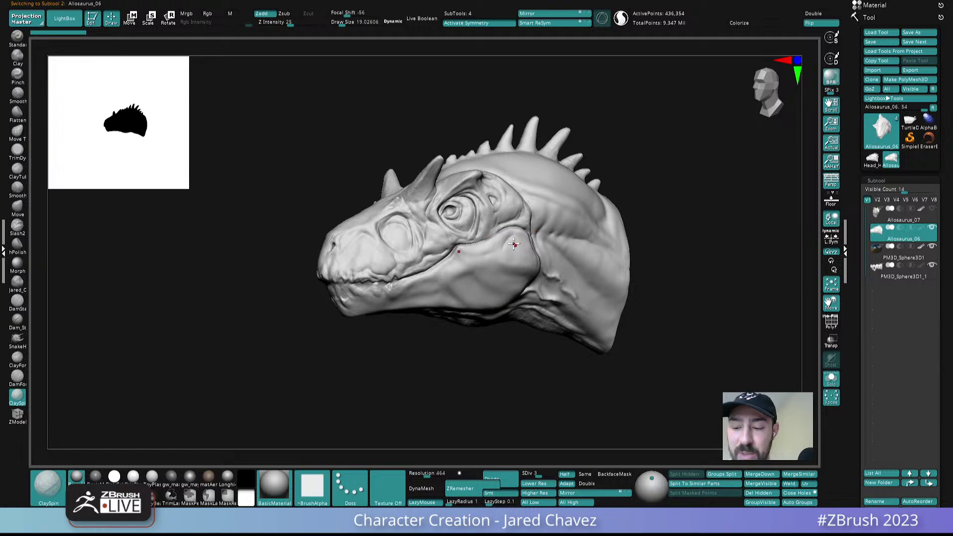
ctrl+right_drag(491, 244, 506, 311)
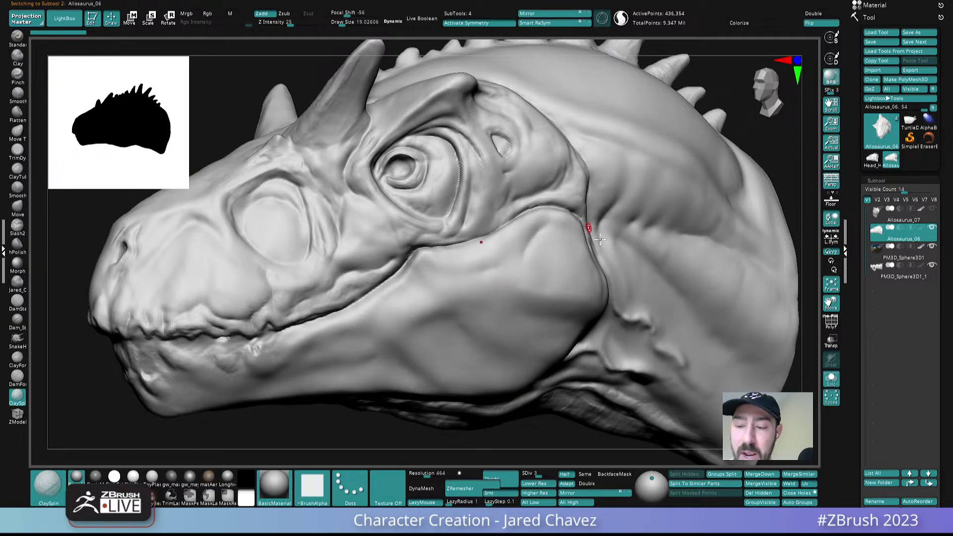
ctrl+right_drag(586, 260, 589, 217)
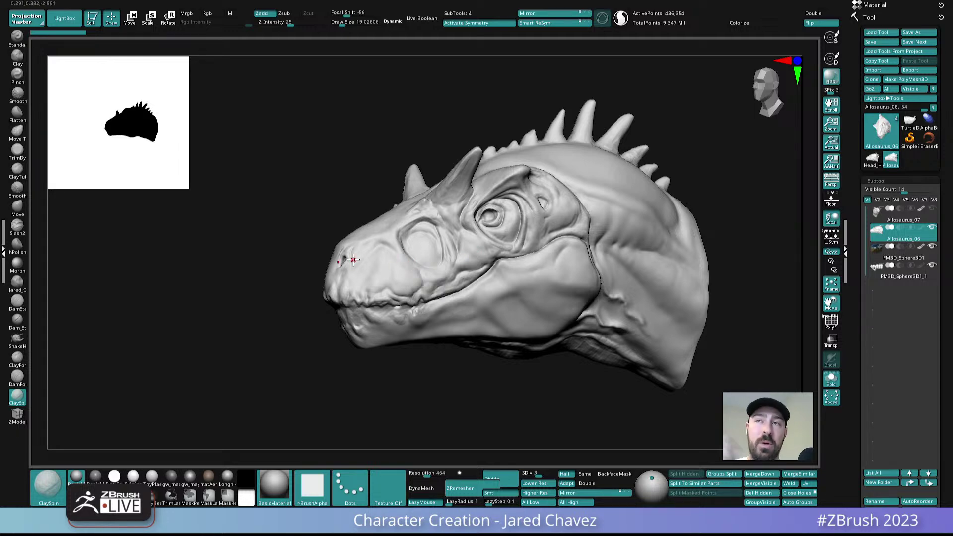
- Switch to TurtleDragon_04, examine its cheek and neck folds, and compare them with the Head_High tool
click(909, 122)
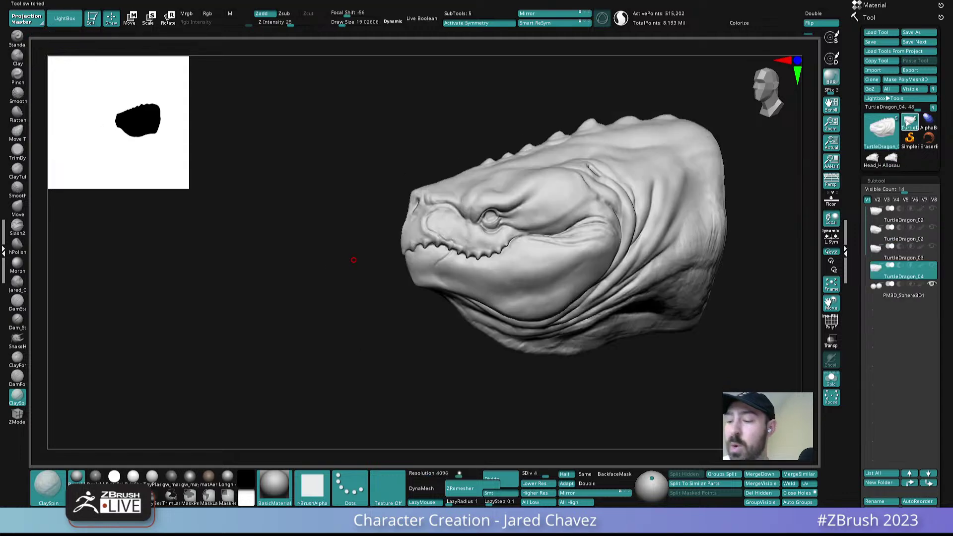
alt+right_drag(602, 263, 521, 258)
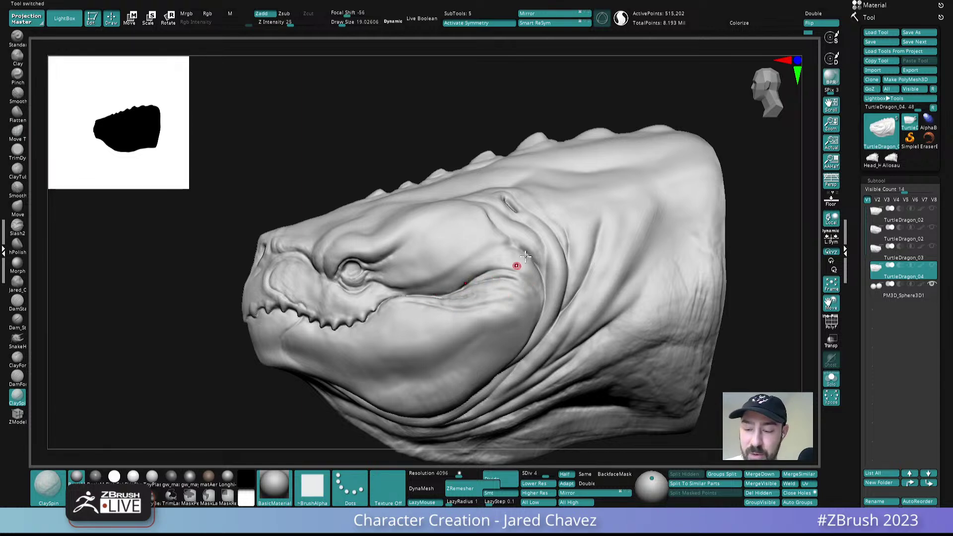
alt+right_drag(544, 335, 525, 272)
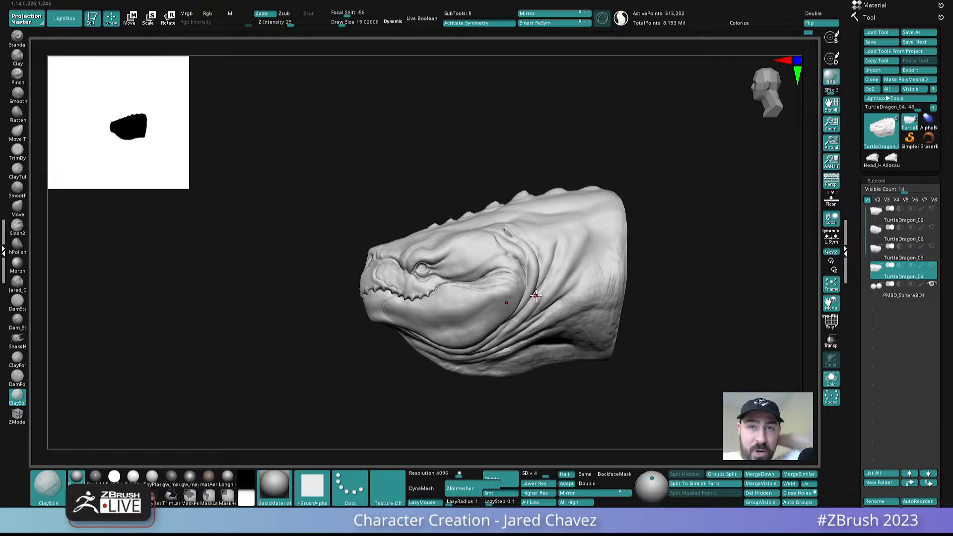
click(872, 158)
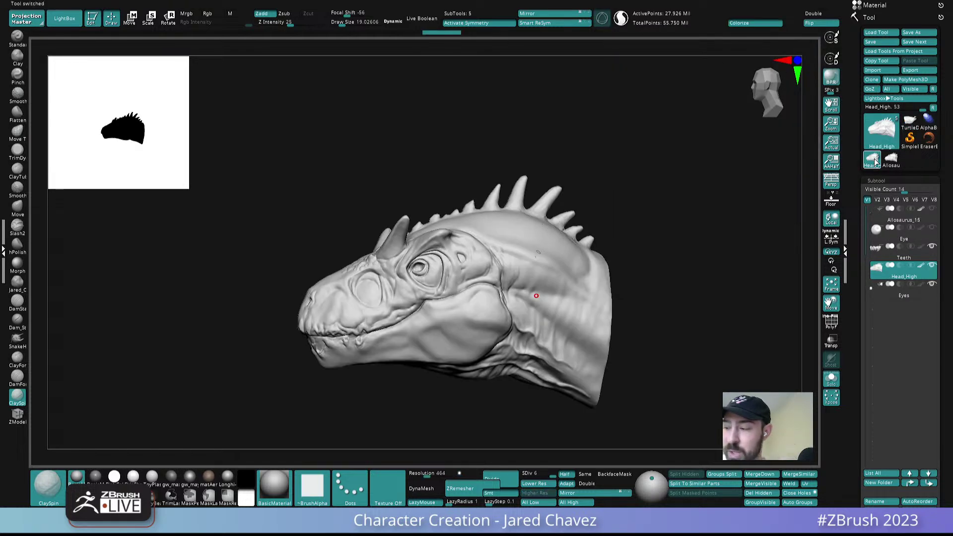
- Show the NeckBackScales and FaceSnoutTop layers of Head_High and inspect the scales they add
click(878, 180)
click(884, 66)
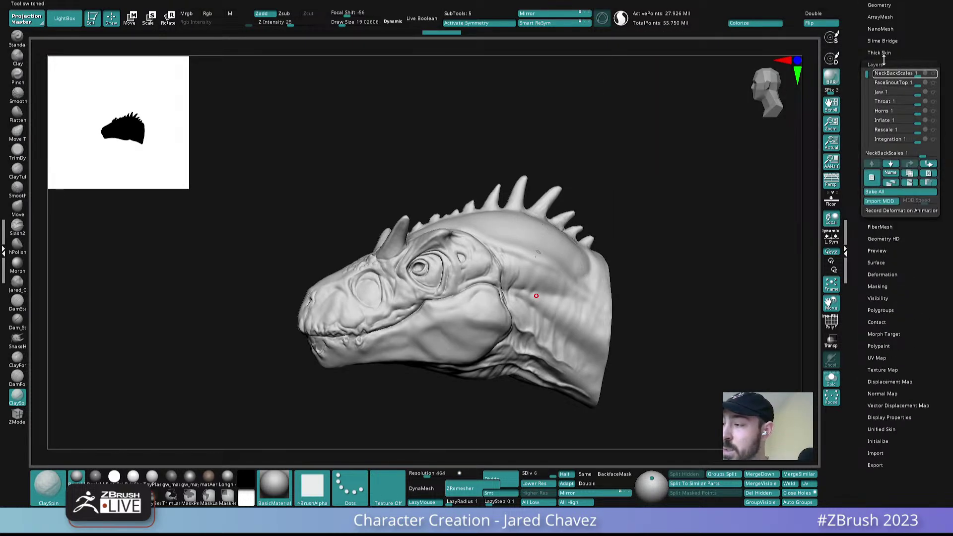
click(934, 74)
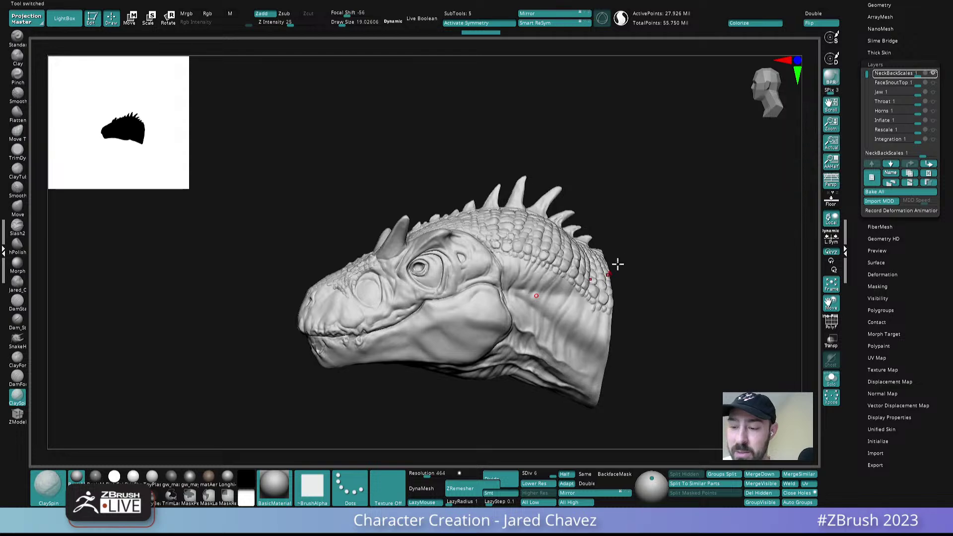
right_drag(527, 211, 537, 276)
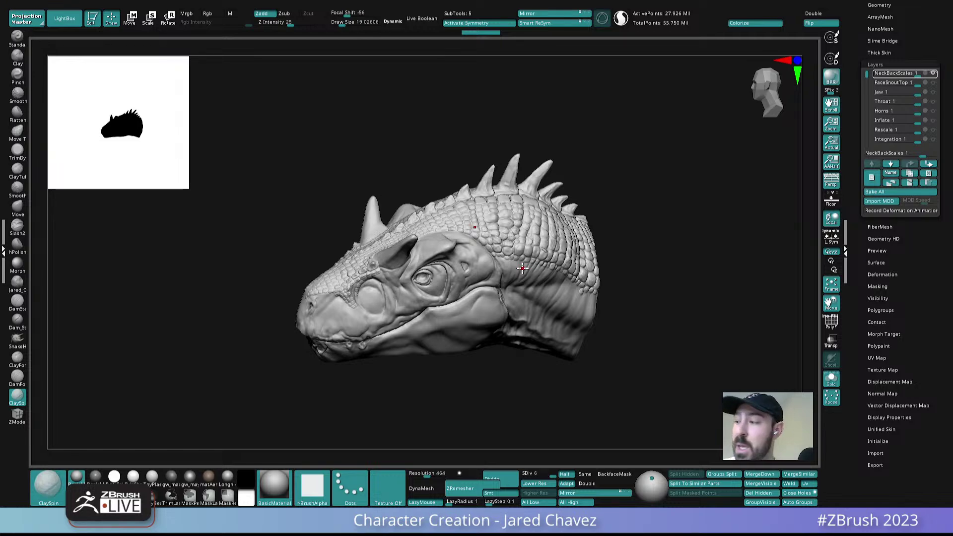
click(934, 83)
right_drag(509, 283, 480, 302)
- Show the Jaw and Throat layers of Head_High and leave Solo mode to display the teeth and eyes
click(933, 92)
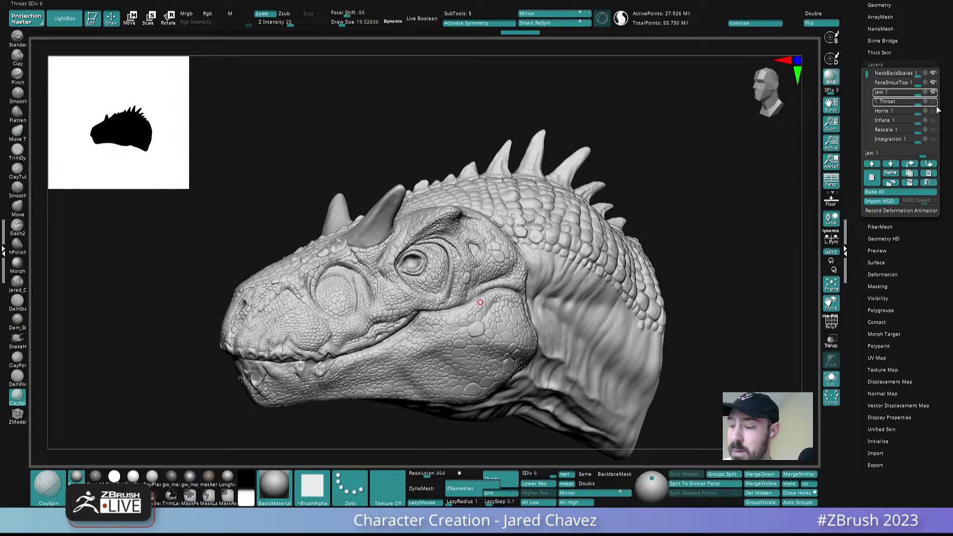
click(934, 101)
alt+right_drag(616, 341, 568, 207)
click(832, 376)
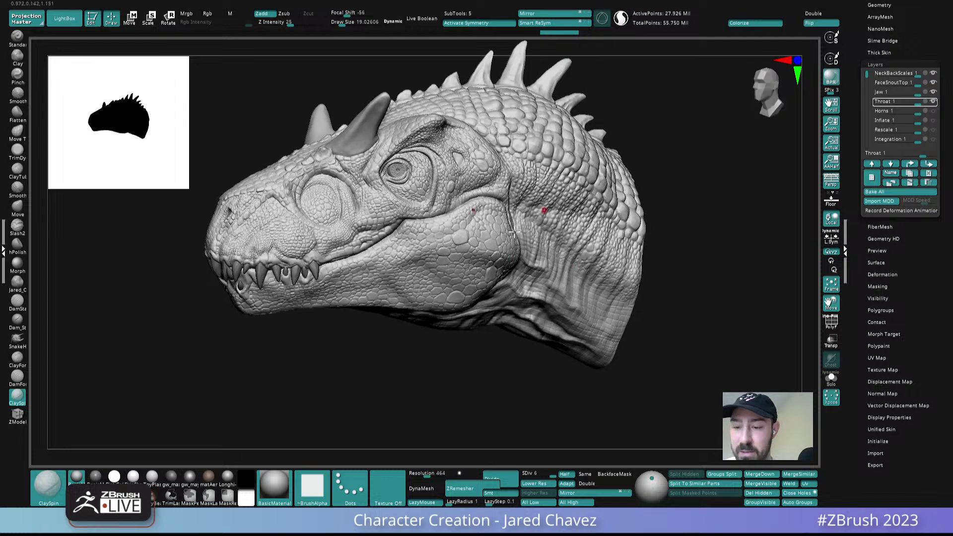
right_drag(639, 296, 620, 299)
right_click(621, 300)
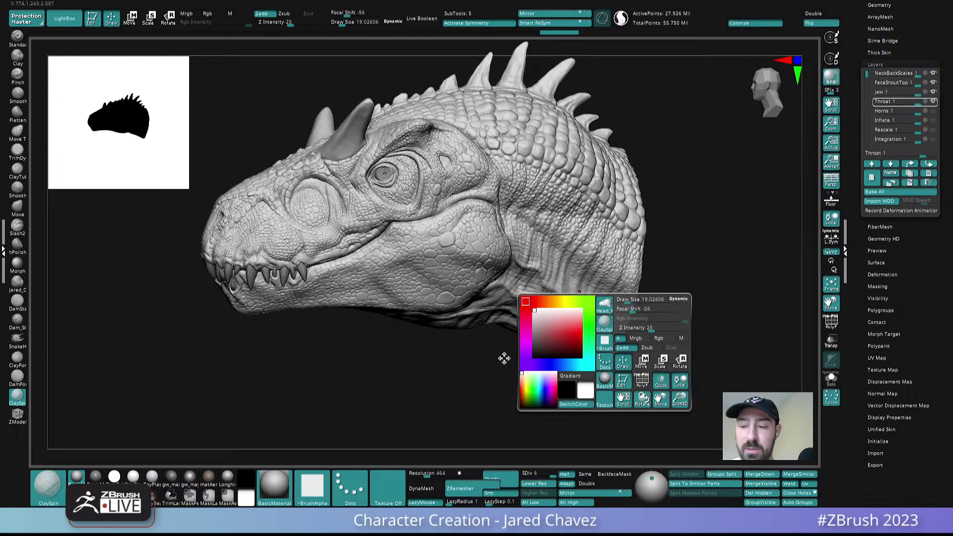
- Show the Horns, Inflate, Rescale, Integration, Variation and ProportionFix layers and inspect the finished scales up close
click(933, 112)
click(933, 121)
click(933, 130)
click(933, 139)
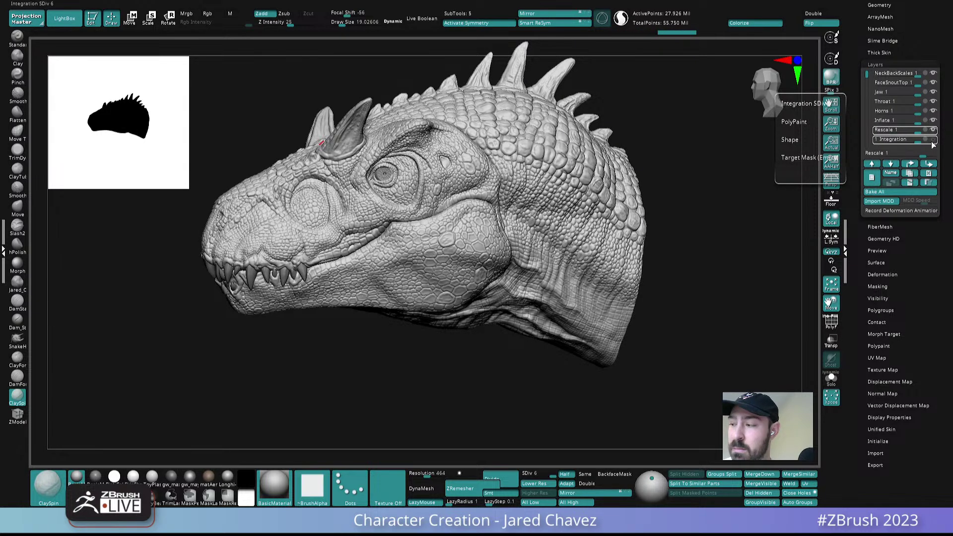
drag(868, 76, 869, 86)
click(934, 130)
click(935, 140)
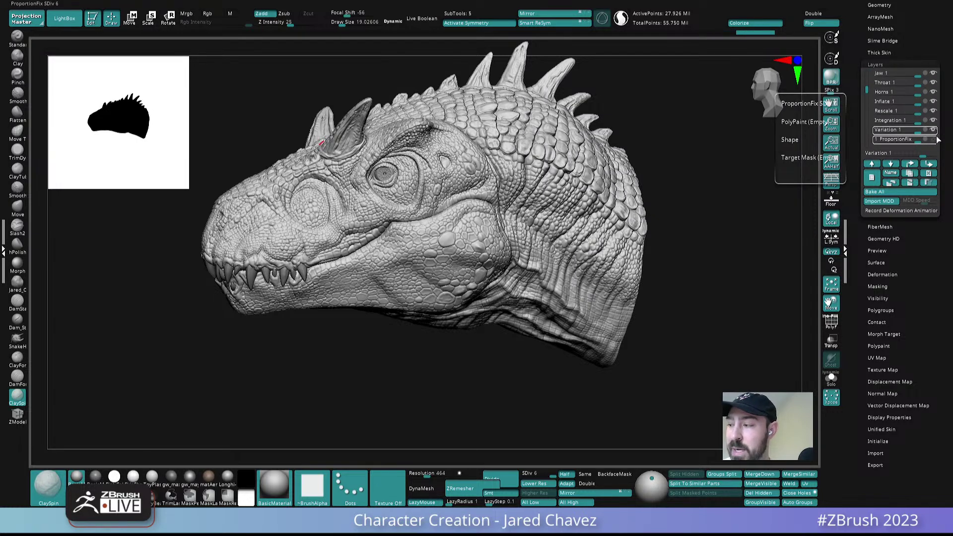
alt+right_drag(605, 232, 464, 326)
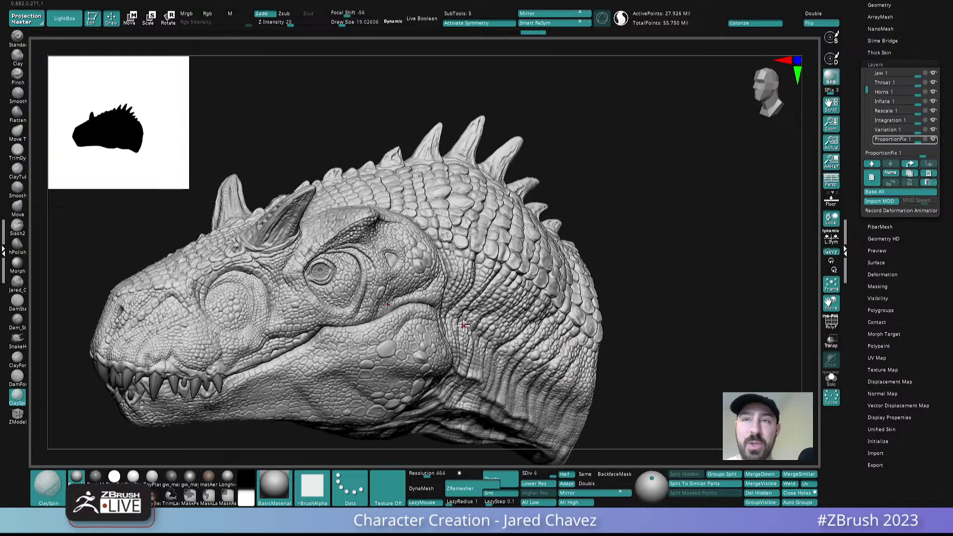
mouse_move(490, 235)
alt+right_down()
mouse_move(528, 291)
mouse_move(484, 237)
alt+right_up()
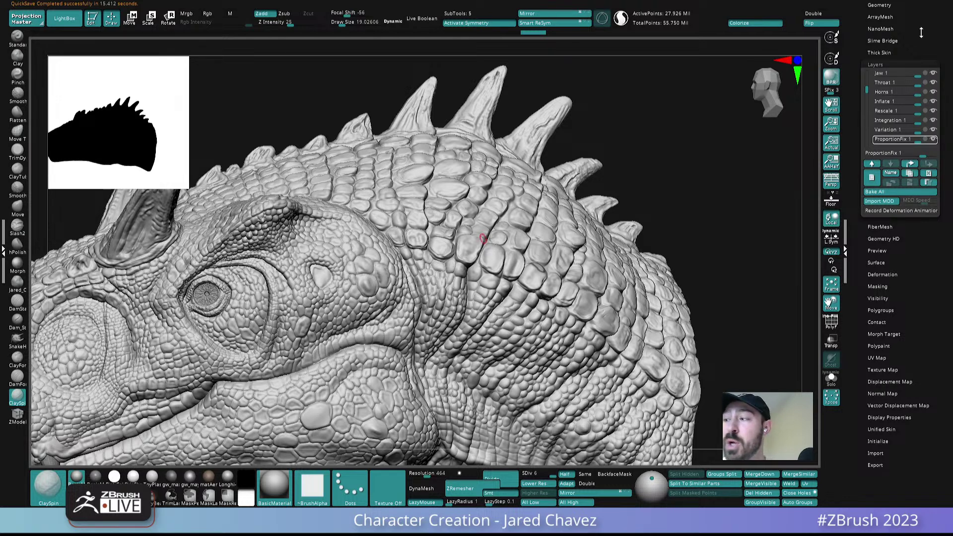
- Isolate the Allosaurus_07 subtool in Solo mode to view the whole head, and load the earlier Allosaurus_01 tool
drag(922, 37, 921, 81)
click(881, 36)
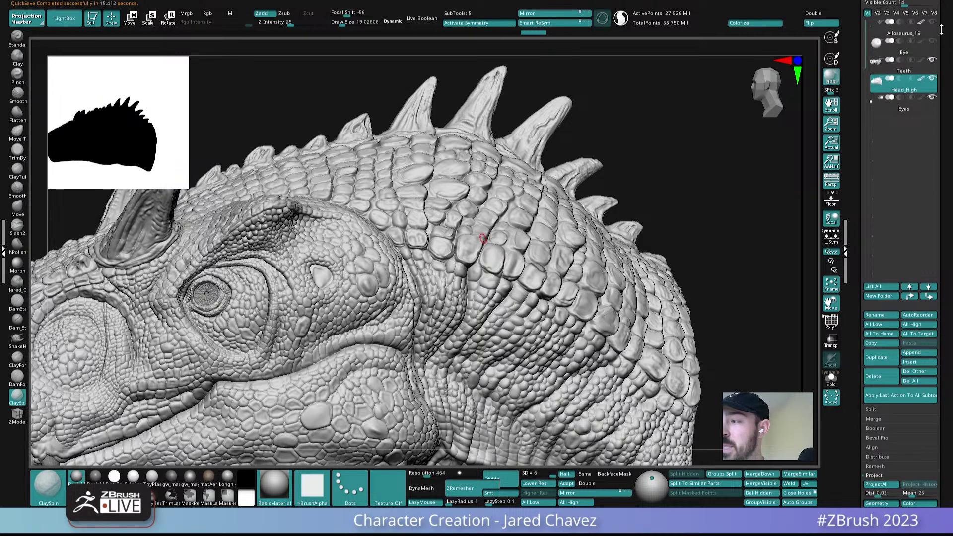
drag(933, 21, 931, 65)
click(891, 57)
click(877, 116)
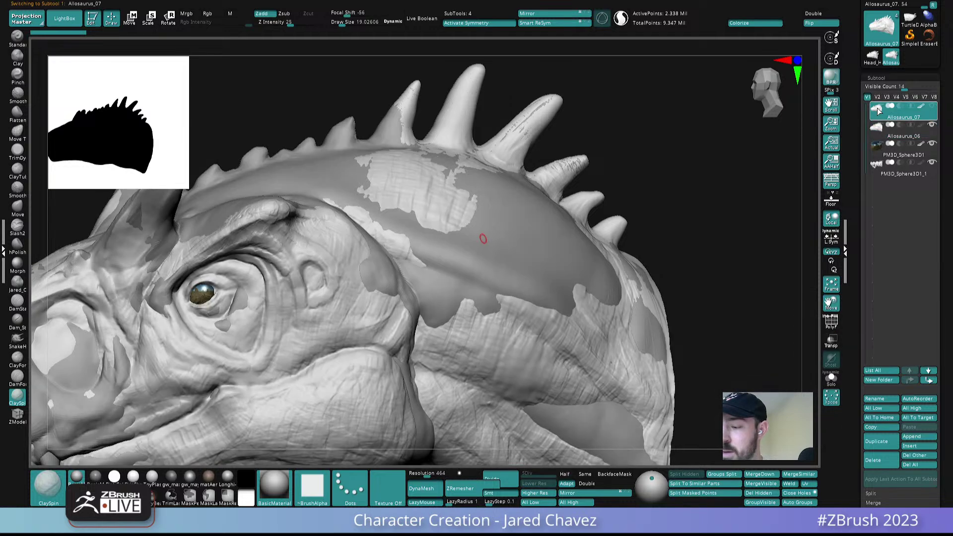
click(836, 384)
ctrl+right_drag(604, 322, 557, 275)
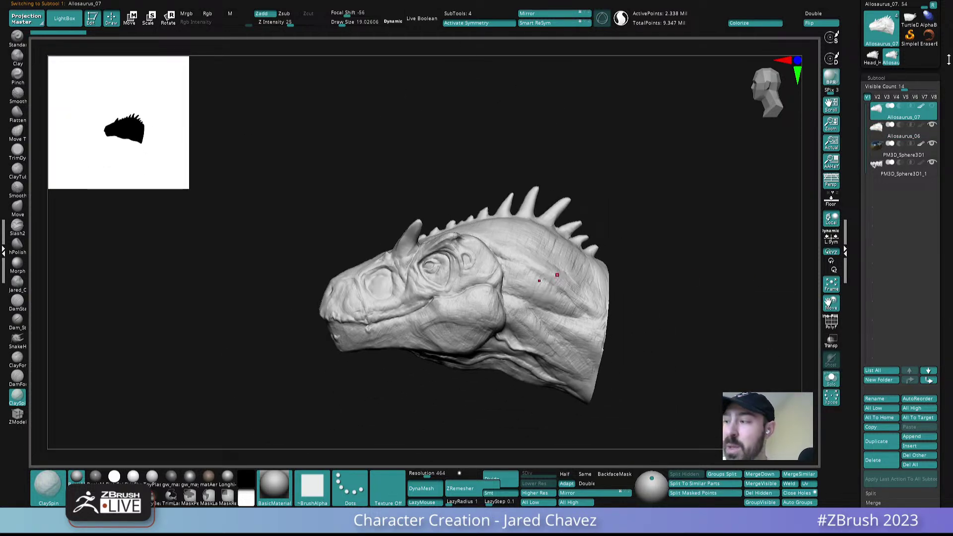
drag(946, 54, 929, 100)
click(884, 28)
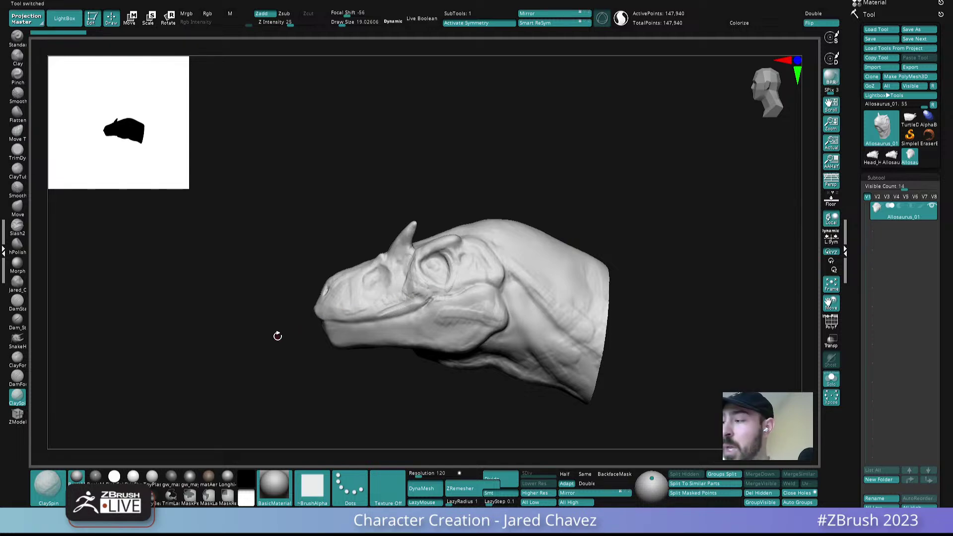
- Switch back to TurtleDragon_04 and examine its cheek and neck folds from both sides
click(910, 119)
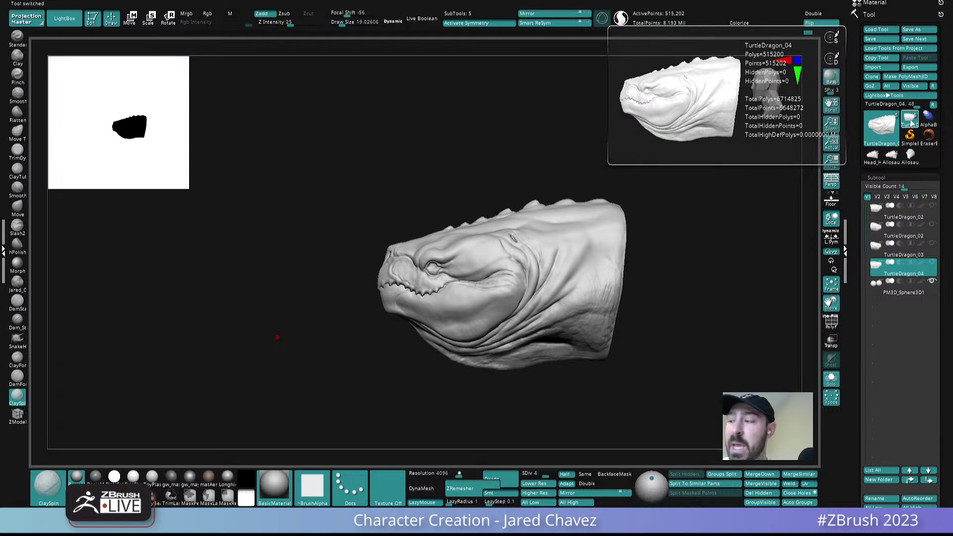
click(933, 106)
mouse_move(540, 281)
alt+right_down()
mouse_move(505, 241)
mouse_move(513, 336)
mouse_move(517, 264)
mouse_move(459, 286)
alt+right_up()
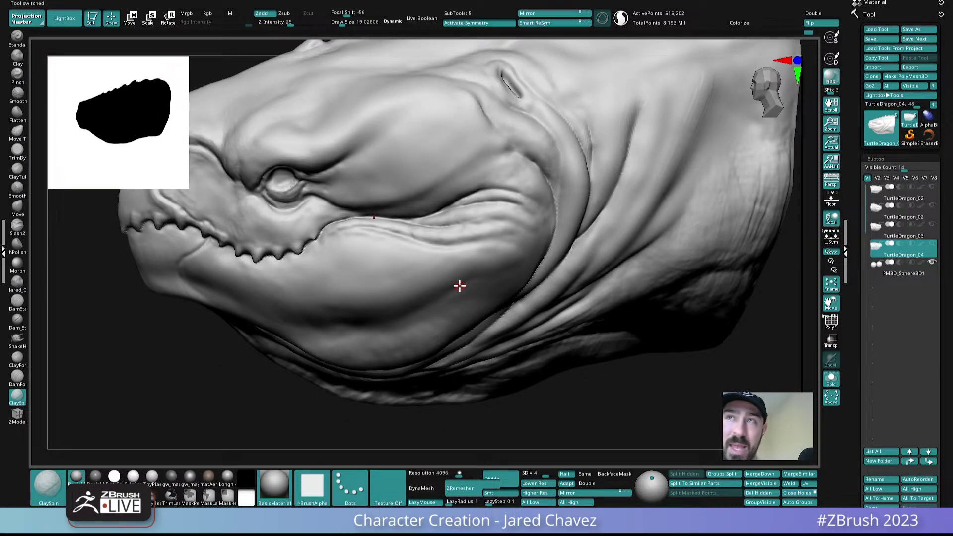
mouse_move(462, 206)
right_down()
mouse_move(560, 217)
mouse_move(451, 291)
mouse_move(460, 258)
mouse_move(517, 270)
mouse_move(513, 280)
mouse_move(474, 285)
mouse_move(482, 281)
right_up()
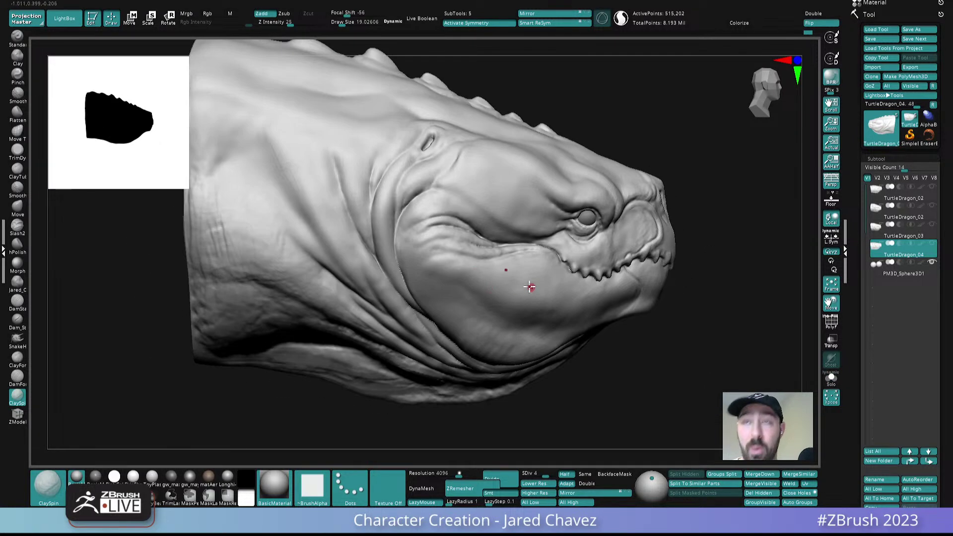
- Choose the ClayForms brush, lower TurtleDragon_04 to subdivision level 3 and set the draw size to about 54
key(s)
drag(509, 283, 516, 283)
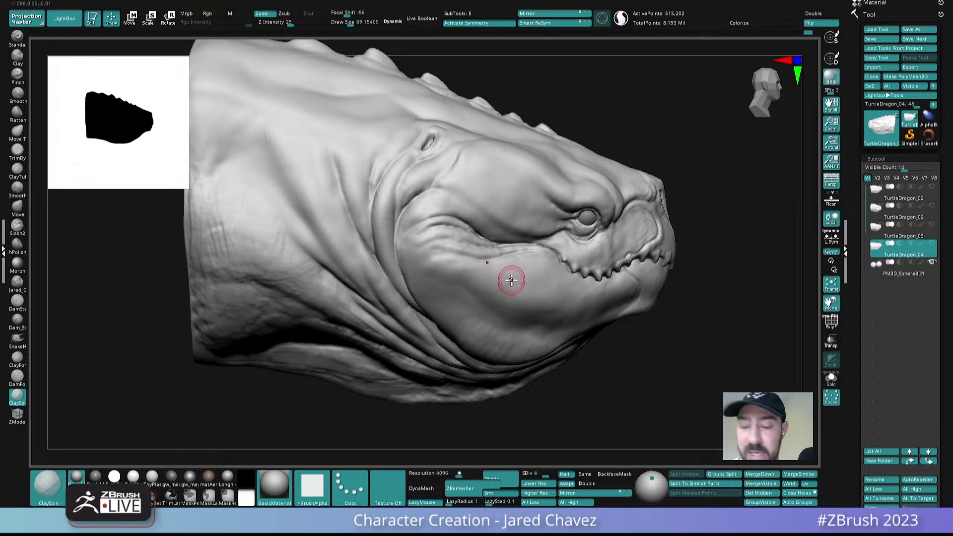
click(18, 360)
mouse_move(608, 303)
alt+right_down()
mouse_move(487, 285)
mouse_move(482, 265)
alt+right_up()
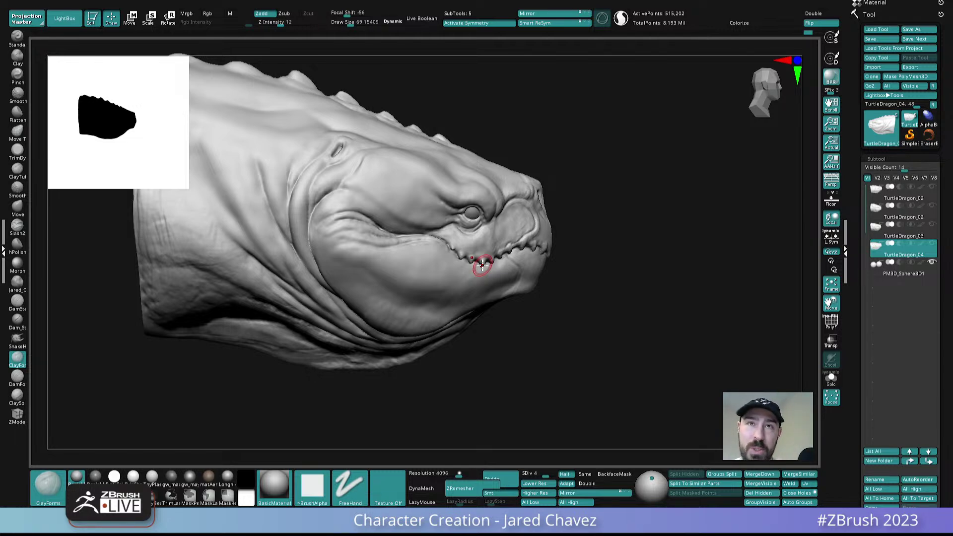
mouse_move(459, 280)
right_down()
mouse_move(432, 258)
mouse_move(461, 262)
mouse_move(468, 290)
right_up()
key(shift)
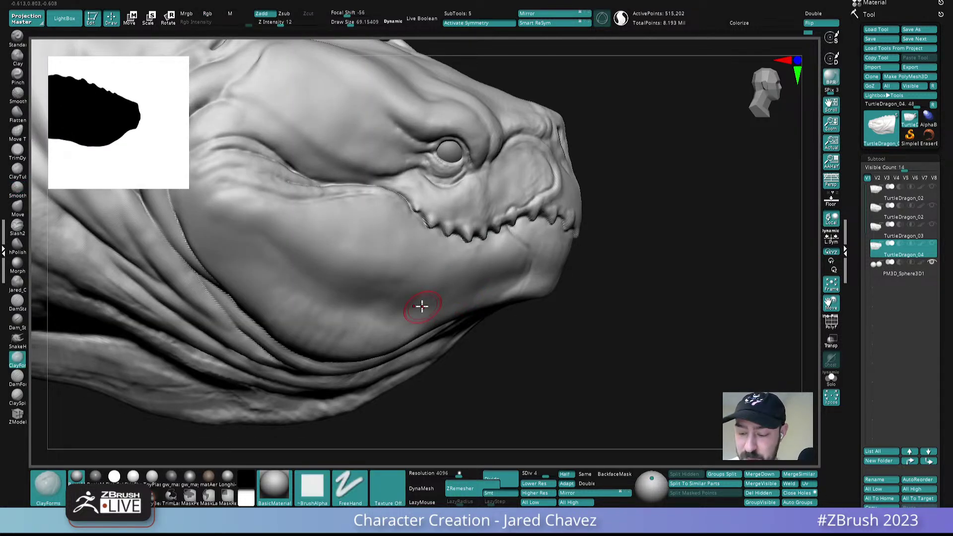
click(539, 475)
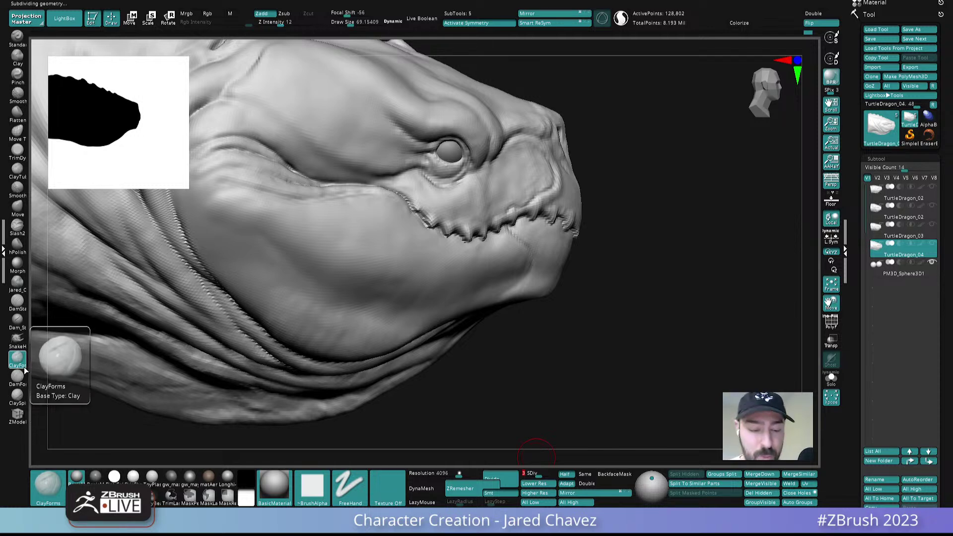
key(s)
drag(489, 278, 485, 278)
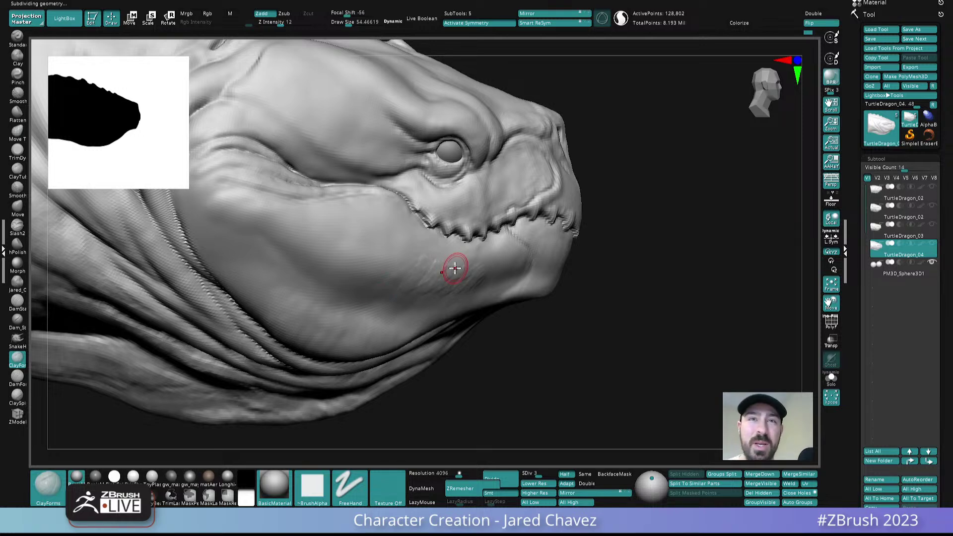
- Build up clay strokes across the cheek and lower jaw, smoothing the rear of the cheek beside the fold
mouse_move(449, 288)
mouse_down()
mouse_move(445, 300)
mouse_move(417, 292)
mouse_move(392, 266)
mouse_move(361, 262)
mouse_up()
right_drag(370, 265, 500, 280)
mouse_move(500, 279)
mouse_down()
mouse_move(411, 241)
mouse_move(407, 227)
mouse_up()
mouse_move(435, 235)
right_down()
mouse_move(412, 221)
mouse_move(423, 241)
mouse_move(413, 220)
right_up()
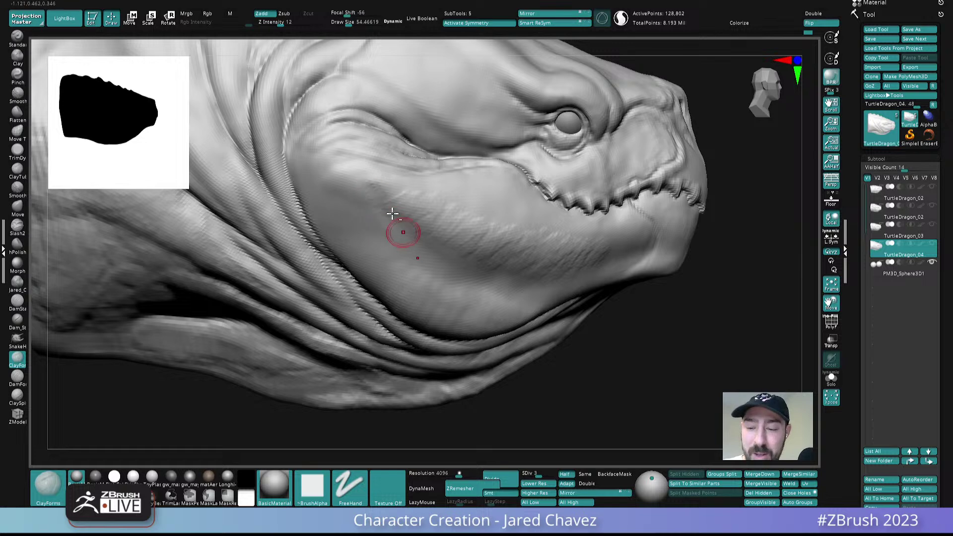
mouse_move(382, 200)
shift+mouse_down()
mouse_move(389, 190)
mouse_move(375, 190)
mouse_move(399, 236)
mouse_move(397, 269)
mouse_move(427, 316)
shift+mouse_up()
mouse_move(448, 291)
ctrl+right_down()
mouse_move(491, 208)
mouse_move(530, 283)
mouse_move(475, 244)
mouse_move(488, 353)
mouse_move(472, 311)
mouse_move(483, 255)
ctrl+right_up()
right_drag(478, 284, 460, 283)
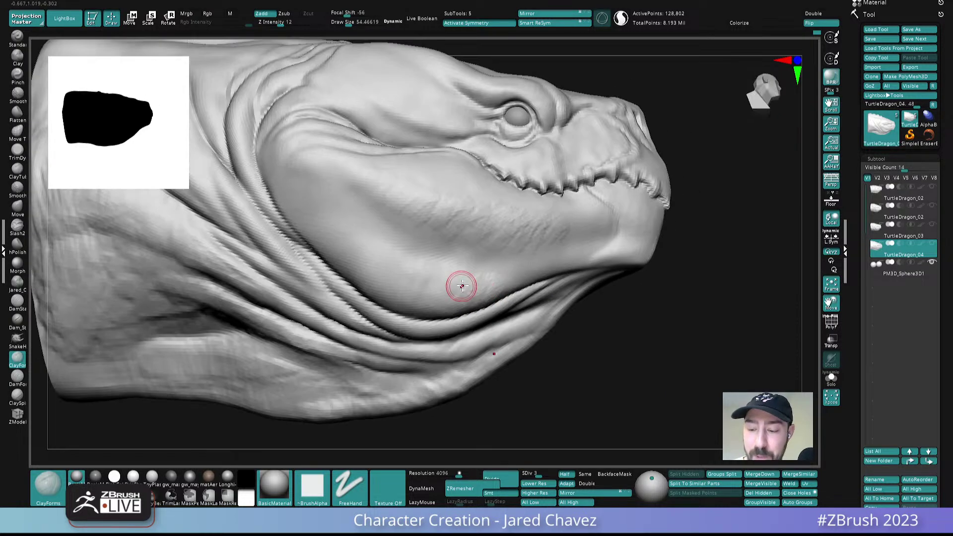
drag(398, 288, 387, 284)
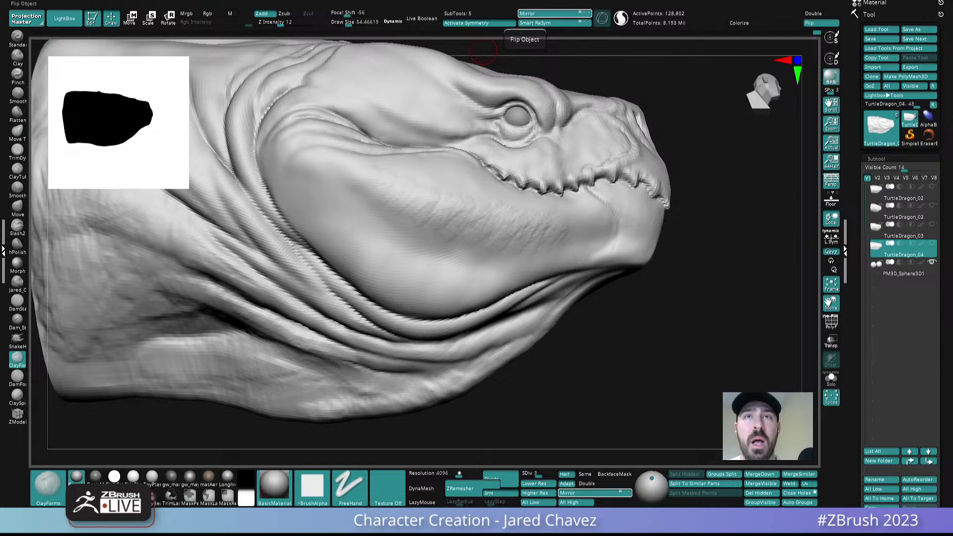
- Add another clay stroke along the cheek and smooth the rough stroke texture across the cheek and lower jaw
mouse_move(570, 243)
right_down()
mouse_move(577, 270)
mouse_move(582, 228)
right_up()
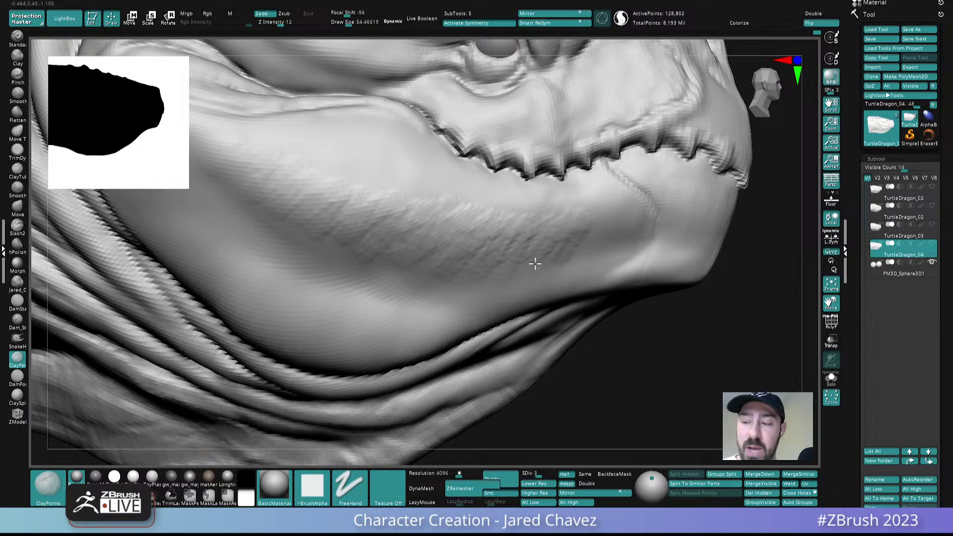
mouse_move(402, 254)
mouse_down()
mouse_move(407, 202)
mouse_move(226, 181)
mouse_move(311, 241)
mouse_up()
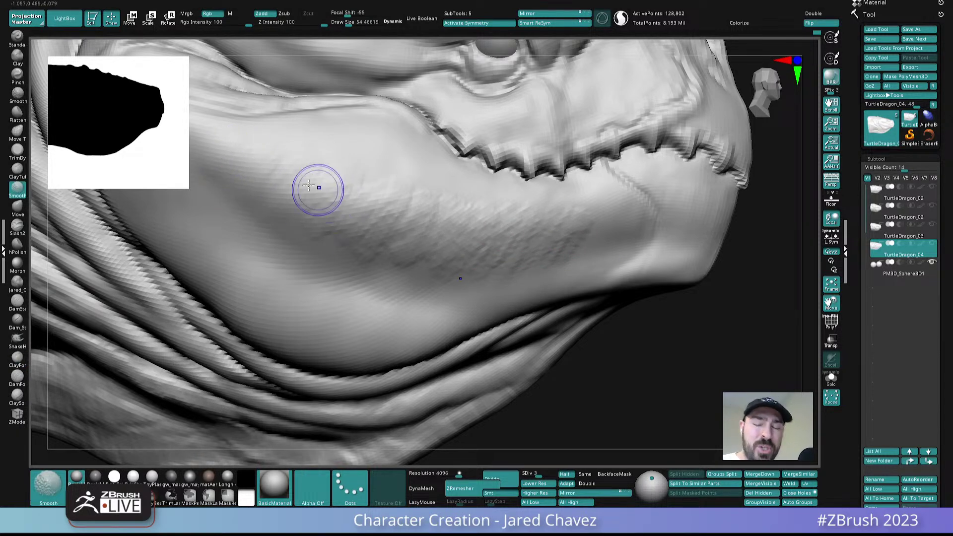
mouse_move(269, 157)
shift+mouse_down()
mouse_move(370, 189)
mouse_move(459, 194)
mouse_move(299, 205)
mouse_move(382, 257)
mouse_move(527, 259)
shift+mouse_up()
mouse_move(360, 261)
shift+mouse_down()
mouse_move(354, 254)
mouse_move(421, 215)
mouse_move(560, 230)
shift+mouse_up()
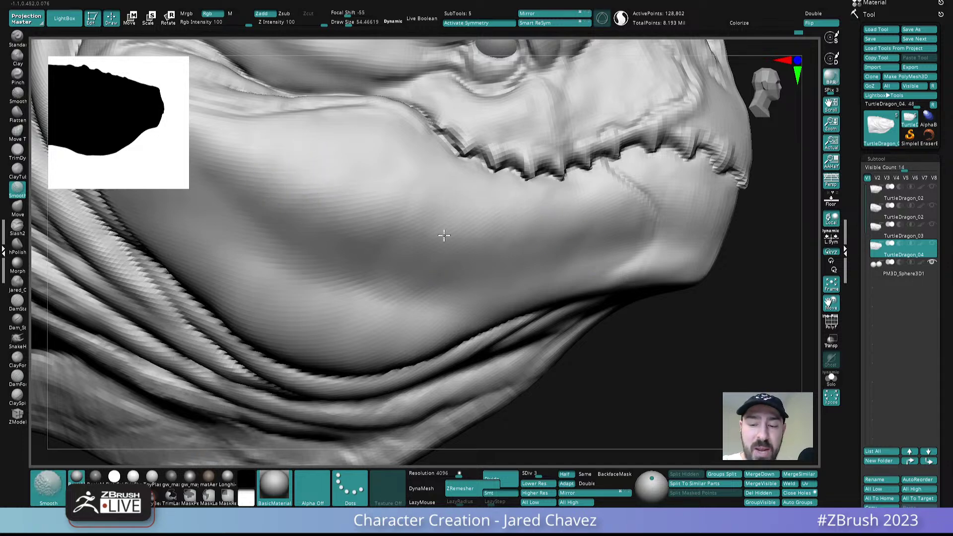
- Build up short diagonal ClayForms strokes on the middle of the cheek below the mouth line
drag(427, 225, 394, 242)
mouse_move(407, 232)
right_down()
mouse_move(431, 218)
mouse_move(441, 228)
right_up()
mouse_move(433, 222)
mouse_down()
mouse_move(411, 258)
mouse_move(398, 246)
mouse_up()
right_drag(395, 221, 419, 207)
drag(419, 207, 393, 248)
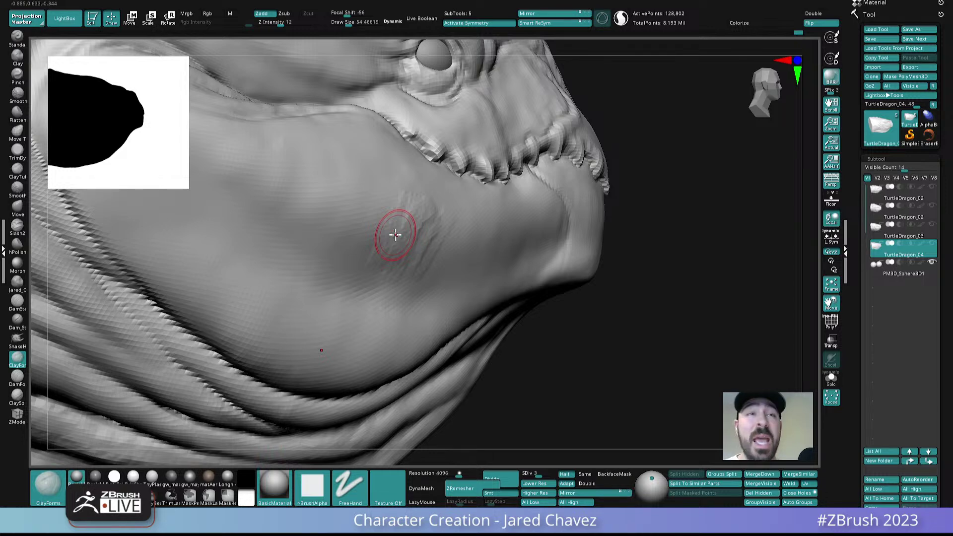
- Sculpt short diagonal strokes across the cheek below the mouth corner with the ClayForms brush
right_drag(467, 250, 472, 270)
mouse_move(468, 223)
mouse_down()
mouse_move(430, 269)
mouse_move(393, 259)
mouse_up()
mouse_move(370, 214)
mouse_down()
mouse_move(351, 247)
mouse_move(325, 253)
mouse_up()
right_drag(370, 245, 338, 243)
mouse_move(370, 214)
mouse_down()
mouse_move(337, 251)
mouse_move(301, 244)
mouse_move(291, 198)
mouse_move(266, 232)
mouse_up()
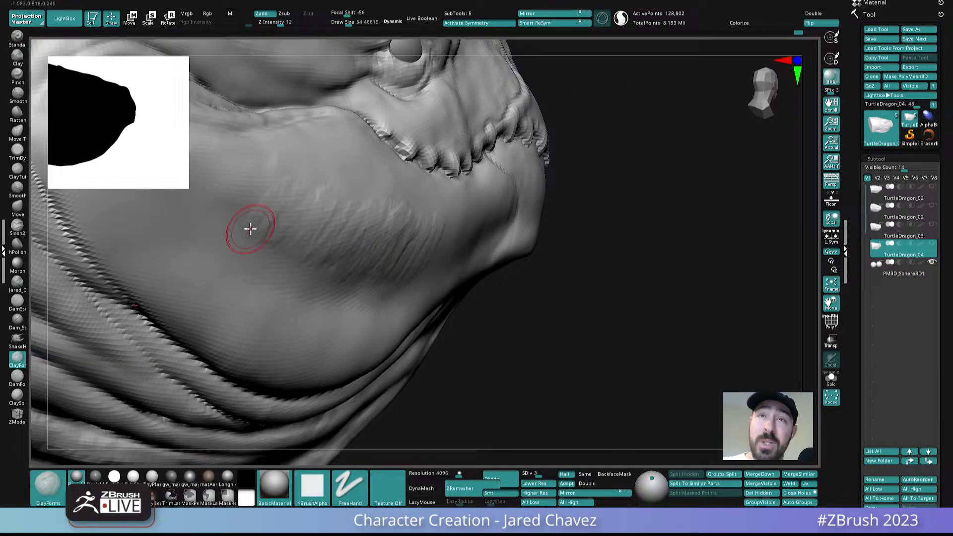
drag(290, 194, 244, 200)
right_drag(234, 201, 293, 198)
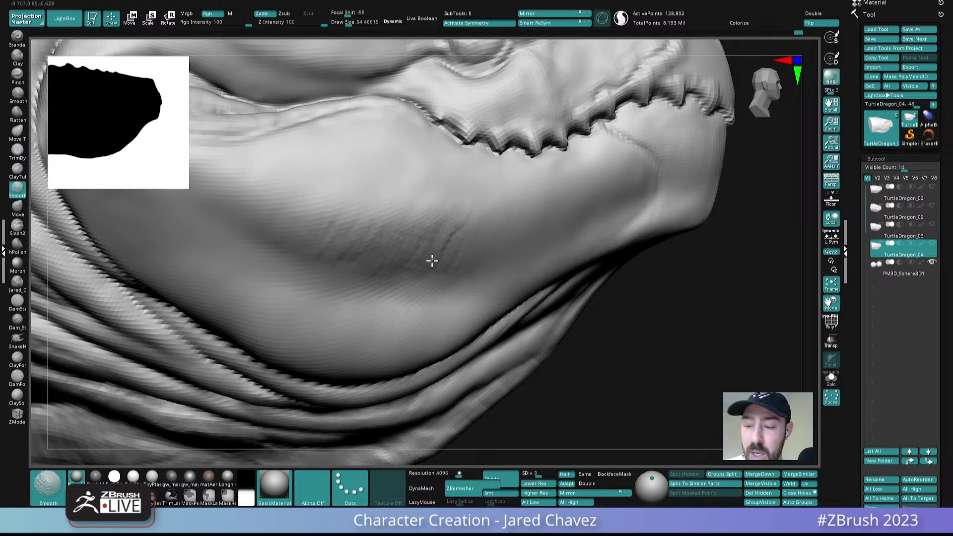
- Smooth the diagonal strokes across the cheek until they blend into the surface
shift+drag(397, 243, 386, 242)
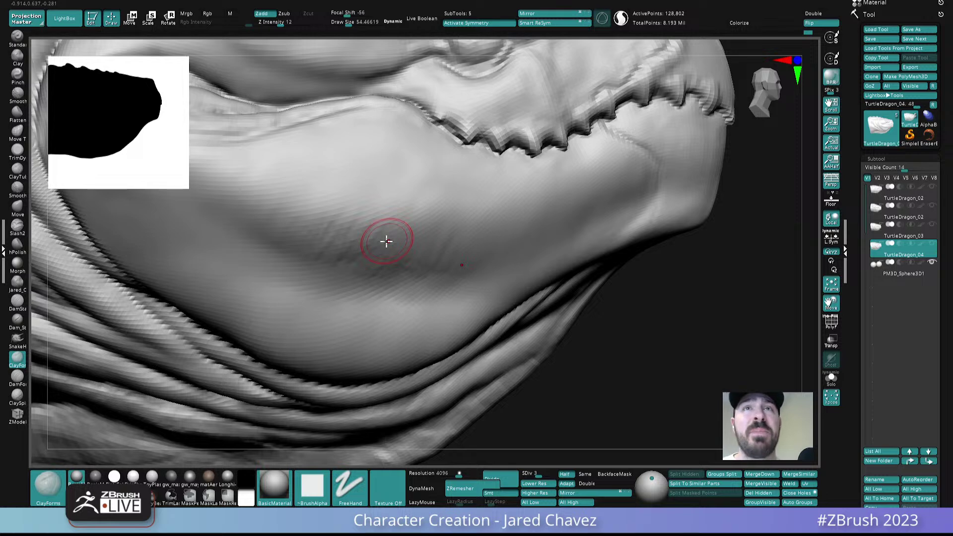
alt+right_drag(475, 272, 544, 259)
mouse_move(556, 259)
shift+mouse_down()
mouse_move(474, 262)
mouse_move(489, 238)
shift+mouse_up()
shift+drag(535, 216, 442, 207)
ctrl+right_drag(472, 194, 523, 185)
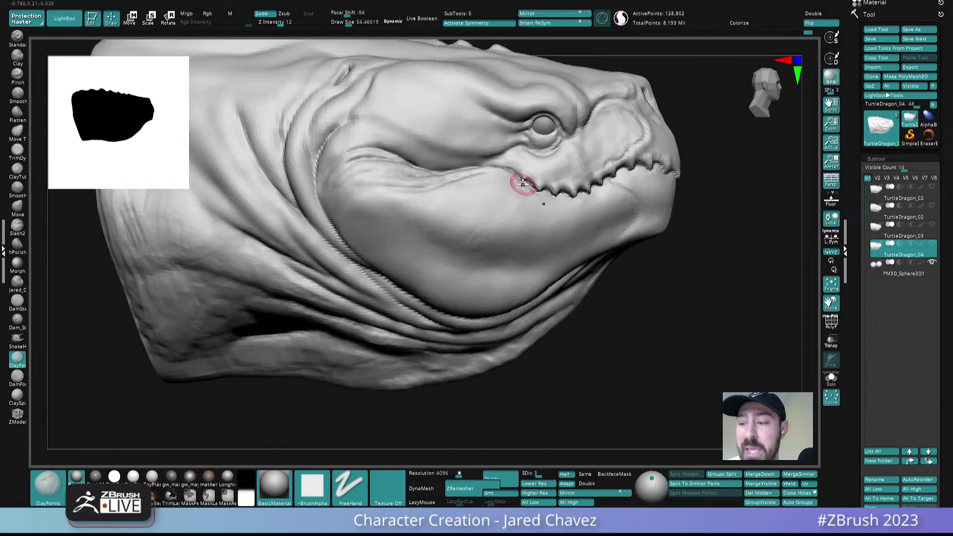
- Raise the head to subdivision level 5 and reduce the draw size to about 12
drag(542, 474, 576, 461)
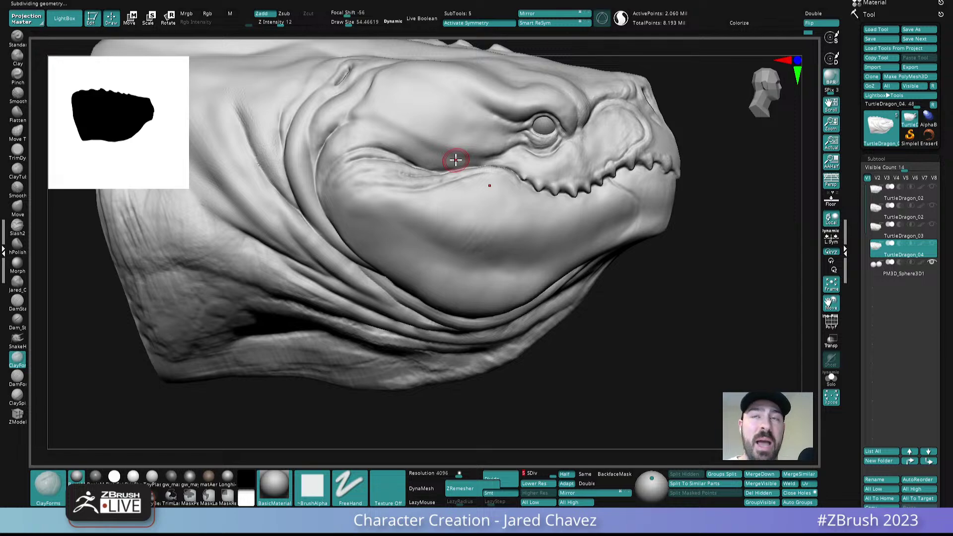
ctrl+right_drag(490, 213, 526, 340)
key(s)
drag(506, 225, 499, 224)
mouse_move(499, 236)
ctrl+right_down()
mouse_move(500, 154)
mouse_move(480, 69)
ctrl+right_up()
alt+right_drag(608, 309, 547, 213)
ctrl+right_drag(564, 280, 551, 233)
- Lower the head to subdivision level 1 and enlarge the draw size to about 146
key(shift+d)
key(shift+d)
key(shift+d)
key(shift+d)
alt+right_drag(594, 273, 460, 212)
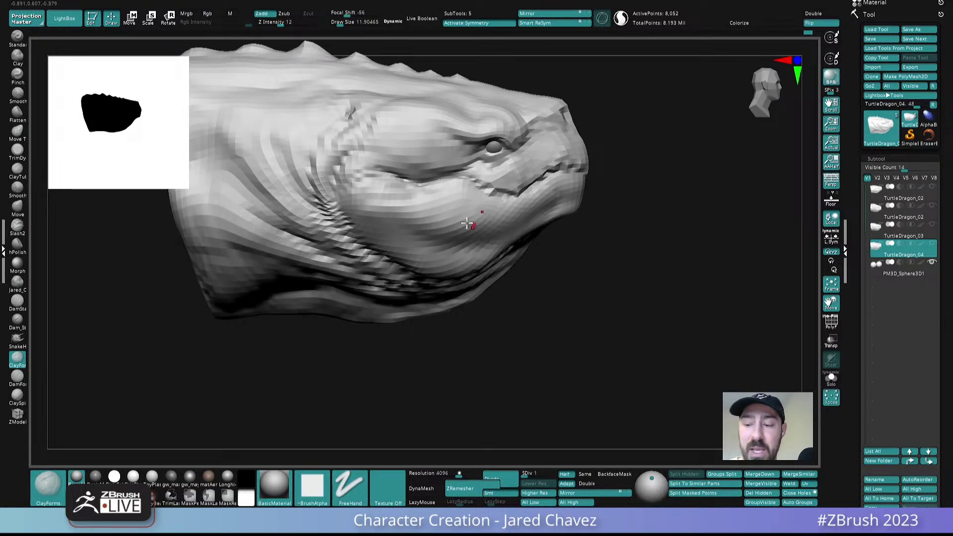
key(s)
mouse_move(473, 229)
mouse_down()
mouse_move(494, 232)
mouse_move(530, 215)
mouse_move(505, 245)
mouse_up()
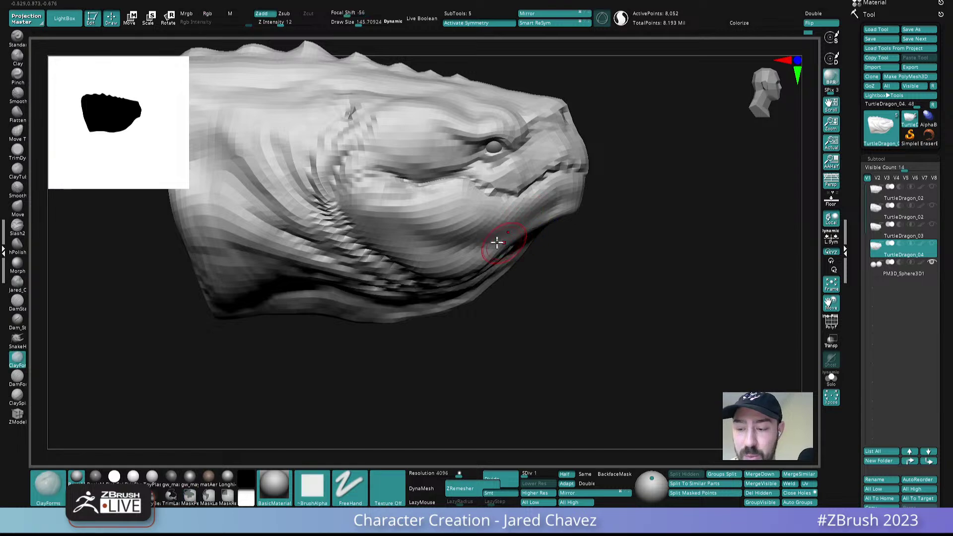
- Set the head to subdivision level 3 and smooth the middle of the cheek with a draw size of about 54
drag(540, 474, 540, 474)
alt+right_drag(447, 229, 484, 281)
key(s)
mouse_move(509, 272)
mouse_down()
mouse_move(488, 285)
mouse_move(506, 292)
mouse_move(445, 286)
mouse_move(353, 298)
mouse_up()
mouse_move(403, 273)
shift+mouse_down()
mouse_move(398, 244)
mouse_move(488, 309)
mouse_move(443, 257)
shift+mouse_up()
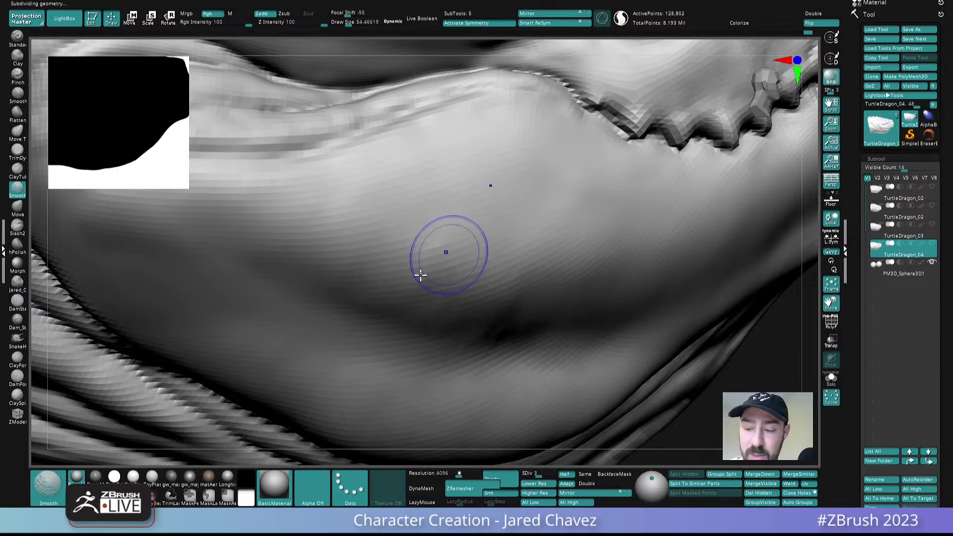
- Raise the head to subdivision level 5 and reduce the draw size to about 21 for fine cheek detail
mouse_move(437, 251)
ctrl+right_down()
mouse_move(449, 241)
mouse_move(472, 262)
ctrl+right_up()
drag(543, 472, 558, 470)
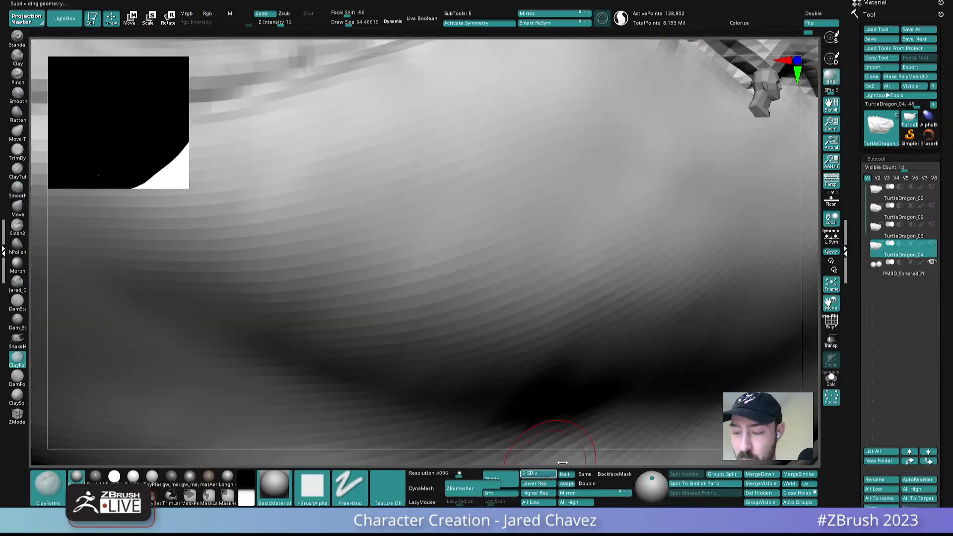
key(s)
drag(503, 250, 498, 263)
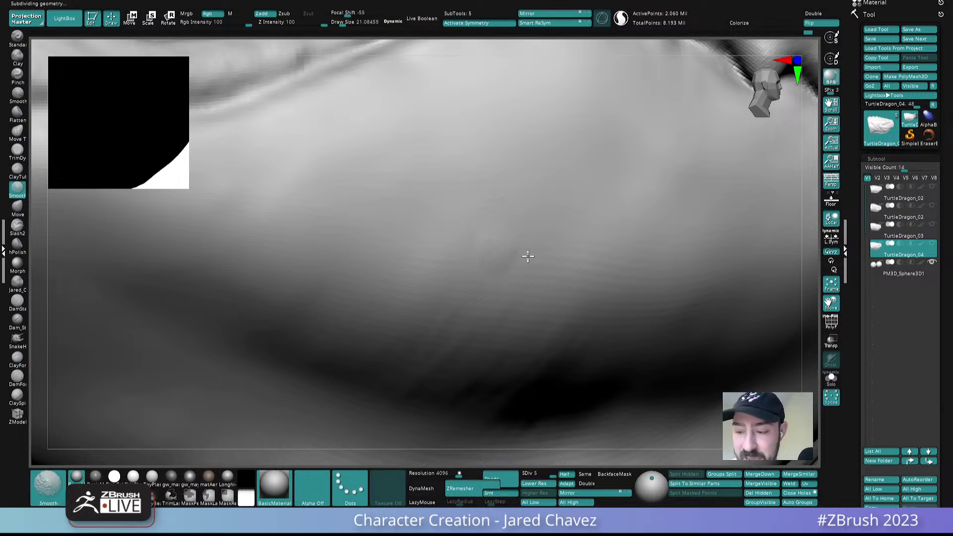
ctrl+right_drag(600, 217, 563, 126)
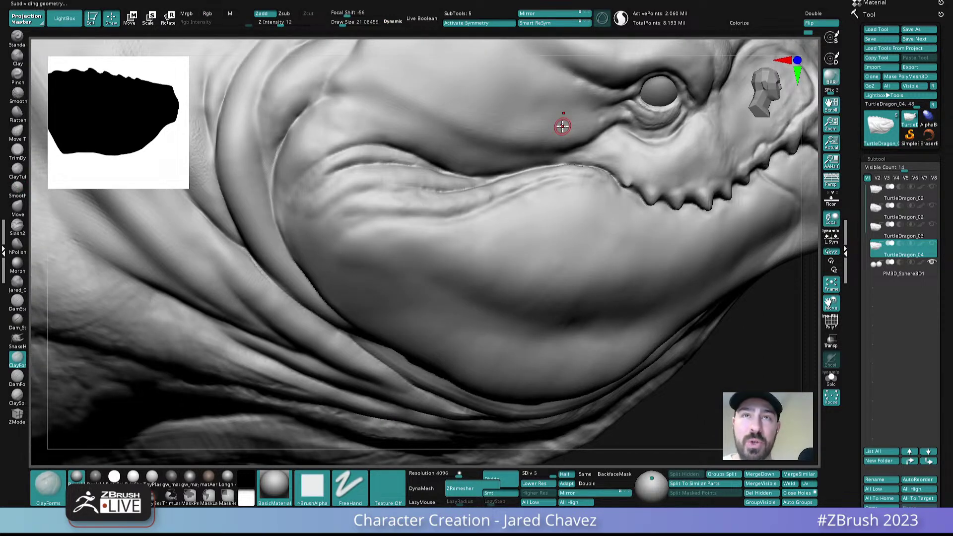
- Lower the head to subdivision level 3 and sculpt diagonal strokes on the lower cheek with a draw size of about 77
key(shift+d)
key(shift+d)
ctrl+right_drag(643, 300, 635, 245)
alt+right_drag(635, 246, 495, 242)
key(s)
drag(496, 288, 506, 287)
mouse_move(507, 287)
alt+right_down()
mouse_move(485, 248)
mouse_move(485, 264)
mouse_move(500, 255)
alt+right_up()
mouse_move(496, 257)
mouse_down()
mouse_move(434, 287)
mouse_move(474, 284)
mouse_up()
mouse_move(519, 246)
mouse_down()
mouse_move(499, 281)
mouse_move(479, 287)
mouse_up()
drag(439, 256, 421, 286)
drag(416, 265, 390, 287)
- Smooth the sculpted strokes across the lower cheek into soft forms
right_drag(362, 255, 386, 253)
mouse_move(385, 253)
shift+mouse_down()
mouse_move(387, 235)
mouse_move(407, 246)
shift+mouse_up()
shift+drag(550, 241, 474, 242)
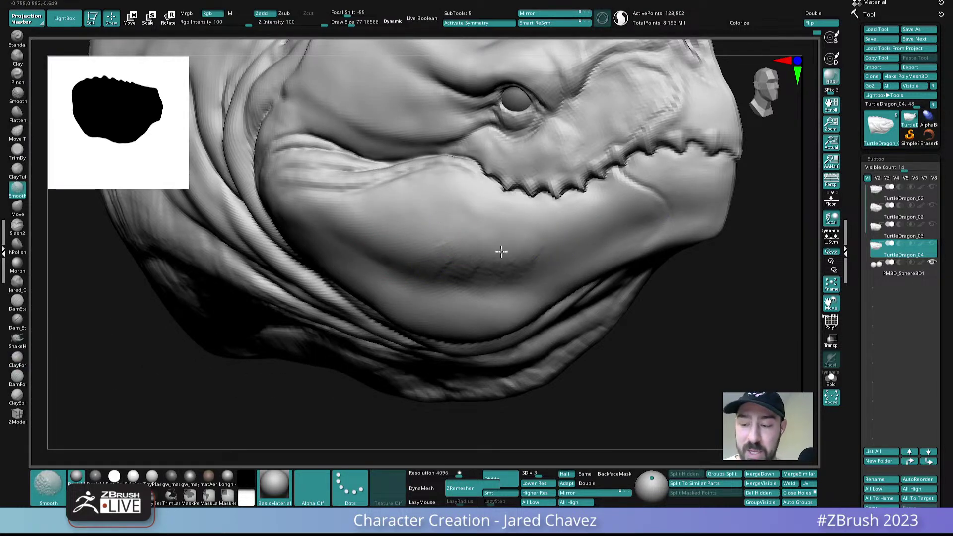
right_drag(467, 272, 526, 243)
mouse_move(531, 234)
shift+mouse_down()
mouse_move(434, 270)
mouse_move(493, 268)
mouse_move(431, 269)
shift+mouse_up()
mouse_move(529, 264)
shift+mouse_down()
mouse_move(495, 281)
mouse_move(444, 244)
mouse_move(374, 249)
mouse_move(430, 281)
shift+mouse_up()
- Reduce the ClayForms draw size and sculpt small strokes on the cheek just below the mouth corner
mouse_move(445, 221)
ctrl+right_down()
mouse_move(449, 142)
mouse_move(530, 262)
mouse_move(485, 298)
ctrl+right_up()
mouse_move(476, 254)
alt+right_down()
mouse_move(462, 258)
mouse_move(468, 285)
alt+right_up()
key(s)
drag(479, 234, 473, 234)
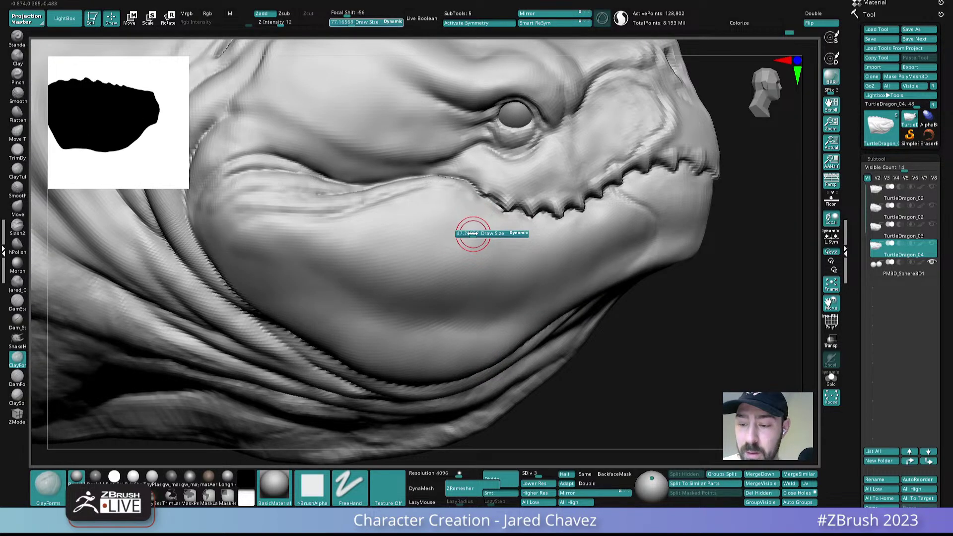
right_drag(473, 233, 489, 248)
drag(487, 238, 460, 252)
mouse_move(471, 225)
right_down()
mouse_move(446, 198)
mouse_move(443, 224)
right_up()
mouse_move(472, 194)
mouse_down()
mouse_move(439, 207)
mouse_move(452, 216)
mouse_up()
- Set the draw size to about 39, raise the head to subdivision level 4, and sculpt fine wrinkles behind the mouth corner
key(s)
drag(471, 214, 449, 212)
click(547, 473)
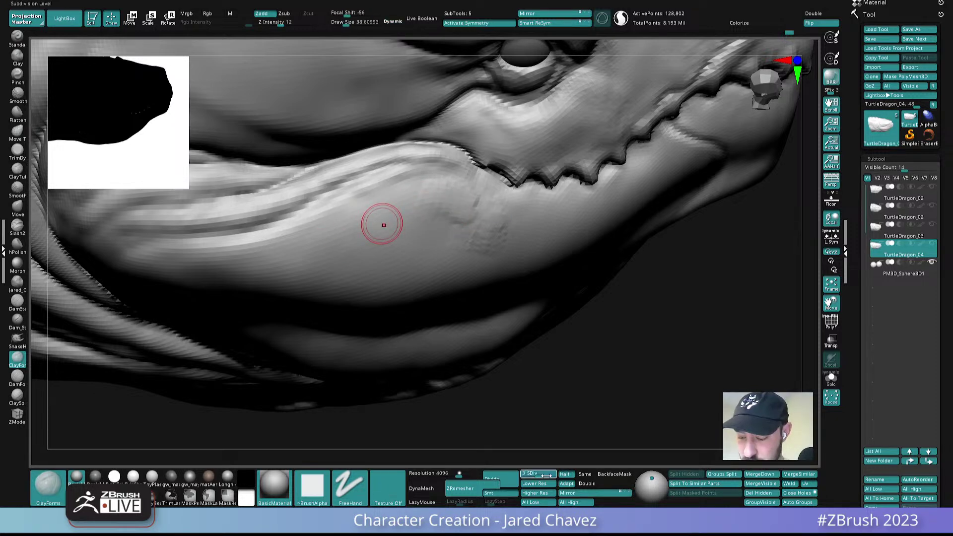
ctrl+right_drag(496, 264, 451, 185)
right_drag(451, 185, 485, 287)
mouse_move(472, 213)
ctrl+right_down()
mouse_move(504, 219)
mouse_move(498, 253)
ctrl+right_up()
drag(498, 255, 465, 254)
right_drag(438, 266, 466, 251)
drag(431, 256, 444, 243)
right_drag(422, 267, 454, 293)
drag(433, 257, 408, 271)
mouse_move(404, 270)
right_down()
mouse_move(420, 284)
mouse_move(515, 256)
mouse_move(457, 257)
mouse_move(470, 276)
right_up()
mouse_move(469, 276)
right_down()
mouse_move(485, 288)
mouse_move(485, 234)
right_up()
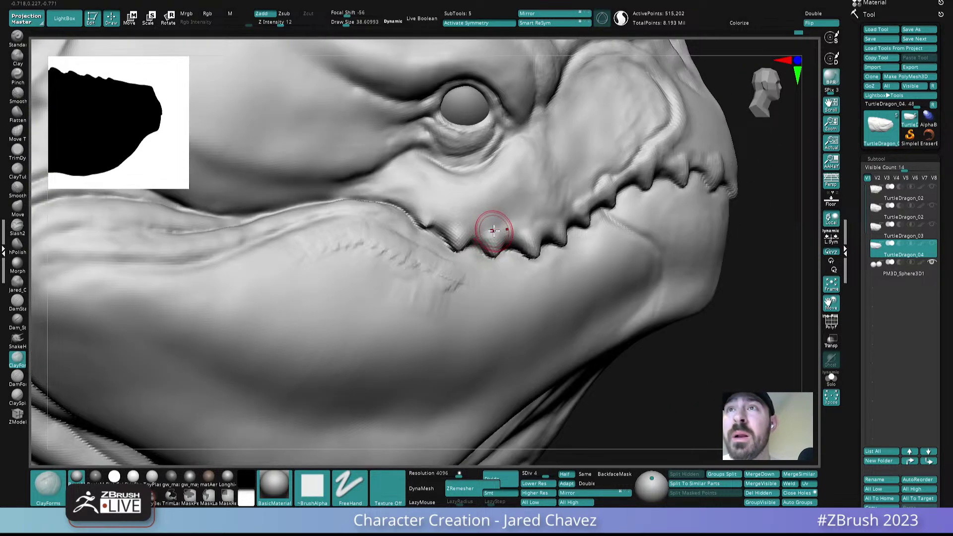
- Switch to the Move brush and set its draw size to about 149
mouse_move(511, 284)
right_down()
mouse_move(490, 260)
mouse_move(514, 263)
mouse_move(522, 282)
mouse_move(525, 253)
mouse_move(538, 239)
mouse_move(562, 313)
mouse_move(582, 293)
right_up()
key(s)
drag(582, 293, 578, 292)
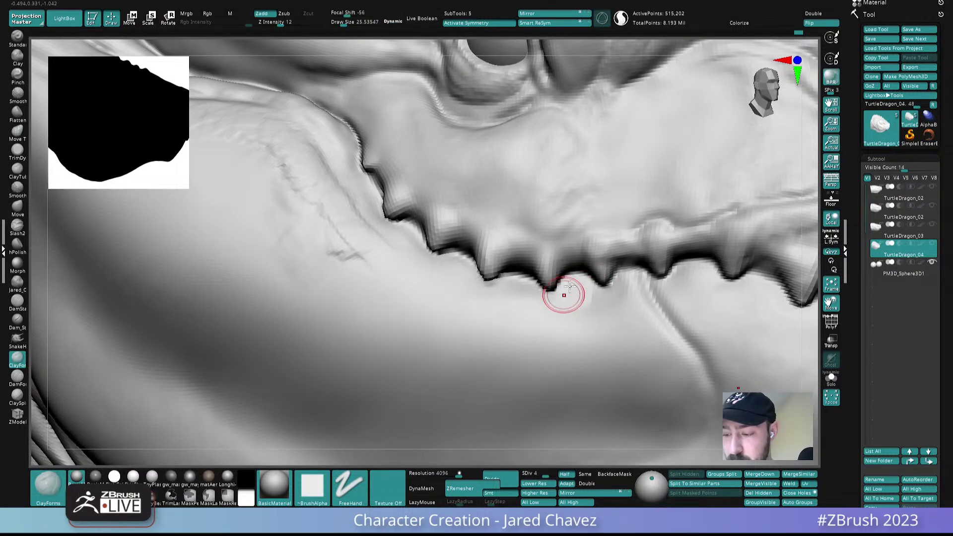
mouse_move(586, 302)
ctrl+right_down()
mouse_move(572, 304)
mouse_move(564, 355)
mouse_move(564, 294)
mouse_move(571, 297)
ctrl+right_up()
key(b)
key(m)
key(v)
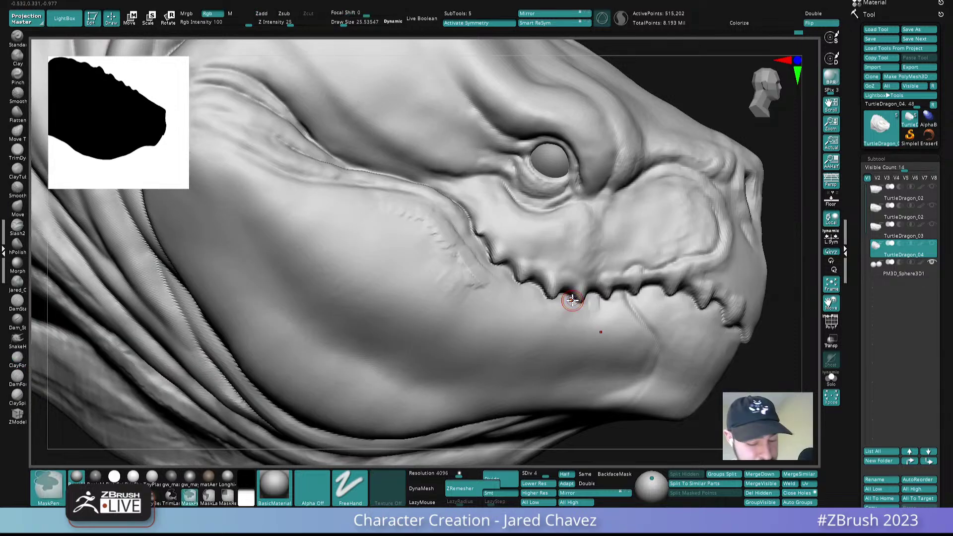
key(s)
drag(572, 290, 589, 289)
right_drag(589, 289, 565, 269)
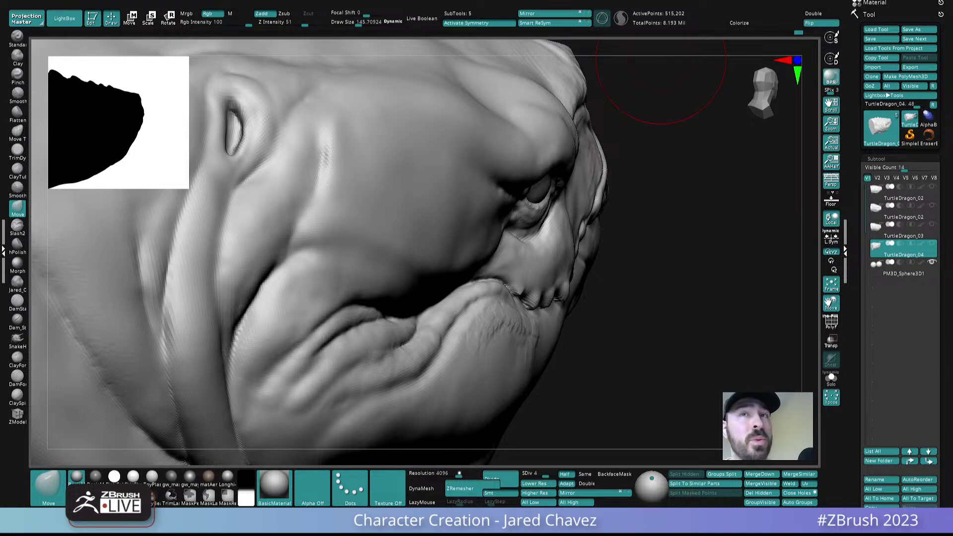
- Show the whole head at subdivision level 3, then raise it to level 5 for comparison
alt+drag(660, 59, 630, 130)
drag(660, 199, 595, 219)
alt+right_drag(598, 309, 531, 295)
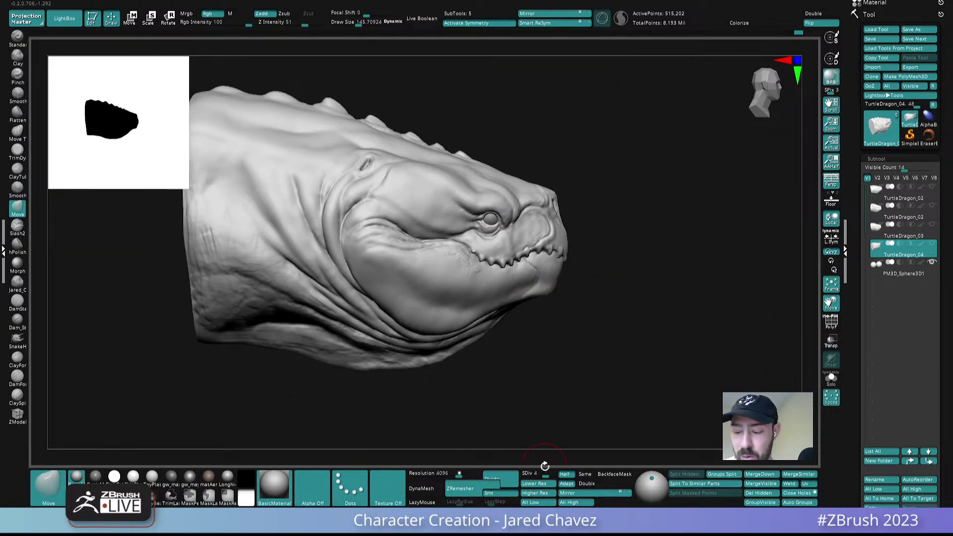
drag(544, 473, 548, 454)
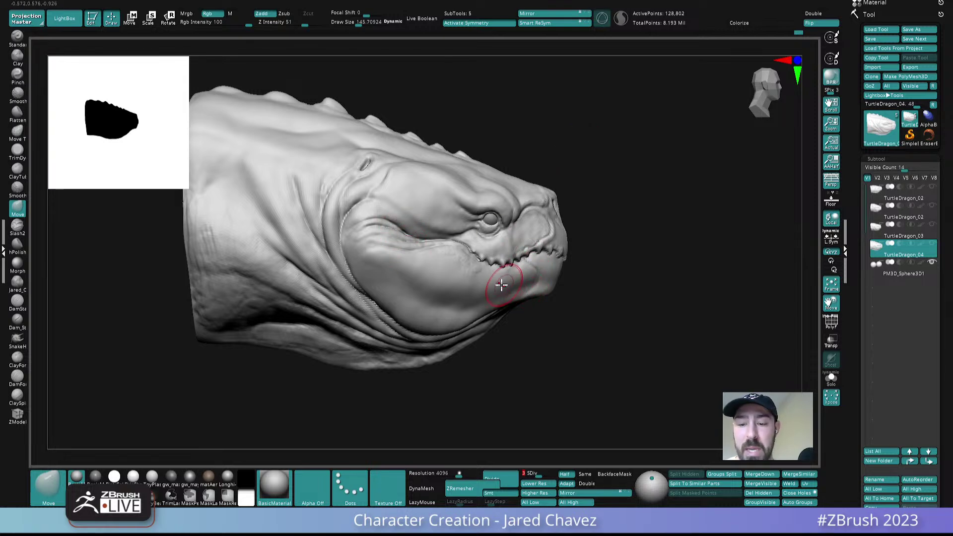
drag(543, 473, 557, 473)
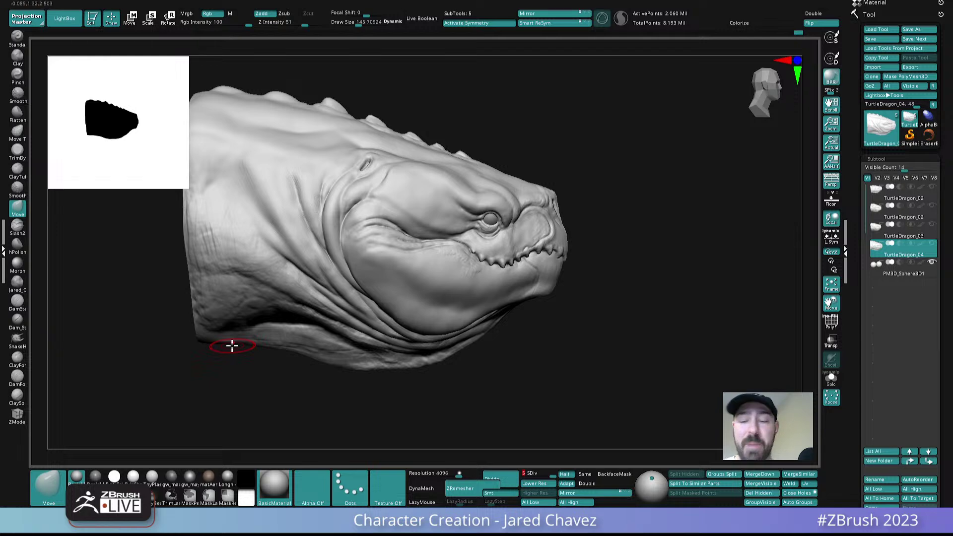
- Open the Decimation Master plugin options
ctrl+right_drag(454, 214, 479, 269)
drag(918, 4, 908, 125)
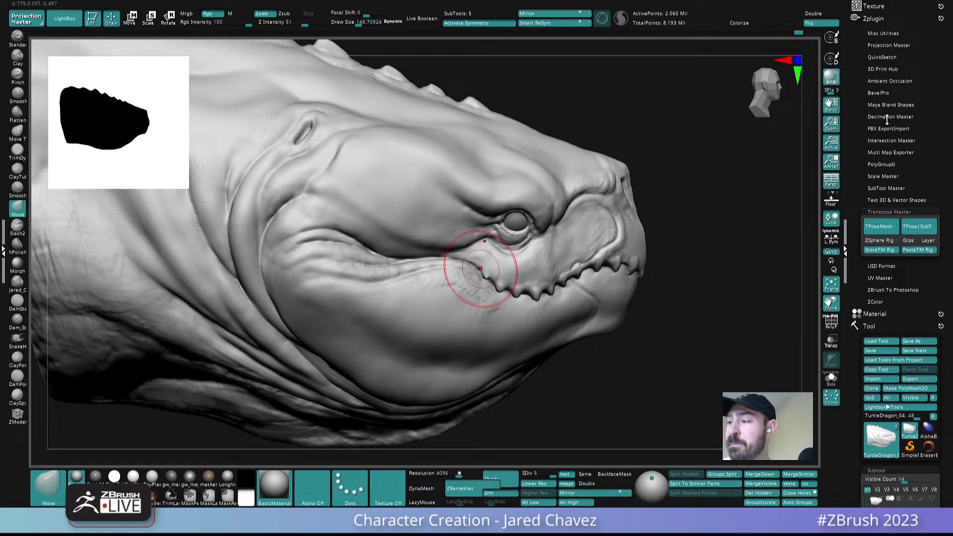
click(887, 117)
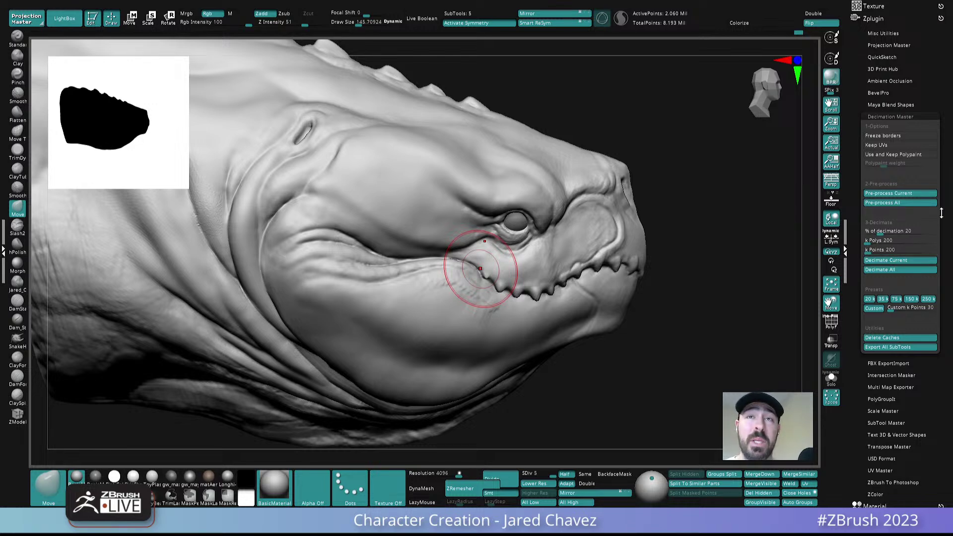
- Nudge the folds on the side of the head with the Move brush at a draw size of about 119
alt+right_drag(490, 313, 500, 252)
mouse_move(417, 251)
right_down()
mouse_move(491, 255)
mouse_move(440, 249)
mouse_move(400, 217)
mouse_move(400, 200)
right_up()
key(s)
drag(397, 200, 399, 198)
mouse_move(399, 198)
right_down()
mouse_move(404, 207)
mouse_move(392, 193)
mouse_move(397, 185)
mouse_move(393, 200)
right_up()
key(s)
drag(413, 196, 419, 195)
mouse_move(386, 159)
right_down()
mouse_move(366, 219)
mouse_move(330, 223)
mouse_move(336, 240)
mouse_move(390, 278)
mouse_move(355, 262)
right_up()
key(s)
drag(347, 263, 341, 262)
right_drag(337, 259, 363, 261)
mouse_move(330, 257)
mouse_down()
mouse_move(336, 266)
mouse_move(314, 234)
mouse_up()
ctrl+right_drag(437, 274, 323, 271)
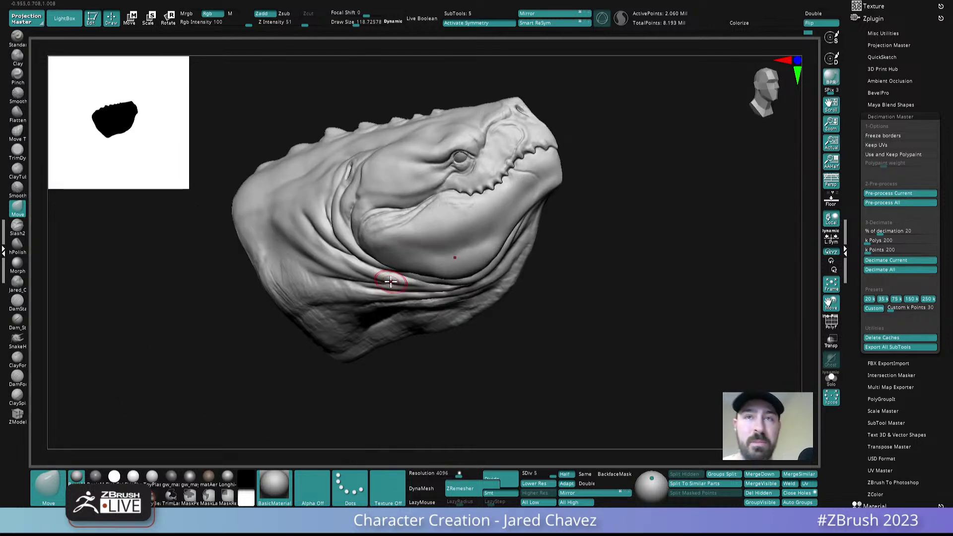
right_drag(391, 282, 598, 240)
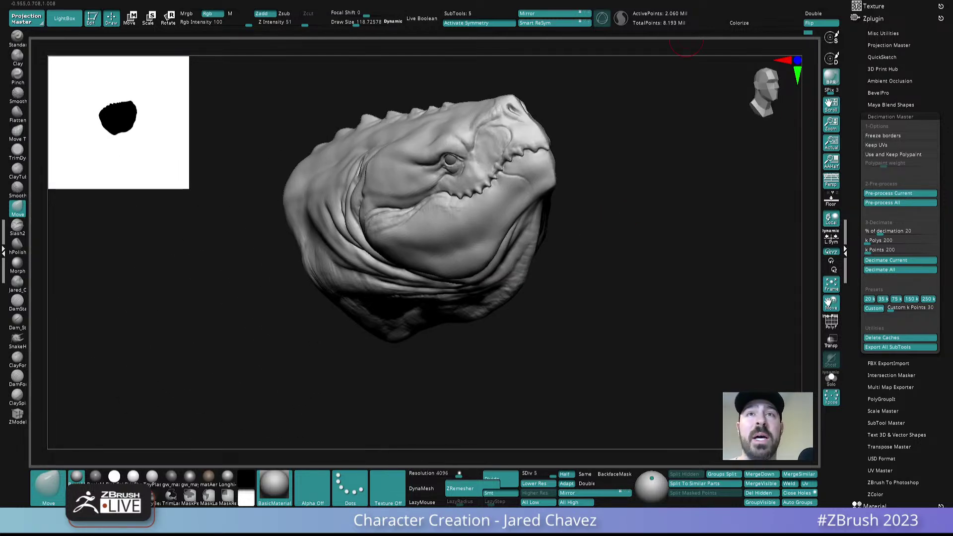
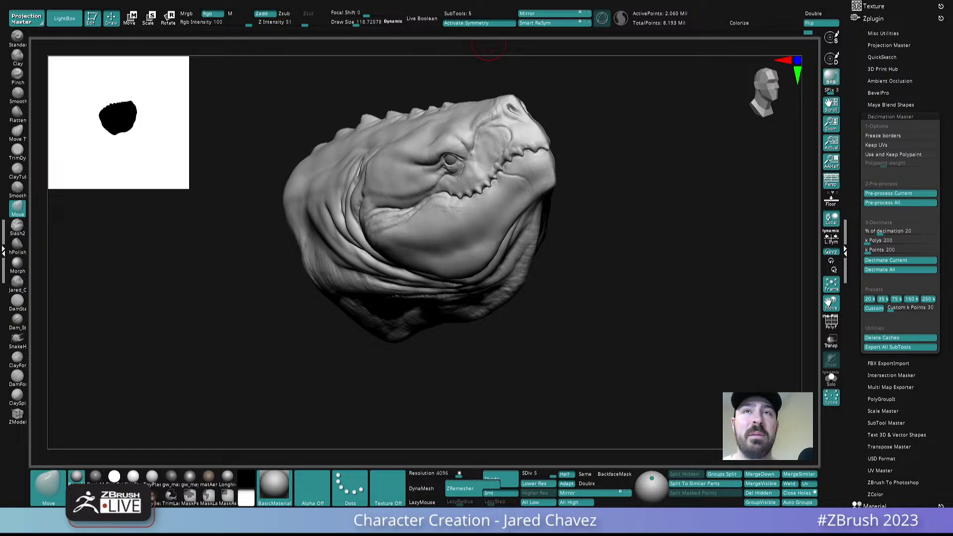
- Switch to the ClayForms brush, set the draw size to about 69, and sculpt a stroke on the lower cheek behind the chin
right_drag(489, 43, 558, 253)
ctrl+right_drag(455, 196, 522, 253)
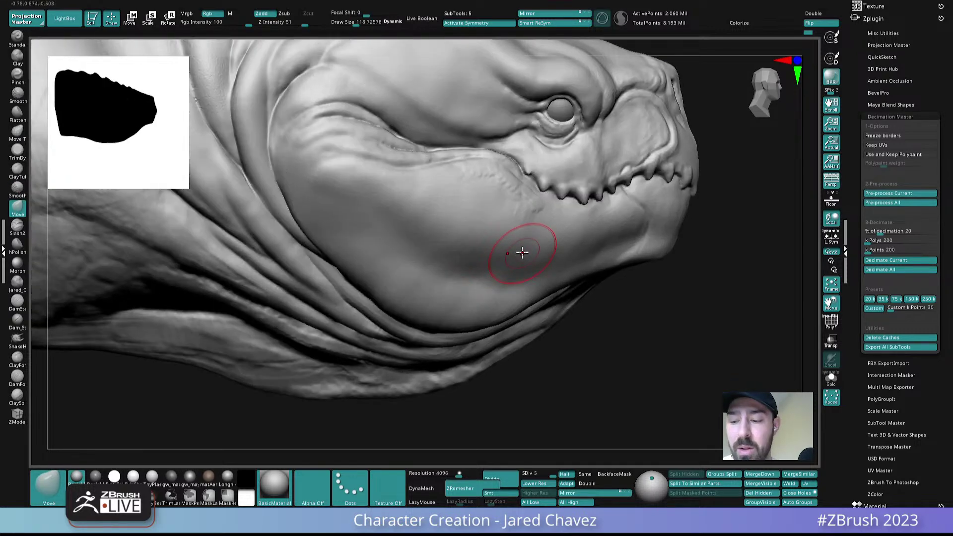
key(s)
drag(522, 252, 517, 252)
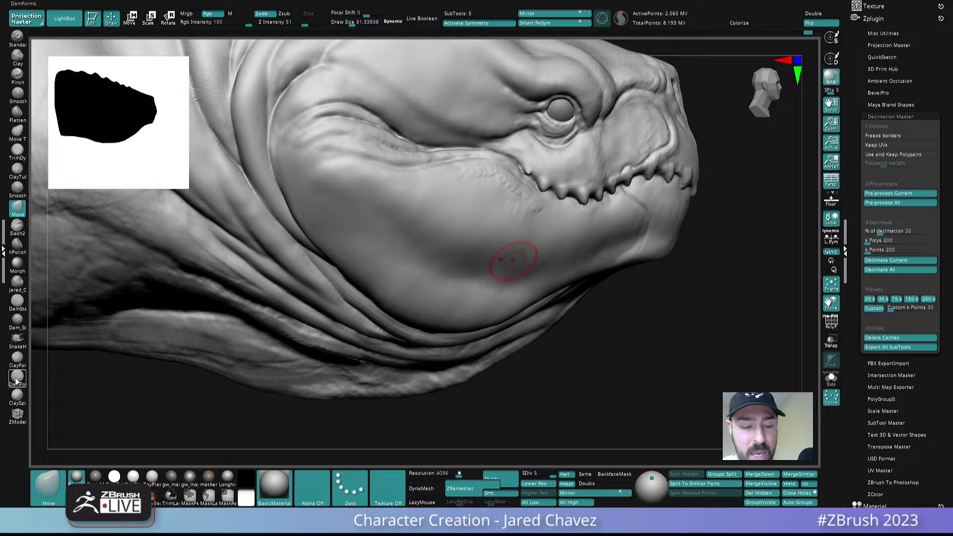
click(17, 361)
key(s)
drag(543, 253, 540, 253)
mouse_move(554, 238)
mouse_down()
mouse_move(536, 248)
mouse_move(509, 239)
mouse_move(516, 256)
mouse_up()
right_drag(516, 256, 536, 233)
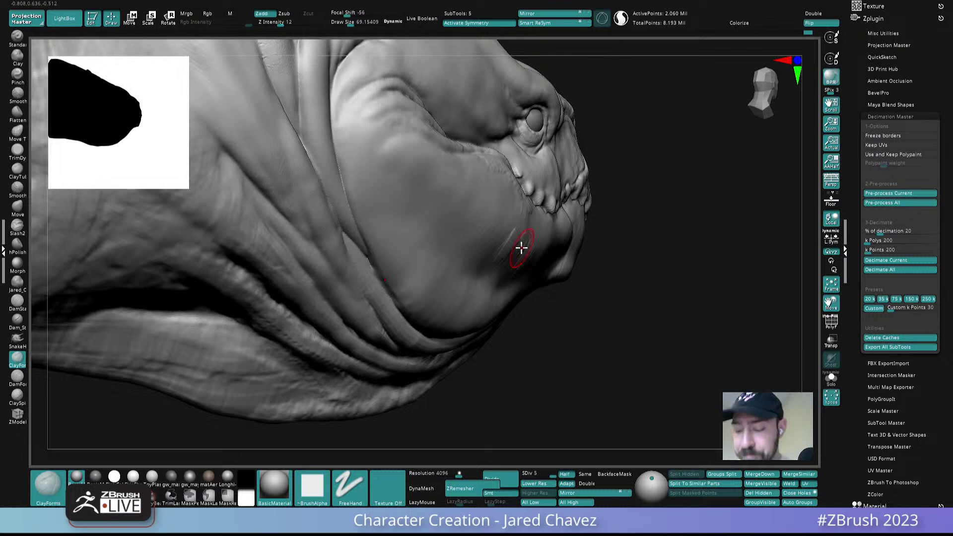
- Lower the head to subdivision level 3, build up strokes back across the cheek, and smooth its rear part
click(538, 475)
mouse_move(555, 271)
right_down()
mouse_move(469, 250)
mouse_move(494, 257)
right_up()
mouse_move(500, 242)
mouse_down()
mouse_move(483, 268)
mouse_move(433, 267)
mouse_up()
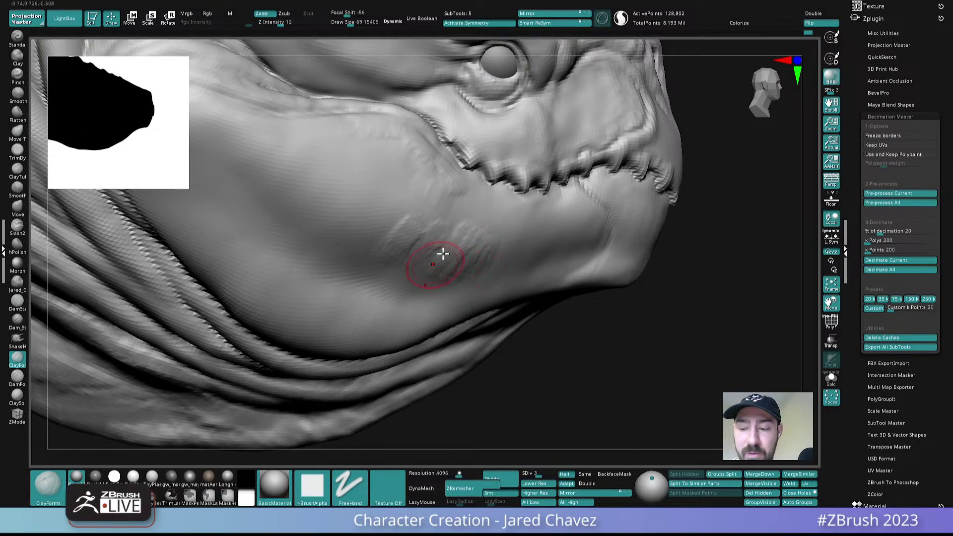
right_drag(433, 266, 416, 263)
mouse_move(449, 234)
mouse_down()
mouse_move(459, 230)
mouse_move(368, 187)
mouse_move(337, 194)
mouse_up()
right_drag(359, 162, 351, 179)
mouse_move(321, 167)
mouse_down()
mouse_move(307, 172)
mouse_move(283, 154)
mouse_up()
drag(343, 186, 321, 161)
mouse_move(373, 184)
shift+mouse_down()
mouse_move(290, 183)
mouse_move(324, 152)
shift+mouse_up()
mouse_move(407, 204)
shift+mouse_down()
mouse_move(395, 228)
mouse_move(331, 192)
shift+mouse_up()
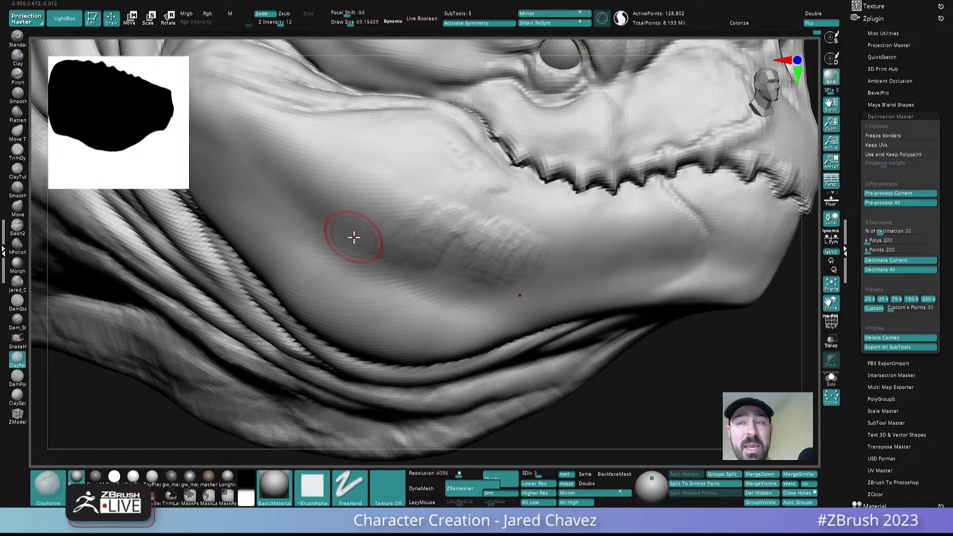
- Add more diagonal strokes to the front of the cheek and smooth the whole area
right_drag(468, 254, 507, 254)
mouse_move(550, 225)
mouse_down()
mouse_move(531, 249)
mouse_move(479, 268)
mouse_move(464, 253)
mouse_move(466, 235)
mouse_up()
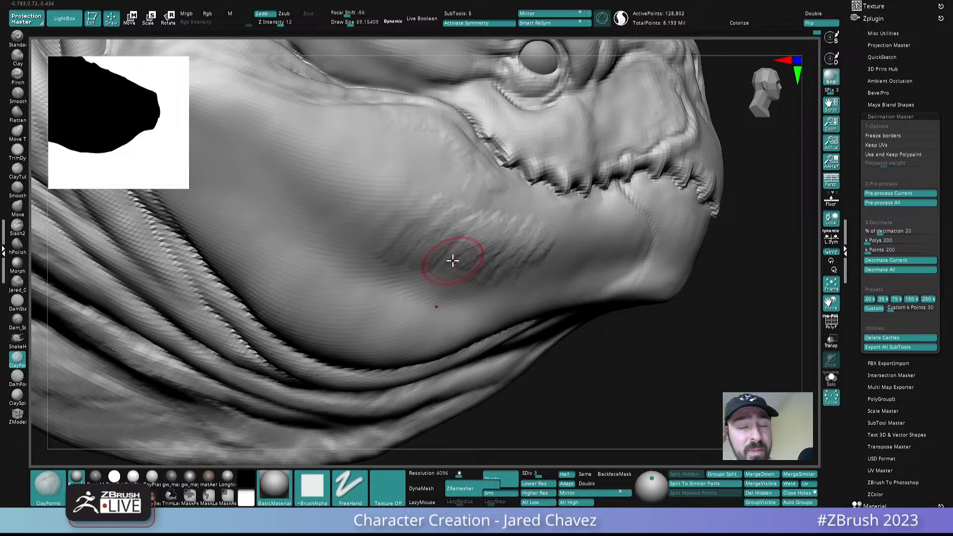
mouse_move(532, 252)
shift+mouse_down()
mouse_move(520, 232)
mouse_move(544, 254)
mouse_move(483, 255)
mouse_move(404, 233)
shift+mouse_up()
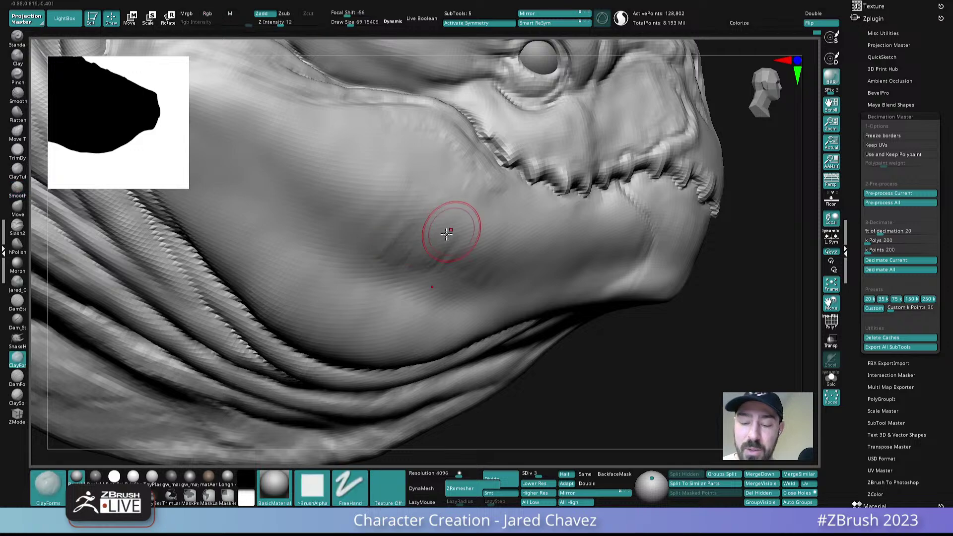
right_drag(451, 232, 417, 229)
mouse_move(378, 213)
shift+mouse_down()
mouse_move(395, 253)
mouse_move(447, 267)
shift+mouse_up()
- Set the draw size to about 58 and sculpt a long crease along the lower jaw toward the chin
alt+right_drag(492, 288, 492, 209)
key(s)
mouse_move(532, 212)
mouse_down()
mouse_move(612, 193)
mouse_move(548, 200)
mouse_move(638, 192)
mouse_up()
mouse_move(636, 194)
alt+right_down()
mouse_move(526, 210)
mouse_move(532, 217)
alt+right_up()
drag(519, 219, 478, 236)
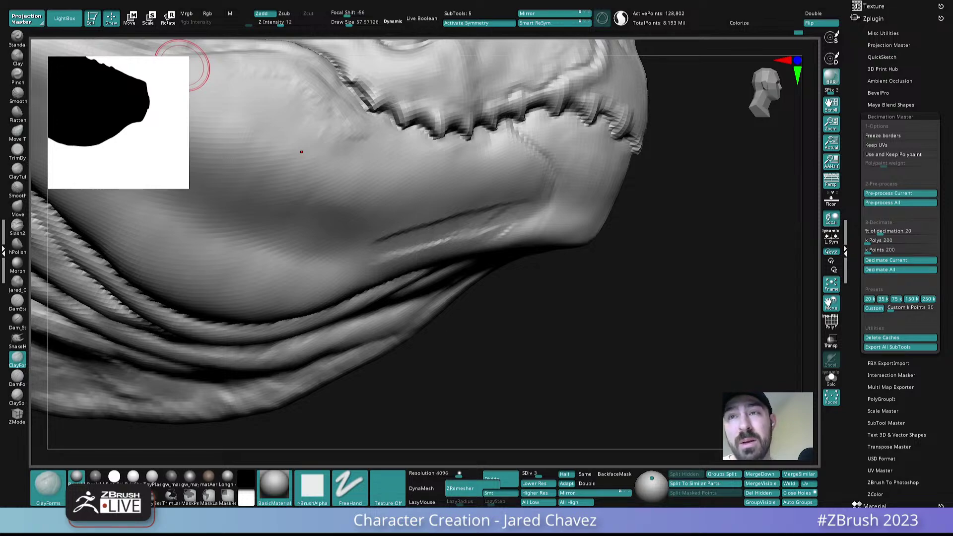
right_drag(182, 65, 564, 227)
right_drag(570, 186, 500, 174)
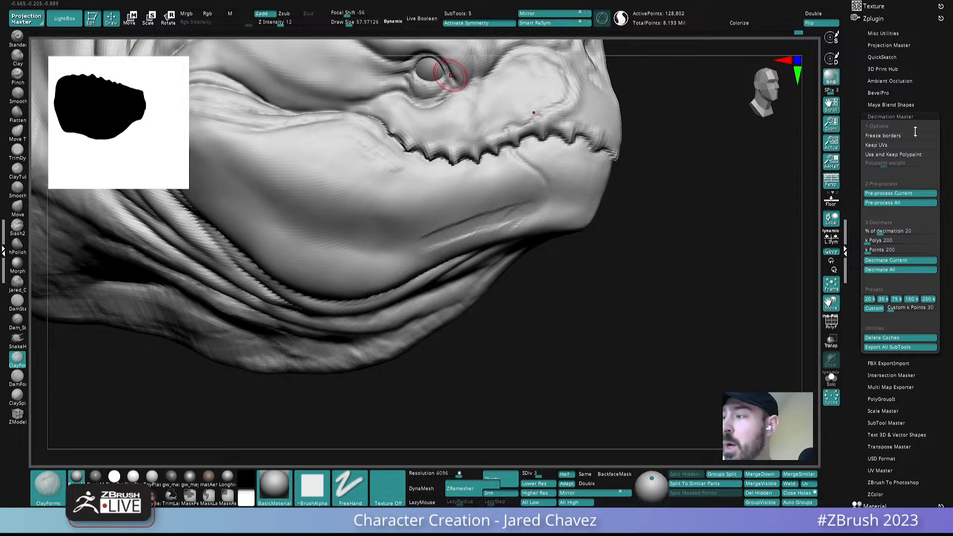
- Load the saved Allosaurus head tool and examine its jaw and teeth as a reference
click(896, 116)
drag(623, 213, 618, 162)
drag(946, 399, 940, 314)
drag(937, 268, 935, 331)
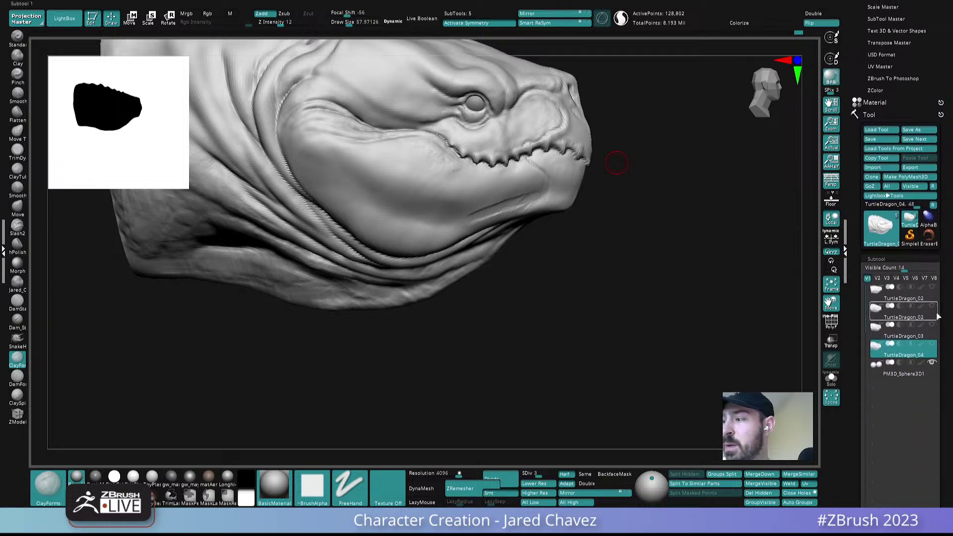
click(877, 132)
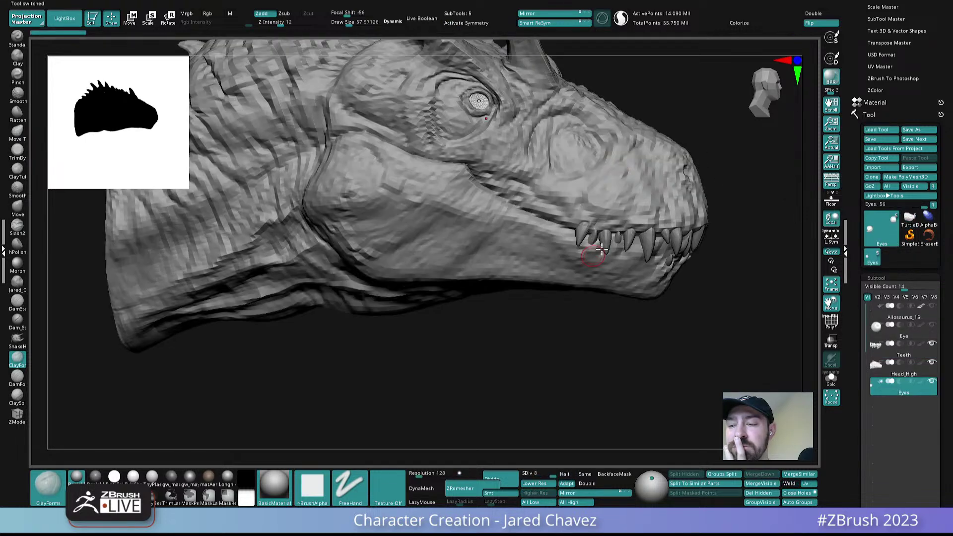
ctrl+right_drag(477, 97, 483, 177)
- Turn on Solo mode, choose the gw_maya_blinn material, and switch back to the TurtleDragon tool
click(831, 379)
click(189, 477)
mouse_move(536, 145)
right_down()
mouse_move(524, 156)
mouse_move(562, 229)
mouse_move(555, 254)
right_up()
click(910, 218)
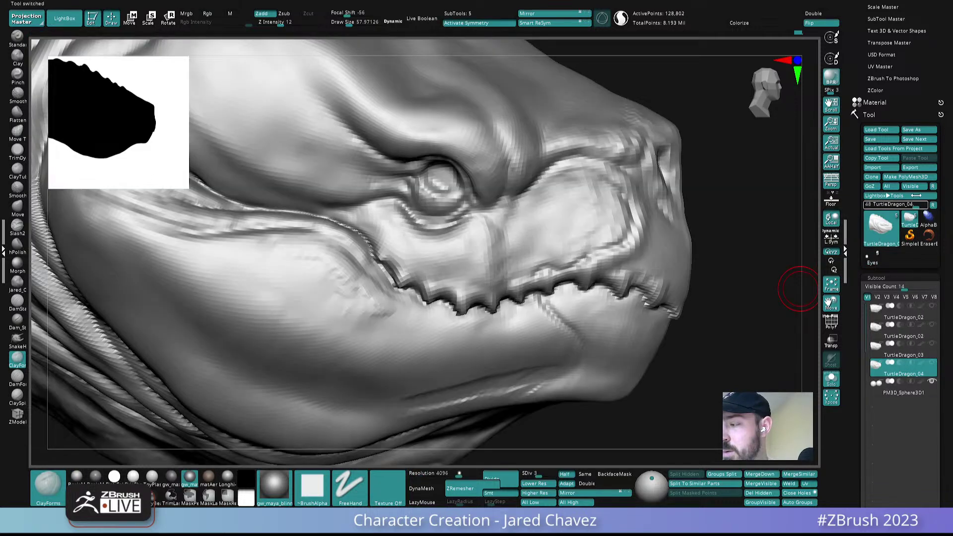
- Compare the head at subdivision level 4, return to level 3, and smooth the middle of the cheek
key(f)
mouse_move(617, 278)
right_down()
mouse_move(542, 207)
mouse_move(528, 266)
mouse_move(517, 278)
mouse_move(472, 290)
mouse_move(473, 281)
right_up()
key(ctrl+d)
key(shift+d)
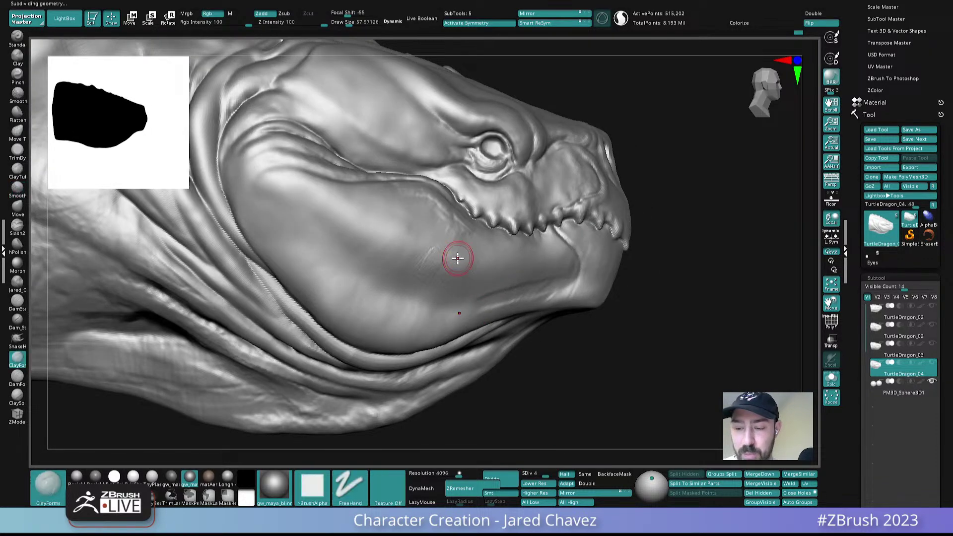
right_drag(403, 277, 453, 253)
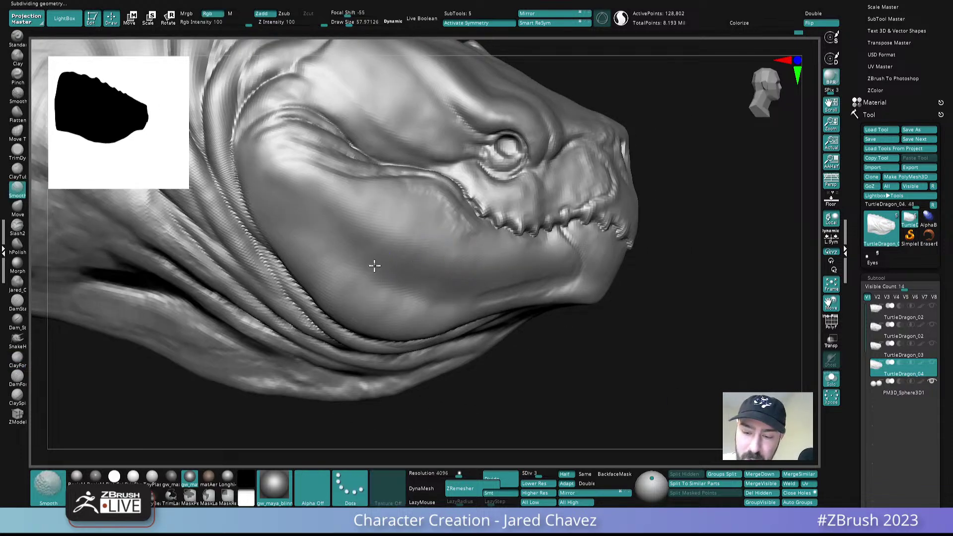
shift+drag(372, 264, 426, 299)
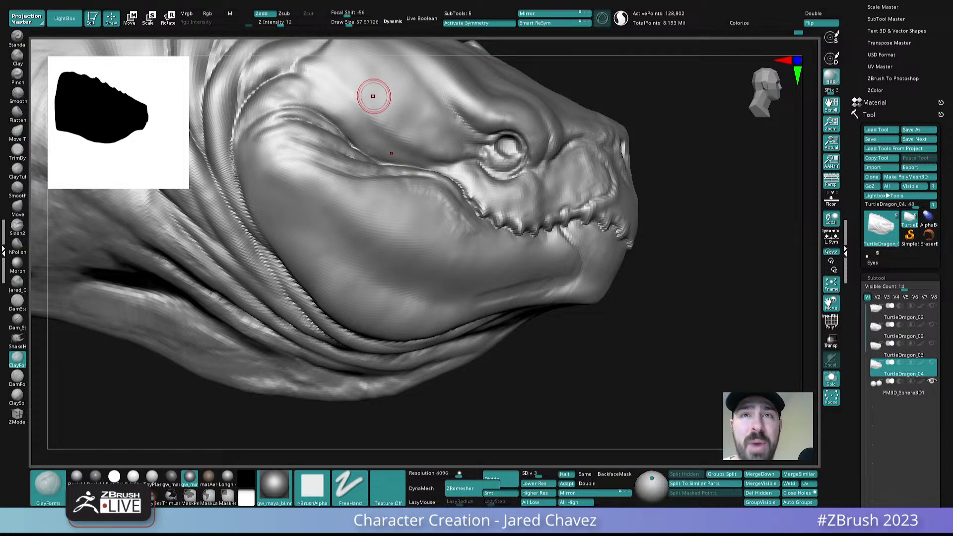
right_drag(483, 261, 475, 240)
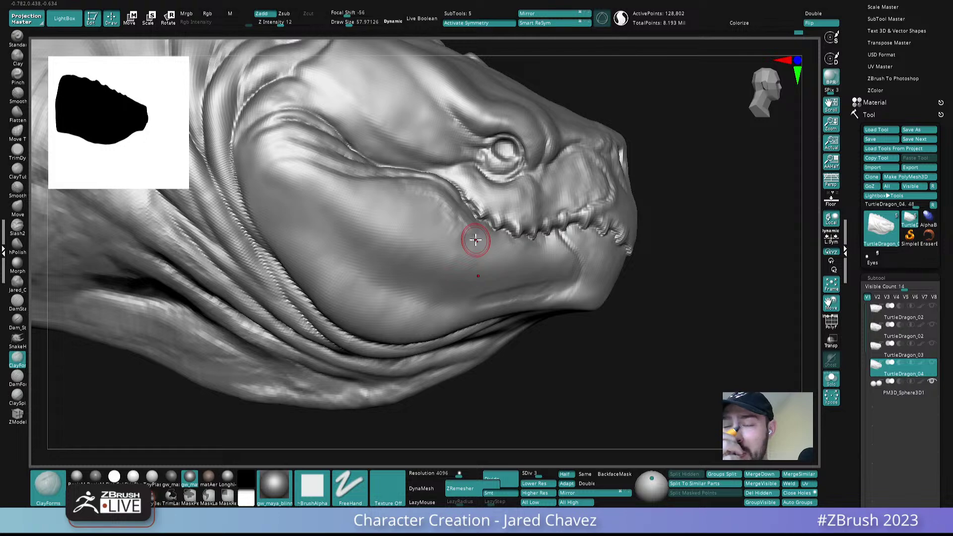
- Set the draw size to about 45 and sculpt along the lower jaw crease just behind the chin
mouse_move(551, 294)
right_down()
mouse_move(564, 293)
mouse_move(542, 269)
mouse_move(558, 302)
right_up()
key(s)
drag(560, 299, 557, 298)
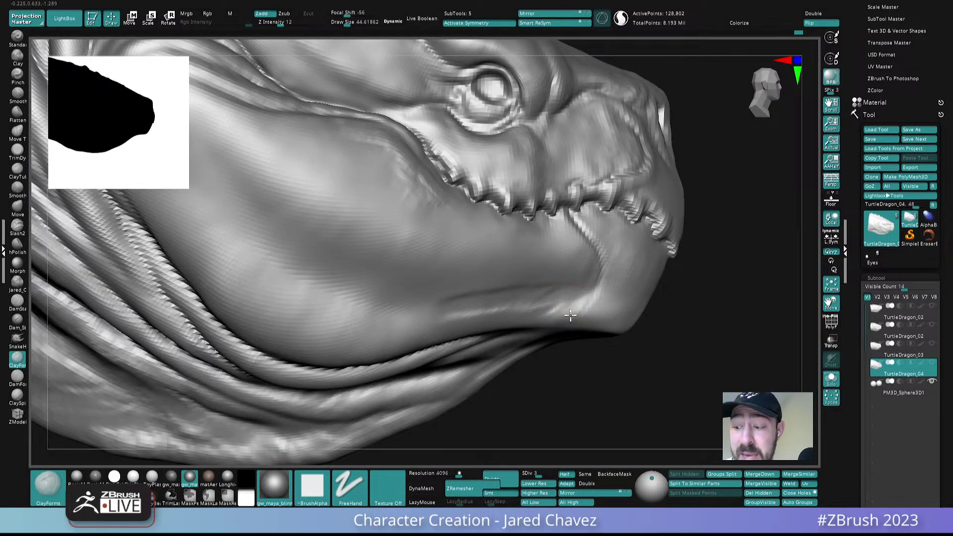
drag(553, 303, 524, 311)
mouse_move(501, 300)
right_down()
mouse_move(502, 267)
mouse_move(478, 309)
mouse_move(449, 279)
mouse_move(457, 332)
mouse_move(481, 341)
right_up()
- Reduce the draw size to about 36 and build up the jaw's lower edge back from the chin
key(s)
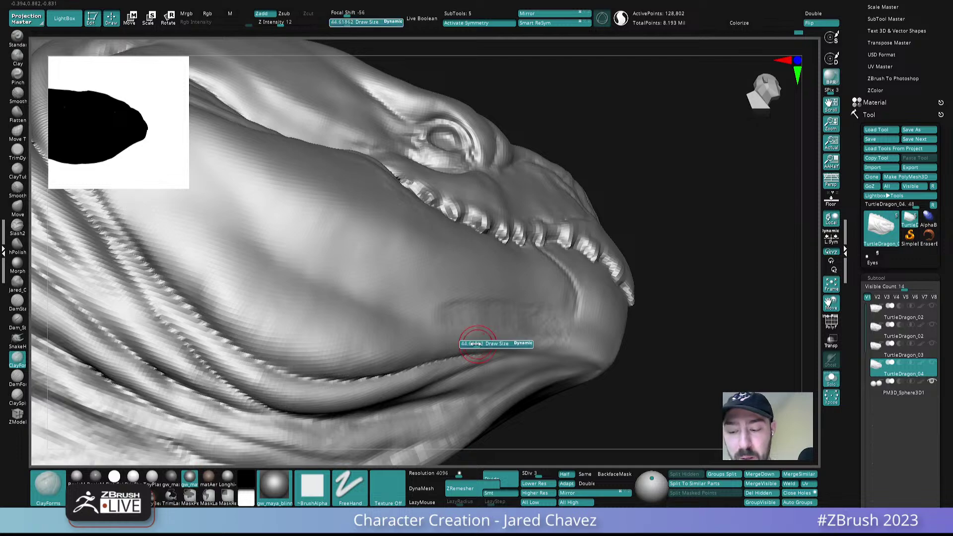
drag(475, 343, 477, 344)
right_drag(457, 347, 422, 363)
drag(420, 365, 482, 343)
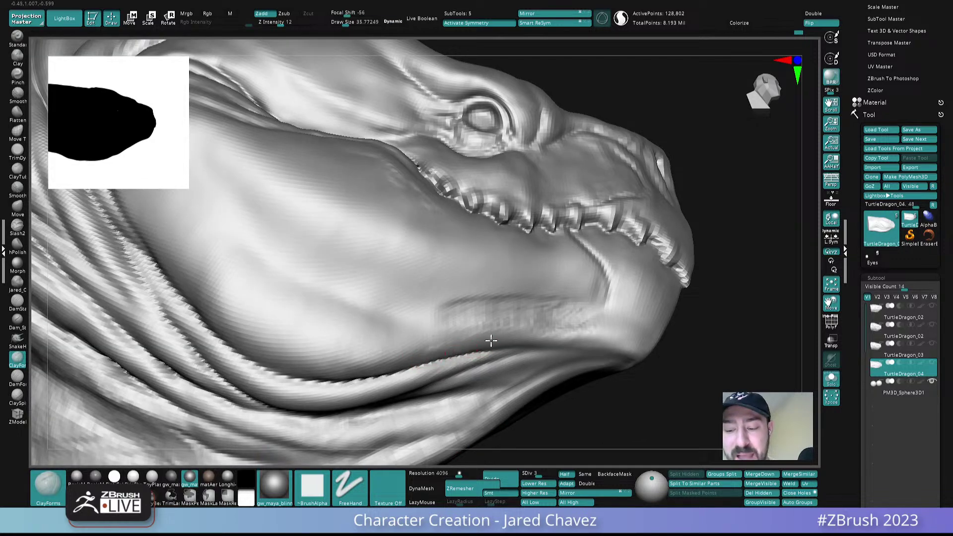
right_drag(595, 337, 563, 361)
drag(597, 322, 550, 343)
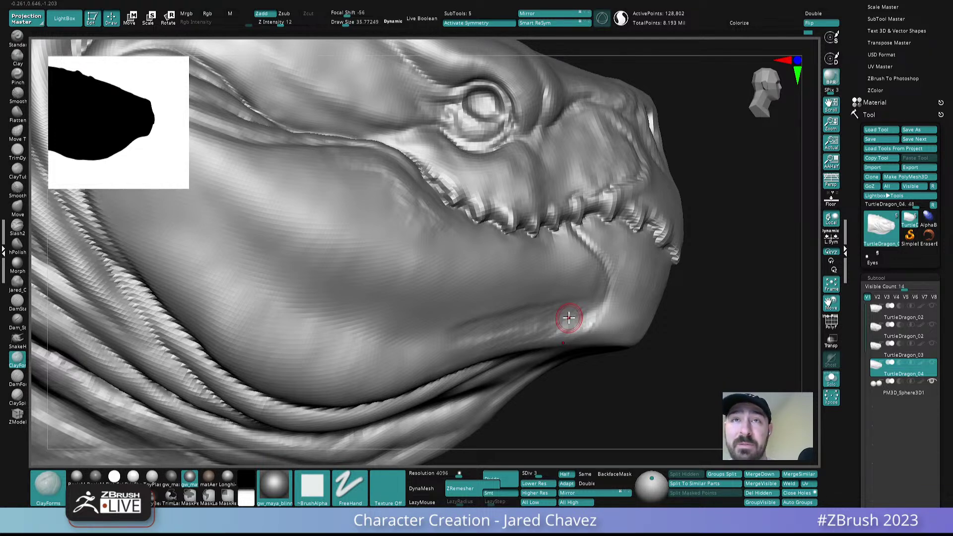
- Set the draw size to about 54 and sculpt a row of diagonal strokes across the front of the cheek
right_drag(570, 318, 569, 326)
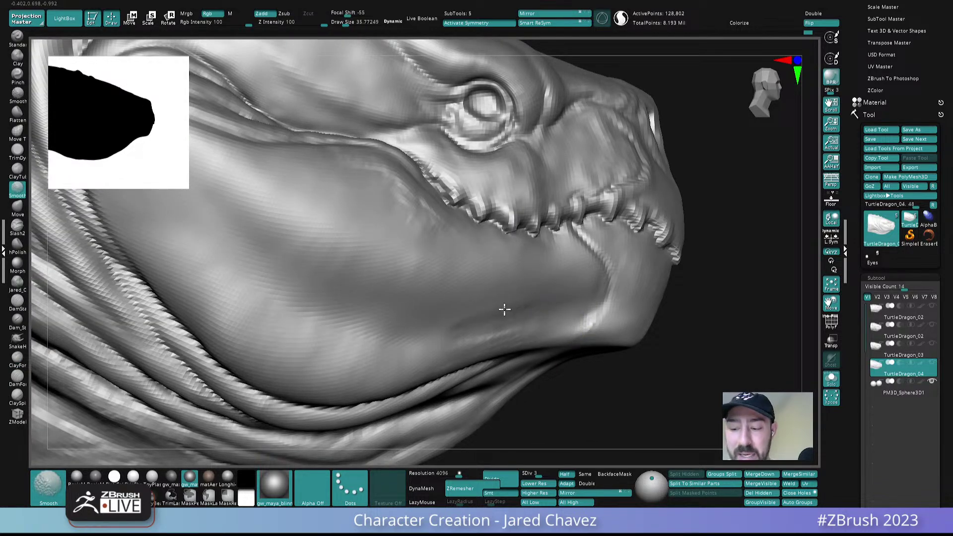
key(s)
drag(443, 278, 446, 303)
drag(454, 261, 428, 317)
drag(440, 260, 405, 320)
mouse_move(424, 245)
mouse_down()
mouse_move(392, 311)
mouse_move(372, 303)
mouse_up()
drag(389, 237, 353, 296)
- Smooth the diagonal strokes and blend them into the middle and rear of the cheek
right_drag(360, 288, 422, 277)
mouse_move(392, 273)
shift+mouse_down()
mouse_move(364, 285)
mouse_move(320, 277)
shift+mouse_up()
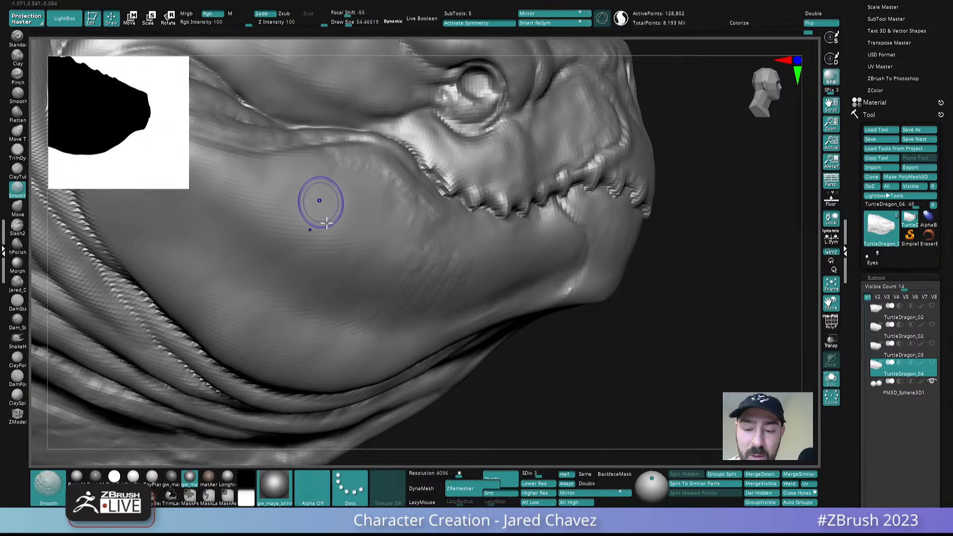
right_drag(331, 259, 279, 236)
shift+drag(284, 231, 330, 298)
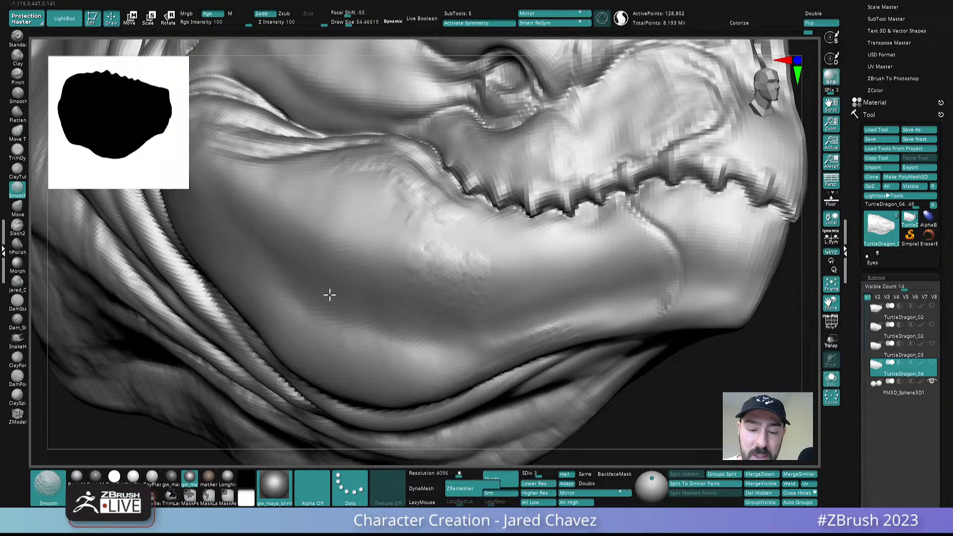
shift+drag(320, 223, 302, 202)
shift+drag(441, 270, 456, 268)
right_drag(467, 271, 491, 267)
mouse_move(485, 264)
shift+mouse_down()
mouse_move(436, 267)
mouse_move(455, 260)
shift+mouse_up()
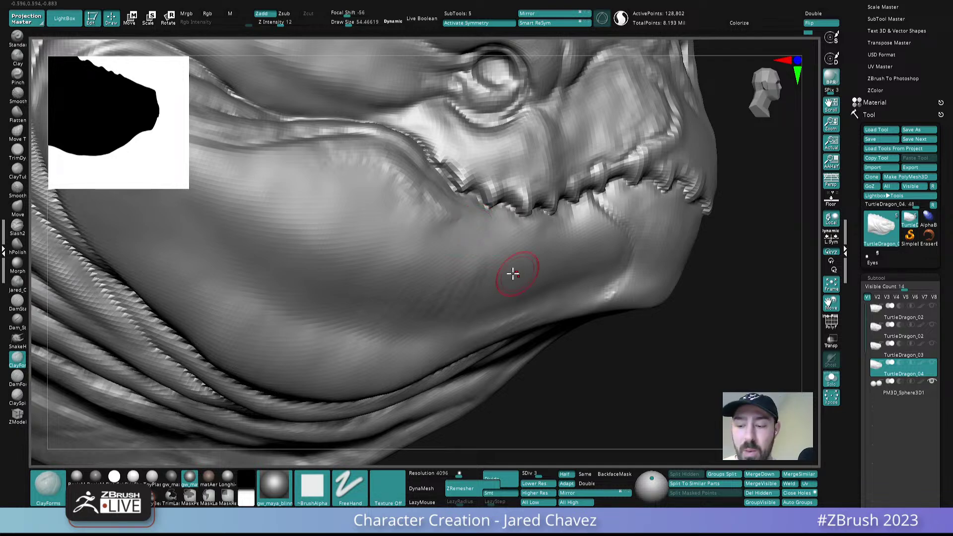
- Add more form to the cheek below the mouth corner and smooth it into the surrounding surface
right_drag(516, 273, 497, 261)
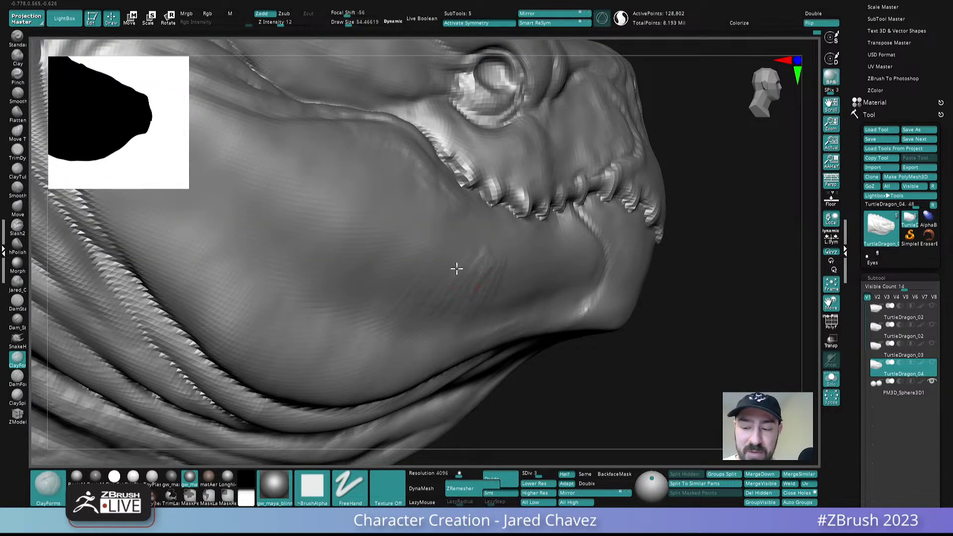
mouse_move(405, 310)
right_down()
mouse_move(451, 244)
mouse_move(469, 248)
right_up()
shift+drag(469, 249, 483, 255)
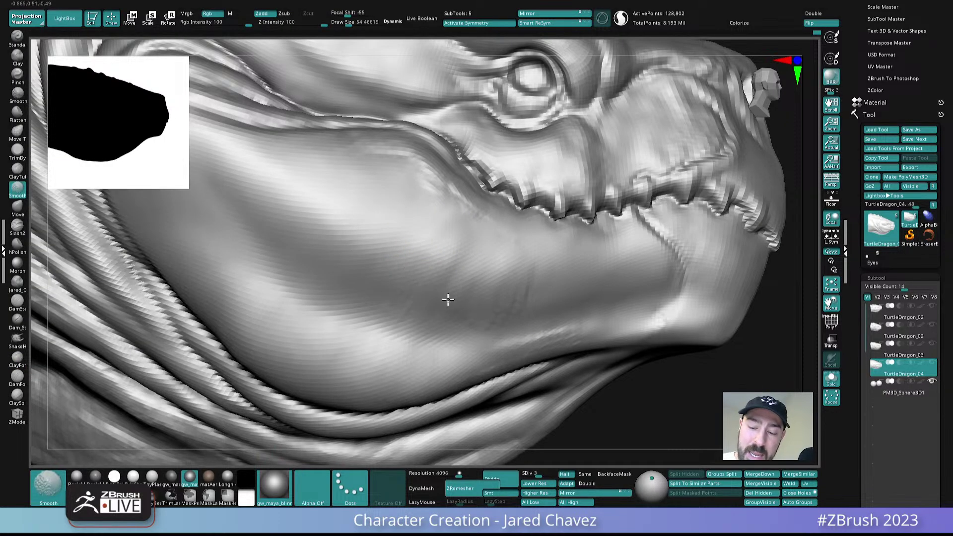
mouse_move(547, 301)
shift+mouse_down()
mouse_move(418, 241)
mouse_move(453, 271)
mouse_move(415, 240)
shift+mouse_up()
ctrl+right_drag(463, 264, 464, 196)
mouse_move(511, 269)
right_down()
mouse_move(550, 278)
mouse_move(505, 294)
mouse_move(498, 350)
right_up()
right_drag(498, 350, 491, 281)
mouse_move(491, 281)
shift+mouse_down()
mouse_move(462, 299)
mouse_move(425, 283)
mouse_move(400, 298)
shift+mouse_up()
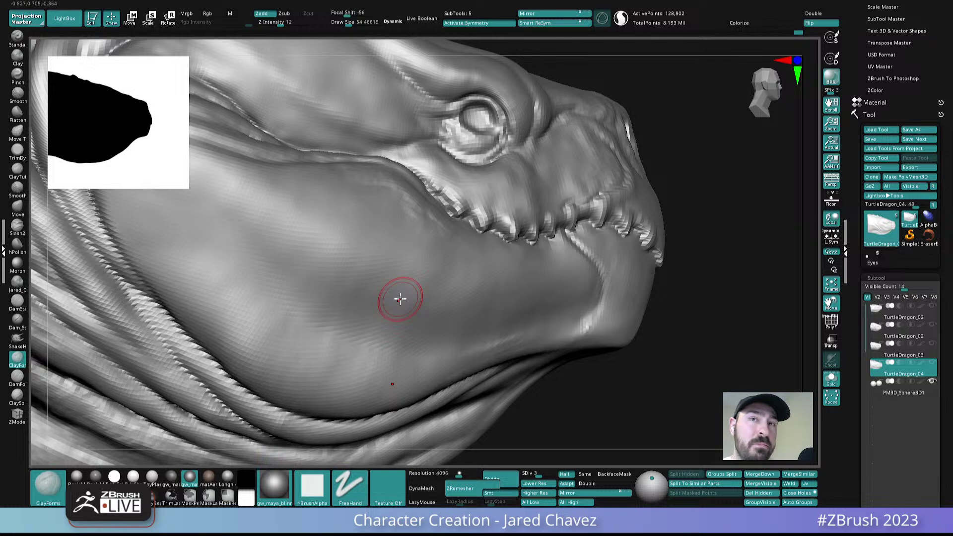
- Set the draw size to about 36 and carve inward strokes along the crease running from the teeth behind the chin
mouse_move(400, 299)
right_down()
mouse_move(546, 294)
mouse_move(551, 303)
mouse_move(588, 279)
mouse_move(539, 271)
right_up()
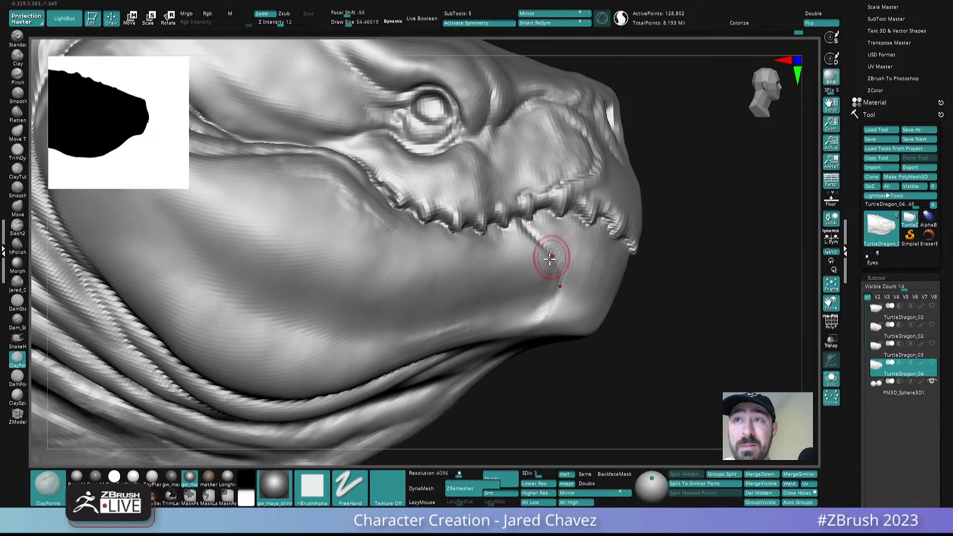
key(s)
drag(549, 264, 540, 265)
alt+right_drag(542, 264, 453, 255)
mouse_move(453, 256)
ctrl+right_down()
mouse_move(506, 253)
mouse_move(480, 260)
ctrl+right_up()
alt+drag(445, 205, 452, 241)
alt+drag(425, 211, 466, 266)
alt+drag(418, 212, 466, 257)
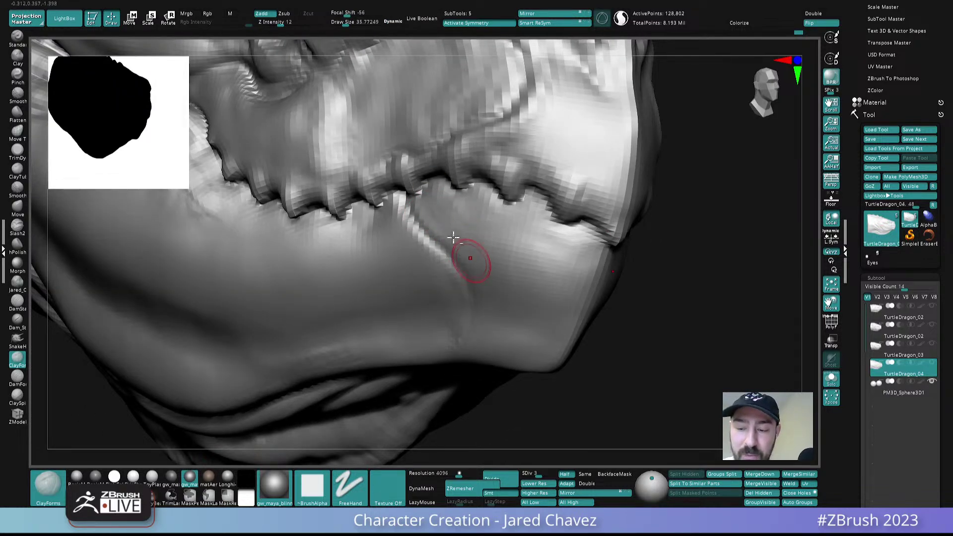
- Smooth the surface around the carved chin crease and its lower end
shift+drag(442, 197, 473, 265)
mouse_move(514, 300)
ctrl+right_down()
mouse_move(526, 284)
mouse_move(500, 291)
mouse_move(494, 232)
ctrl+right_up()
ctrl+right_drag(493, 233, 484, 288)
shift+drag(458, 313, 452, 312)
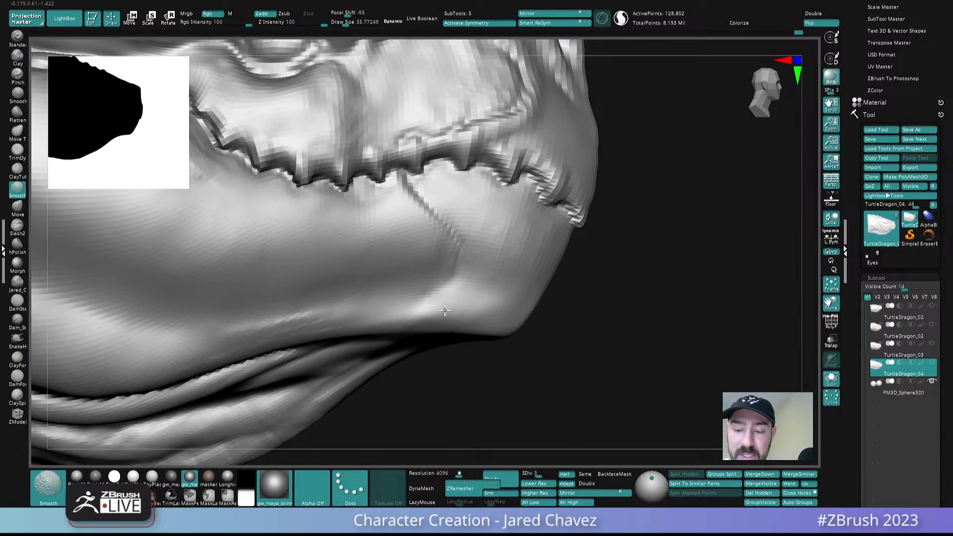
mouse_move(506, 241)
shift+mouse_down()
mouse_move(538, 237)
mouse_move(528, 261)
mouse_move(518, 249)
mouse_move(545, 233)
mouse_move(485, 252)
shift+mouse_up()
mouse_move(486, 235)
right_down()
mouse_move(502, 213)
mouse_move(524, 229)
mouse_move(532, 272)
mouse_move(543, 223)
right_up()
ctrl+right_drag(543, 224, 522, 279)
- Set the draw size to about 28 and build up folds around the chin crease down to the jaw's lower edge
key(s)
drag(495, 272, 461, 292)
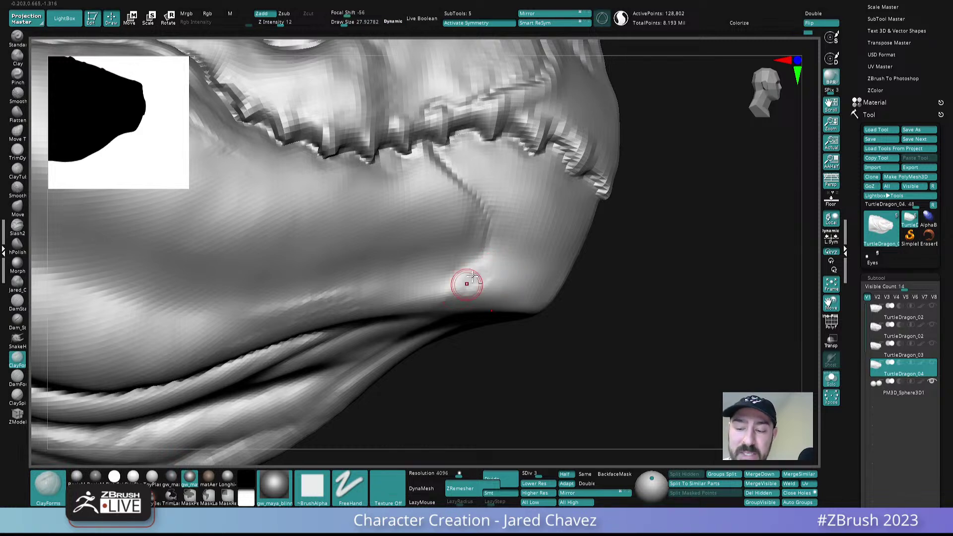
mouse_move(457, 312)
right_down()
mouse_move(506, 272)
mouse_move(495, 255)
right_up()
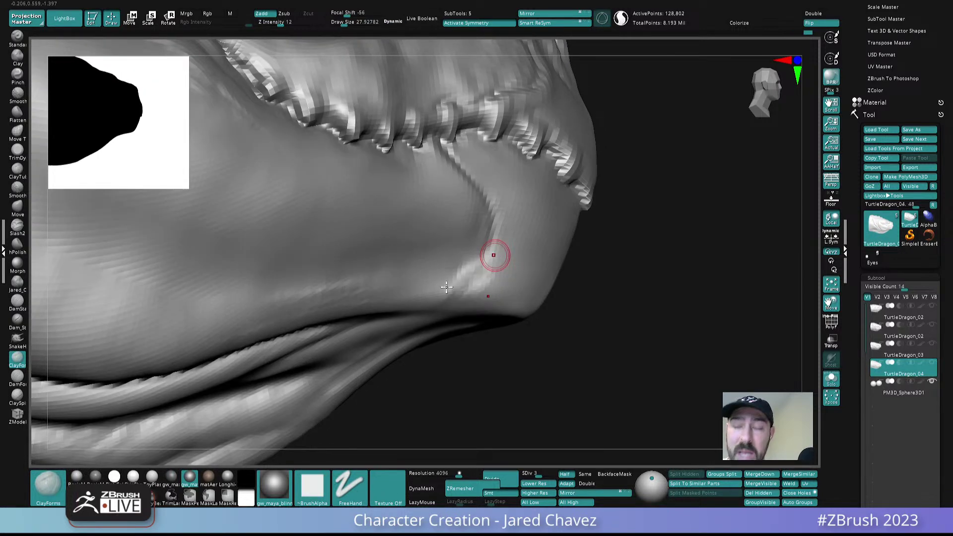
mouse_move(443, 288)
mouse_down()
mouse_move(427, 307)
mouse_move(415, 301)
mouse_up()
mouse_move(447, 306)
ctrl+right_down()
mouse_move(462, 281)
mouse_move(475, 331)
ctrl+right_up()
mouse_move(443, 293)
mouse_down()
mouse_move(447, 285)
mouse_move(434, 301)
mouse_move(453, 280)
mouse_up()
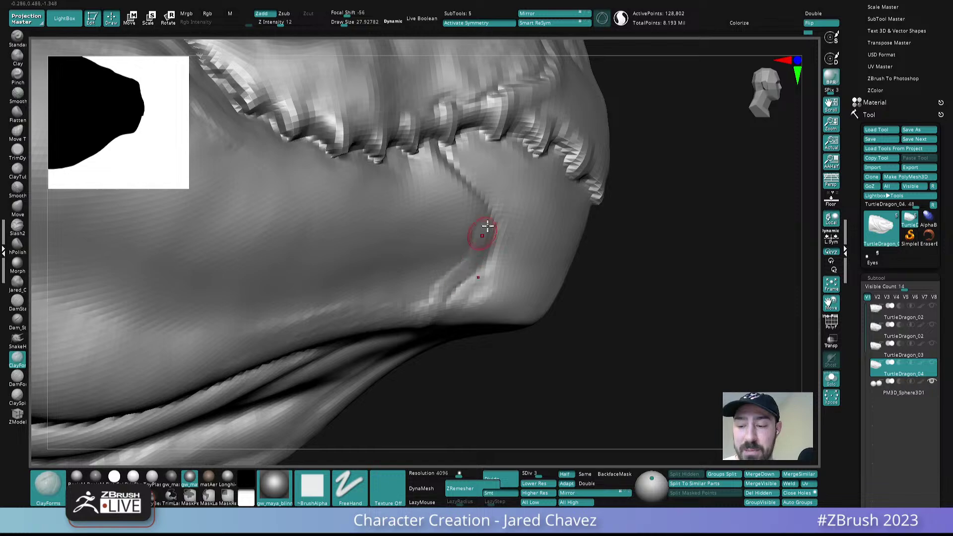
drag(474, 235, 476, 219)
- Smooth the upper end of the chin crease and the lip area below the teeth
mouse_move(462, 210)
right_down()
mouse_move(452, 198)
mouse_move(465, 197)
mouse_move(450, 185)
right_up()
shift+drag(426, 156, 440, 194)
mouse_move(440, 196)
right_down()
mouse_move(392, 168)
mouse_move(430, 219)
mouse_move(396, 173)
right_up()
shift+drag(380, 171, 379, 191)
ctrl+right_drag(423, 209, 408, 114)
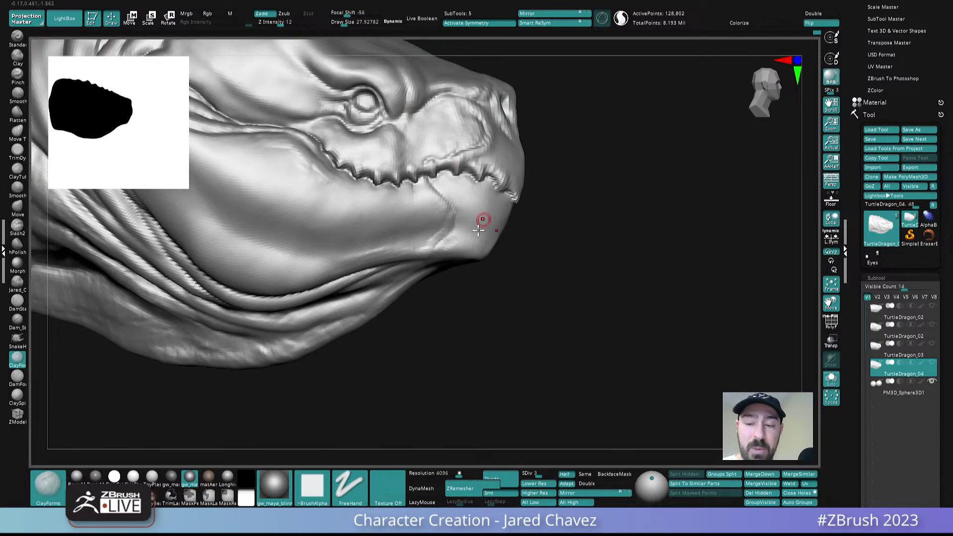
- Set the draw size to about 42 and sculpt strokes backward across the cheek below the mouth
mouse_move(396, 200)
ctrl+right_down()
mouse_move(449, 234)
mouse_move(449, 243)
mouse_move(430, 239)
ctrl+right_up()
key(s)
drag(409, 237, 414, 238)
mouse_move(365, 201)
mouse_down()
mouse_move(329, 243)
mouse_move(287, 248)
mouse_move(242, 275)
mouse_up()
drag(252, 222, 224, 241)
- Smooth the new cheek strokes below the mouth line and toward the rear of the cheek
mouse_move(319, 213)
right_down()
mouse_move(329, 232)
mouse_move(312, 234)
right_up()
mouse_move(278, 164)
shift+mouse_down()
mouse_move(269, 176)
mouse_move(295, 211)
mouse_move(309, 190)
shift+mouse_up()
mouse_move(366, 221)
shift+mouse_down()
mouse_move(377, 245)
mouse_move(365, 261)
shift+mouse_up()
shift+drag(364, 261, 329, 274)
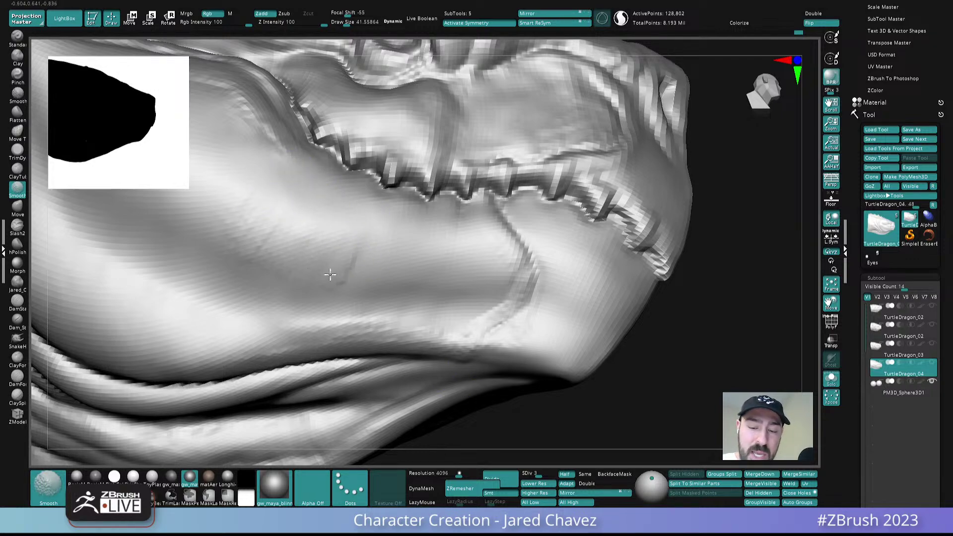
shift+drag(383, 248, 381, 265)
shift+drag(381, 267, 328, 269)
shift+drag(247, 230, 211, 237)
- Add short downward strokes on the front of the cheek below the serrated mouth edge
mouse_move(332, 255)
right_down()
mouse_move(389, 209)
mouse_move(479, 321)
mouse_move(408, 245)
mouse_move(364, 258)
mouse_move(400, 247)
right_up()
drag(391, 248, 380, 292)
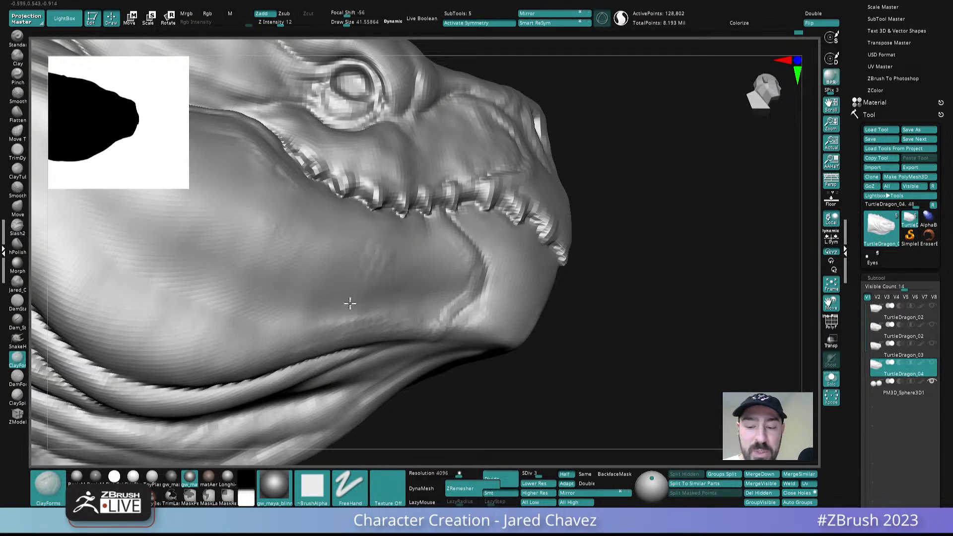
drag(355, 251, 330, 289)
- Sculpt long diagonal strokes from the chin crease back across the lower jaw
mouse_move(419, 261)
alt+right_down()
mouse_move(477, 243)
mouse_move(496, 285)
mouse_move(451, 288)
alt+right_up()
drag(454, 232, 361, 304)
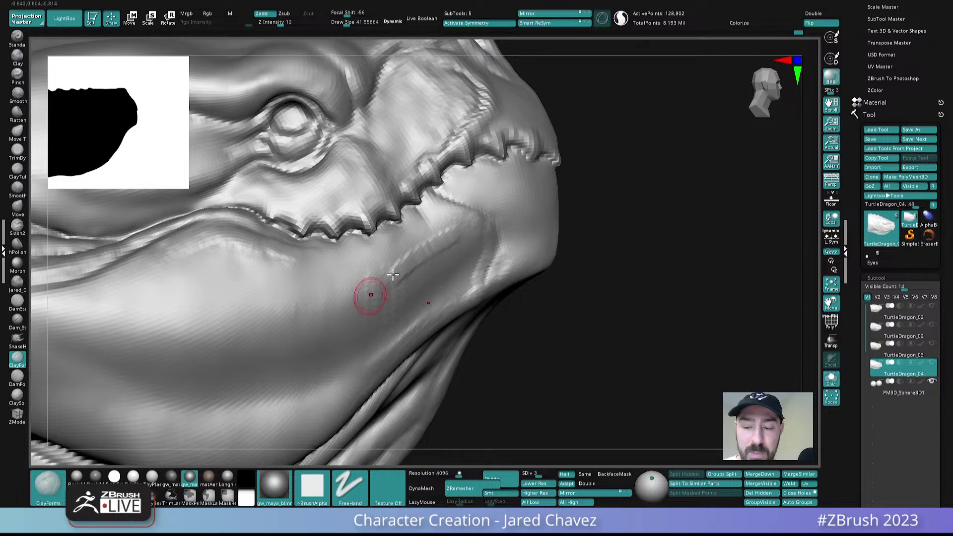
drag(455, 226, 394, 276)
drag(474, 249, 412, 297)
right_drag(431, 282, 467, 233)
drag(471, 239, 426, 304)
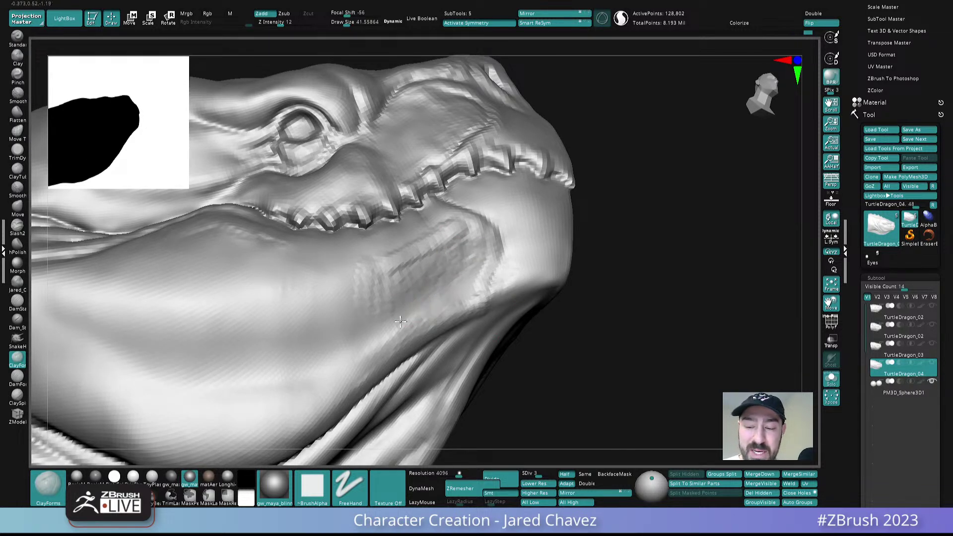
- Smooth the diagonal strokes behind the chin crease into the front of the cheek
right_drag(426, 272, 462, 304)
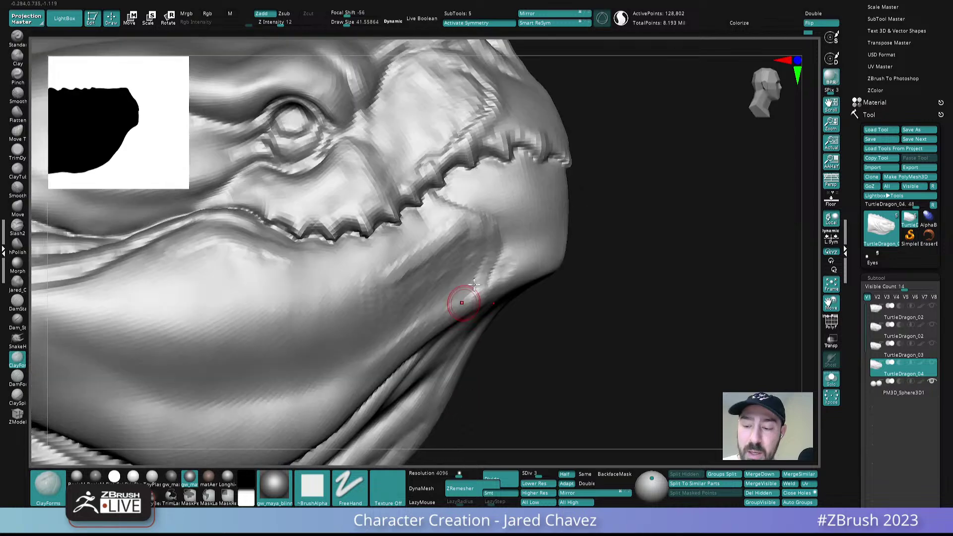
right_drag(435, 272, 471, 241)
shift+drag(470, 241, 463, 255)
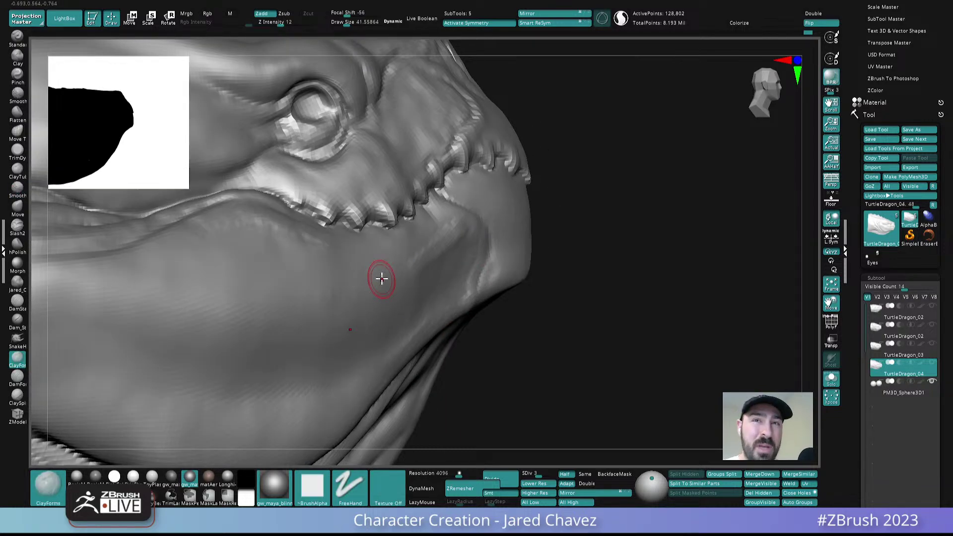
right_drag(381, 279, 447, 242)
shift+drag(447, 241, 445, 241)
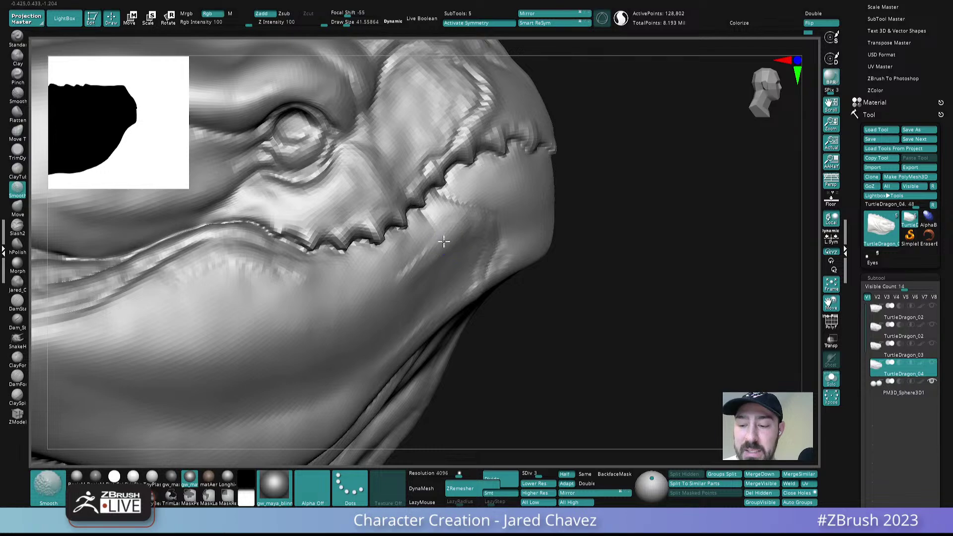
shift+drag(395, 285, 375, 292)
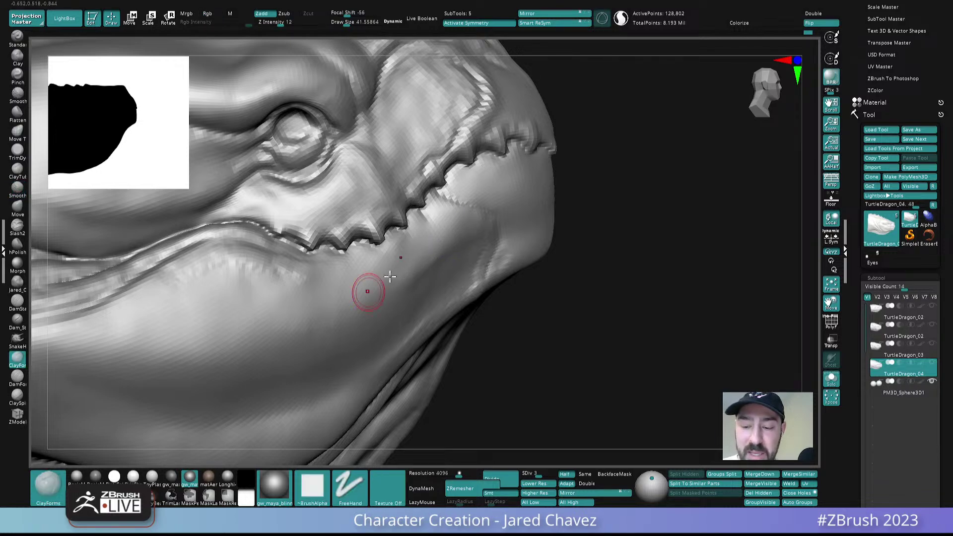
right_drag(368, 292, 439, 247)
shift+drag(439, 247, 406, 280)
- Set the draw size to about 62 and review the whole head from both sides
mouse_move(267, 331)
ctrl+right_down()
mouse_move(408, 166)
mouse_move(502, 302)
mouse_move(547, 298)
mouse_move(506, 290)
mouse_move(530, 322)
mouse_move(455, 264)
mouse_move(496, 293)
ctrl+right_up()
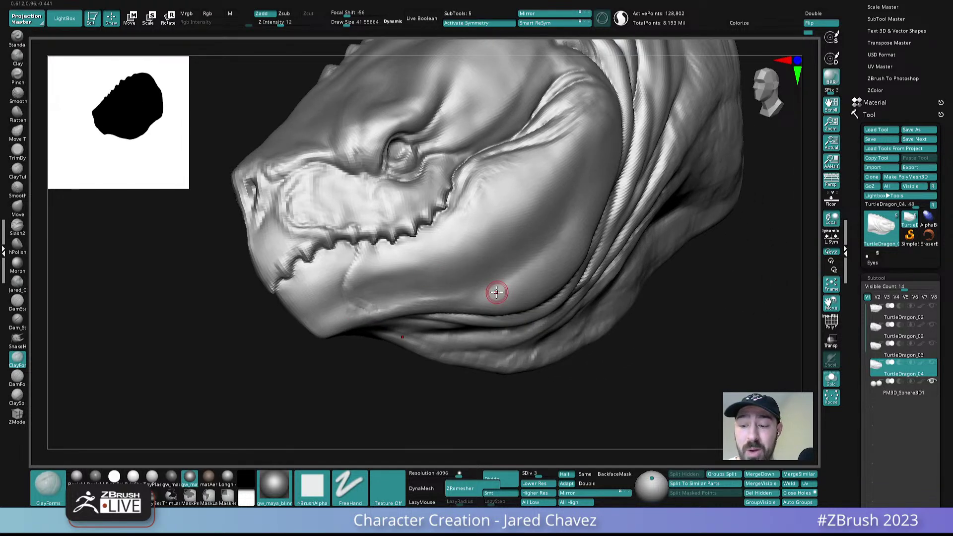
key(s)
mouse_move(470, 259)
mouse_down()
mouse_move(501, 216)
mouse_move(442, 262)
mouse_move(458, 250)
mouse_up()
mouse_move(493, 230)
ctrl+right_down()
mouse_move(469, 204)
mouse_move(553, 260)
mouse_move(571, 243)
ctrl+right_up()
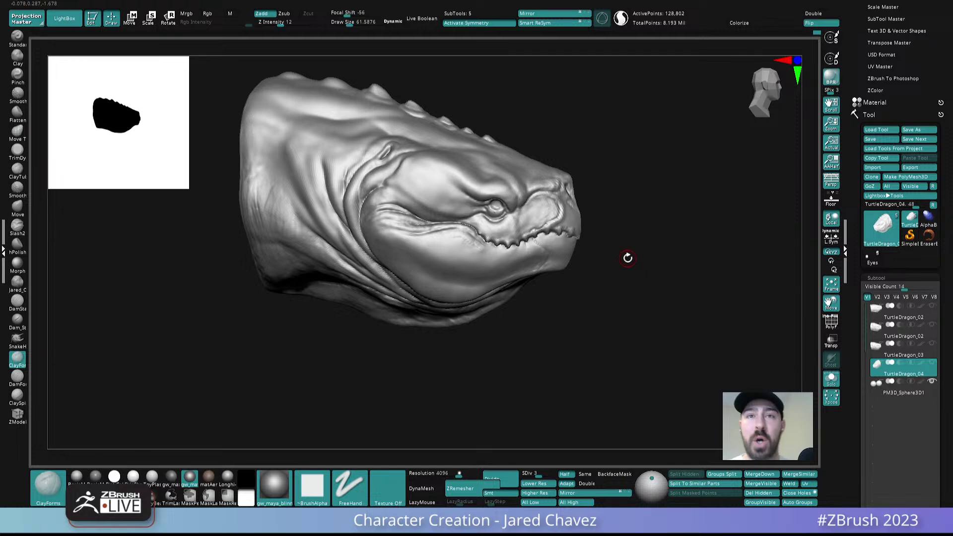
- Set the draw size to about 45, sculpt a stroke across the lower jaw behind the chin and smooth it into the cheek
right_drag(628, 258, 565, 231)
mouse_move(432, 253)
right_down()
mouse_move(496, 296)
mouse_move(472, 223)
mouse_move(509, 263)
right_up()
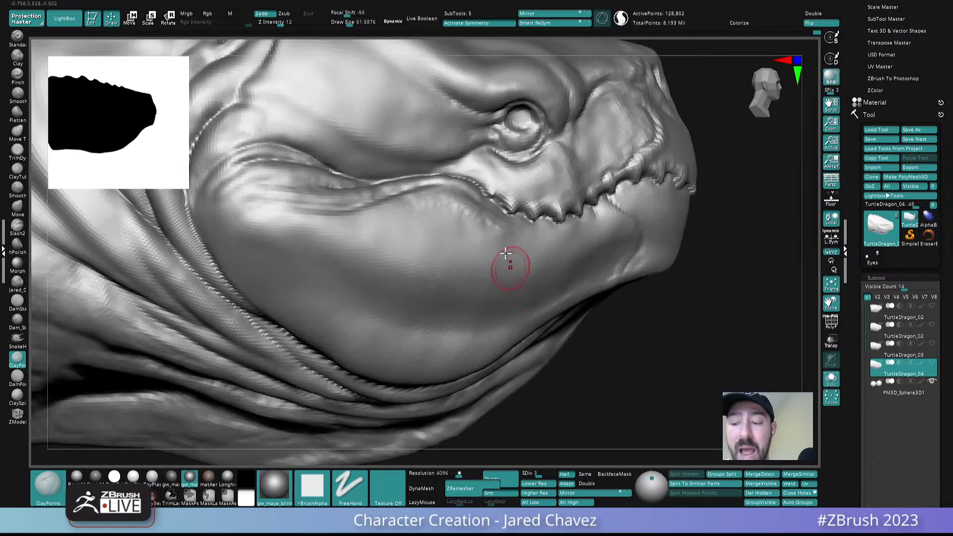
key(s)
drag(499, 246, 496, 245)
right_drag(496, 243, 504, 253)
key(shift)
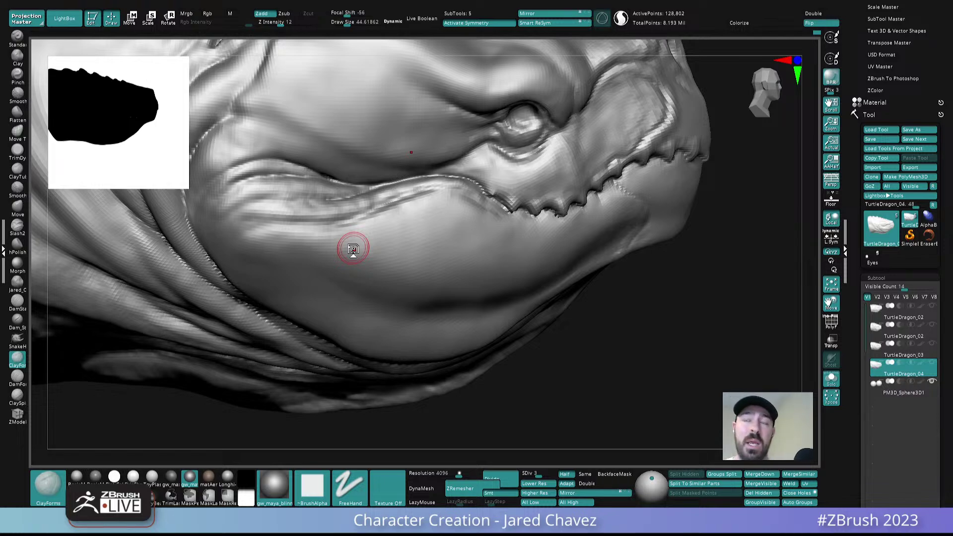
mouse_move(353, 249)
right_down()
mouse_move(398, 214)
mouse_move(377, 208)
right_up()
mouse_move(554, 252)
mouse_down()
mouse_move(543, 276)
mouse_move(495, 266)
mouse_move(463, 283)
mouse_up()
shift+drag(531, 253, 466, 259)
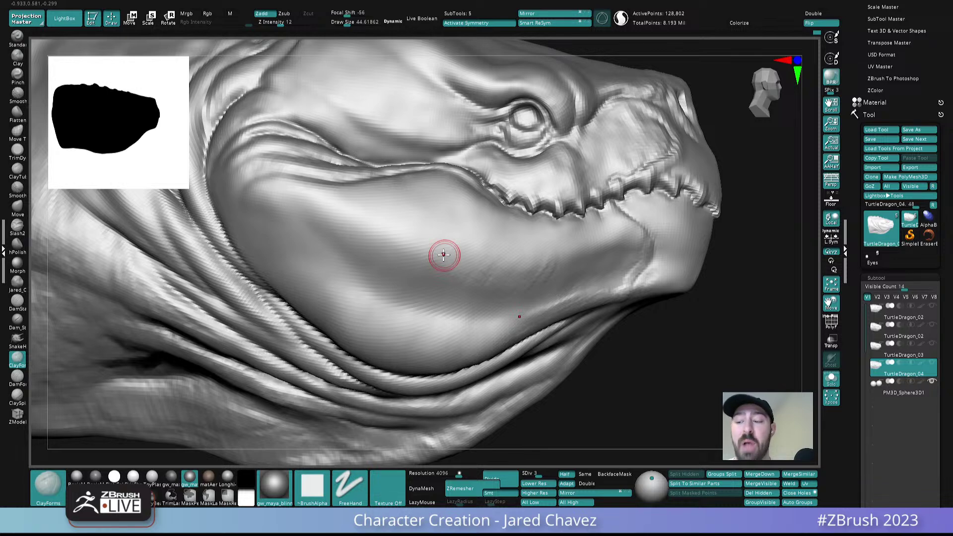
mouse_move(557, 261)
shift+mouse_down()
mouse_move(517, 288)
mouse_move(460, 274)
shift+mouse_up()
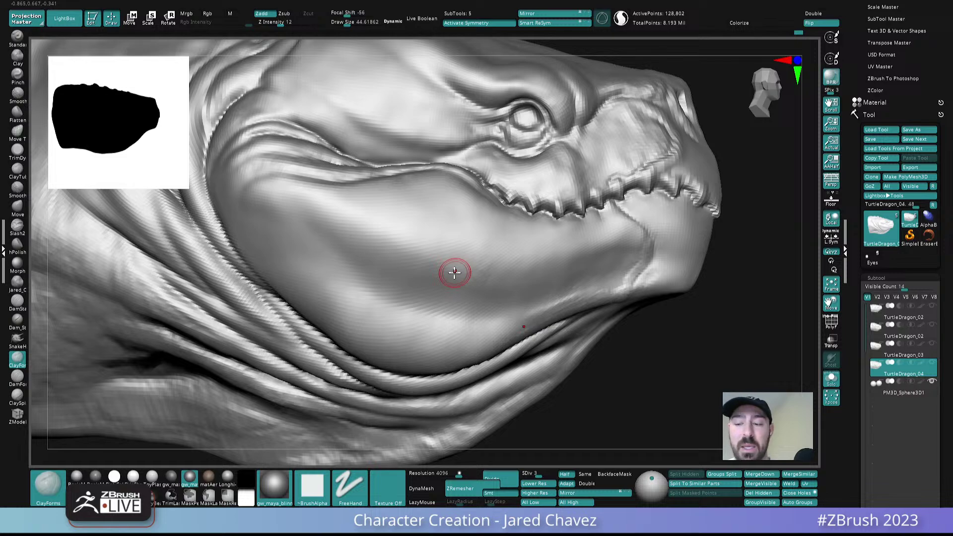
- Smooth the cheek from the lower jaw up to the skin folds behind the corner of the mouth
right_drag(454, 272, 489, 278)
mouse_move(478, 274)
shift+mouse_down()
mouse_move(442, 283)
mouse_move(467, 263)
mouse_move(415, 210)
mouse_move(392, 208)
shift+mouse_up()
right_drag(412, 214, 457, 238)
mouse_move(466, 241)
shift+mouse_down()
mouse_move(423, 217)
mouse_move(374, 210)
shift+mouse_up()
mouse_move(373, 211)
right_down()
mouse_move(414, 227)
mouse_move(392, 212)
right_up()
mouse_move(384, 209)
shift+mouse_down()
mouse_move(412, 198)
mouse_move(389, 198)
shift+mouse_up()
mouse_move(389, 198)
right_down()
mouse_move(412, 211)
mouse_move(437, 193)
right_up()
mouse_move(437, 194)
shift+mouse_down()
mouse_move(406, 182)
mouse_move(451, 180)
shift+mouse_up()
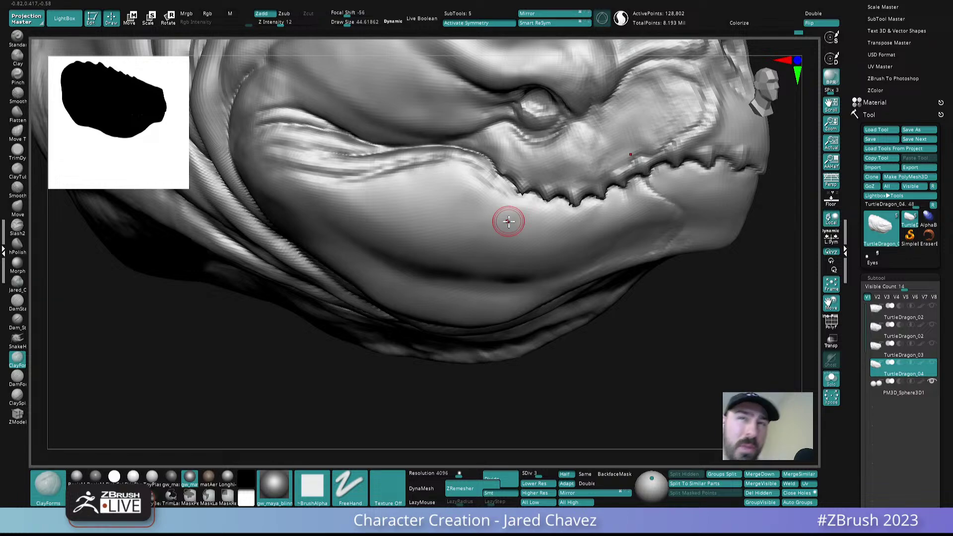
mouse_move(509, 221)
right_down()
mouse_move(636, 243)
mouse_move(583, 236)
mouse_move(570, 187)
mouse_move(537, 174)
right_up()
mouse_move(538, 174)
ctrl+right_down()
mouse_move(532, 266)
mouse_move(499, 254)
ctrl+right_up()
shift+drag(499, 253, 419, 286)
- Set the draw size to about 30 and build up the jaw edge at the lower end of the chin crease
mouse_move(488, 272)
ctrl+right_down()
mouse_move(547, 226)
mouse_move(549, 311)
mouse_move(550, 271)
ctrl+right_up()
key(s)
drag(550, 271, 546, 269)
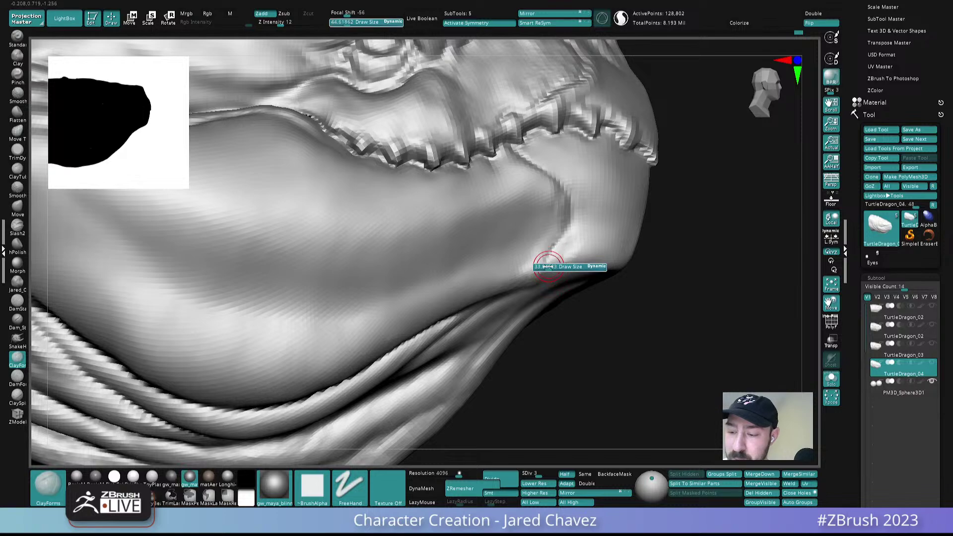
drag(550, 235, 503, 288)
right_drag(504, 288, 520, 207)
drag(552, 249, 520, 278)
right_drag(487, 287, 496, 249)
- Smooth along the chin crease from the jaw edge up toward the serrated mouth edge
mouse_move(528, 276)
shift+mouse_down()
mouse_move(513, 274)
mouse_move(558, 213)
mouse_move(557, 191)
shift+mouse_up()
right_drag(558, 209, 518, 184)
shift+drag(534, 185, 538, 194)
mouse_move(558, 226)
ctrl+right_down()
mouse_move(558, 207)
mouse_move(541, 278)
ctrl+right_up()
right_drag(541, 278, 531, 231)
- Add short strokes along the jaw edge where the chin crease ends and smooth them into the surrounding form
mouse_move(554, 254)
mouse_down()
mouse_move(521, 274)
mouse_move(484, 270)
mouse_up()
right_drag(507, 259, 526, 291)
shift+drag(511, 261, 544, 252)
ctrl+right_drag(545, 258, 540, 277)
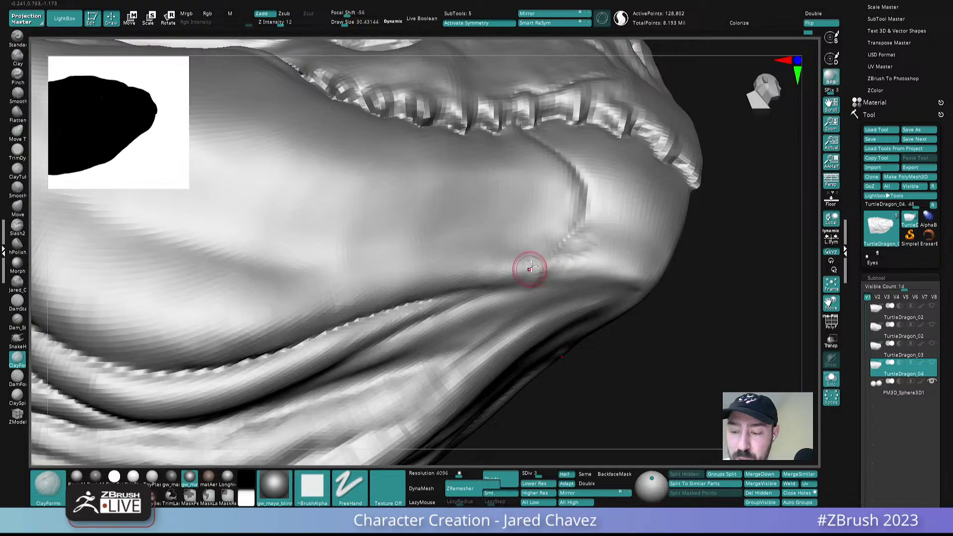
drag(534, 267, 556, 258)
right_drag(556, 258, 541, 278)
shift+drag(532, 271, 528, 277)
ctrl+right_drag(529, 277, 606, 262)
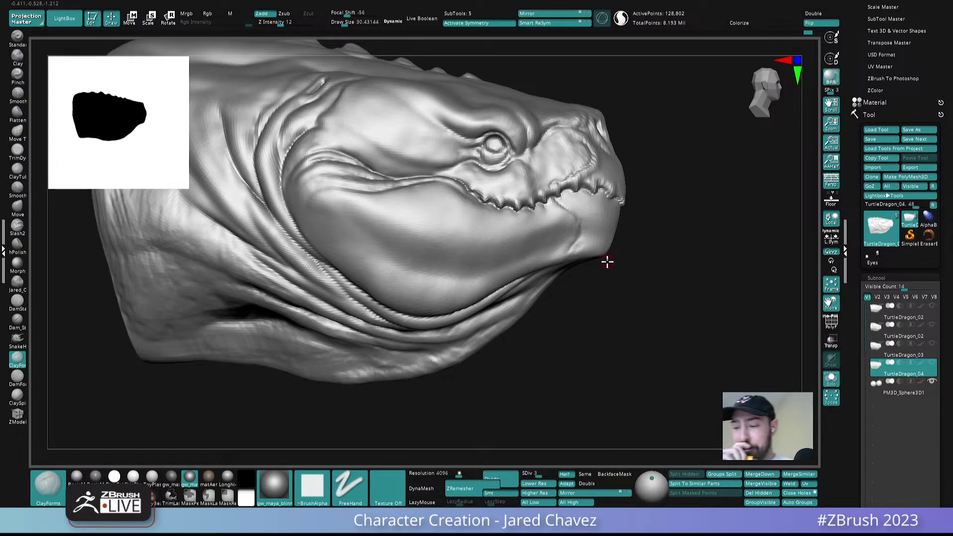
- Switch to the DamForms brush, raise the mesh to subdivision level 4 and carve the chin crease down under the jaw
click(17, 379)
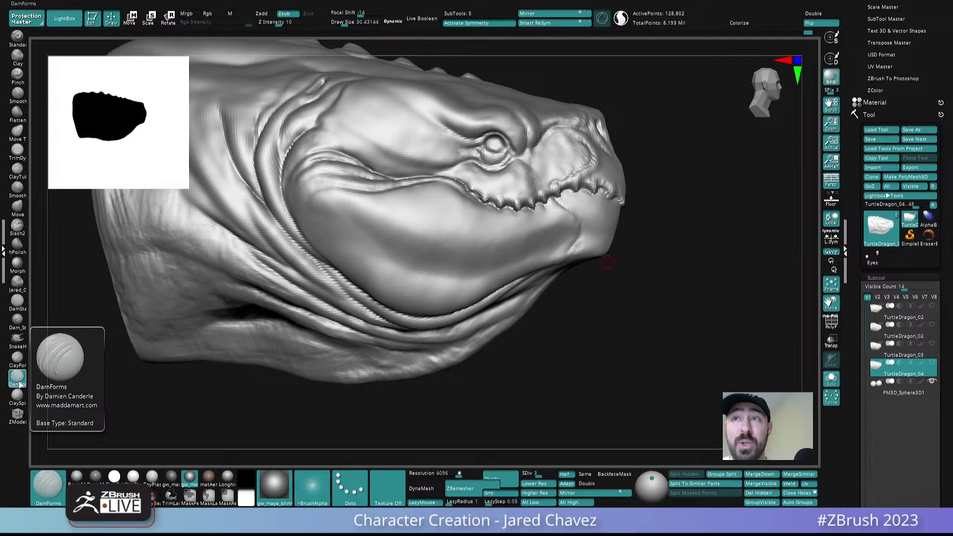
alt+right_drag(594, 227, 559, 278)
key(d)
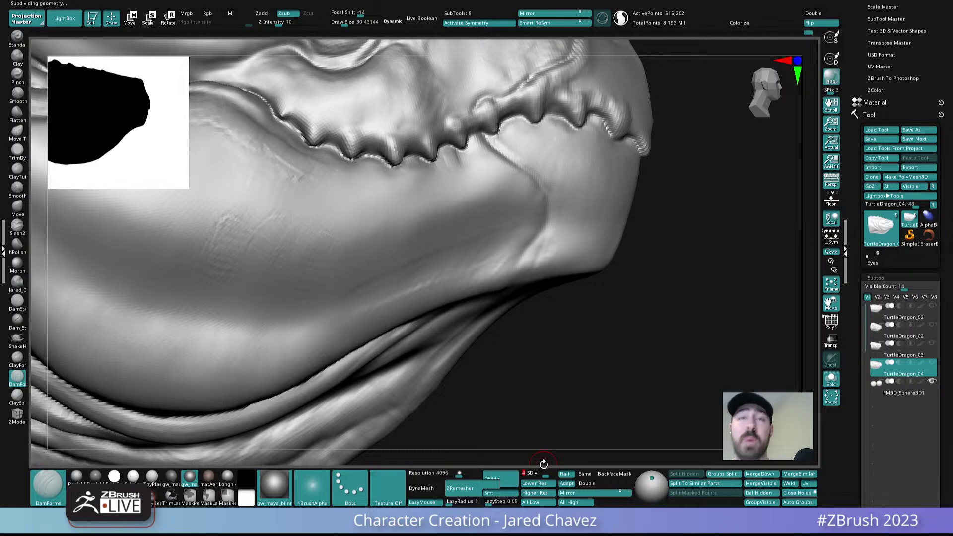
right_drag(544, 178, 525, 175)
drag(513, 158, 553, 203)
right_drag(545, 202, 546, 182)
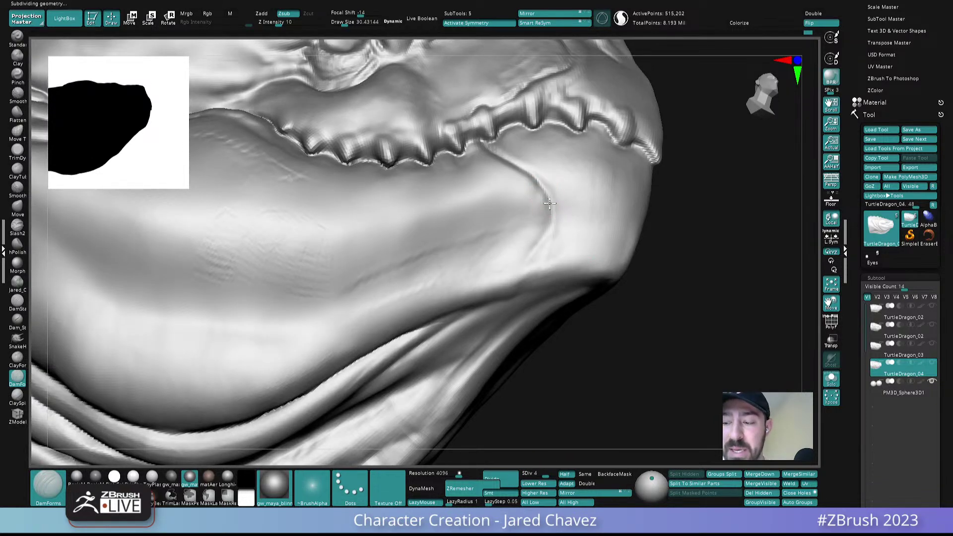
mouse_move(544, 246)
right_down()
mouse_move(548, 207)
mouse_move(542, 238)
right_up()
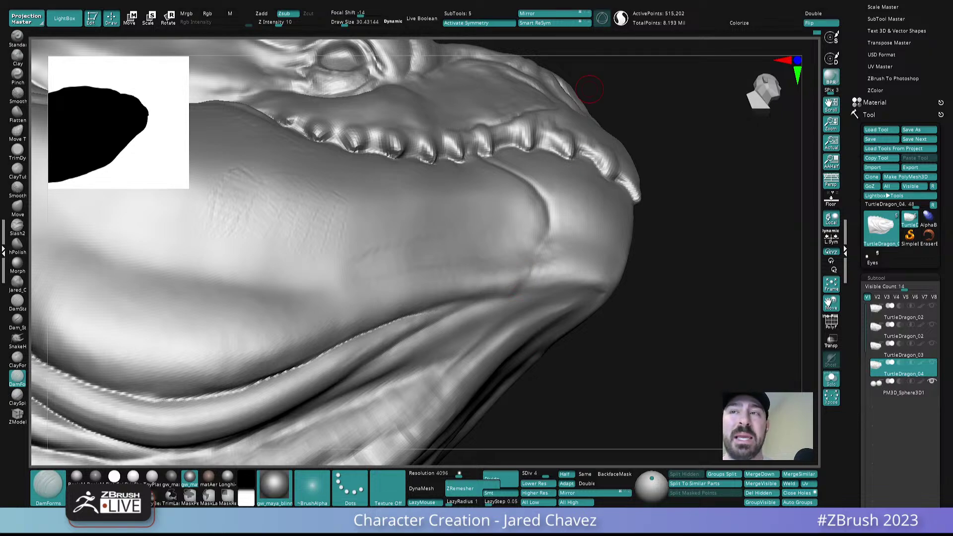
mouse_move(557, 209)
right_down()
mouse_move(536, 296)
mouse_move(531, 273)
mouse_move(549, 245)
right_up()
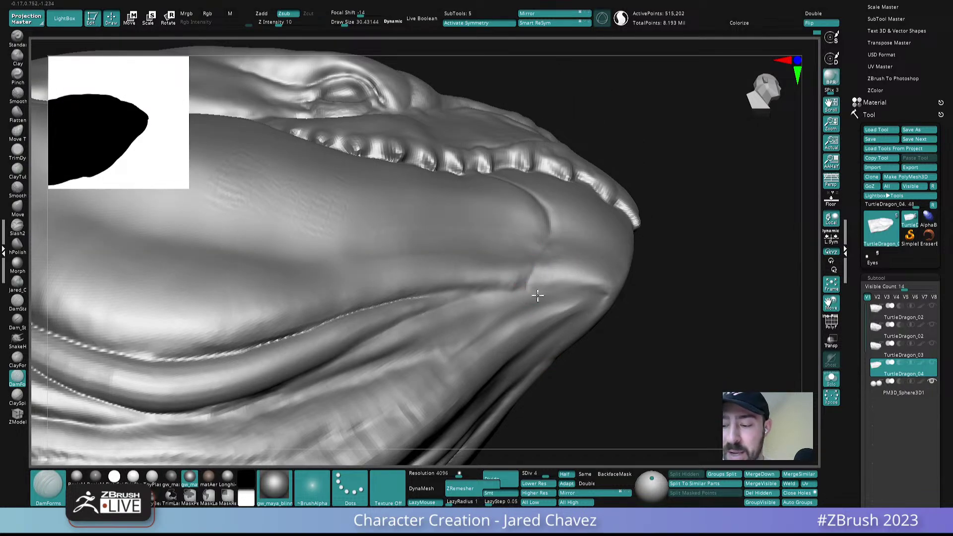
drag(550, 308, 554, 352)
ctrl+right_drag(586, 326, 577, 228)
- Add ClayForms volume at the chin crease's lower end, return to subdivision level 3 and smooth the crease and chin
click(18, 359)
right_drag(548, 257, 545, 236)
mouse_move(550, 237)
mouse_down()
mouse_move(516, 248)
mouse_move(575, 222)
mouse_up()
right_drag(572, 224, 564, 224)
mouse_move(564, 224)
shift+mouse_down()
mouse_move(567, 215)
mouse_move(557, 218)
mouse_move(571, 212)
shift+mouse_up()
key(shift+d)
shift+drag(563, 174, 545, 178)
right_drag(592, 159, 580, 176)
mouse_move(580, 176)
shift+mouse_down()
mouse_move(564, 150)
mouse_move(533, 207)
shift+mouse_up()
mouse_move(533, 207)
right_down()
mouse_move(536, 168)
mouse_move(522, 176)
right_up()
shift+drag(522, 177, 526, 208)
- Review the chin crease on the whole head and smooth the lower front of the chin beside it
mouse_move(564, 206)
alt+right_down()
mouse_move(549, 183)
mouse_move(586, 183)
mouse_move(579, 161)
mouse_move(591, 226)
alt+right_up()
alt+right_drag(604, 189, 534, 245)
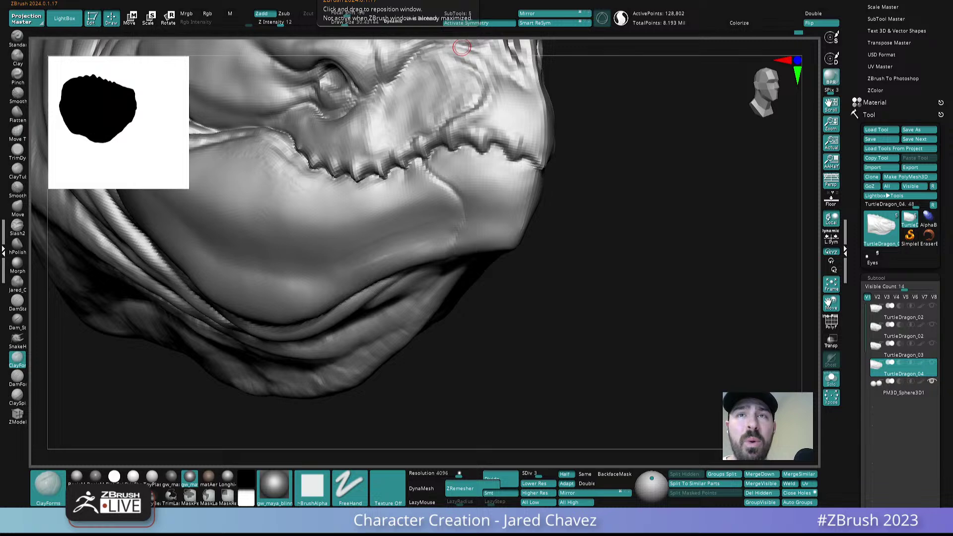
alt+drag(562, 246, 551, 214)
mouse_move(571, 224)
mouse_down()
mouse_move(545, 224)
mouse_move(625, 263)
mouse_move(606, 240)
mouse_up()
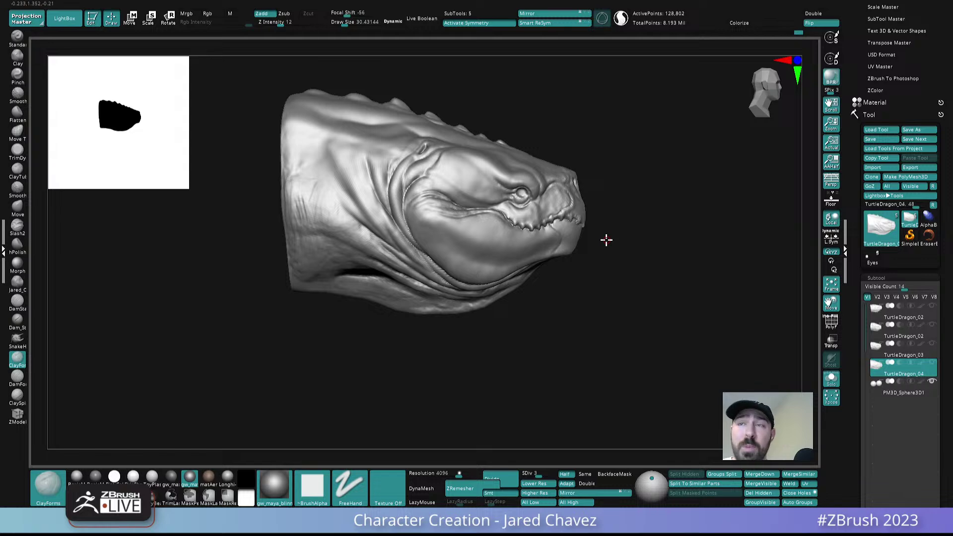
drag(647, 257, 617, 258)
ctrl+right_drag(569, 219, 605, 320)
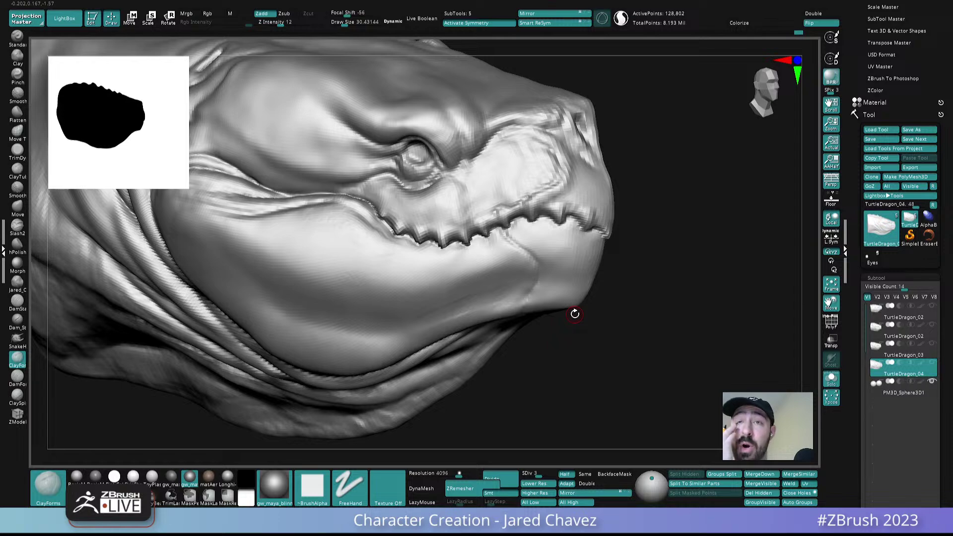
mouse_move(575, 314)
right_down()
mouse_move(568, 277)
mouse_move(558, 300)
right_up()
shift+drag(558, 299, 550, 307)
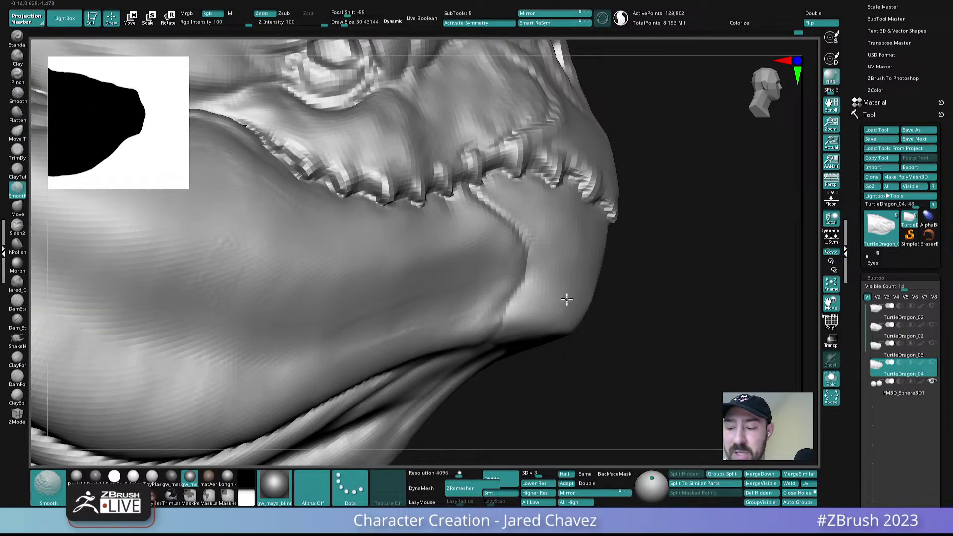
- Switch to the Allosaurus reference, turn Solo off and show the Head_High subtool at its highest subdivision level
click(870, 260)
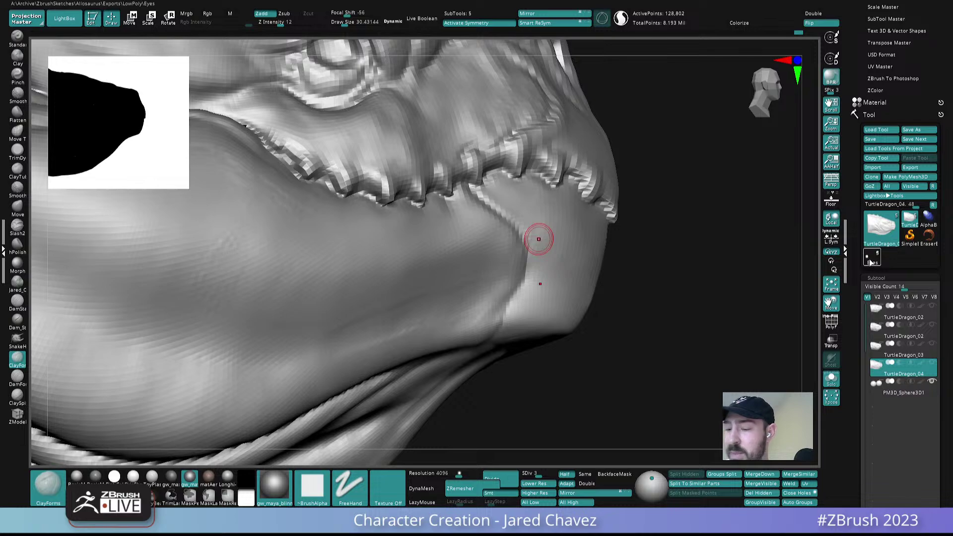
click(831, 378)
ctrl+right_drag(617, 324, 613, 282)
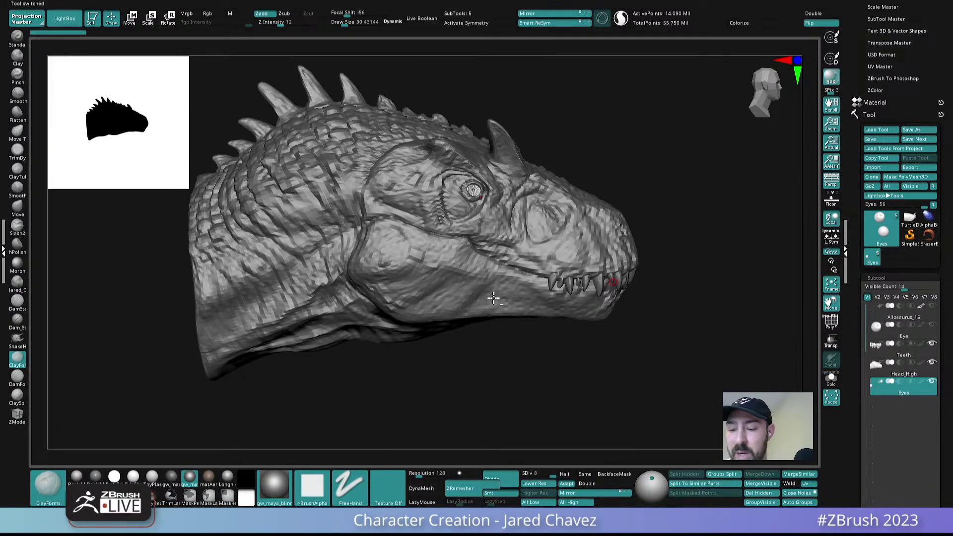
alt+click(491, 299)
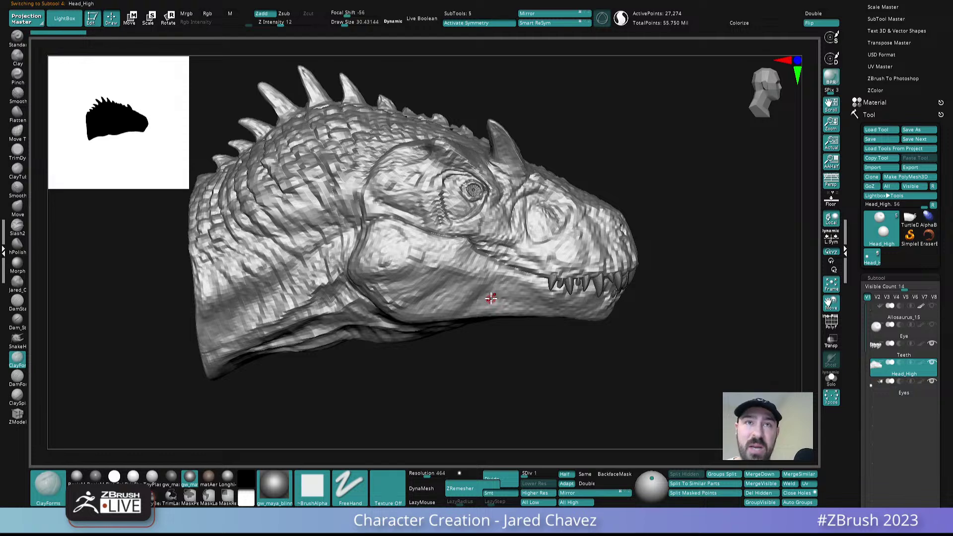
drag(539, 474, 552, 463)
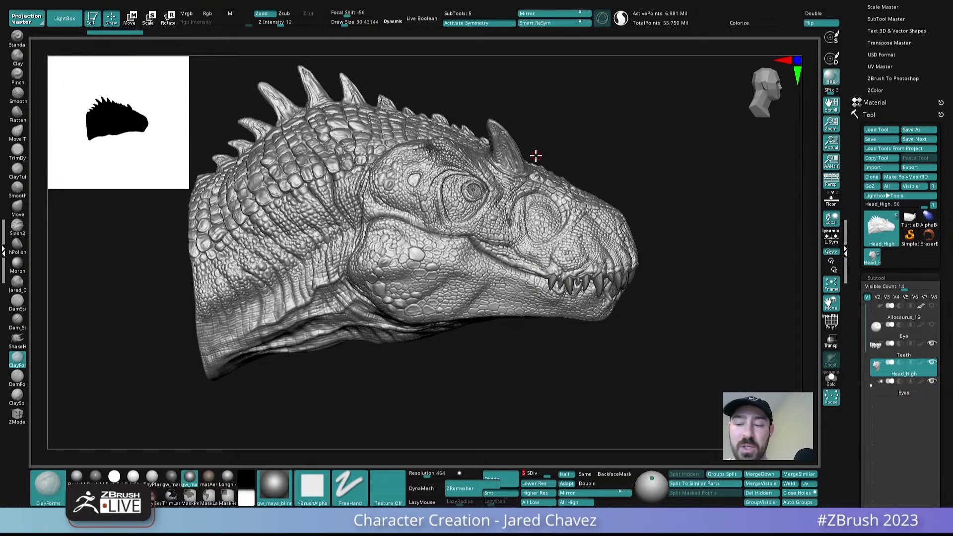
- Return to the TurtleDragon_04 head and sculpt behind the upper chin crease with the ClaySpin brush
click(909, 217)
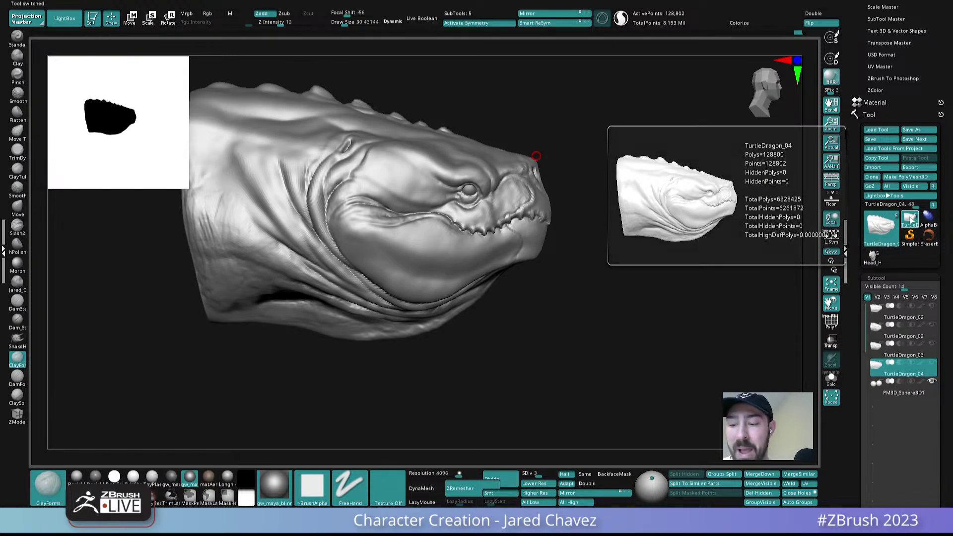
drag(608, 237, 527, 243)
right_drag(526, 244, 551, 253)
right_click(524, 267)
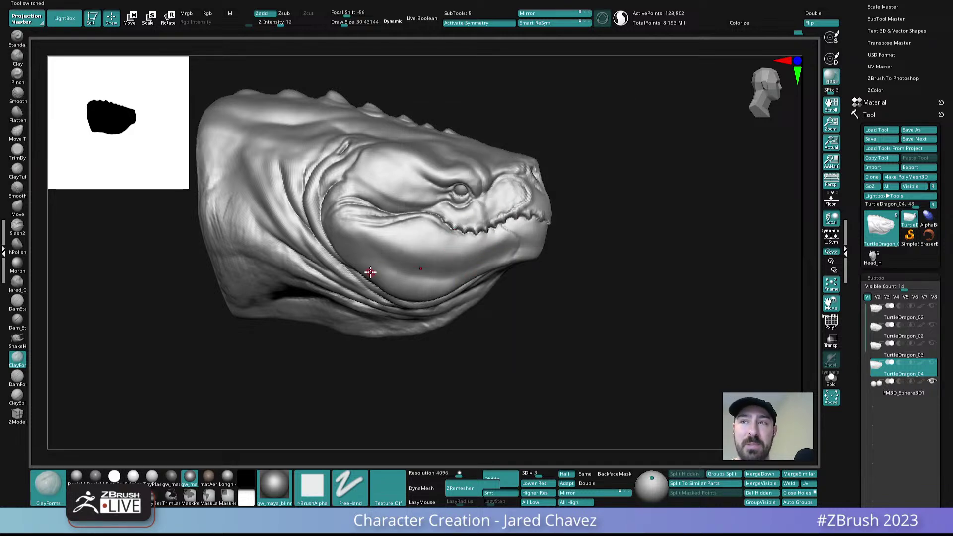
mouse_move(514, 222)
ctrl+right_down()
mouse_move(557, 387)
mouse_move(519, 372)
ctrl+right_up()
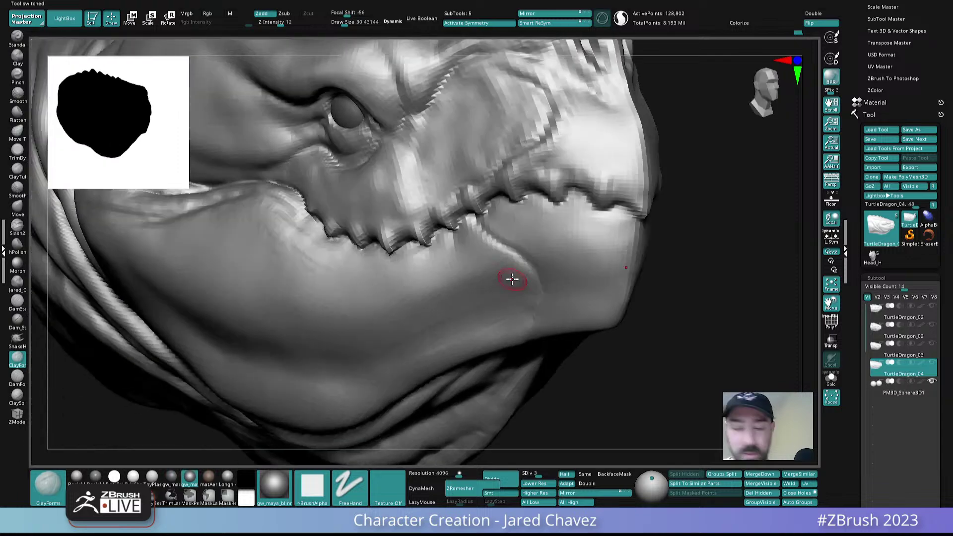
click(15, 398)
right_drag(502, 284, 534, 281)
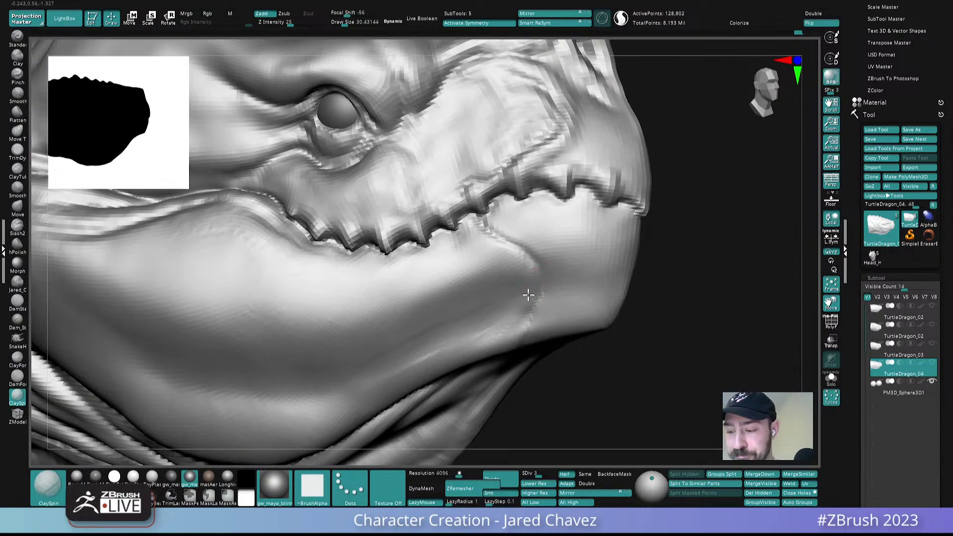
mouse_move(533, 284)
mouse_down()
mouse_move(527, 263)
mouse_move(487, 250)
mouse_up()
right_drag(526, 276, 471, 145)
mouse_move(471, 145)
right_down()
mouse_move(481, 151)
mouse_move(457, 149)
right_up()
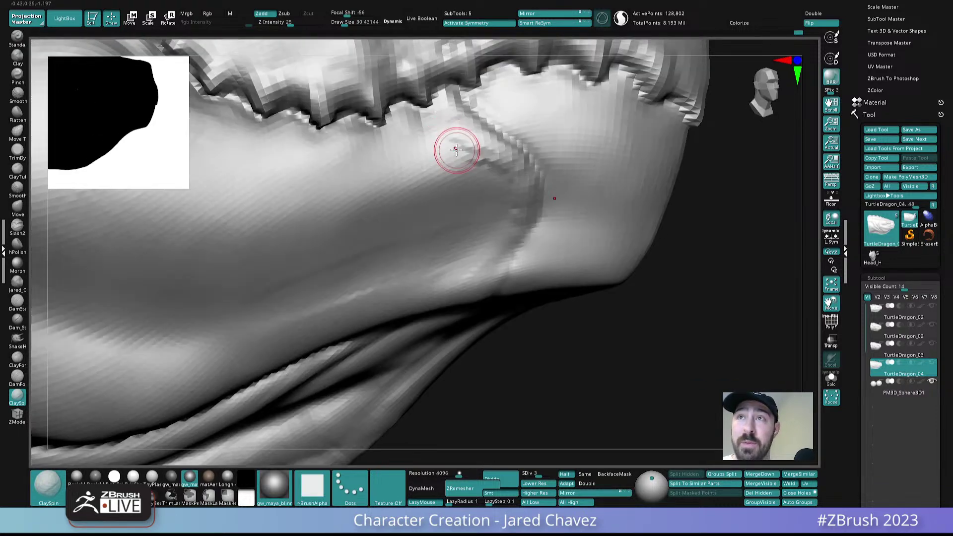
- Build up ClaySpin strokes below the serrated mouth edge, from the top of the chin crease back along the lip
key(s)
mouse_move(456, 149)
mouse_down()
mouse_move(451, 133)
mouse_move(416, 168)
mouse_up()
mouse_move(493, 162)
ctrl+right_down()
mouse_move(485, 181)
mouse_move(541, 254)
mouse_move(496, 244)
ctrl+right_up()
mouse_move(444, 202)
mouse_down()
mouse_move(471, 231)
mouse_move(550, 262)
mouse_up()
drag(492, 244, 552, 258)
mouse_move(646, 265)
alt+right_down()
mouse_move(501, 266)
mouse_move(507, 250)
mouse_move(528, 270)
alt+right_up()
key(s)
drag(525, 269, 479, 288)
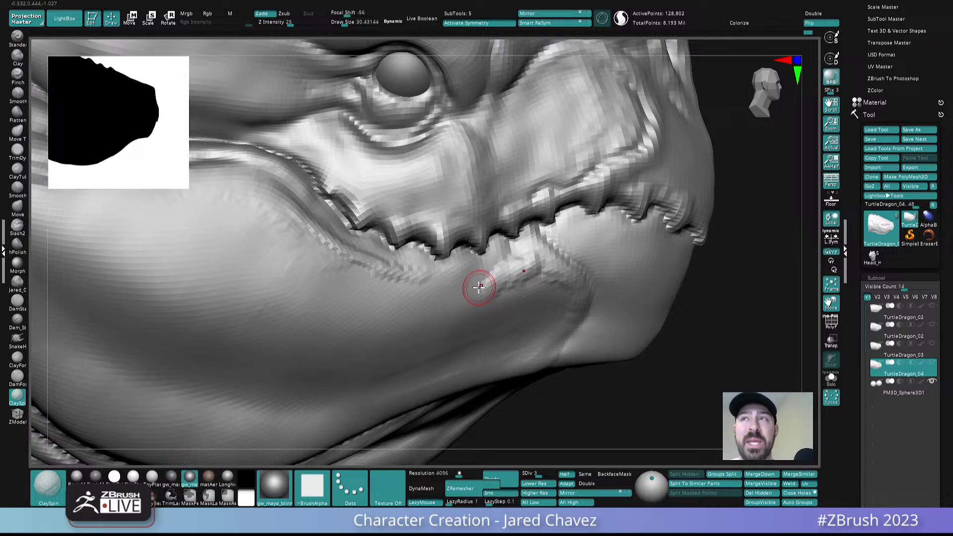
mouse_move(553, 303)
ctrl+right_down()
mouse_move(521, 322)
mouse_move(492, 255)
ctrl+right_up()
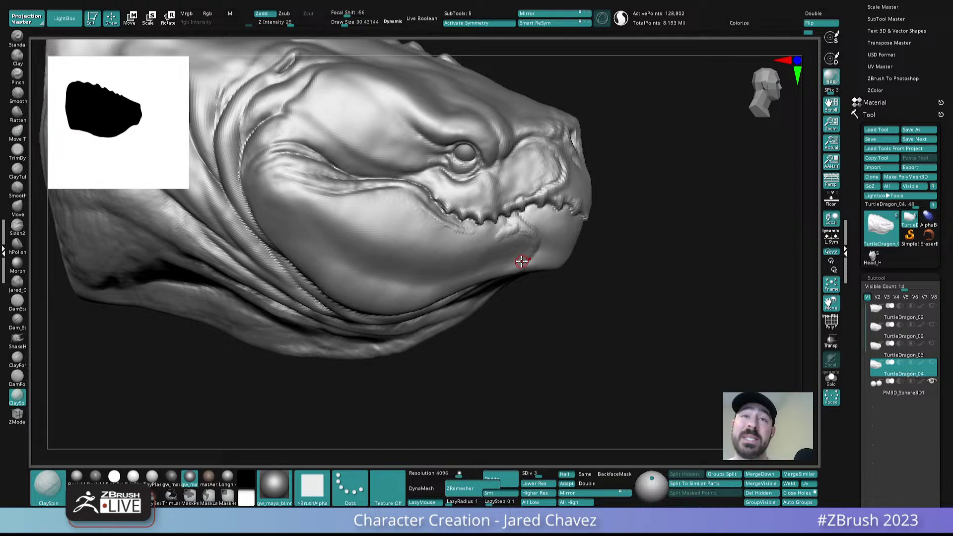
ctrl+right_drag(489, 230, 504, 240)
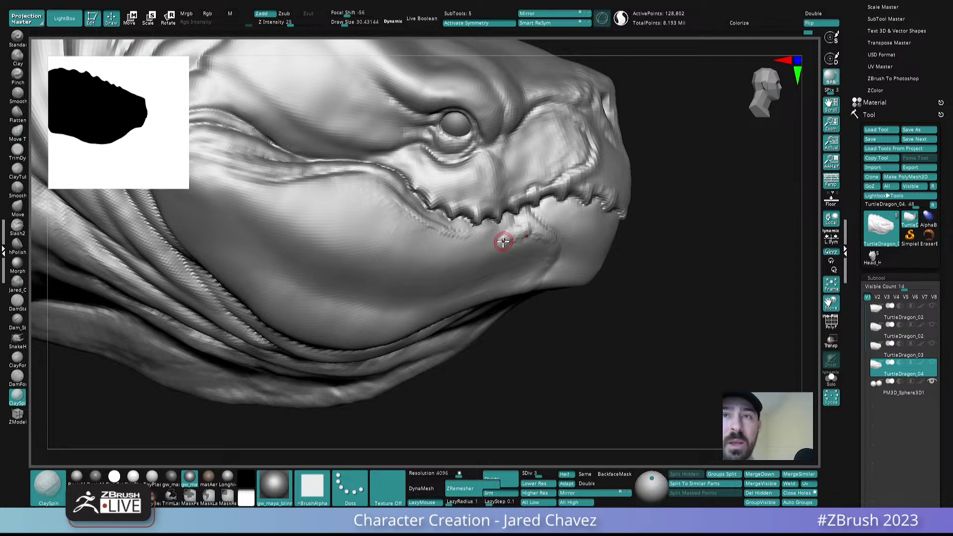
- Add diagonal ClaySpin strokes running down from the middle of the serrated mouth edge onto the lower jaw
mouse_move(534, 243)
ctrl+right_down()
mouse_move(536, 278)
mouse_move(536, 268)
ctrl+right_up()
mouse_move(529, 219)
mouse_down()
mouse_move(511, 252)
mouse_move(407, 253)
mouse_up()
right_drag(418, 253, 449, 264)
drag(469, 213, 447, 245)
drag(422, 234, 405, 270)
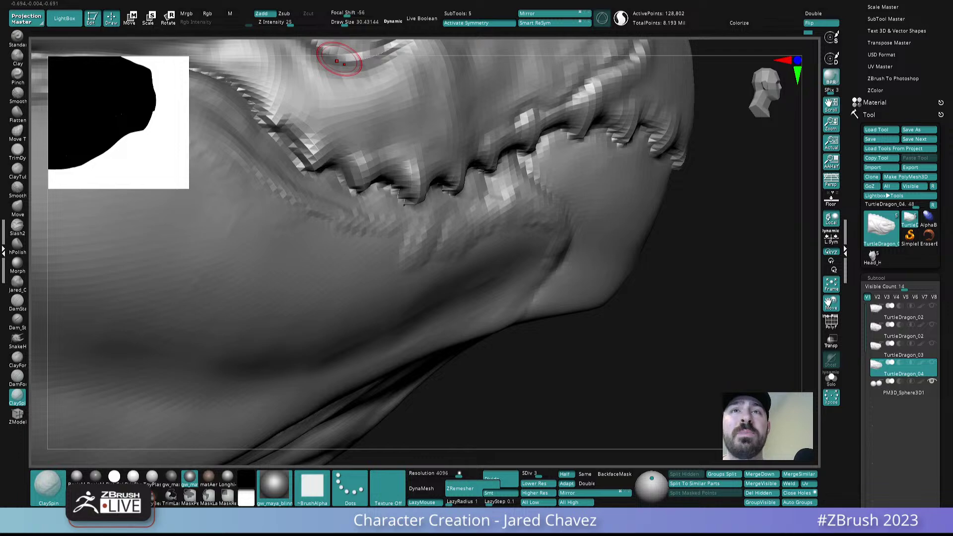
- Layer more short diagonal folds below the mouth edge between the chin crease and the front of the cheek
mouse_move(339, 59)
right_down()
mouse_move(537, 210)
mouse_move(521, 194)
right_up()
mouse_move(522, 194)
mouse_down()
mouse_move(529, 215)
mouse_move(475, 218)
mouse_up()
mouse_move(487, 194)
alt+right_down()
mouse_move(583, 196)
mouse_move(577, 192)
alt+right_up()
drag(576, 192, 536, 232)
drag(529, 198, 511, 235)
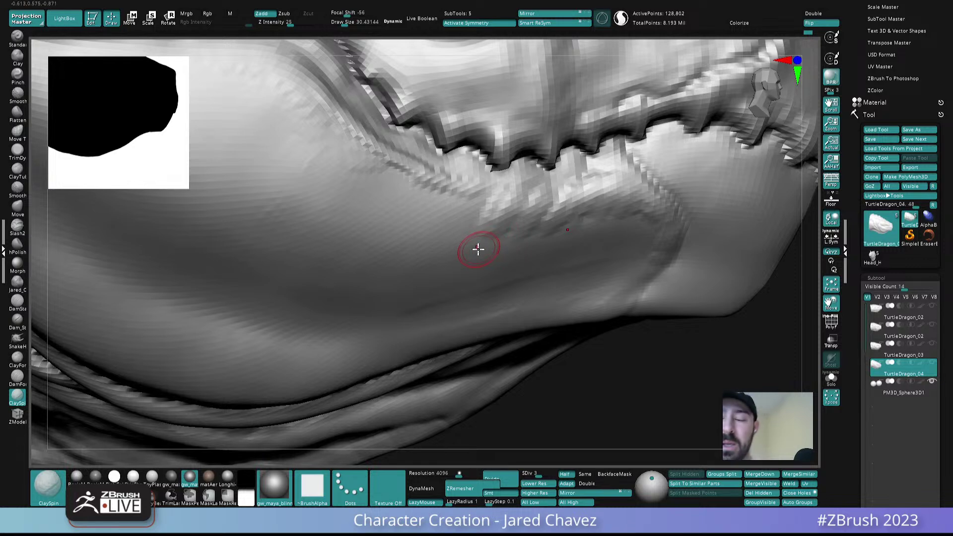
mouse_move(563, 197)
mouse_down()
mouse_move(547, 227)
mouse_move(520, 232)
mouse_up()
mouse_move(502, 201)
mouse_down()
mouse_move(479, 226)
mouse_move(455, 228)
mouse_up()
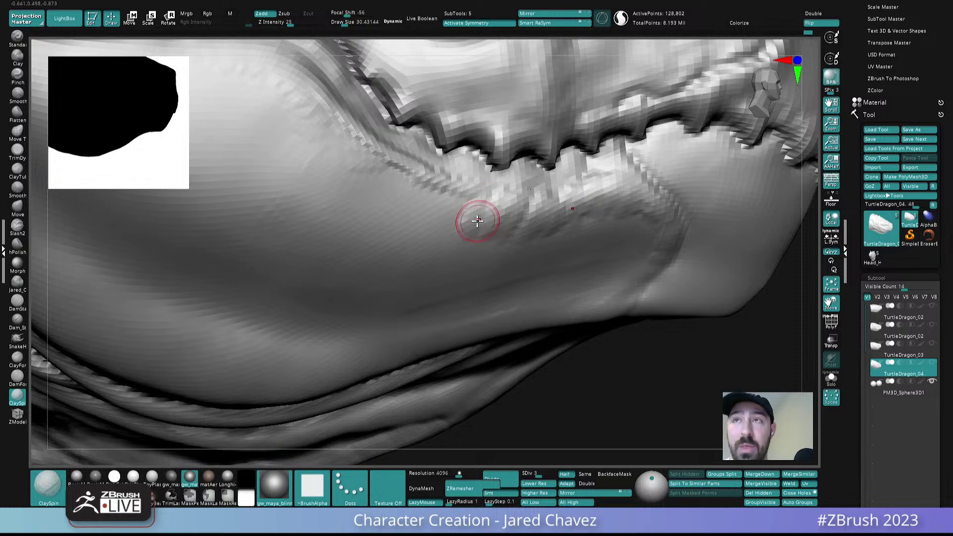
- Switch to the ClayForms brush and extend the short folds below the mouth edge back toward the cheek
click(20, 364)
mouse_move(551, 199)
right_down()
mouse_move(624, 181)
mouse_move(585, 225)
mouse_move(574, 102)
right_up()
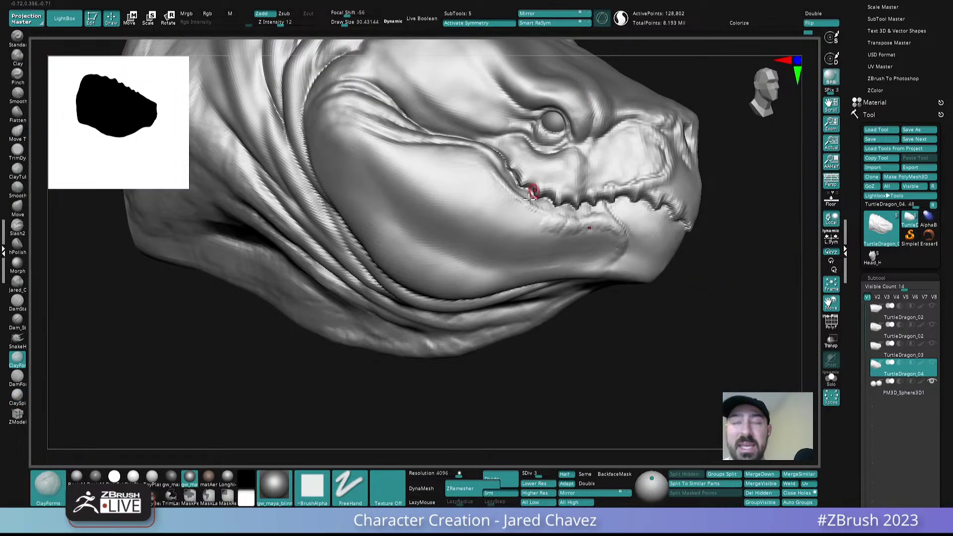
mouse_move(630, 204)
alt+right_down()
mouse_move(536, 234)
mouse_move(530, 281)
mouse_move(503, 248)
alt+right_up()
drag(496, 247, 430, 264)
mouse_move(435, 261)
right_down()
mouse_move(474, 259)
mouse_move(472, 247)
right_up()
drag(425, 248, 349, 253)
mouse_move(459, 268)
mouse_down()
mouse_move(481, 277)
mouse_move(511, 261)
mouse_move(509, 281)
mouse_up()
- Smooth the lower ends of the folds below the mouth edge into the lower jaw
right_drag(511, 266, 519, 252)
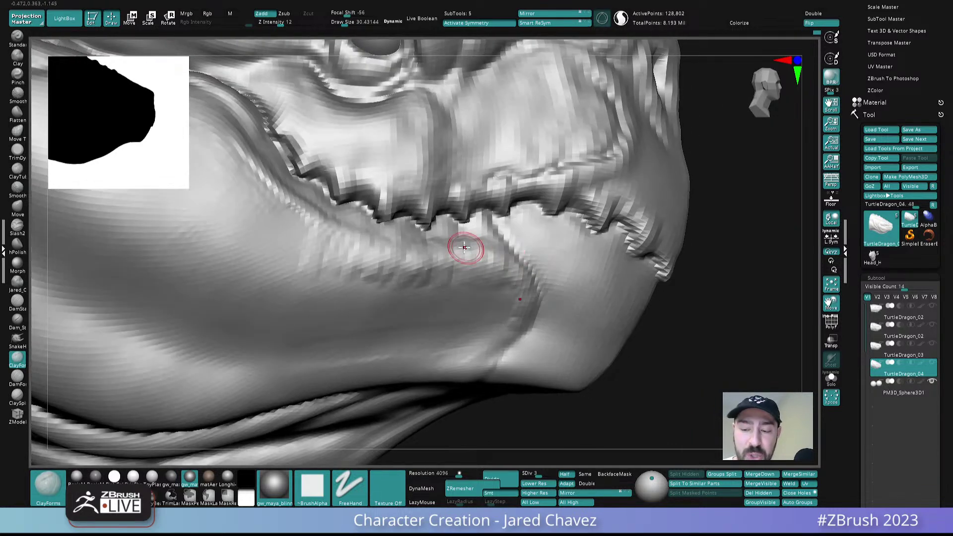
mouse_move(447, 270)
shift+mouse_down()
mouse_move(393, 281)
mouse_move(477, 281)
shift+mouse_up()
shift+drag(416, 287, 351, 285)
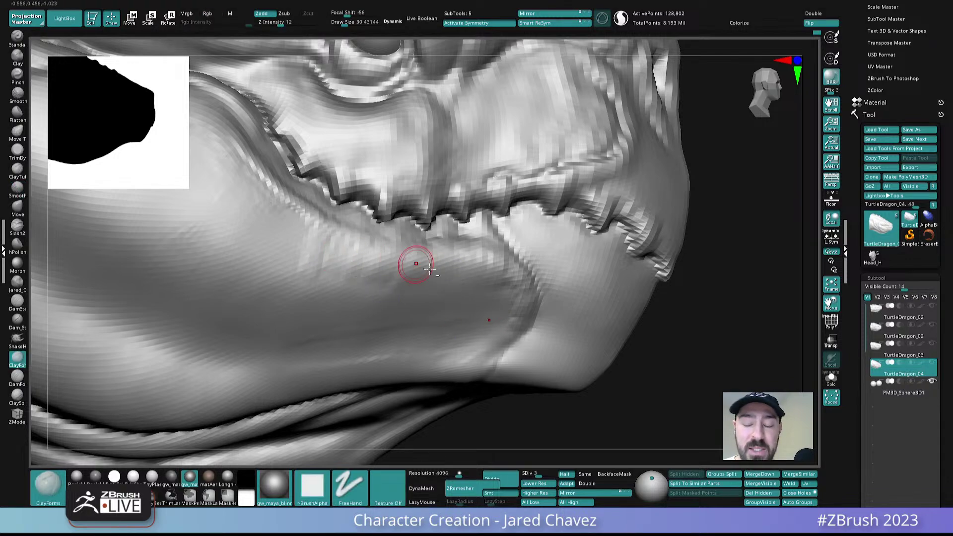
- Soften the upper ends of the short folds between the serrated mouth edge and the lower jaw
ctrl+right_drag(413, 263, 414, 136)
mouse_move(376, 205)
alt+right_down()
mouse_move(372, 191)
mouse_move(415, 212)
mouse_move(396, 232)
alt+right_up()
mouse_move(351, 196)
shift+mouse_down()
mouse_move(393, 242)
mouse_move(342, 178)
mouse_move(377, 246)
mouse_move(430, 253)
mouse_move(417, 285)
shift+mouse_up()
right_drag(428, 229, 462, 297)
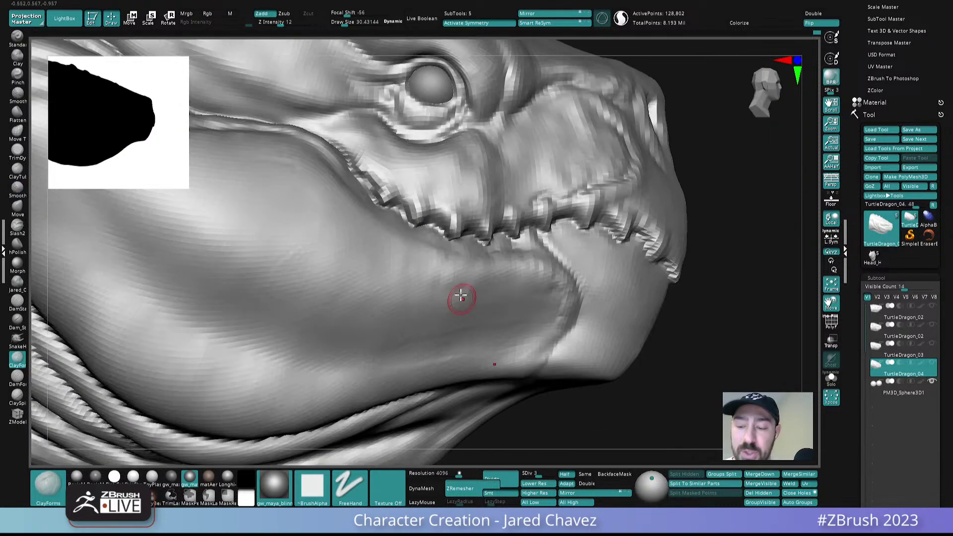
- Enlarge the ClayForms brush to about 45 and build up short folds below the mouth edge toward the chin crease
mouse_move(409, 273)
mouse_down()
mouse_move(389, 247)
mouse_move(368, 271)
mouse_move(439, 275)
mouse_move(353, 251)
mouse_up()
key(s)
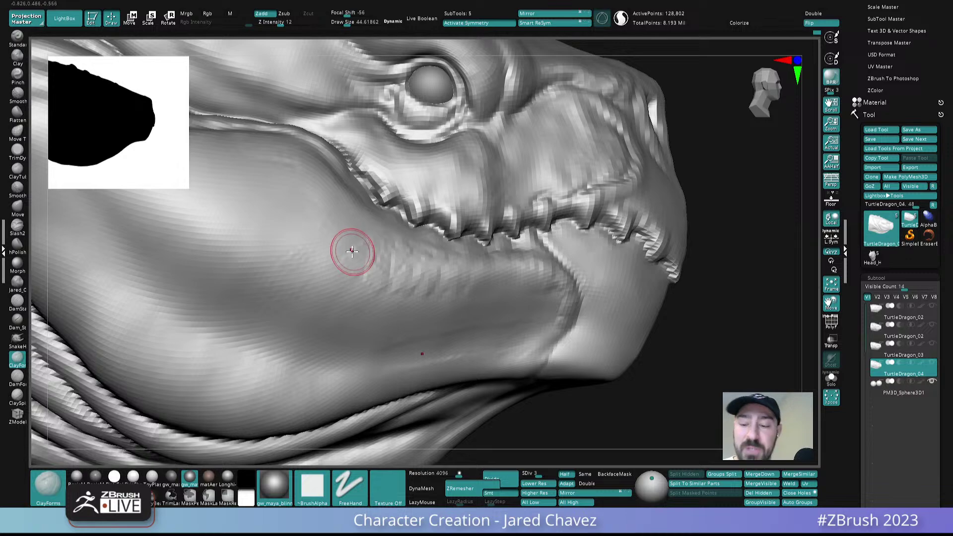
alt+right_drag(352, 251, 334, 234)
mouse_move(502, 233)
ctrl+right_down()
mouse_move(553, 259)
mouse_move(424, 258)
ctrl+right_up()
drag(444, 252, 547, 279)
drag(512, 233, 553, 247)
right_drag(553, 247, 571, 239)
mouse_move(541, 236)
mouse_down()
mouse_move(550, 269)
mouse_move(519, 241)
mouse_move(443, 248)
mouse_move(416, 241)
mouse_move(536, 305)
mouse_up()
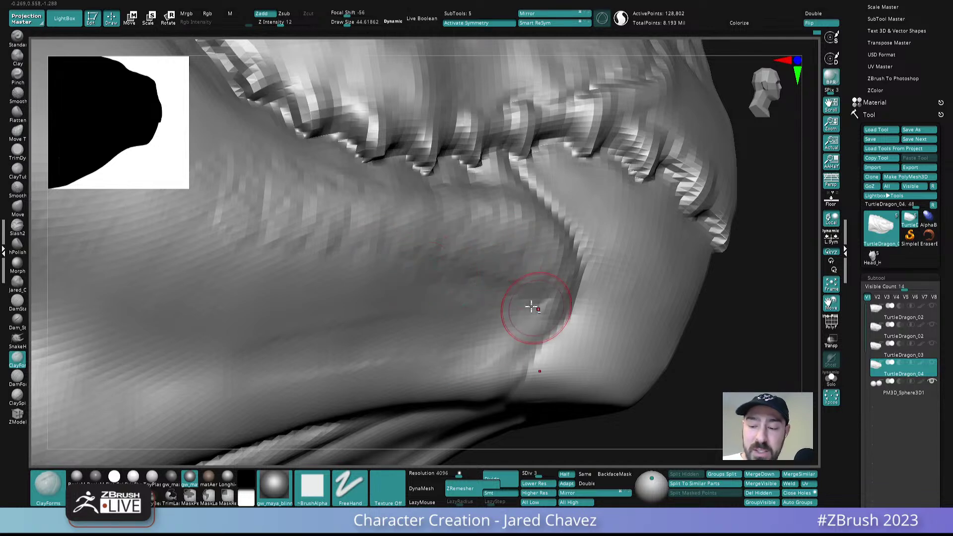
drag(451, 291, 458, 305)
drag(382, 282, 368, 301)
- Smooth the broad lower jaw surface beneath the row of short folds
ctrl+right_drag(276, 364, 436, 170)
ctrl+right_drag(457, 304, 490, 305)
shift+drag(445, 322, 315, 348)
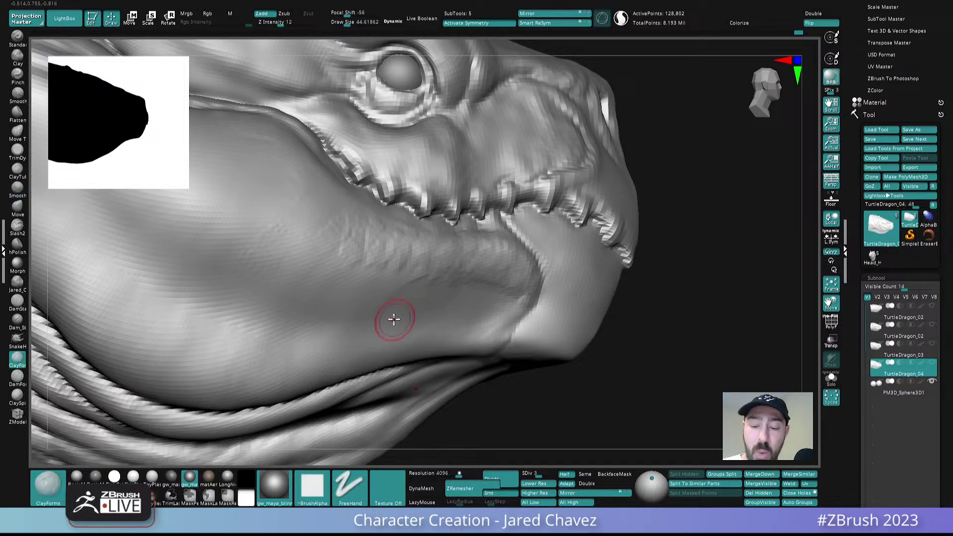
right_drag(404, 313, 411, 317)
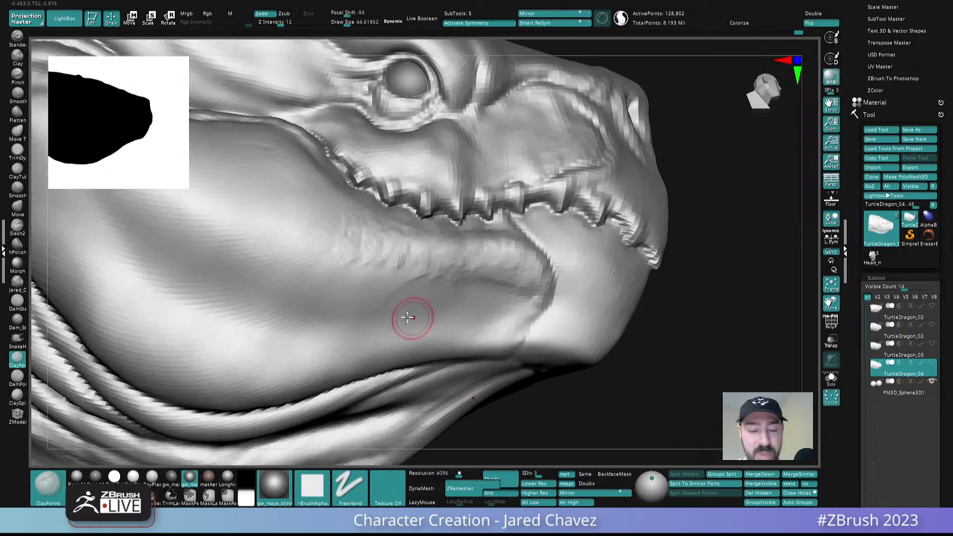
- Carve a long soft crease along the lower jaw toward the chin crease using the DamForms brush at about 73
click(18, 378)
key(s)
drag(403, 325, 409, 326)
drag(295, 342, 448, 311)
drag(332, 339, 485, 305)
drag(382, 326, 515, 308)
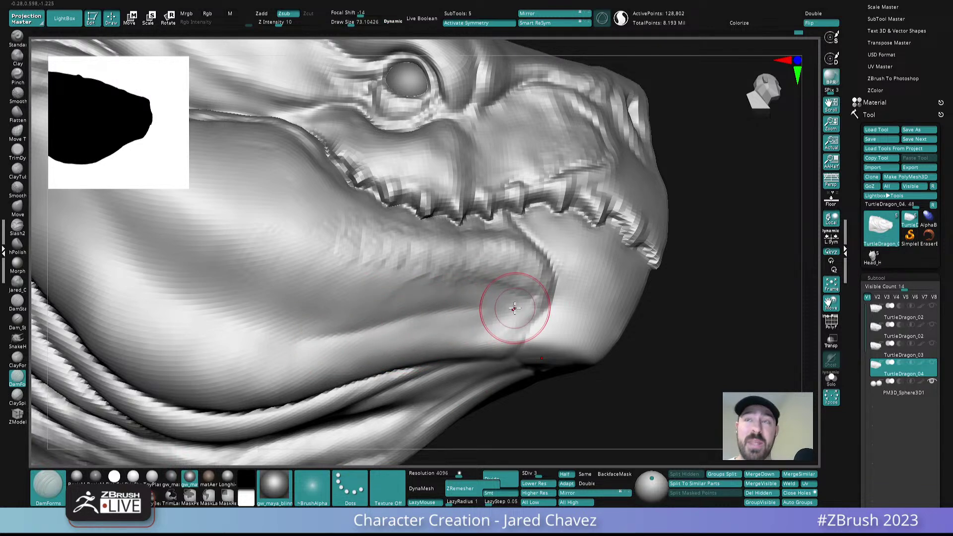
right_drag(502, 278, 483, 297)
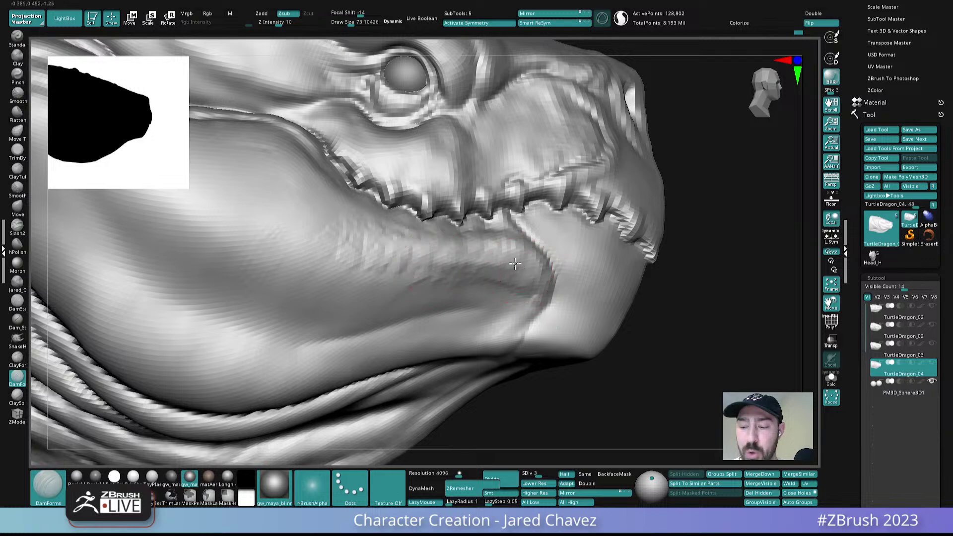
- Check the whole head and reduce the DamForms brush to about 42 for work below the mouth edge
key(f)
right_drag(478, 125, 524, 322)
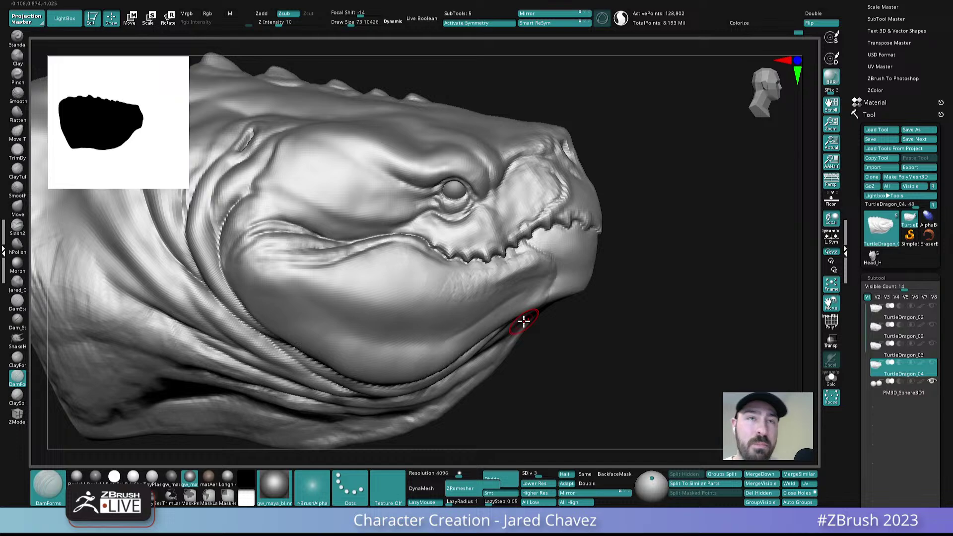
ctrl+right_drag(530, 256, 535, 281)
key(s)
drag(534, 282, 453, 292)
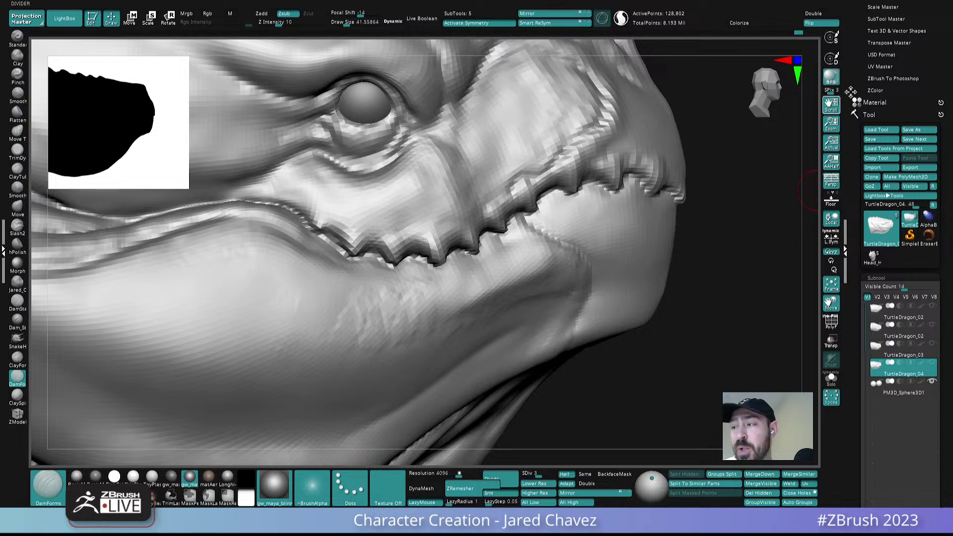
- Look over the FBX ExportImport plugin options and return to the subtool list
scroll(902, 47, up, 4)
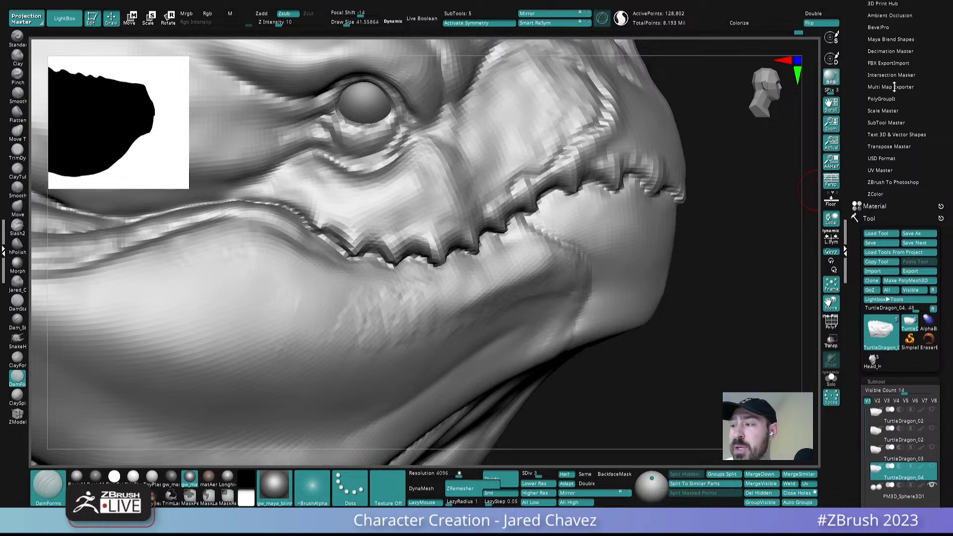
click(889, 63)
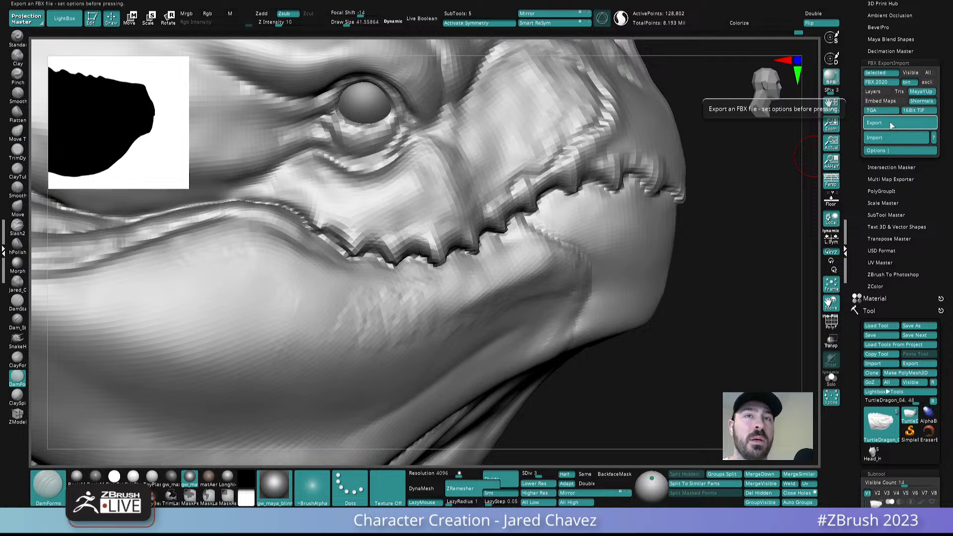
drag(913, 504, 913, 111)
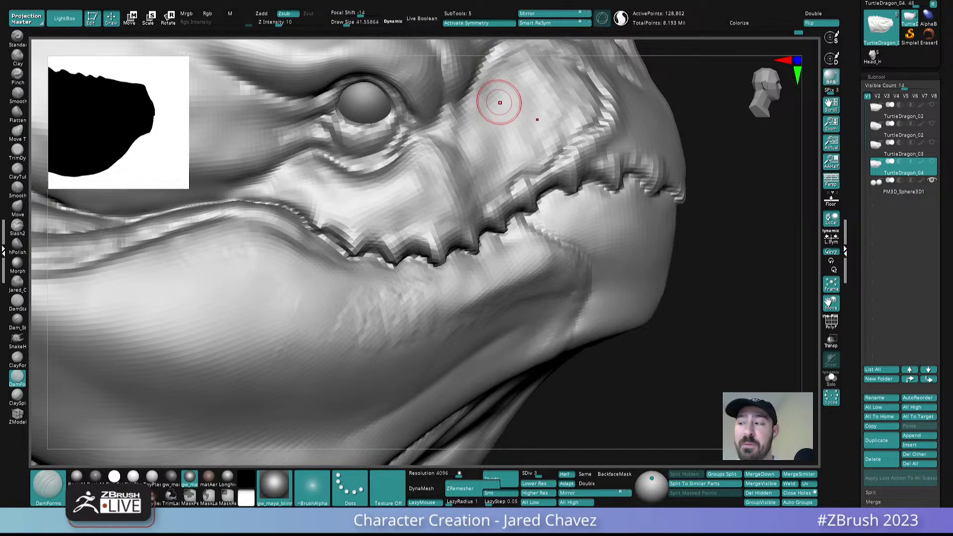
- Compare the turtle-dragon head with the Head_High Allosaurus reference, examining its cheek, lip and jaw forms
click(874, 57)
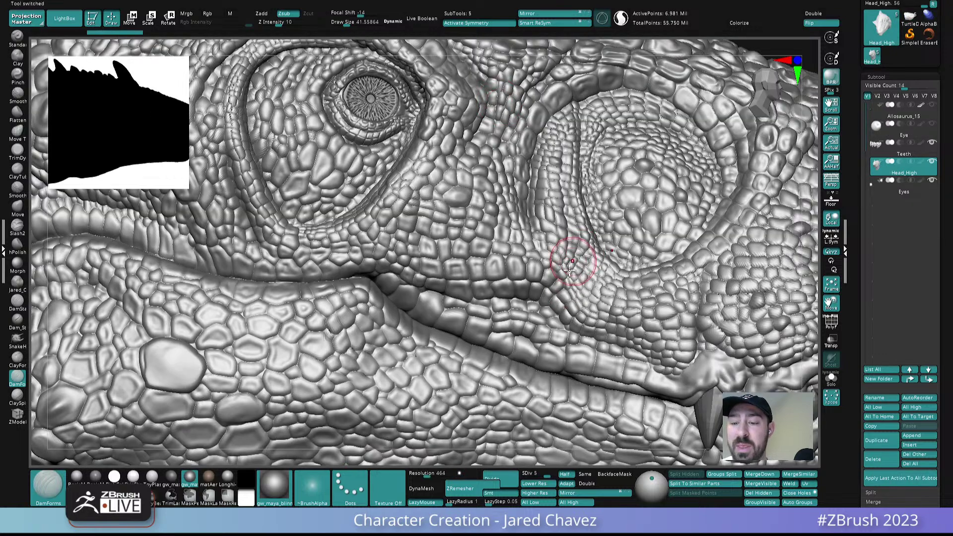
key(f)
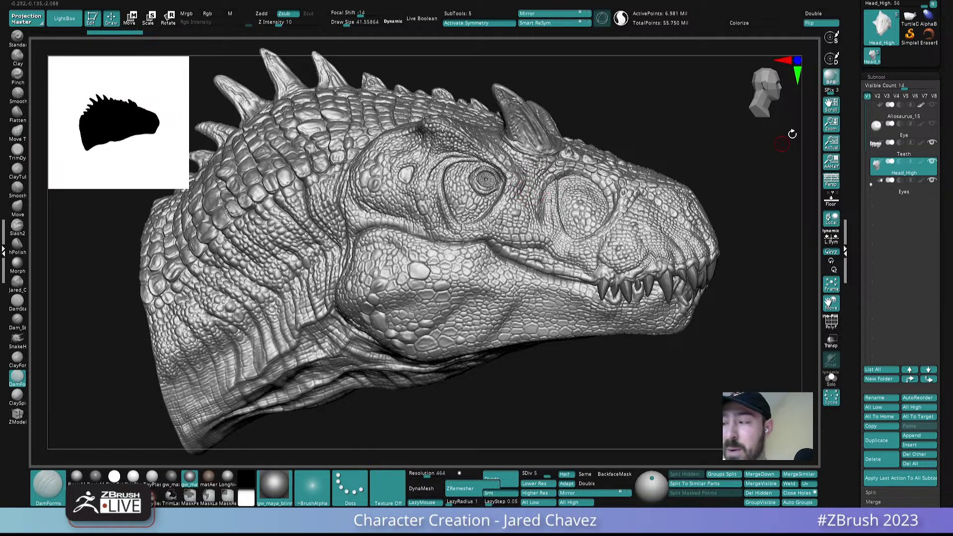
click(911, 21)
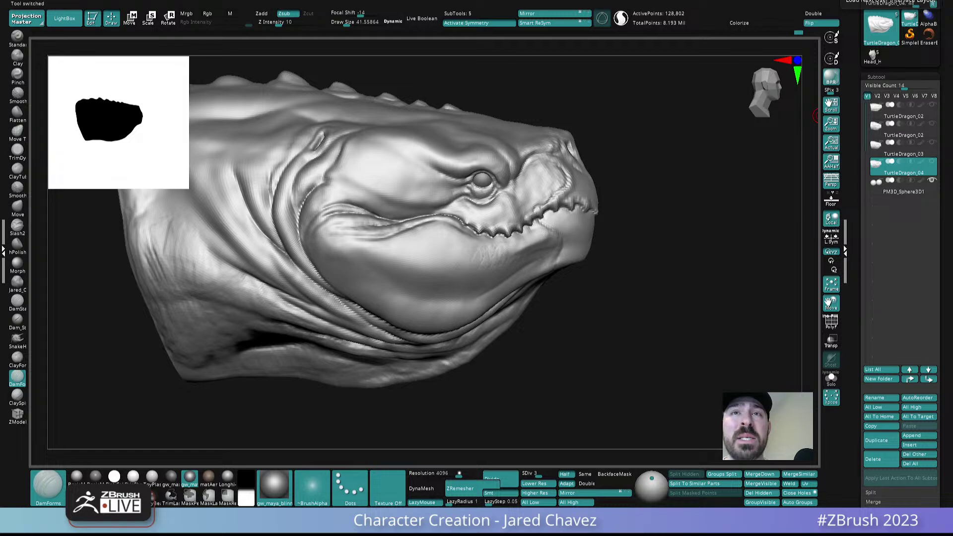
click(873, 54)
ctrl+right_drag(495, 267, 521, 323)
ctrl+right_drag(501, 291, 454, 216)
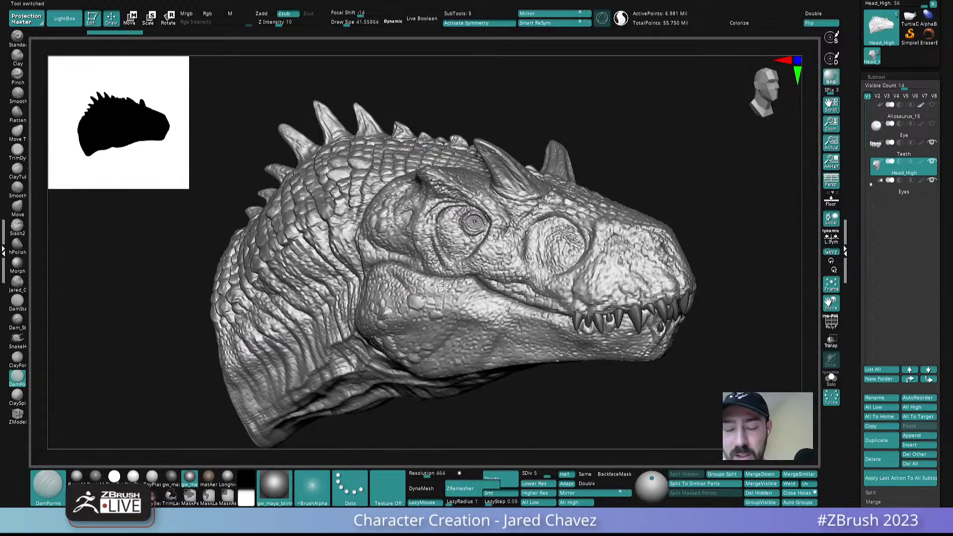
right_drag(427, 278, 440, 285)
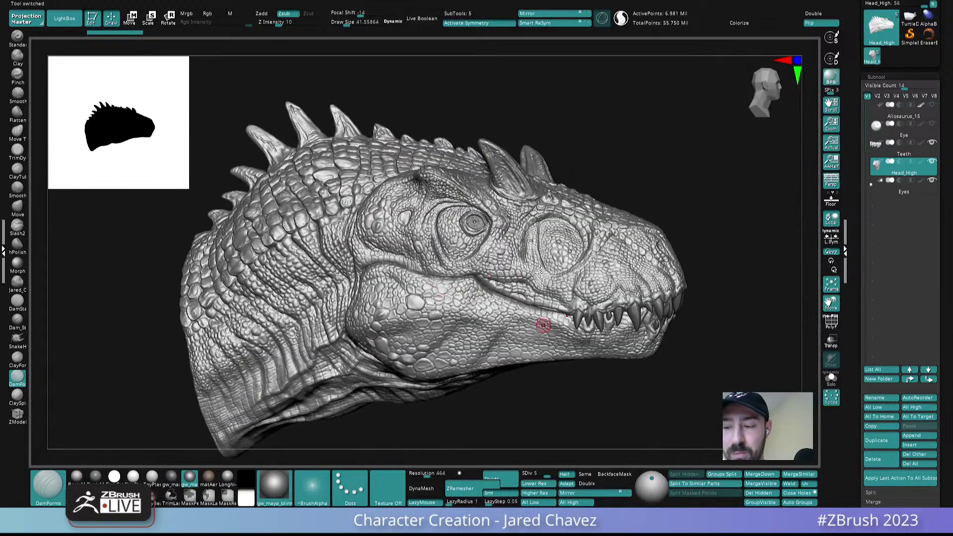
click(909, 19)
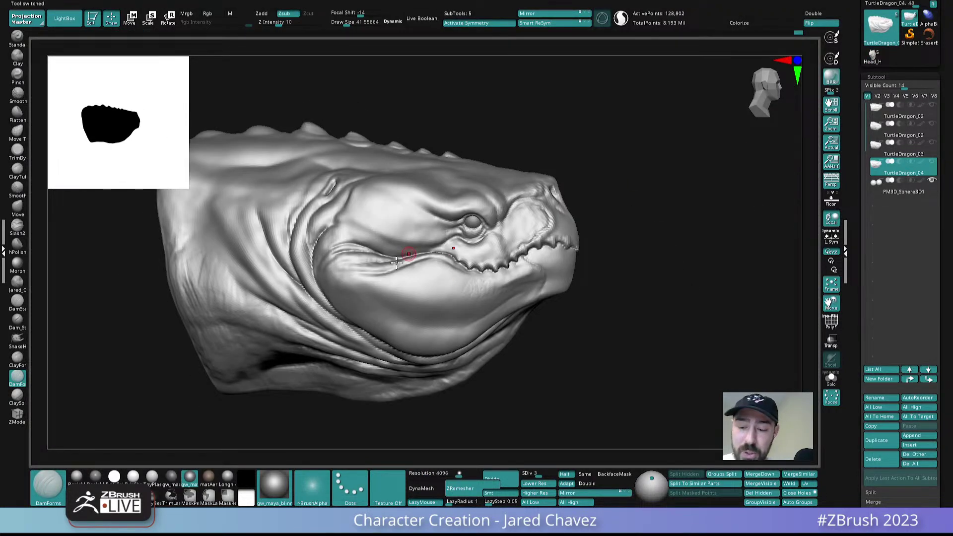
- Build up the rounded fold behind the upper chin crease using the ClayForms brush at about 33
alt+right_drag(564, 270, 545, 210)
ctrl+right_drag(545, 210, 513, 256)
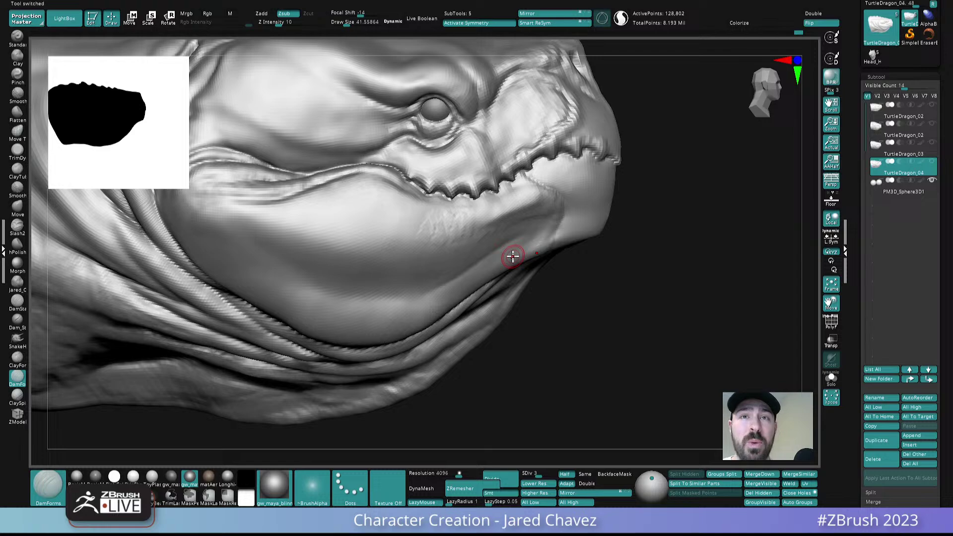
alt+right_drag(491, 248, 524, 254)
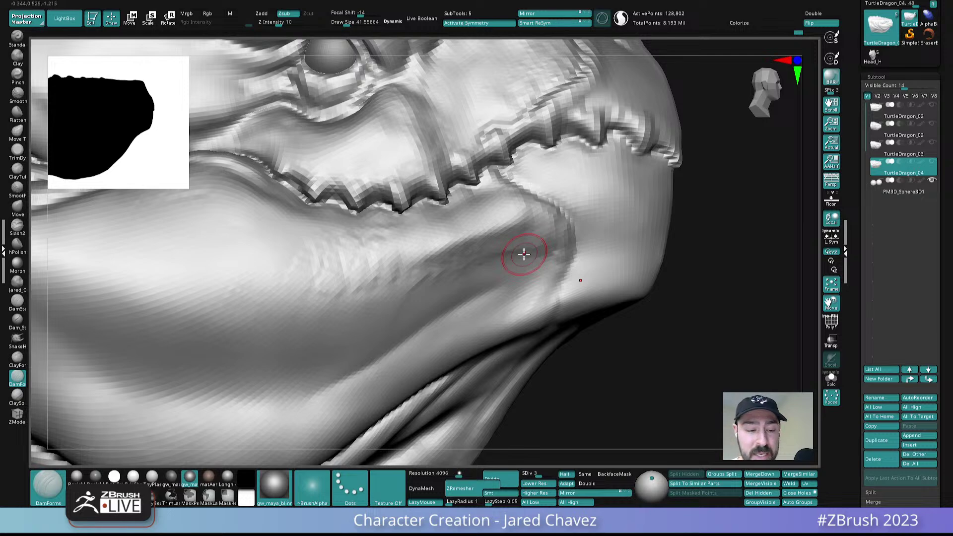
click(18, 358)
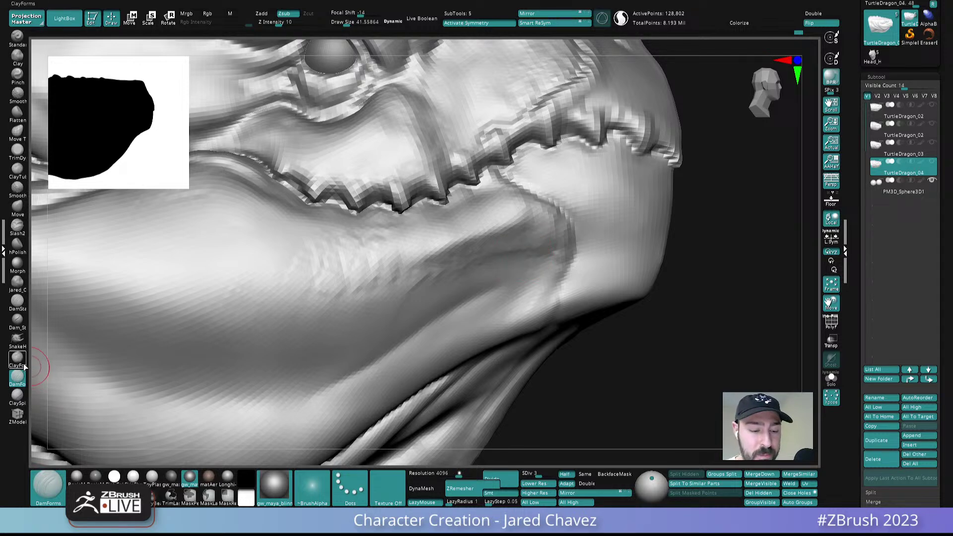
key(s)
drag(552, 228, 524, 226)
right_drag(526, 225, 559, 215)
drag(546, 223, 523, 206)
right_drag(529, 208, 527, 179)
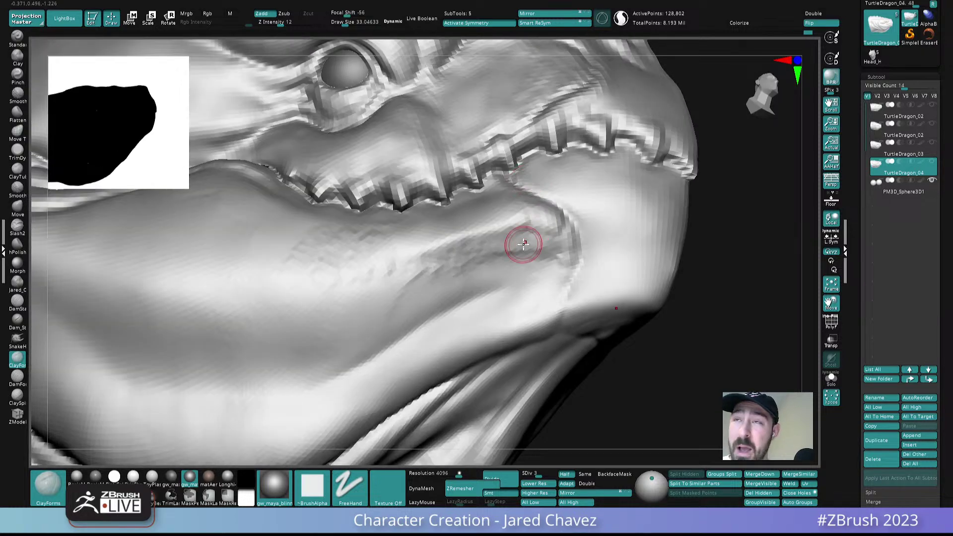
drag(562, 241, 535, 226)
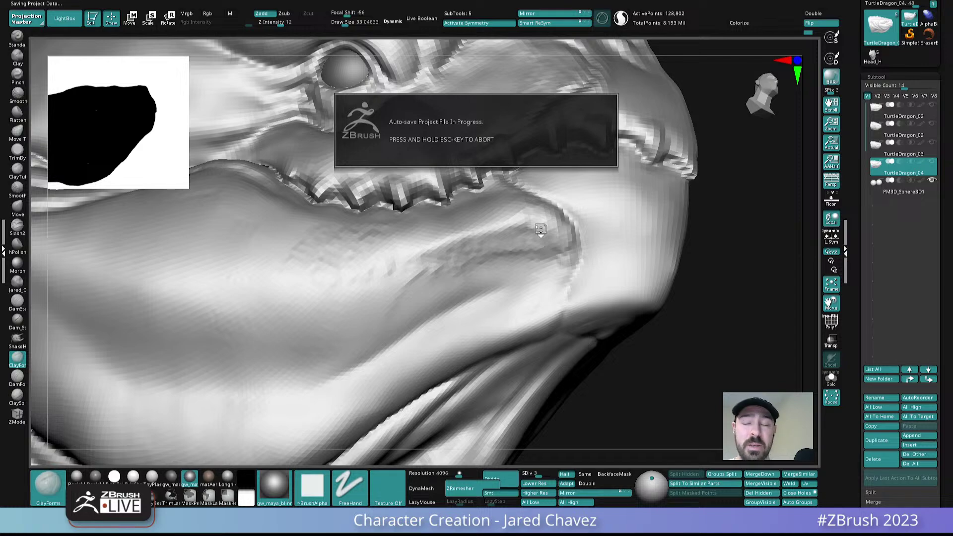
mouse_move(541, 227)
right_down()
mouse_move(543, 247)
mouse_move(552, 214)
mouse_move(561, 236)
right_up()
mouse_move(566, 245)
mouse_down()
mouse_move(517, 220)
mouse_move(545, 223)
mouse_move(444, 247)
mouse_up()
drag(534, 222, 496, 223)
- Layer diagonal ClayForms strokes from the lower jaw up toward the serrated mouth edge
drag(373, 273, 443, 225)
alt+right_drag(397, 263, 507, 222)
drag(438, 257, 532, 189)
drag(377, 286, 452, 230)
drag(411, 278, 448, 220)
drag(399, 252, 434, 233)
drag(377, 273, 416, 242)
drag(343, 278, 378, 217)
- Smooth the diagonal folds below the mouth edge into the cheek and the area behind the chin crease
right_drag(293, 277, 233, 258)
shift+drag(349, 189, 418, 206)
right_drag(426, 223, 457, 202)
shift+drag(456, 202, 303, 247)
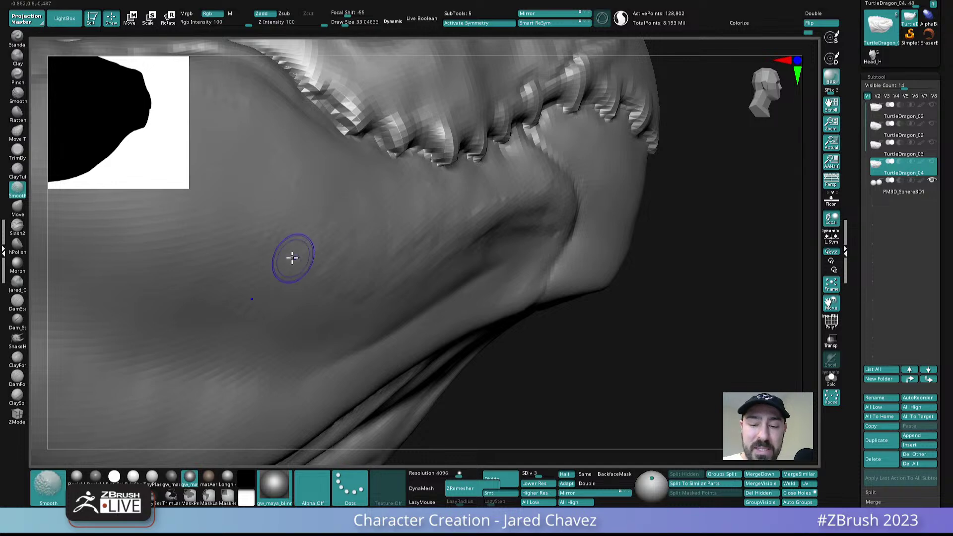
right_drag(341, 192, 305, 199)
mouse_move(276, 230)
shift+mouse_down()
mouse_move(287, 243)
mouse_move(412, 242)
mouse_move(599, 191)
mouse_move(483, 217)
mouse_move(527, 186)
shift+mouse_up()
right_drag(571, 202, 520, 222)
mouse_move(545, 196)
shift+mouse_down()
mouse_move(536, 219)
mouse_move(476, 230)
shift+mouse_up()
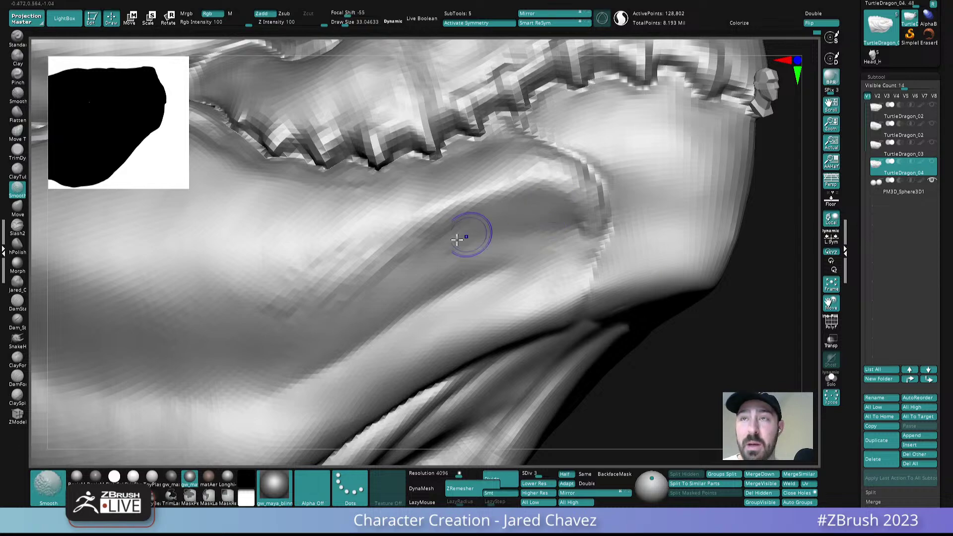
- Refine the raised corner of the chin crease with a ClayForms stroke and smooth its edge
mouse_move(531, 213)
right_down()
mouse_move(474, 223)
mouse_move(504, 212)
right_up()
drag(506, 212, 489, 203)
right_drag(473, 196, 492, 199)
mouse_move(492, 198)
shift+mouse_down()
mouse_move(479, 180)
mouse_move(492, 178)
shift+mouse_up()
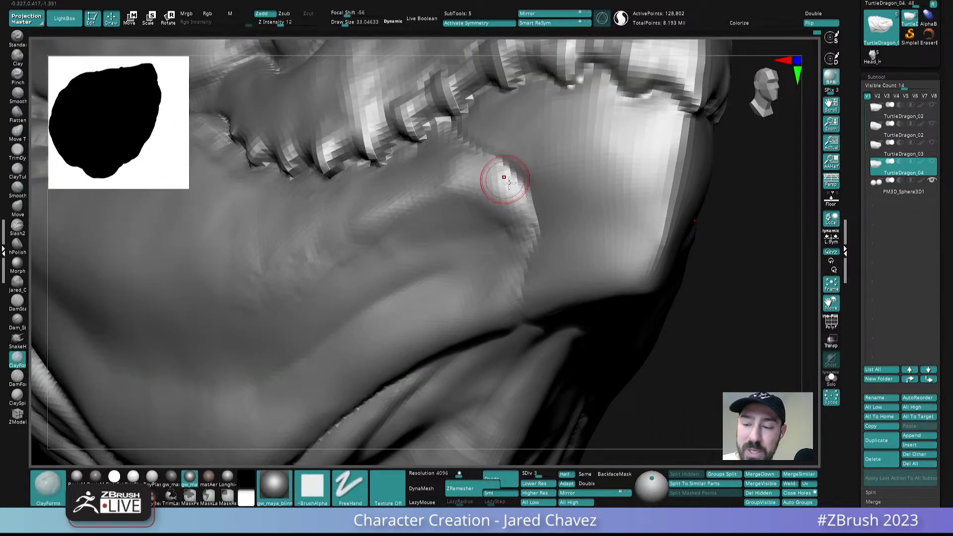
right_drag(498, 179, 452, 161)
mouse_move(447, 160)
shift+mouse_down()
mouse_move(440, 193)
mouse_move(219, 323)
mouse_move(202, 288)
mouse_move(406, 239)
mouse_move(270, 303)
mouse_move(501, 229)
shift+mouse_up()
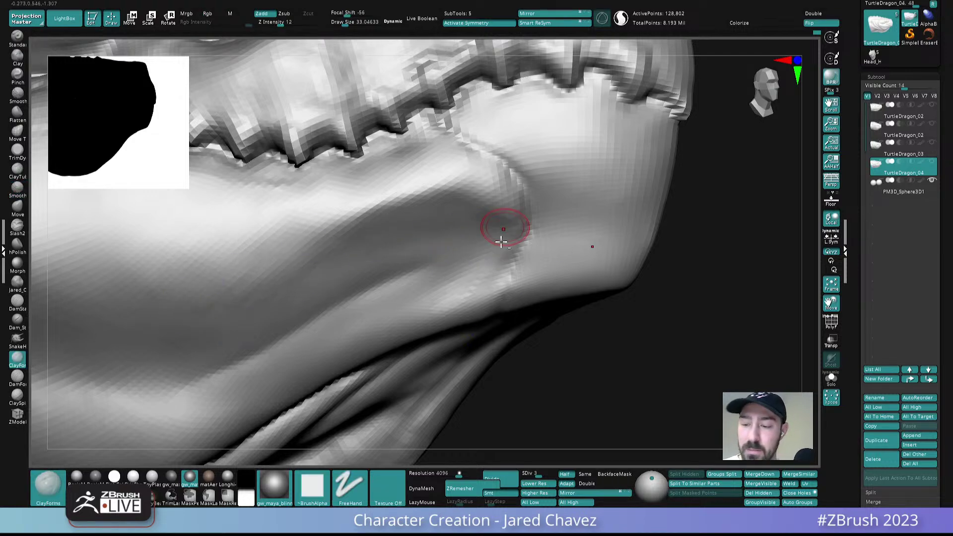
- Reshape the lower lip contour beneath the serrated mouth edge using the Move brush at about 129
ctrl+right_drag(504, 228, 422, 46)
mouse_move(437, 218)
right_down()
mouse_move(514, 239)
mouse_move(477, 225)
mouse_move(513, 330)
right_up()
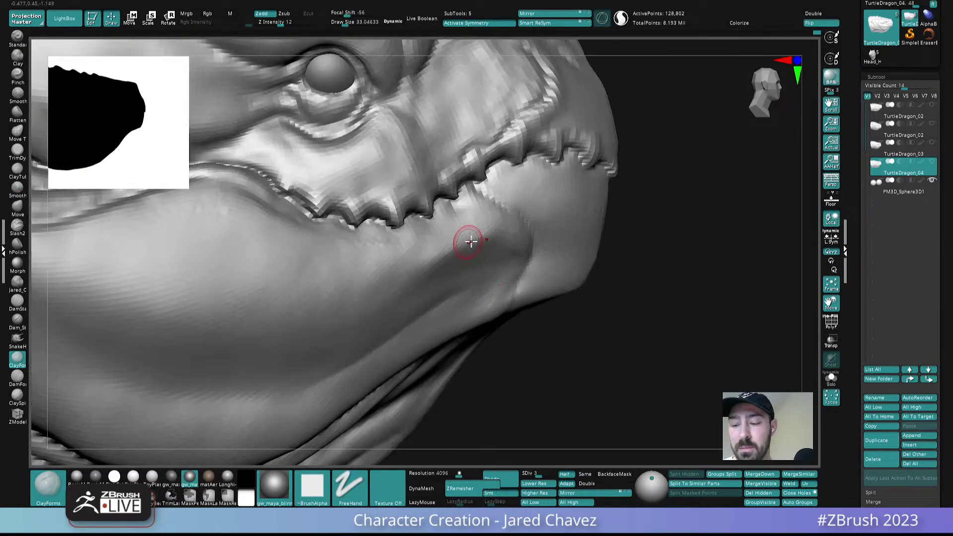
mouse_move(475, 240)
right_down()
mouse_move(486, 292)
mouse_move(481, 272)
right_up()
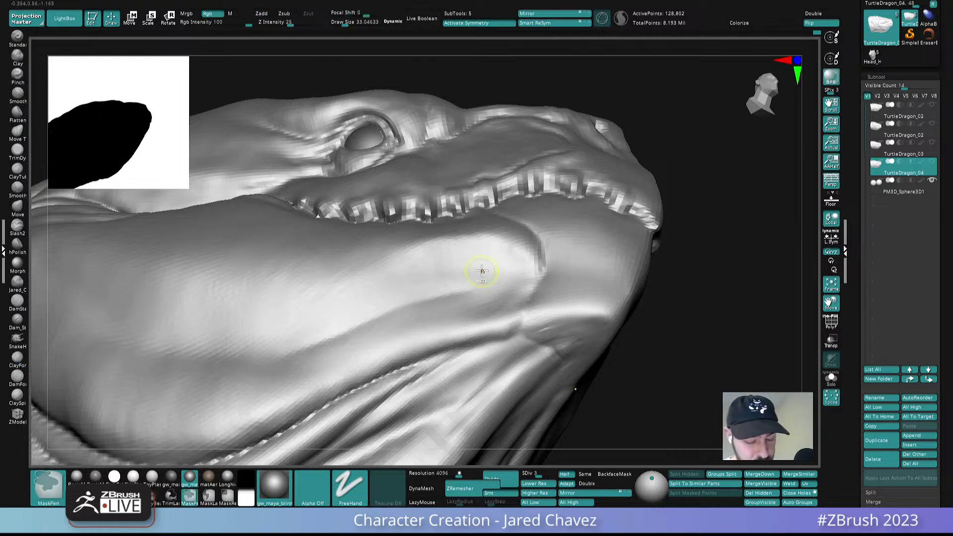
key(b)
key(m)
key(v)
key(s)
drag(491, 259, 505, 256)
right_drag(504, 257, 455, 243)
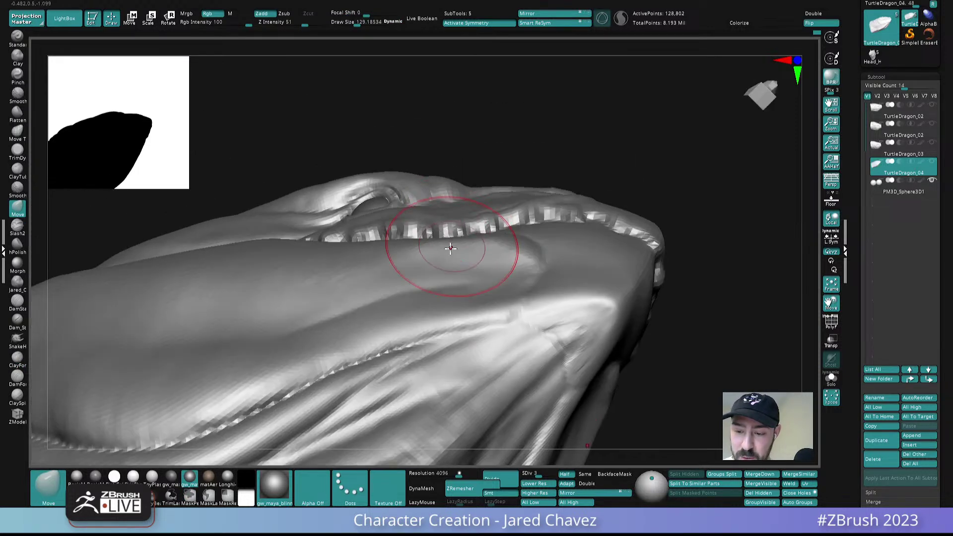
drag(436, 243, 409, 247)
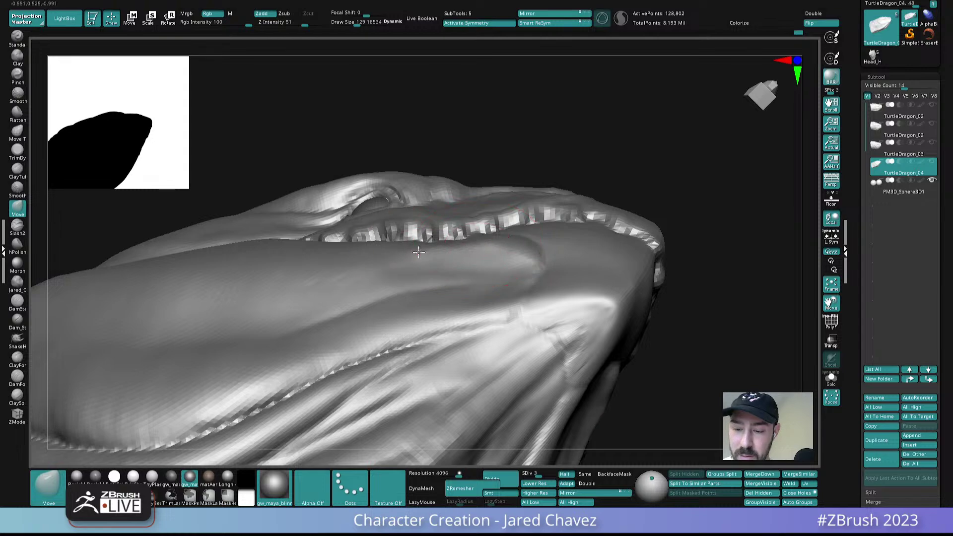
mouse_move(413, 247)
ctrl+right_down()
mouse_move(487, 261)
mouse_move(500, 291)
mouse_move(478, 310)
mouse_move(570, 228)
mouse_move(559, 260)
mouse_move(507, 228)
mouse_move(459, 276)
ctrl+right_up()
key(s)
drag(469, 243, 453, 243)
- Raise the head to subdivision level 5 and reselect the TurtleDragon_04 subtool after viewing TurtleDragon_03
mouse_move(452, 246)
alt+right_down()
mouse_move(615, 214)
mouse_move(649, 288)
mouse_move(565, 321)
alt+right_up()
click(552, 474)
click(877, 154)
click(875, 172)
- Smooth the cheek below the mouth line and reduce the Move brush to about 54
mouse_move(531, 268)
ctrl+right_down()
mouse_move(513, 336)
mouse_move(495, 282)
ctrl+right_up()
mouse_move(490, 297)
shift+mouse_down()
mouse_move(504, 286)
mouse_move(438, 293)
mouse_move(449, 285)
shift+mouse_up()
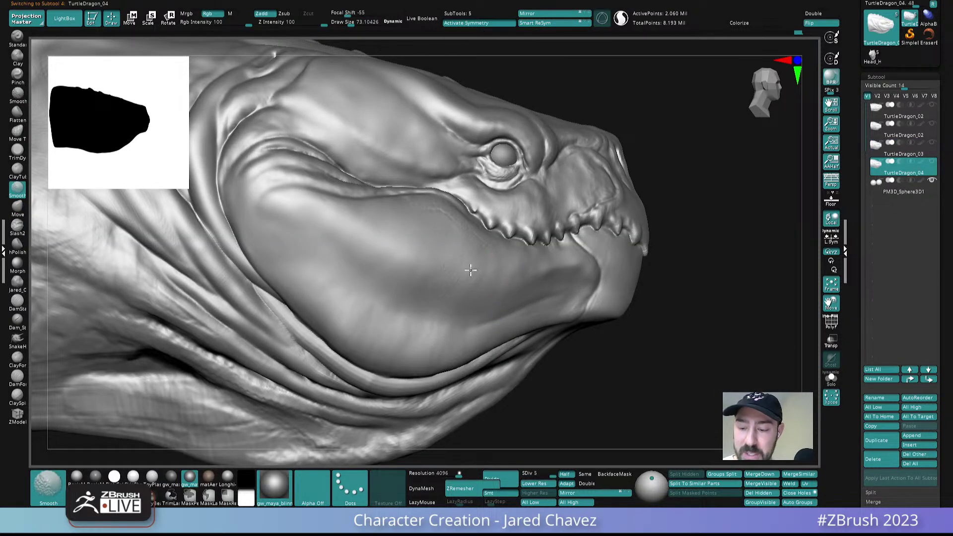
right_drag(449, 286, 472, 299)
mouse_move(433, 216)
shift+mouse_down()
mouse_move(466, 225)
mouse_move(425, 225)
mouse_move(433, 222)
shift+mouse_up()
key(s)
drag(498, 253, 496, 253)
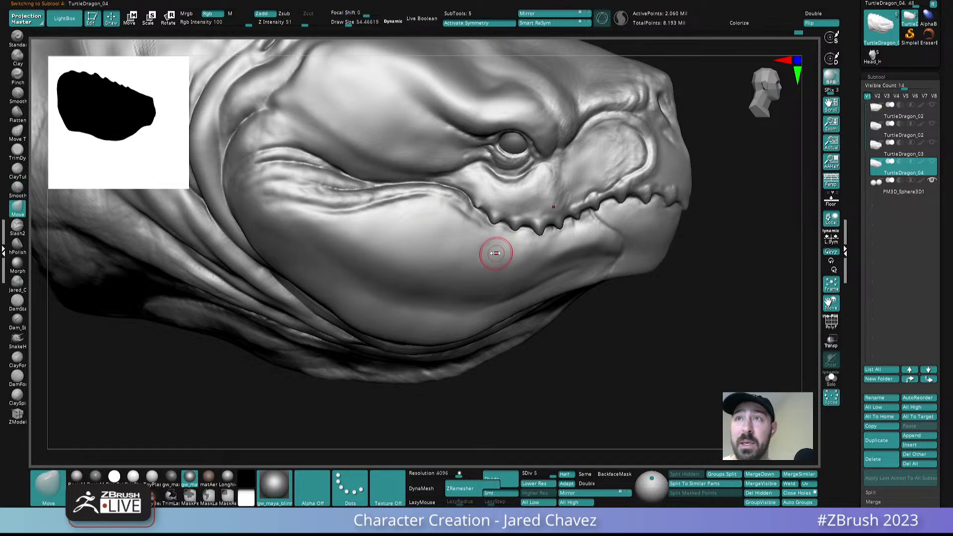
- Define the rounded fold at the brow's drooping tip in front of the eye using the ClayForms brush at about 19
click(18, 362)
mouse_move(533, 243)
ctrl+right_down()
mouse_move(543, 293)
mouse_move(529, 263)
ctrl+right_up()
key(s)
drag(528, 258, 525, 258)
mouse_move(529, 152)
shift+mouse_down()
mouse_move(567, 115)
mouse_move(570, 167)
mouse_move(592, 149)
mouse_move(583, 174)
mouse_move(586, 104)
shift+mouse_up()
mouse_move(586, 105)
alt+right_down()
mouse_move(528, 228)
mouse_move(473, 226)
alt+right_up()
key(s)
drag(471, 210, 465, 210)
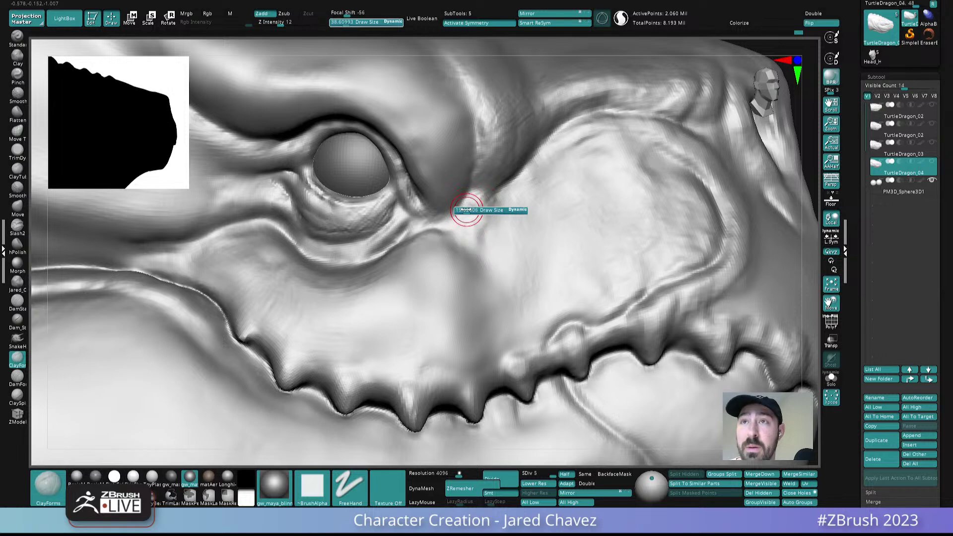
mouse_move(456, 183)
right_down()
mouse_move(449, 206)
mouse_move(464, 176)
right_up()
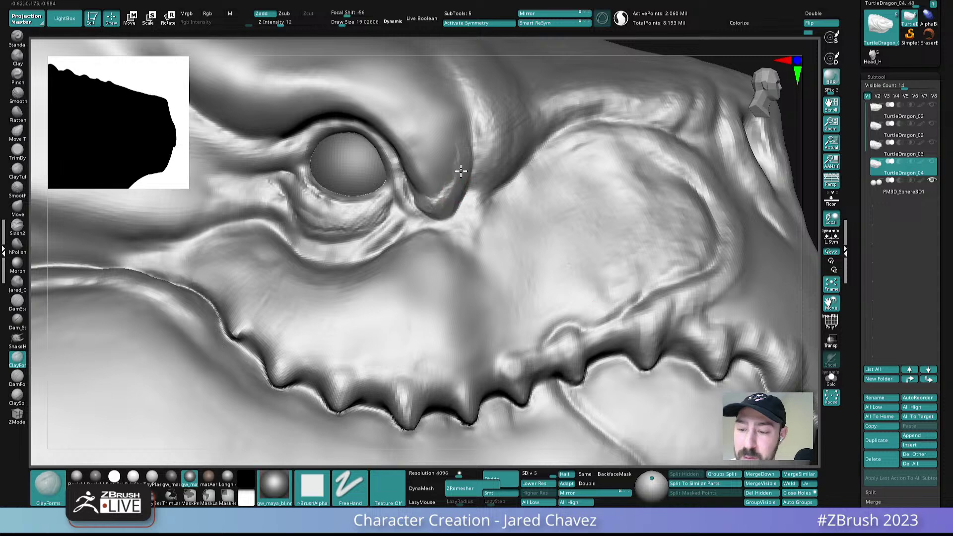
- Build up the surface inside the brow's drooping tip with the ClayForms brush at about 17
key(s)
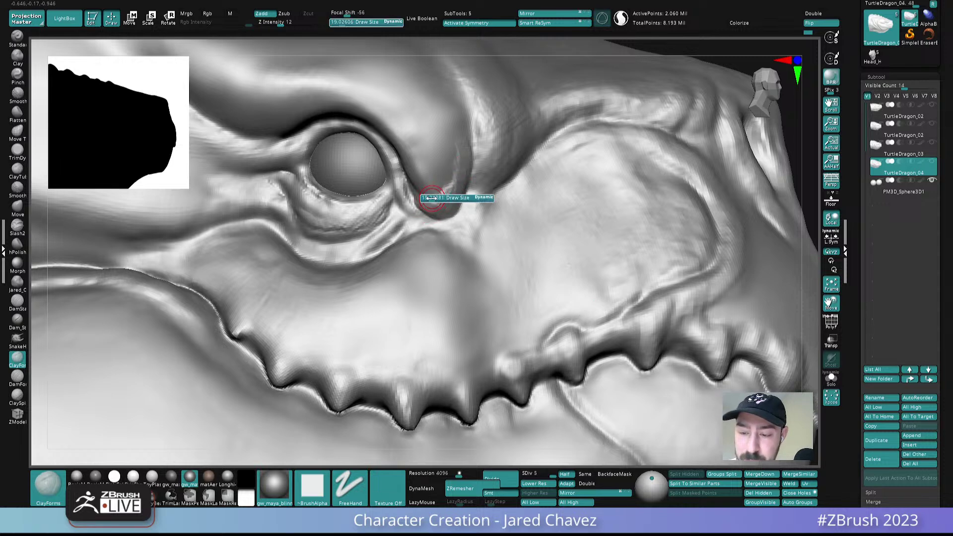
click(430, 198)
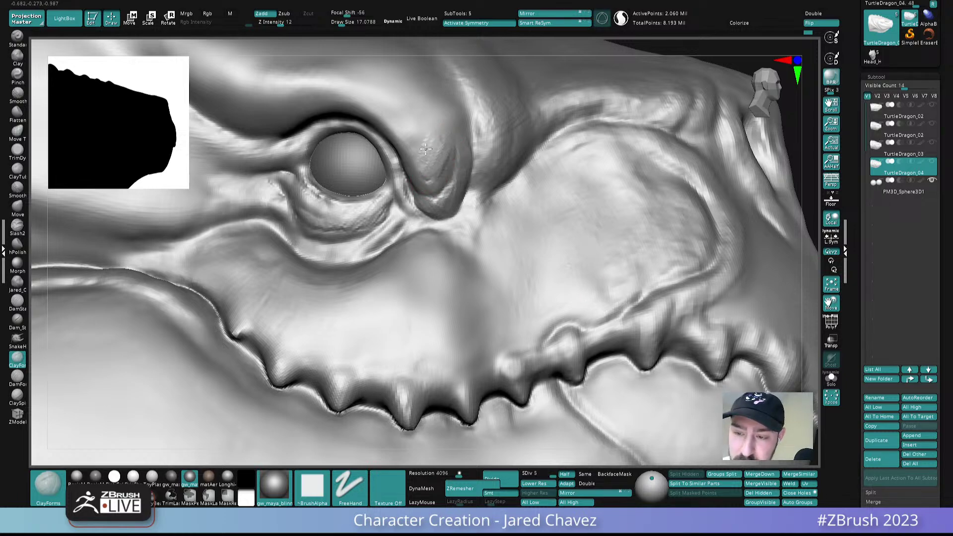
mouse_move(489, 199)
ctrl+right_down()
mouse_move(494, 144)
mouse_move(553, 204)
mouse_move(532, 189)
ctrl+right_up()
- Reshape the front corner of the eye using the Move brush at about 42 and reduce it to about 19
ctrl+right_drag(485, 164, 504, 267)
key(s)
drag(499, 239, 506, 240)
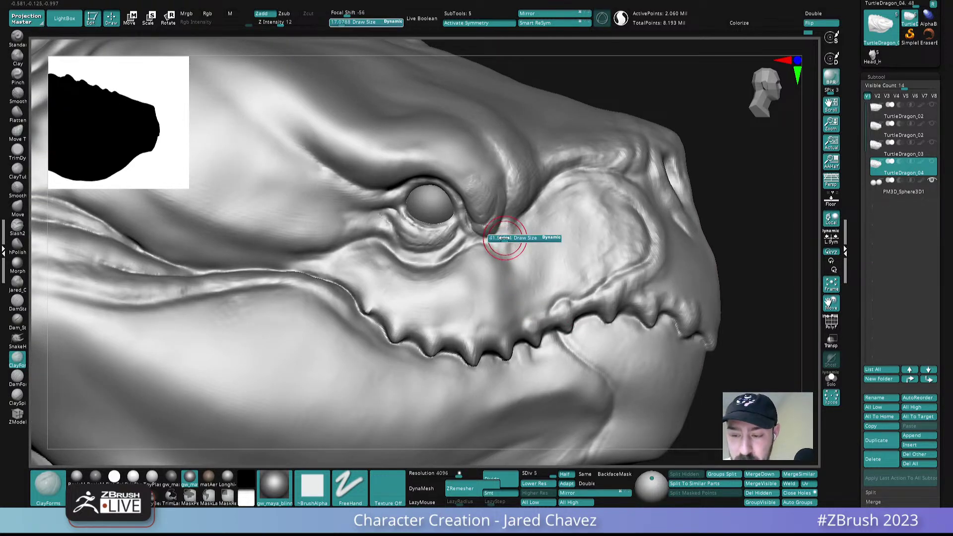
key(b)
key(m)
key(v)
mouse_move(479, 217)
right_down()
mouse_move(462, 202)
mouse_move(465, 211)
right_up()
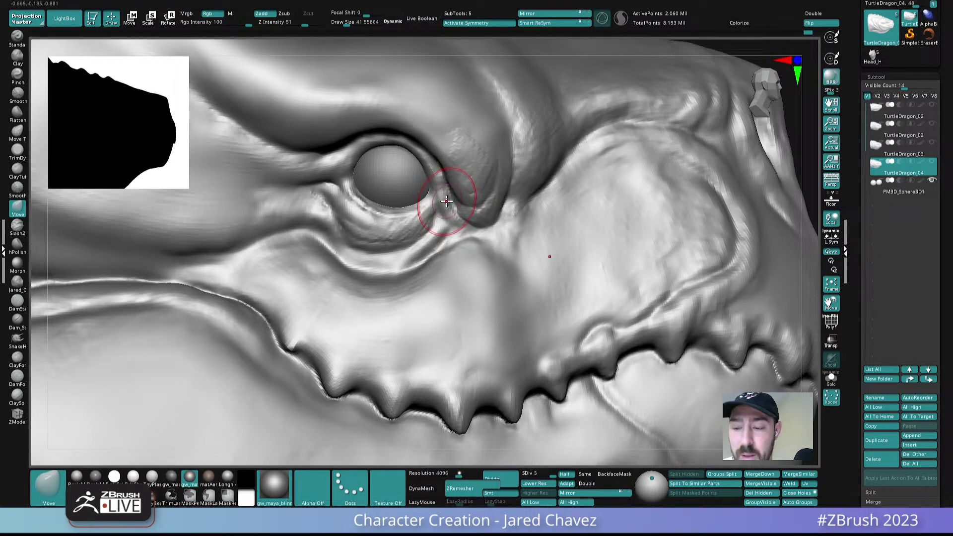
key(s)
drag(442, 200, 440, 200)
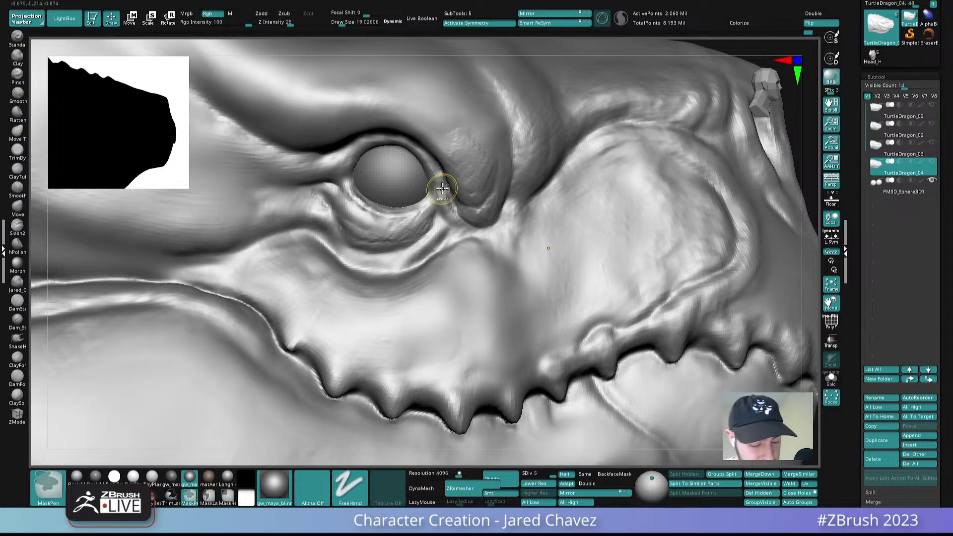
mouse_move(443, 188)
ctrl+right_down()
mouse_move(432, 228)
mouse_move(422, 226)
ctrl+right_up()
drag(458, 174, 427, 240)
ctrl+right_drag(427, 241, 428, 132)
- Sculpt the eyelid rim at the eye's front corner using the ClaySpin brush at about 10 and smooth it
right_drag(464, 206, 451, 210)
ctrl+right_drag(437, 179, 460, 242)
key(s)
drag(459, 239, 456, 238)
right_drag(455, 234, 453, 224)
key(s)
drag(453, 224, 453, 223)
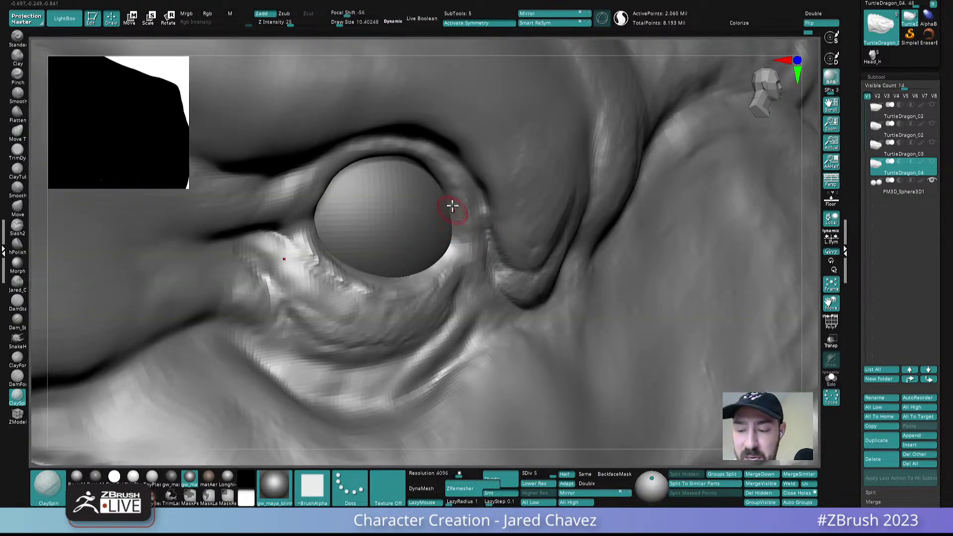
mouse_move(448, 238)
right_down()
mouse_move(437, 202)
mouse_move(446, 246)
right_up()
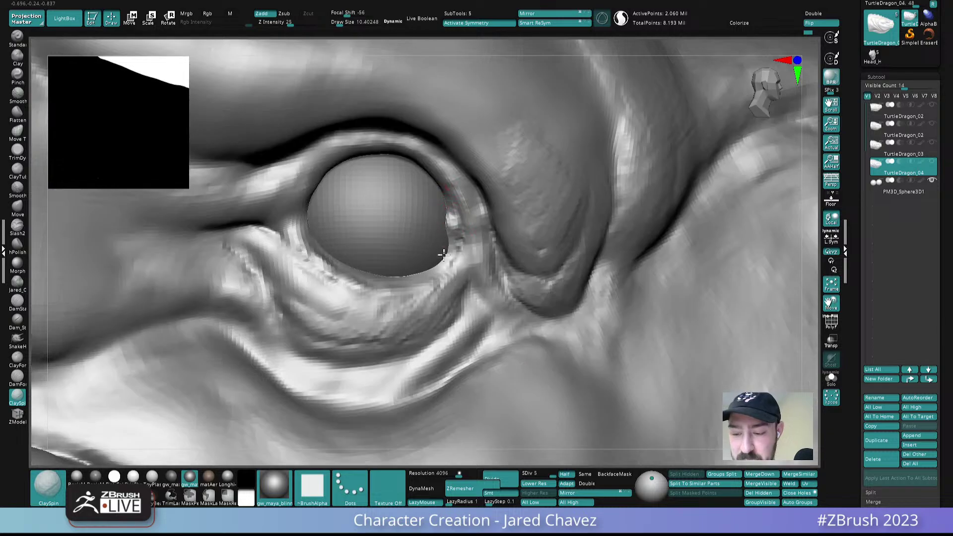
key(shift)
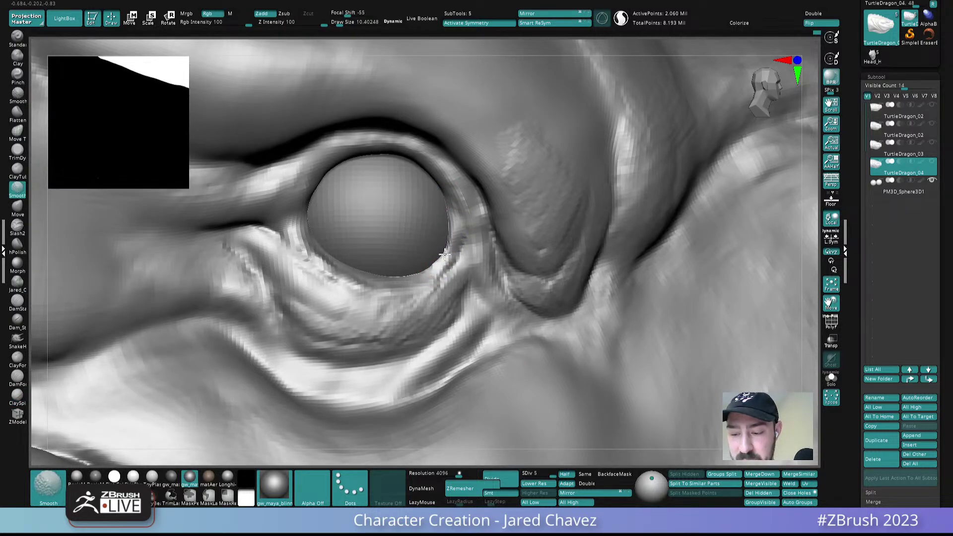
shift+drag(451, 241, 442, 273)
ctrl+right_drag(475, 232, 452, 111)
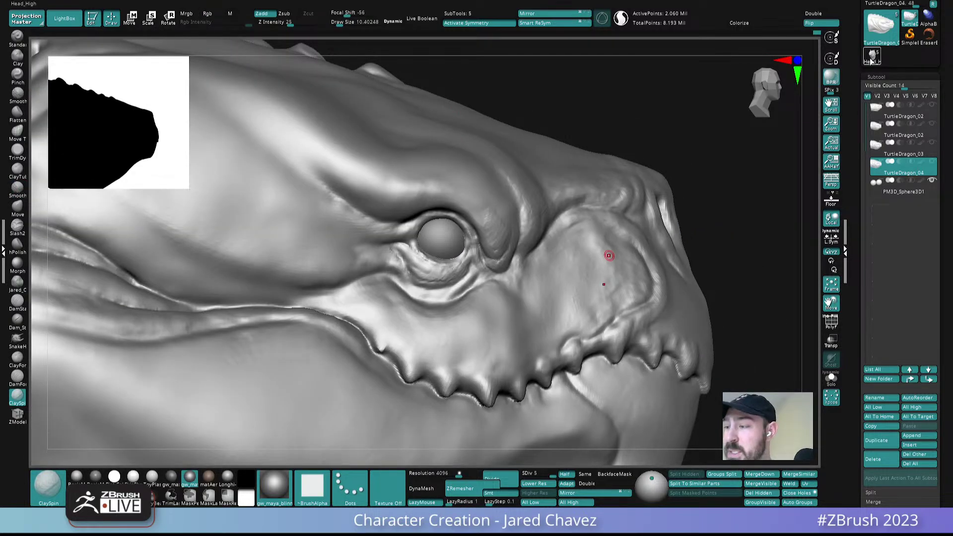
- Examine the eye corner of the Head_High reference and return to the TurtleDragon tool
click(871, 60)
mouse_move(485, 255)
ctrl+right_down()
mouse_move(489, 311)
mouse_move(463, 273)
mouse_move(471, 260)
mouse_move(457, 206)
ctrl+right_up()
right_drag(483, 285, 501, 308)
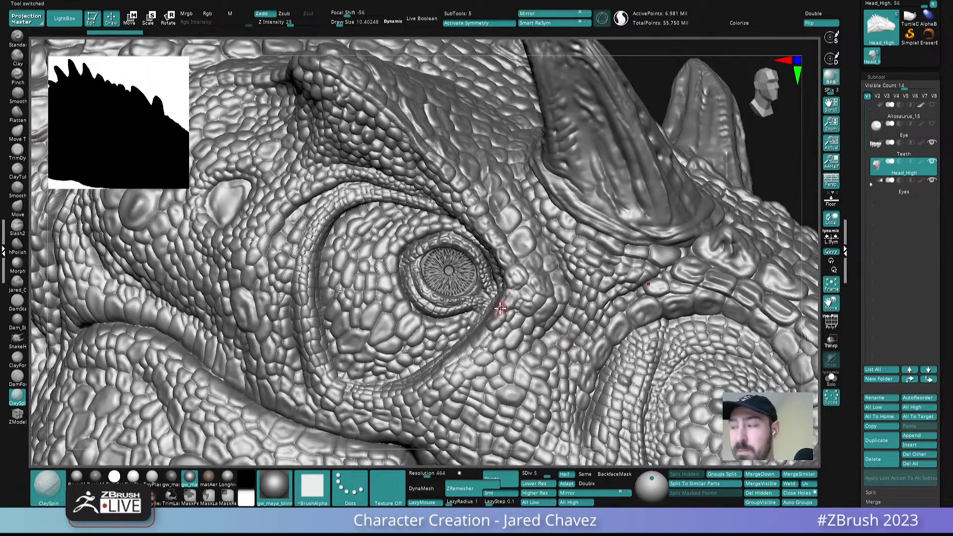
click(911, 19)
- Refine the front corner of the eye using the ClaySpin brush at about 7.7 and smooth the lid surface
ctrl+right_drag(470, 275, 487, 306)
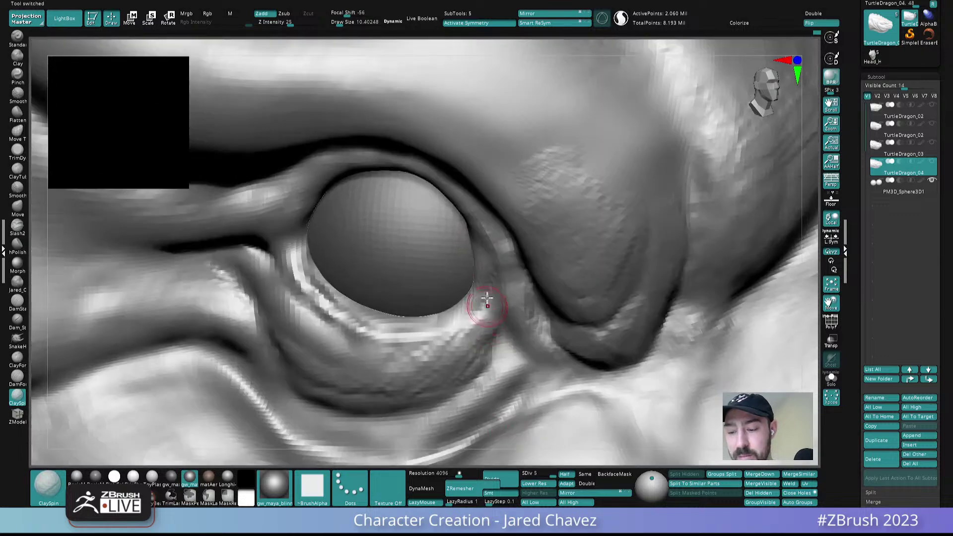
key(s)
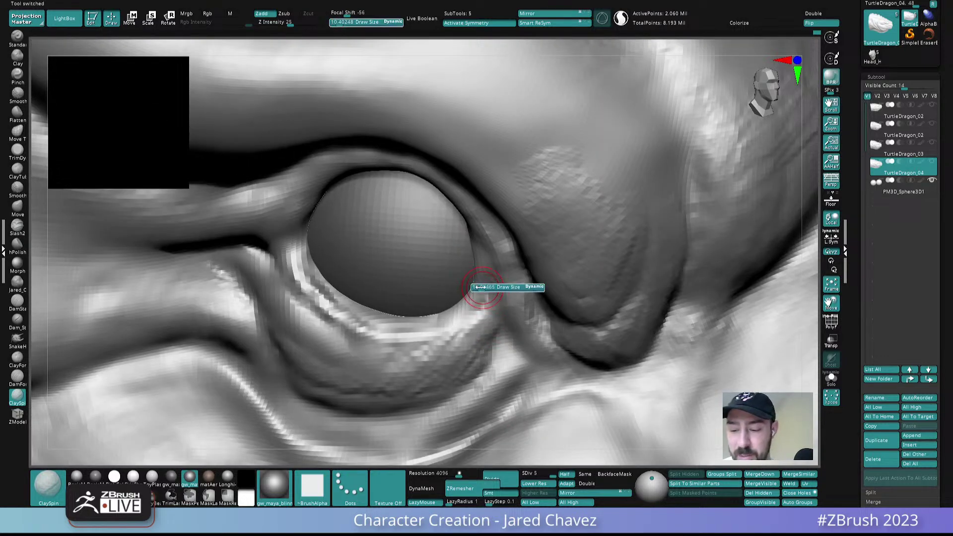
drag(481, 286, 477, 271)
mouse_move(461, 309)
right_down()
mouse_move(492, 260)
mouse_move(492, 230)
mouse_move(525, 296)
mouse_move(540, 241)
right_up()
alt+right_drag(545, 286, 529, 428)
right_drag(494, 241, 503, 268)
shift+drag(494, 251, 493, 272)
- Sculpt a thin ClaySpin stroke at about 5.5 along the front eyelid edge and smooth the lid around it
ctrl+right_drag(491, 271, 490, 189)
mouse_move(490, 188)
alt+right_down()
mouse_move(476, 154)
mouse_move(484, 130)
mouse_move(493, 191)
alt+right_up()
ctrl+right_drag(494, 192, 469, 230)
key(s)
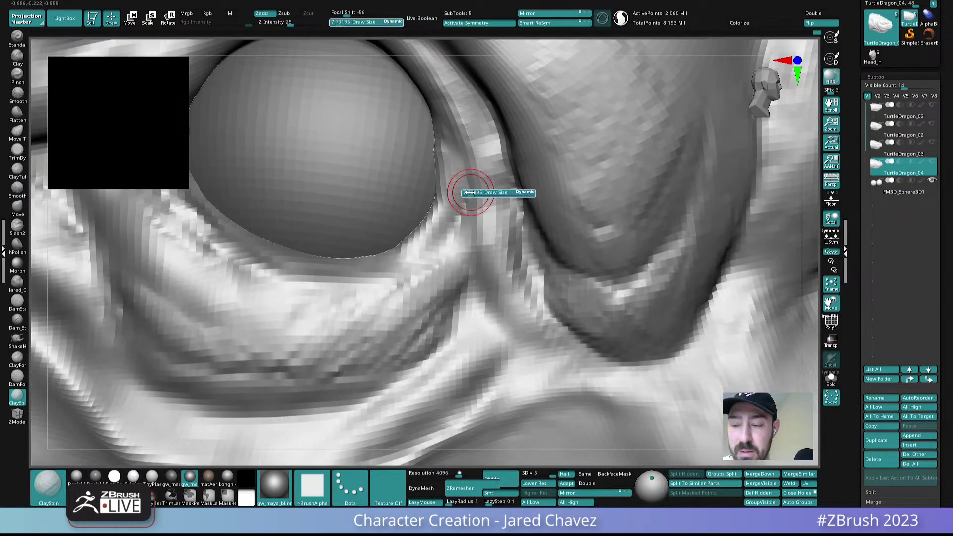
drag(438, 95, 487, 243)
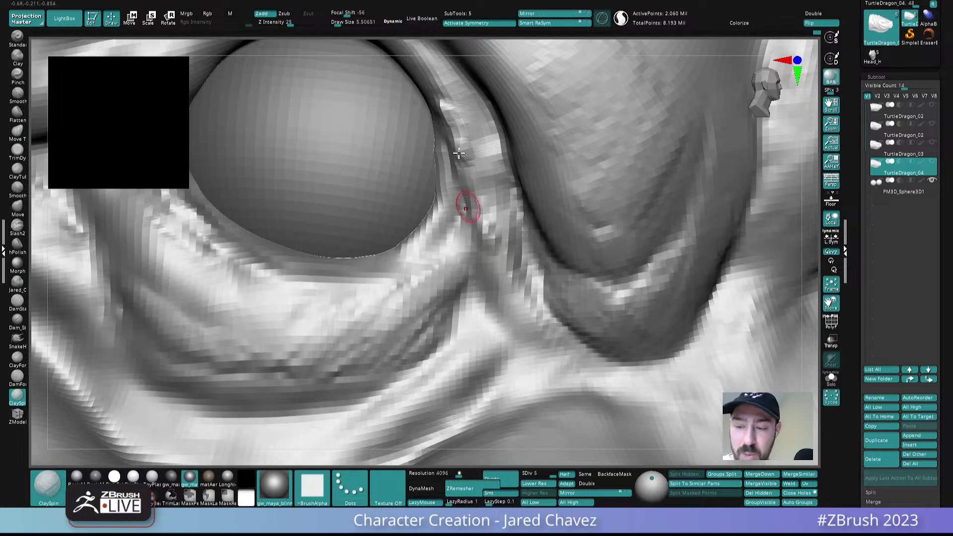
shift+drag(445, 103, 460, 143)
shift+drag(478, 197, 483, 228)
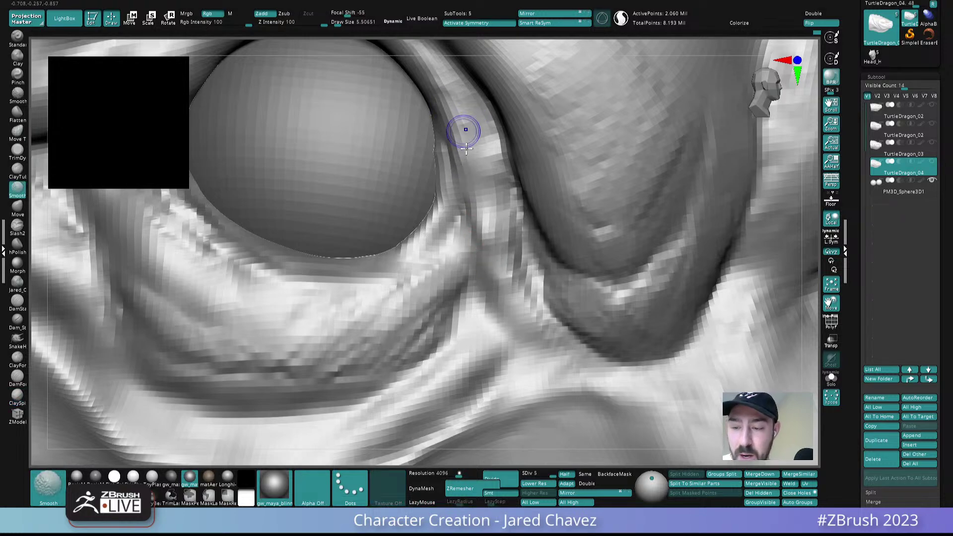
shift+drag(464, 124, 482, 162)
- Adjust the eyelids and the skin around the eye using the Move brush at about 39 and 62
ctrl+right_drag(484, 162, 527, 272)
key(b)
key(m)
key(v)
key(s)
drag(482, 221, 486, 222)
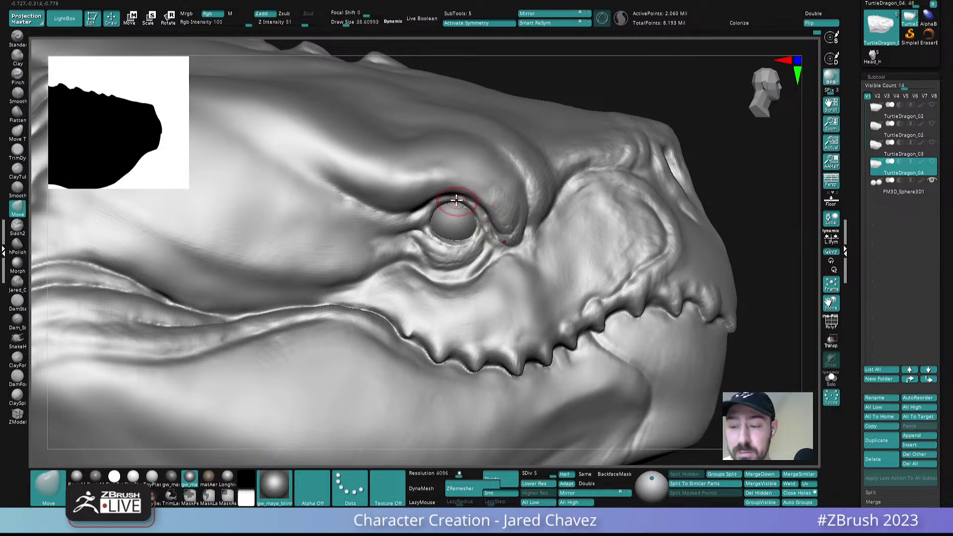
ctrl+right_drag(455, 202, 464, 217)
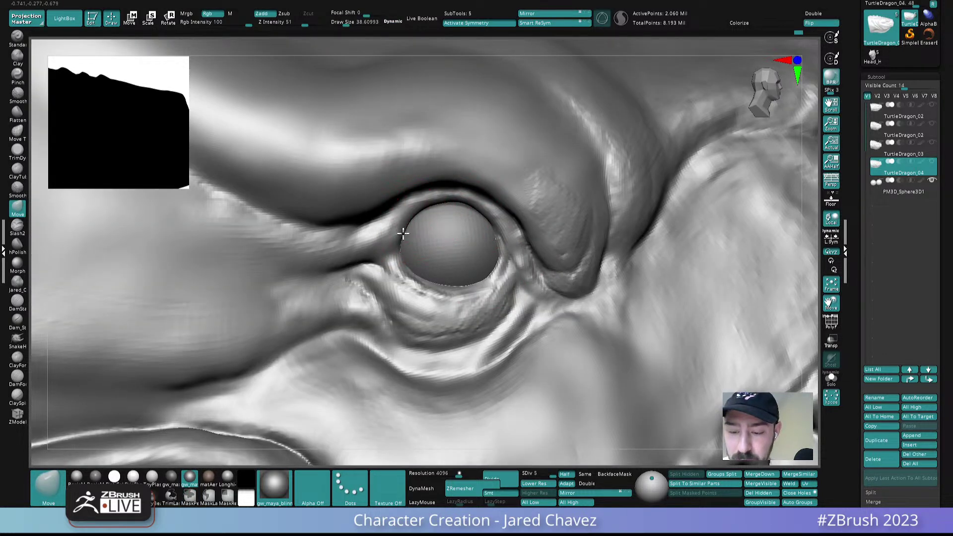
mouse_move(377, 245)
alt+right_down()
mouse_move(425, 202)
mouse_move(410, 213)
mouse_move(427, 210)
mouse_move(384, 187)
alt+right_up()
key(s)
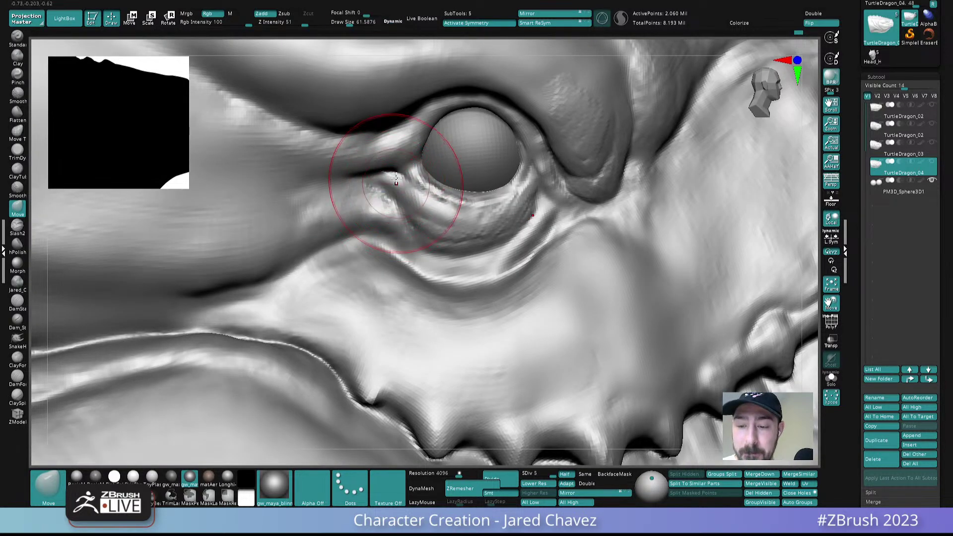
ctrl+right_drag(403, 154, 432, 53)
ctrl+right_drag(508, 208, 411, 178)
- Lower the head to subdivision level 1 and reshape the brow behind the eye using the Move brush at about 151
key(s)
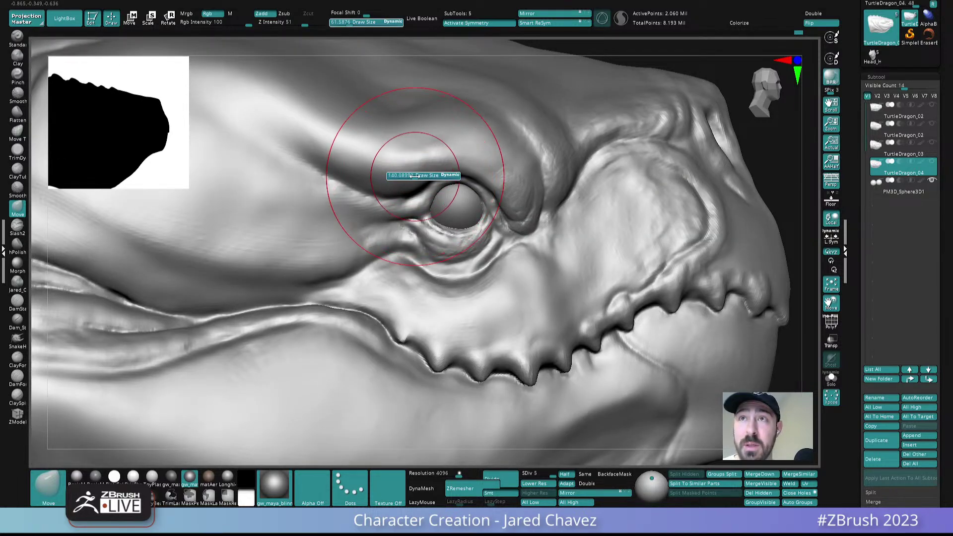
drag(415, 177, 416, 176)
drag(539, 474, 509, 472)
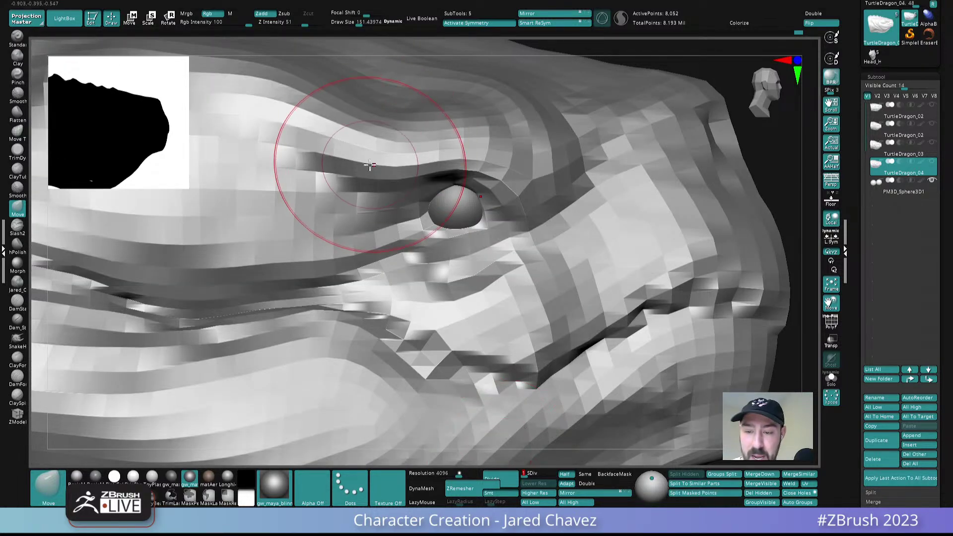
drag(389, 172, 386, 168)
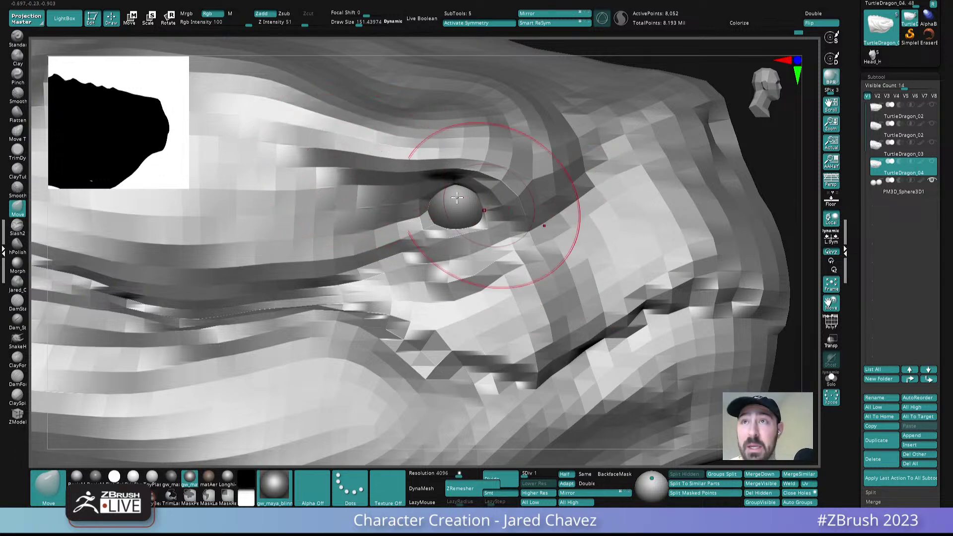
- Raise the head to subdivision level 3 and compare TurtleDragon_04 with the TurtleDragon_03 subtool
click(540, 474)
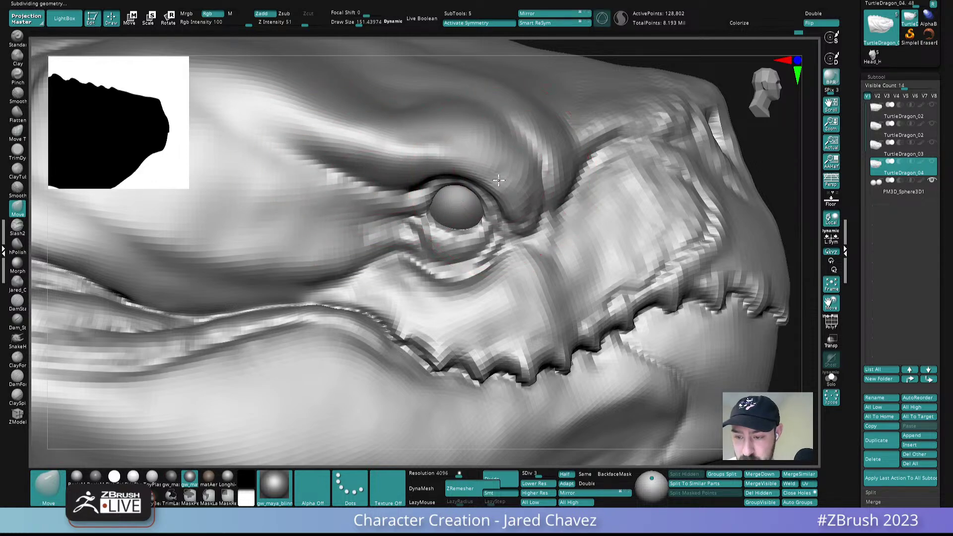
key(f)
alt+right_drag(637, 200, 550, 199)
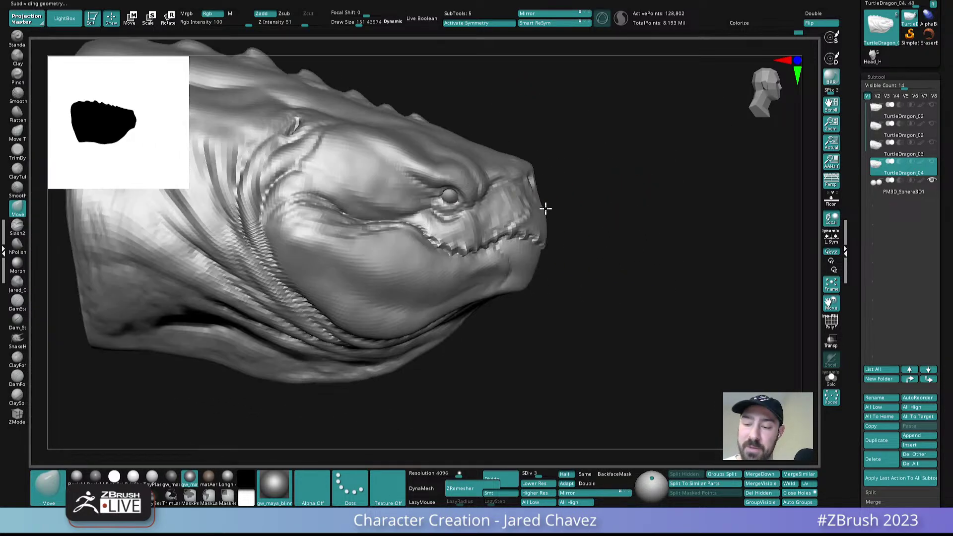
ctrl+right_drag(627, 270, 603, 264)
click(878, 154)
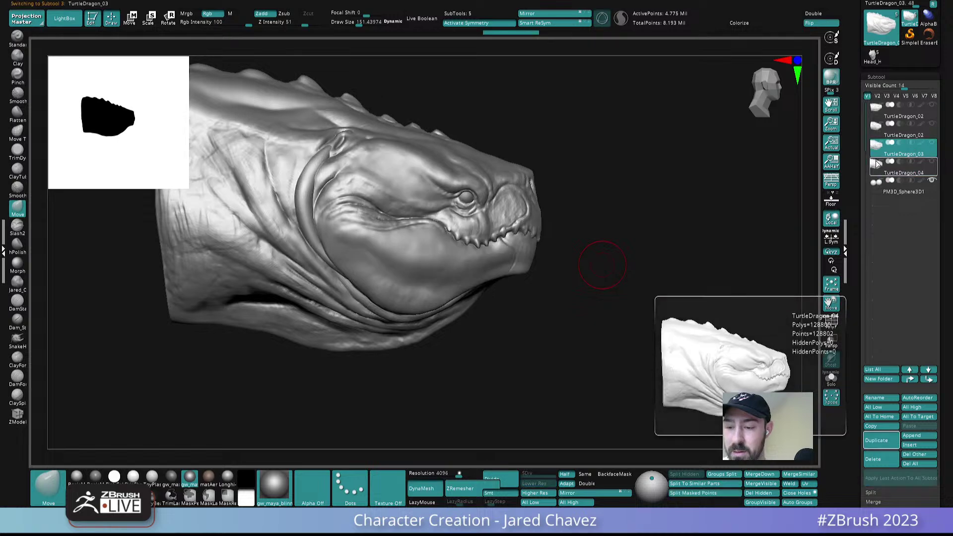
click(878, 174)
- Raise the head to subdivision level 4 while adjusting the eye's front corner with the Move brush at about 62 and 26
ctrl+right_drag(457, 195, 549, 300)
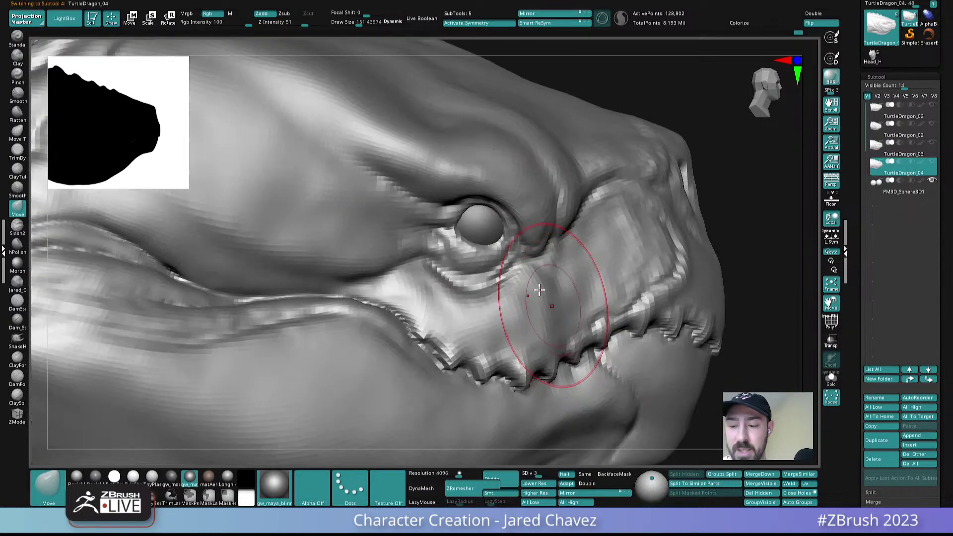
key(s)
drag(526, 244, 518, 243)
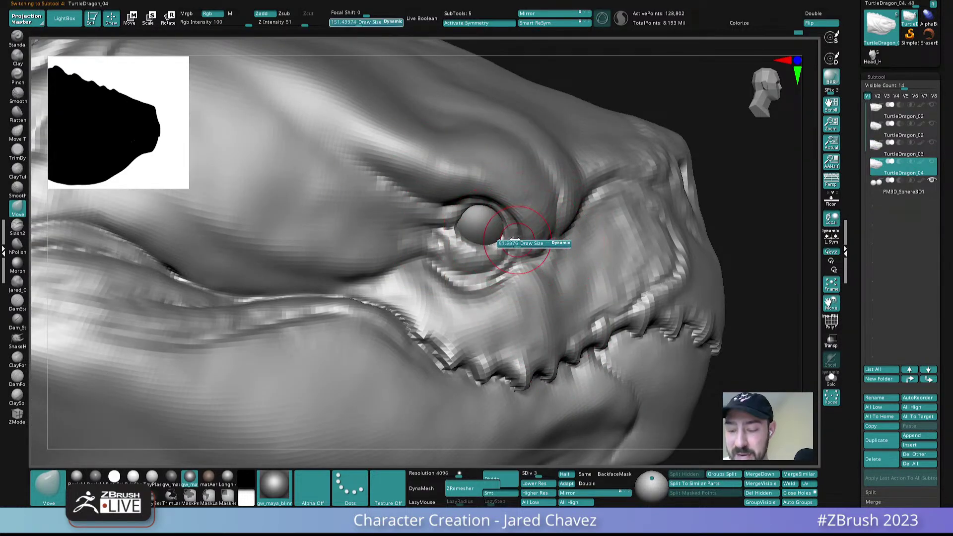
click(546, 474)
ctrl+right_drag(489, 171, 527, 264)
key(s)
drag(524, 263, 518, 262)
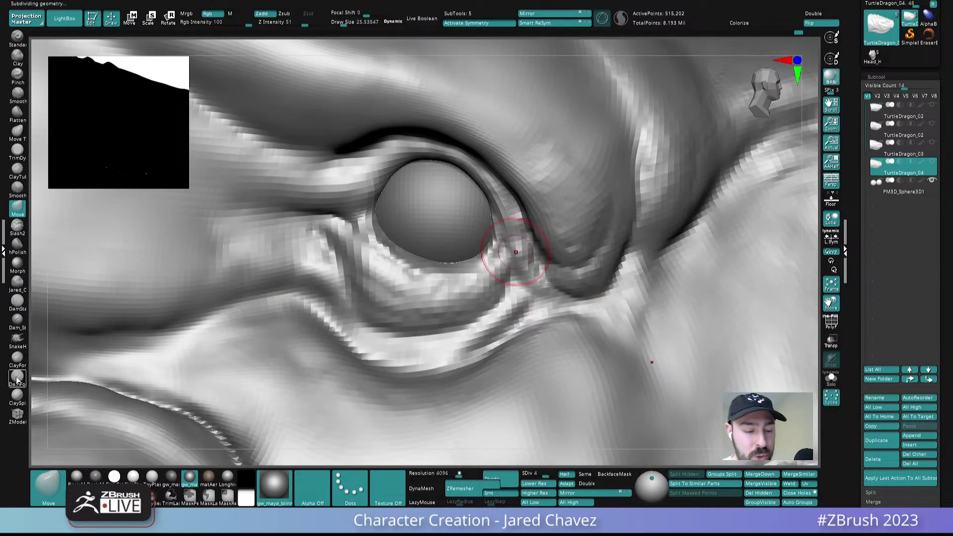
- Sculpt and smooth the front eyelid edge at subdivision level 5 using the ClaySpin brush at about 9
click(20, 396)
mouse_move(517, 228)
alt+right_down()
mouse_move(462, 207)
mouse_move(473, 219)
alt+right_up()
key(s)
drag(474, 217, 469, 216)
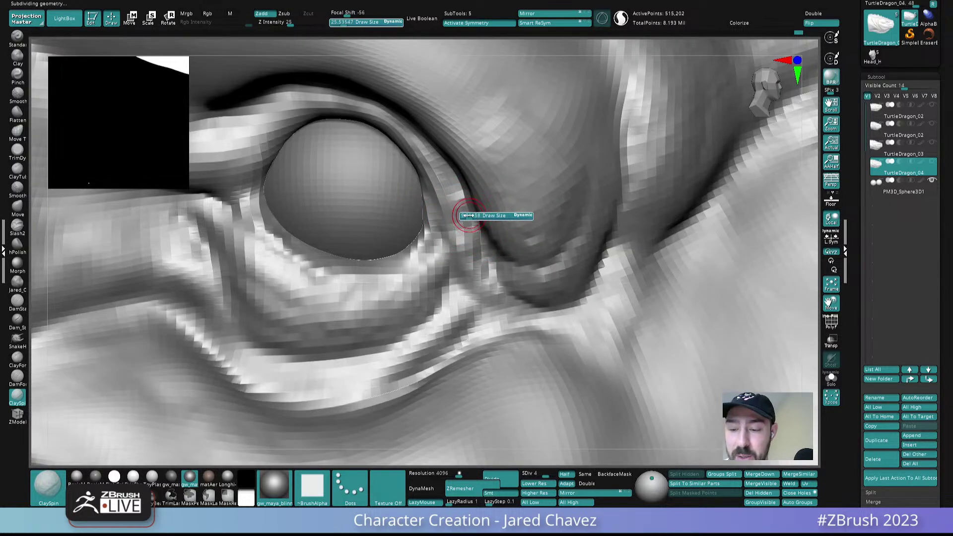
click(555, 475)
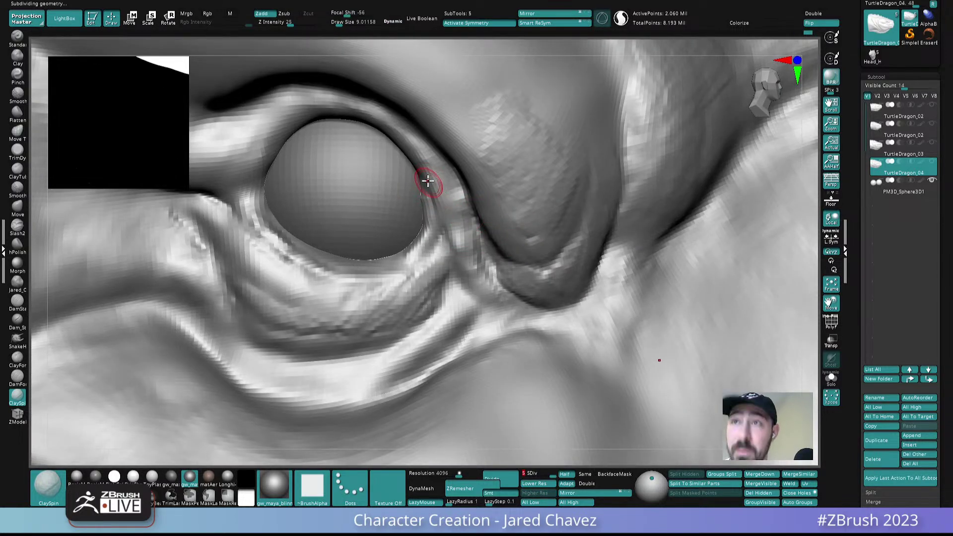
mouse_move(439, 175)
mouse_down()
mouse_move(464, 263)
mouse_move(431, 275)
mouse_move(457, 266)
mouse_move(450, 187)
mouse_up()
shift+drag(451, 219, 455, 232)
mouse_move(434, 172)
mouse_down()
mouse_move(467, 237)
mouse_move(424, 170)
mouse_up()
ctrl+right_drag(439, 184, 398, 66)
ctrl+right_drag(506, 220, 484, 173)
right_drag(525, 257, 564, 259)
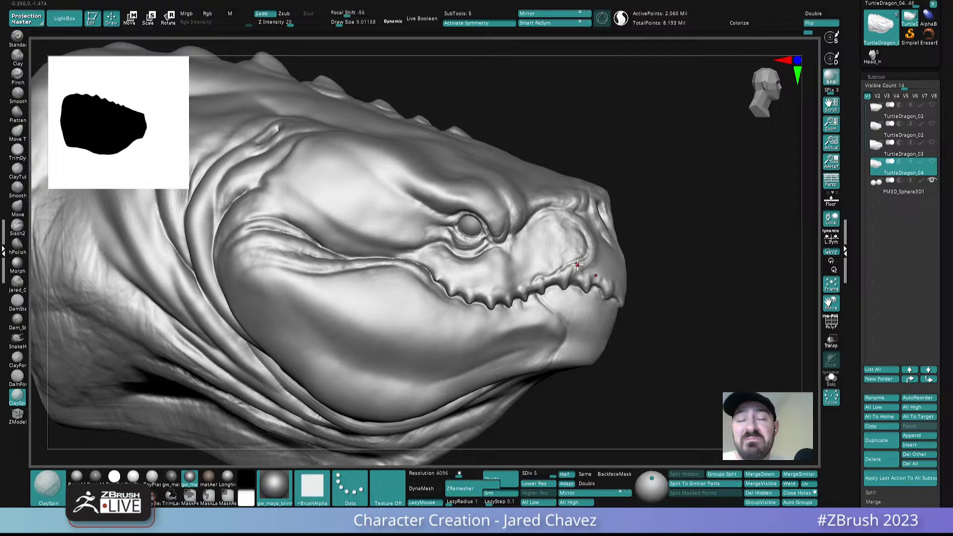
- Refine and smooth the skin at the eye's front corner with ClaySpin, and enlarge the brush to about 51
ctrl+right_drag(489, 232, 511, 318)
mouse_move(490, 242)
mouse_down()
mouse_move(470, 255)
mouse_move(506, 264)
mouse_move(467, 254)
mouse_move(496, 267)
mouse_move(483, 245)
mouse_up()
shift+drag(479, 198, 471, 211)
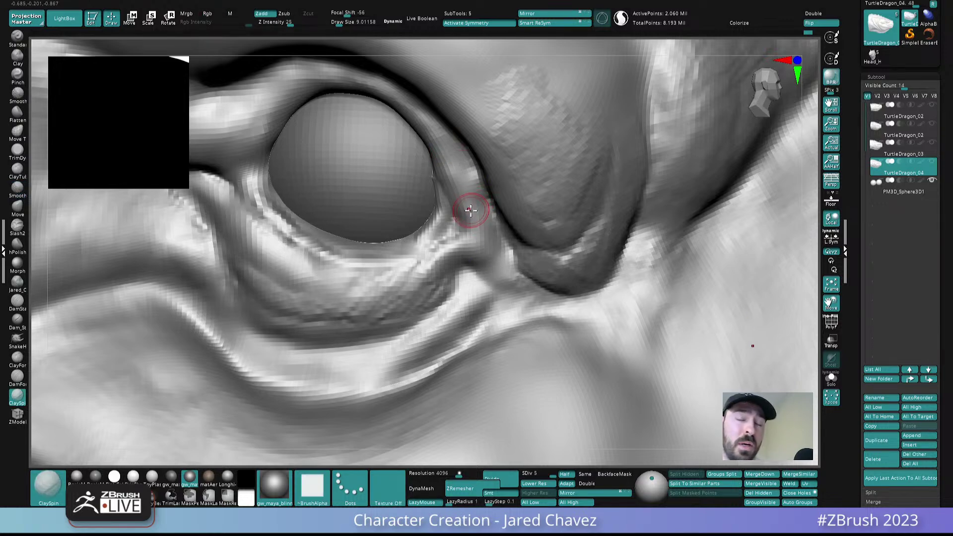
right_drag(440, 186, 427, 119)
key(s)
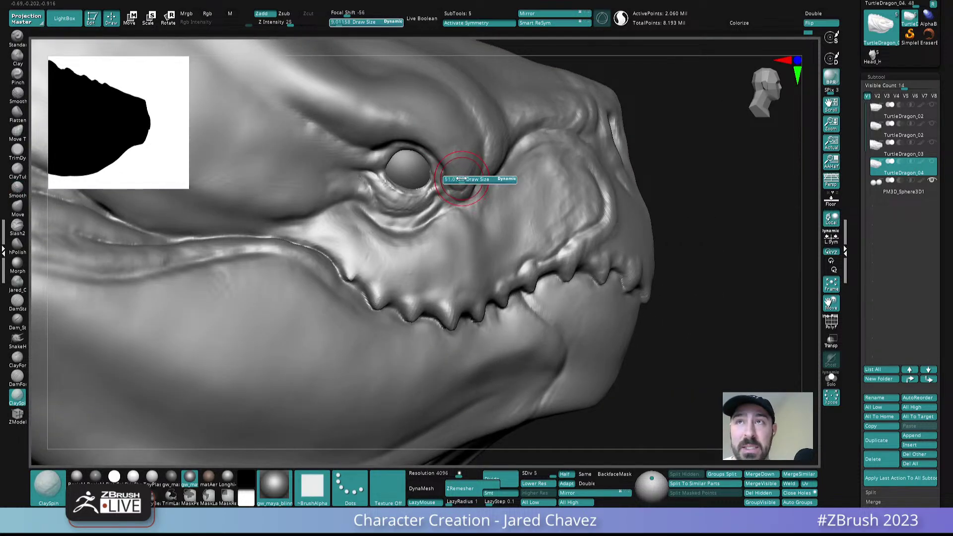
ctrl+right_drag(457, 175, 435, 196)
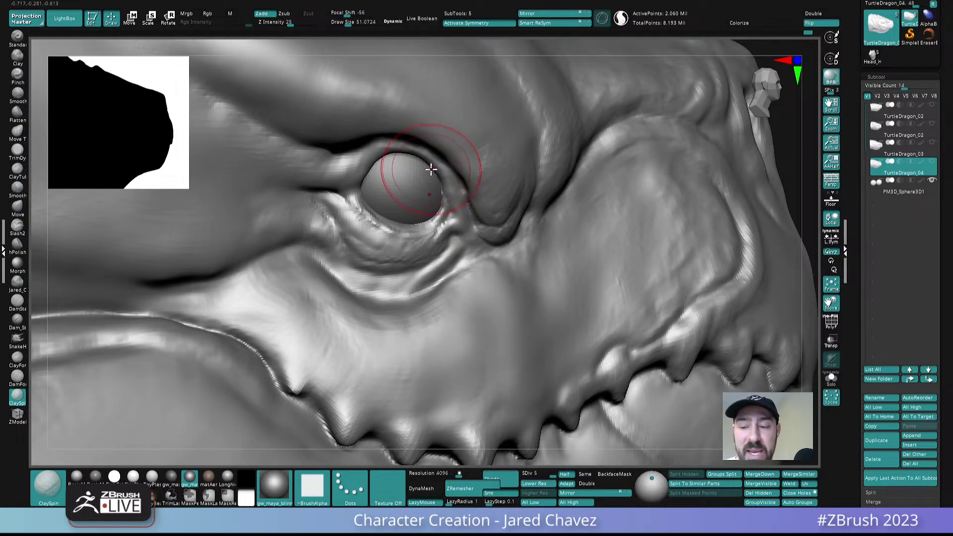
- Reshape the upper eyelid and the eye's rear corner with the Move brush, reducing its size to about 25.5
key(b)
key(m)
key(v)
drag(433, 169, 382, 162)
right_drag(366, 202, 403, 181)
key(s)
drag(408, 181, 403, 181)
right_drag(402, 179, 399, 185)
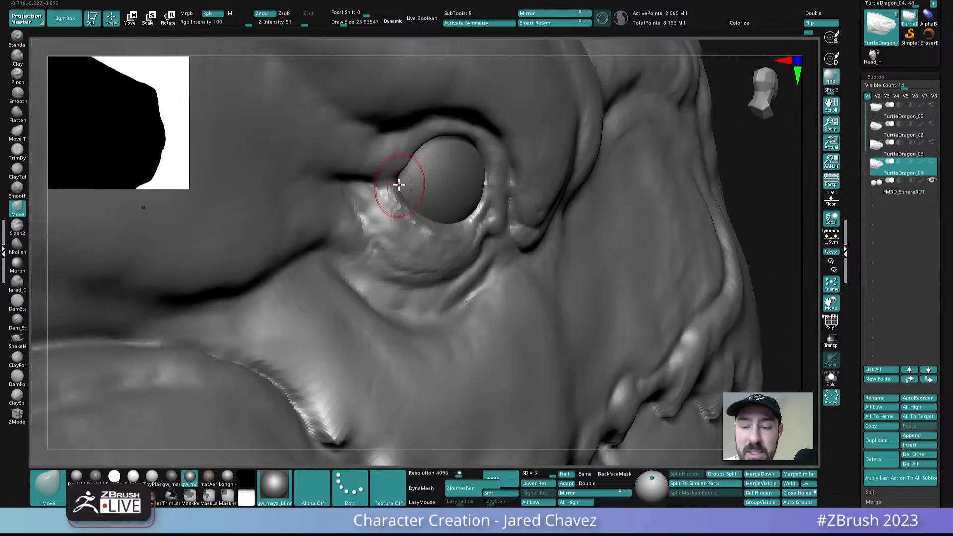
mouse_move(503, 213)
ctrl+right_down()
mouse_move(469, 189)
mouse_move(467, 207)
mouse_move(494, 215)
mouse_move(505, 206)
ctrl+right_up()
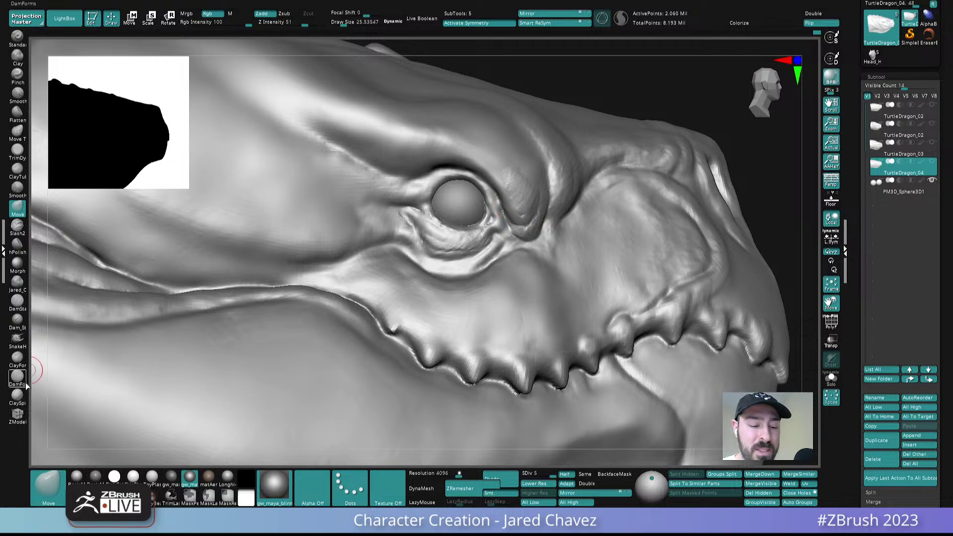
- Polish the upper and lower eyelid rims with the hPolish brush at about 15
click(22, 252)
ctrl+right_drag(435, 199, 454, 192)
key(s)
drag(453, 198, 451, 198)
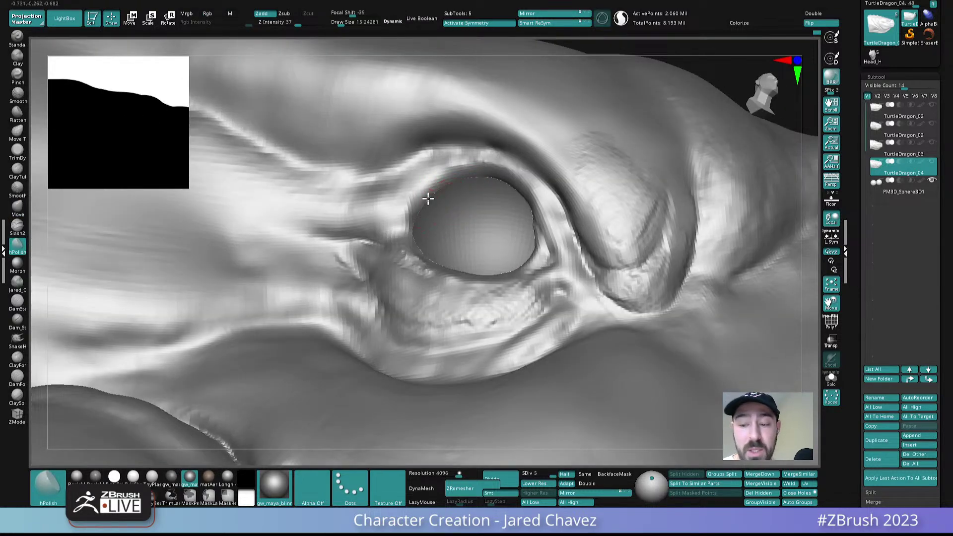
right_drag(496, 168, 498, 175)
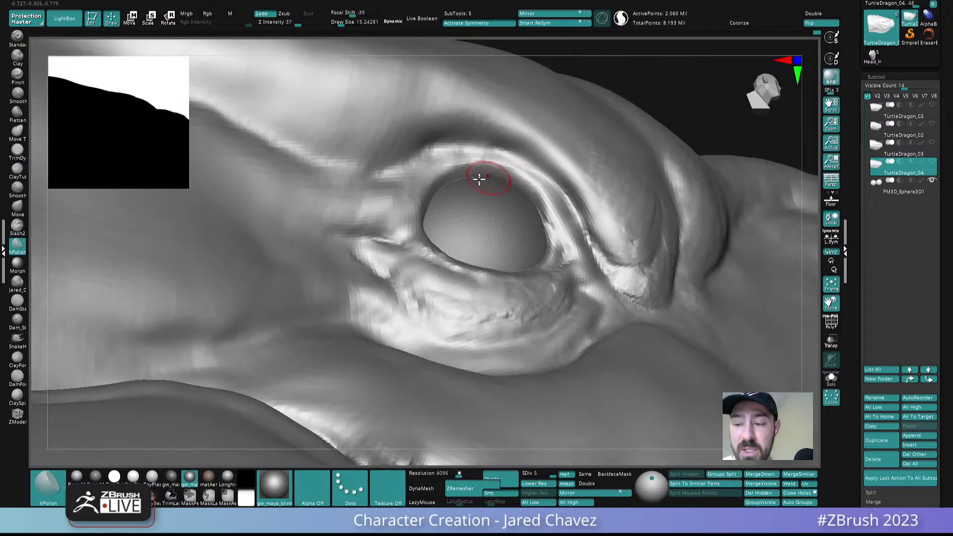
mouse_move(481, 177)
mouse_down()
mouse_move(517, 181)
mouse_move(541, 210)
mouse_move(510, 177)
mouse_up()
mouse_move(517, 184)
right_down()
mouse_move(523, 270)
mouse_move(507, 279)
right_up()
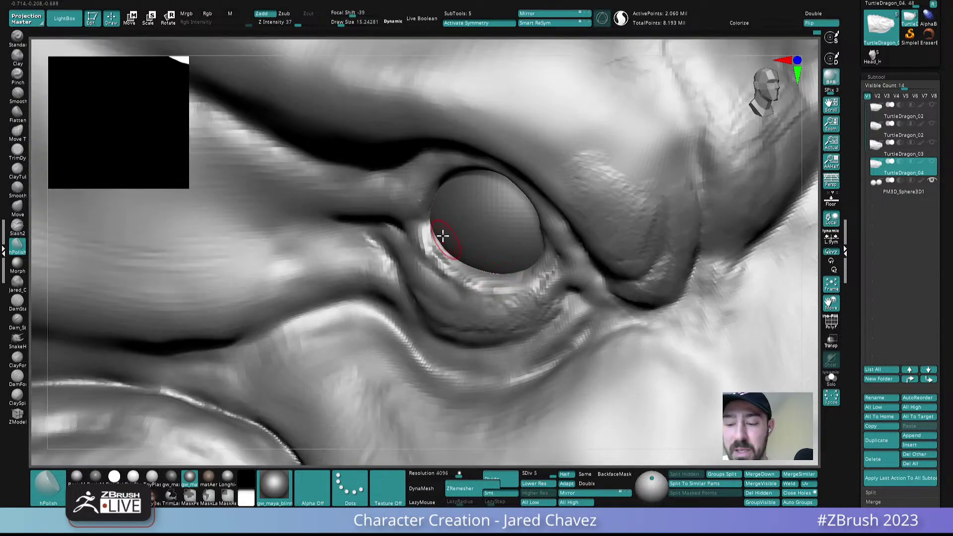
right_drag(447, 242, 434, 242)
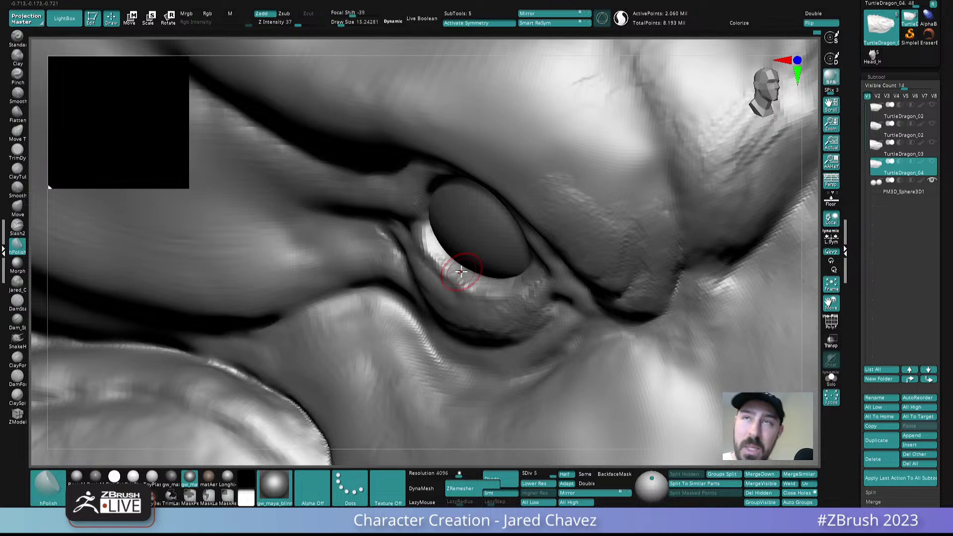
right_drag(461, 271, 482, 274)
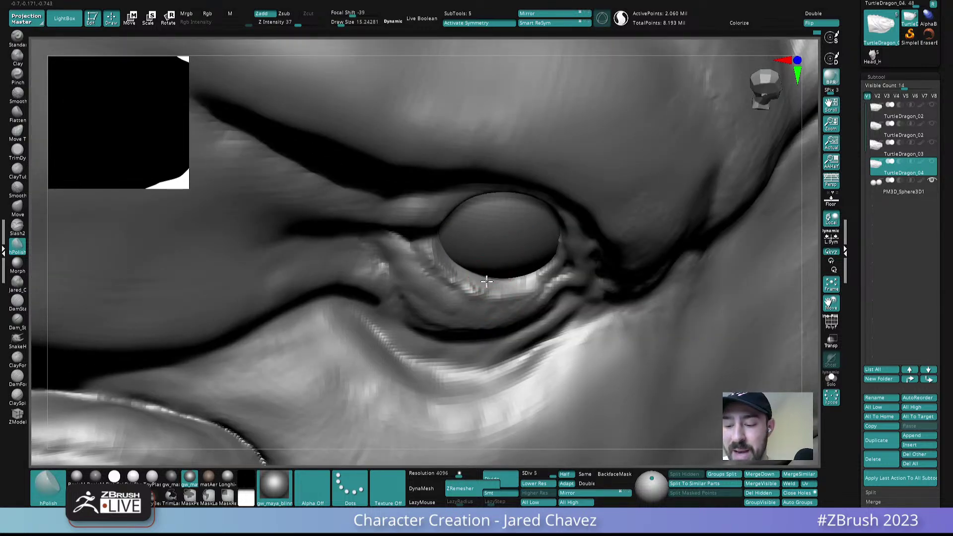
- Isolate the head and polish the inner eyelid rims around the socket with hPolish, then restore the other subtool's display
click(832, 379)
mouse_move(540, 271)
right_down()
mouse_move(557, 249)
mouse_move(547, 277)
right_up()
drag(546, 273, 523, 272)
right_drag(523, 268, 448, 248)
drag(447, 247, 459, 266)
right_drag(442, 231, 451, 211)
mouse_move(451, 211)
mouse_down()
mouse_move(437, 234)
mouse_move(437, 219)
mouse_up()
mouse_move(449, 179)
right_down()
mouse_move(450, 134)
mouse_move(452, 141)
right_up()
drag(458, 181, 454, 173)
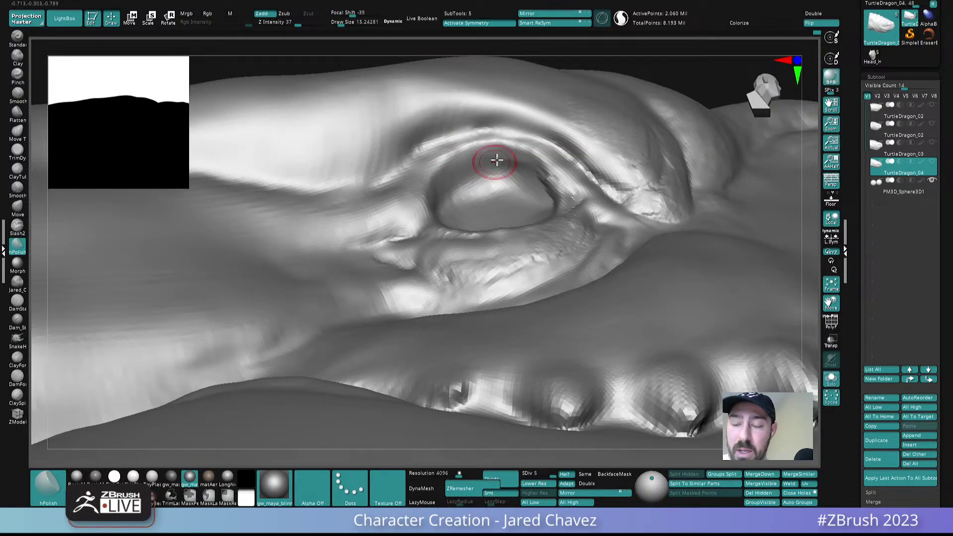
right_drag(542, 161, 557, 207)
click(831, 381)
- Carve the crease above the upper eyelid from front to rear with the DamForms brush at about 17
mouse_move(571, 166)
right_down()
mouse_move(576, 209)
mouse_move(555, 215)
mouse_move(536, 168)
right_up()
key(s)
drag(520, 186, 525, 187)
mouse_move(423, 189)
right_down()
mouse_move(453, 177)
mouse_move(468, 154)
mouse_move(491, 201)
right_up()
key(s)
drag(490, 192, 488, 192)
click(17, 378)
ctrl+right_drag(511, 147, 520, 167)
key(s)
drag(534, 166, 530, 167)
right_drag(533, 161, 535, 176)
mouse_move(536, 176)
mouse_down()
mouse_move(492, 139)
mouse_move(355, 183)
mouse_up()
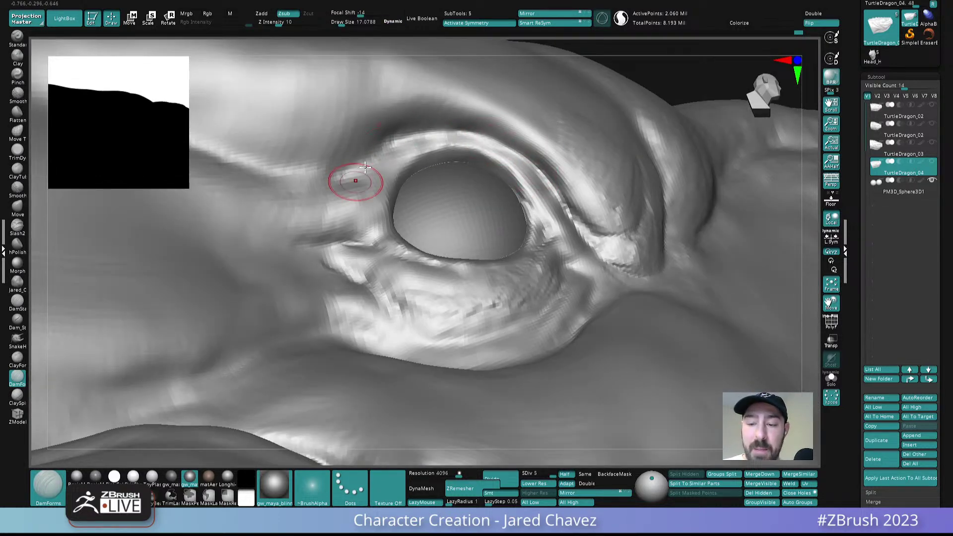
- Deepen the rear end of the upper eyelid crease with DamForms and smooth the skin above it
right_drag(334, 196, 345, 174)
drag(379, 168, 351, 180)
right_drag(358, 160, 372, 174)
drag(376, 149, 349, 177)
drag(396, 142, 355, 177)
right_drag(345, 191, 388, 159)
shift+drag(401, 130, 366, 141)
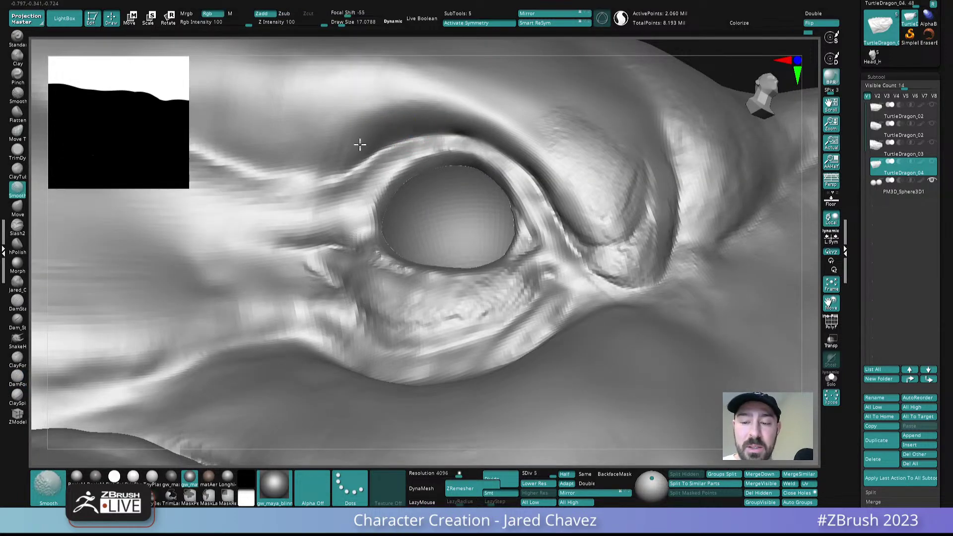
mouse_move(412, 113)
right_down()
mouse_move(502, 136)
mouse_move(458, 116)
right_up()
- Define the creases along the front of the upper eyelid and around the eye with DamForms strokes
mouse_move(462, 130)
mouse_down()
mouse_move(502, 156)
mouse_move(547, 213)
mouse_up()
ctrl+right_drag(521, 174, 467, 54)
mouse_move(554, 172)
right_down()
mouse_move(546, 231)
mouse_move(517, 217)
mouse_move(544, 290)
right_up()
mouse_move(525, 254)
ctrl+right_down()
mouse_move(502, 202)
mouse_move(470, 181)
mouse_move(491, 199)
ctrl+right_up()
drag(481, 174, 519, 236)
right_drag(457, 174, 469, 171)
drag(445, 166, 502, 246)
ctrl+right_drag(517, 268, 528, 236)
mouse_move(529, 236)
right_down()
mouse_move(534, 224)
mouse_move(536, 256)
mouse_move(467, 174)
right_up()
mouse_move(466, 174)
mouse_down()
mouse_move(445, 167)
mouse_move(413, 219)
mouse_up()
mouse_move(408, 212)
alt+right_down()
mouse_move(449, 164)
mouse_move(466, 195)
alt+right_up()
right_click(459, 183)
- Build up skin at the eye's rear corner with the ClaySpin brush at about 6.6 and smooth it
click(19, 398)
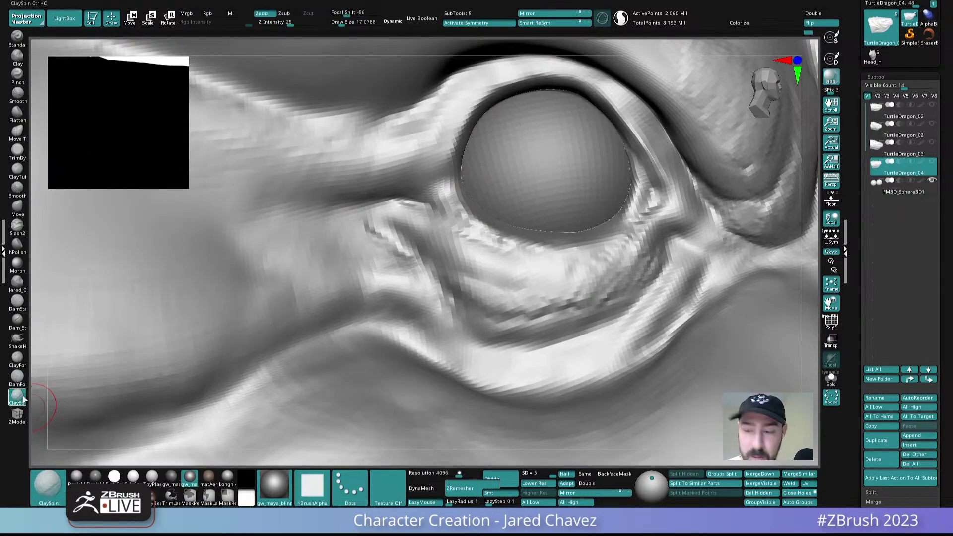
key(s)
drag(469, 206, 466, 206)
right_drag(462, 203, 451, 173)
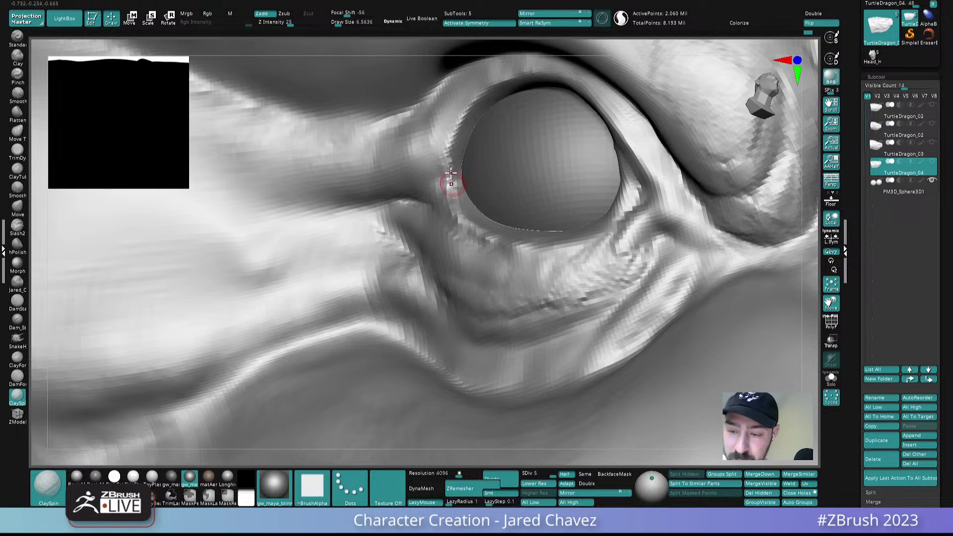
right_drag(458, 214, 446, 178)
mouse_move(449, 182)
mouse_down()
mouse_move(450, 172)
mouse_move(444, 180)
mouse_up()
right_drag(451, 175, 431, 193)
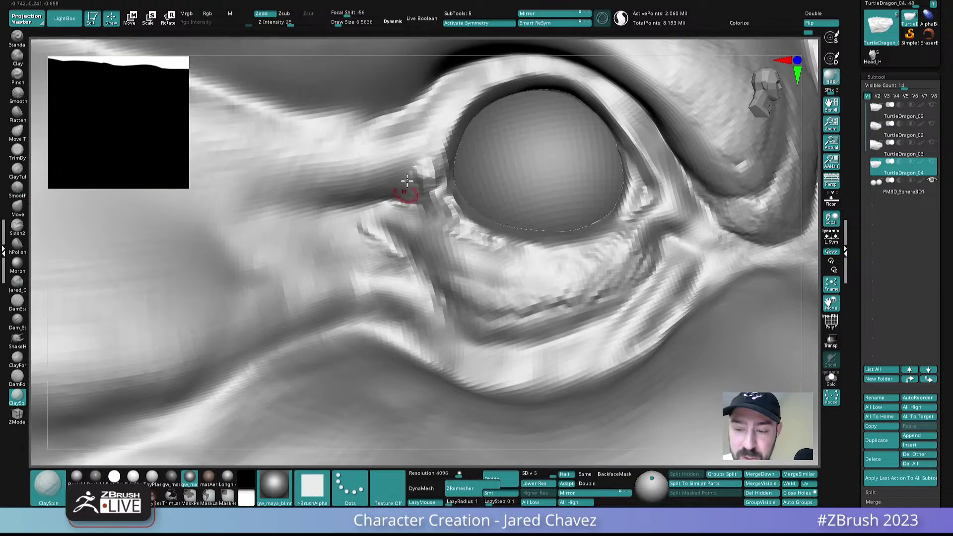
shift+drag(430, 170, 435, 184)
ctrl+right_drag(430, 175, 404, 54)
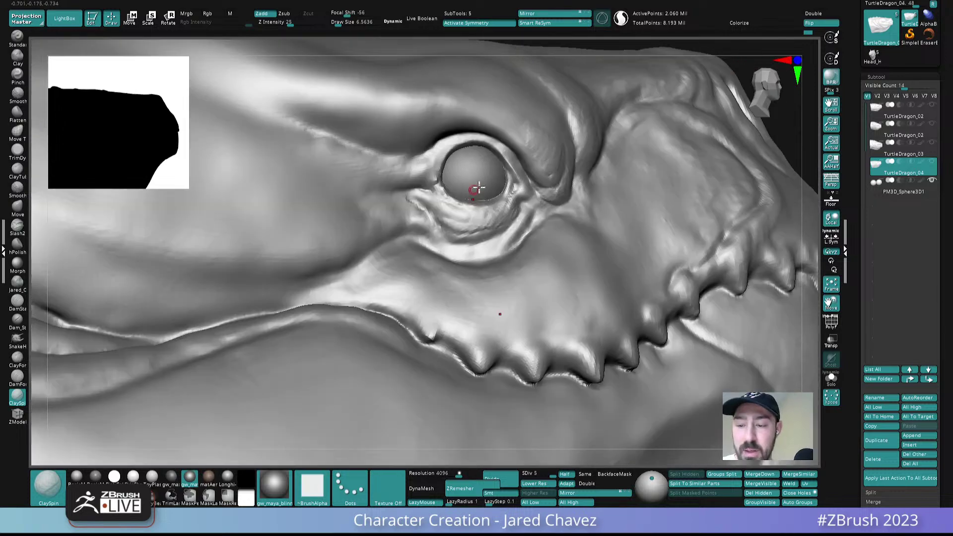
- Sculpt folds along the lower eyelid bag with the ClaySpin brush at about 11.9
key(s)
click(445, 193)
ctrl+right_drag(445, 194, 458, 236)
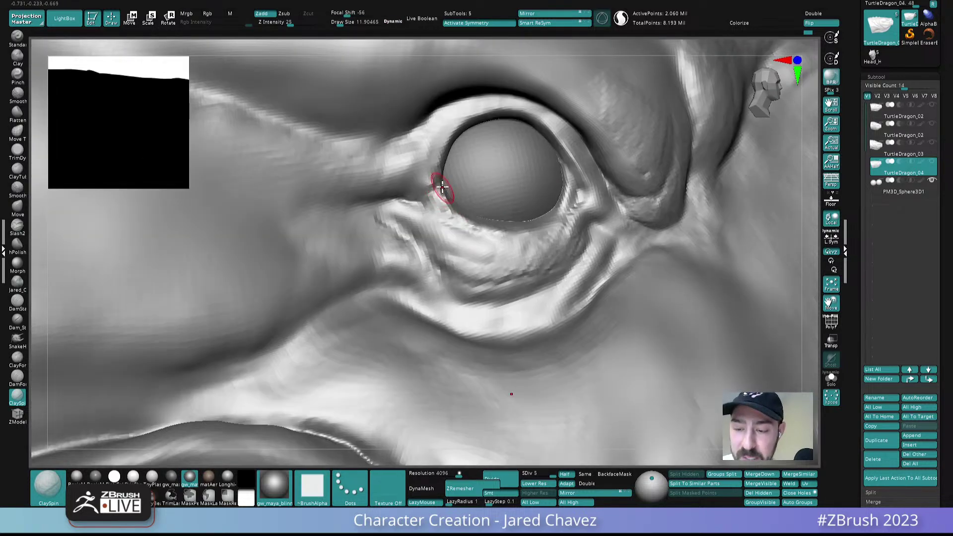
mouse_move(451, 177)
right_down()
mouse_move(433, 182)
mouse_move(414, 64)
right_up()
mouse_move(502, 223)
right_down()
mouse_move(547, 234)
mouse_move(546, 318)
right_up()
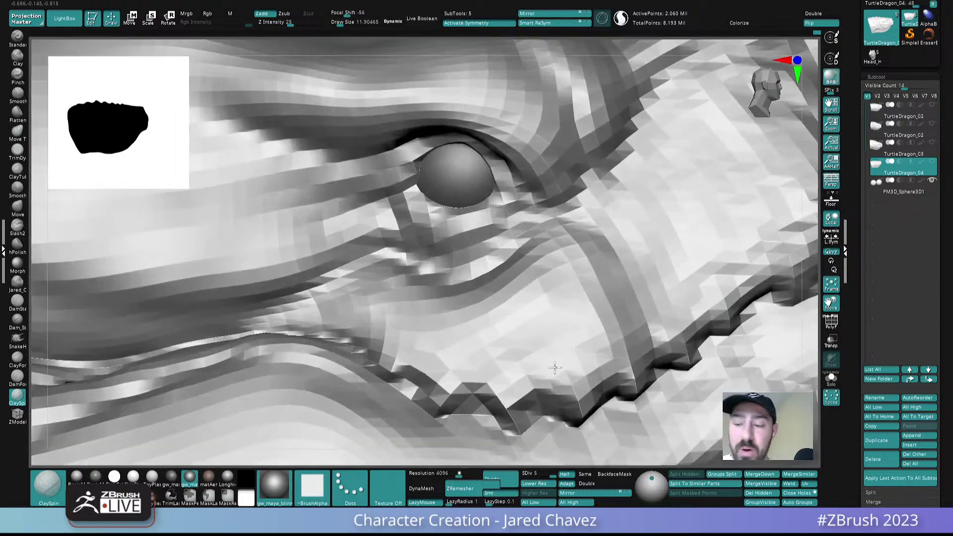
alt+right_drag(504, 207, 536, 219)
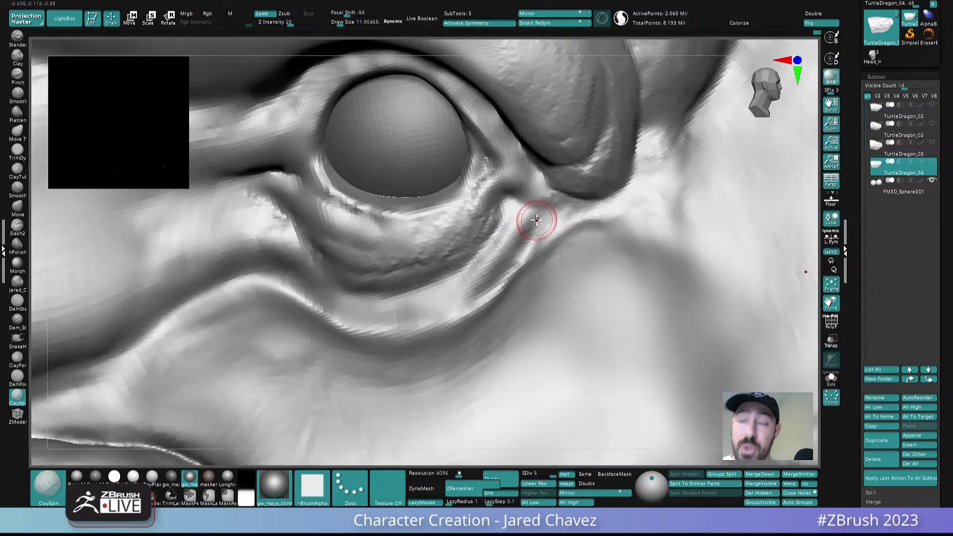
drag(463, 227, 383, 263)
right_drag(383, 264, 422, 261)
drag(437, 239, 333, 278)
right_drag(394, 234, 429, 175)
mouse_move(470, 228)
right_down()
mouse_move(487, 240)
mouse_move(430, 227)
mouse_move(462, 243)
right_up()
- Refine the lower edge of the eyelid bag with ClaySpin at about 6.6 and 9
key(s)
drag(459, 243, 367, 276)
key(shift)
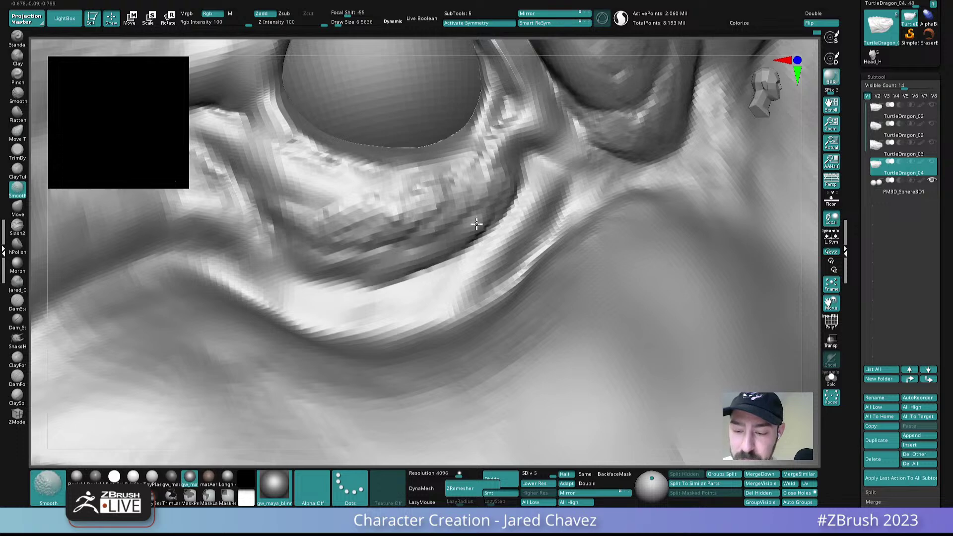
key(s)
drag(447, 257, 450, 257)
mouse_move(480, 221)
mouse_down()
mouse_move(372, 278)
mouse_move(466, 241)
mouse_move(447, 251)
mouse_up()
mouse_move(298, 255)
mouse_down()
mouse_move(368, 280)
mouse_move(347, 267)
mouse_up()
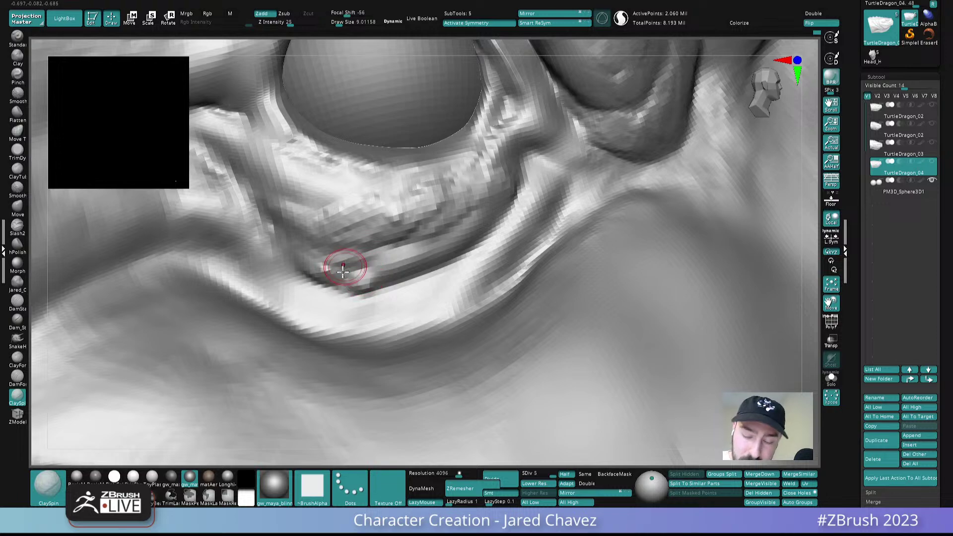
right_drag(347, 266, 351, 276)
mouse_move(350, 271)
mouse_down()
mouse_move(325, 274)
mouse_move(379, 284)
mouse_move(373, 289)
mouse_up()
- View the whole head and display the polyframe of the first TurtleDragon_02 subtool
ctrl+right_drag(439, 289, 323, 125)
ctrl+right_drag(512, 269, 480, 133)
mouse_move(585, 240)
ctrl+right_down()
mouse_move(611, 192)
mouse_move(589, 222)
mouse_move(596, 229)
ctrl+right_up()
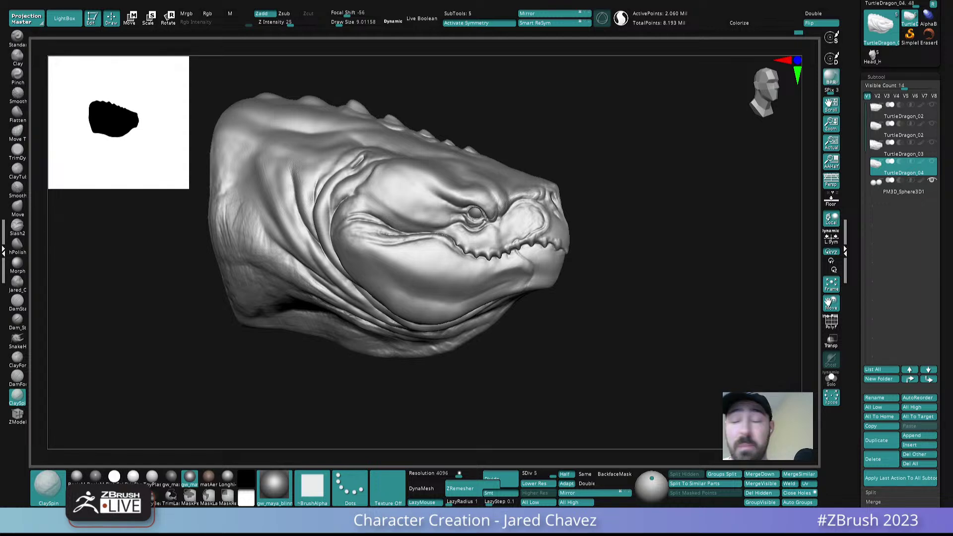
click(873, 114)
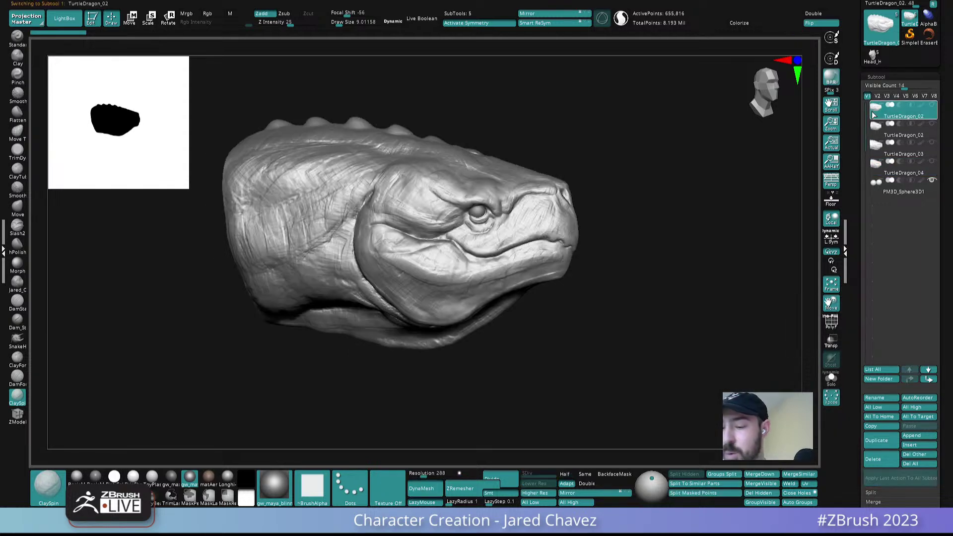
click(829, 326)
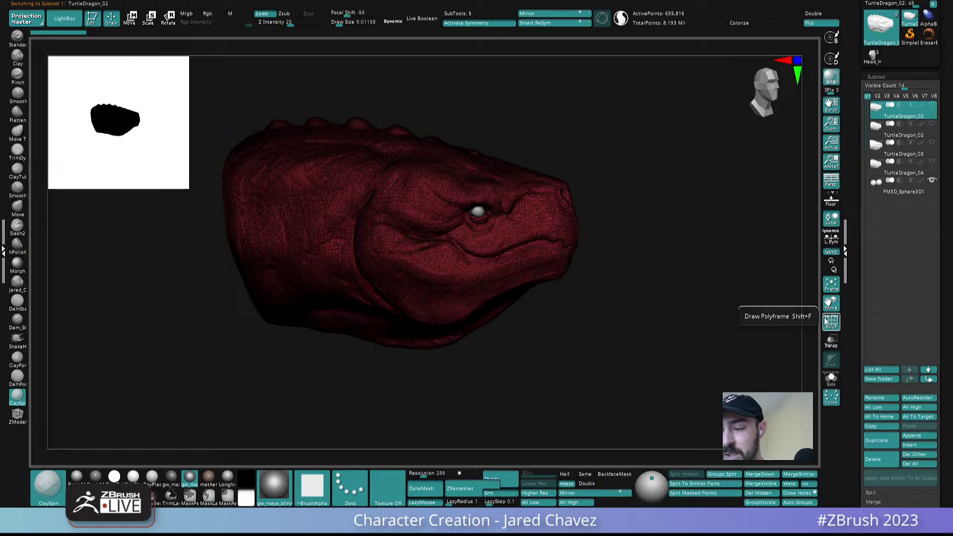
- Duplicate the first TurtleDragon_02 subtool, pre-process the copy in Decimation Master and decimate it at about 5.97%
click(885, 438)
drag(936, 82, 931, 204)
click(891, 44)
click(894, 121)
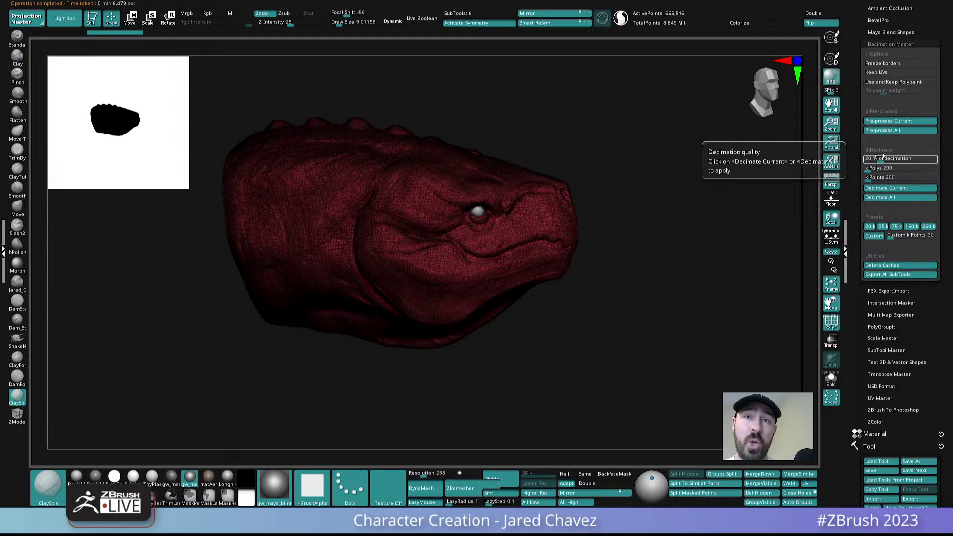
drag(879, 159, 874, 161)
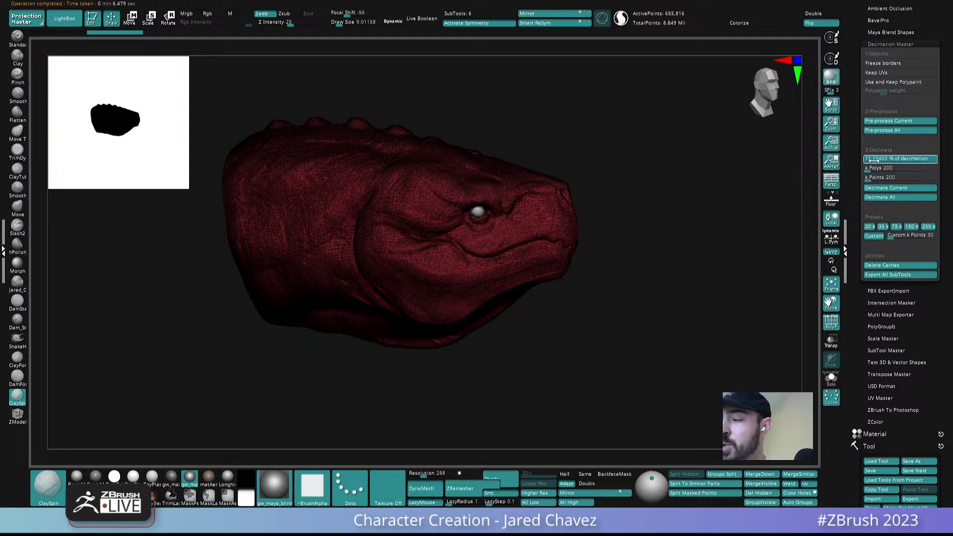
click(896, 188)
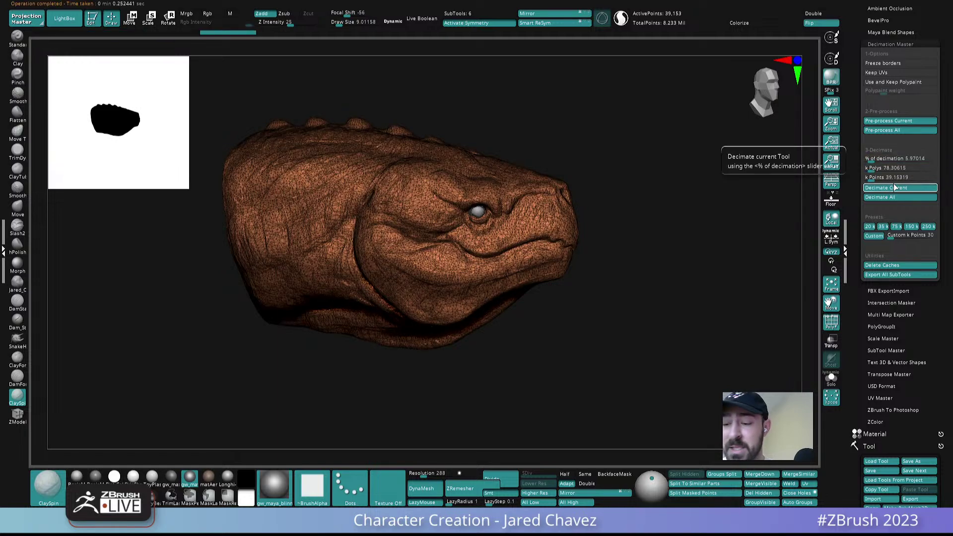
- Hide the polyframe and compare the decimated copy with its undecimated state through the undo history
click(831, 323)
mouse_move(591, 270)
mouse_down()
mouse_move(554, 273)
mouse_move(515, 231)
mouse_up()
ctrl+right_drag(515, 232, 517, 277)
right_drag(609, 230, 648, 224)
ctrl+right_drag(607, 267, 645, 300)
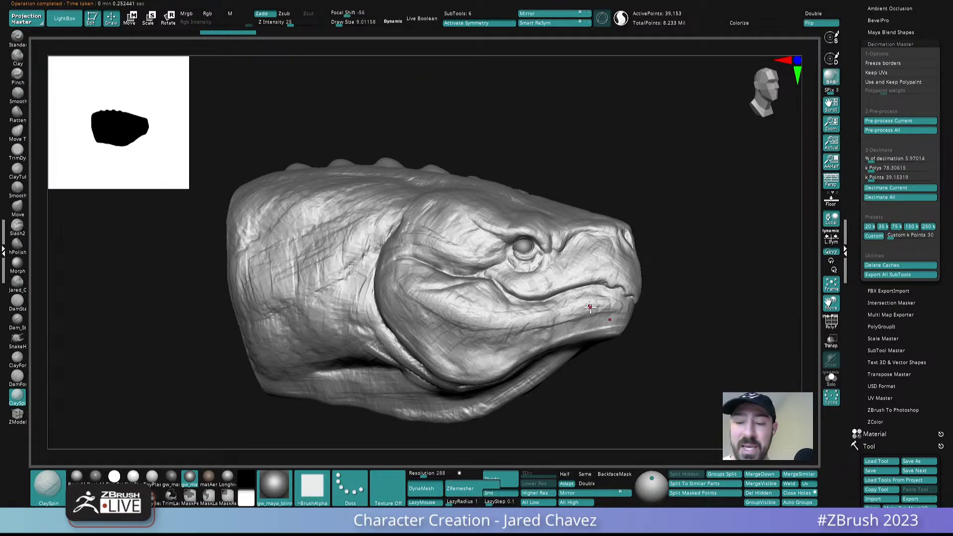
key(ctrl+z)
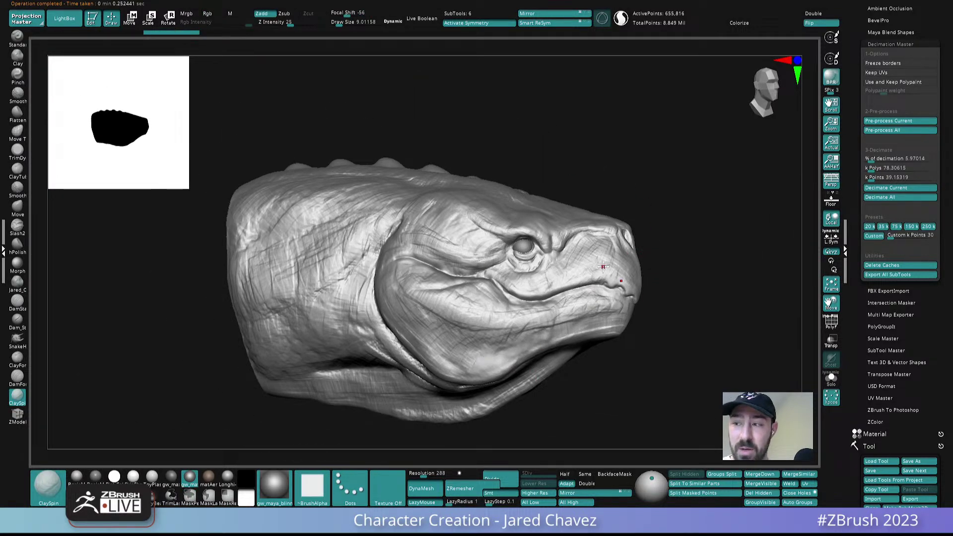
click(219, 34)
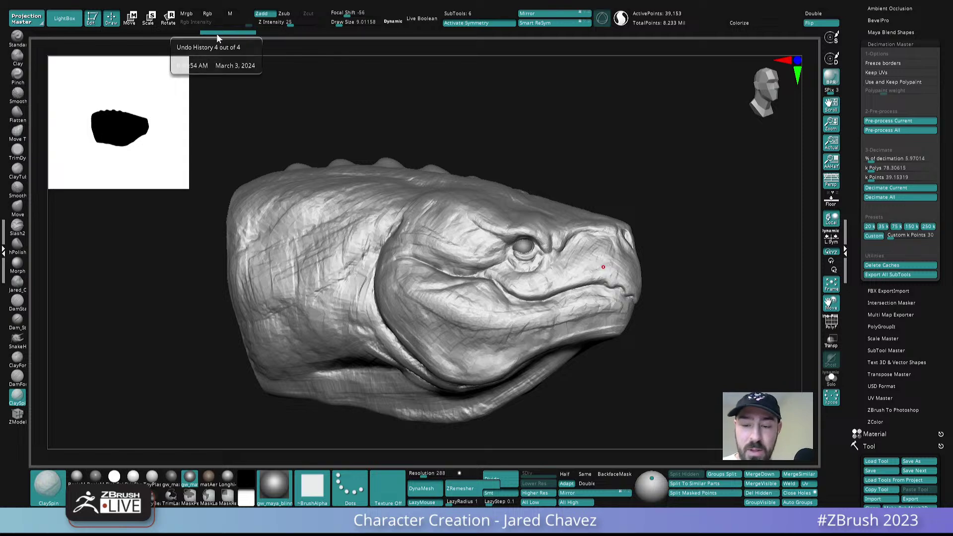
right_drag(649, 256, 642, 272)
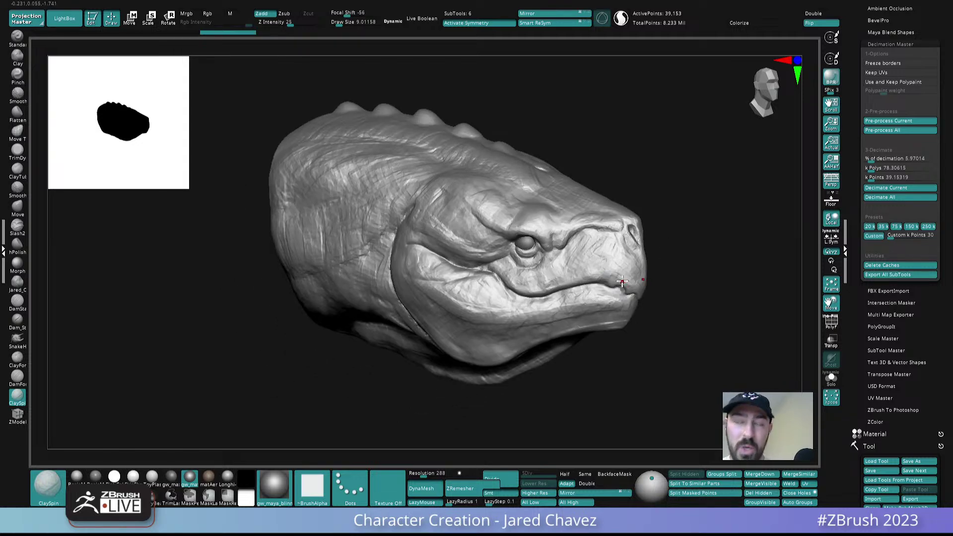
ctrl+right_drag(622, 281, 622, 236)
- Delete the decimated TurtleDragon_05 copy and confirm the deletion
drag(923, 345, 920, 188)
drag(946, 366, 946, 147)
click(892, 343)
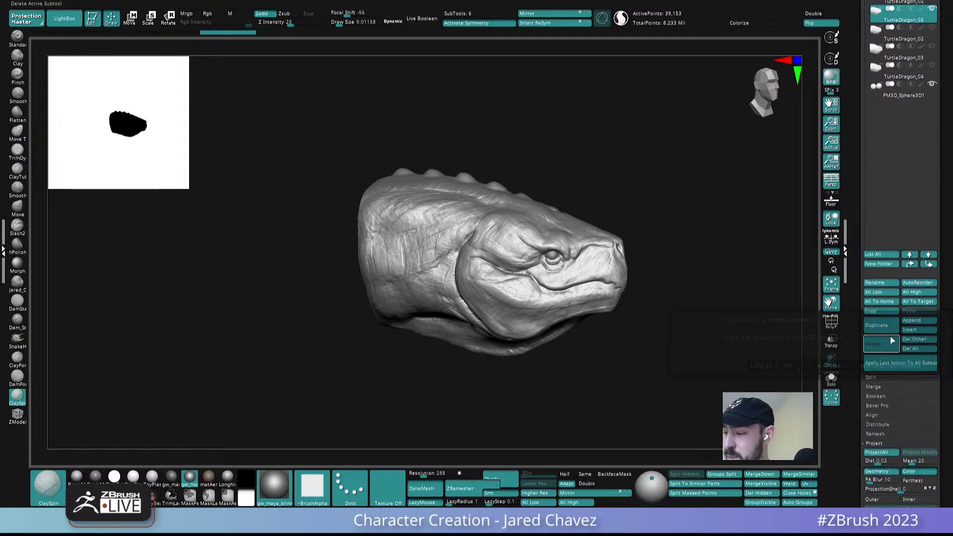
click(788, 359)
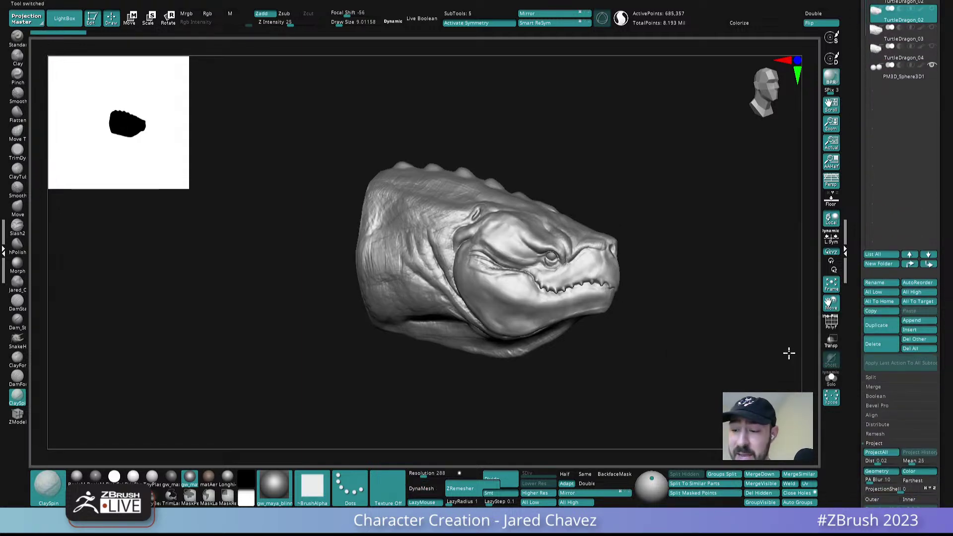
- Compare the TurtleDragon_04, TurtleDragon_03 and both TurtleDragon_02 subtools one after another
click(876, 57)
mouse_move(648, 298)
right_down()
mouse_move(660, 313)
mouse_move(676, 307)
mouse_move(653, 296)
right_up()
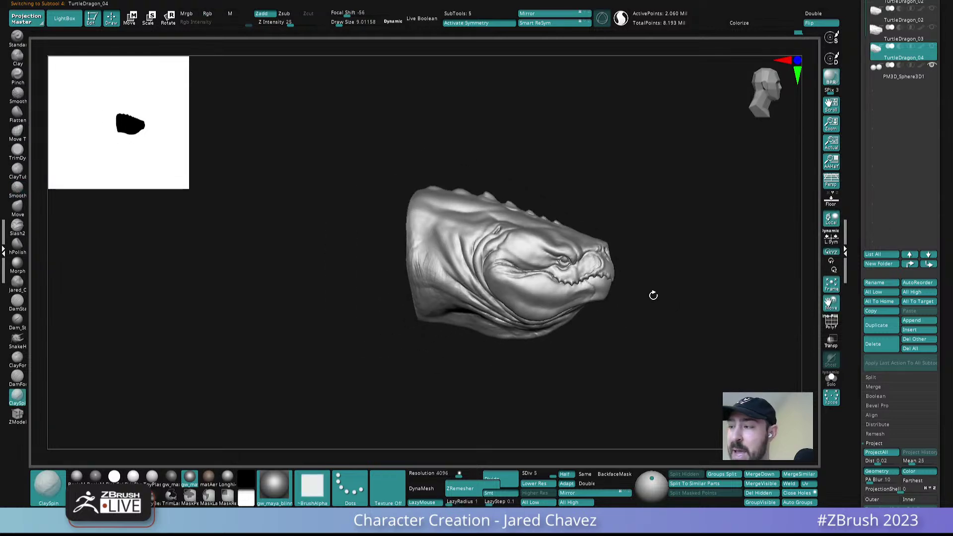
click(876, 39)
drag(949, 155, 941, 191)
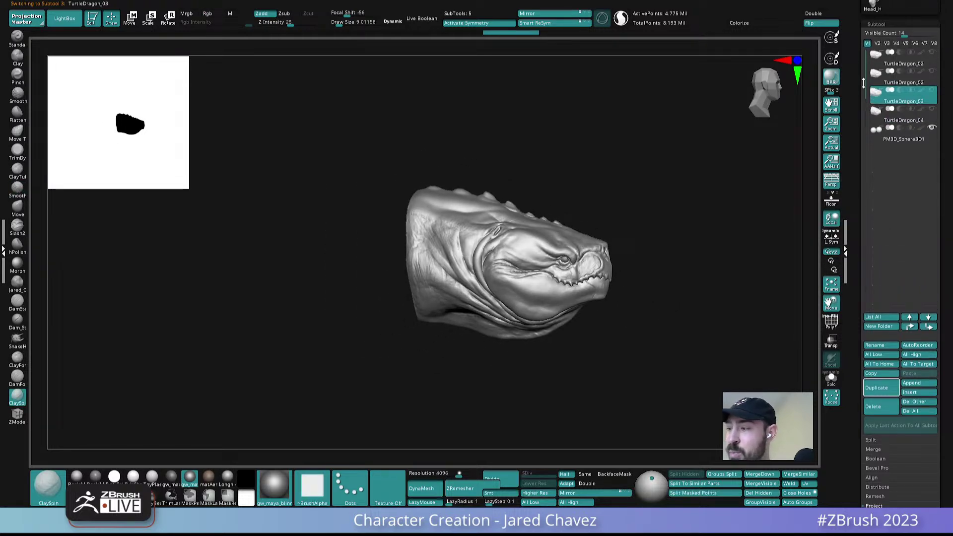
click(881, 65)
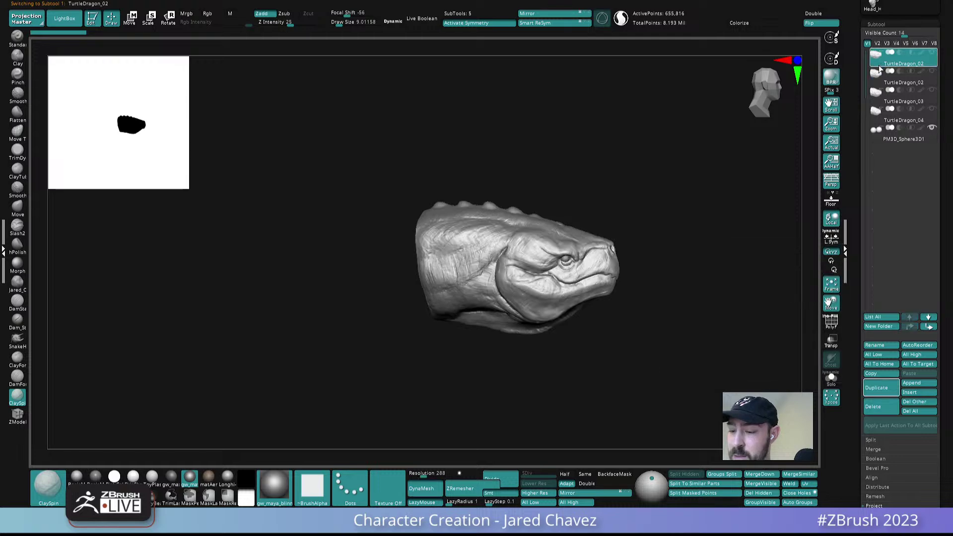
click(878, 83)
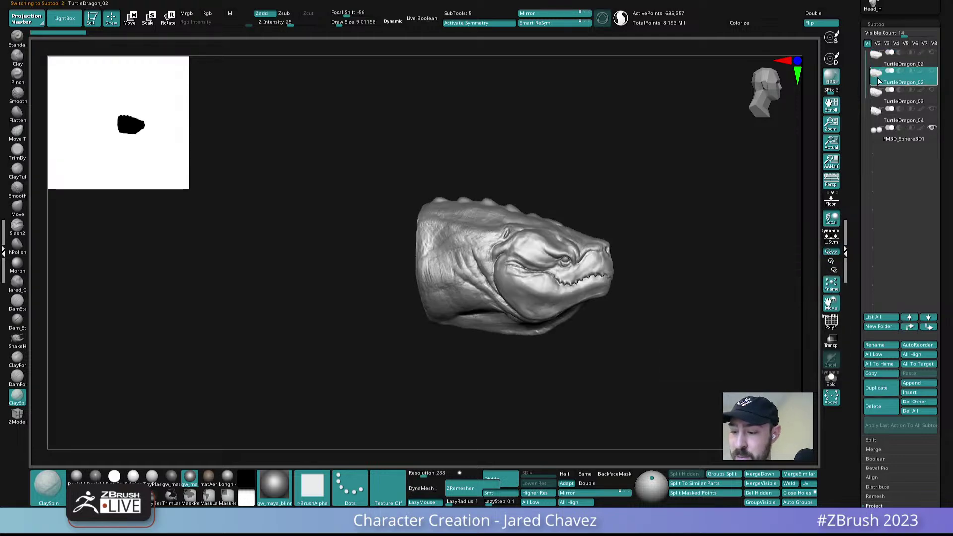
- Compare the TurtleDragon_03 subtool with TurtleDragon_04 and examine the TurtleDragon_04 head around the eye and mouth
click(880, 100)
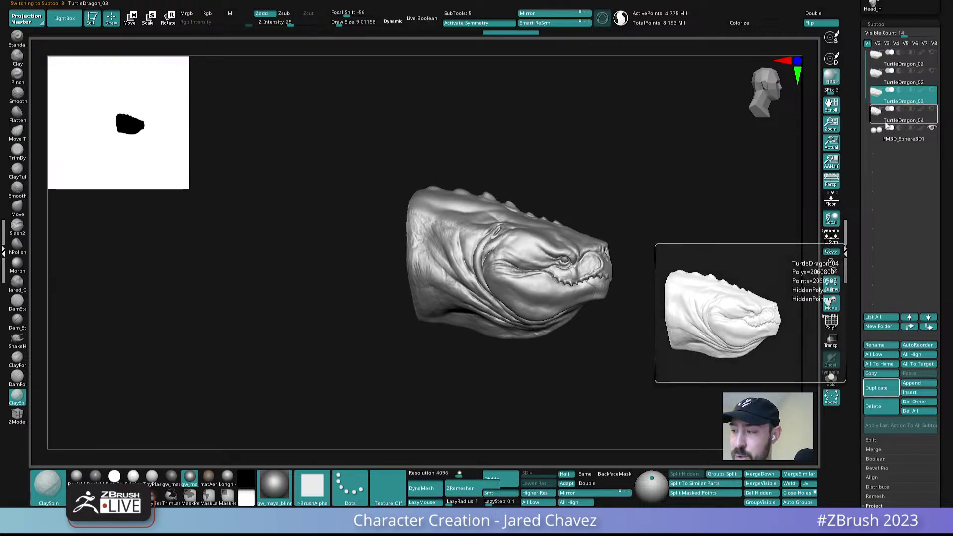
click(877, 118)
drag(637, 320, 590, 405)
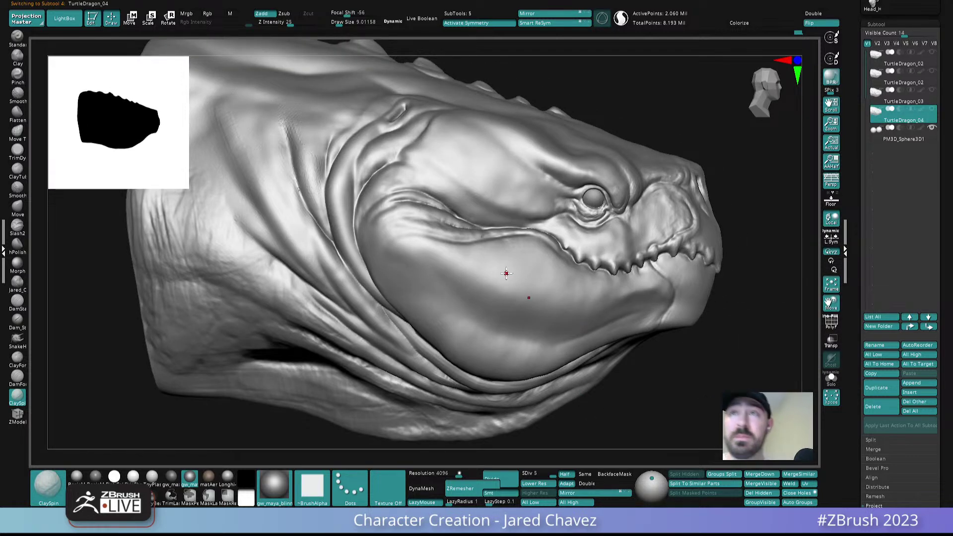
right_drag(506, 274, 522, 282)
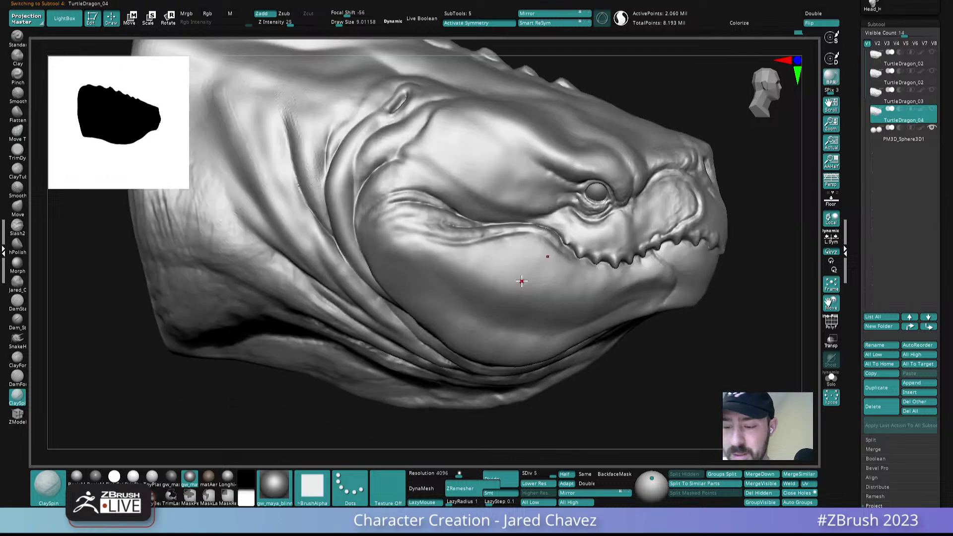
alt+right_drag(634, 258, 592, 276)
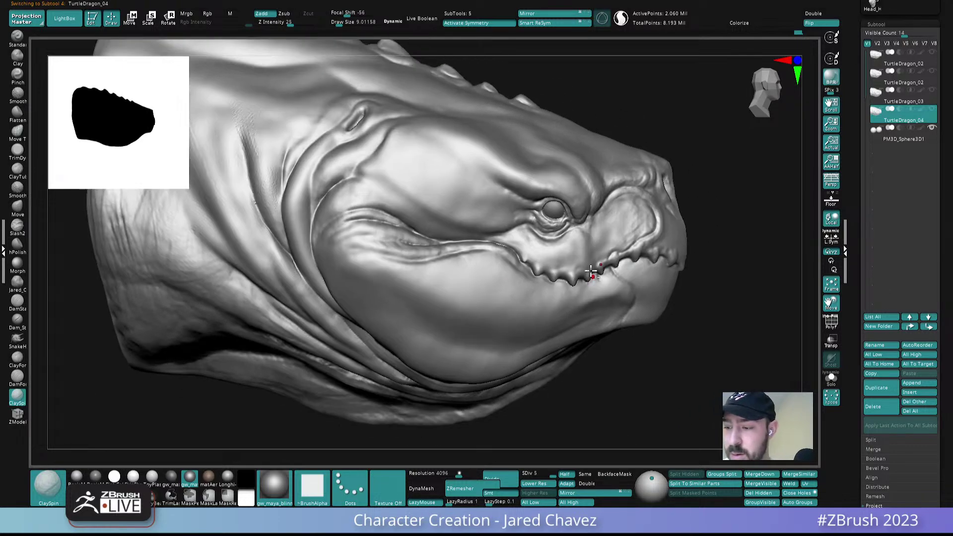
mouse_move(650, 250)
alt+right_down()
mouse_move(537, 309)
mouse_move(531, 348)
alt+right_up()
- Build up the fleshy ridge above the front teeth with the ClaySpin brush at a draw size of about 17
key(s)
drag(560, 254, 563, 252)
right_drag(563, 252, 594, 309)
mouse_move(606, 256)
right_down()
mouse_move(607, 233)
mouse_move(628, 245)
mouse_move(612, 228)
right_up()
mouse_move(608, 306)
alt+right_down()
mouse_move(605, 224)
mouse_move(620, 233)
mouse_move(536, 271)
mouse_move(512, 241)
alt+right_up()
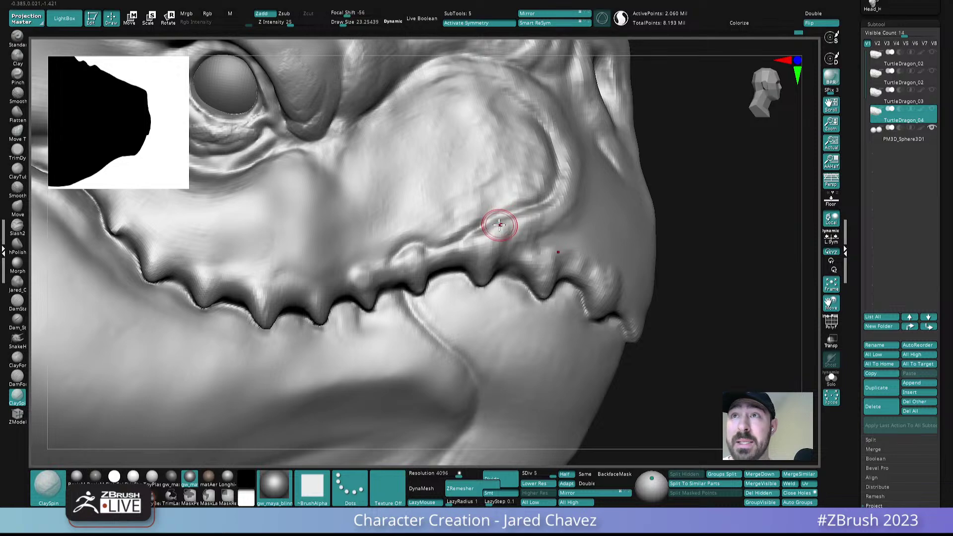
key(s)
drag(499, 223, 496, 223)
mouse_move(532, 185)
right_down()
mouse_move(522, 207)
mouse_move(542, 229)
mouse_move(531, 215)
right_up()
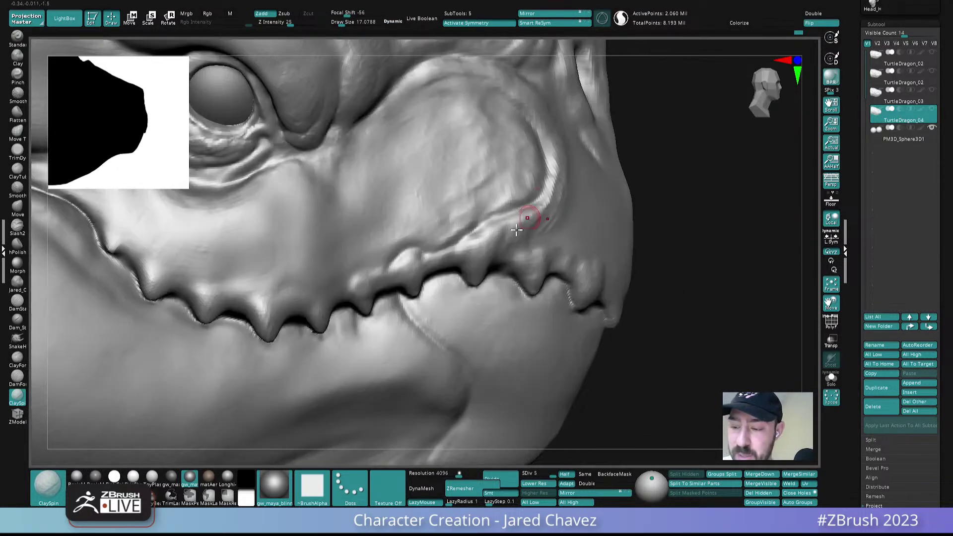
mouse_move(402, 245)
right_down()
mouse_move(396, 251)
mouse_move(494, 171)
right_up()
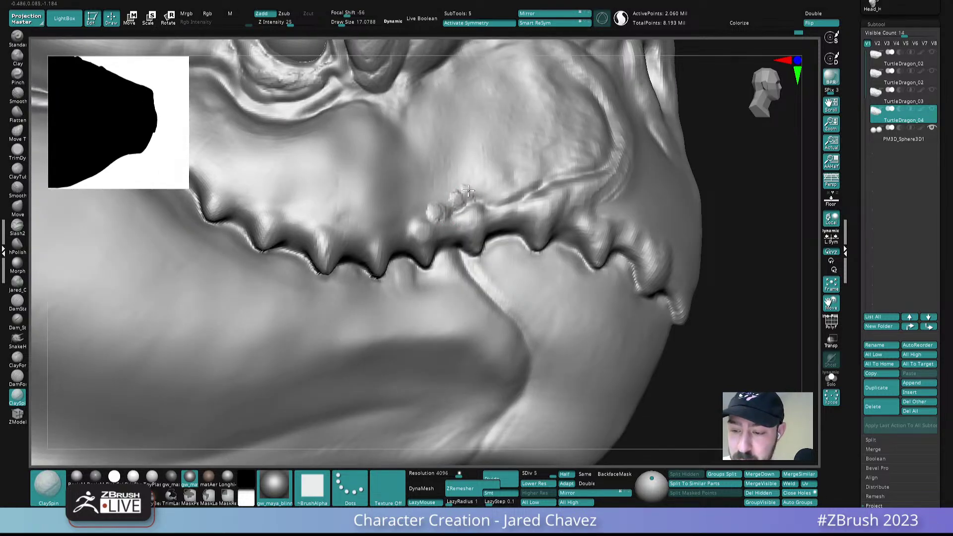
right_drag(527, 188, 544, 224)
mouse_move(575, 193)
alt+right_down()
mouse_move(489, 203)
mouse_move(483, 224)
mouse_move(472, 198)
mouse_move(487, 174)
alt+right_up()
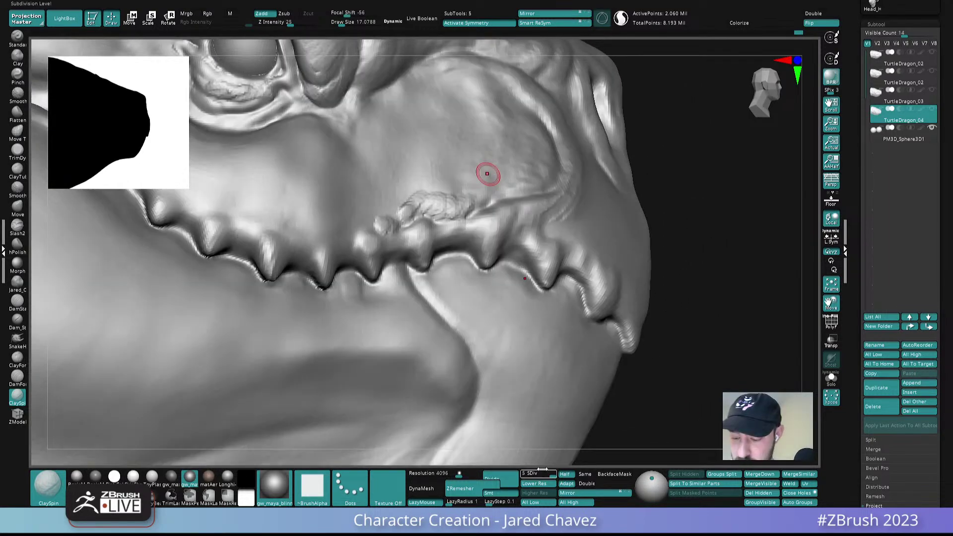
- Lower the mesh to subdivision level 4 and bulk out the upper lip ridge at a draw size of about 25.5
click(538, 475)
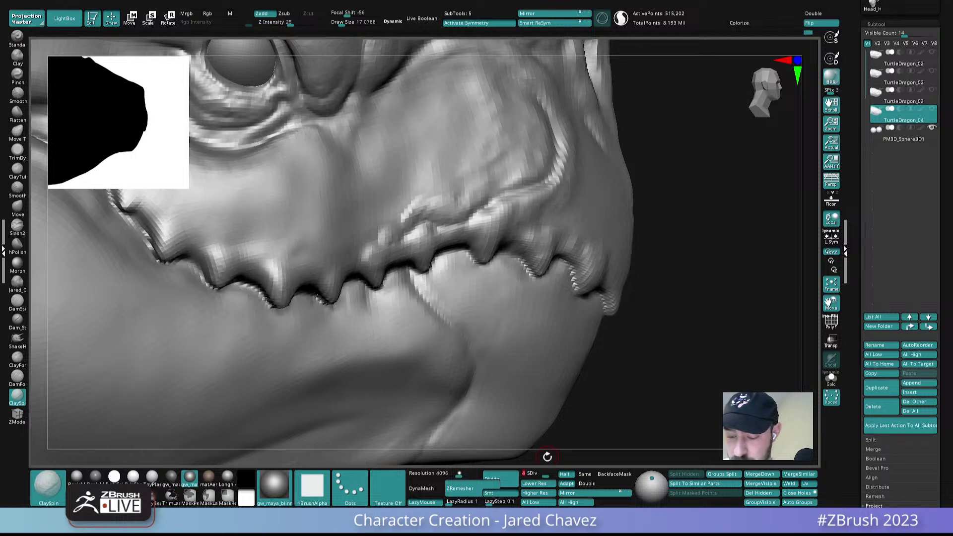
key(d)
key(s)
drag(493, 192, 496, 194)
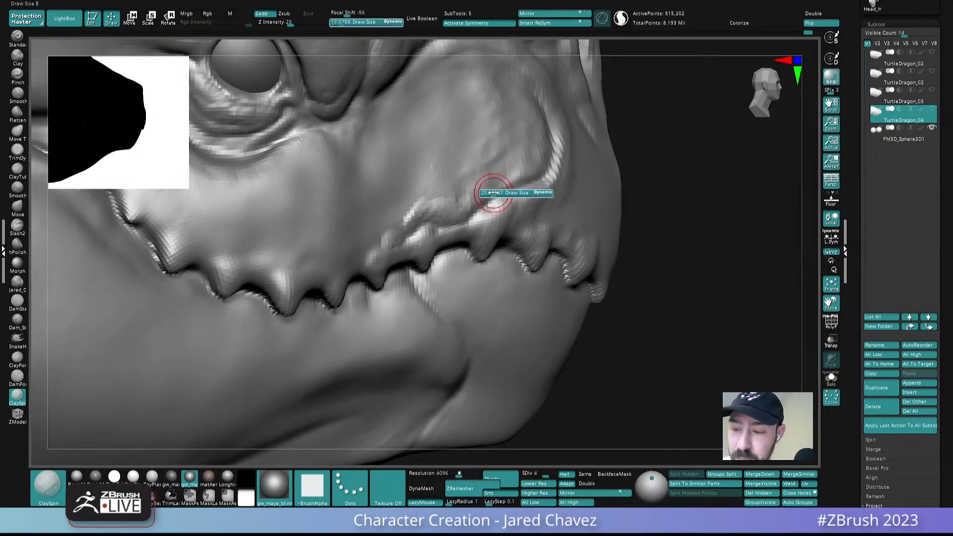
mouse_move(489, 183)
right_down()
mouse_move(489, 168)
mouse_move(514, 178)
right_up()
drag(508, 210, 497, 232)
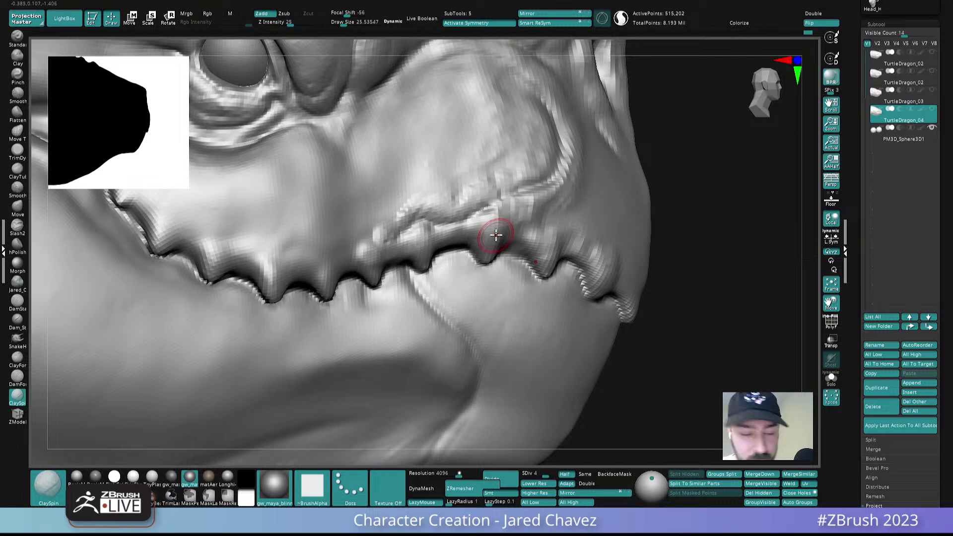
- Shape the rim around the cheek patch toward the nostril with ClayForms and raise the mesh to subdivision level 5
click(18, 358)
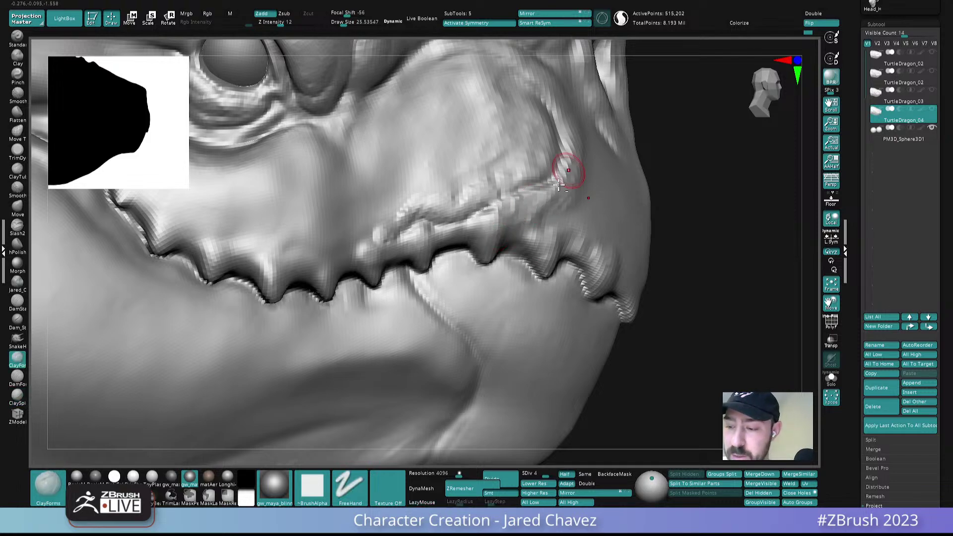
right_drag(542, 196, 551, 189)
mouse_move(579, 144)
mouse_down()
mouse_move(582, 124)
mouse_move(541, 66)
mouse_up()
alt+right_drag(580, 62, 546, 166)
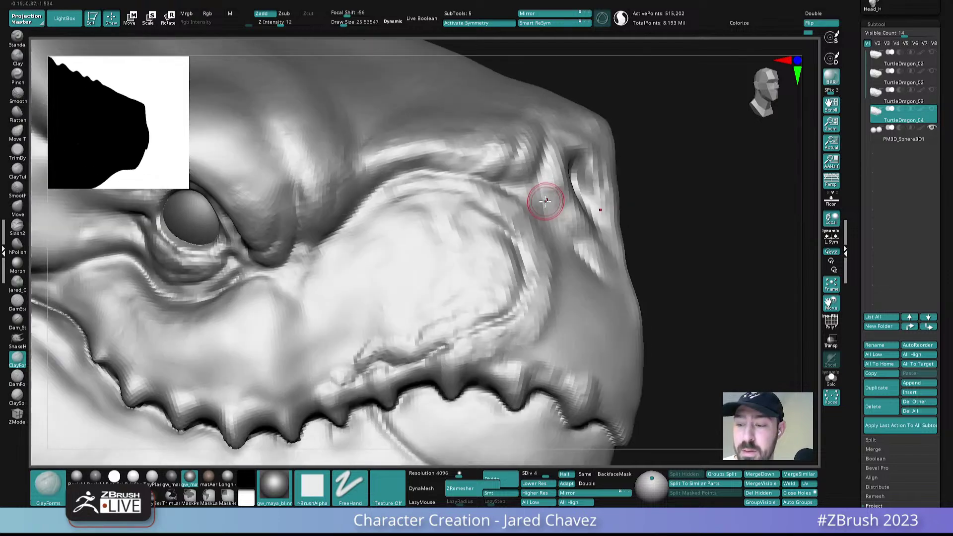
mouse_move(538, 211)
right_down()
mouse_move(558, 177)
mouse_move(540, 161)
mouse_move(537, 195)
right_up()
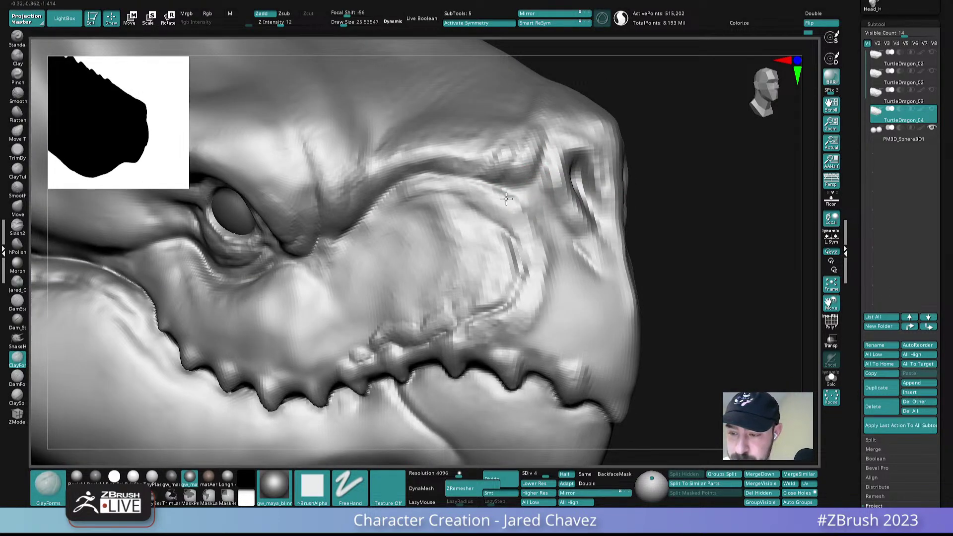
key(ctrl+d)
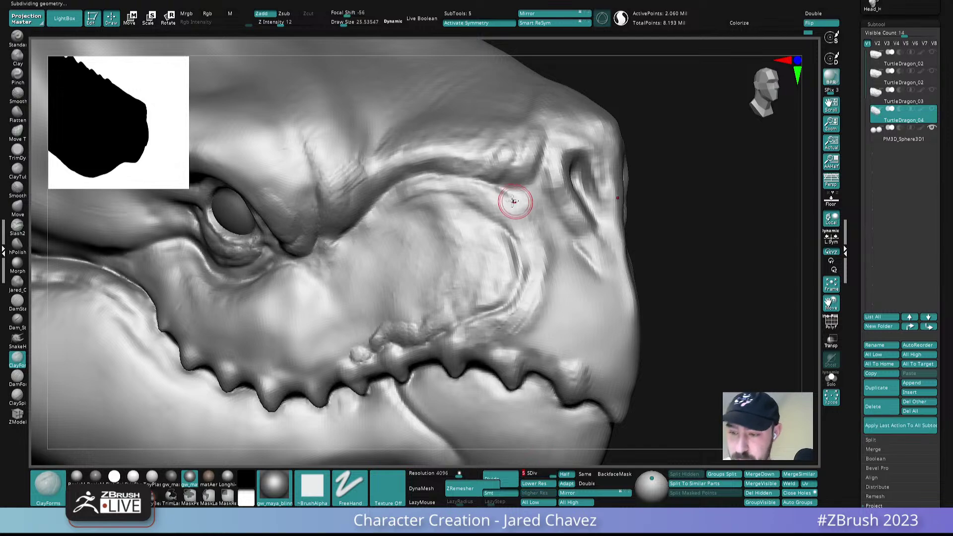
- Carve a crease from above the nostril up the side of the snout bridge with the DamForms brush at draw size 35.77
mouse_move(504, 188)
alt+right_down()
mouse_move(484, 168)
mouse_move(536, 155)
mouse_move(532, 147)
alt+right_up()
key(s)
drag(523, 129, 520, 127)
alt+right_drag(538, 84, 521, 243)
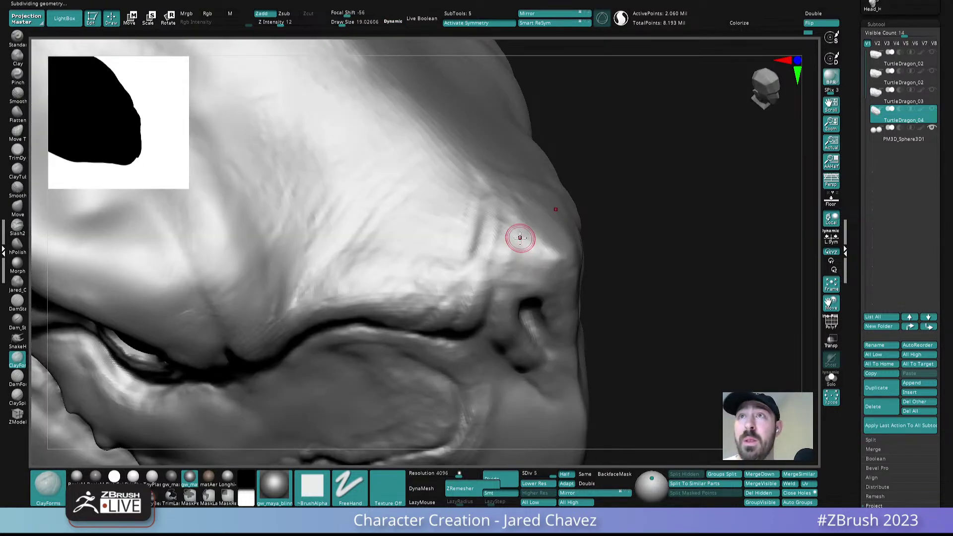
click(18, 380)
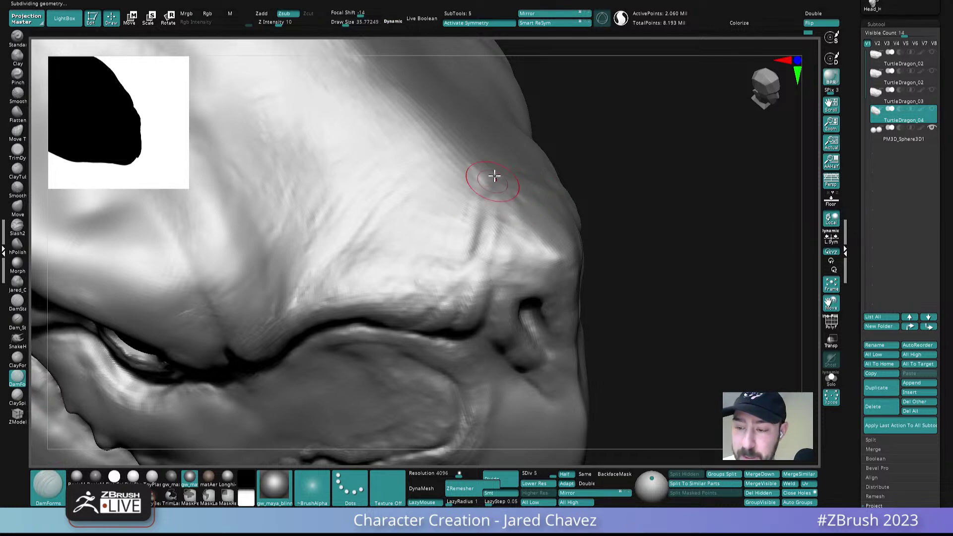
right_drag(492, 181, 493, 192)
mouse_move(480, 246)
right_down()
mouse_move(498, 166)
mouse_move(516, 230)
right_up()
drag(481, 192, 470, 260)
mouse_move(470, 260)
alt+right_down()
mouse_move(478, 179)
mouse_move(487, 205)
alt+right_up()
drag(478, 145, 466, 208)
drag(472, 168, 431, 243)
right_drag(467, 201, 472, 149)
drag(475, 147, 445, 217)
mouse_move(472, 179)
mouse_down()
mouse_move(445, 225)
mouse_move(422, 235)
mouse_up()
- Deepen and extend the crease between the nostril and the snout bridge with further DamForms strokes
mouse_move(461, 201)
right_down()
mouse_move(515, 125)
mouse_move(579, 259)
mouse_move(550, 240)
mouse_move(544, 224)
right_up()
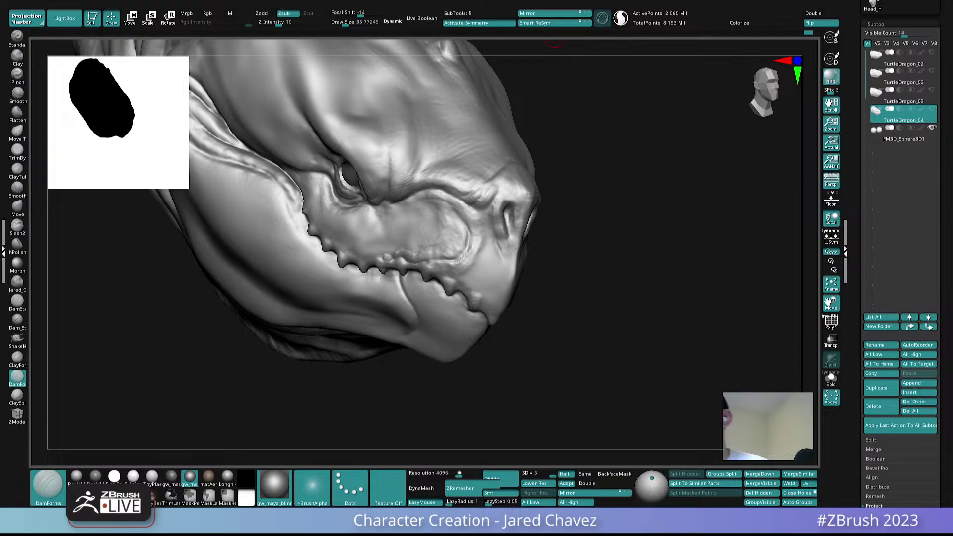
mouse_move(555, 40)
right_down()
mouse_move(506, 179)
mouse_move(517, 213)
mouse_move(479, 204)
right_up()
drag(479, 204, 504, 214)
right_drag(504, 215, 466, 224)
mouse_move(466, 224)
mouse_down()
mouse_move(489, 226)
mouse_move(509, 201)
mouse_up()
right_drag(514, 188, 518, 182)
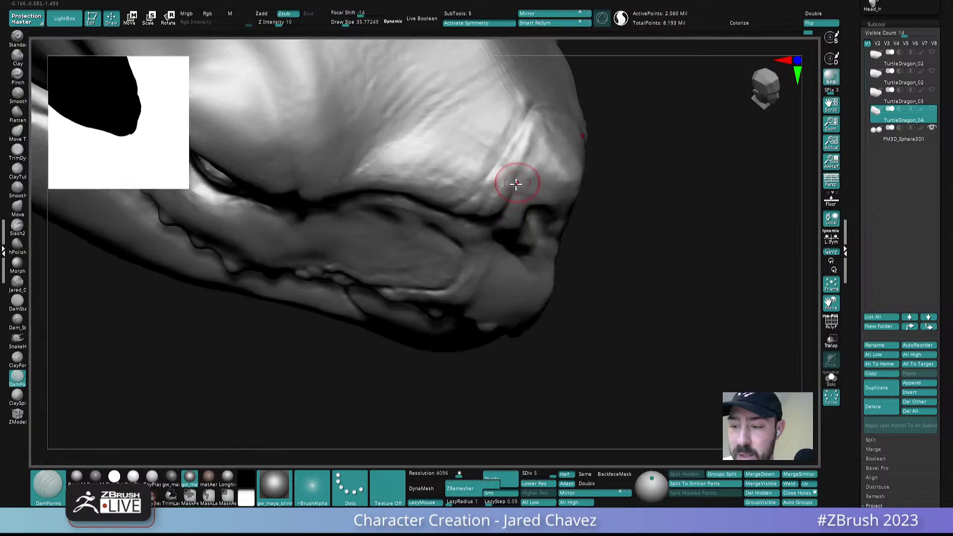
drag(511, 179, 536, 97)
mouse_move(530, 103)
right_down()
mouse_move(534, 186)
mouse_move(542, 180)
mouse_move(527, 173)
right_up()
drag(522, 199, 528, 168)
mouse_move(546, 216)
right_down()
mouse_move(533, 230)
mouse_move(537, 198)
right_up()
- Build up raised skin edges along the snout bridge crease with ClayForms at a draw size of about 28
click(17, 359)
key(s)
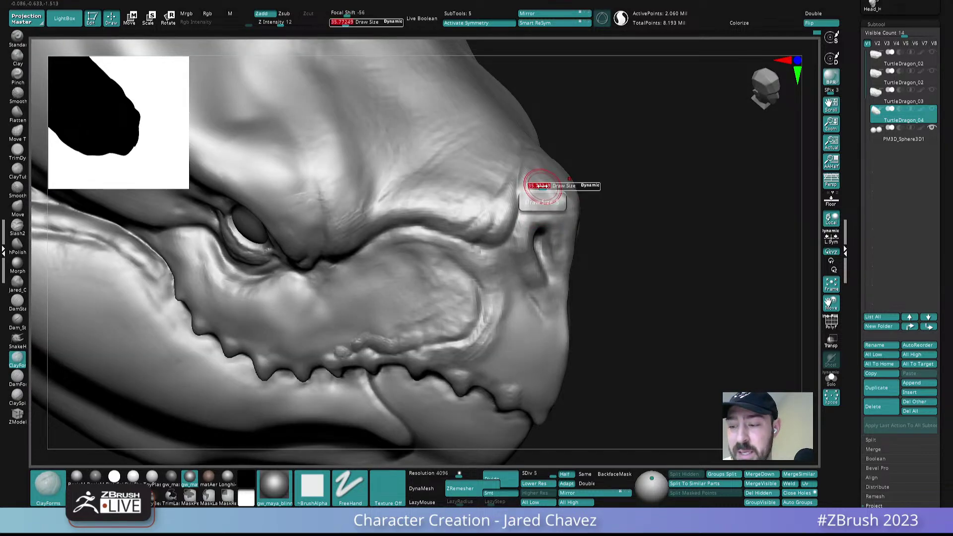
mouse_move(556, 141)
alt+right_down()
mouse_move(472, 213)
mouse_move(447, 216)
alt+right_up()
mouse_move(453, 132)
mouse_down()
mouse_move(485, 173)
mouse_move(463, 156)
mouse_up()
mouse_move(463, 156)
right_down()
mouse_move(492, 138)
mouse_move(471, 194)
mouse_move(446, 153)
right_up()
drag(454, 197, 456, 203)
drag(430, 139, 436, 184)
- Refine the raised fold where the snout bridge crease meets the area behind the nostril
mouse_move(478, 185)
right_down()
mouse_move(463, 200)
mouse_move(452, 123)
mouse_move(485, 193)
right_up()
ctrl+right_drag(474, 150, 511, 330)
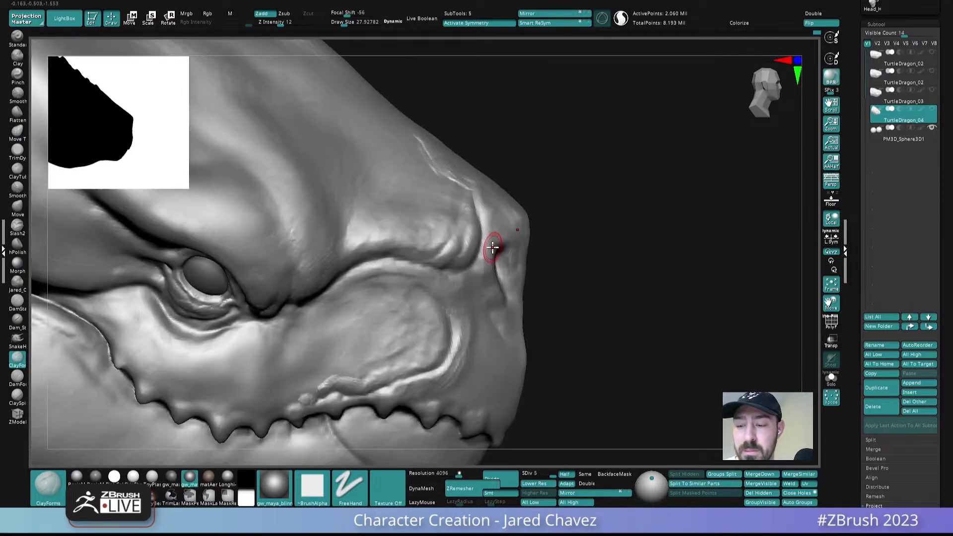
right_drag(493, 246, 464, 213)
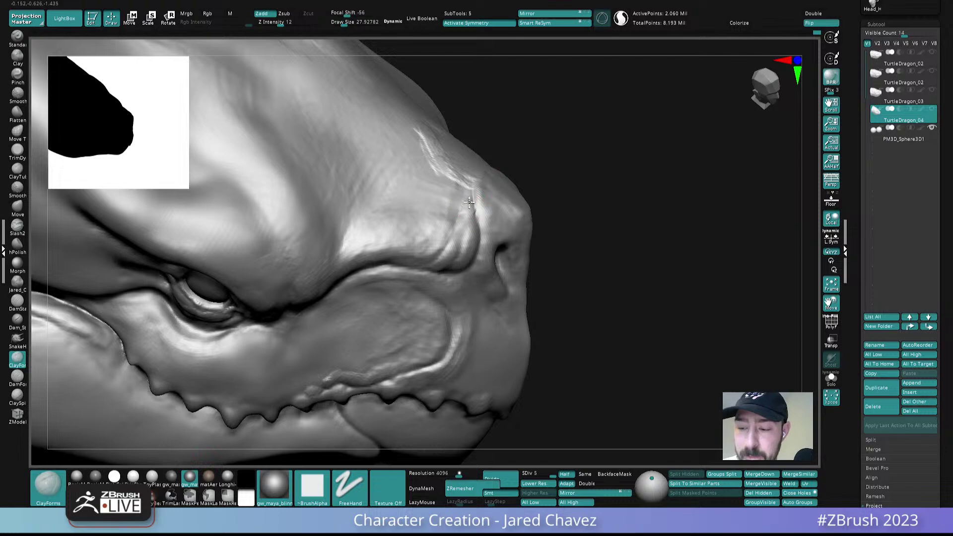
right_drag(444, 180, 493, 241)
drag(473, 210, 460, 171)
mouse_move(460, 172)
right_down()
mouse_move(500, 164)
mouse_move(543, 187)
mouse_move(555, 253)
right_up()
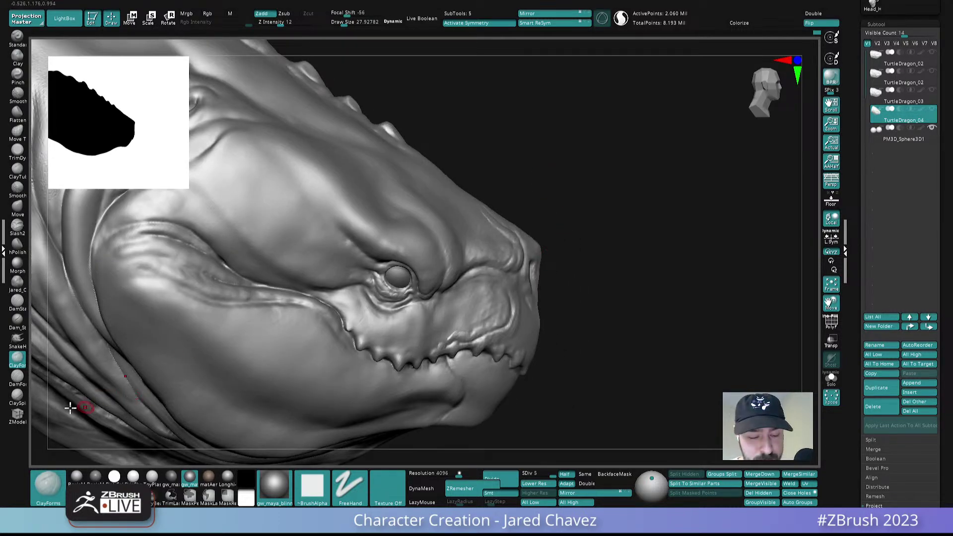
- Cut sharper creases outlining the plate on top of the snout with DamStandard at draw size 35.77
click(18, 302)
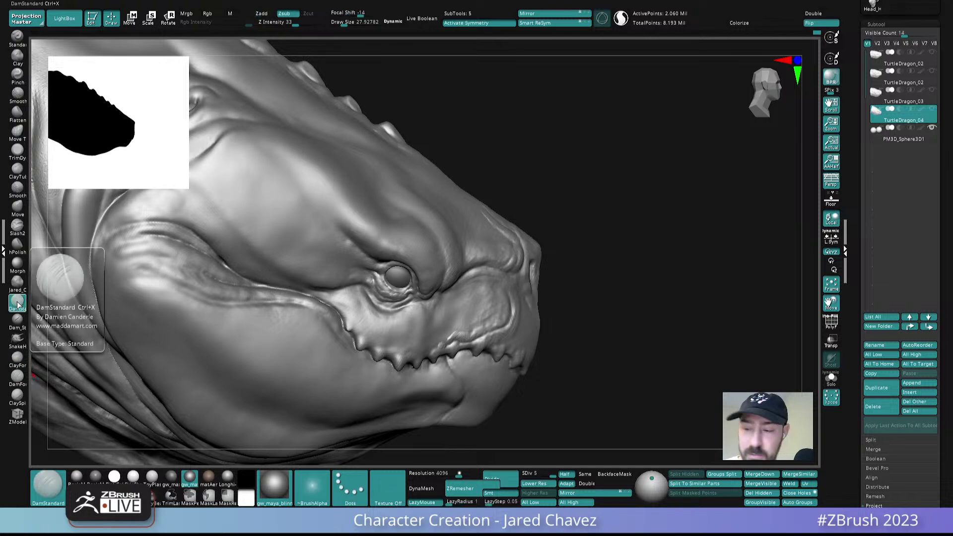
right_drag(516, 171, 498, 217)
key(s)
drag(498, 217, 506, 218)
right_drag(506, 217, 504, 237)
ctrl+right_drag(504, 236, 505, 249)
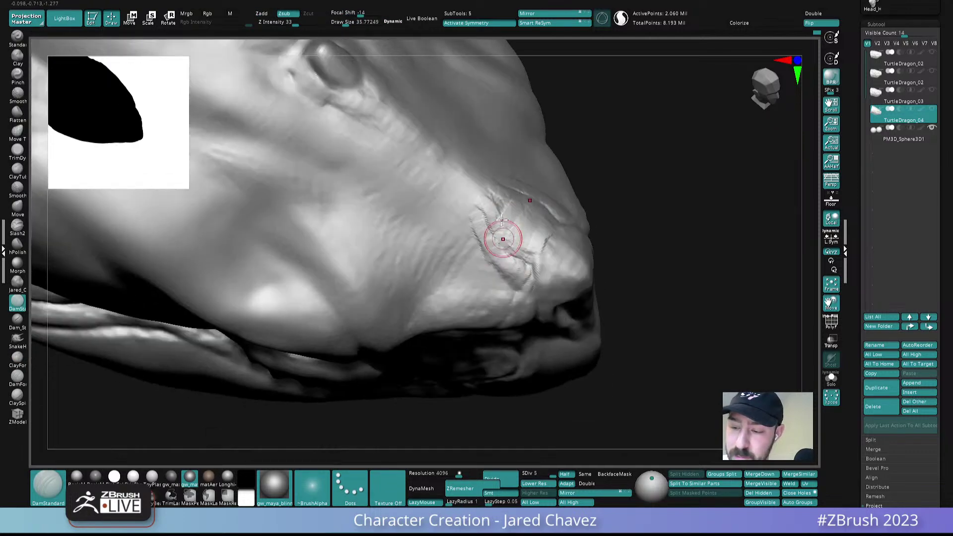
mouse_move(491, 191)
mouse_down()
mouse_move(495, 231)
mouse_move(536, 272)
mouse_up()
right_drag(537, 273, 530, 248)
mouse_move(530, 272)
mouse_down()
mouse_move(536, 332)
mouse_move(539, 316)
mouse_up()
mouse_move(545, 336)
ctrl+right_down()
mouse_move(475, 173)
mouse_move(517, 259)
mouse_move(542, 273)
mouse_move(569, 227)
ctrl+right_up()
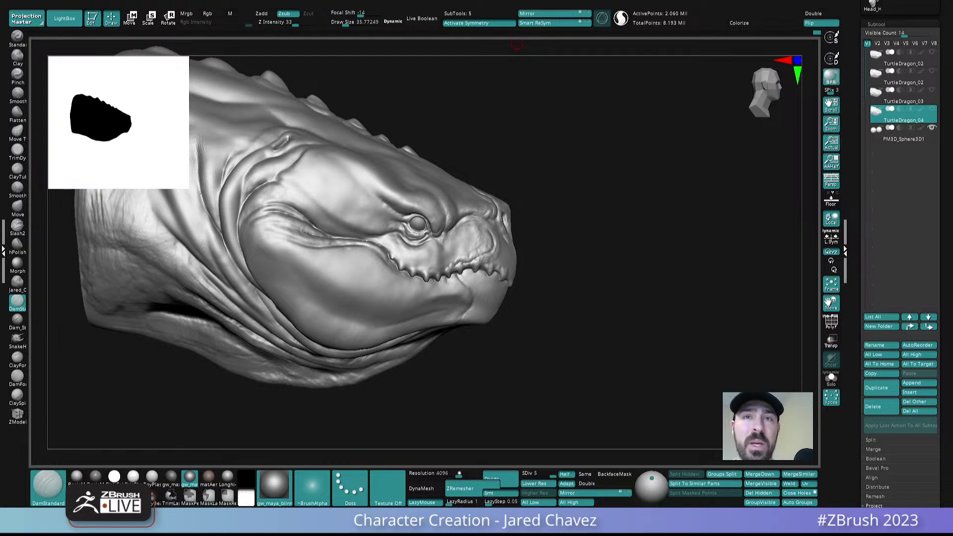
- Drop the mesh to subdivision level 3 and build up the snout plate's edge with ClayForms at a draw size of about 25.5
mouse_move(585, 223)
mouse_down()
mouse_move(549, 241)
mouse_move(513, 192)
mouse_move(505, 222)
mouse_move(504, 213)
mouse_up()
right_drag(504, 213, 499, 191)
click(20, 362)
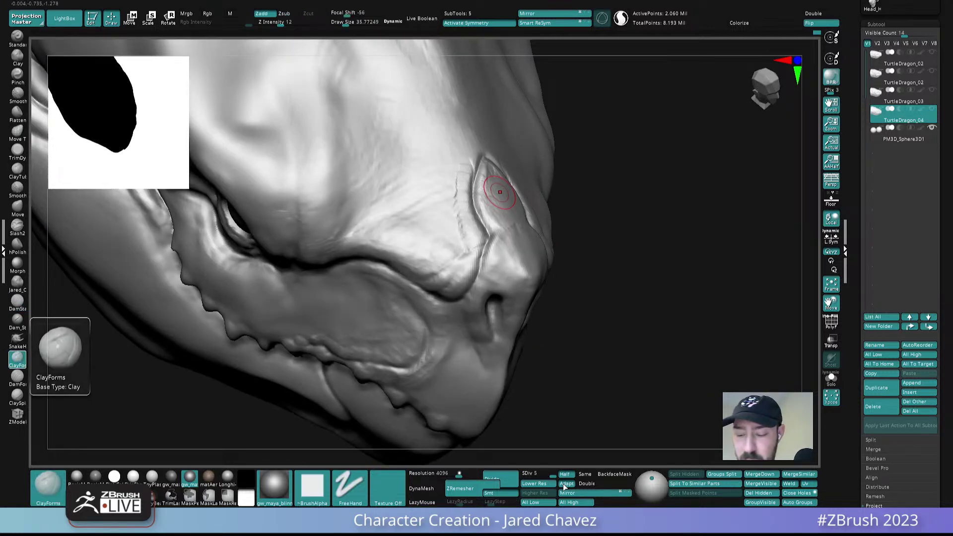
drag(551, 475, 540, 474)
ctrl+right_drag(542, 318, 514, 248)
key(s)
drag(511, 246, 480, 311)
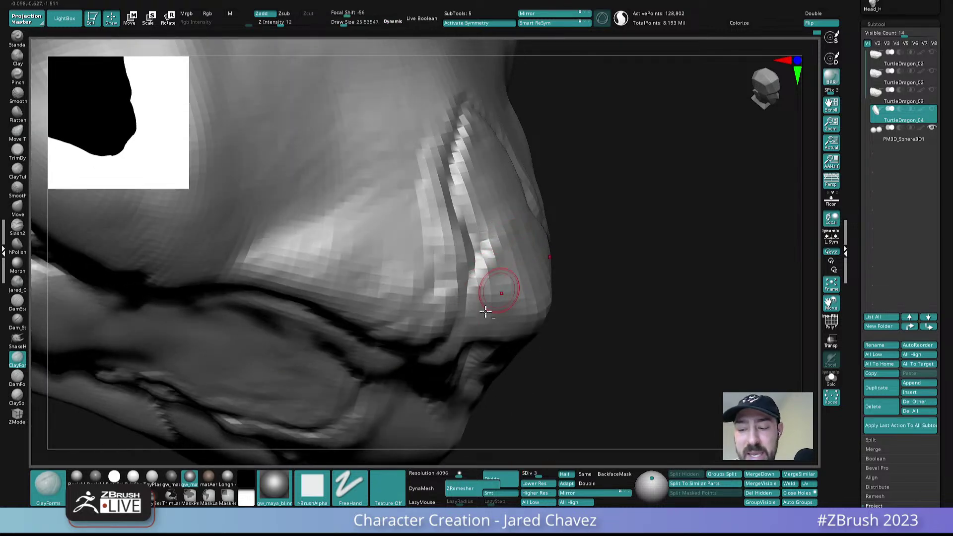
alt+drag(501, 255, 481, 278)
key(ctrl+z)
key(ctrl+z)
- Recess and smooth the crease beside the snout plate, and add volume to the fold next to it with ClayForms
mouse_move(482, 214)
alt+mouse_down()
mouse_move(468, 129)
mouse_move(470, 205)
alt+mouse_up()
mouse_move(471, 122)
shift+mouse_down()
mouse_move(470, 172)
mouse_move(485, 213)
mouse_move(471, 167)
shift+mouse_up()
mouse_move(471, 166)
ctrl+right_down()
mouse_move(483, 100)
mouse_move(519, 152)
ctrl+right_up()
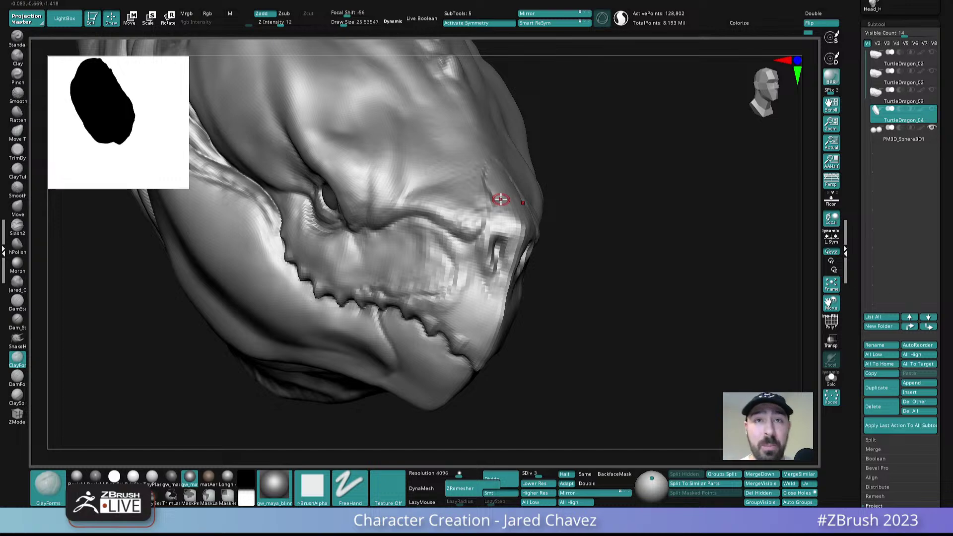
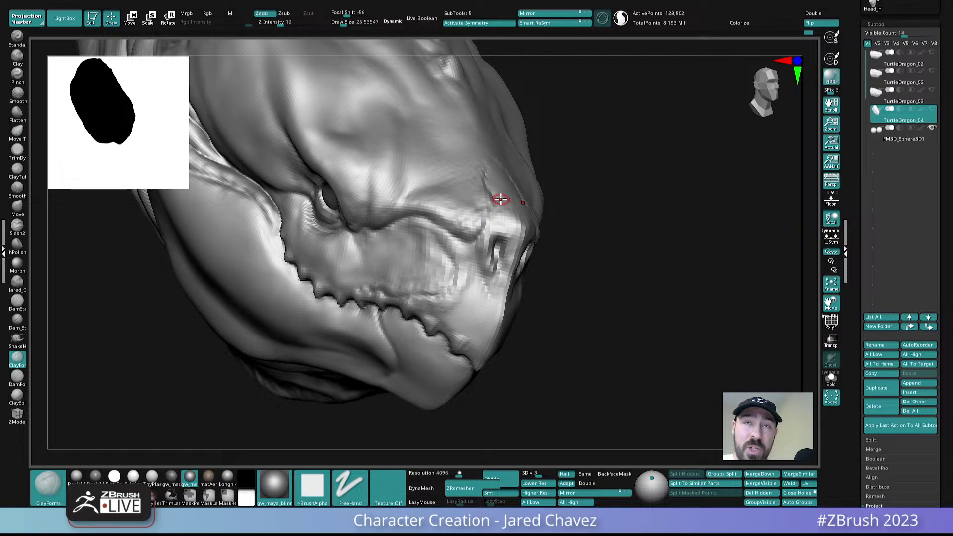
mouse_move(501, 199)
right_down()
mouse_move(507, 219)
mouse_move(486, 210)
right_up()
drag(486, 209, 464, 172)
drag(479, 102, 468, 125)
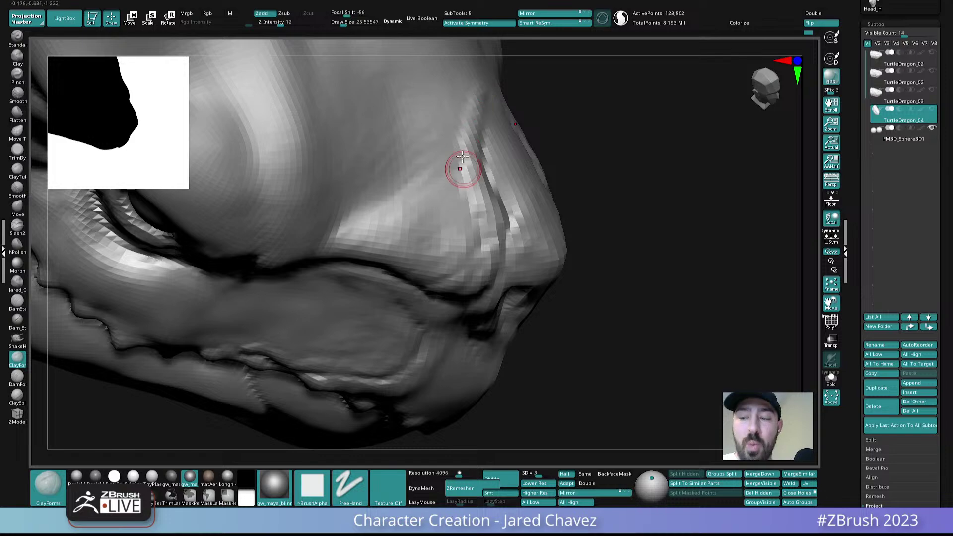
- Examine the eye area, the snout and the whole head silhouette from several angles
ctrl+right_drag(478, 182, 379, 167)
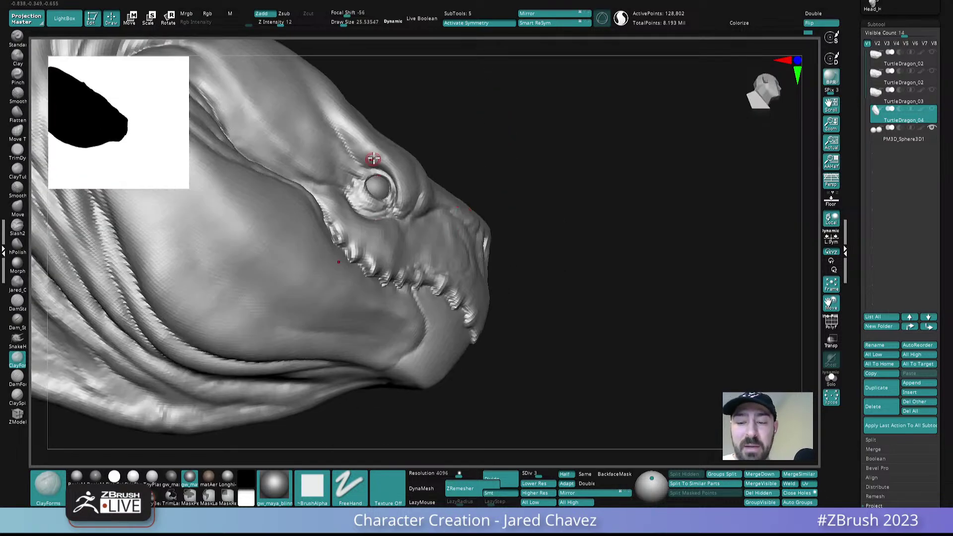
right_drag(417, 207, 421, 291)
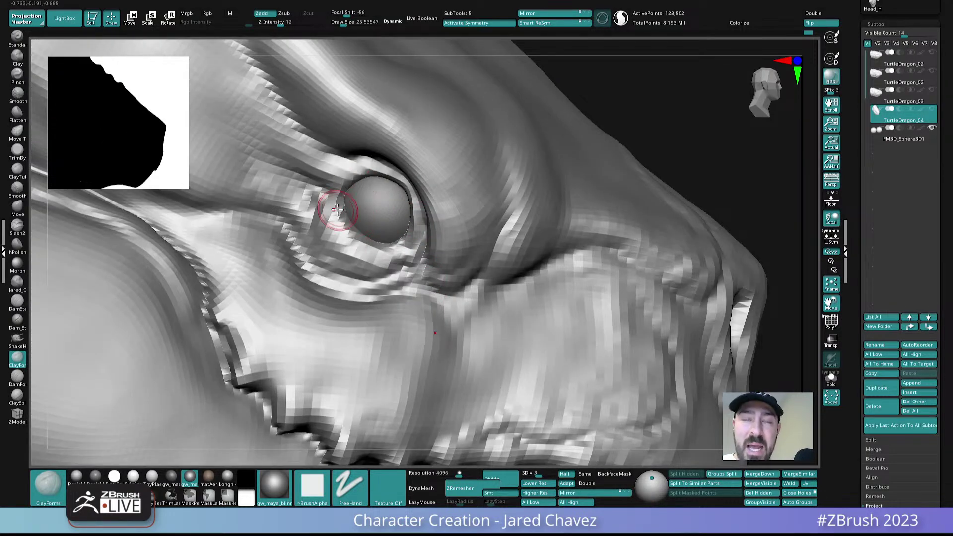
ctrl+right_drag(502, 272, 439, 71)
ctrl+right_drag(465, 330, 532, 251)
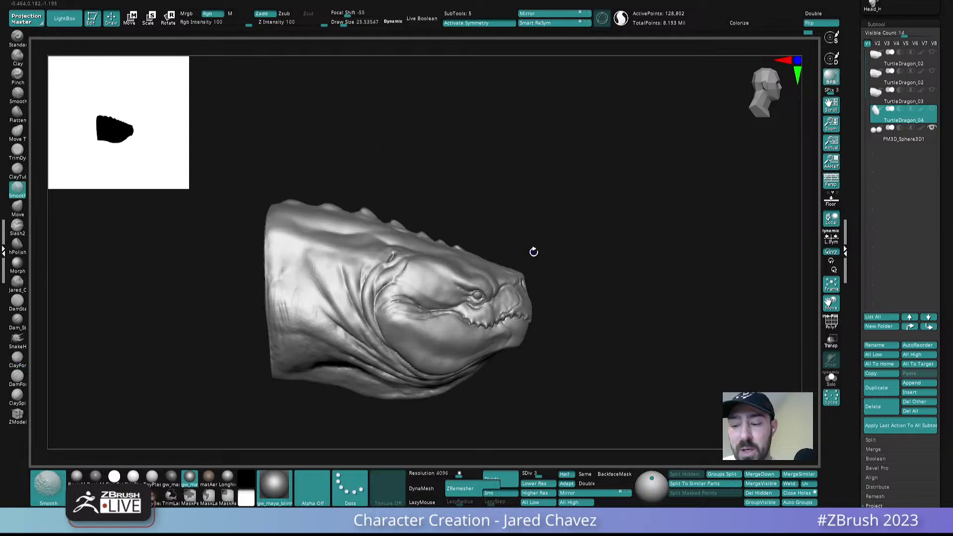
ctrl+right_drag(479, 297, 602, 421)
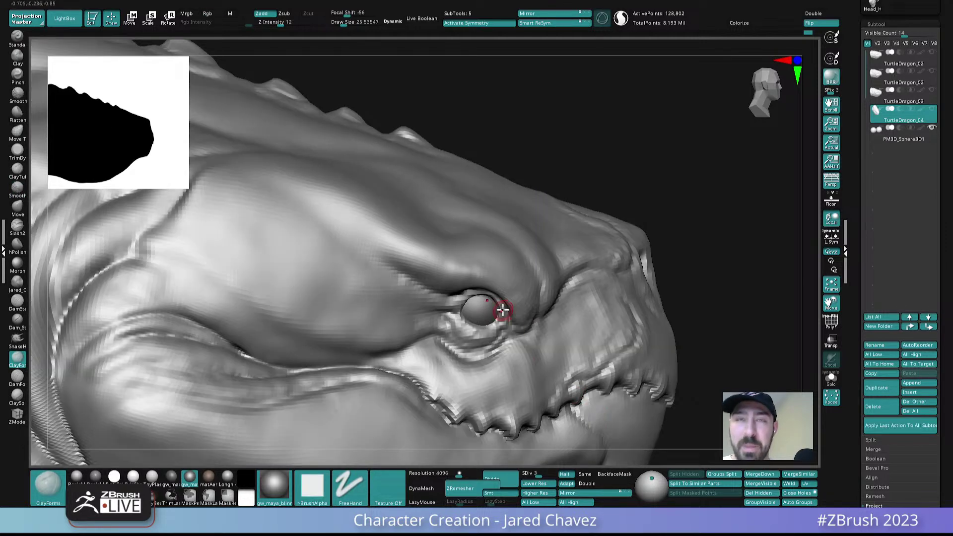
ctrl+right_drag(644, 285, 547, 227)
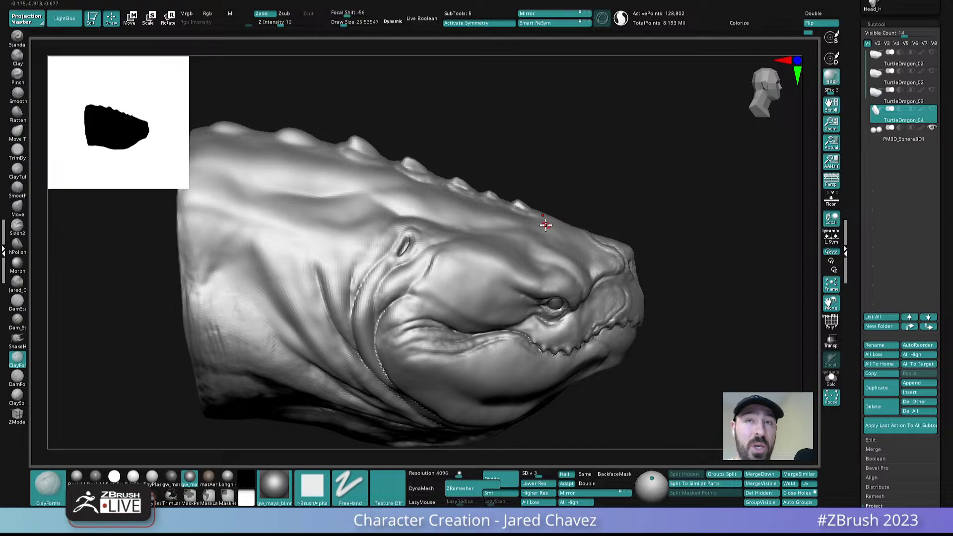
mouse_move(545, 226)
right_down()
mouse_move(600, 245)
mouse_move(633, 328)
mouse_move(551, 227)
mouse_move(571, 264)
mouse_move(526, 223)
right_up()
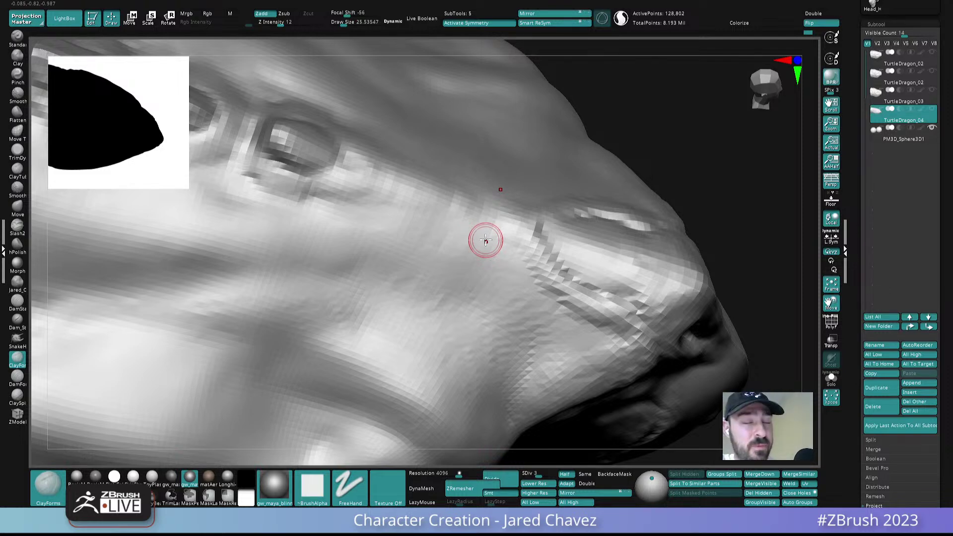
right_drag(525, 205, 534, 237)
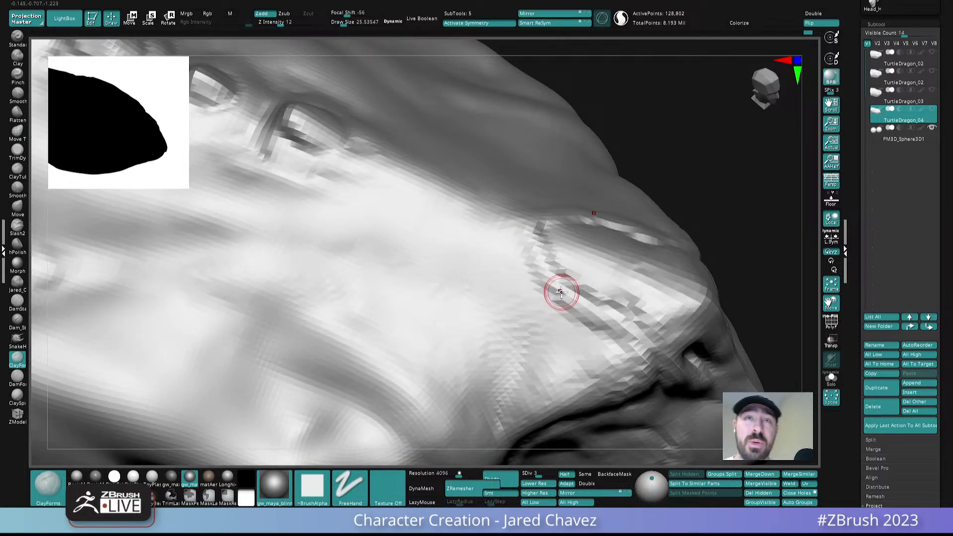
click(63, 20)
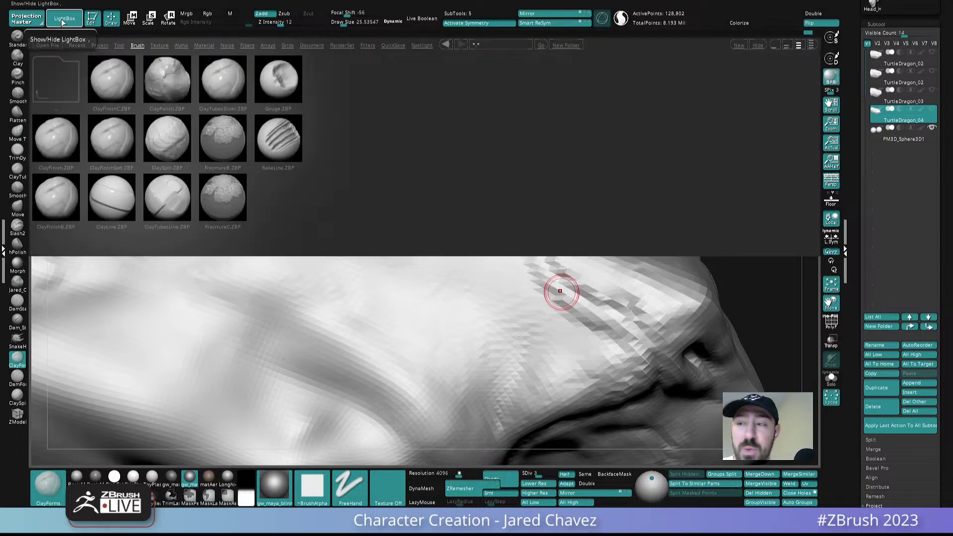
click(63, 23)
- Build up the surface of the snout plate with ClayForms at a draw size of about 33, and smooth it
right_drag(537, 219, 545, 262)
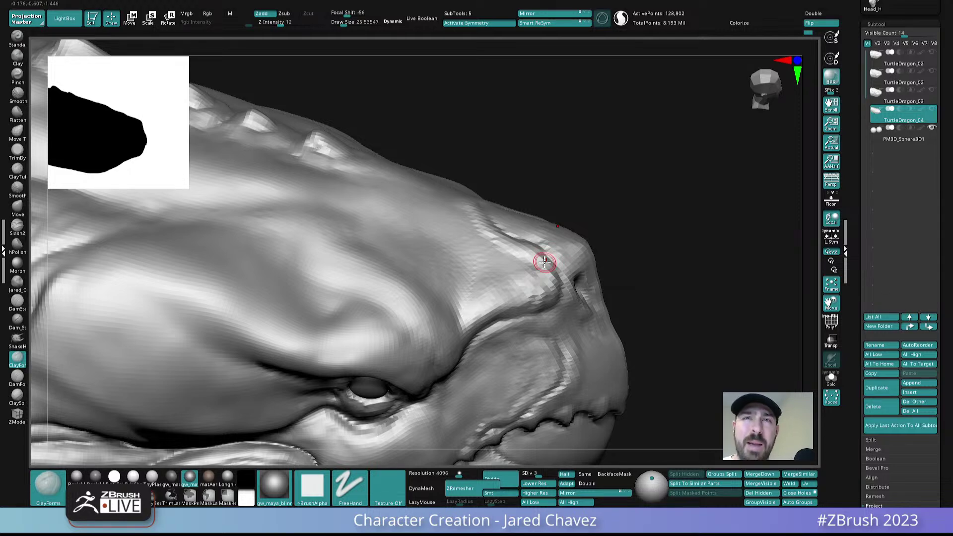
ctrl+right_drag(544, 262, 526, 283)
right_drag(526, 283, 504, 285)
key(s)
mouse_move(505, 215)
mouse_down()
mouse_move(501, 255)
mouse_move(478, 278)
mouse_move(521, 211)
mouse_move(526, 158)
mouse_up()
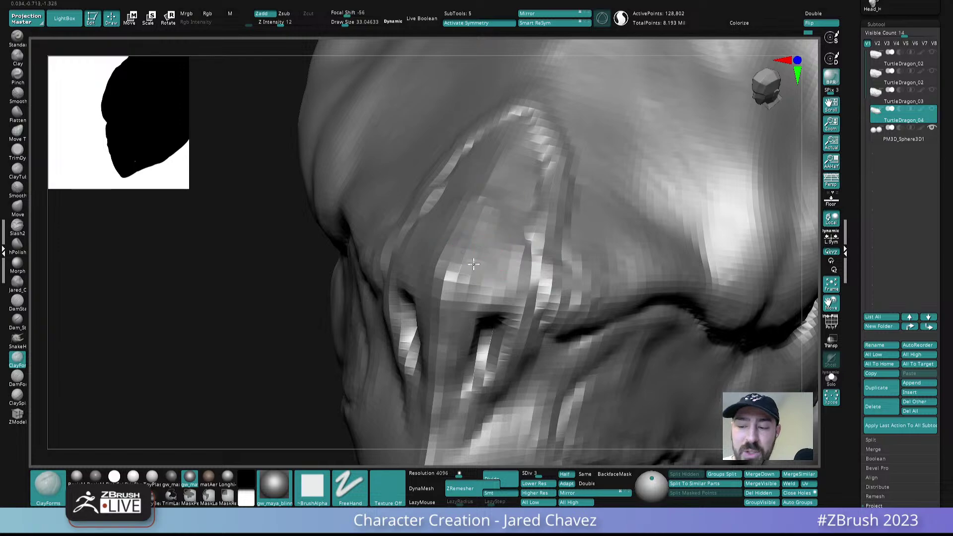
mouse_move(502, 209)
right_down()
mouse_move(494, 222)
mouse_move(505, 166)
right_up()
shift+drag(505, 166, 496, 236)
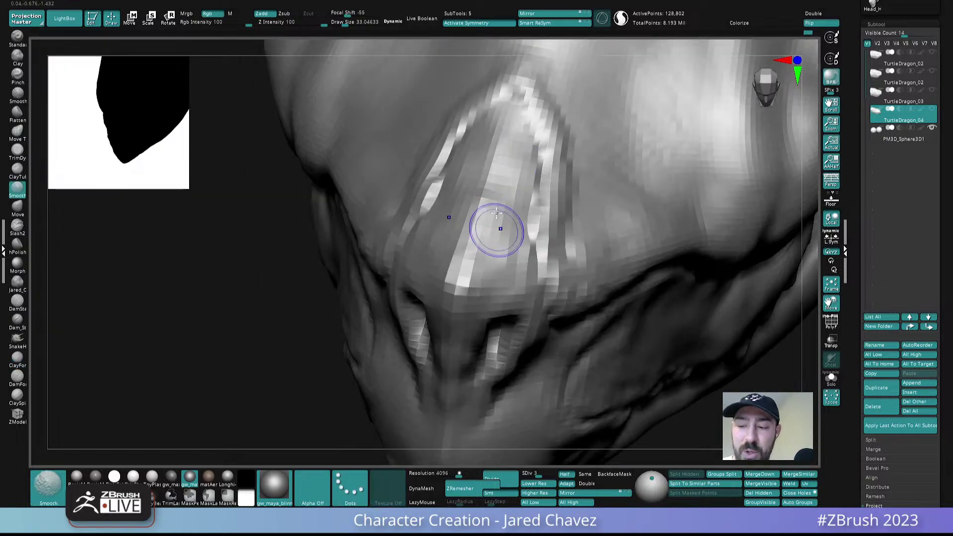
shift+drag(507, 188, 509, 256)
- Adjust the form of the snout plate and snout tip with the Move brush at a draw size of about 99
mouse_move(517, 255)
ctrl+right_down()
mouse_move(514, 206)
mouse_move(546, 281)
mouse_move(534, 315)
ctrl+right_up()
mouse_move(515, 256)
right_down()
mouse_move(547, 283)
mouse_move(515, 249)
right_up()
mouse_move(514, 198)
right_down()
mouse_move(493, 221)
mouse_move(496, 247)
right_up()
key(ctrl+1)
key(s)
drag(496, 216, 503, 208)
right_drag(500, 204, 496, 207)
drag(496, 213, 494, 215)
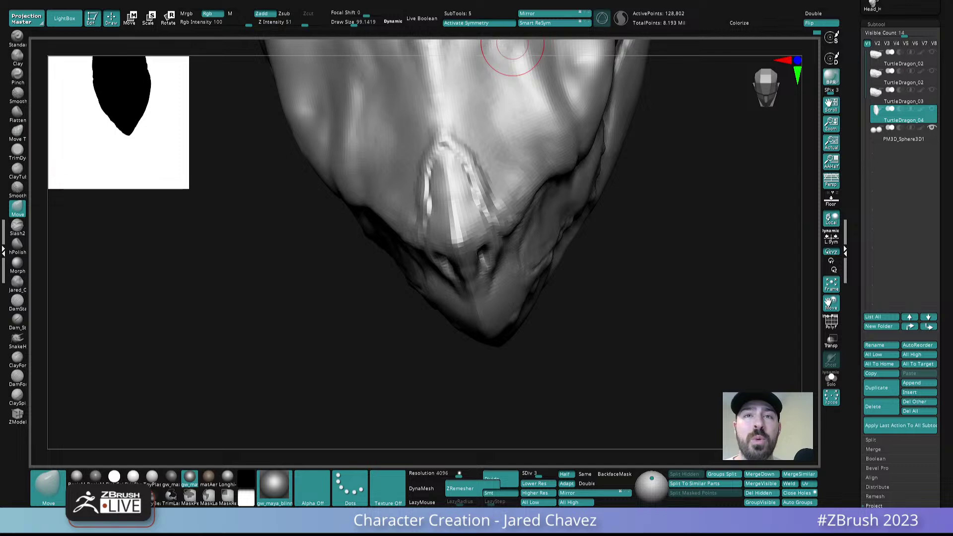
mouse_move(513, 47)
mouse_down()
mouse_move(522, 160)
mouse_move(511, 258)
mouse_move(481, 230)
mouse_move(488, 248)
mouse_move(462, 280)
mouse_move(543, 277)
mouse_up()
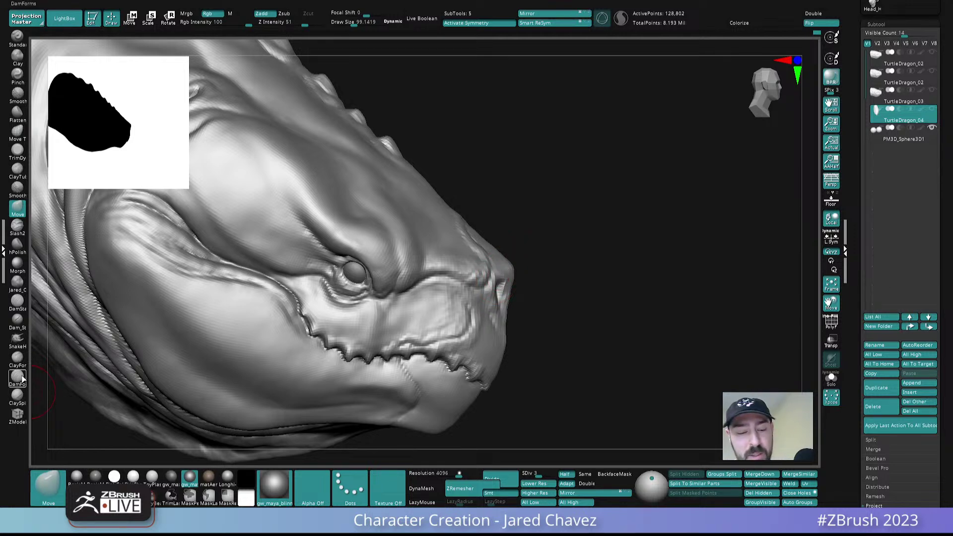
- Add volume alongside the snout plate's edge with ClayForms at a draw size of about 47.8, and smooth the area above the nostril
click(18, 361)
ctrl+right_drag(470, 248, 480, 286)
key(s)
drag(485, 281, 476, 278)
right_drag(477, 273, 479, 285)
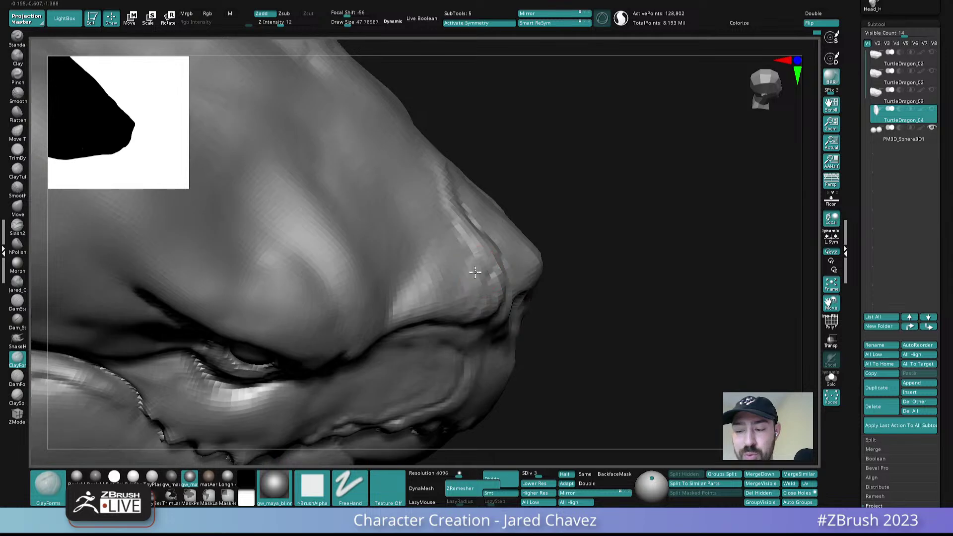
drag(442, 221, 435, 175)
right_drag(454, 198, 459, 226)
mouse_move(420, 163)
mouse_down()
mouse_move(431, 183)
mouse_move(418, 175)
mouse_up()
key(shift)
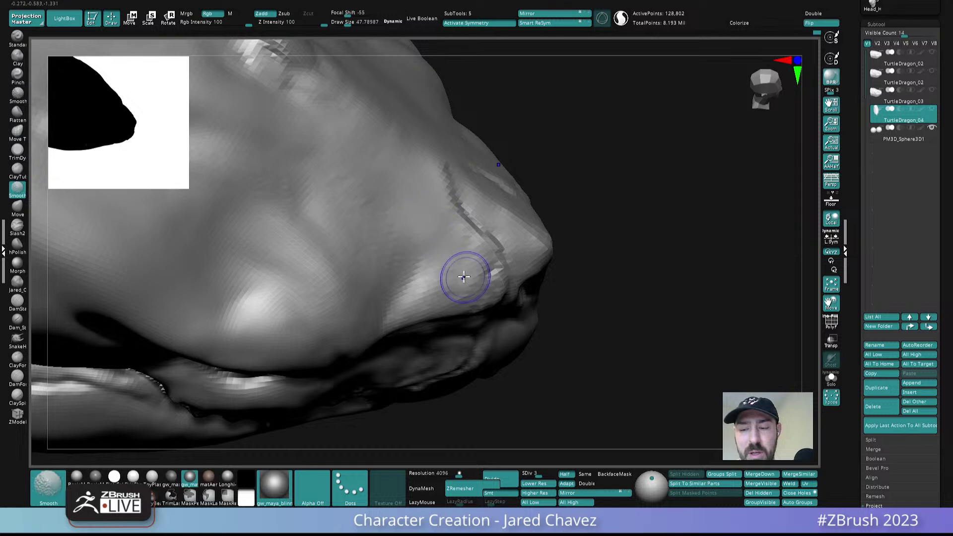
right_drag(494, 283, 471, 268)
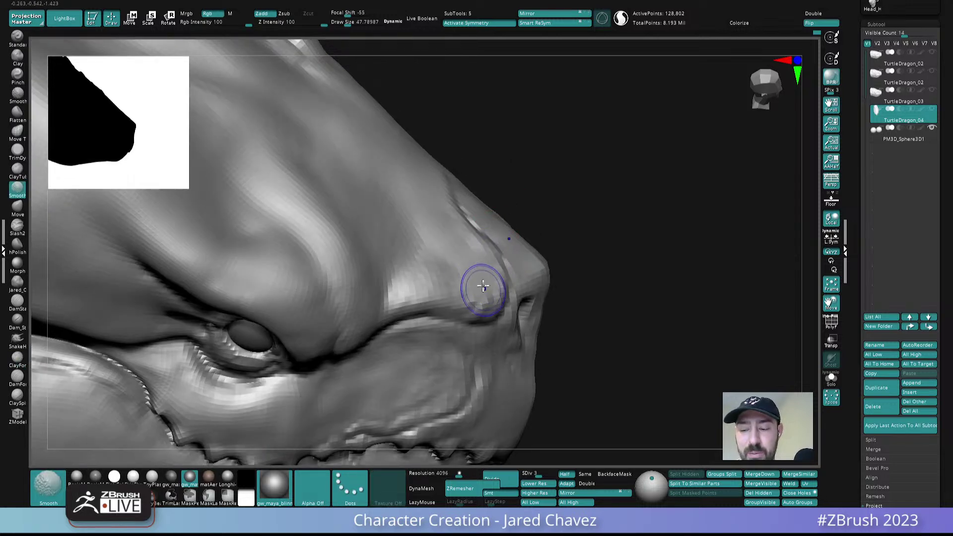
shift+drag(487, 297, 487, 251)
- Adjust the snout profile around the nostril with the Move brush, enlarging its draw size from about 35.8 to 58
mouse_move(487, 251)
ctrl+right_down()
mouse_move(510, 208)
mouse_move(449, 236)
mouse_move(454, 260)
ctrl+right_up()
key(s)
drag(454, 259, 452, 259)
mouse_move(451, 251)
right_down()
mouse_move(457, 206)
mouse_move(500, 208)
right_up()
mouse_move(569, 223)
right_down()
mouse_move(553, 229)
mouse_move(534, 210)
mouse_move(506, 228)
mouse_move(524, 249)
mouse_move(549, 247)
mouse_move(491, 219)
mouse_move(479, 245)
mouse_move(470, 199)
mouse_move(506, 243)
right_up()
key(b)
key(m)
key(v)
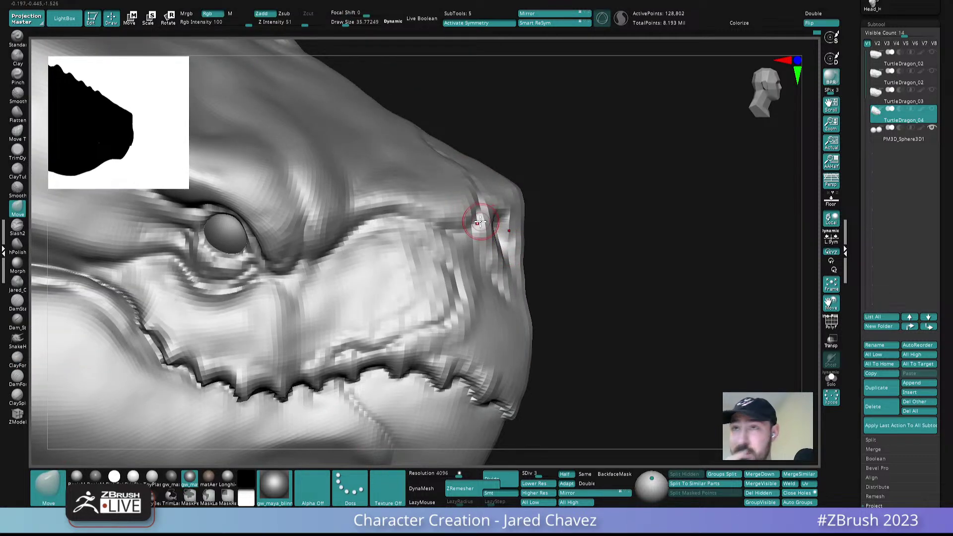
right_drag(481, 222, 477, 208)
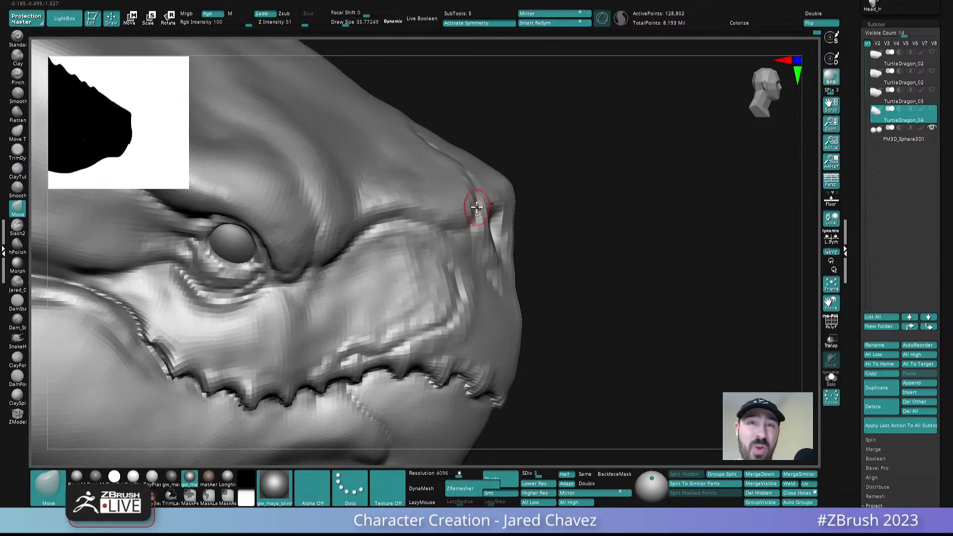
key(s)
drag(470, 175, 474, 175)
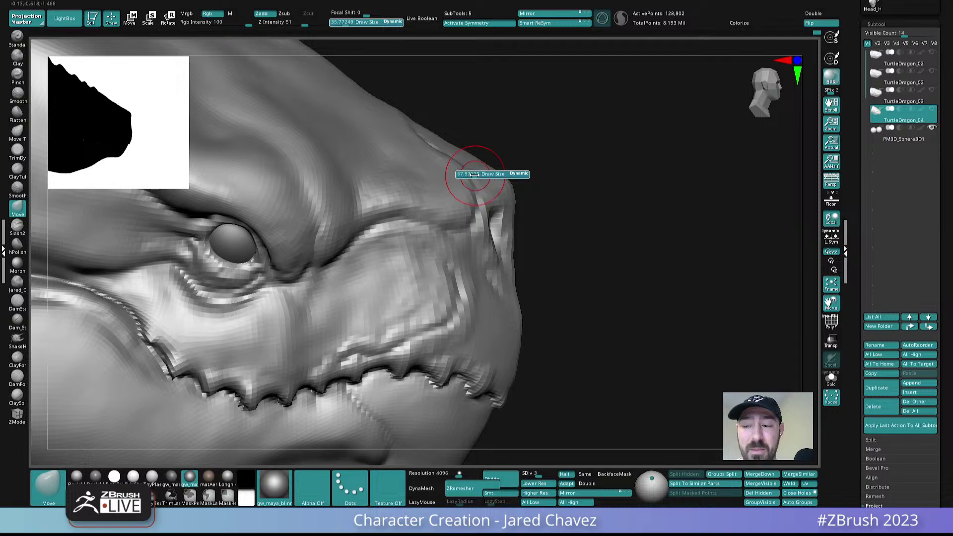
mouse_move(457, 180)
right_down()
mouse_move(465, 137)
mouse_move(430, 153)
mouse_move(413, 128)
mouse_move(436, 145)
mouse_move(434, 130)
mouse_move(465, 170)
right_up()
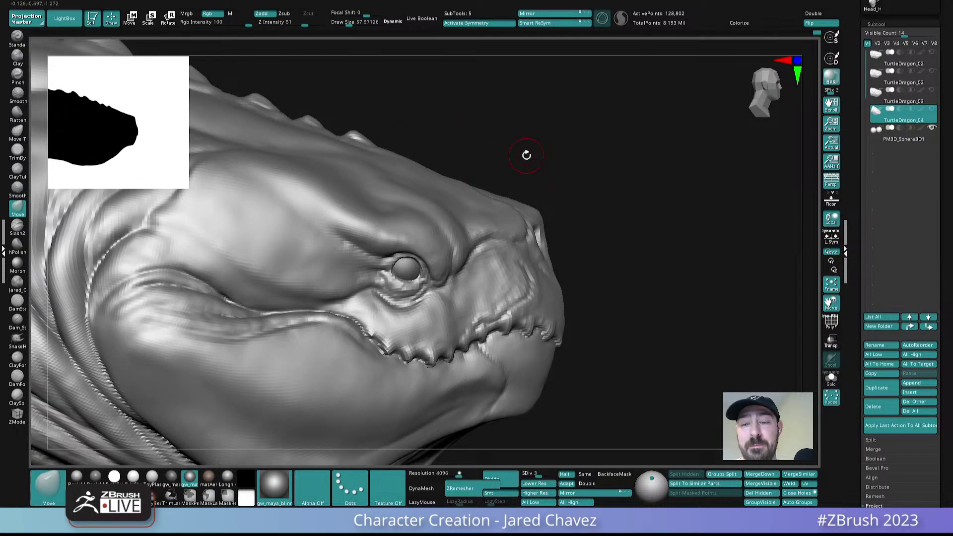
mouse_move(457, 157)
right_down()
mouse_move(436, 175)
mouse_move(434, 141)
mouse_move(463, 168)
mouse_move(476, 155)
mouse_move(451, 196)
mouse_move(483, 198)
right_up()
- Subdivide the head to level 4 and define the small spine behind the snout plate with DamForms at a draw size of about 38.6
key(s)
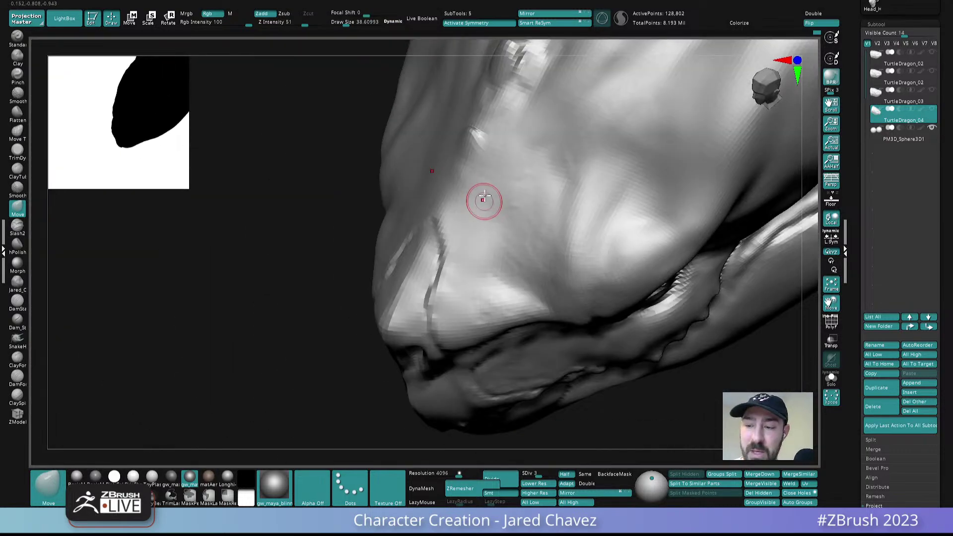
click(18, 380)
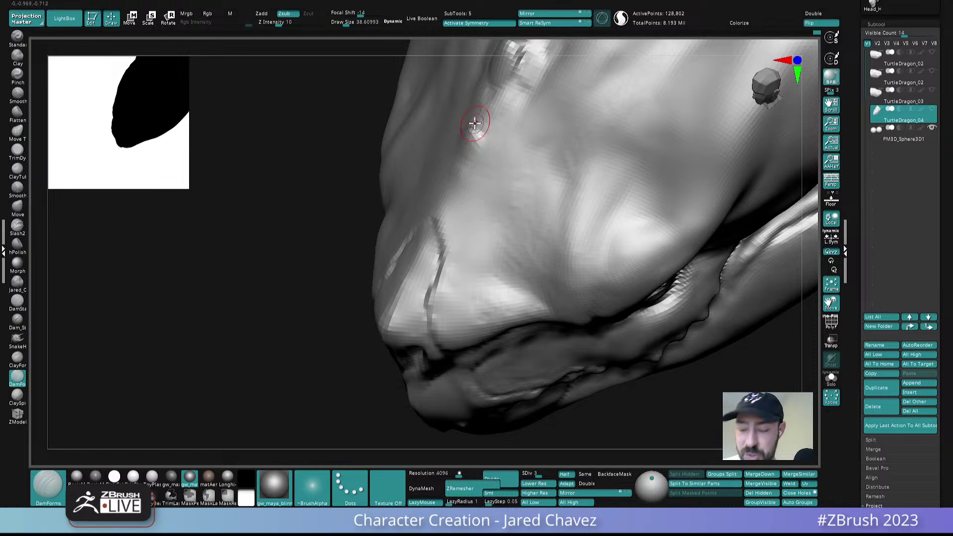
key(ctrl+d)
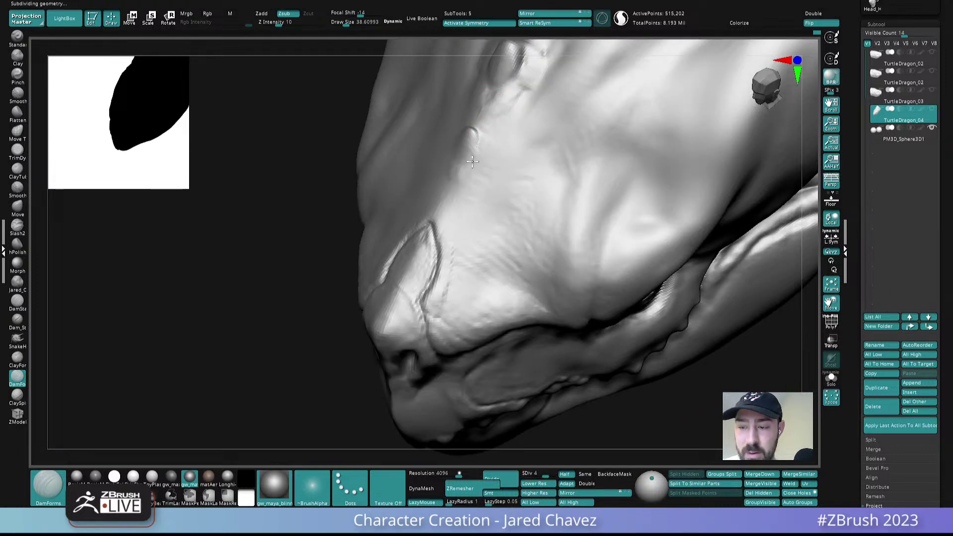
right_drag(469, 158, 543, 154)
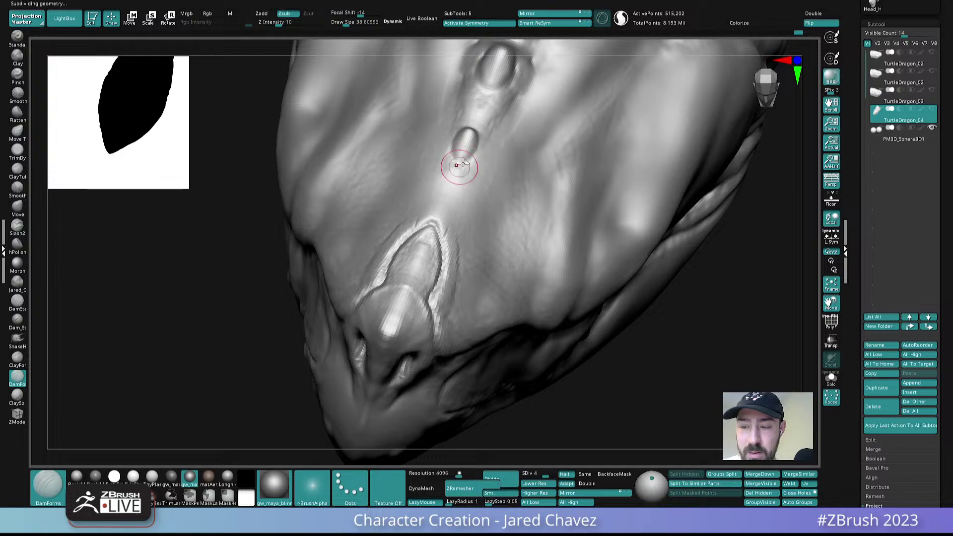
mouse_move(482, 124)
right_down()
mouse_move(479, 141)
mouse_move(490, 123)
mouse_move(498, 194)
mouse_move(474, 192)
mouse_move(480, 220)
right_up()
click(17, 397)
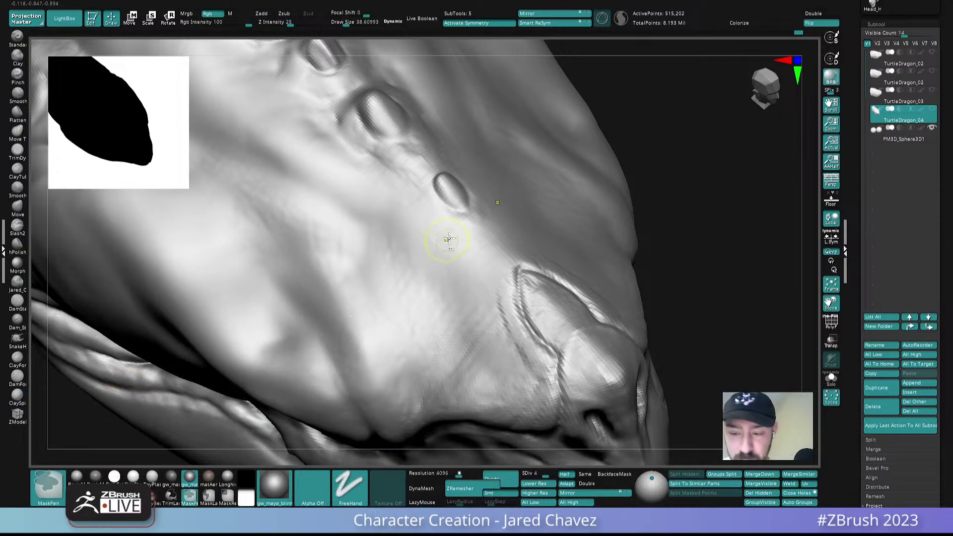
- Reshape the small spine behind the snout plate with the Move brush at a draw size of about 30.4, and smooth around it
key(b)
key(m)
key(v)
right_drag(470, 223, 485, 209)
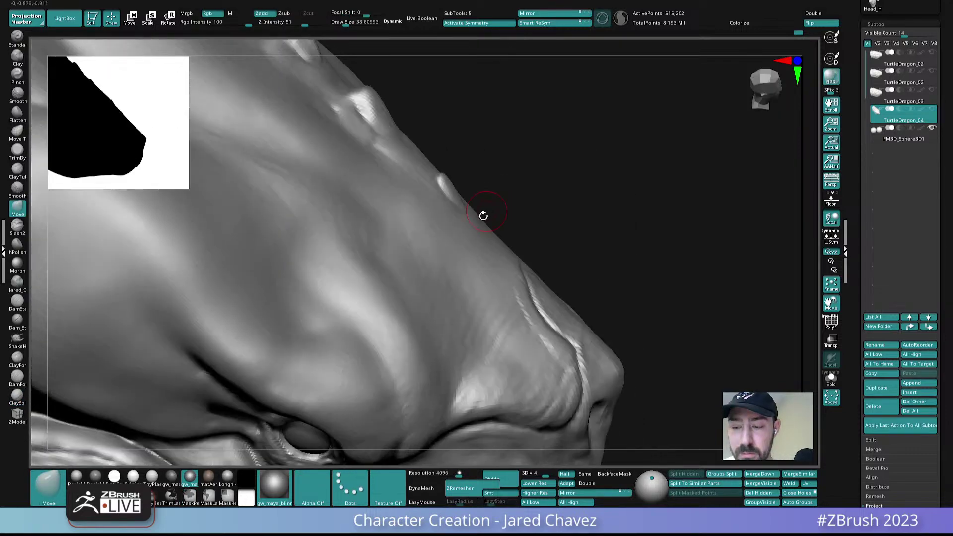
key(ctrl+1)
key(s)
drag(478, 225, 476, 225)
mouse_move(475, 221)
right_down()
mouse_move(468, 171)
mouse_move(472, 202)
mouse_move(503, 208)
right_up()
drag(510, 175, 478, 246)
shift+drag(503, 194, 492, 227)
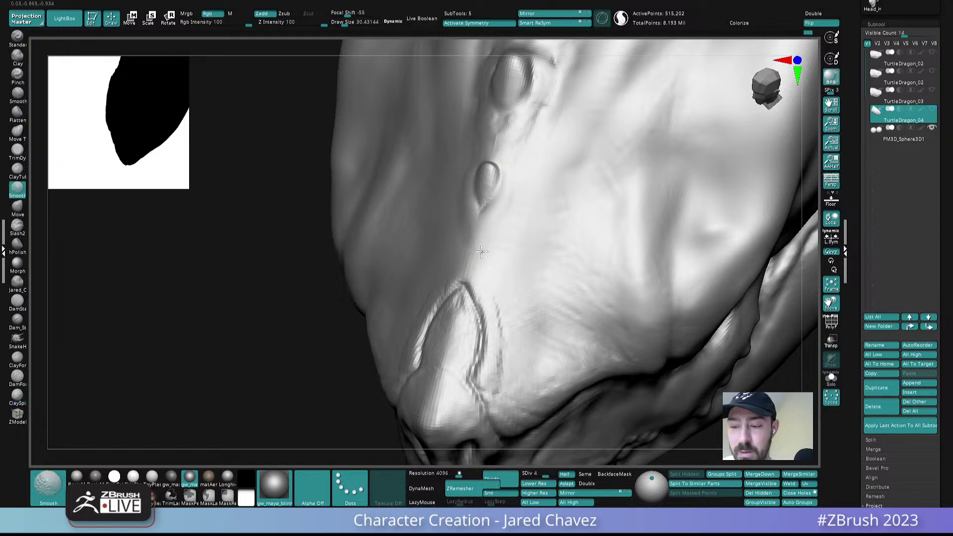
- Raise the frontmost spine's profile with the Move brush, and reduce the draw size to about 19
alt+right_drag(535, 171, 491, 193)
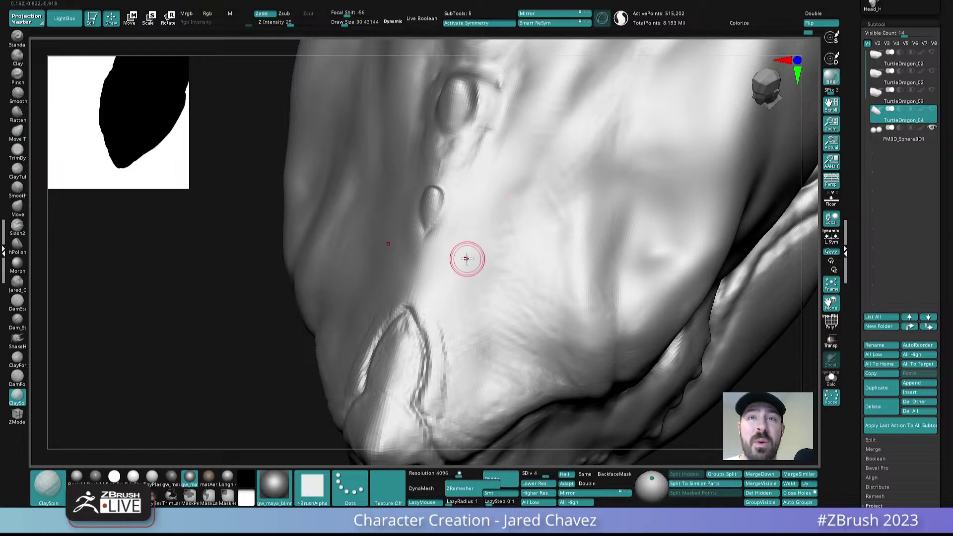
mouse_move(460, 238)
right_down()
mouse_move(458, 192)
mouse_move(437, 232)
mouse_move(445, 222)
mouse_move(472, 240)
mouse_move(449, 258)
right_up()
key(ctrl+1)
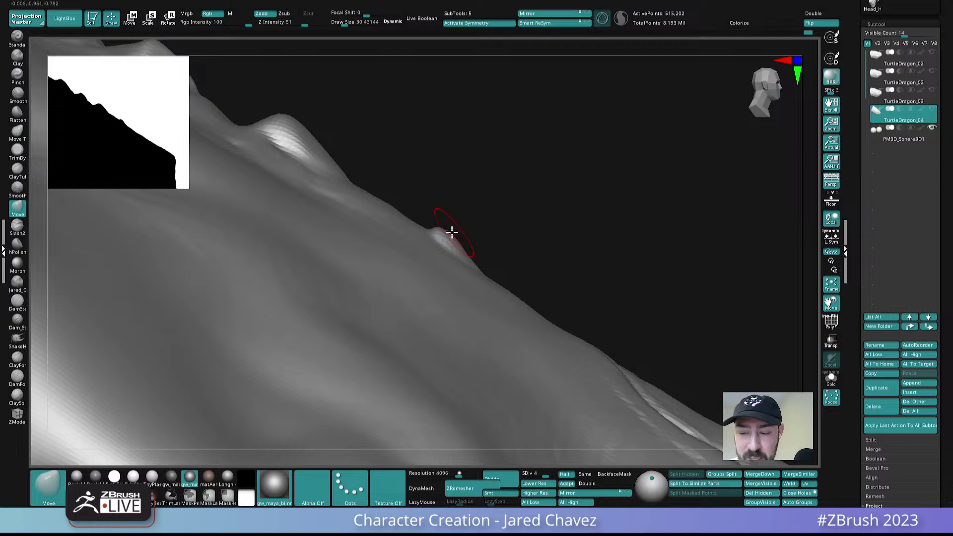
right_drag(533, 258, 459, 240)
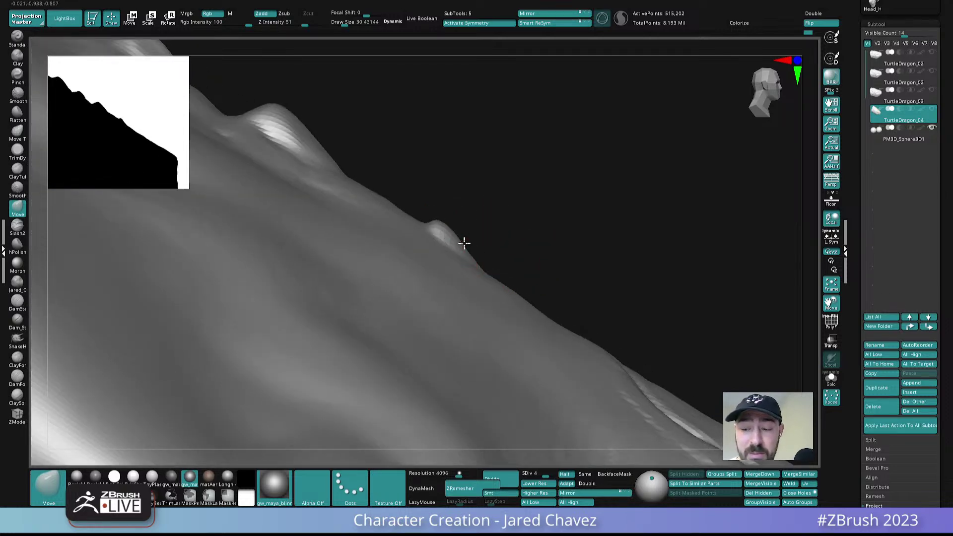
key(s)
mouse_move(492, 220)
mouse_down()
mouse_move(452, 227)
mouse_move(472, 225)
mouse_move(504, 253)
mouse_move(538, 143)
mouse_move(528, 248)
mouse_up()
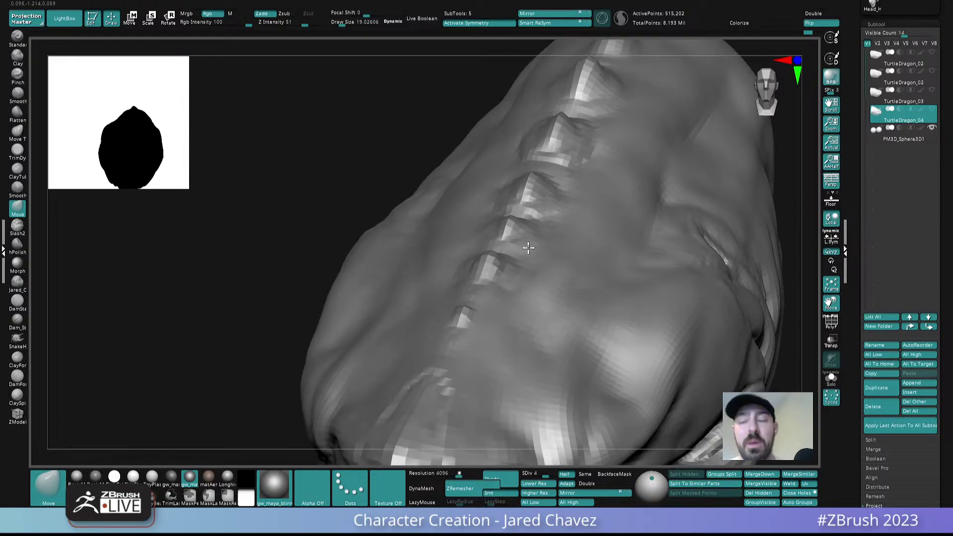
- Build a raised rim around the base of the frontmost spine with ClaySpin at a draw size of about 19, and soften it
mouse_move(500, 284)
right_down()
mouse_move(503, 307)
mouse_move(503, 251)
mouse_move(517, 275)
mouse_move(496, 264)
mouse_move(511, 256)
mouse_move(515, 273)
right_up()
click(17, 398)
mouse_move(462, 270)
mouse_down()
mouse_move(512, 244)
mouse_move(511, 219)
mouse_move(527, 217)
mouse_up()
right_drag(529, 217, 538, 232)
drag(536, 233, 511, 274)
shift+drag(530, 228, 523, 247)
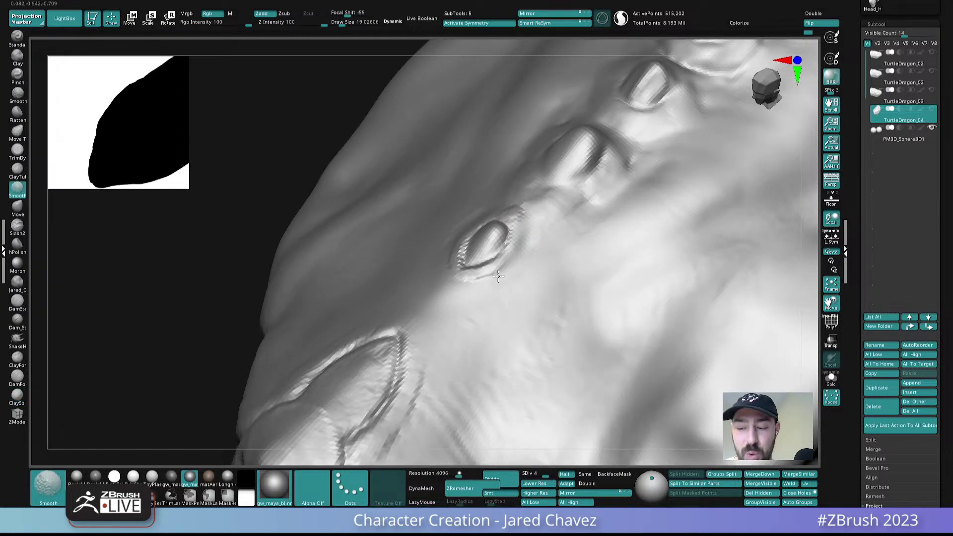
- Subdivide the head to level 5 and smooth the skin beside the front spines on the snout ridge
mouse_move(481, 270)
ctrl+right_down()
mouse_move(523, 165)
mouse_move(513, 318)
mouse_move(489, 272)
mouse_move(505, 260)
mouse_move(538, 162)
mouse_move(545, 355)
ctrl+right_up()
drag(548, 476, 554, 466)
right_drag(547, 245, 569, 205)
mouse_move(568, 205)
ctrl+right_down()
mouse_move(615, 264)
mouse_move(566, 209)
ctrl+right_up()
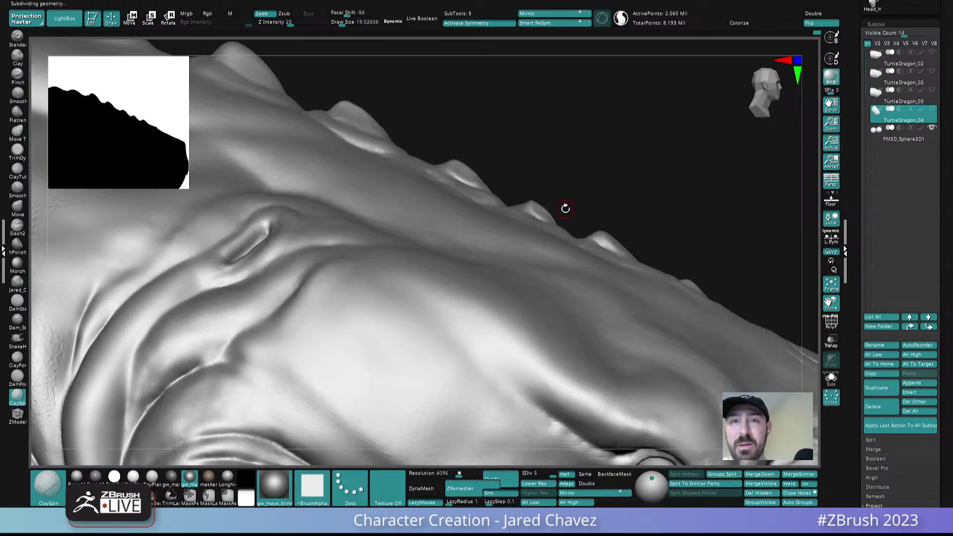
mouse_move(602, 253)
ctrl+right_down()
mouse_move(642, 257)
mouse_move(643, 298)
mouse_move(654, 241)
mouse_move(586, 178)
ctrl+right_up()
mouse_move(667, 241)
right_down()
mouse_move(593, 240)
mouse_move(594, 265)
right_up()
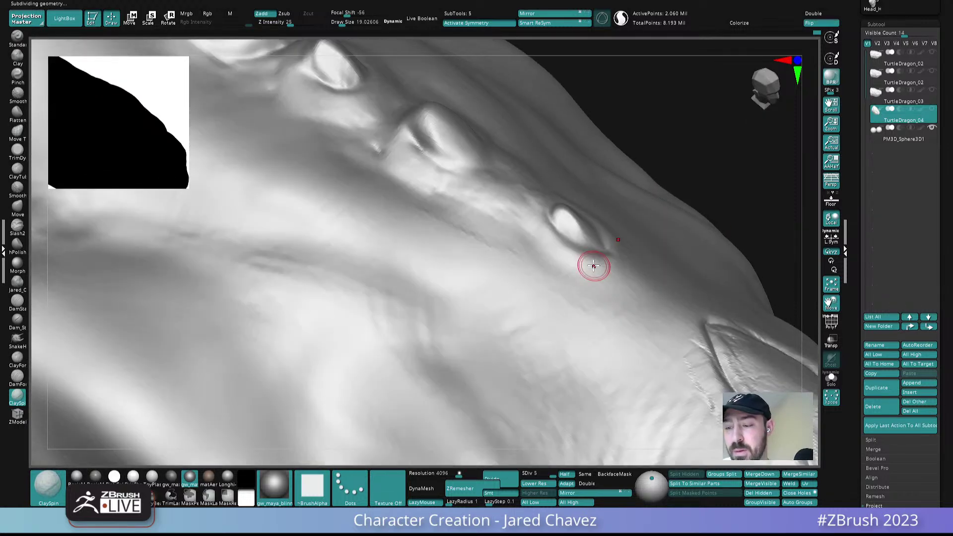
key(shift)
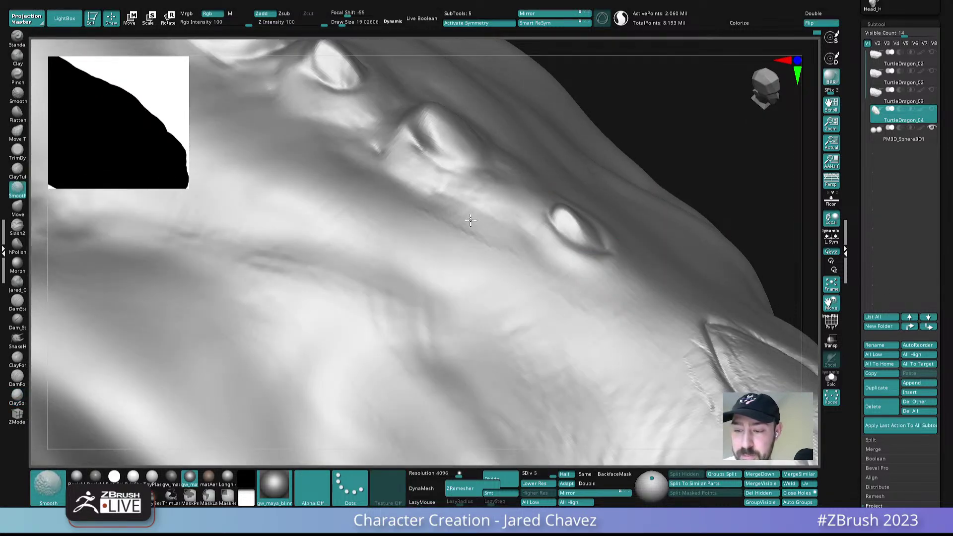
shift+drag(482, 225, 442, 215)
- Refine and smooth the brow fold above the eye with ClaySpin at a draw size of about 27.9, and return to subdivision level 4
mouse_move(557, 186)
ctrl+right_down()
mouse_move(569, 246)
mouse_move(589, 229)
ctrl+right_up()
key(s)
drag(553, 237, 556, 236)
right_drag(556, 237, 546, 238)
key(s)
mouse_move(547, 236)
mouse_down()
mouse_move(542, 247)
mouse_move(539, 230)
mouse_up()
key(shift)
mouse_move(554, 241)
alt+right_down()
mouse_move(531, 200)
mouse_move(545, 211)
alt+right_up()
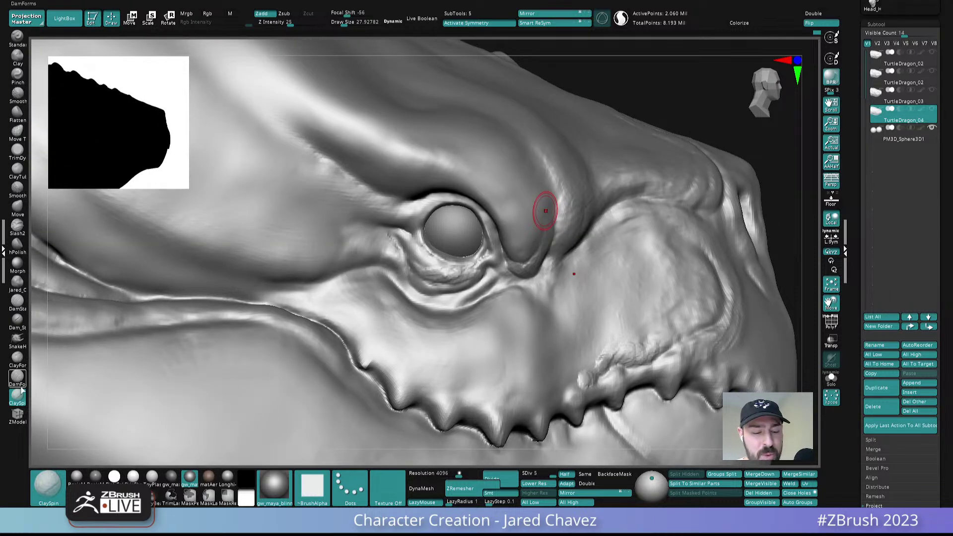
mouse_move(528, 219)
mouse_down()
mouse_move(525, 232)
mouse_move(491, 196)
mouse_move(506, 196)
mouse_up()
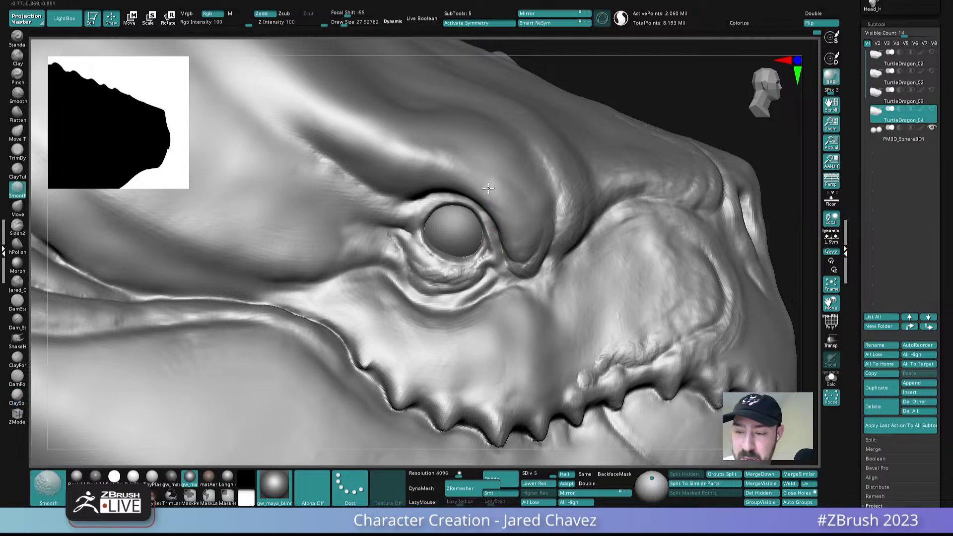
shift+drag(494, 182, 472, 170)
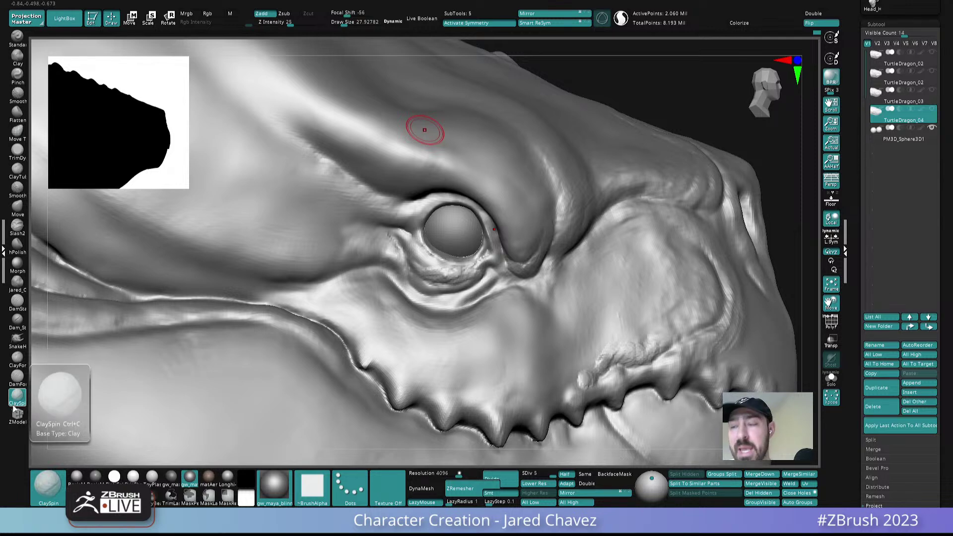
alt+right_drag(600, 185, 531, 237)
click(545, 474)
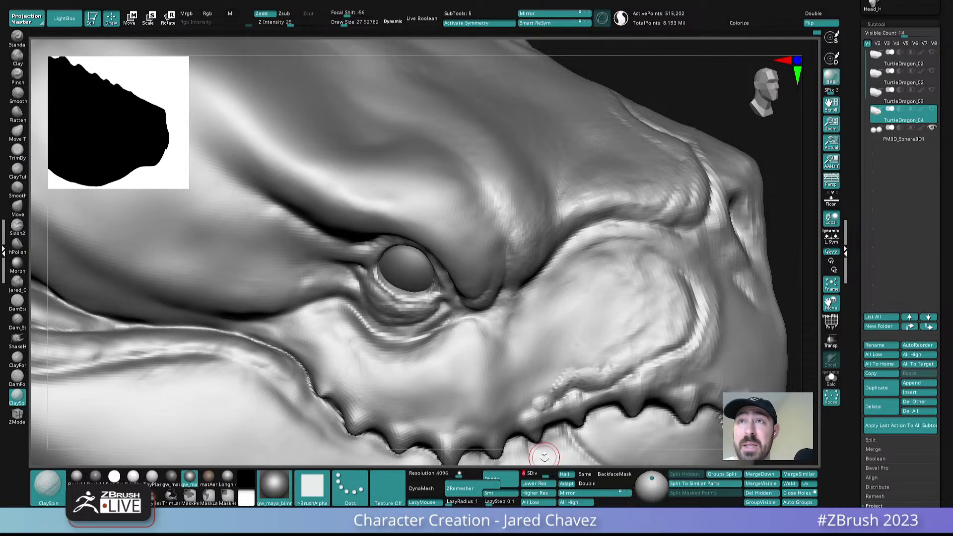
- Build up the small fold at the front of the brow with ClaySpin, reducing the draw size to about 19
mouse_move(507, 142)
mouse_down()
mouse_move(529, 190)
mouse_move(542, 202)
mouse_move(556, 198)
mouse_up()
mouse_move(556, 194)
right_down()
mouse_move(559, 177)
mouse_move(535, 218)
mouse_move(546, 263)
right_up()
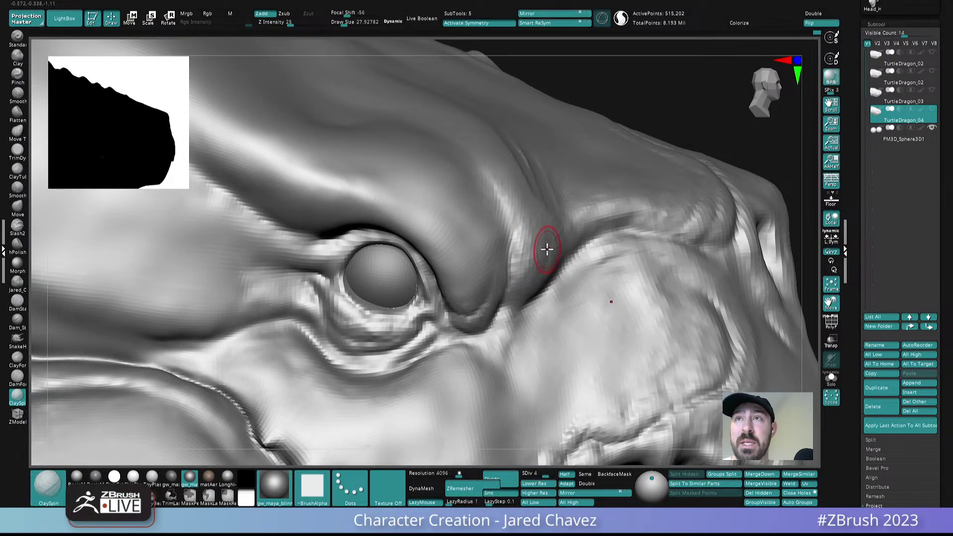
key(s)
drag(548, 249, 543, 248)
right_drag(575, 249, 542, 262)
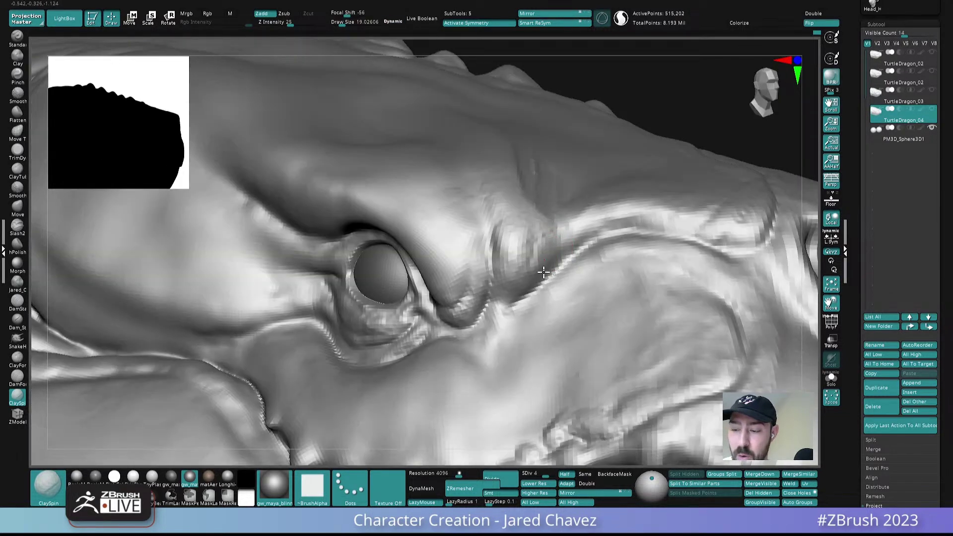
drag(556, 245, 525, 278)
right_drag(525, 278, 518, 261)
mouse_move(515, 287)
mouse_down()
mouse_move(537, 273)
mouse_move(515, 279)
mouse_up()
right_drag(514, 279, 520, 296)
drag(520, 296, 527, 293)
- Refine the front brow fold and its crease against the snout plate with ClaySpin at a draw size of about 19
right_drag(556, 290, 456, 284)
mouse_move(449, 281)
mouse_down()
mouse_move(486, 240)
mouse_move(481, 216)
mouse_up()
alt+right_drag(483, 214, 511, 247)
mouse_move(512, 247)
mouse_down()
mouse_move(511, 263)
mouse_move(505, 252)
mouse_up()
mouse_move(505, 252)
right_down()
mouse_move(511, 215)
mouse_move(510, 228)
right_up()
mouse_move(506, 279)
right_down()
mouse_move(466, 260)
mouse_move(456, 241)
right_up()
mouse_move(442, 313)
right_down()
mouse_move(461, 318)
mouse_move(455, 267)
mouse_move(459, 277)
right_up()
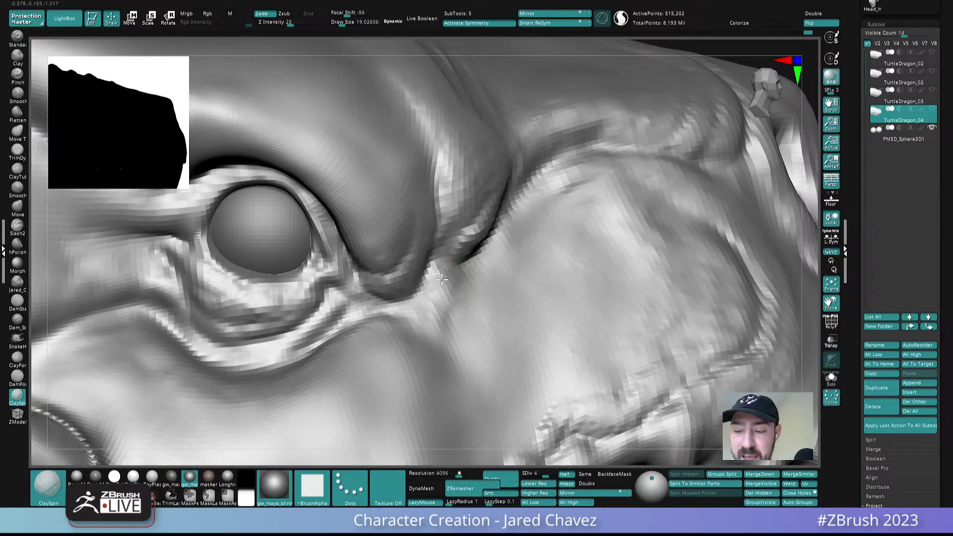
- Smooth the skin below the brow tip, build up the front eye corner with ClaySpin, and reduce the draw size to about 11.9
mouse_move(470, 269)
ctrl+right_down()
mouse_move(494, 228)
mouse_move(481, 332)
ctrl+right_up()
shift+drag(470, 288, 462, 300)
mouse_move(462, 300)
ctrl+right_down()
mouse_move(481, 204)
mouse_move(502, 328)
ctrl+right_up()
right_drag(496, 258, 481, 273)
mouse_move(481, 273)
mouse_down()
mouse_move(466, 281)
mouse_move(438, 265)
mouse_up()
ctrl+right_drag(438, 265, 432, 287)
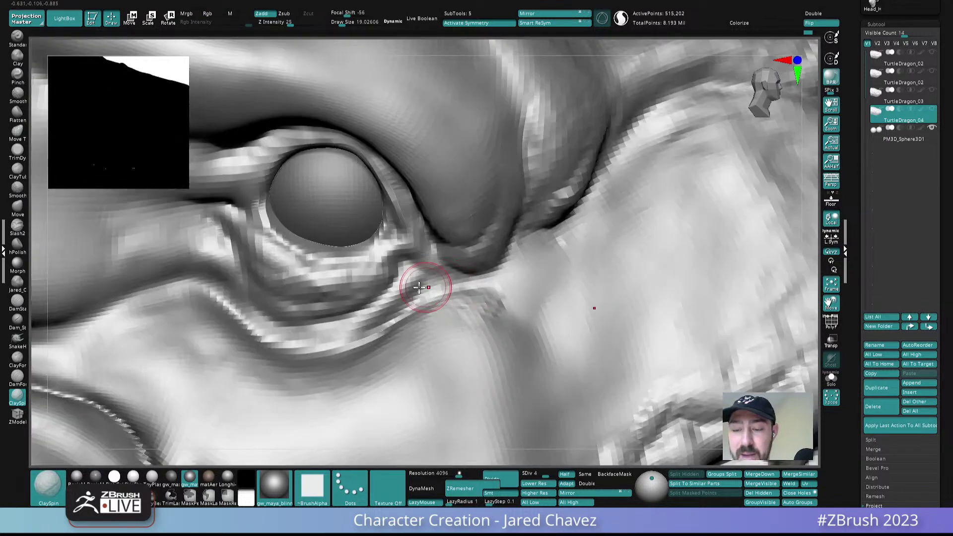
key(s)
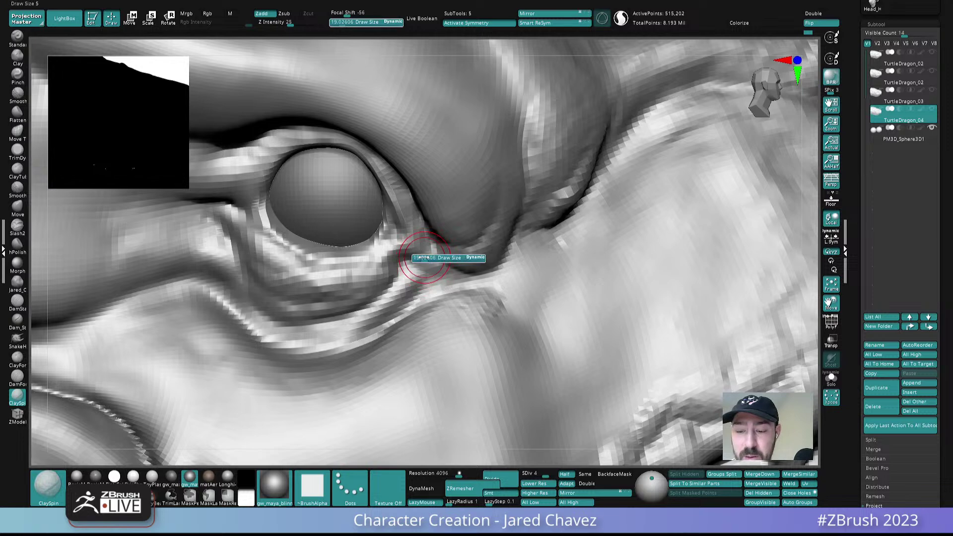
drag(422, 258, 421, 258)
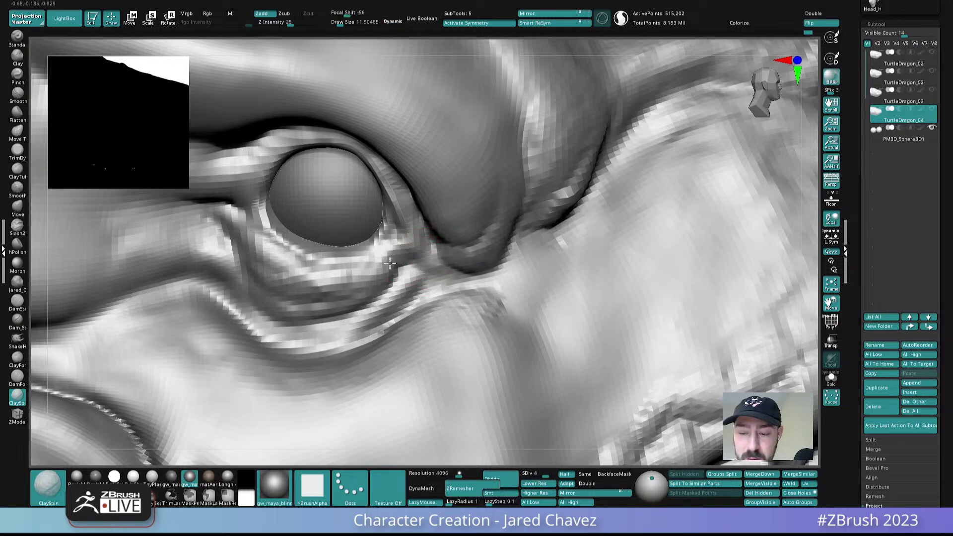
- Reshape the brow tip and front brow fold at subdivision level 2 with the Move brush at a draw size of about 61.6
key(ctrl+1)
key(s)
drag(449, 229, 457, 229)
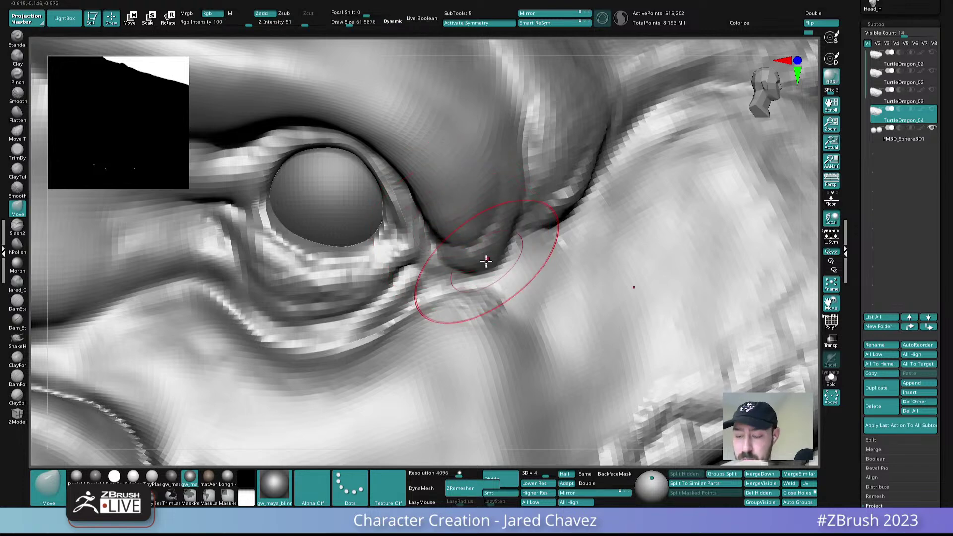
click(531, 475)
drag(473, 259, 465, 242)
mouse_move(566, 198)
mouse_down()
mouse_move(573, 190)
mouse_move(558, 192)
mouse_up()
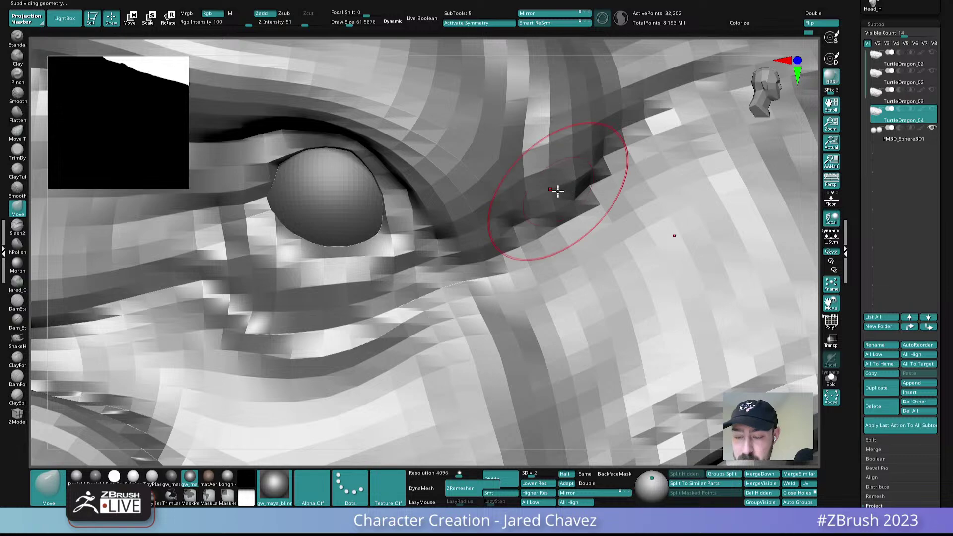
- Return to subdivision level 4 and adjust the front eyelid edge with the Move brush at a draw size of about 33
click(546, 475)
key(s)
drag(426, 260, 422, 260)
right_drag(391, 208, 386, 202)
drag(382, 193, 387, 196)
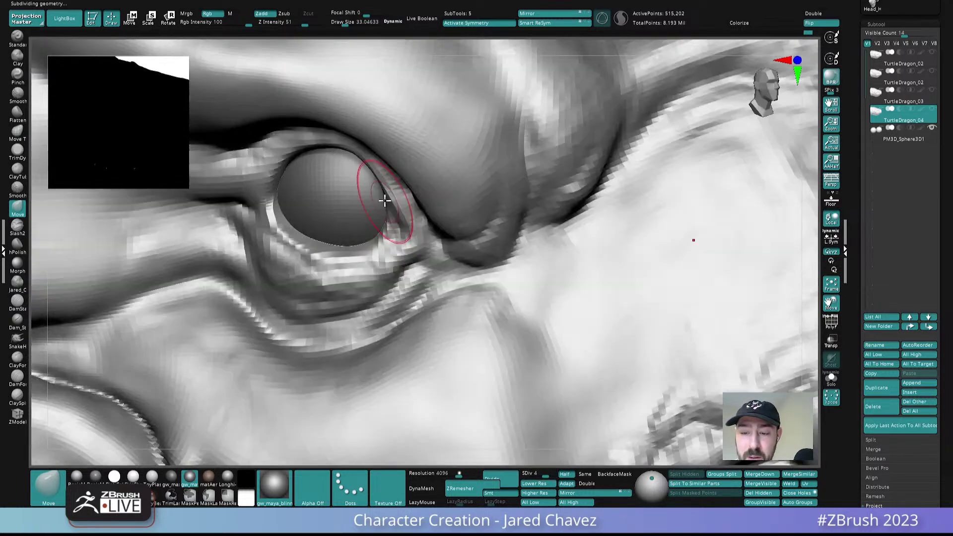
- Adjust the front corner of the eye with the Move brush at a draw size of about 21
mouse_move(388, 194)
right_down()
mouse_move(386, 255)
mouse_move(400, 265)
right_up()
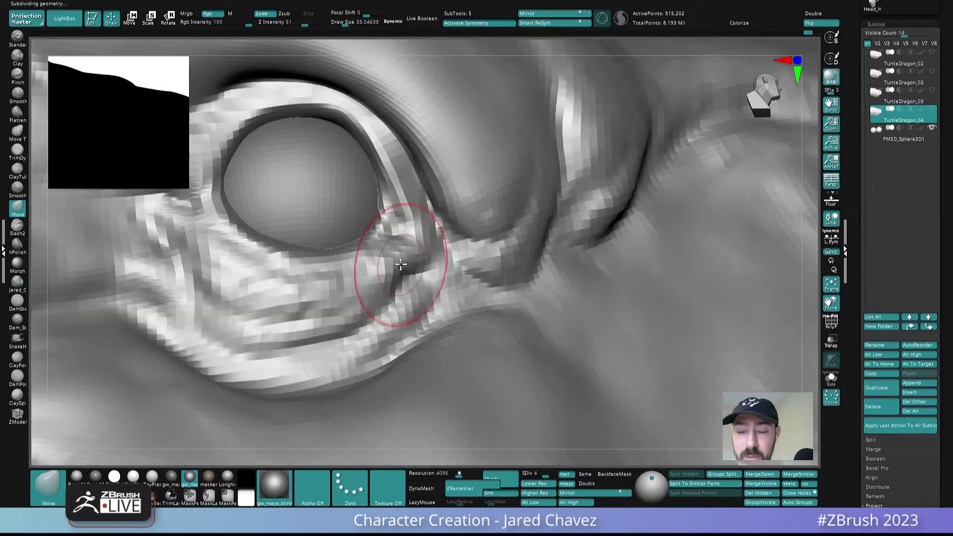
key(s)
drag(400, 262, 397, 261)
mouse_move(400, 260)
right_down()
mouse_move(425, 253)
mouse_move(405, 233)
mouse_move(413, 266)
mouse_move(410, 225)
right_up()
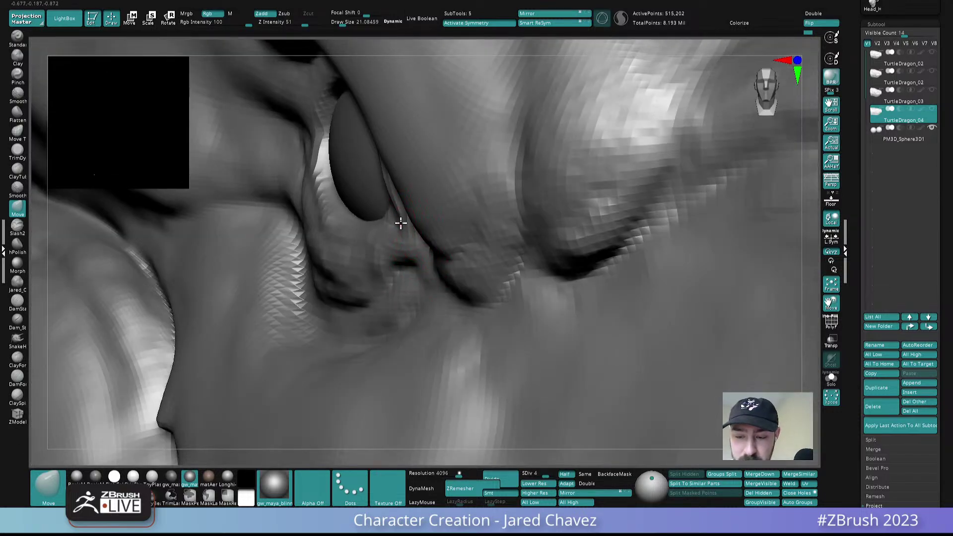
ctrl+right_drag(450, 256, 586, 273)
alt+right_drag(607, 306, 545, 253)
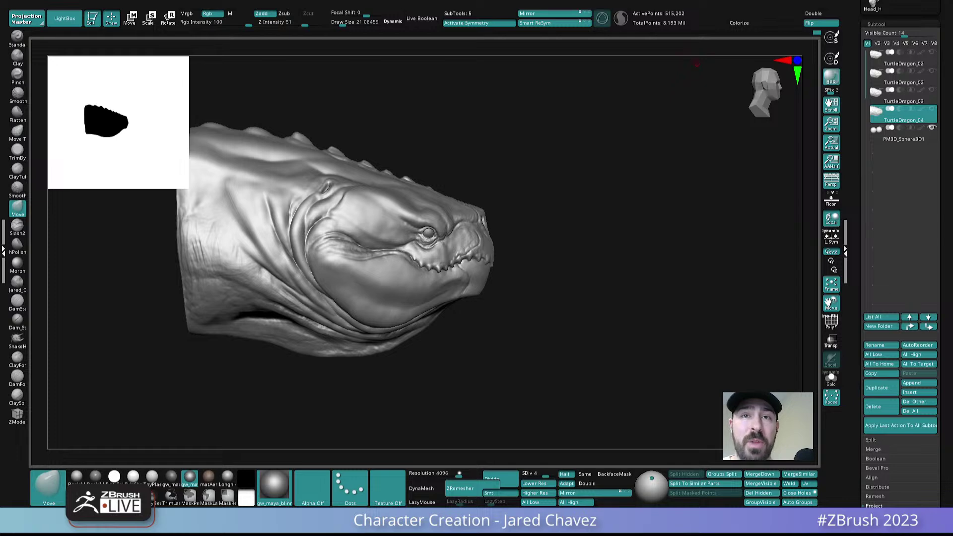
- Build up the upper side of the snout behind the nostril with ClayForms at a draw size of about 33
right_drag(518, 247, 484, 247)
ctrl+right_drag(484, 247, 493, 229)
key(s)
drag(493, 228, 496, 225)
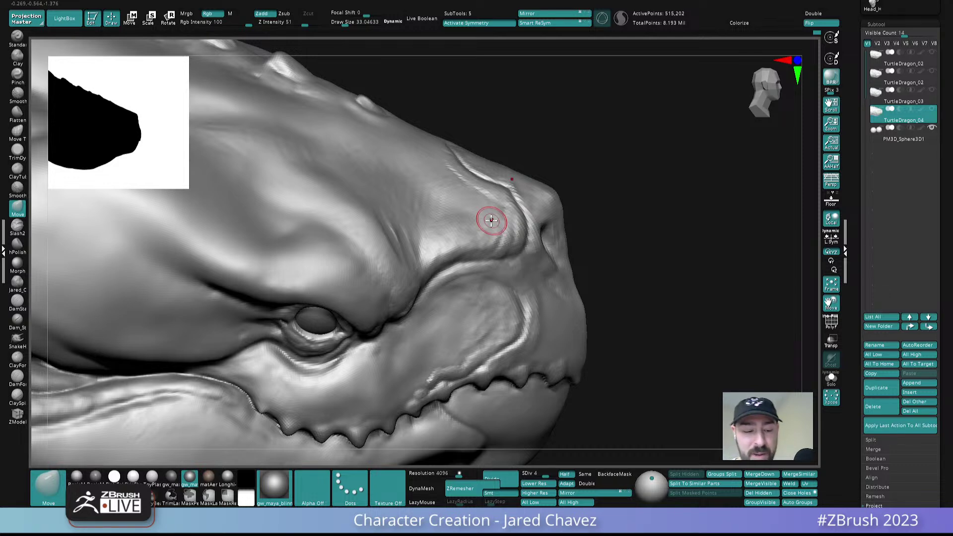
click(17, 361)
right_drag(464, 220, 481, 228)
drag(479, 229, 440, 238)
- Extend the ClayForms buildup along the upper snout and smooth the ridge above the snout plate
right_drag(434, 215, 449, 226)
mouse_move(438, 201)
mouse_down()
mouse_move(438, 228)
mouse_move(440, 187)
mouse_up()
right_drag(440, 187, 440, 228)
shift+drag(440, 239, 421, 251)
alt+right_drag(473, 231, 451, 226)
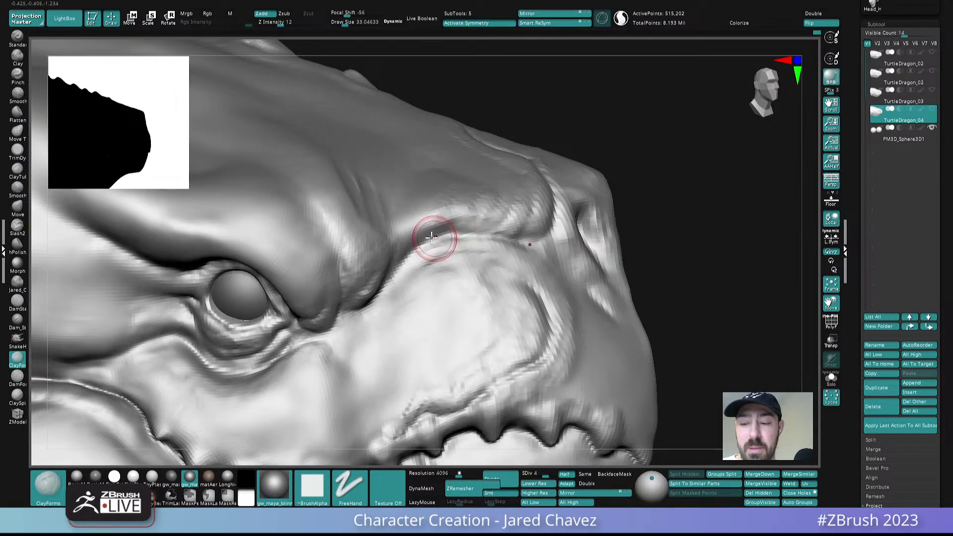
key(s)
drag(431, 226, 427, 225)
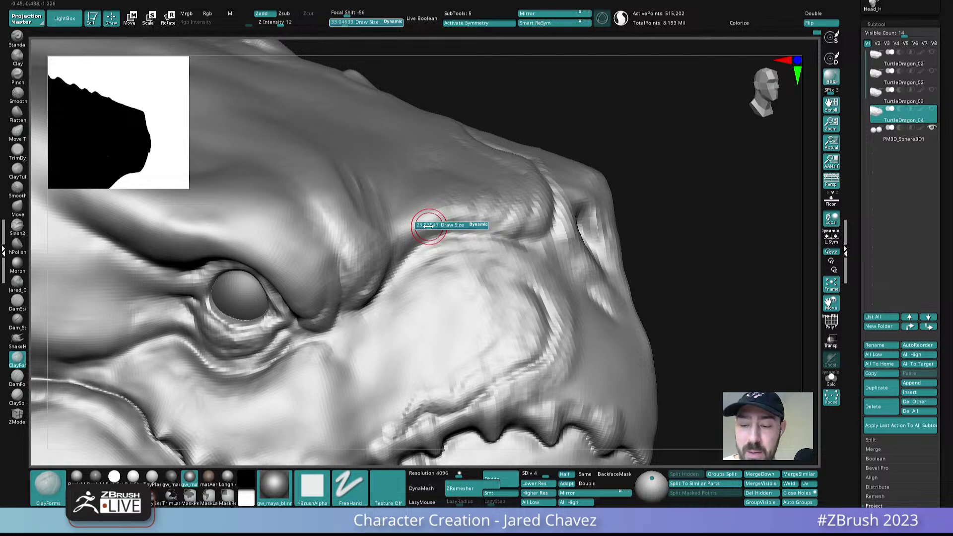
mouse_move(388, 259)
alt+right_down()
mouse_move(381, 201)
mouse_move(392, 213)
alt+right_up()
right_drag(385, 253, 384, 244)
- Raise the lower edge of the snout ridge above the plate with the Move brush at a draw size of about 90
key(b)
key(m)
key(v)
key(s)
drag(399, 254, 400, 254)
right_drag(368, 242, 410, 214)
key(s)
drag(436, 208, 440, 175)
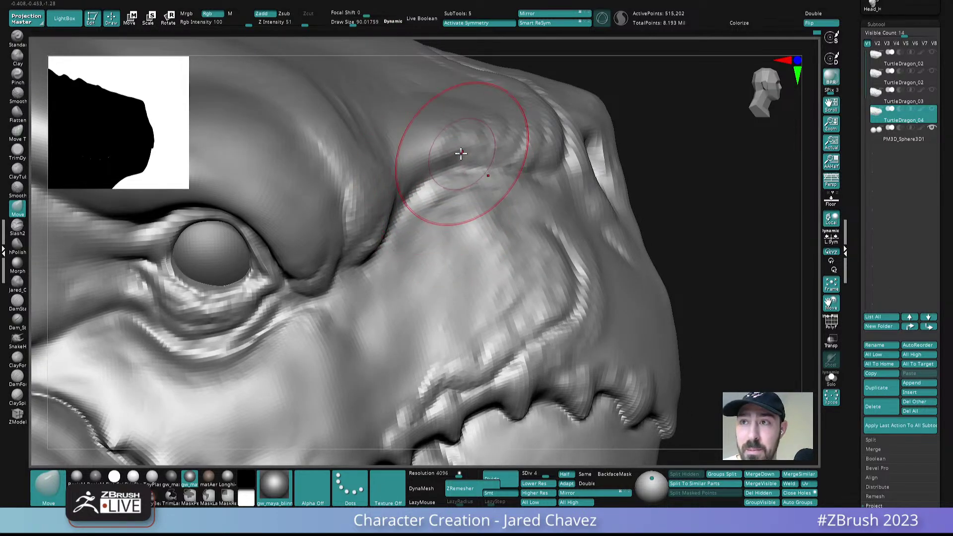
ctrl+right_drag(479, 174, 555, 267)
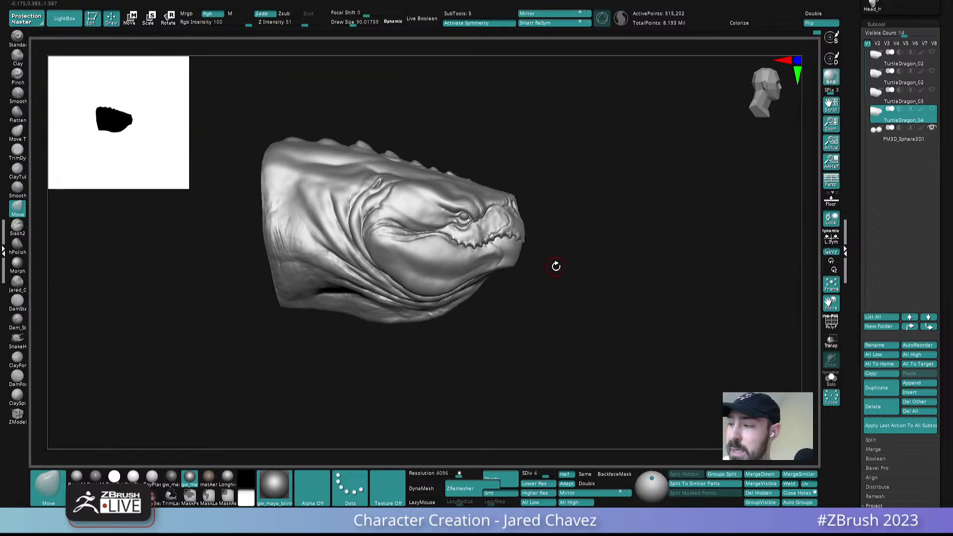
- Compare the TurtleDragon_03 and TurtleDragon_04 heads, and examine TurtleDragon_04 from several angles
click(878, 100)
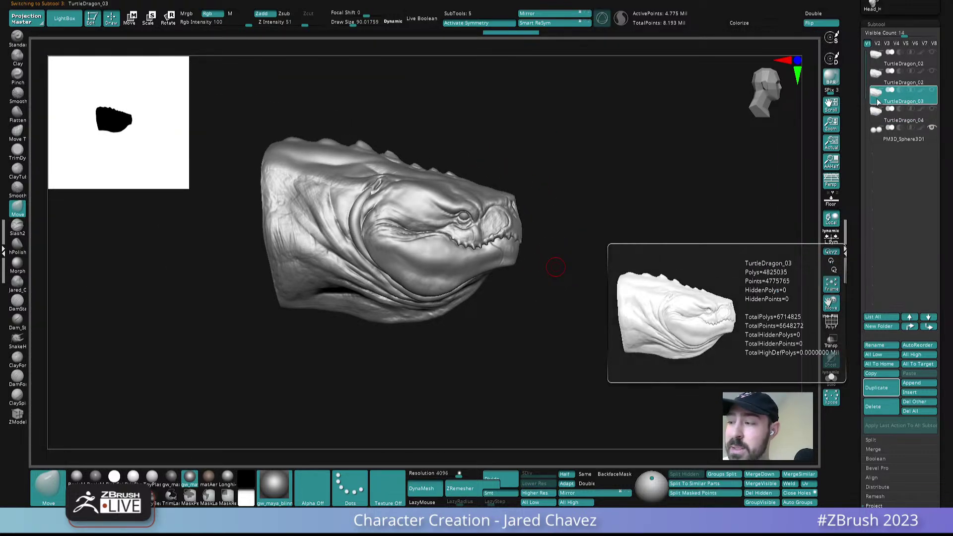
key(ctrl+shift+d)
click(878, 114)
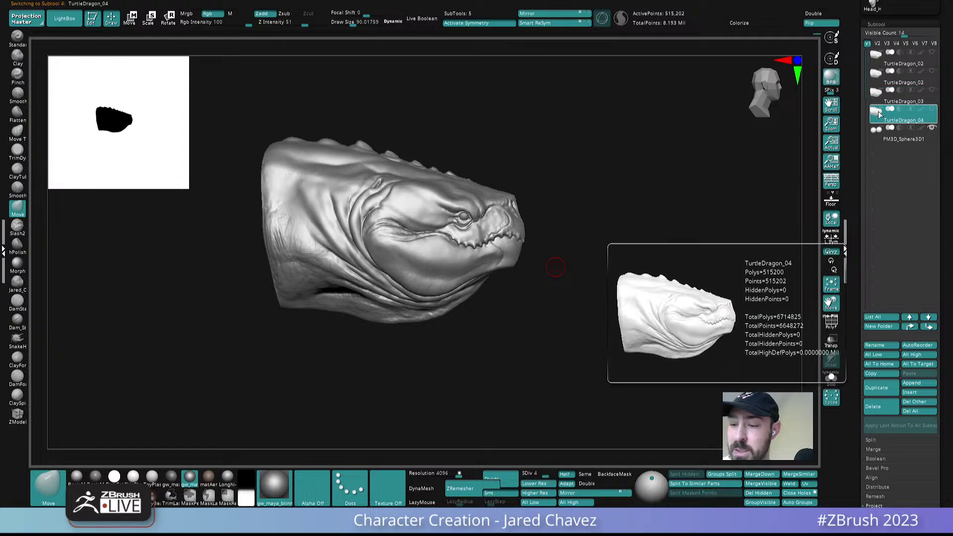
click(878, 97)
click(878, 115)
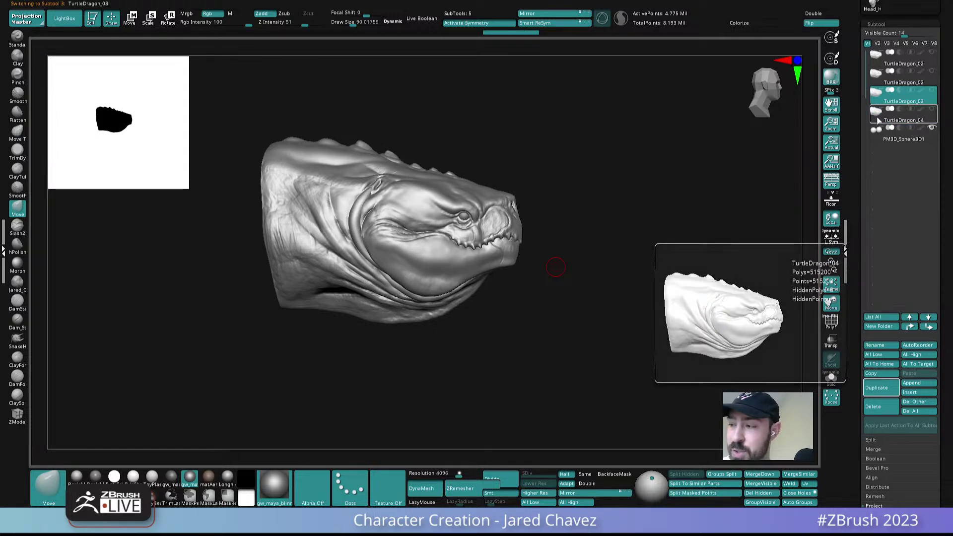
click(879, 99)
click(878, 117)
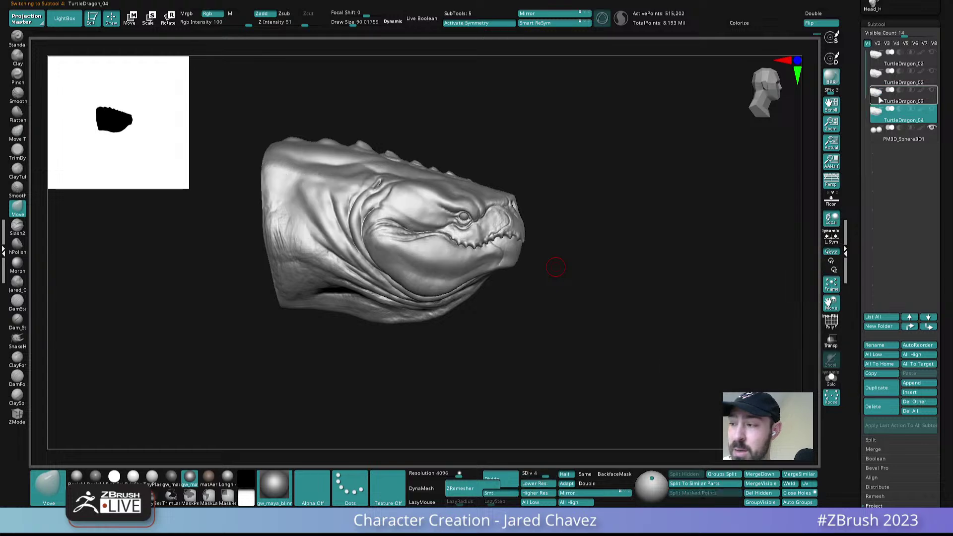
click(879, 99)
click(877, 122)
drag(556, 263, 457, 264)
drag(584, 249, 472, 244)
alt+right_drag(579, 250, 553, 242)
right_drag(486, 248, 591, 243)
right_drag(494, 252, 572, 244)
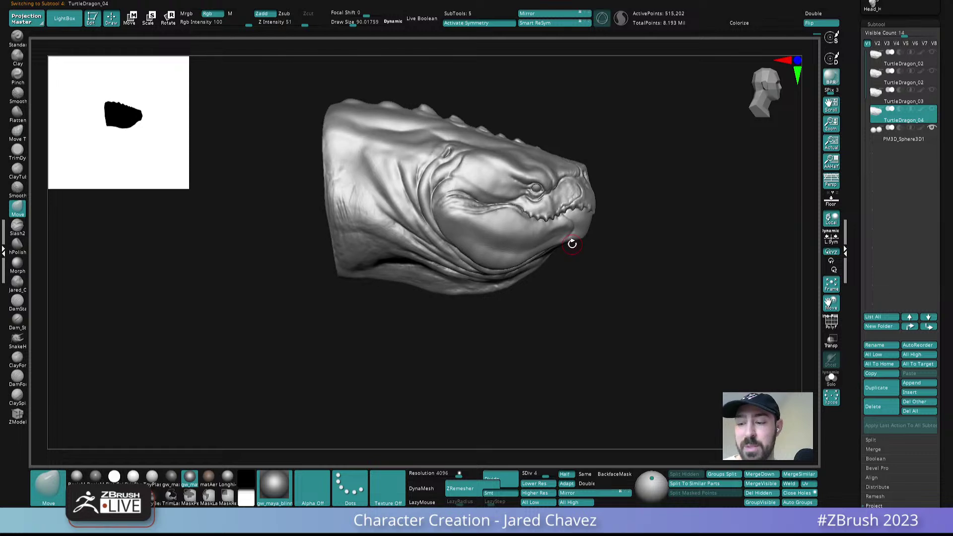